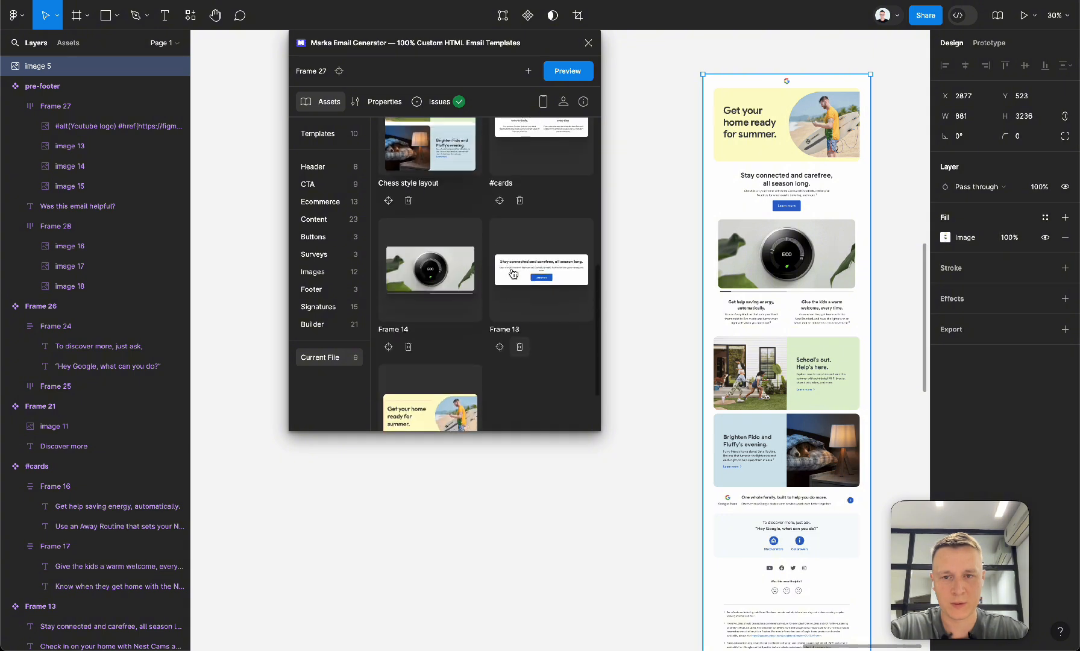
scroll(449, 269, "up", 2)
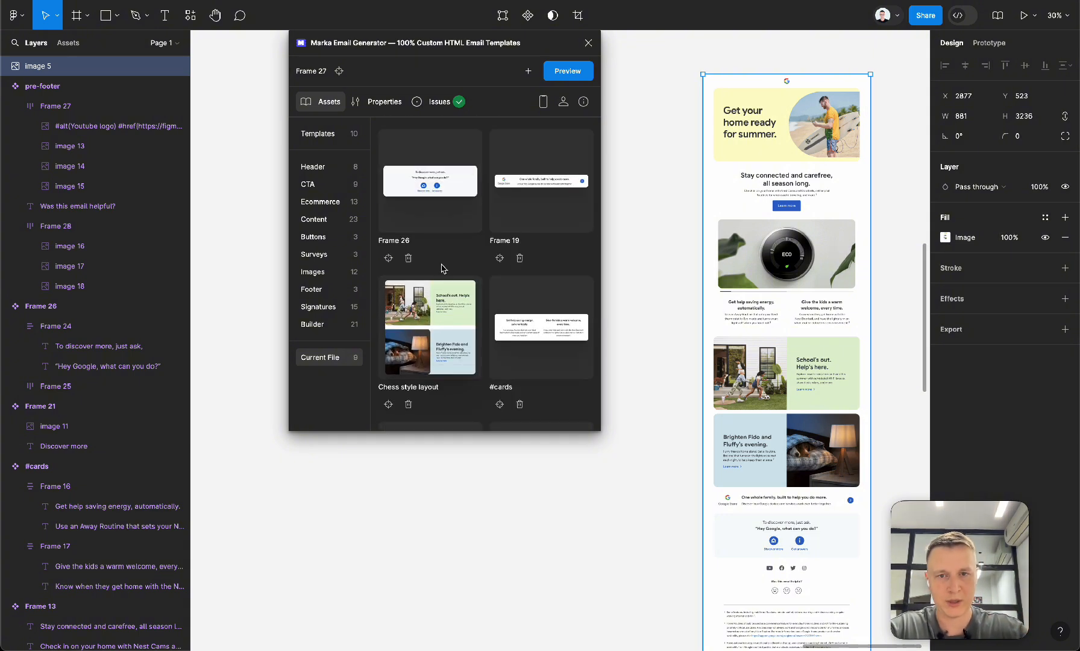
scroll(709, 241, "left", 5)
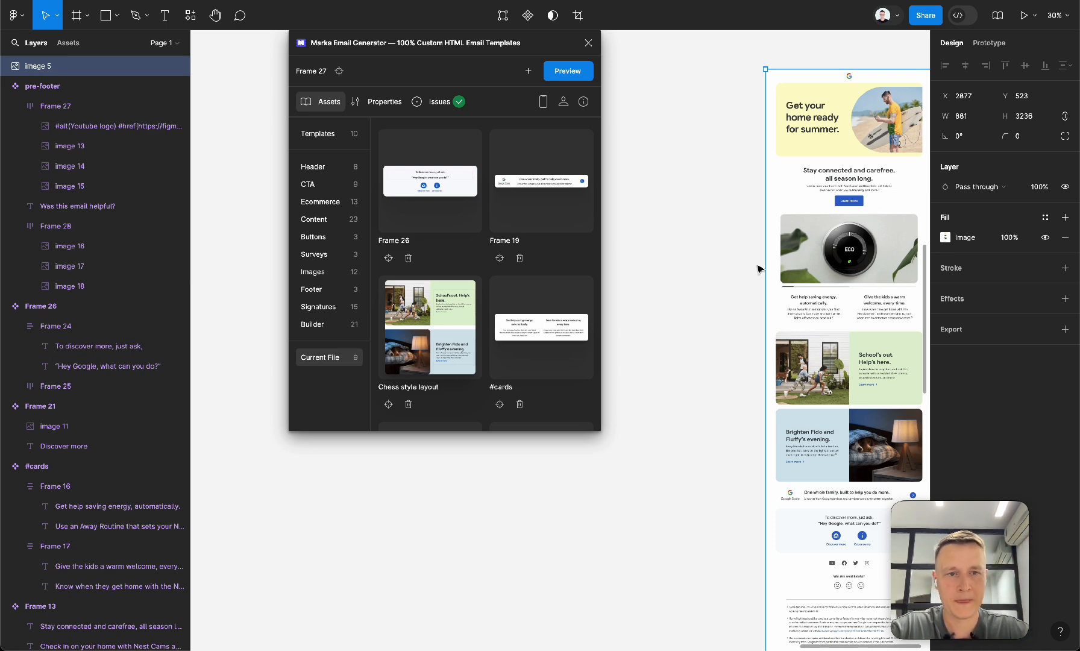
scroll(758, 269, "right", 5)
scroll(758, 268, "up", 2)
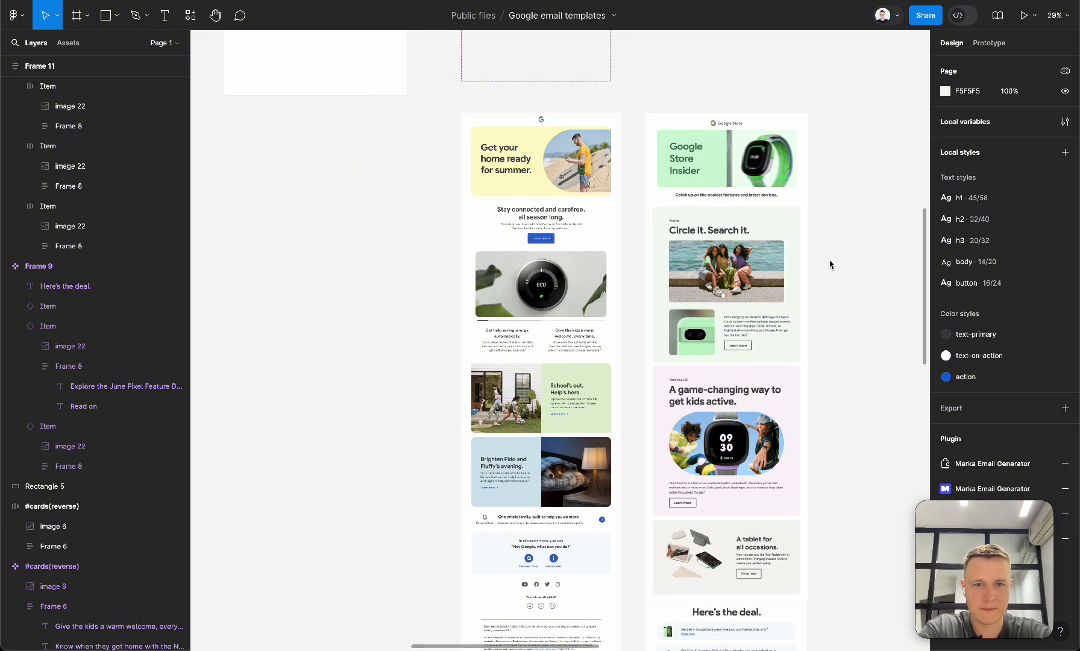
Examine the "Get your home ready for summer." email design from its header through the cards to the footer.
scroll(598, 256, "up", 2)
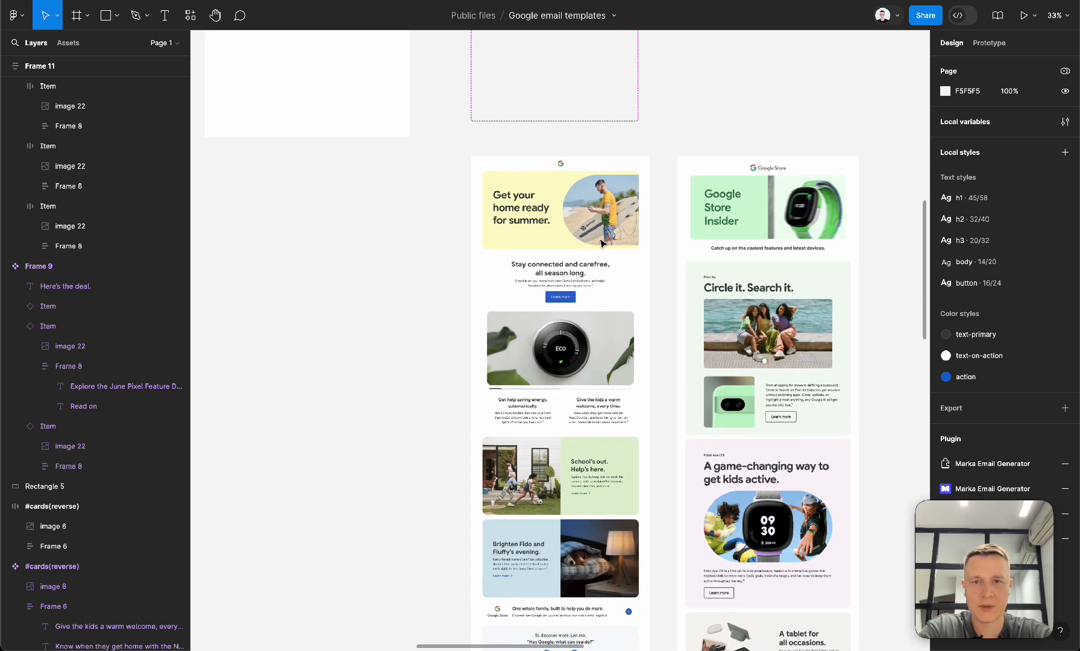
scroll(561, 169, "up", 3)
scroll(554, 232, "down", 3)
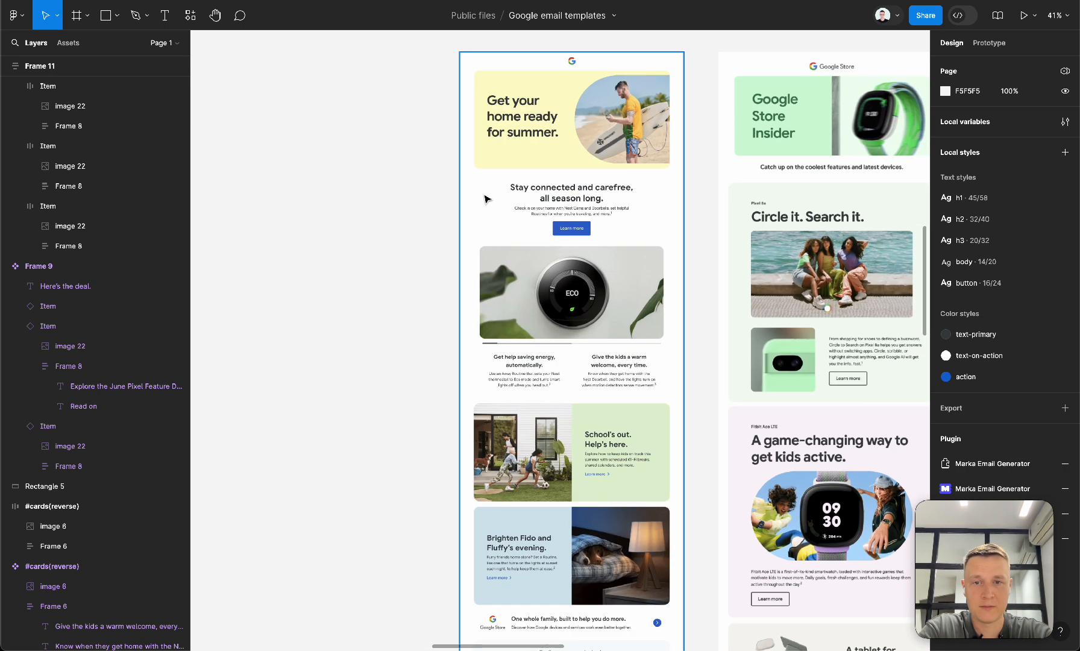
scroll(551, 331, "down", 4)
scroll(553, 331, "down", 2)
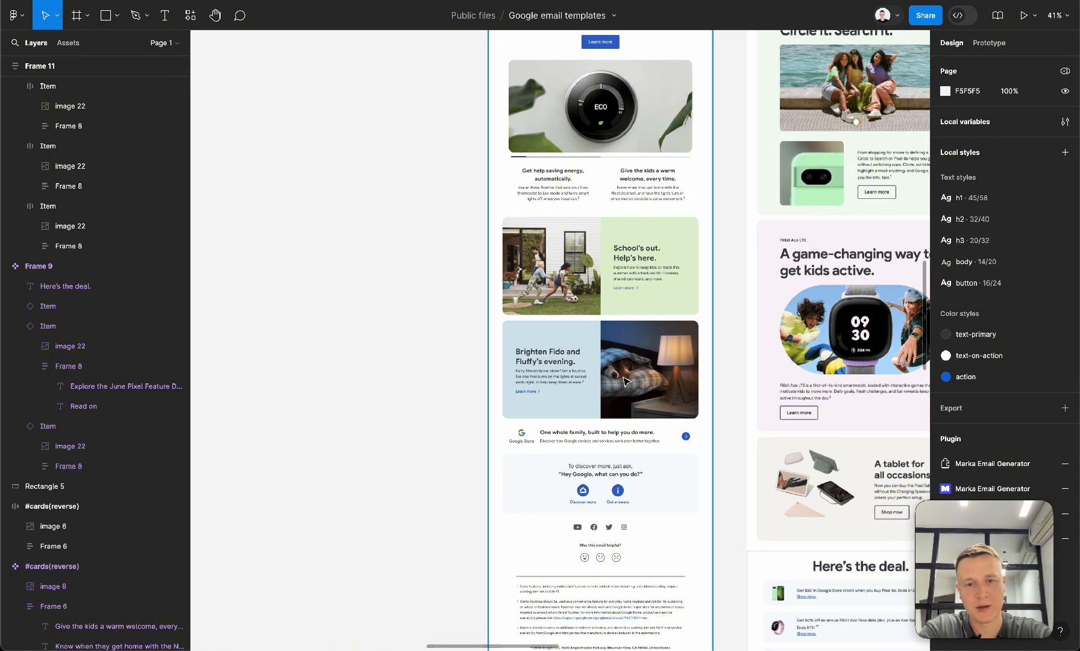
scroll(554, 283, "down", 6)
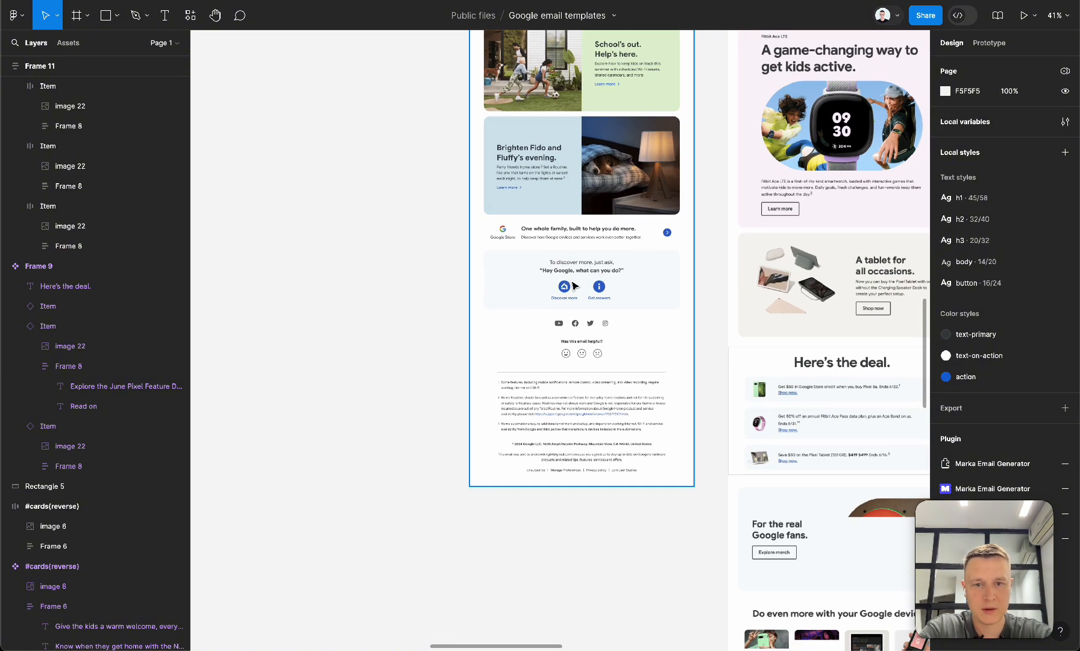
scroll(422, 391, "up", 10)
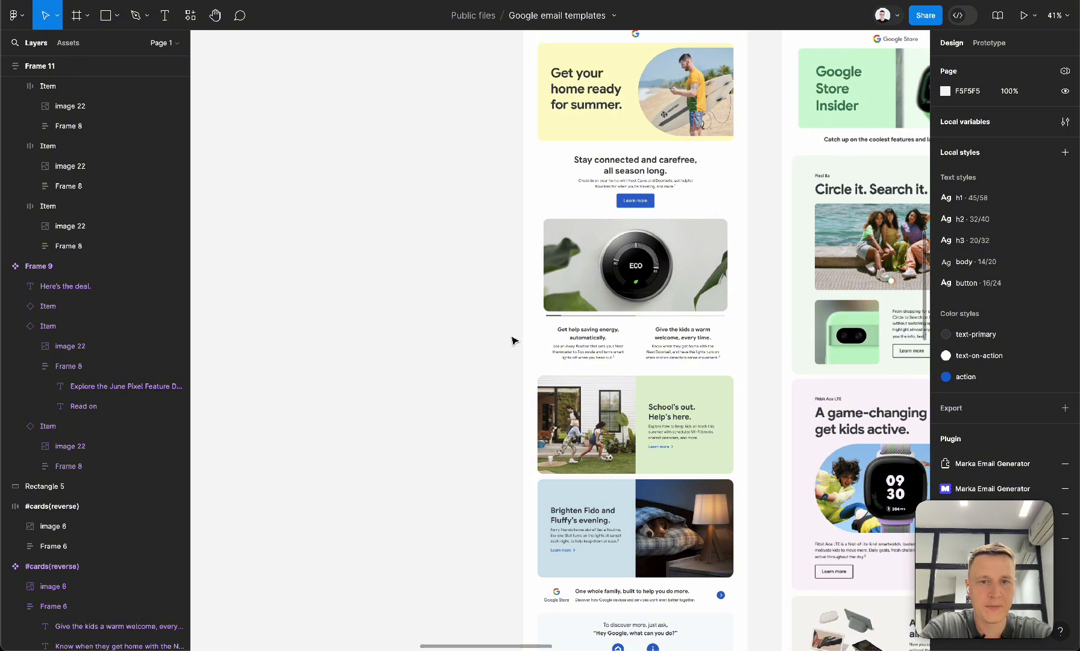
scroll(514, 341, "up", 2)
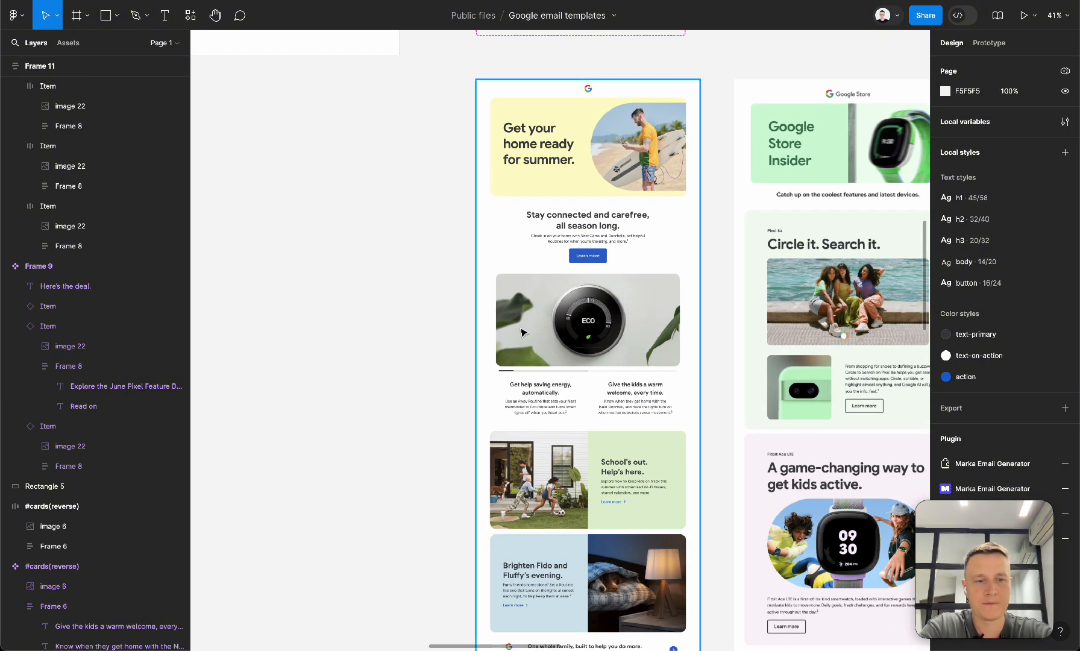
scroll(523, 332, "up", 2)
Compare the layout and sections of the summer email with those of the Google Store Insider email beside it.
scroll(522, 332, "right", 2)
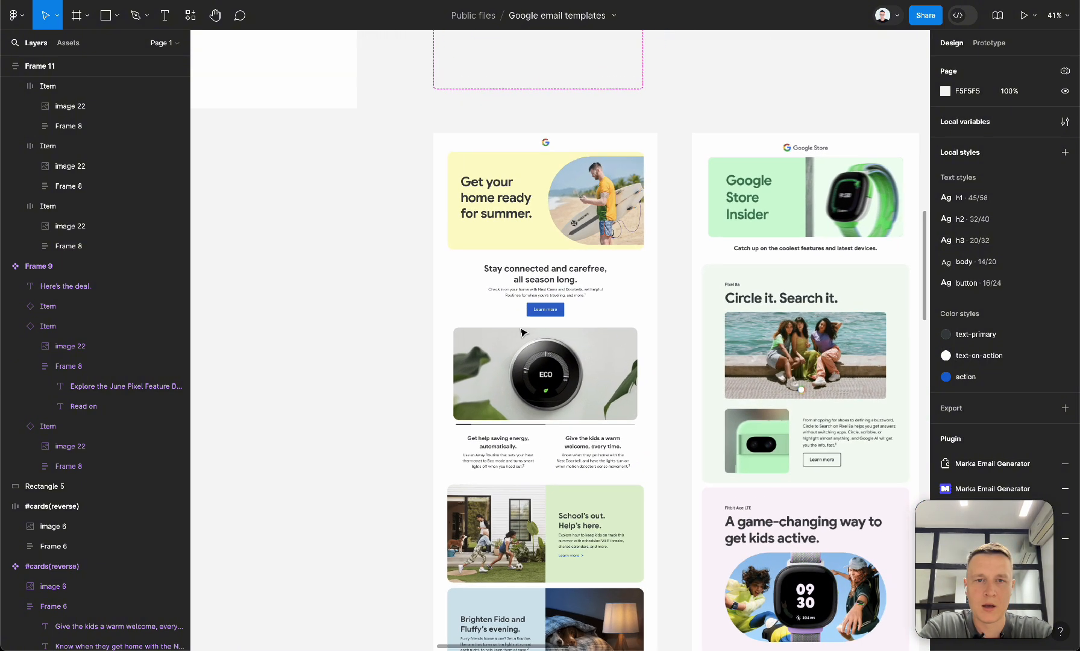
scroll(522, 332, "down", 1)
scroll(522, 332, "right", 2)
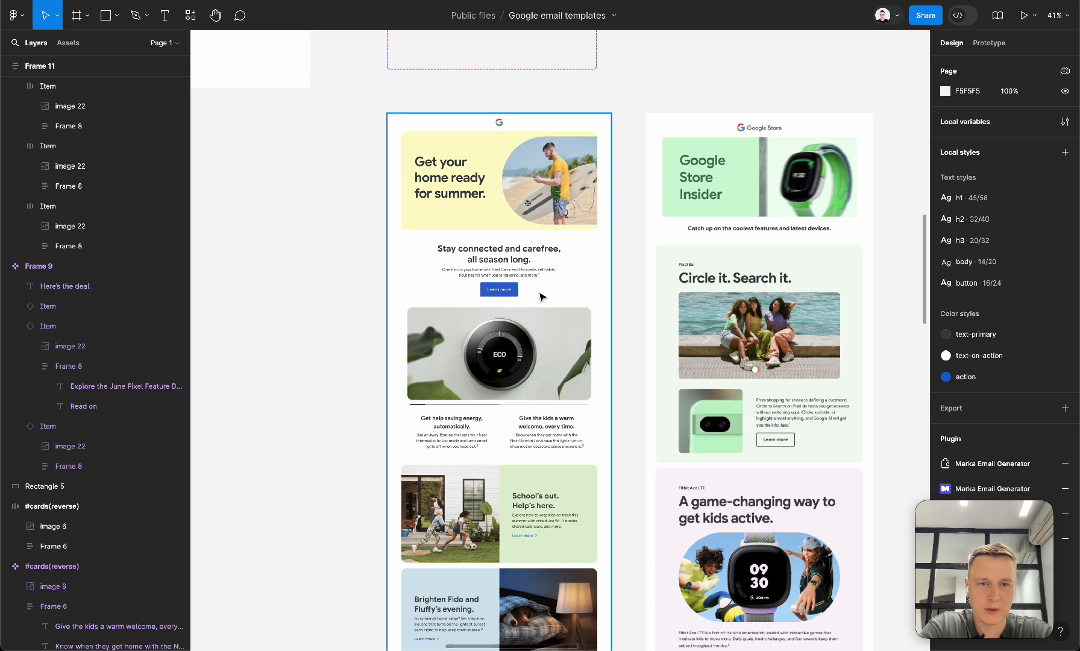
scroll(604, 302, "down", 2)
scroll(604, 301, "right", 2)
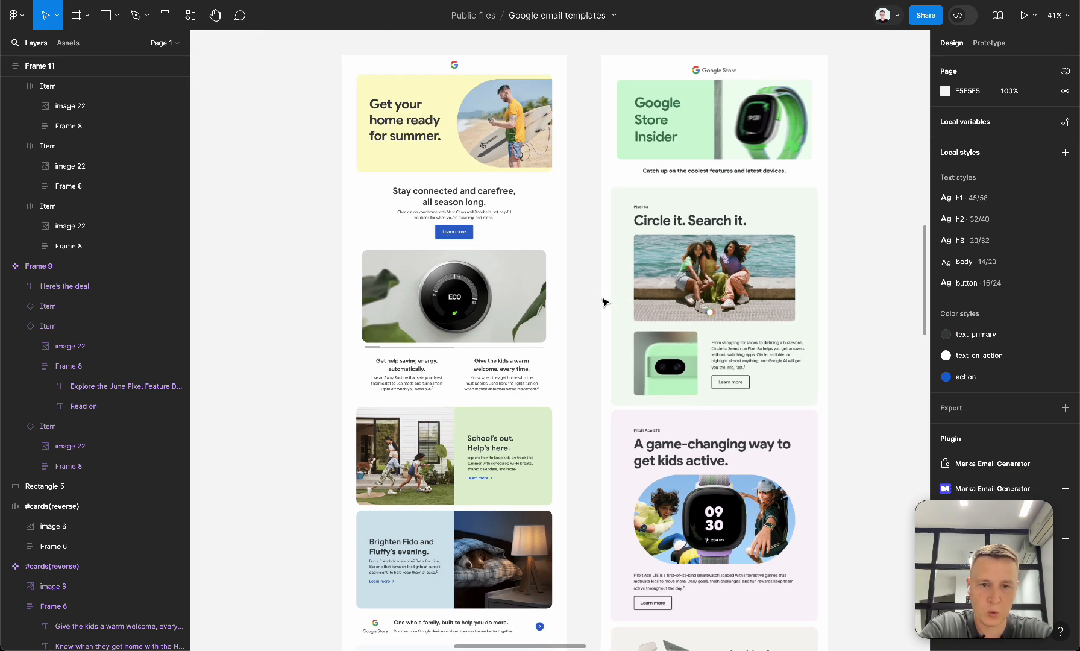
scroll(694, 333, "down", 3)
scroll(695, 333, "left", 1)
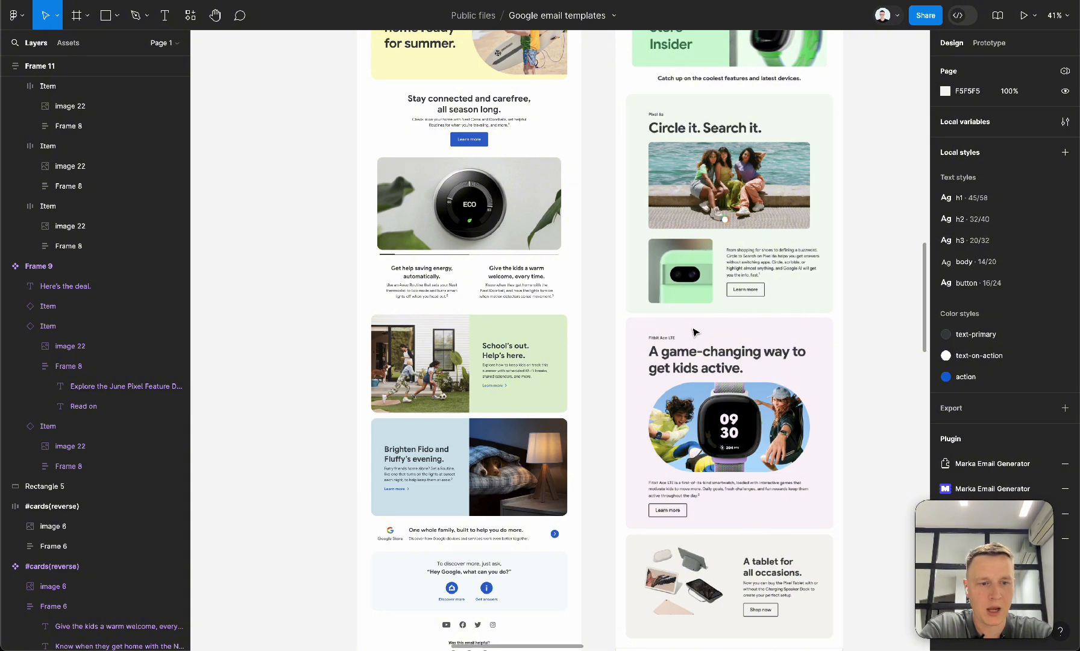
scroll(694, 332, "up", 1)
scroll(695, 332, "right", 1)
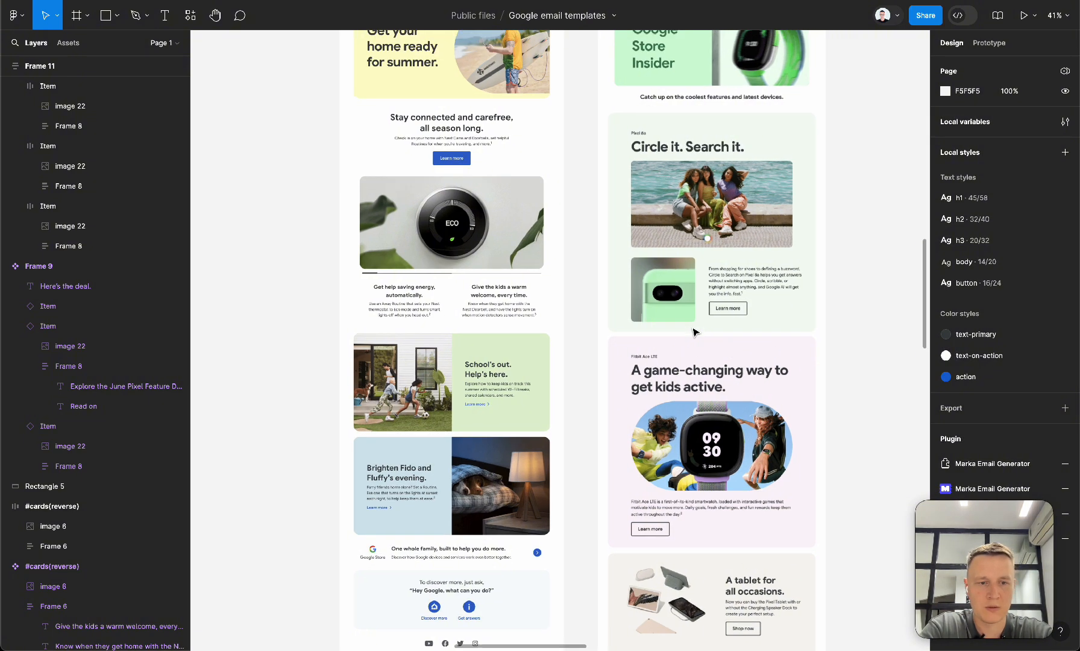
scroll(695, 331, "up", 4)
scroll(694, 332, "right", 1)
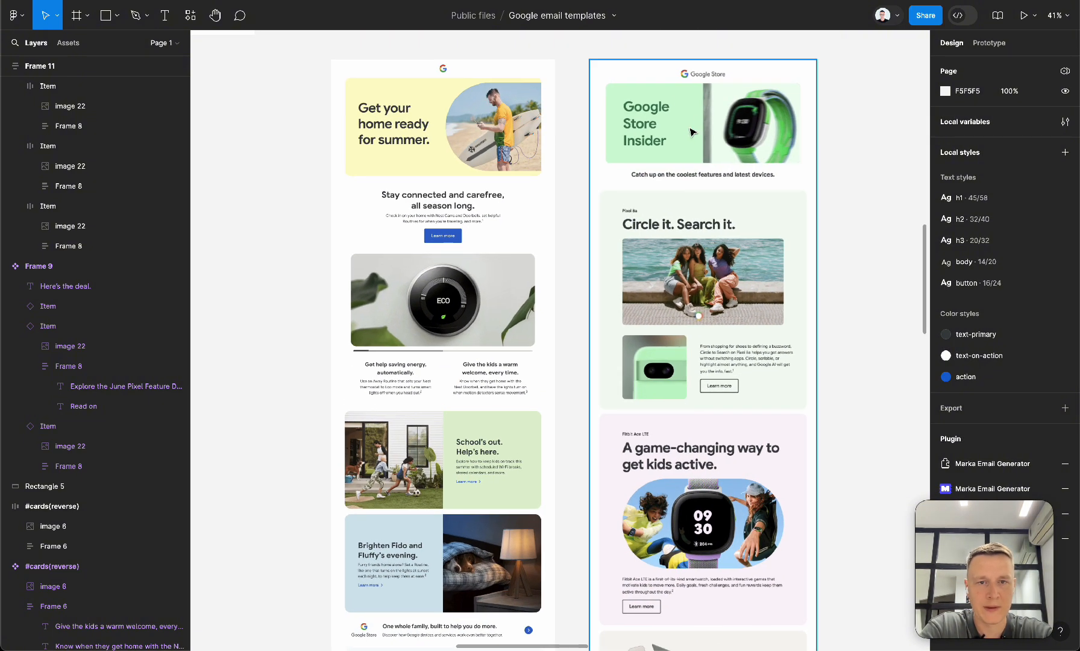
scroll(457, 474, "down", 3)
scroll(457, 474, "left", 1)
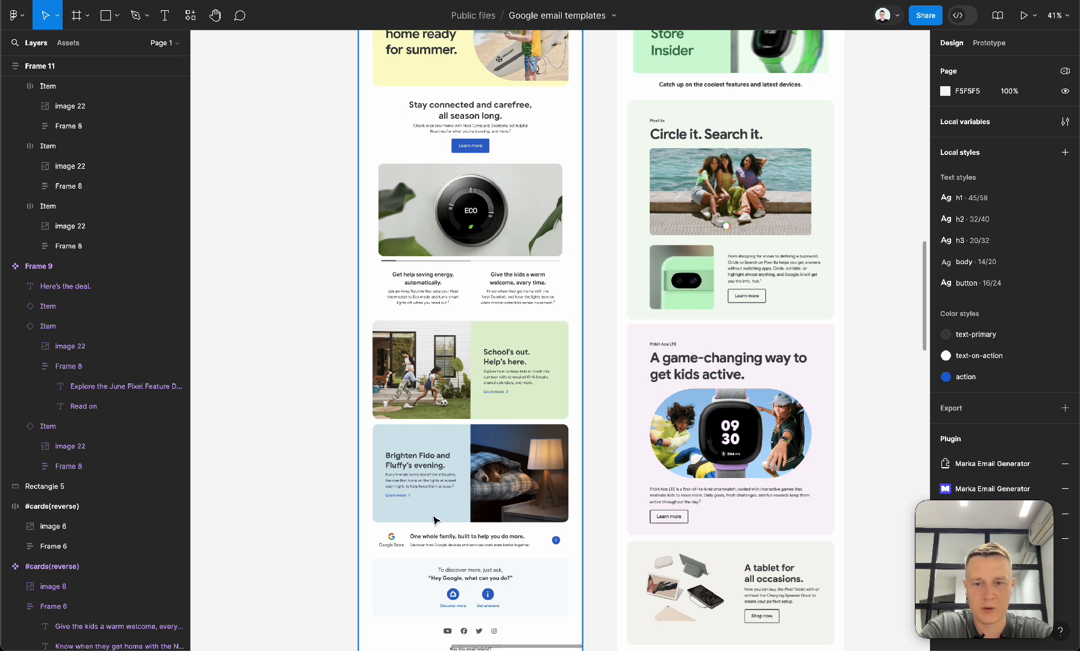
scroll(455, 515, "down", 8)
scroll(455, 515, "left", 1)
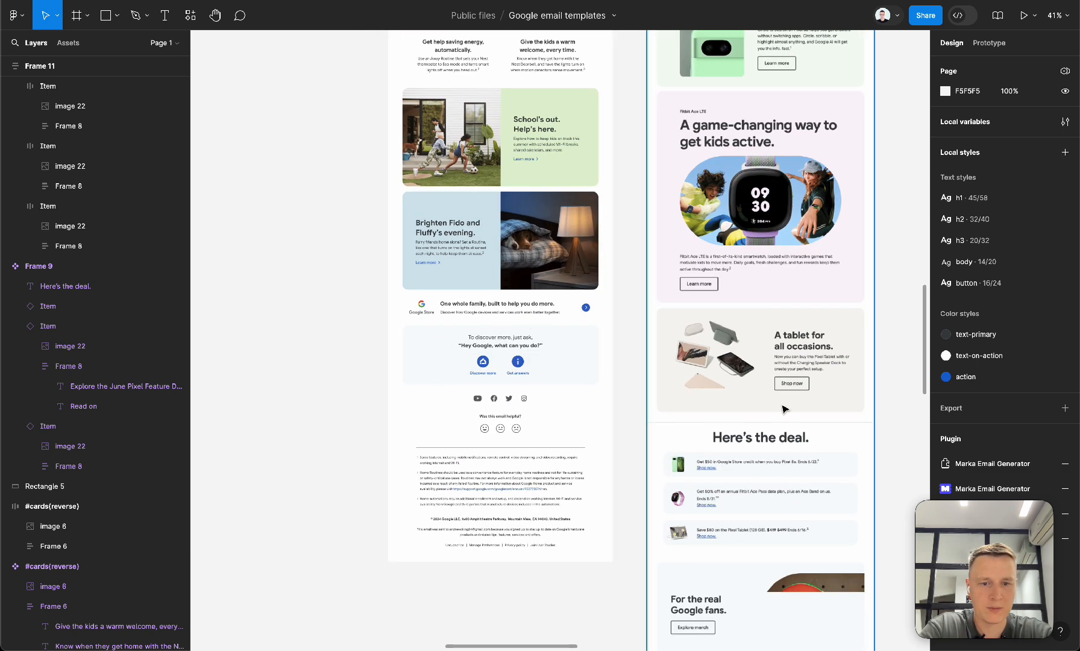
scroll(784, 410, "down", 2)
scroll(784, 410, "right", 1)
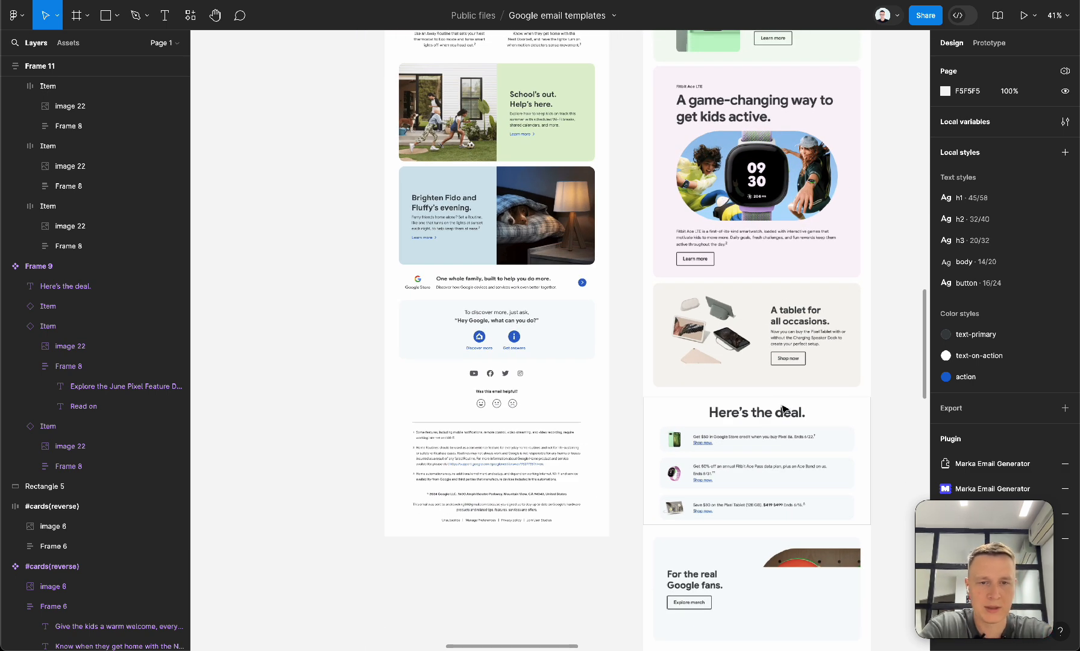
scroll(784, 410, "down", 5)
scroll(506, 316, "up", 2)
Survey the page's asset and text sections, the card components and the empty canvas area beside the two reference emails.
scroll(506, 316, "left", 2)
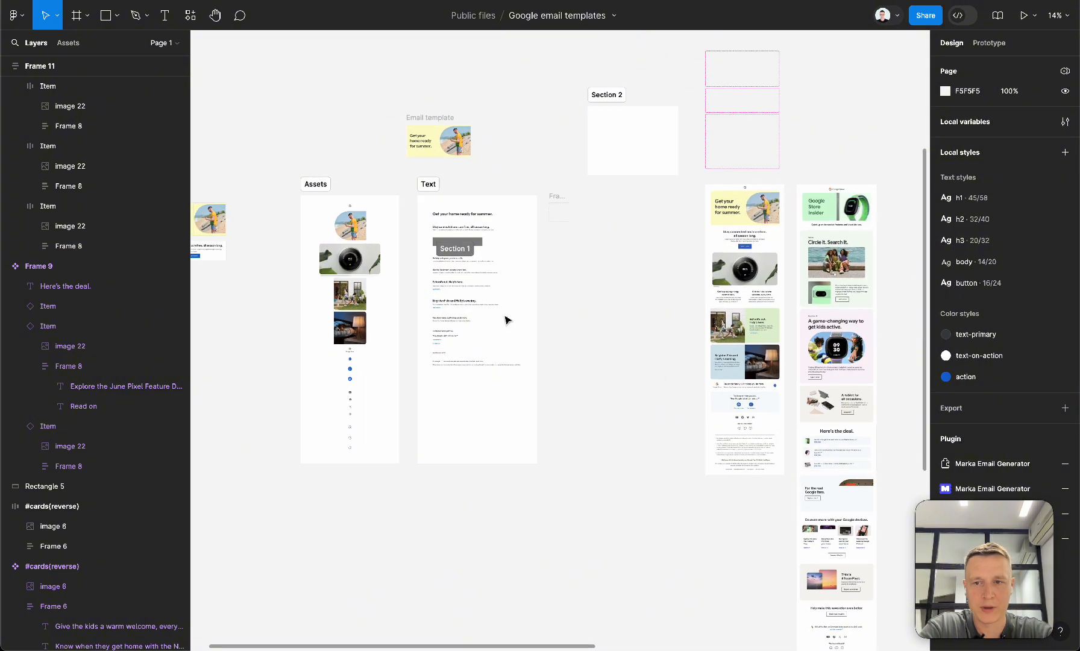
scroll(579, 301, "right", 9)
scroll(579, 301, "down", 2)
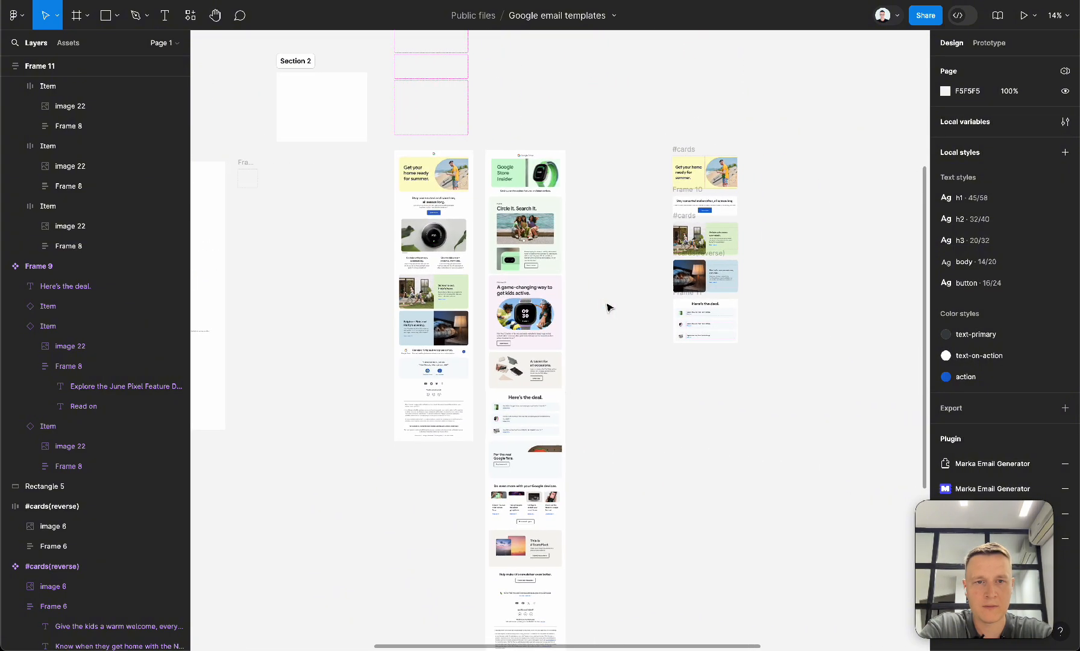
scroll(608, 308, "right", 1)
scroll(535, 506, "left", 8)
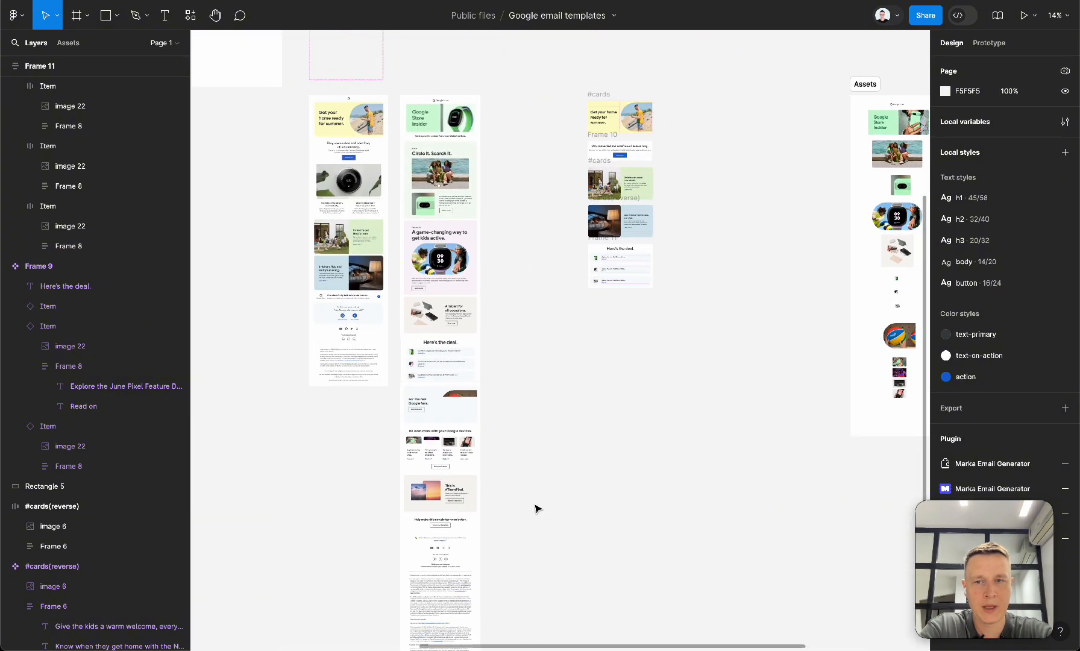
scroll(560, 292, "up", 5)
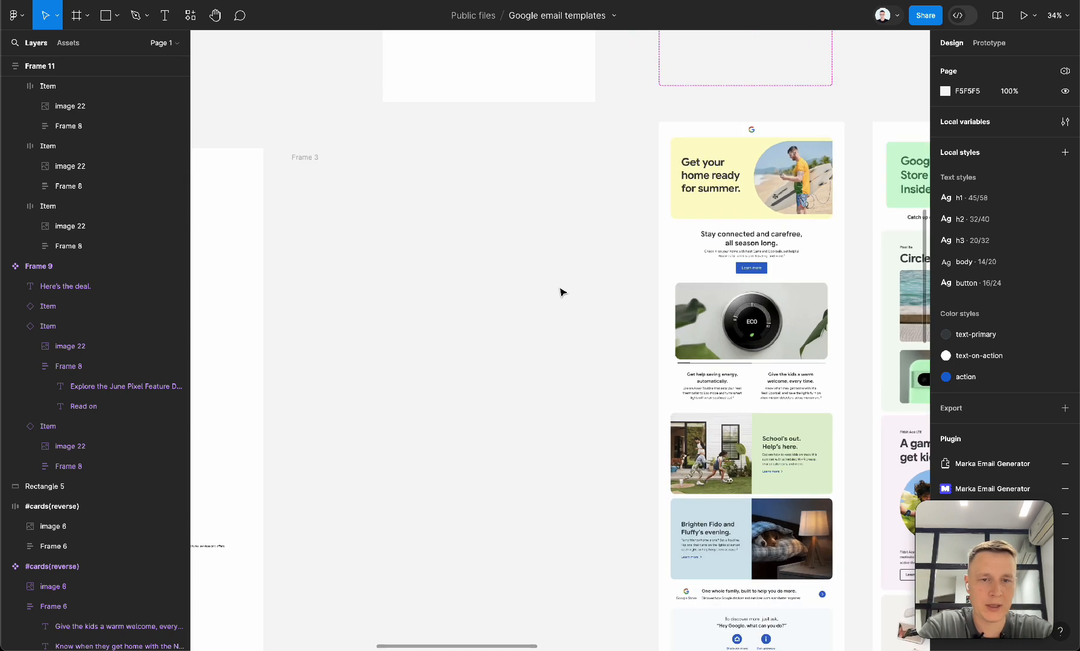
left_click(538, 276)
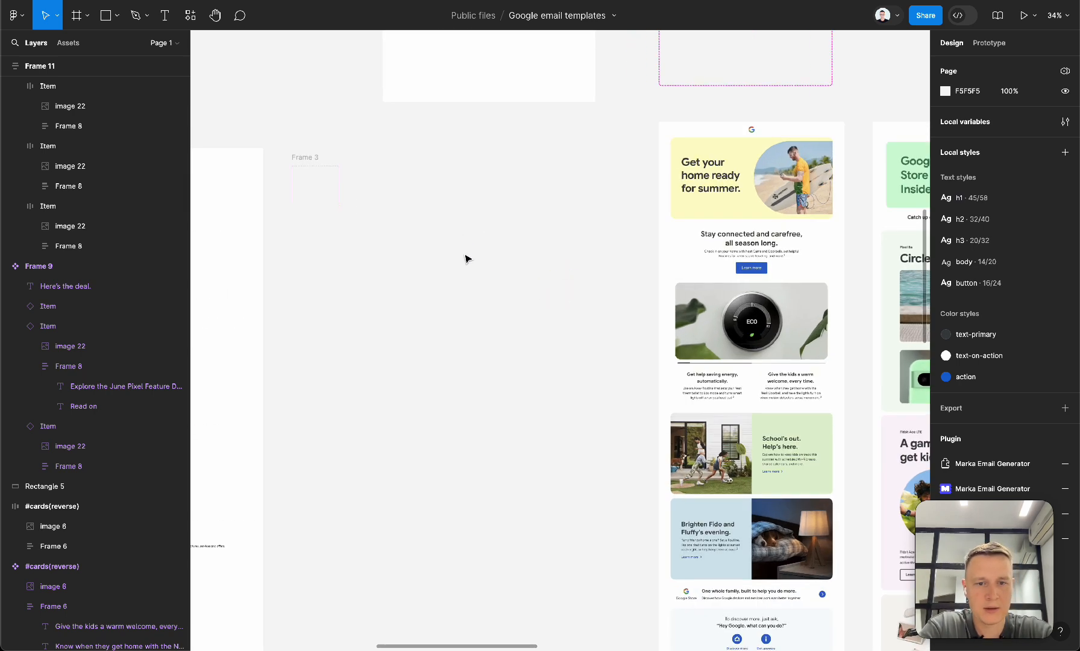
scroll(465, 258, "down", 2)
scroll(465, 258, "right", 2)
scroll(646, 246, "down", 2)
scroll(647, 246, "right", 1)
scroll(646, 246, "down", 2)
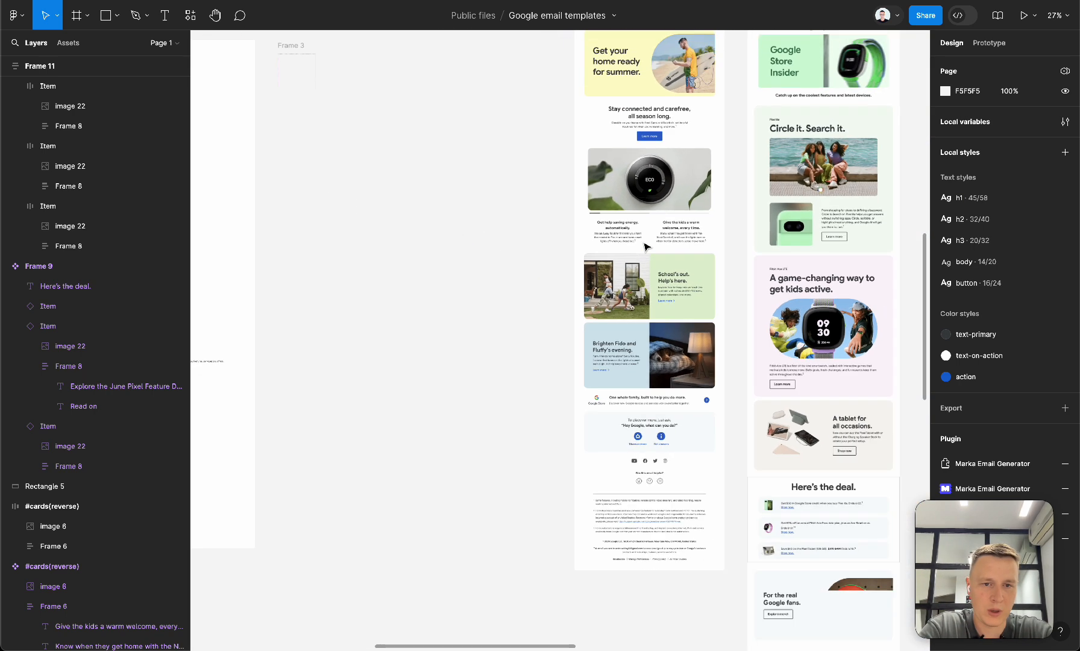
scroll(646, 246, "up", 1)
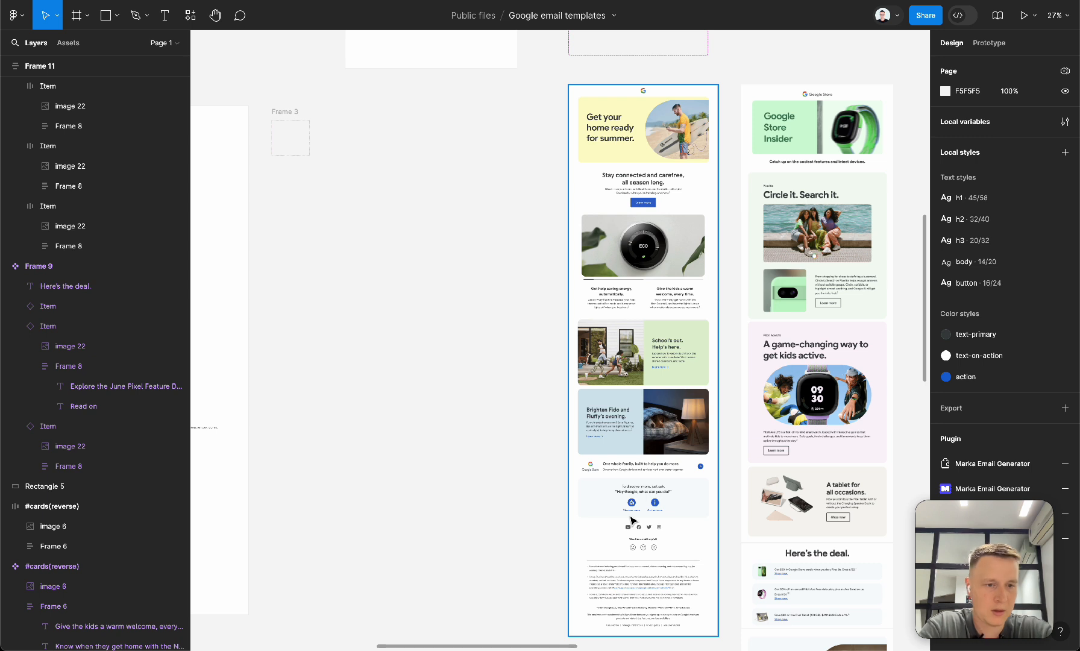
scroll(631, 515, "left", 1)
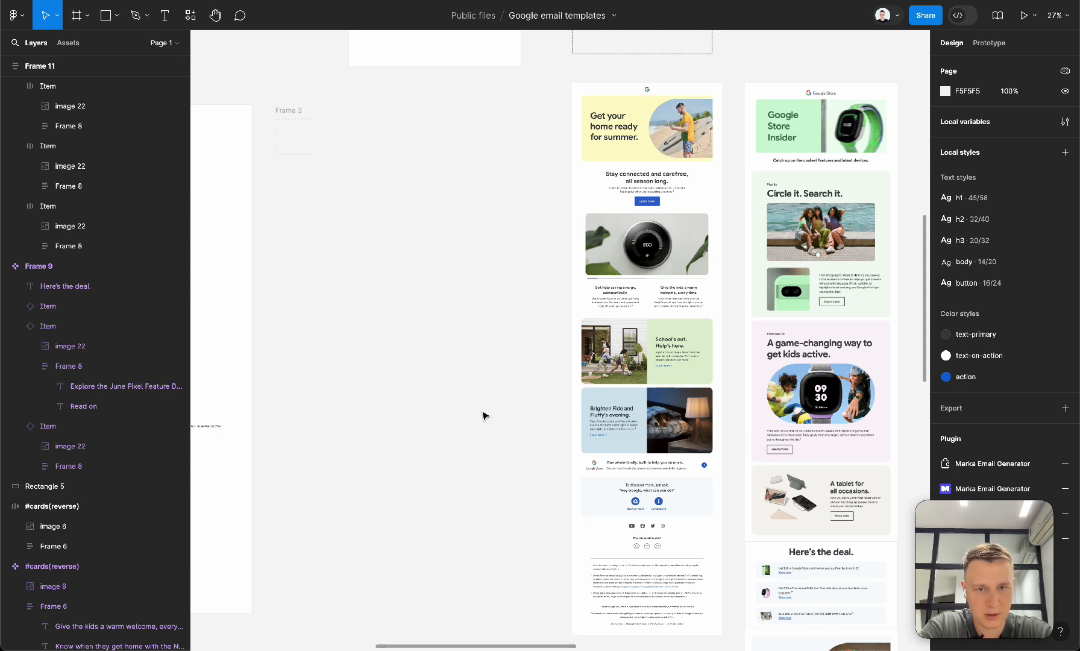
scroll(482, 416, "left", 2)
scroll(482, 416, "up", 1)
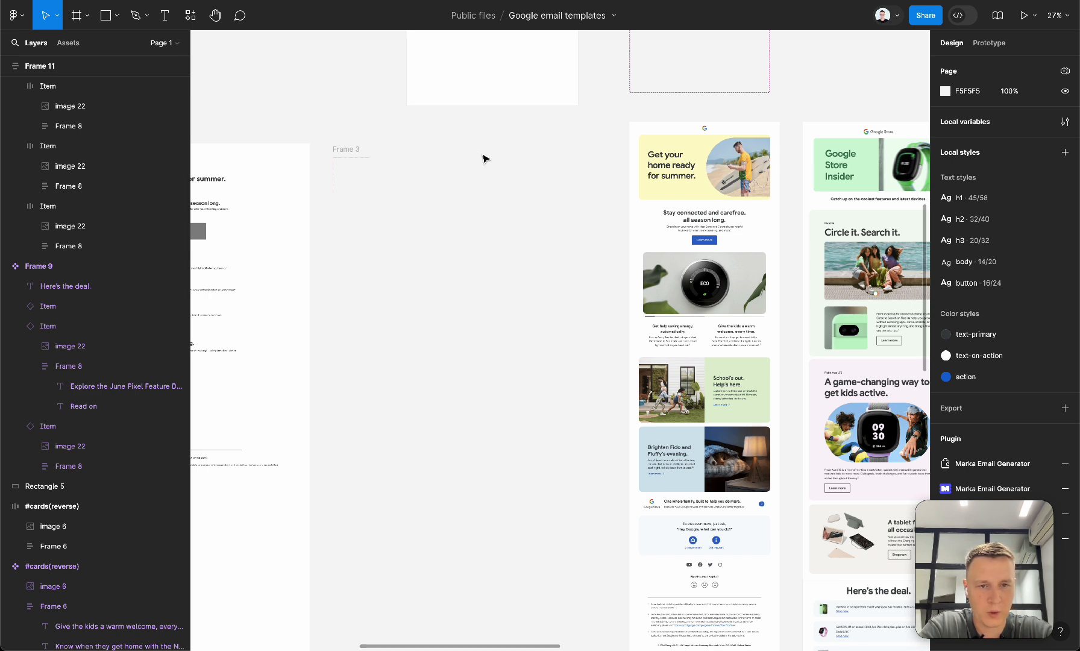
Inspect the properties of the small empty Frame 3 beside the text section.
scroll(482, 159, "up", 3)
left_click(360, 240)
scroll(480, 255, "up", 2)
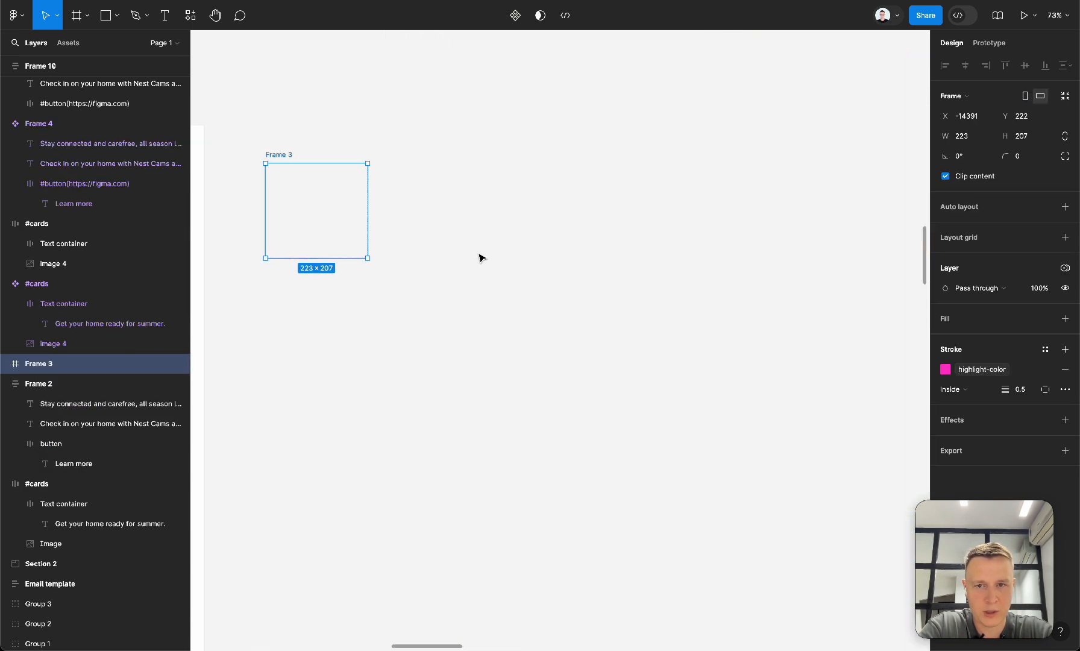
left_click(480, 255)
left_click(387, 230)
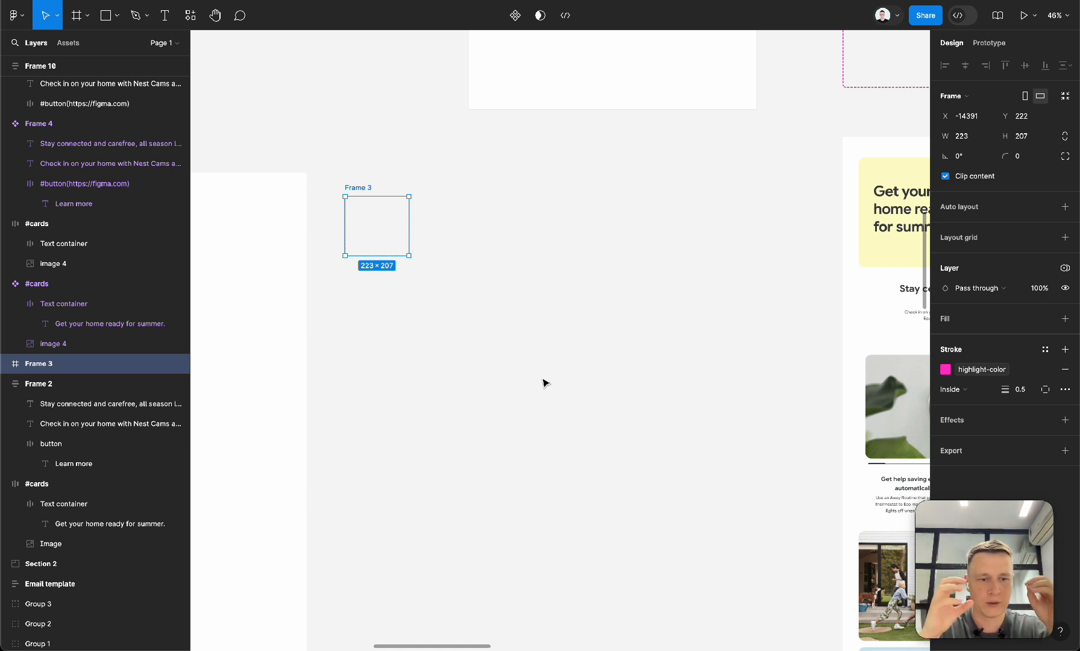
Draw a white frame about 907 × 390 in the empty area beside the summer email and set its width to 720.
scroll(542, 383, "right", 5)
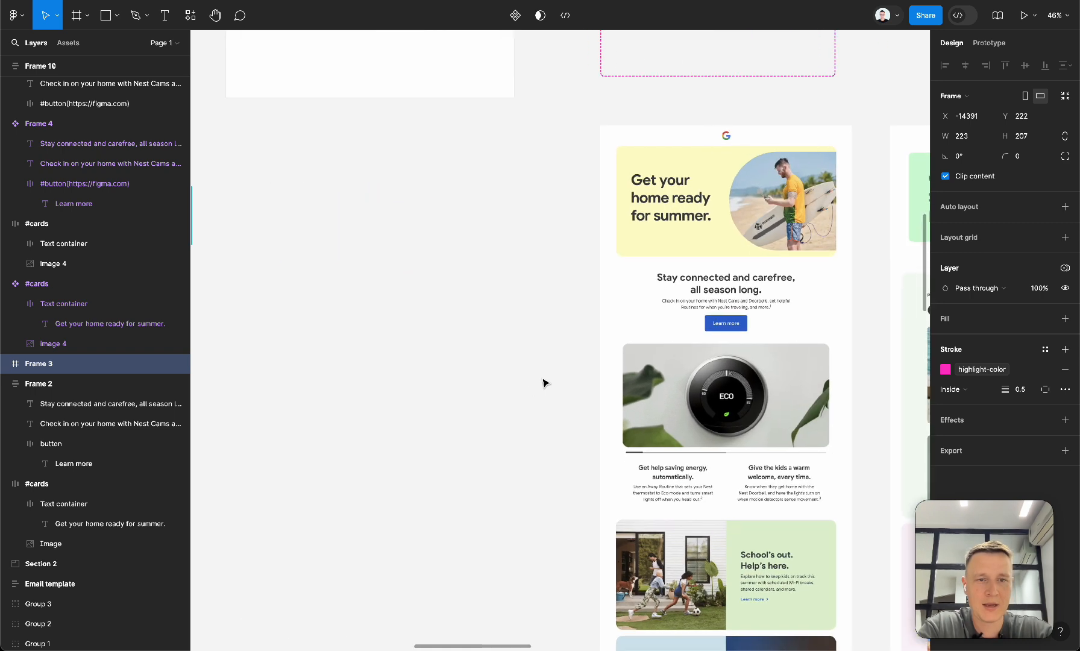
key("f")
left_click_drag(283, 194, 541, 305)
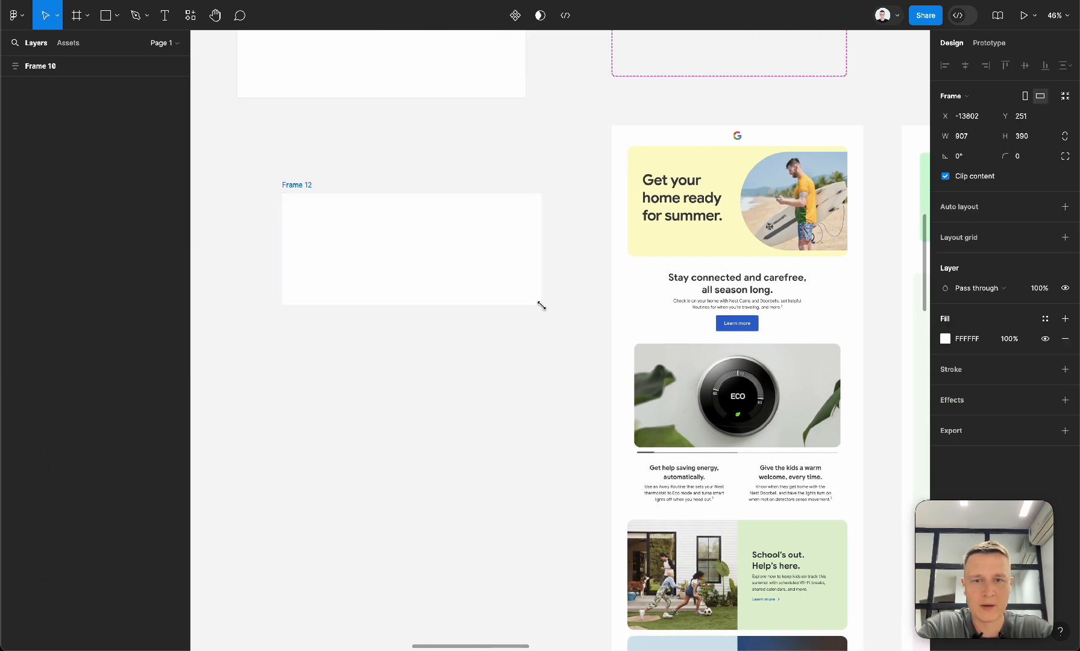
left_click(983, 136)
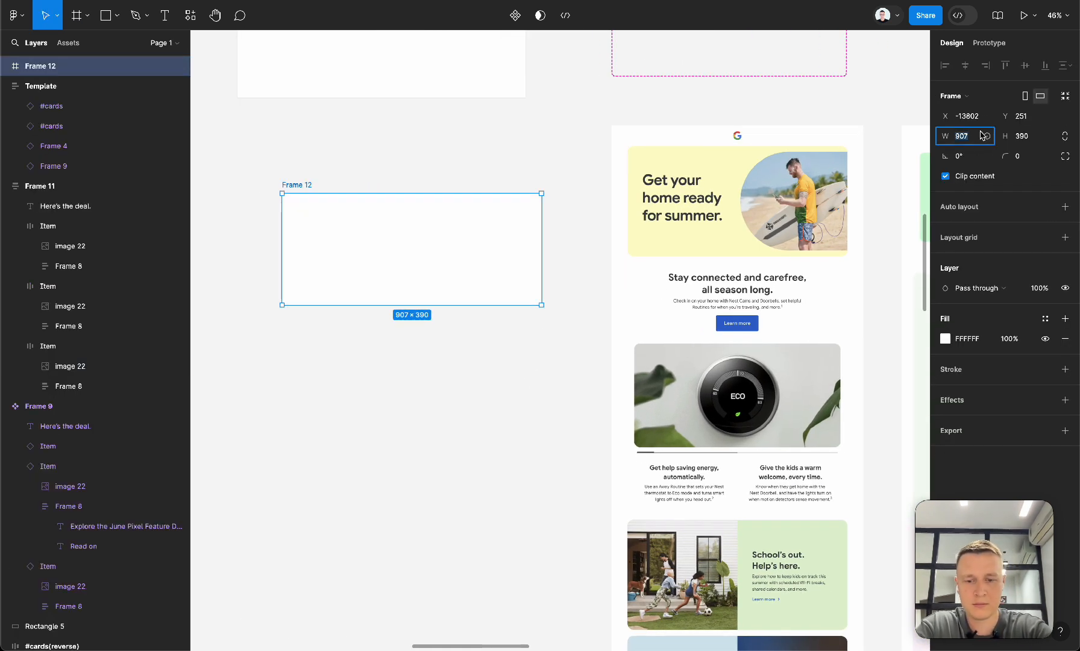
type("720")
key("Tab")
Move the new frame into the gap between Frame 3 and the summer email, at about X -13544, Y 39.
left_click_drag(453, 259, 533, 191)
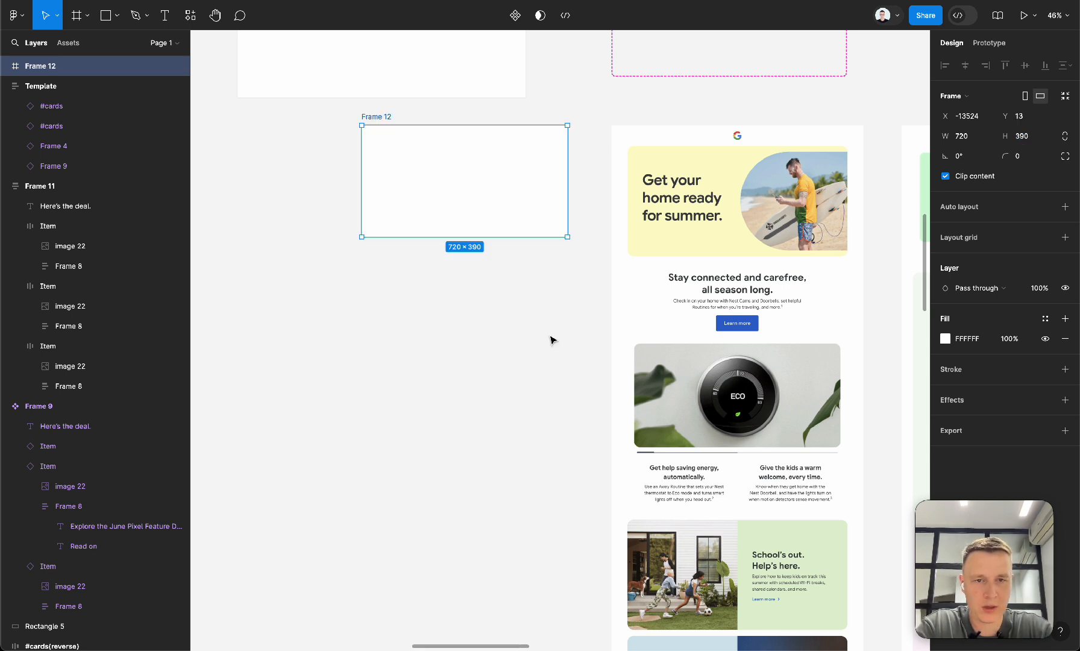
scroll(488, 201, "left", 4)
scroll(488, 201, "down", 1)
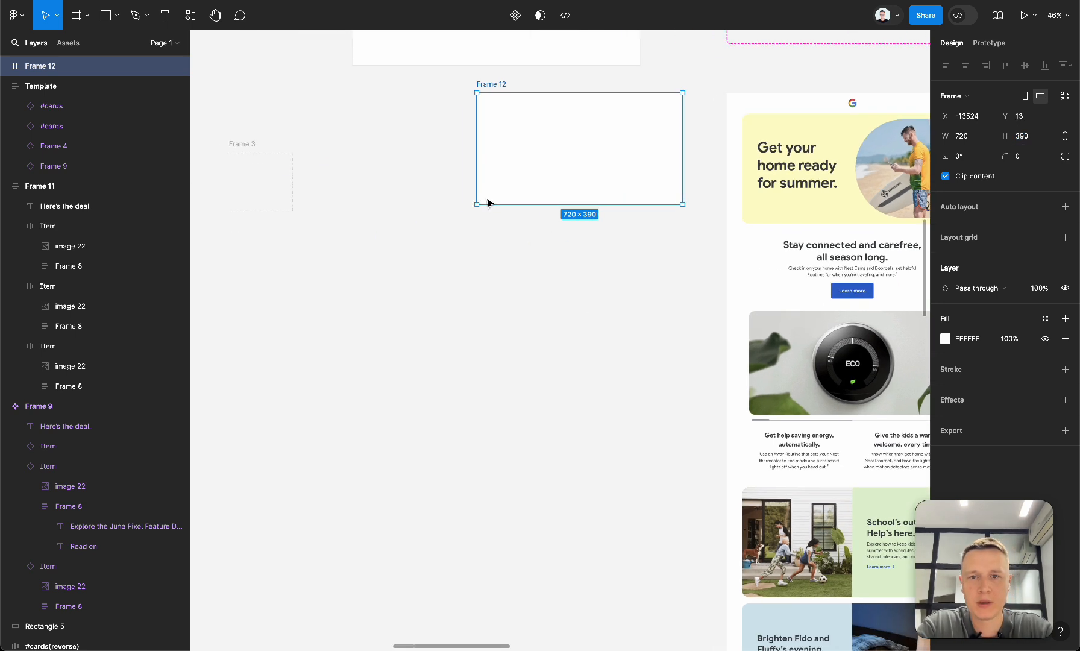
left_click_drag(608, 170, 606, 183)
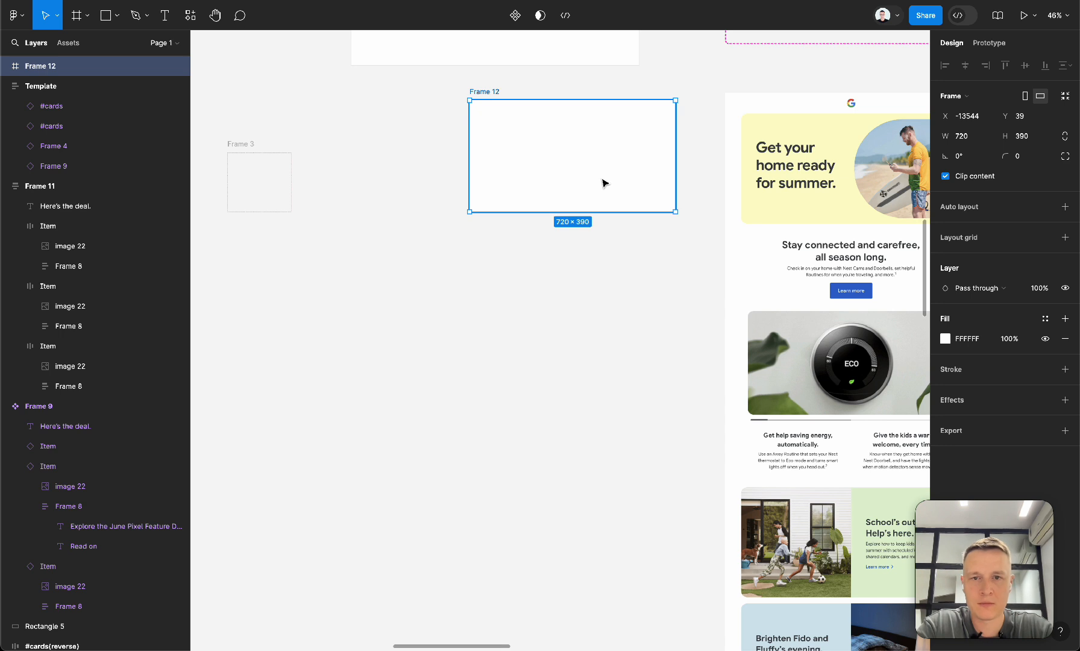
Delete the selected frame, draw a replacement about 864 × 407 between Frame 3 and the summer email, and set its width to 720.
key("Delete")
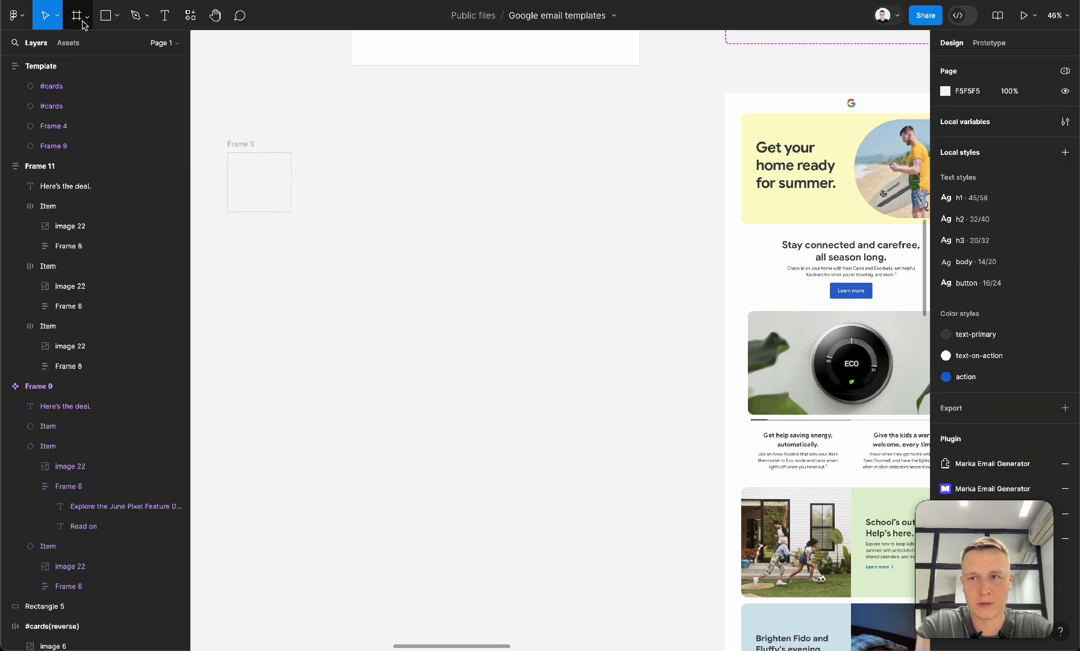
left_click(87, 15)
left_click(75, 48)
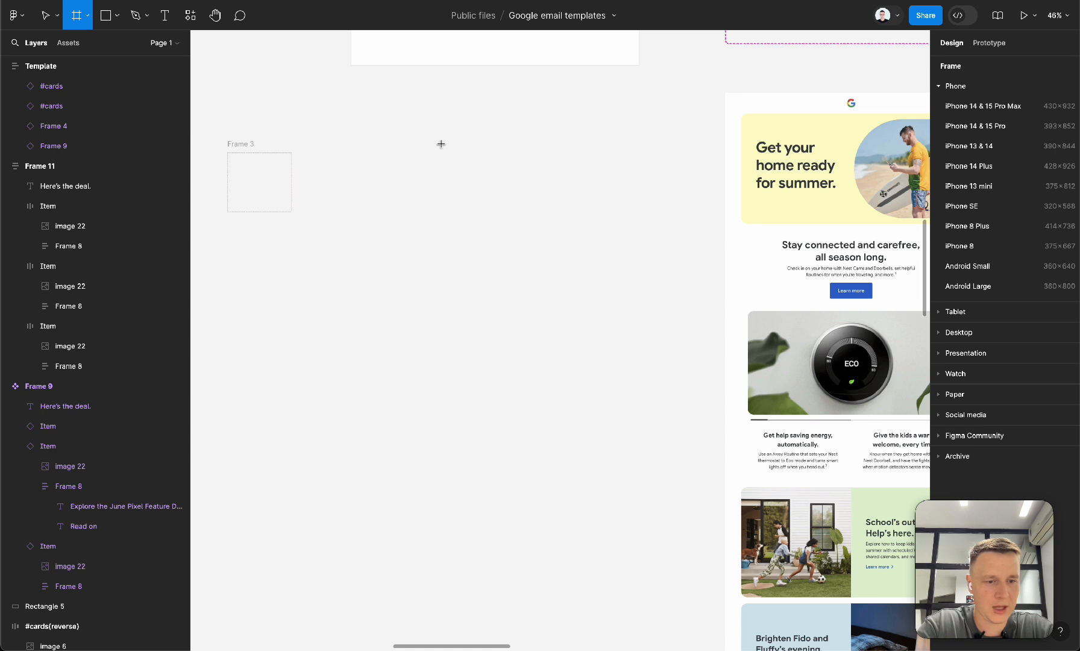
left_click_drag(399, 126, 647, 243)
left_click(974, 136)
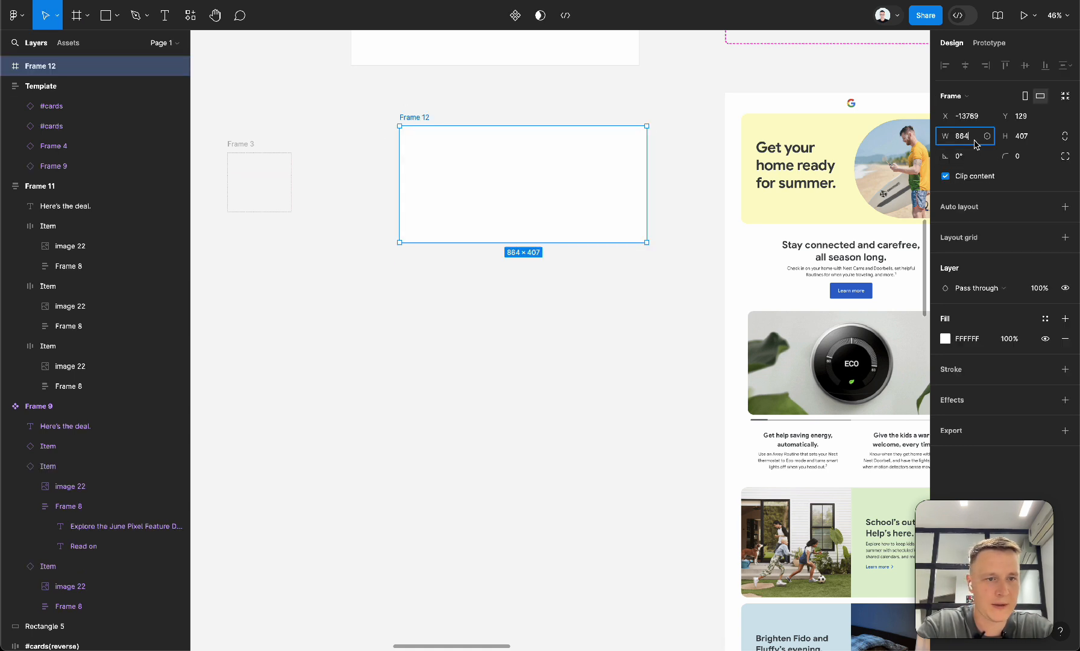
type("720")
key("Tab")
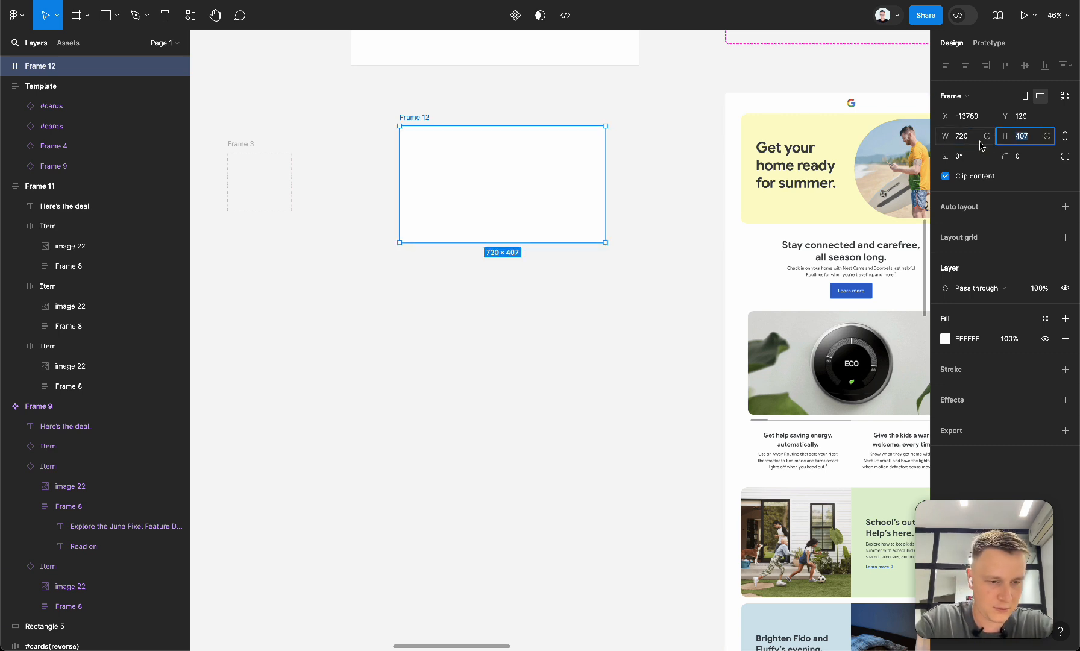
left_click(513, 275)
left_click(518, 232)
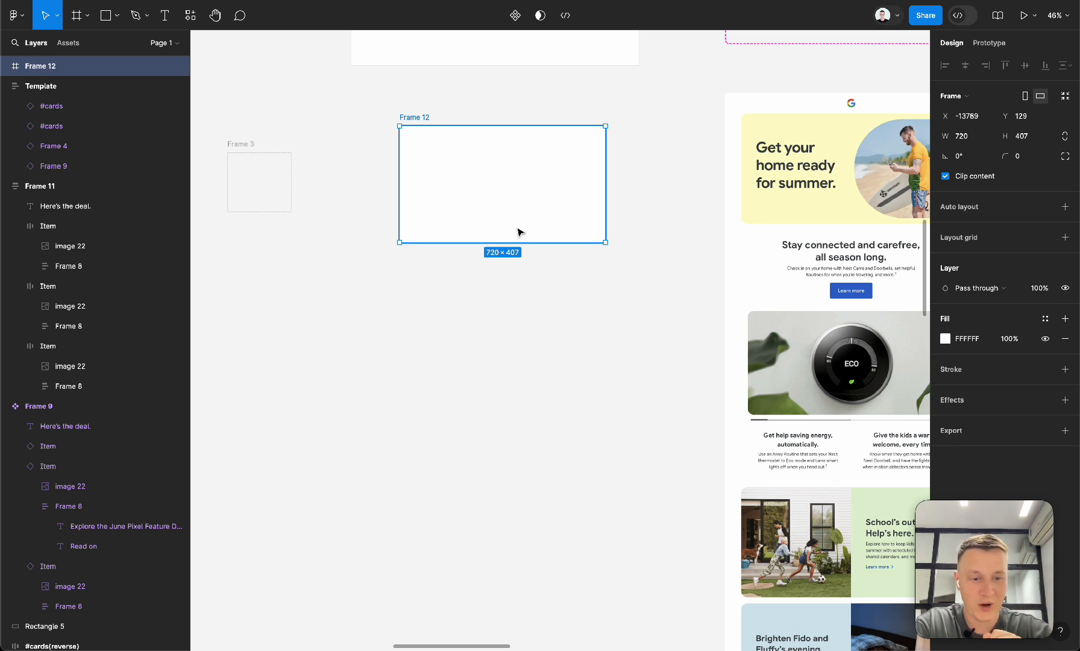
left_click(438, 404)
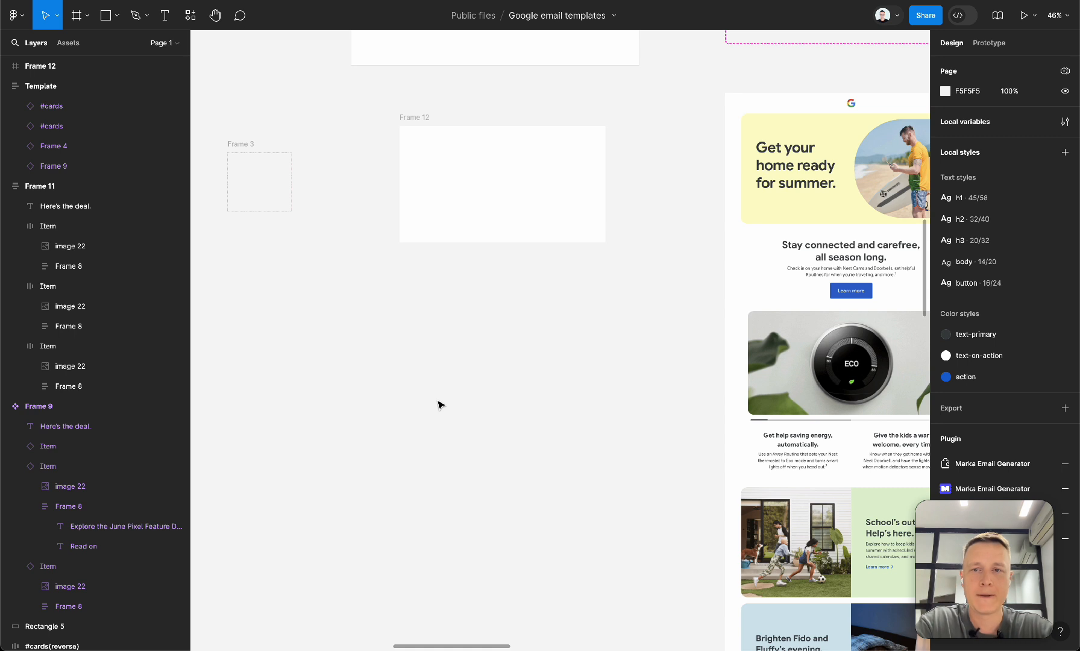
scroll(473, 366, "right", 3)
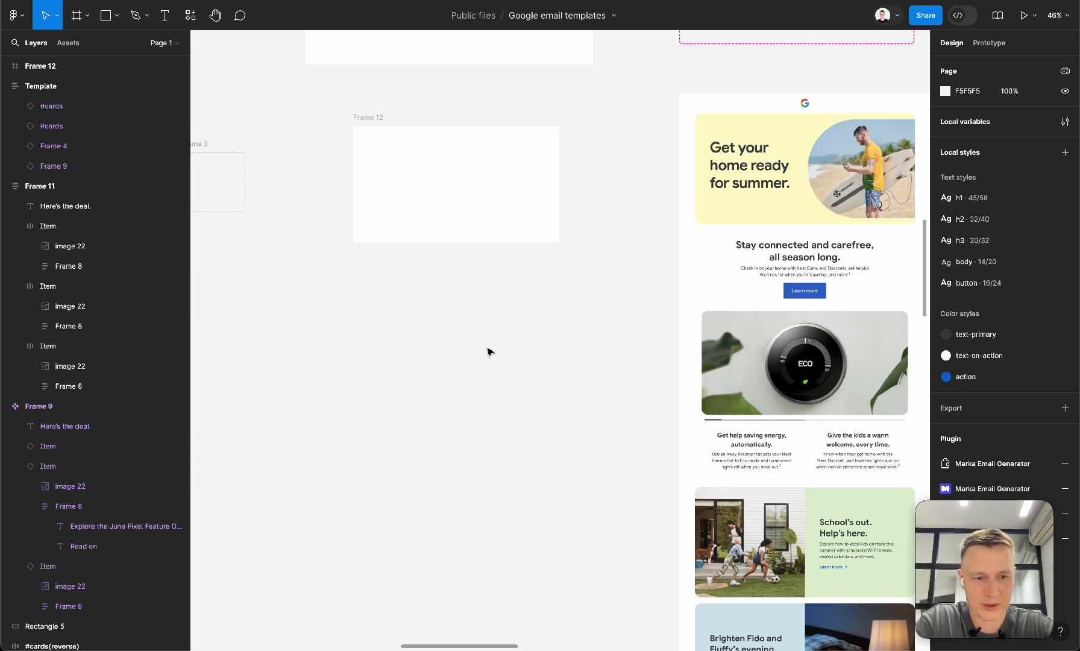
scroll(487, 352, "left", 3)
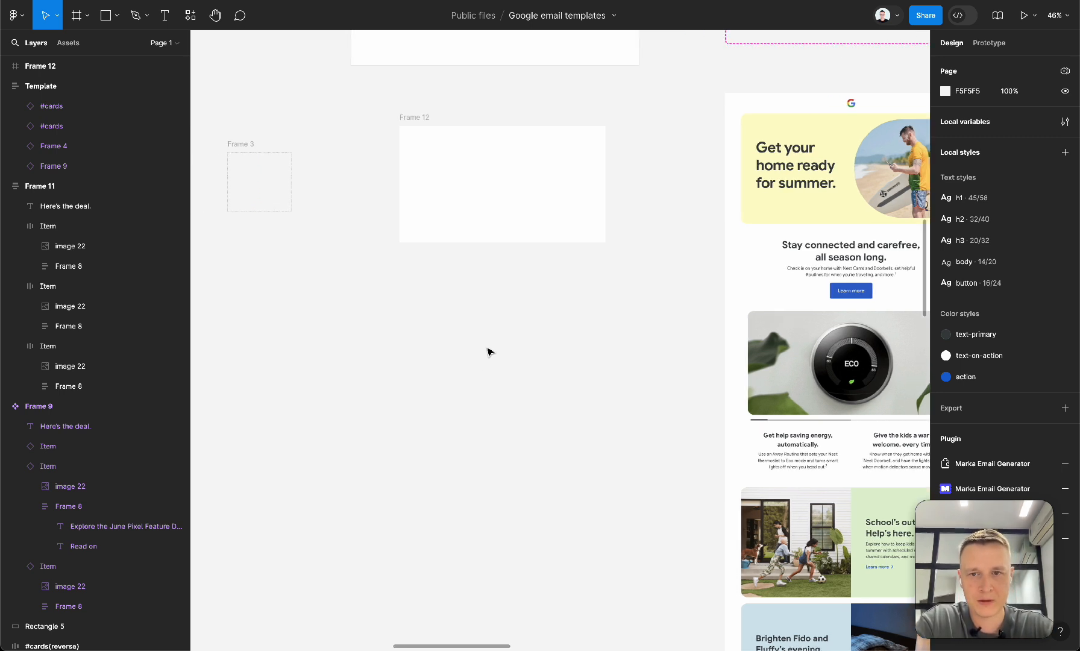
Fill the new frame with the pale yellow FEFCCB sampled from the summer email's banner and set its corner radius to 24.
left_click(519, 197)
key("i")
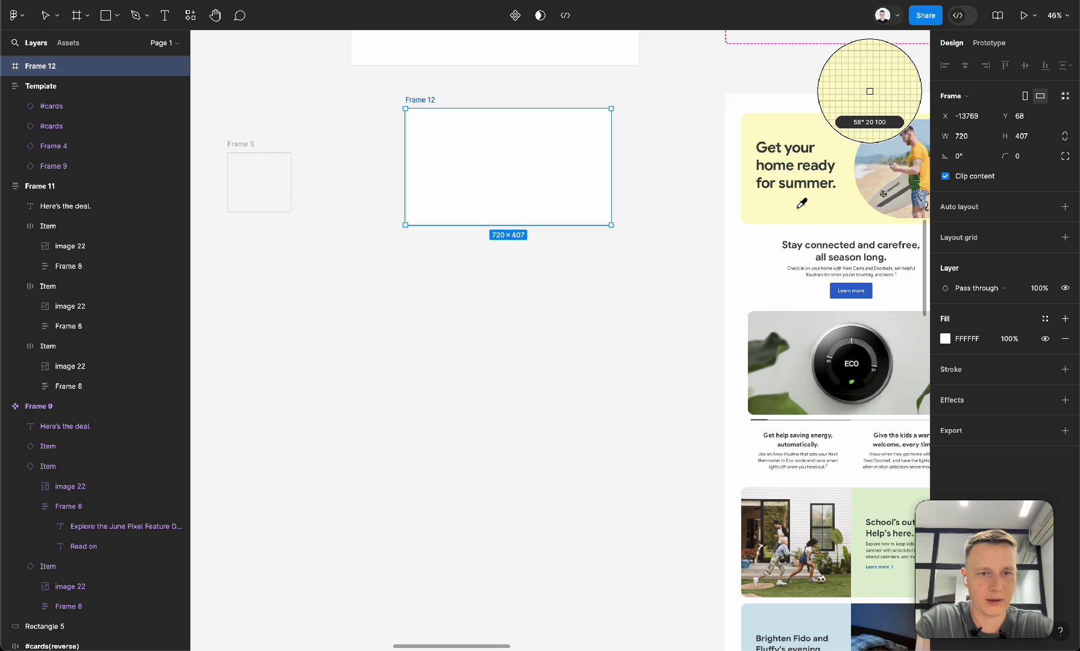
left_click(805, 205)
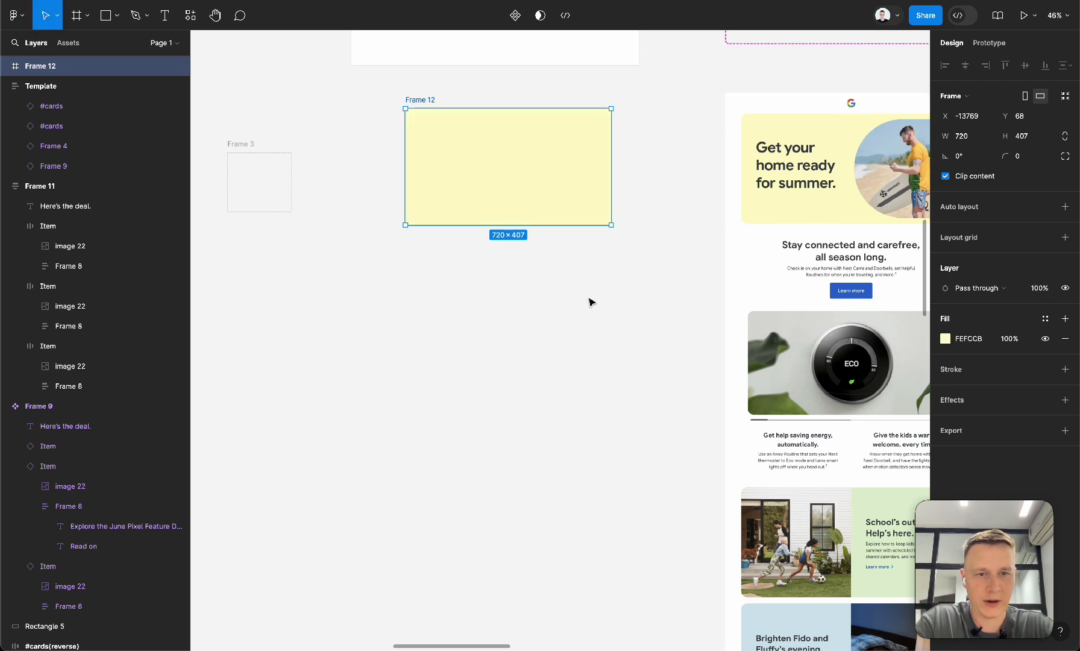
left_click(1036, 163)
type("24")
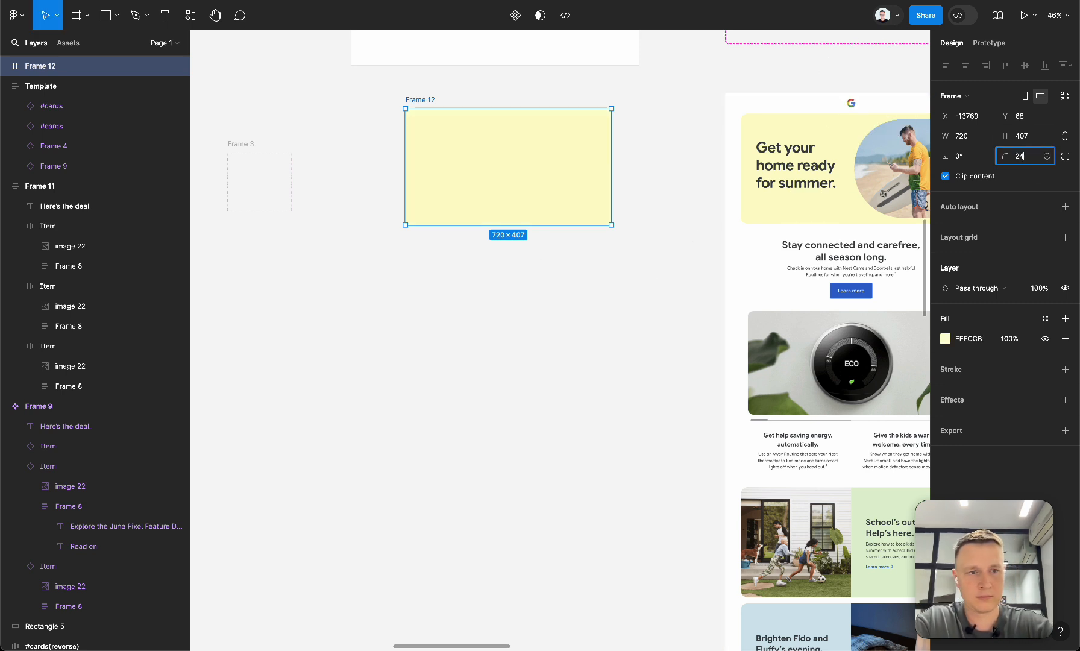
key("Tab")
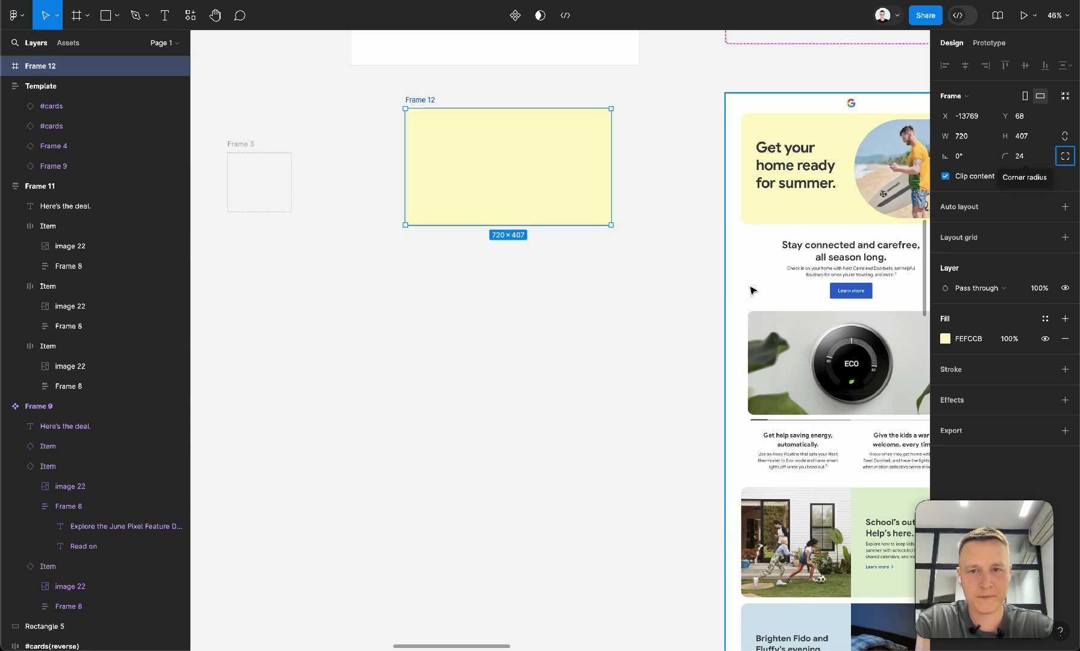
Copy the surfer image from the Assets section into the yellow frame and align it to the frame's top-right corner.
scroll(671, 314, "left", 10)
scroll(671, 313, "down", 5)
left_click(453, 265)
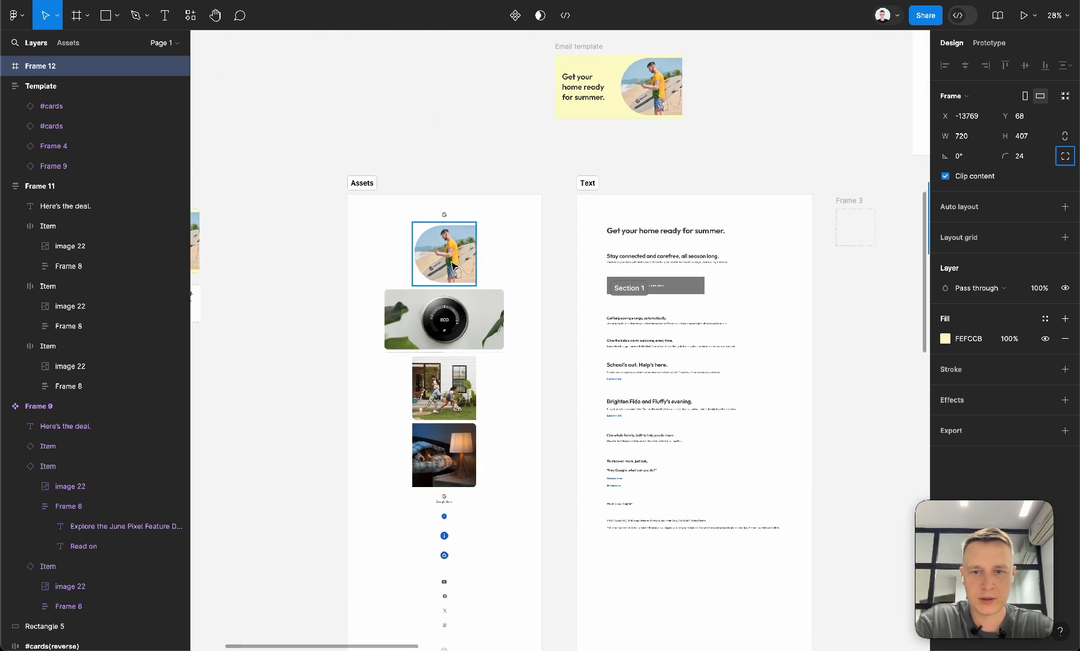
key("super+c")
scroll(453, 265, "right", 8)
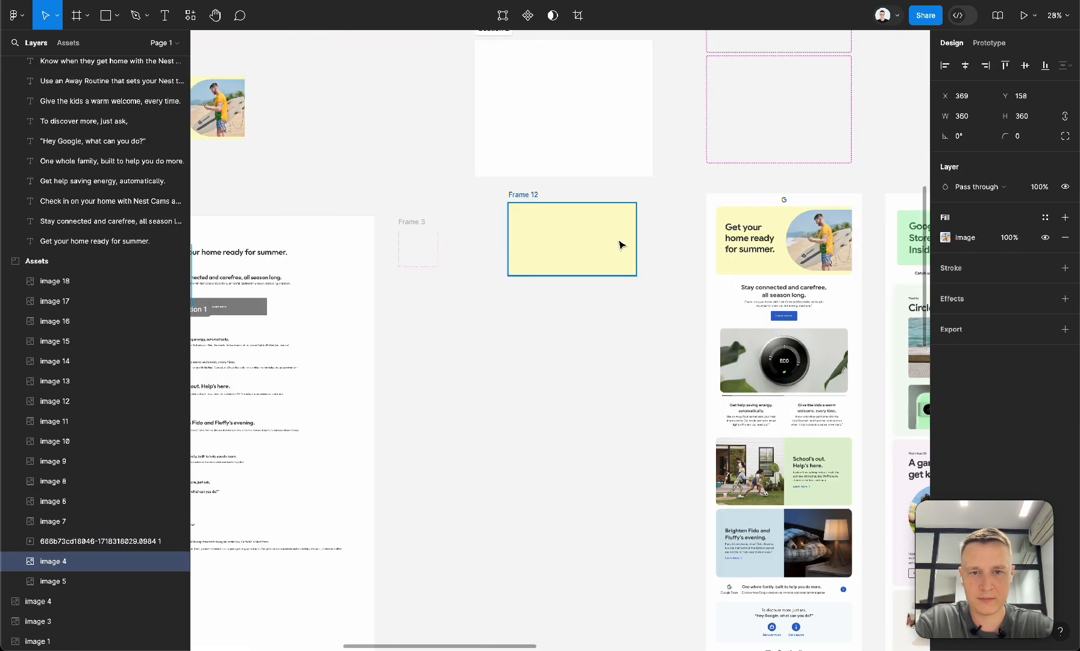
left_click(617, 242)
key("super+v")
key("alt+d")
key("alt+w")
Copy the headline "Get your home ready for summer." from the Text section into the yellow frame.
scroll(497, 285, "left", 12)
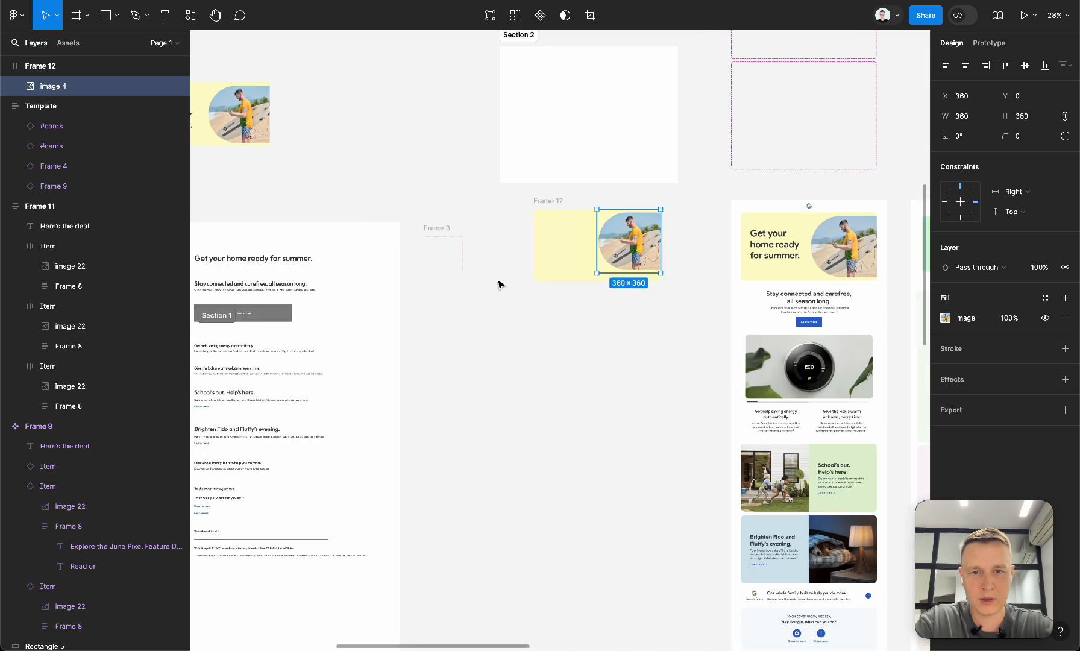
scroll(711, 217, "right", 5)
left_click(700, 212)
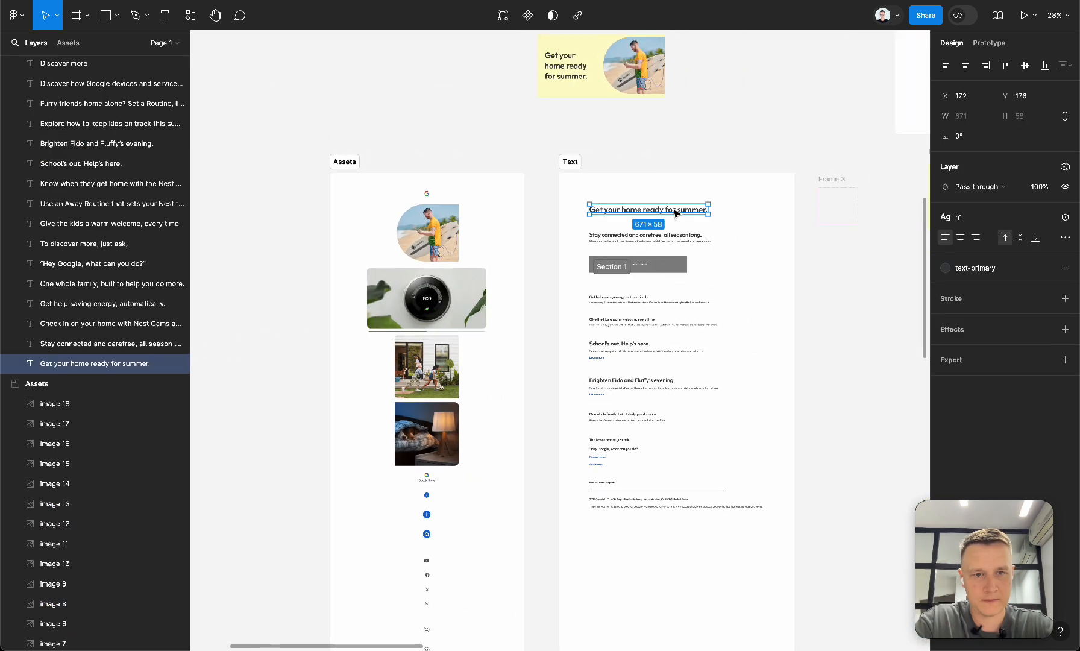
scroll(678, 212, "right", 6)
key("super+c")
left_click(598, 169)
key("super+v")
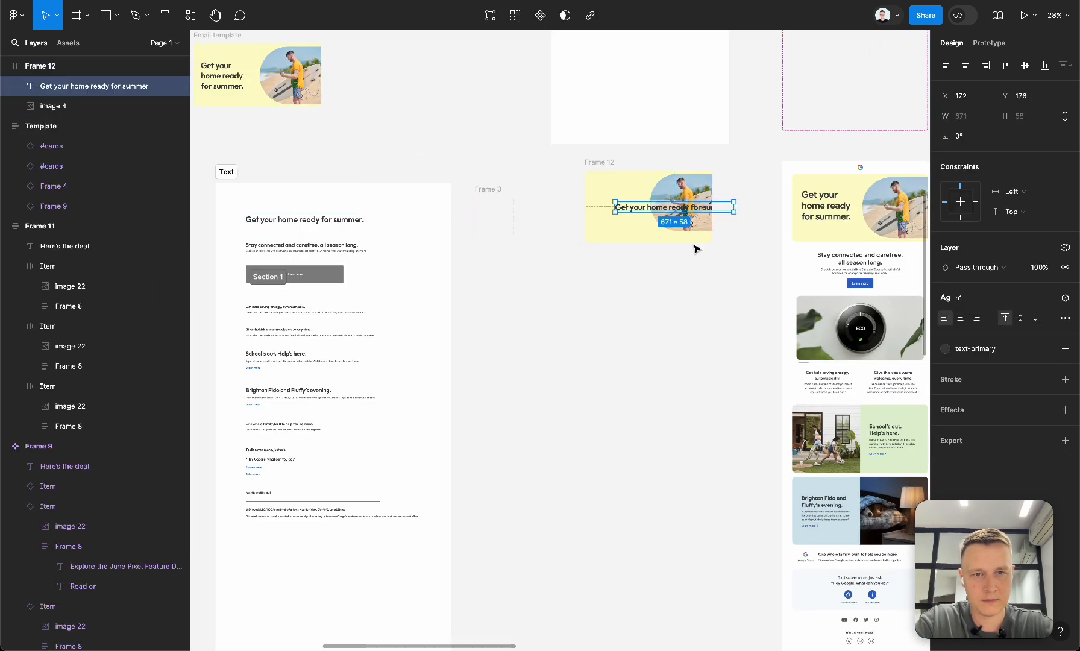
Narrow the headline to about 291 wide so it wraps onto three lines beside the image, at about X 42, Y 134.
scroll(693, 245, "up", 4)
left_click_drag(766, 181, 685, 182)
left_click_drag(598, 191, 559, 178)
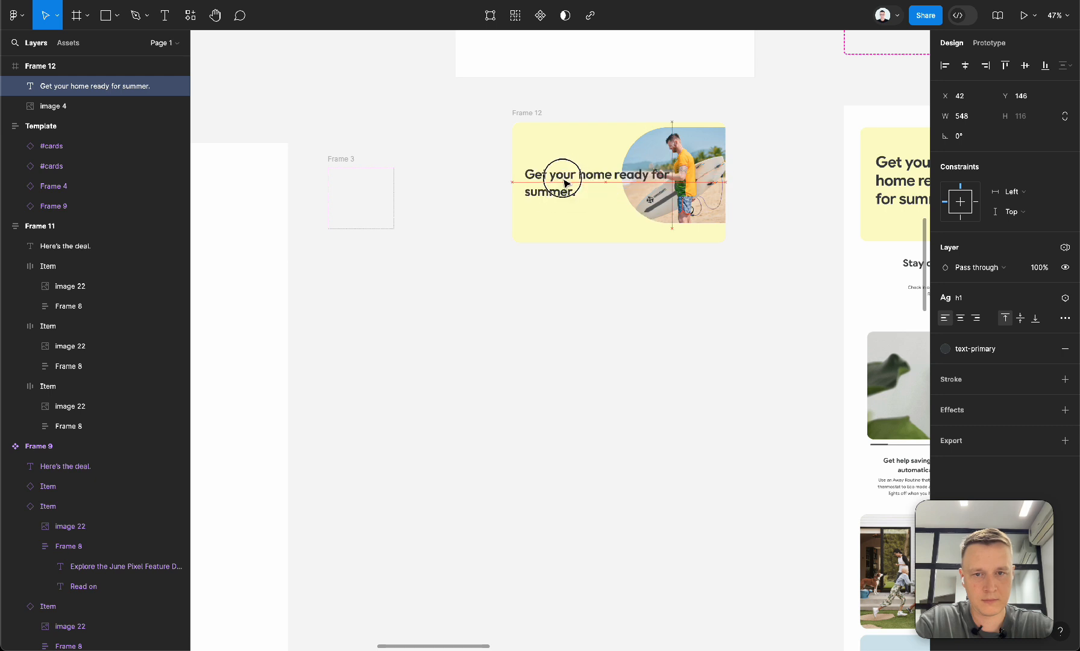
left_click_drag(632, 171, 600, 170)
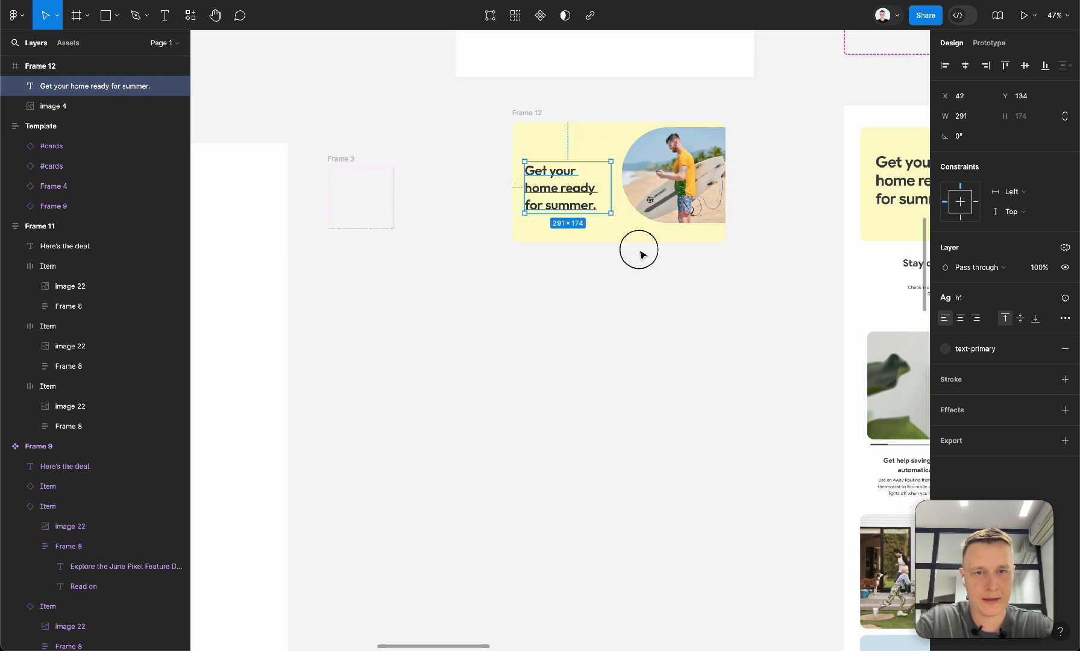
Center the surfer image vertically within the yellow frame, keeping it against the right edge.
left_click(638, 249)
scroll(642, 249, "right", 5)
scroll(811, 203, "right", 1)
left_click(530, 229)
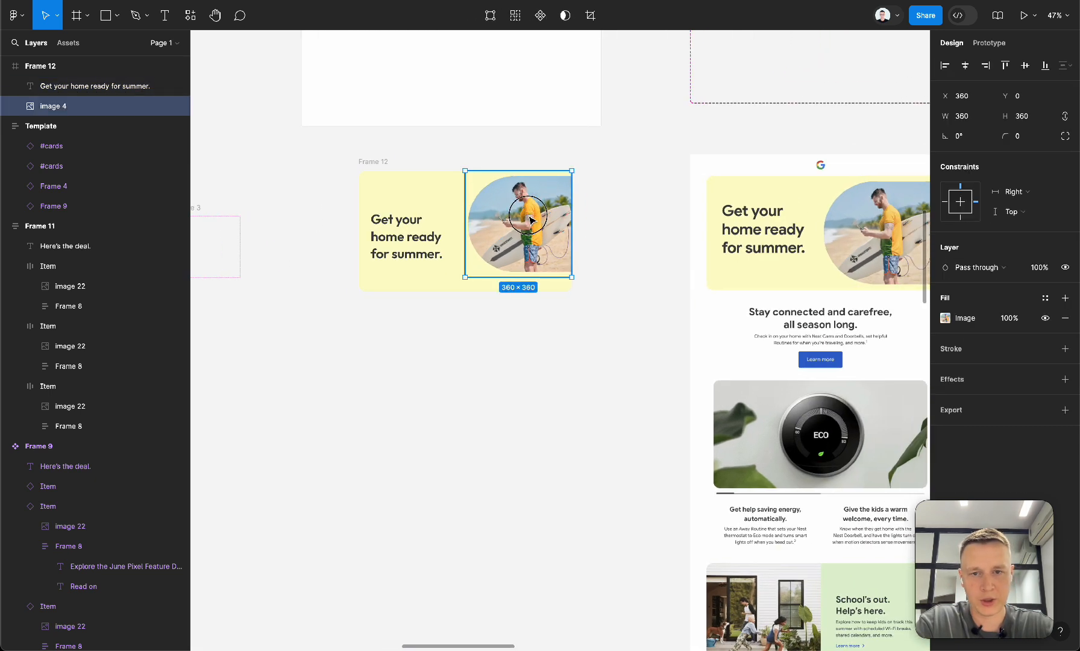
left_click(440, 239)
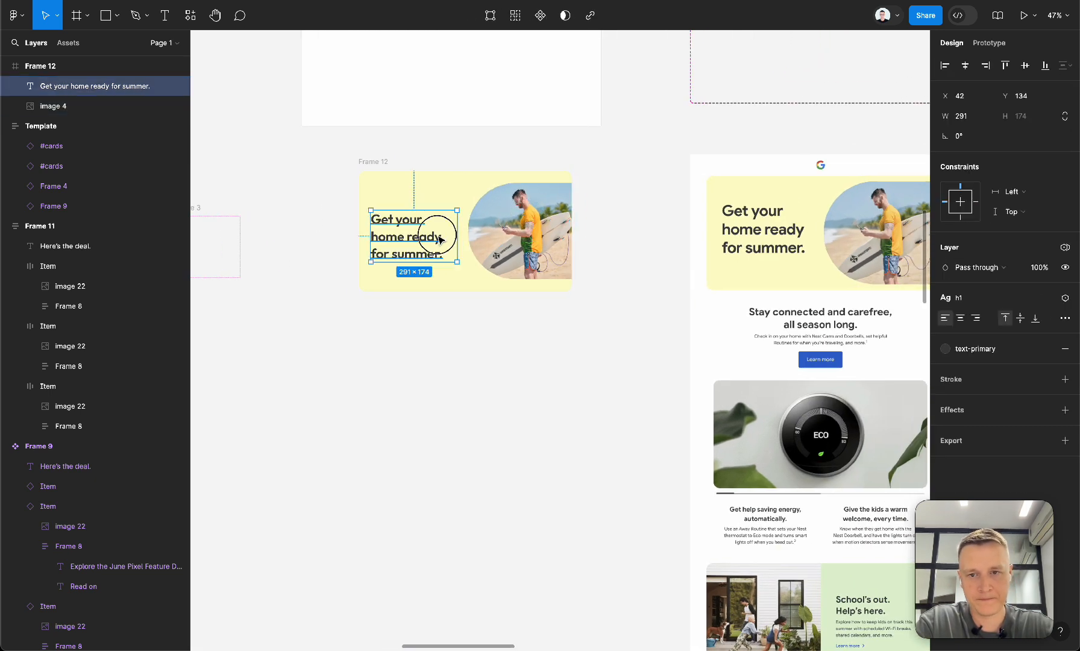
Launch the Marka Email Generator plugin and select the yellow banner frame for it.
left_click(441, 340)
left_click(984, 490)
scroll(656, 405, "left", 5)
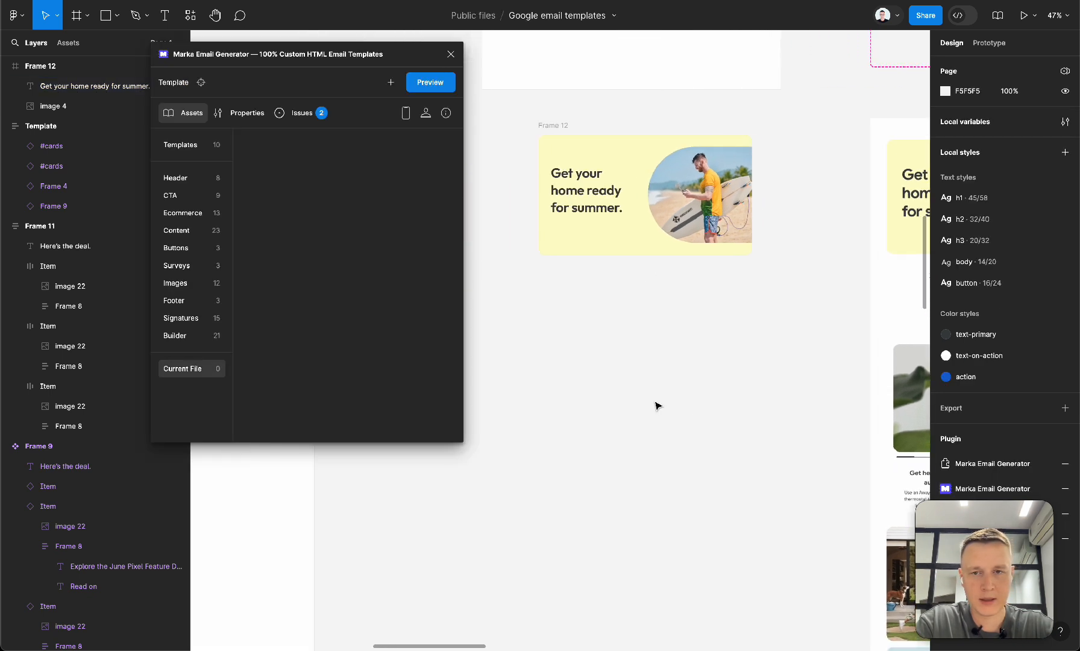
left_click(577, 127)
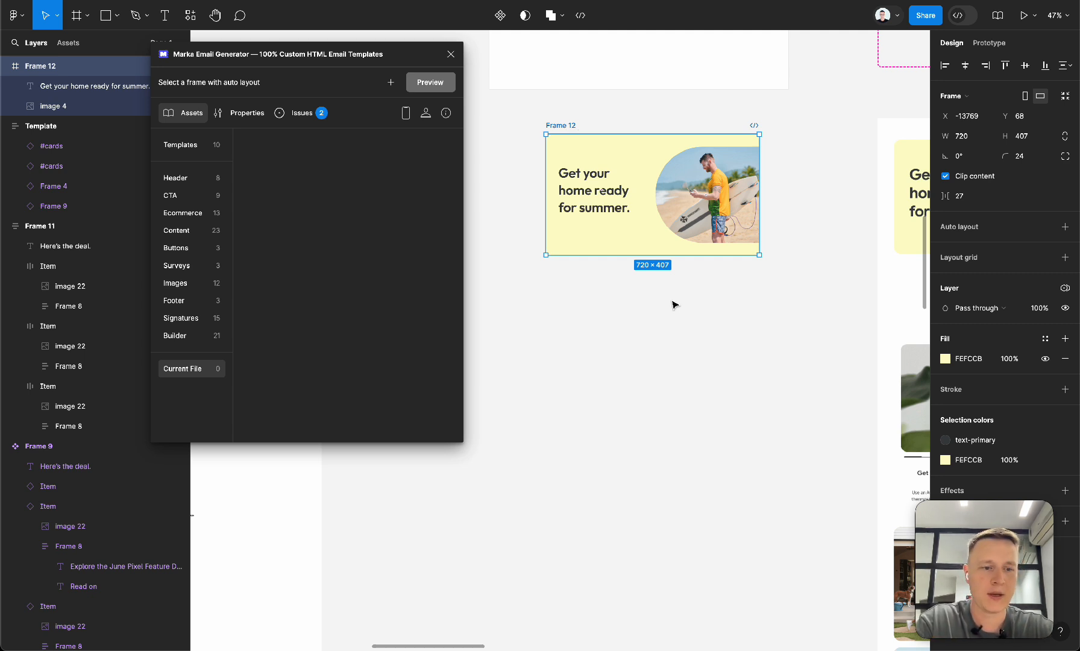
scroll(675, 305, "up", 2)
scroll(753, 275, "up", 5)
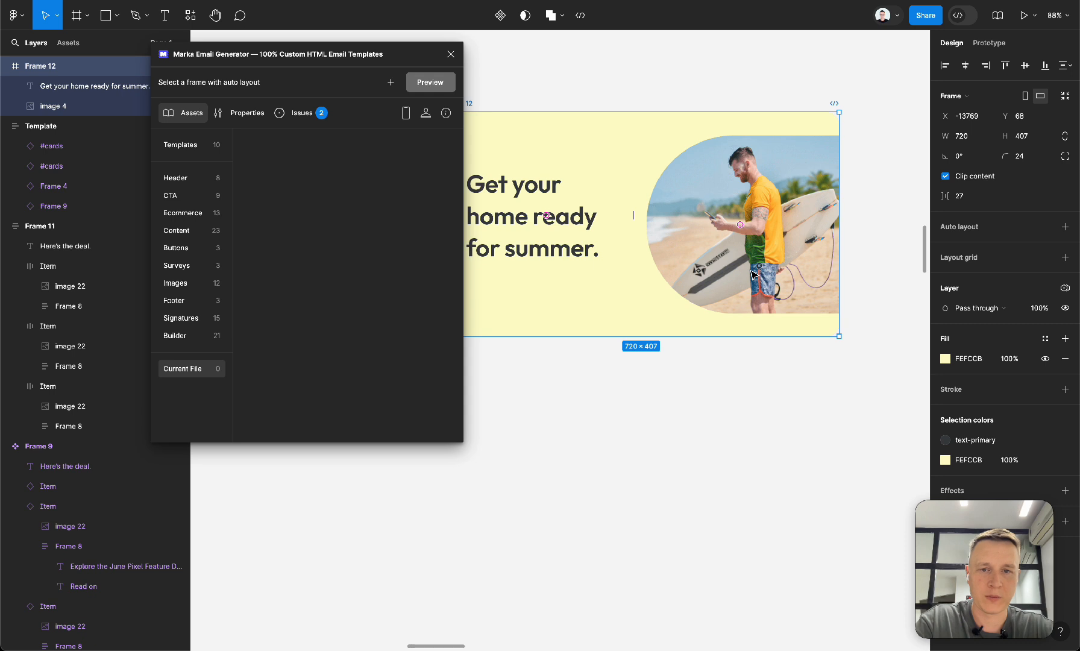
scroll(753, 274, "left", 3)
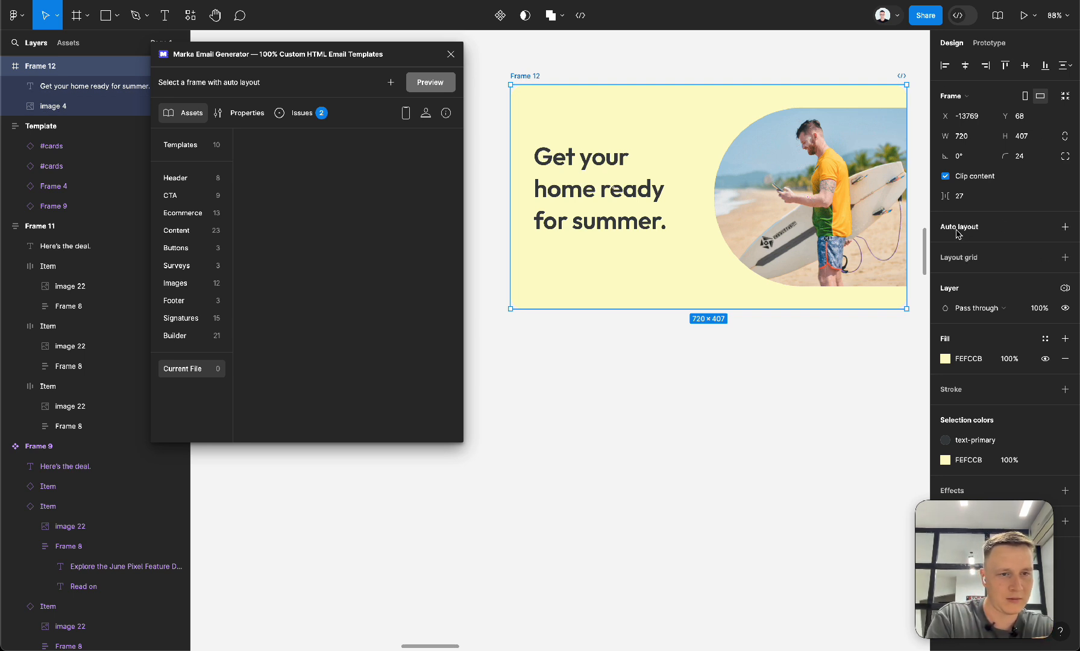
Apply auto layout to the yellow banner frame holding the headline and the image.
left_click(543, 68)
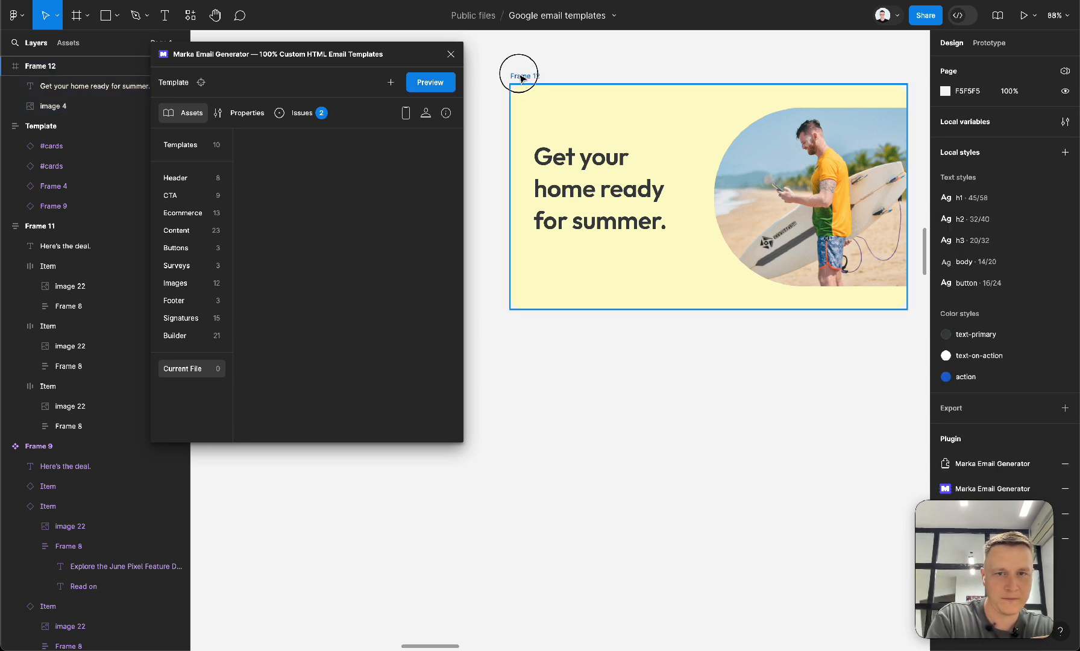
left_click(520, 78)
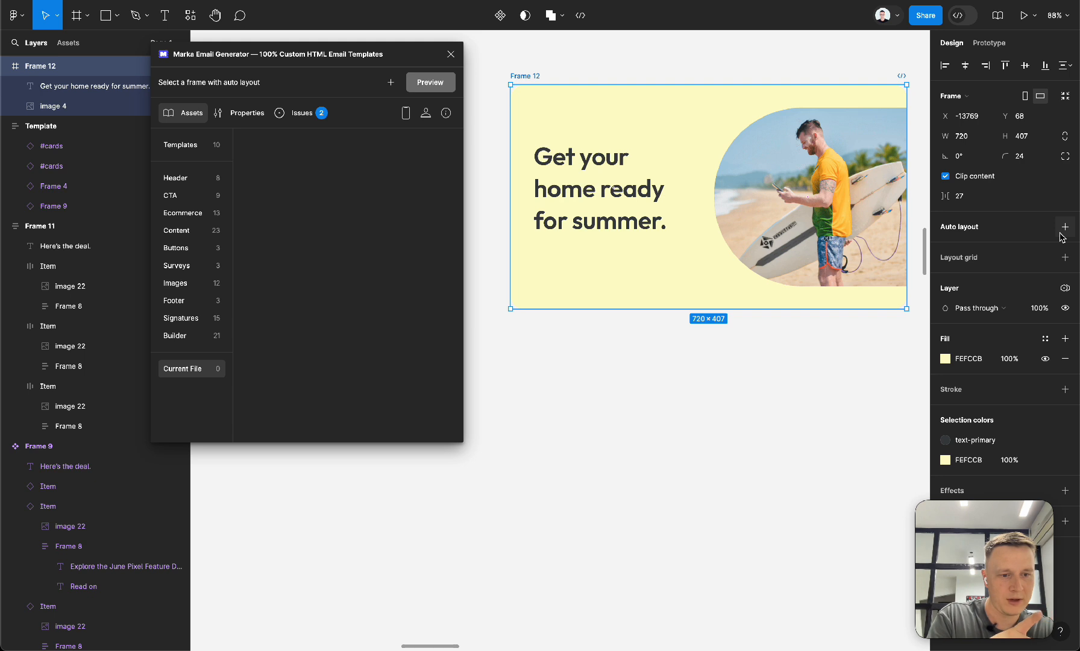
left_click(1065, 227)
scroll(663, 282, "up", 1)
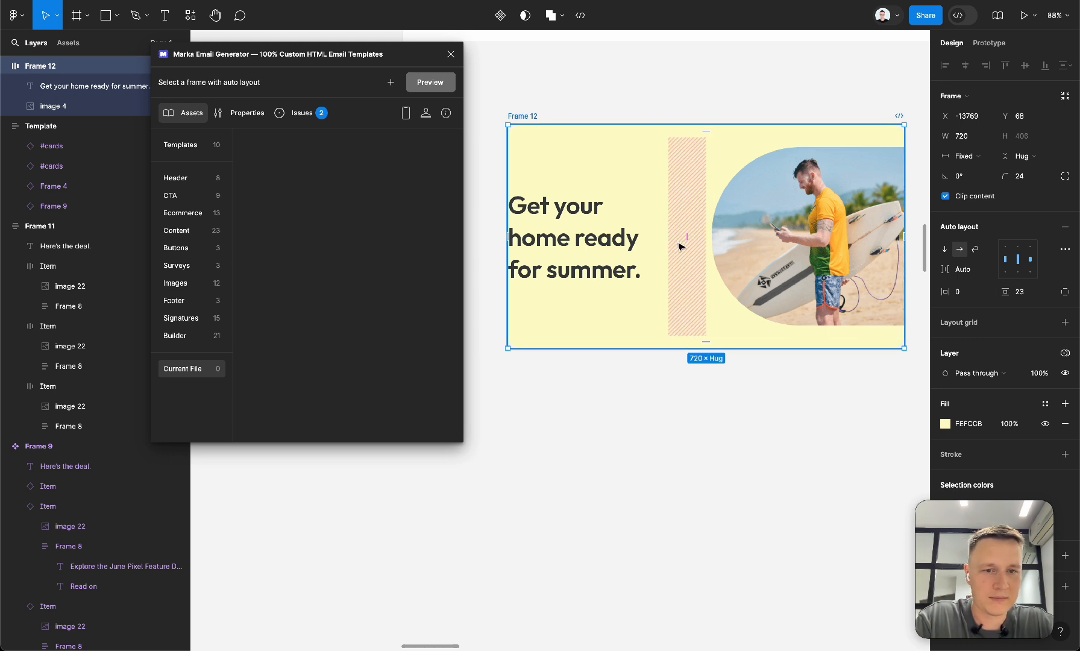
Change the auto layout's horizontal gap between the headline and the image from automatic to a fixed 24.
left_click(987, 271)
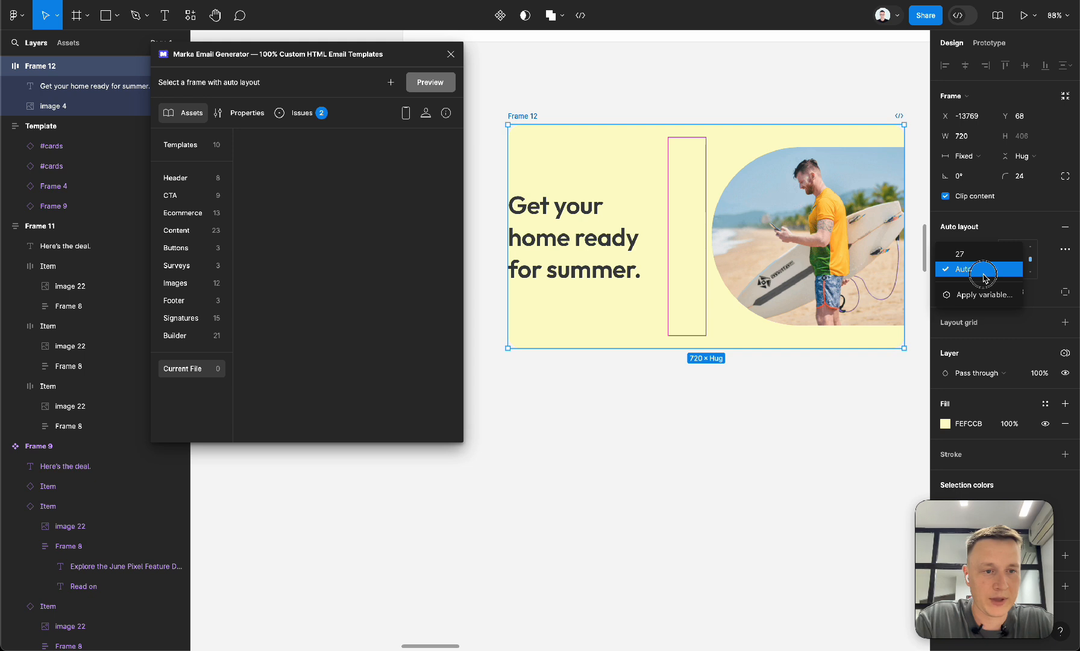
left_click(967, 272)
type("24")
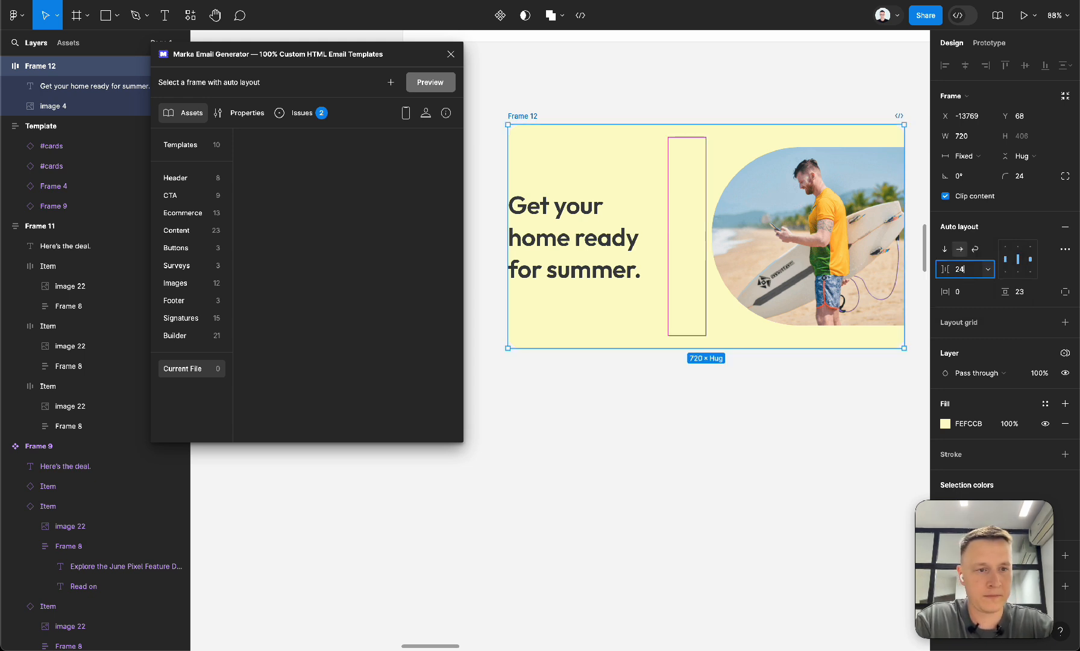
key("Tab")
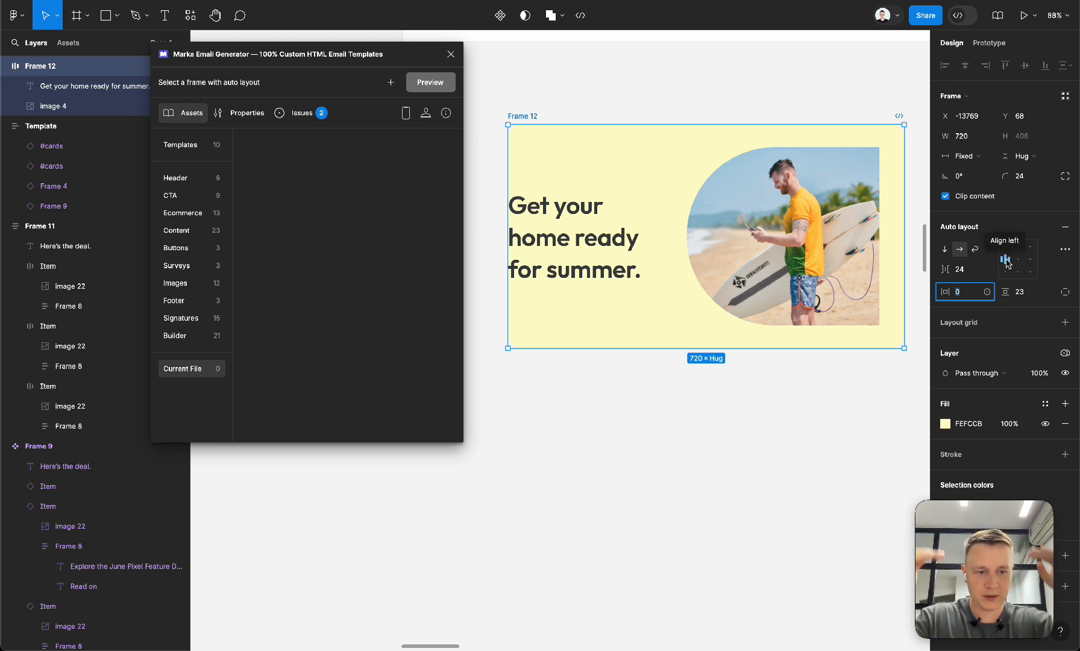
Try top-left and bottom-left alignment for the banner's contents, ending on vertically centered left alignment.
left_click(1005, 247)
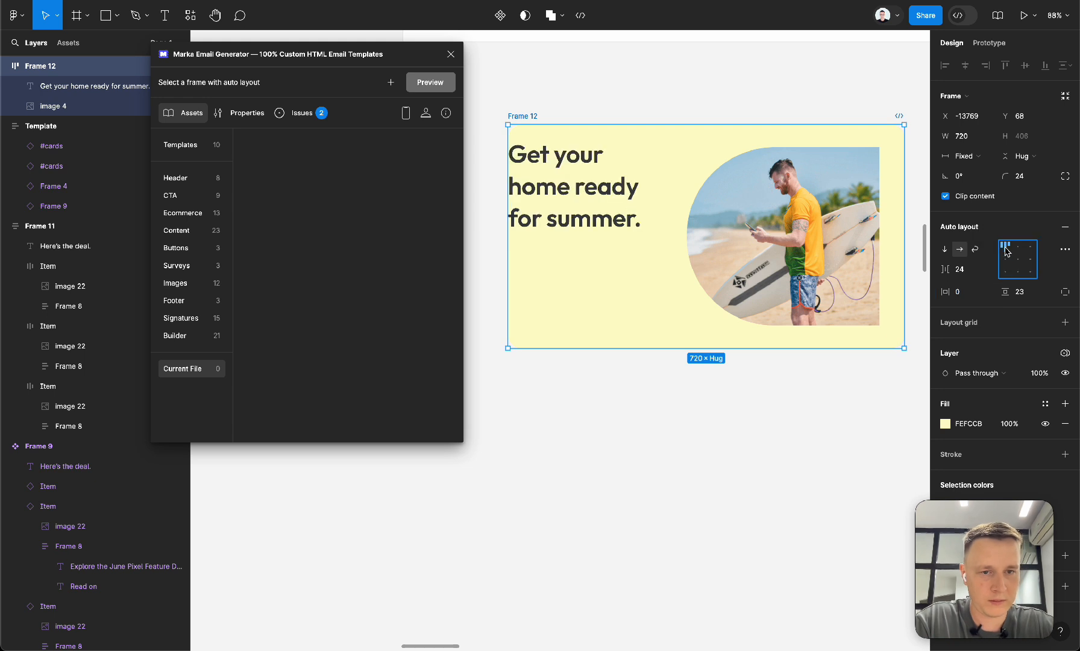
left_click(1006, 272)
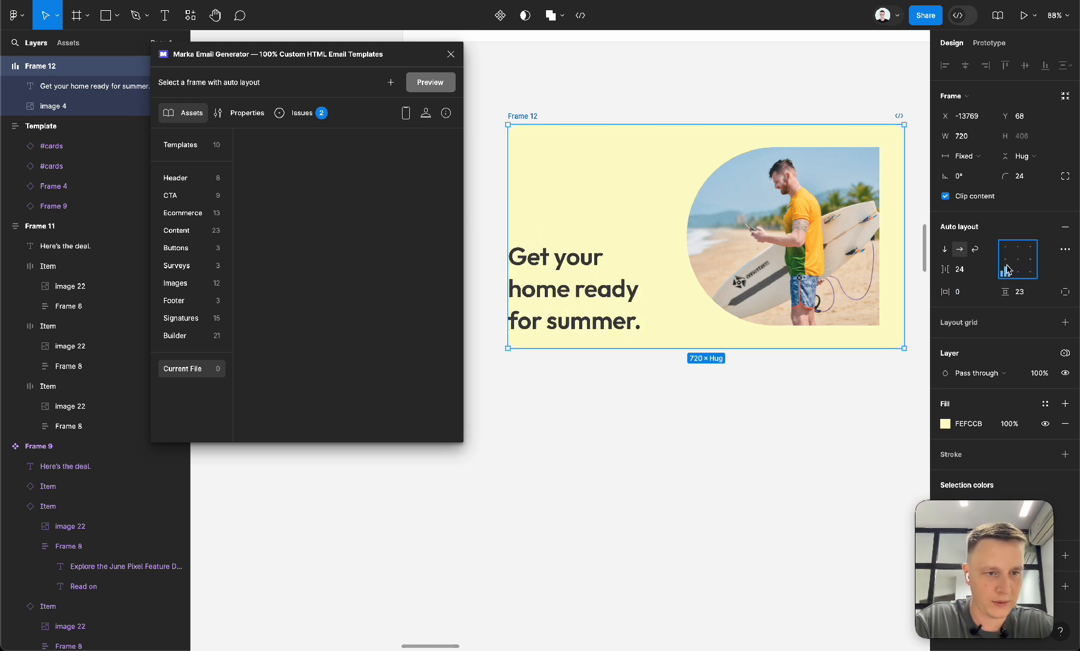
left_click(1007, 264)
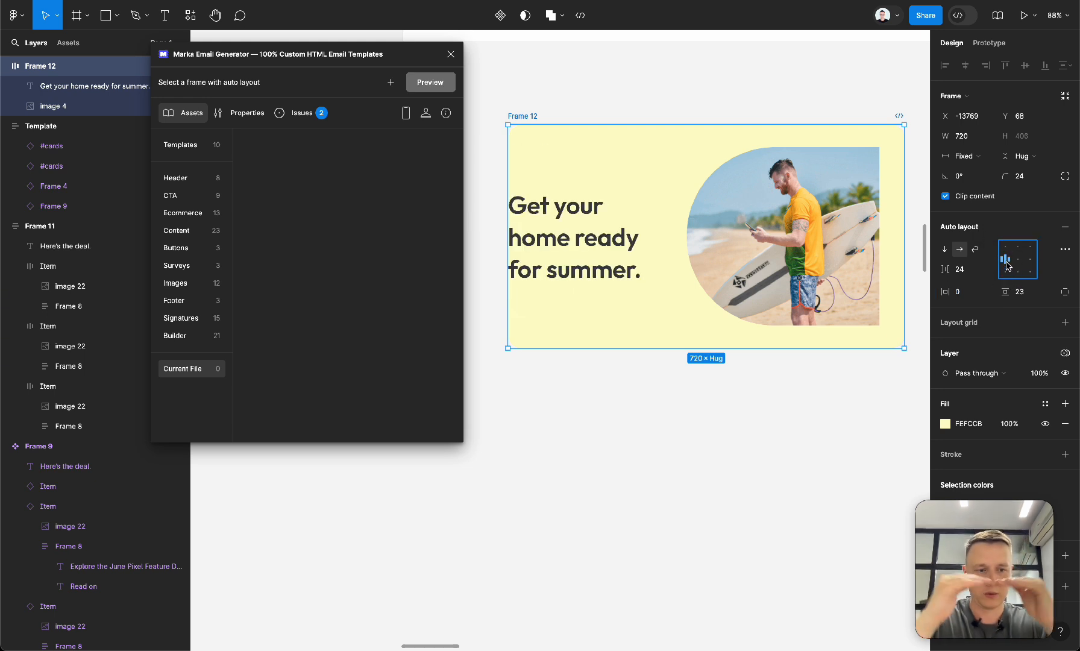
Set the vertical padding of the yellow banner frame to 0.
left_click(735, 282)
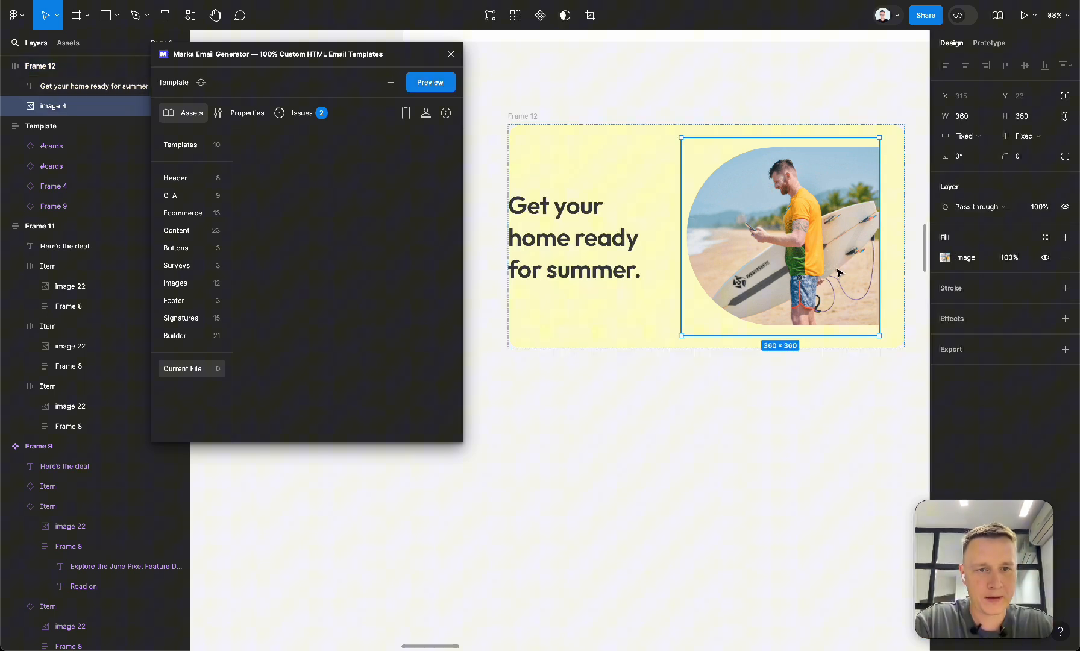
left_click(544, 128)
left_click(1019, 292)
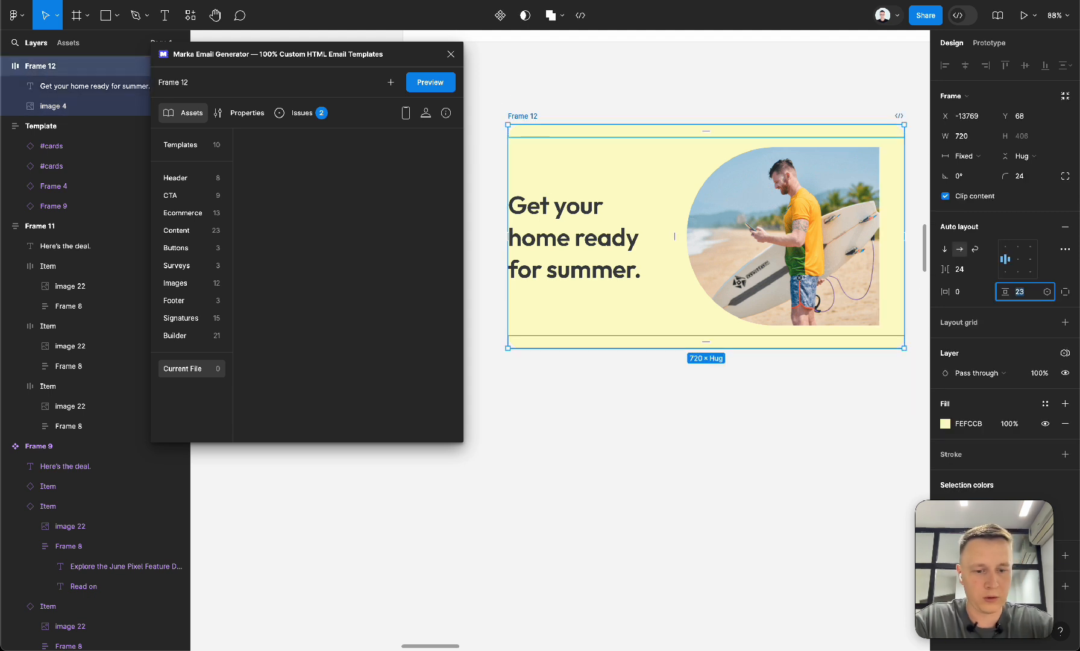
type("0")
key("Return")
Remove the auto layout from the yellow banner frame and reapply it around the headline and image.
left_click(826, 246)
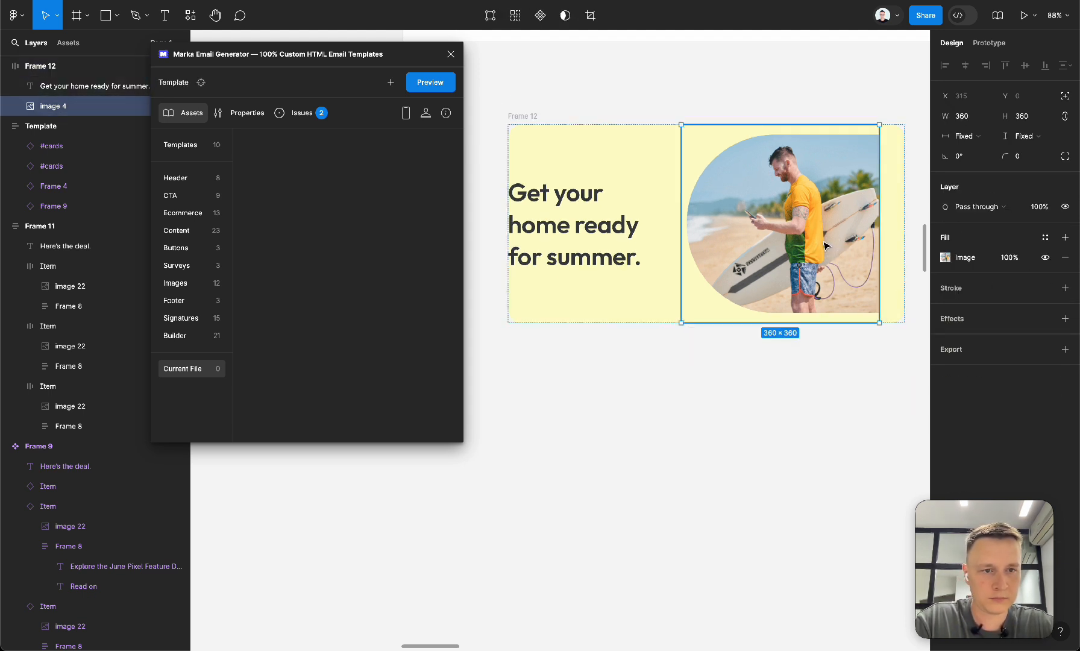
left_click(599, 241)
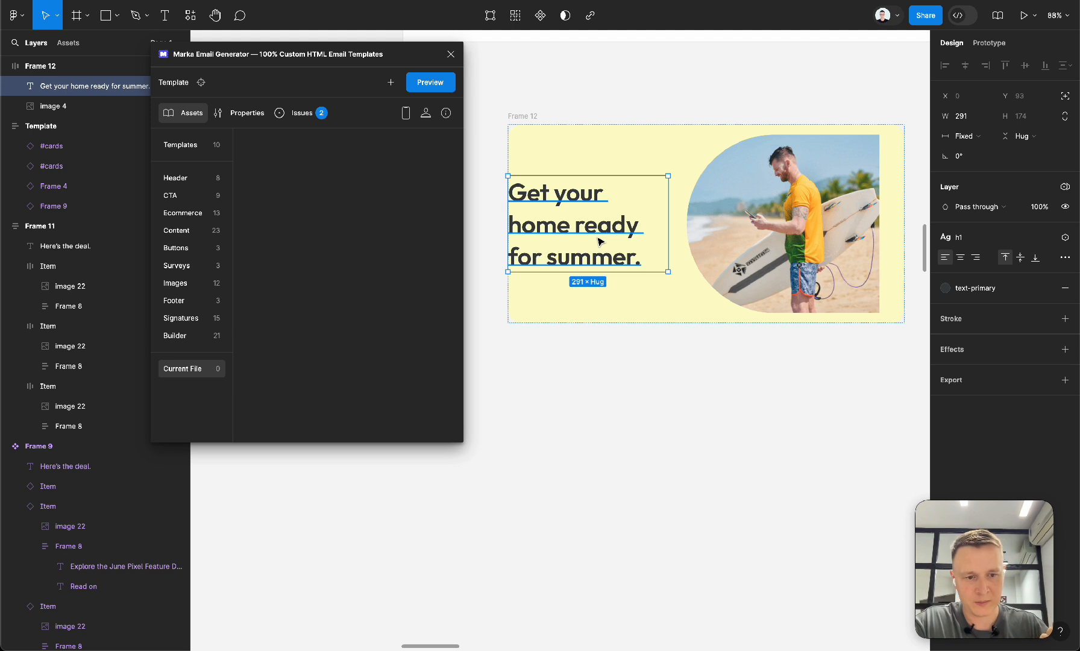
left_click(527, 123)
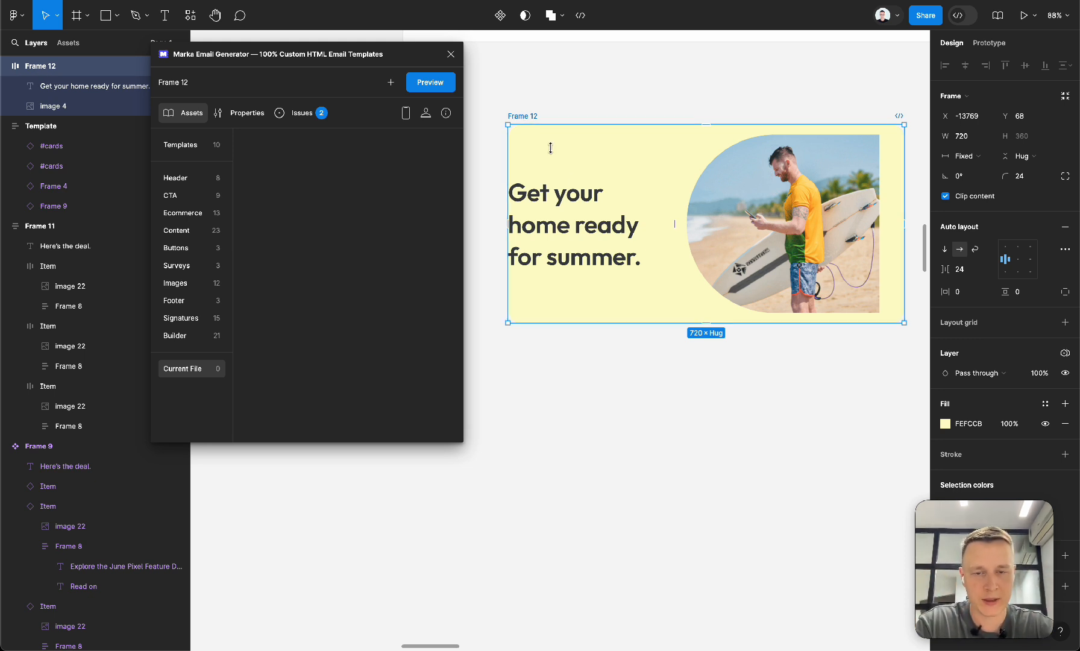
left_click(579, 211)
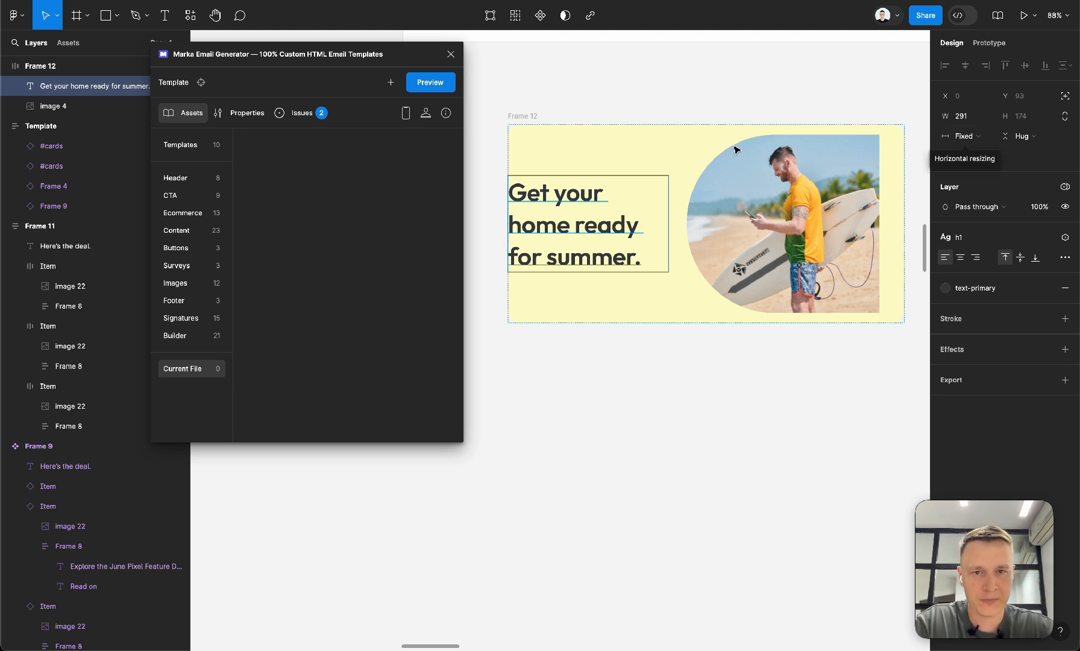
left_click(572, 280)
scroll(610, 257, "down", 1)
scroll(610, 257, "up", 1)
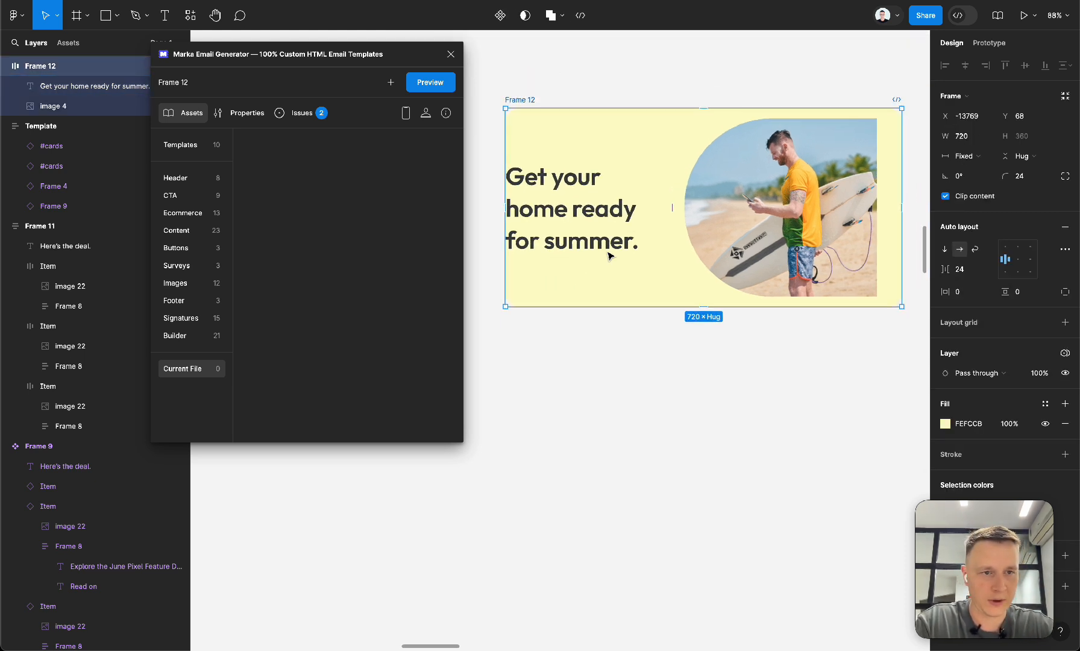
left_click(1064, 222)
left_click(555, 181)
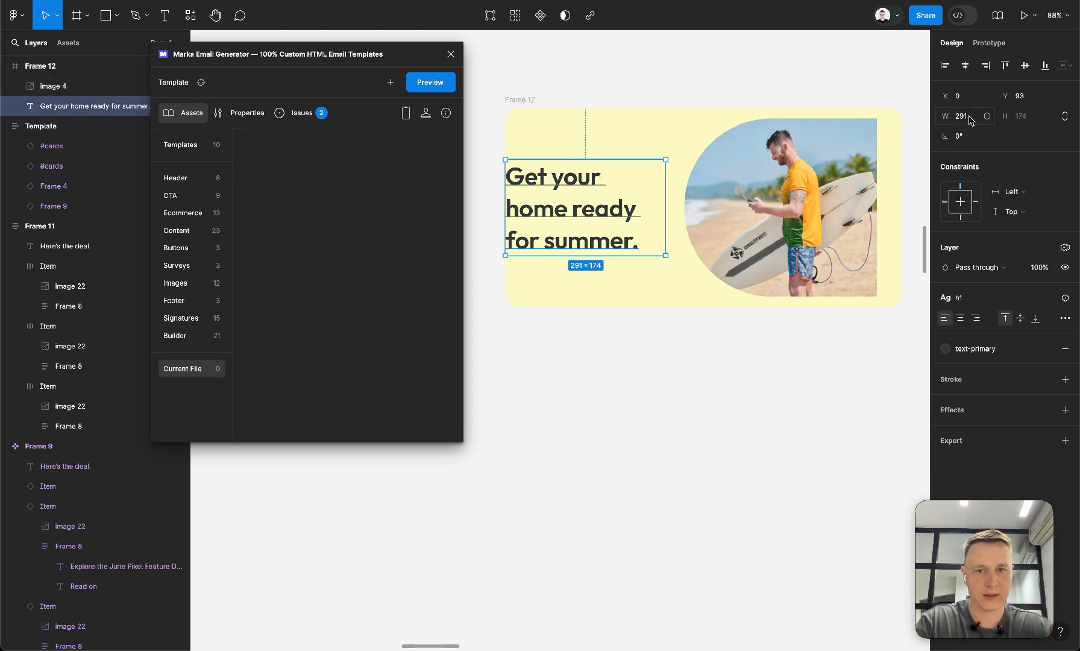
left_click(529, 103)
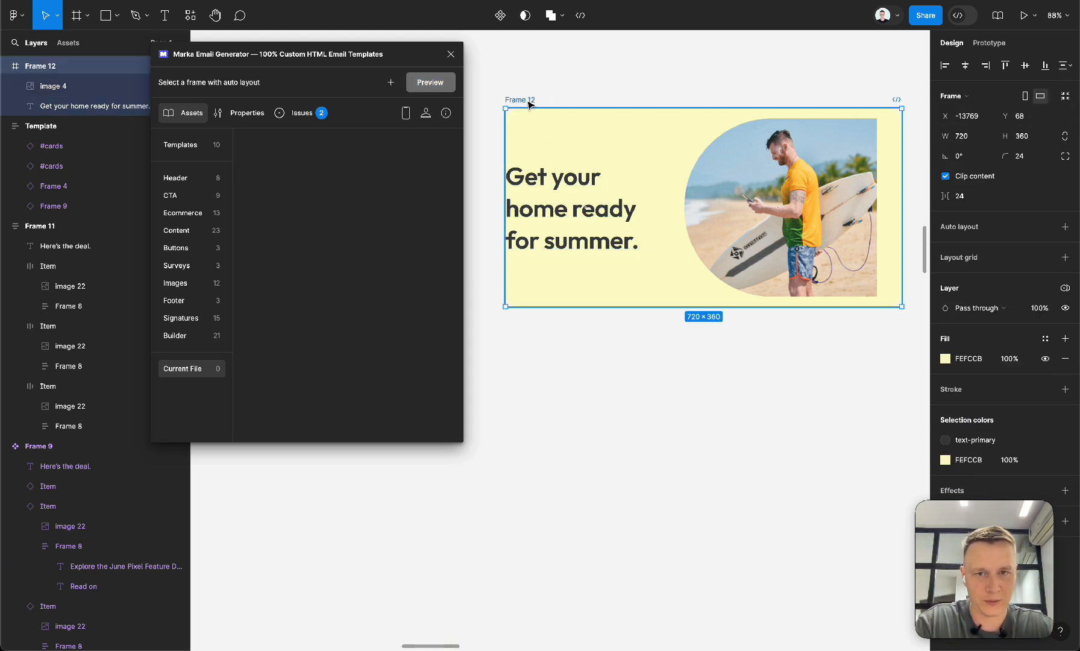
left_click(1065, 227)
Set the horizontal resizing of both the banner's headline and its image to Fill container.
left_click(547, 186)
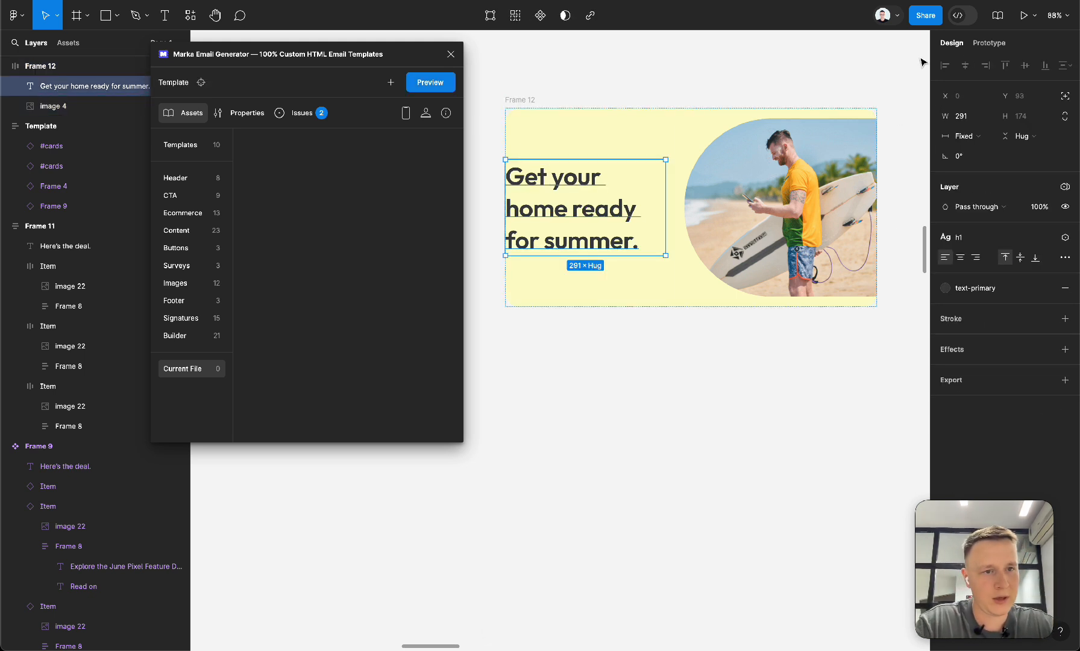
left_click(978, 139)
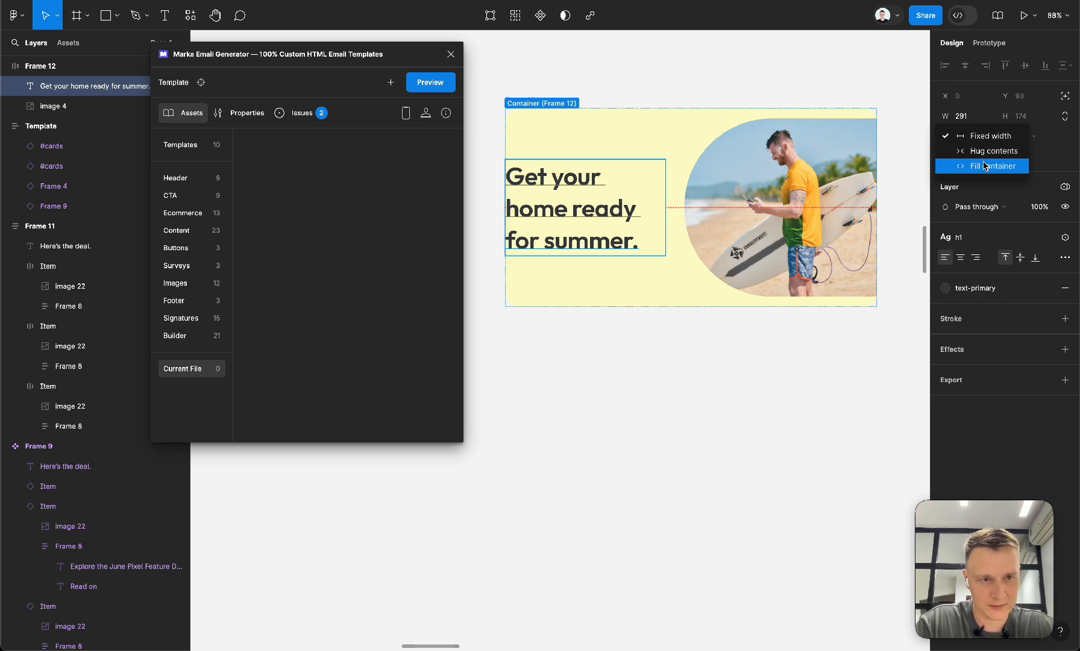
left_click(985, 165)
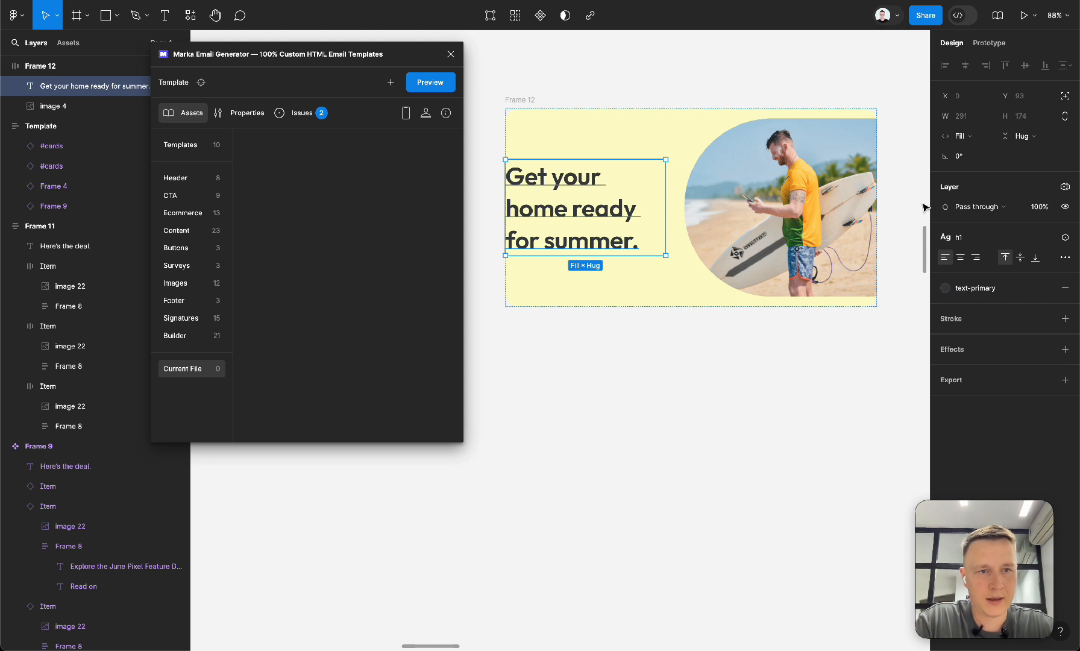
left_click(813, 217)
left_click(984, 136)
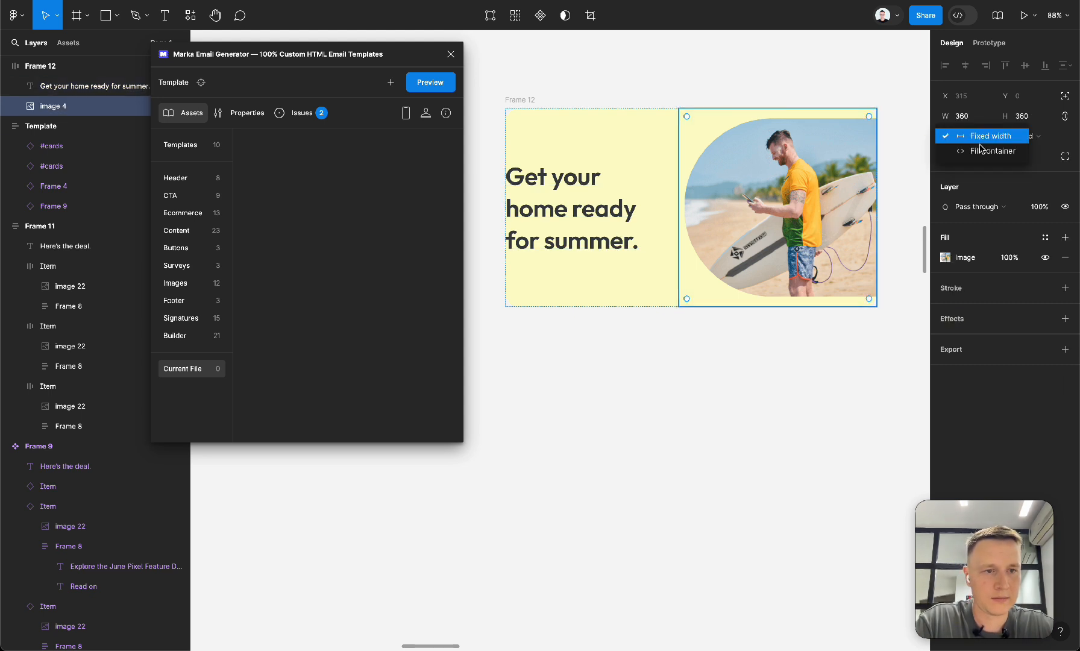
left_click(988, 150)
left_click(629, 58)
left_click(522, 99)
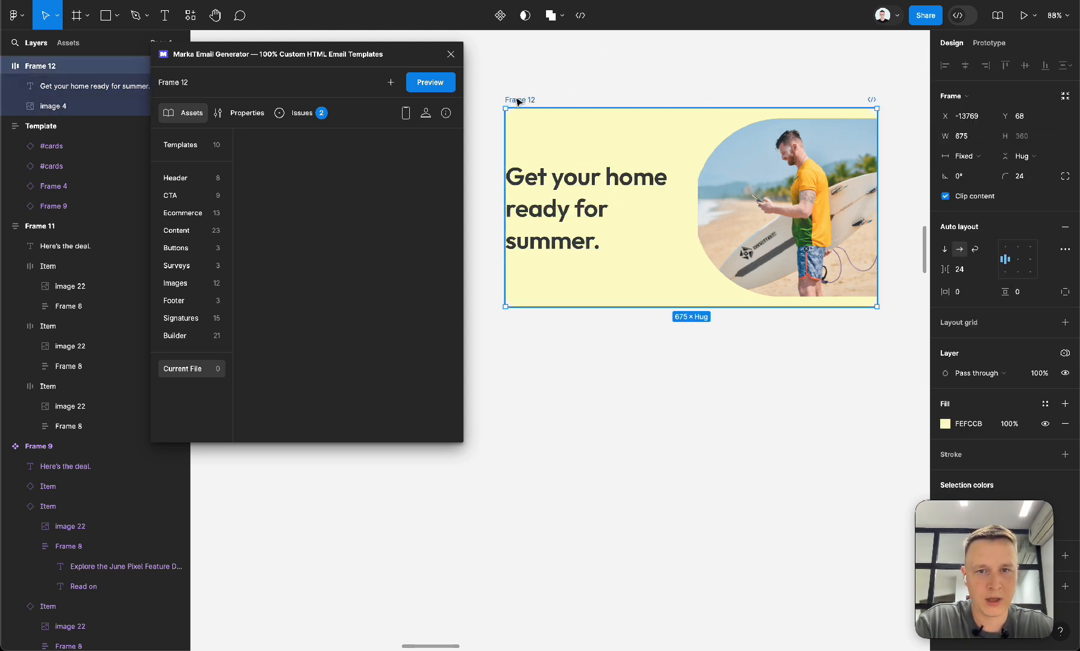
Close the Marka Email Generator plugin.
left_click(605, 188)
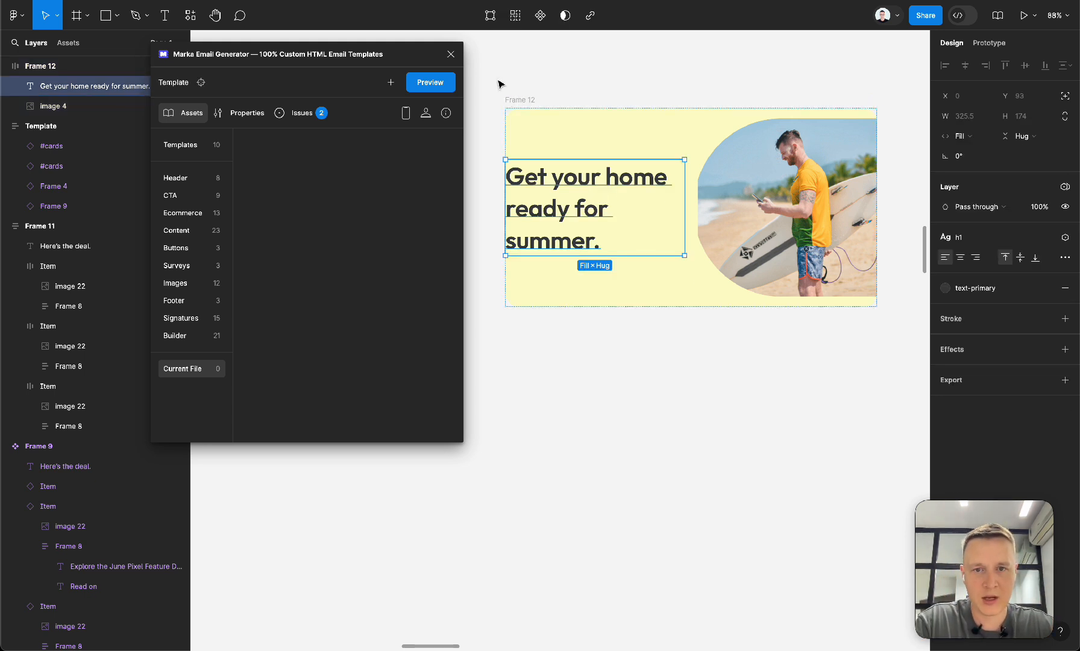
scroll(552, 116, "down", 3)
left_click(451, 54)
scroll(459, 62, "right", 10)
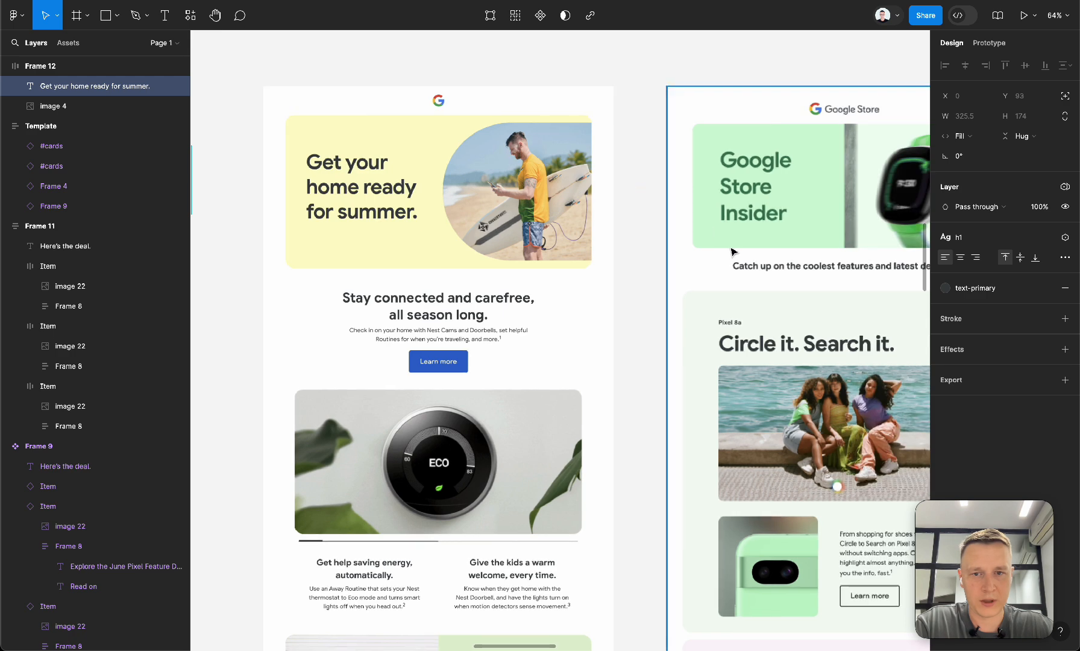
Draw a narrow vertical rectangle over the space left of the headline in the reference email's yellow banner.
scroll(603, 108, "left", 6)
key("r")
mouse_move(680, 128)
left_mouse_down()
mouse_move(705, 212)
mouse_move(692, 220)
left_mouse_up()
scroll(677, 209, "left", 2)
scroll(677, 209, "left", 4)
Wrap the headline of the banner being built in its own auto layout frame.
left_click(422, 159)
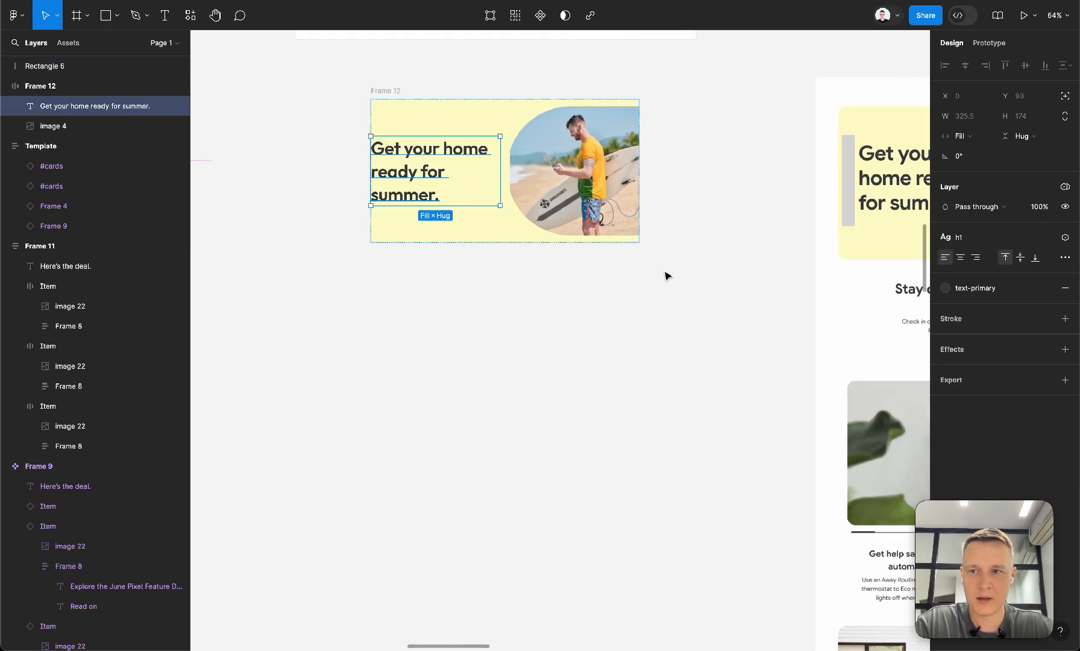
scroll(665, 272, "right", 2)
scroll(666, 272, "up", 1)
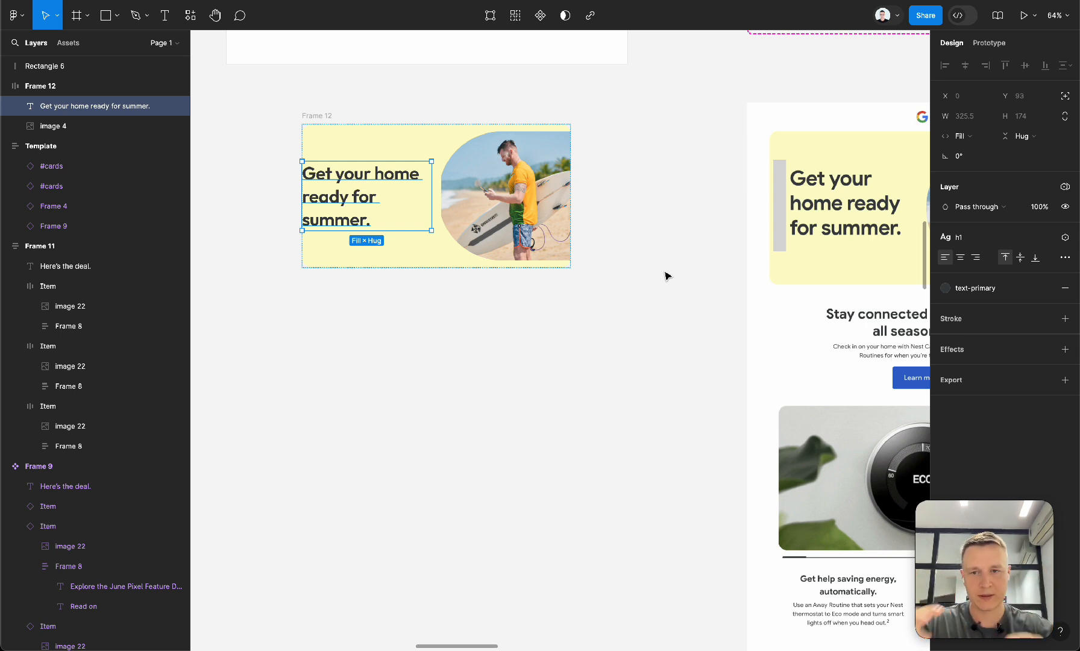
scroll(600, 322, "left", 5)
scroll(601, 322, "up", 1)
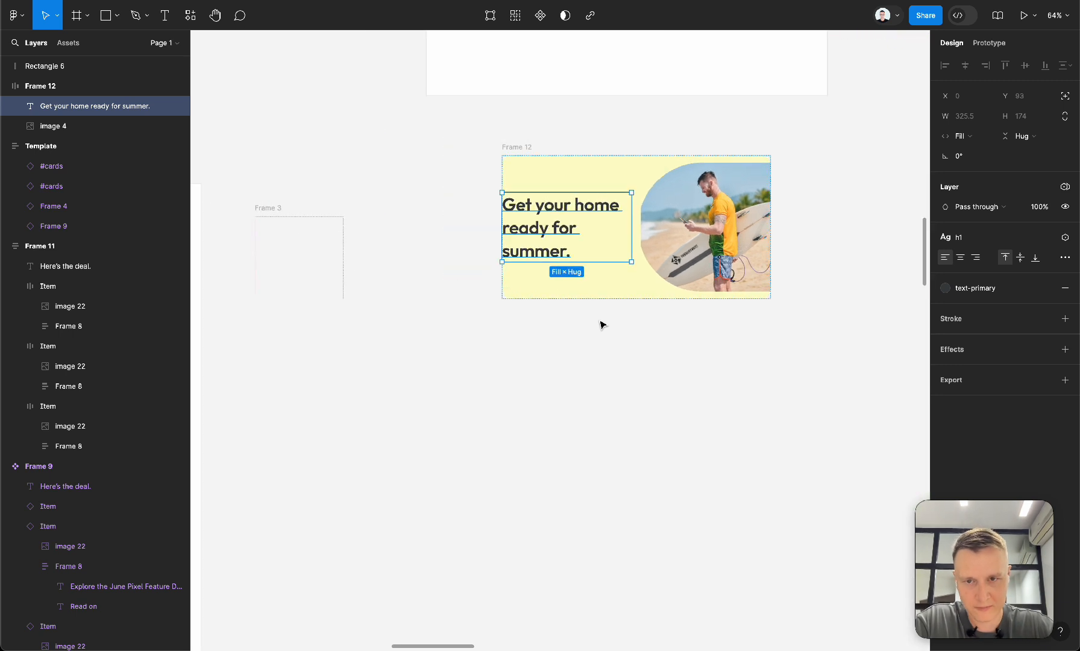
scroll(600, 322, "right", 2)
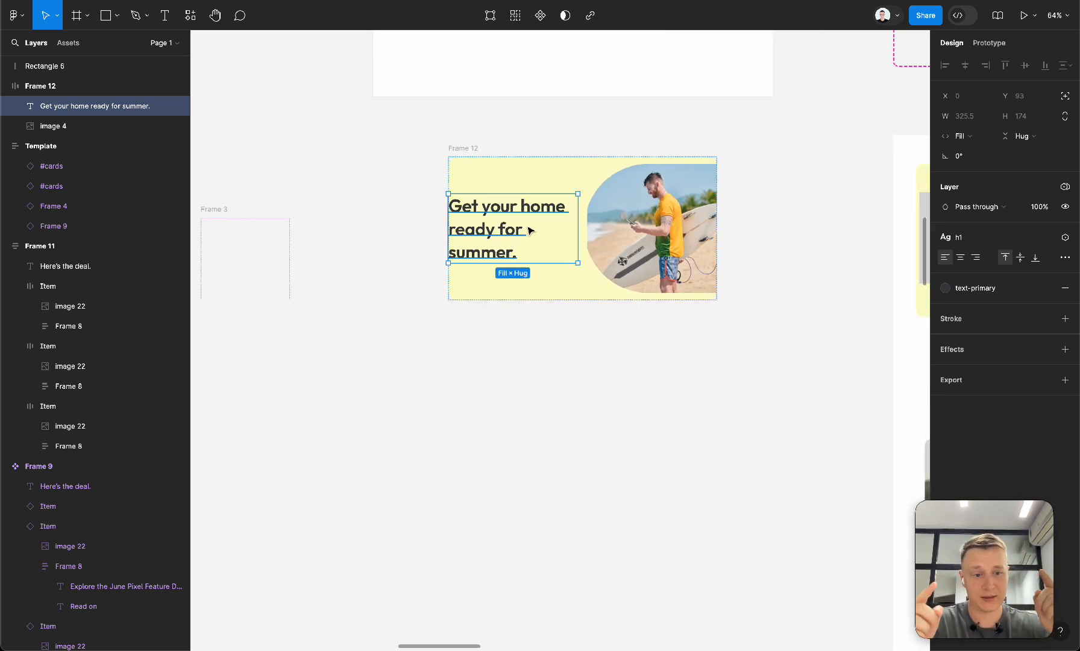
key("shift+a")
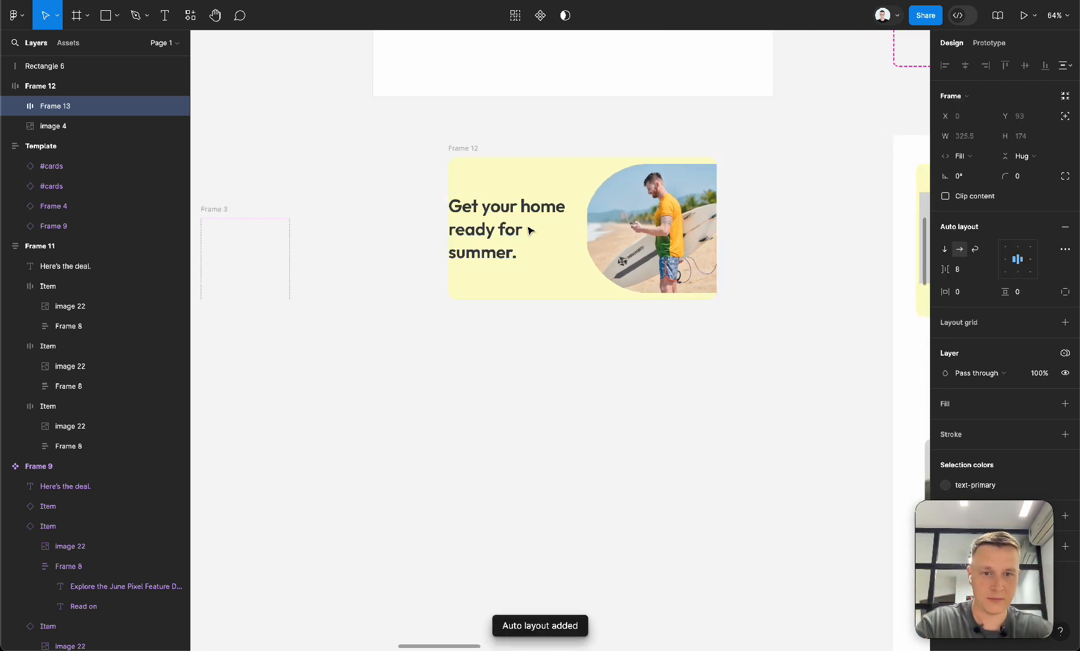
Rename the yellow banner frame "Parent container" and the new frame around the headline "Text contaeinr".
left_click(18, 87)
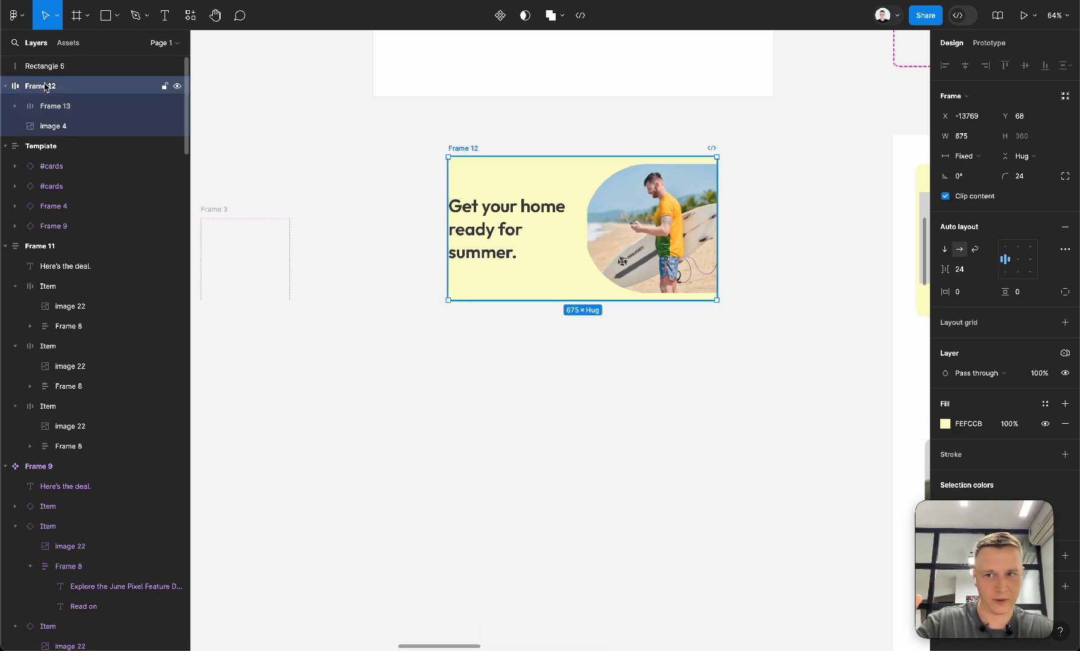
double_click(43, 86)
type("P")
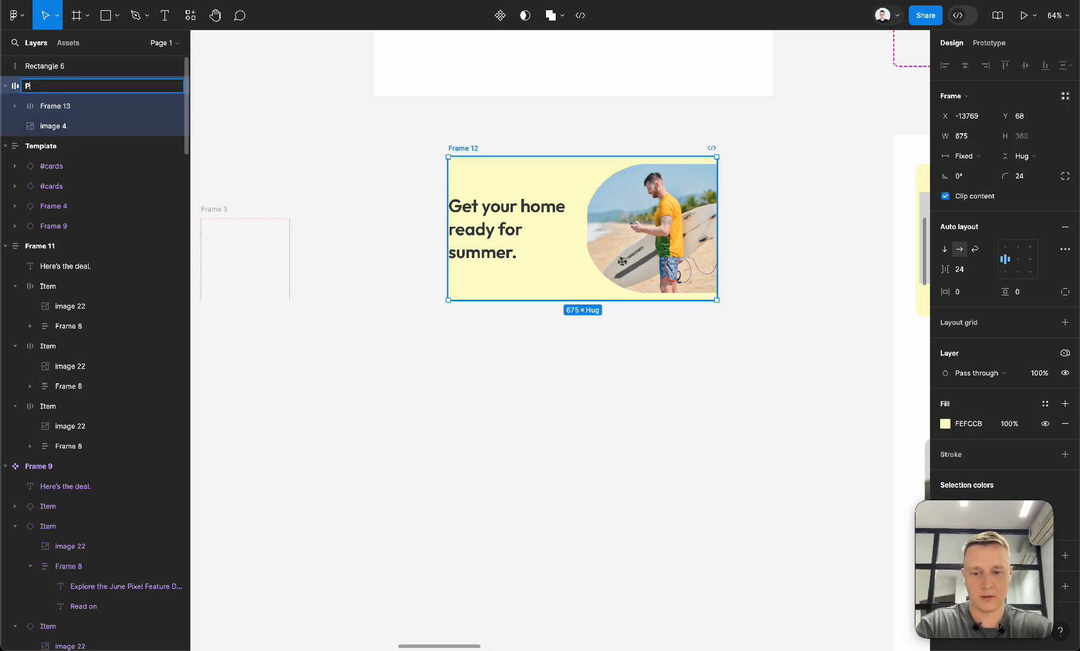
type("arent container")
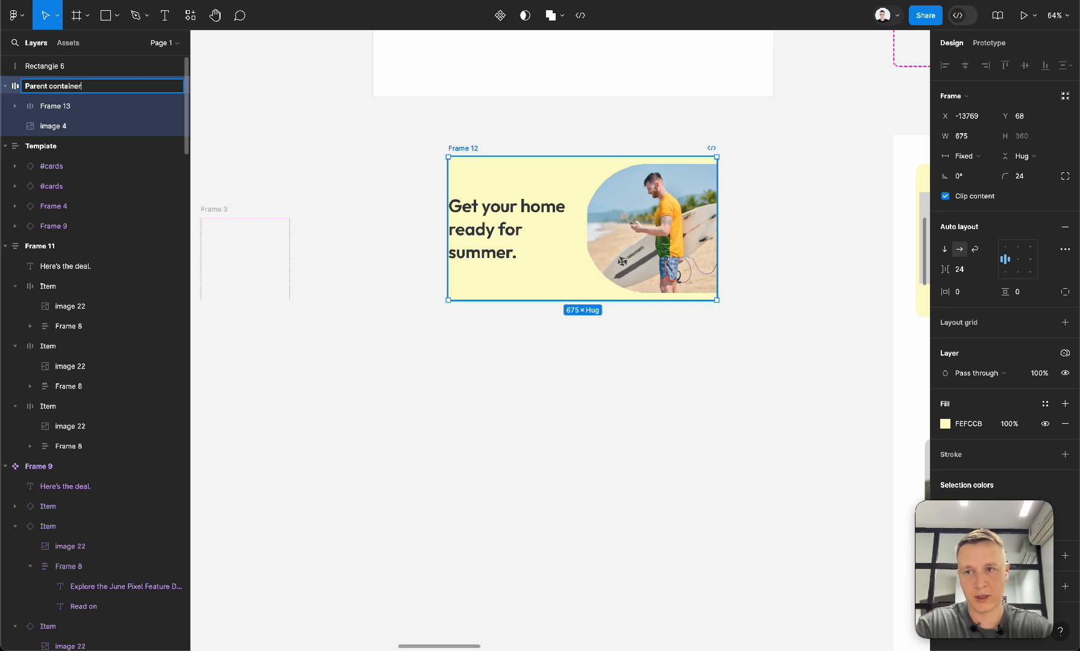
double_click(40, 106)
type("Text contaeinr")
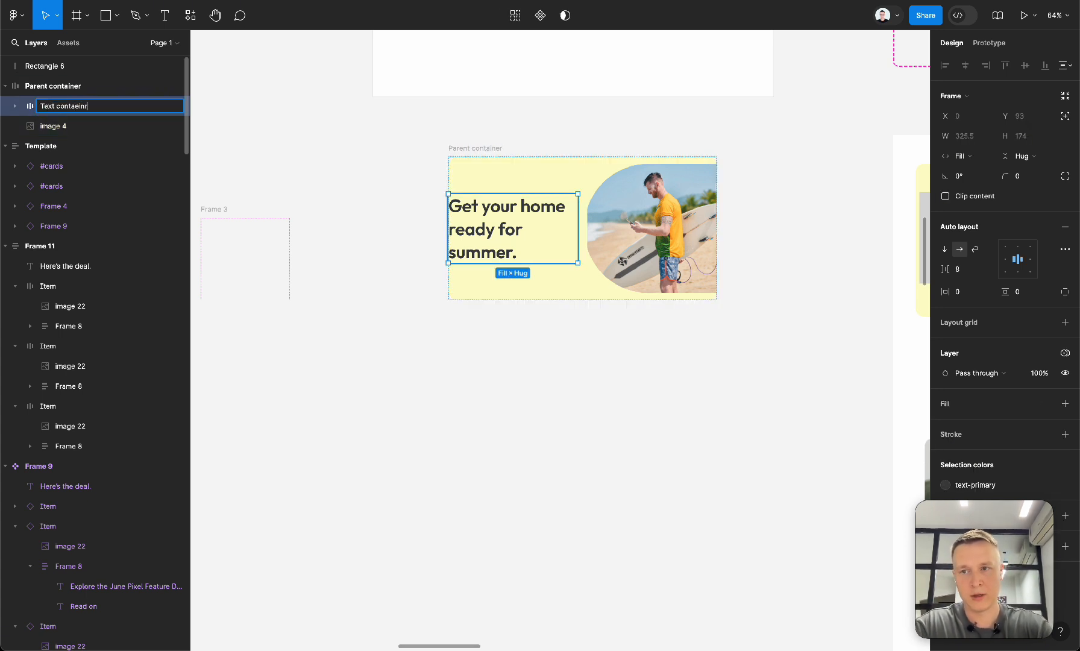
left_click(77, 127)
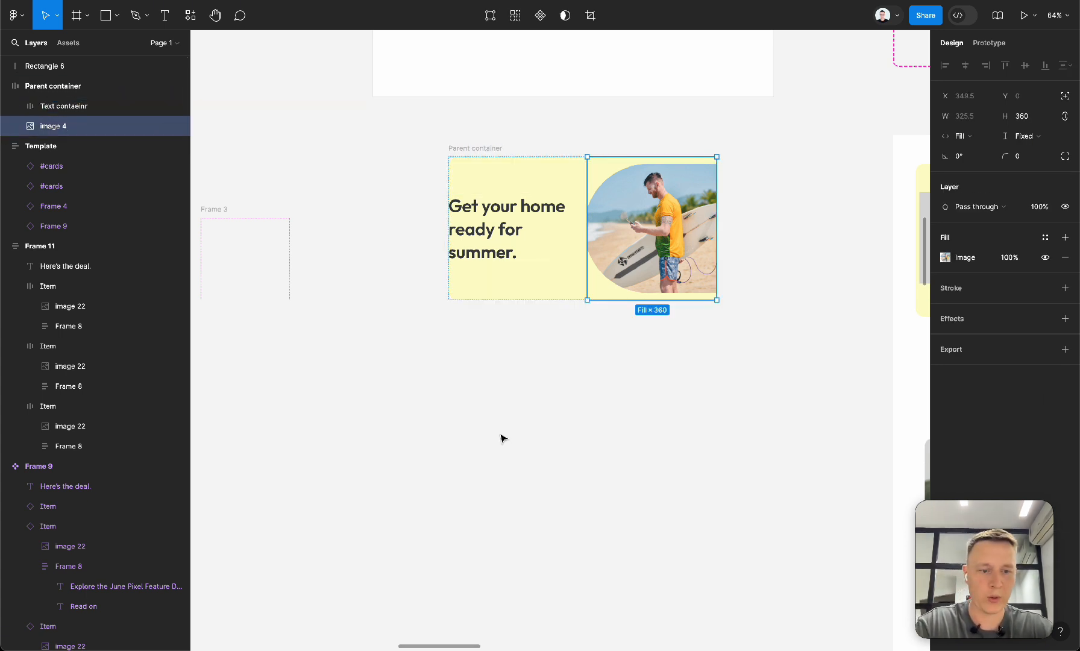
Copy the properties of Frame 3, including its 0.5 highlight-color inside stroke, onto the text container around the headline.
key("Escape")
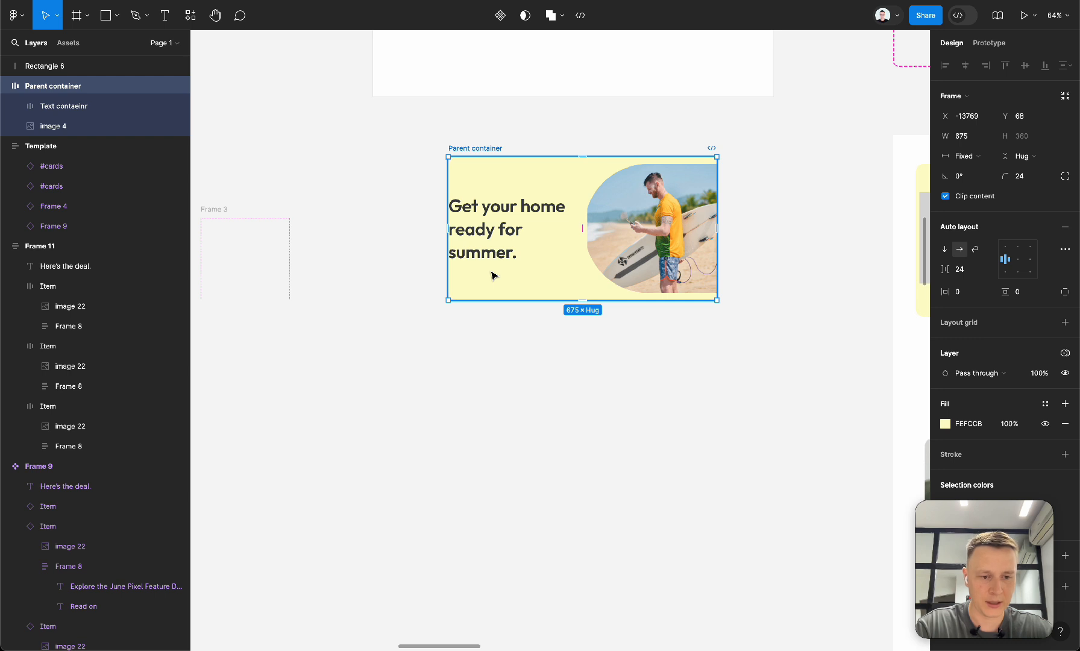
left_click(491, 275)
scroll(631, 273, "right", 5)
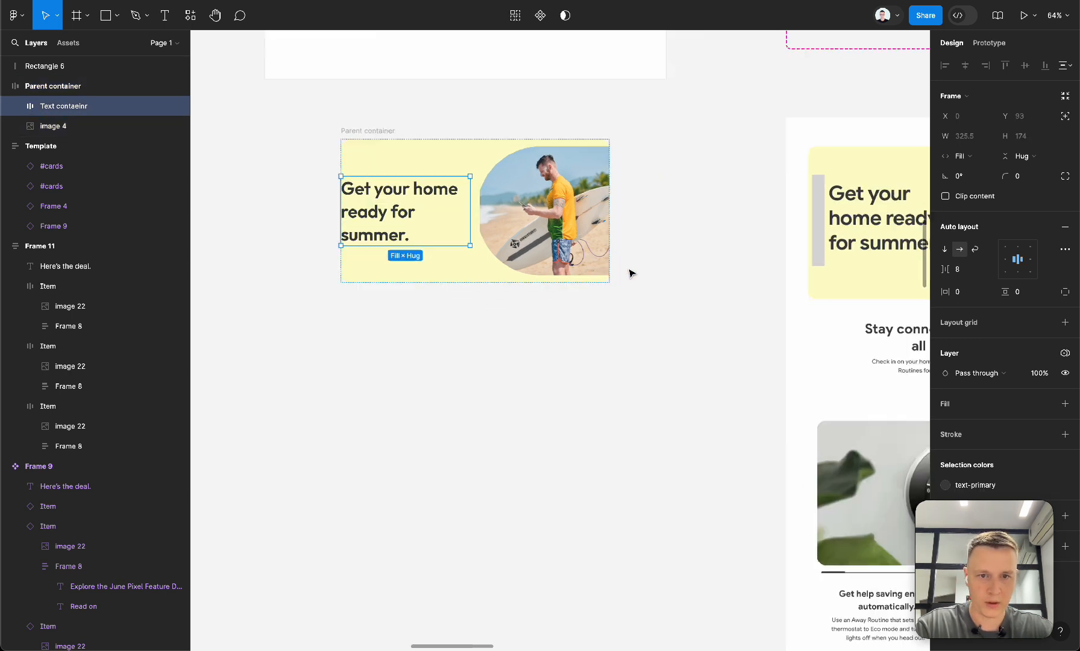
scroll(630, 273, "left", 5)
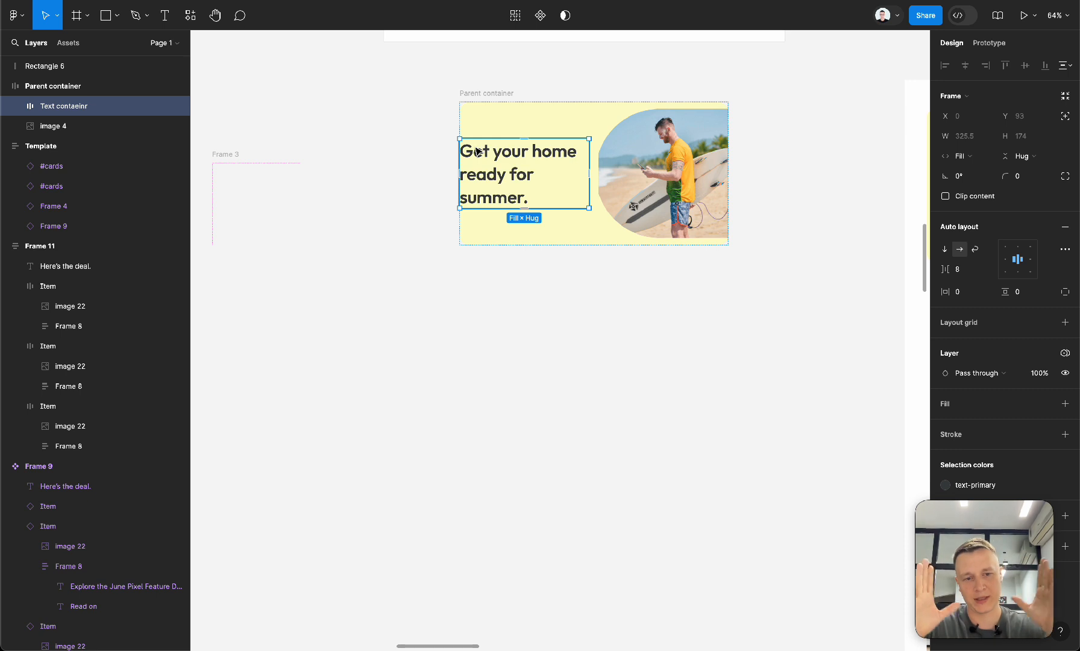
left_click(244, 199)
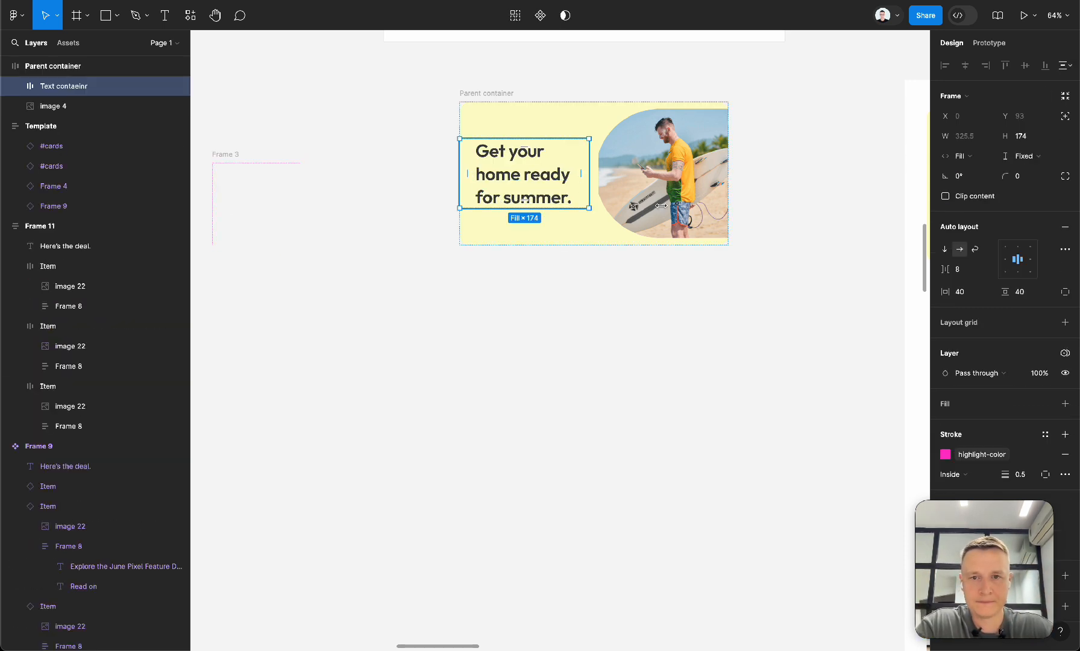
Set the text container's horizontal and vertical padding to 0.
left_click(987, 292)
left_click(962, 295)
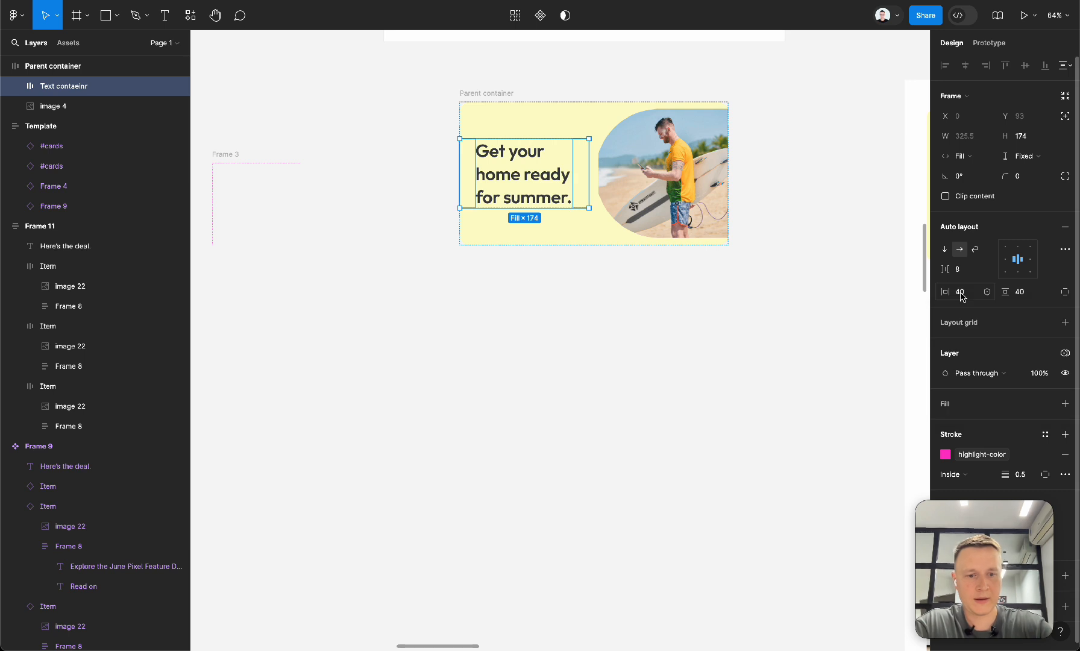
left_click(961, 295)
type("0")
key("Tab")
type("0")
key("Tab")
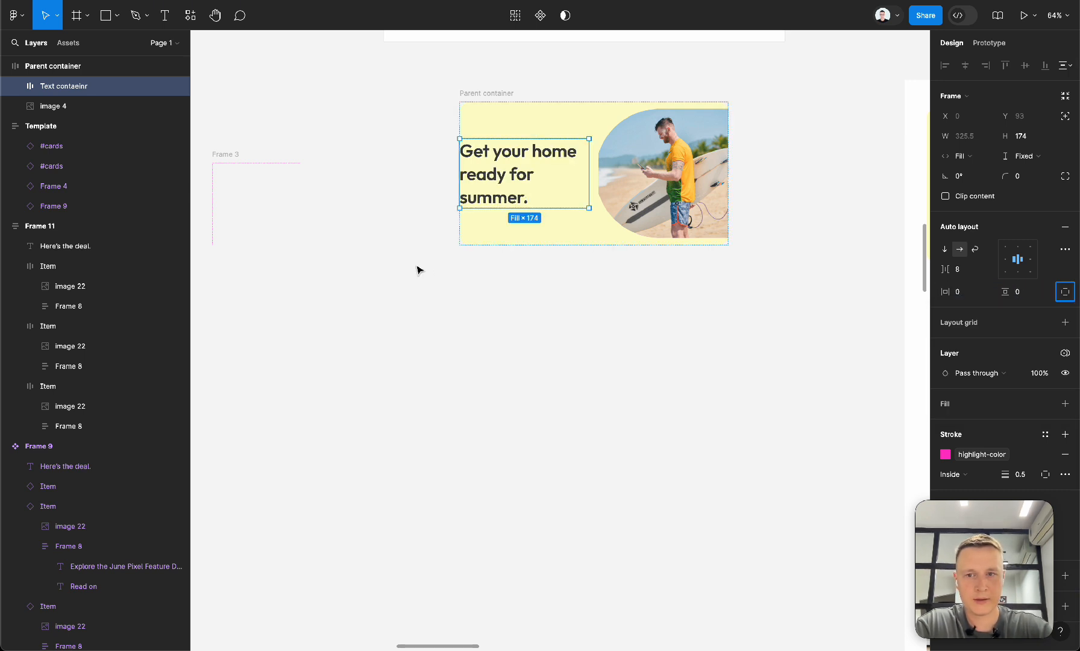
Add auto layout to the empty Frame 3 and set its gap, horizontal padding and vertical padding to 0.
left_click(271, 212)
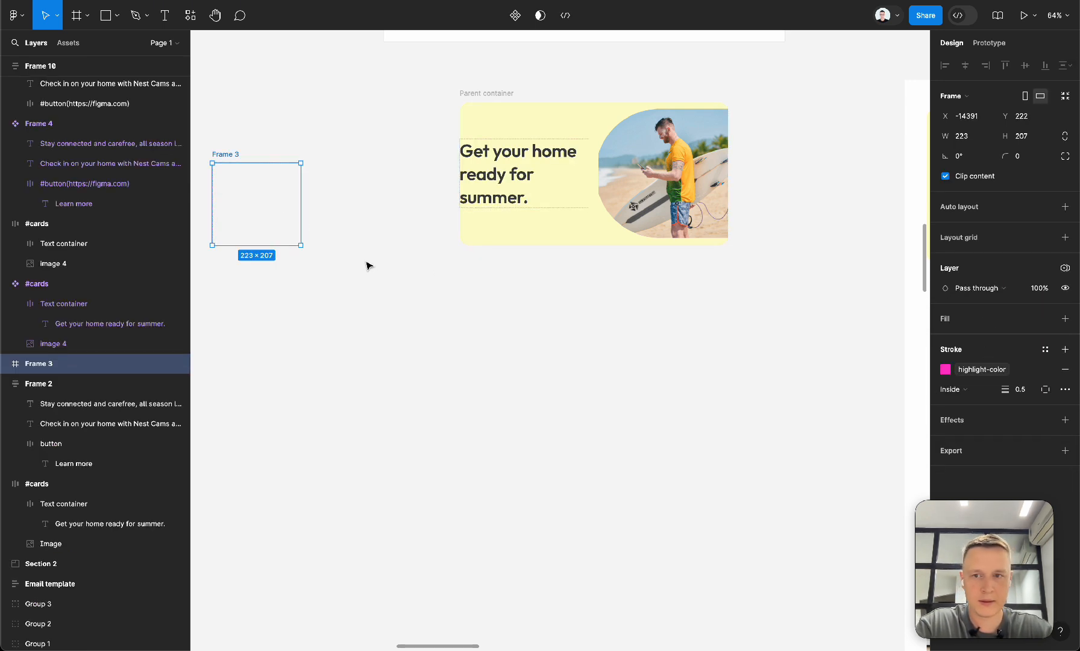
key("shift+a")
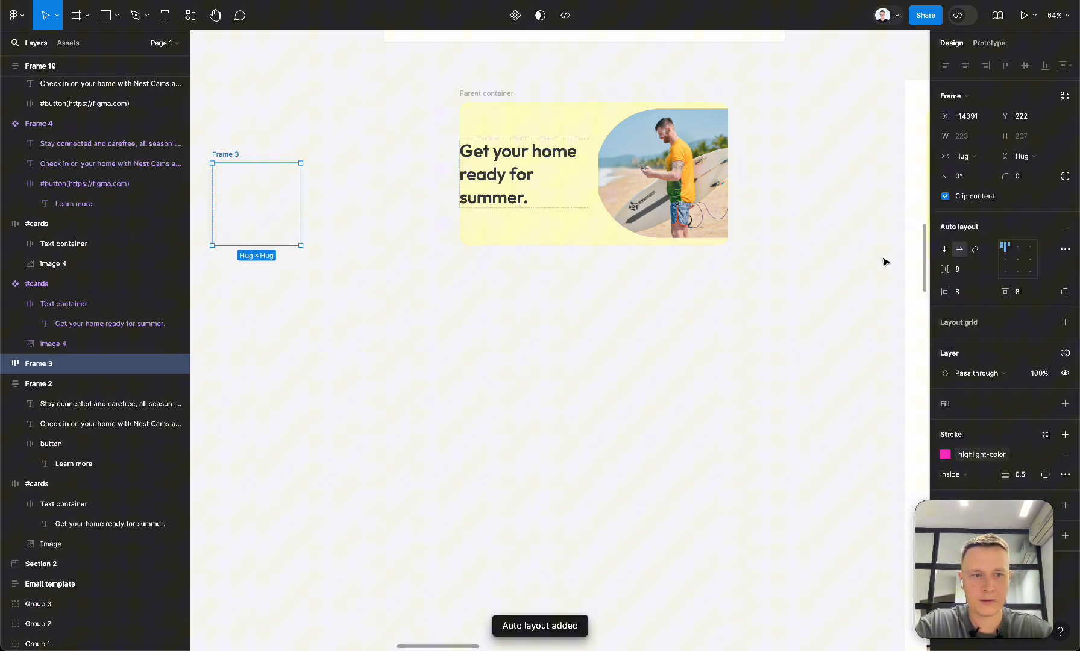
left_click(961, 269)
type("0")
key("Tab")
type("0")
key("Tab")
type("0")
key("Tab")
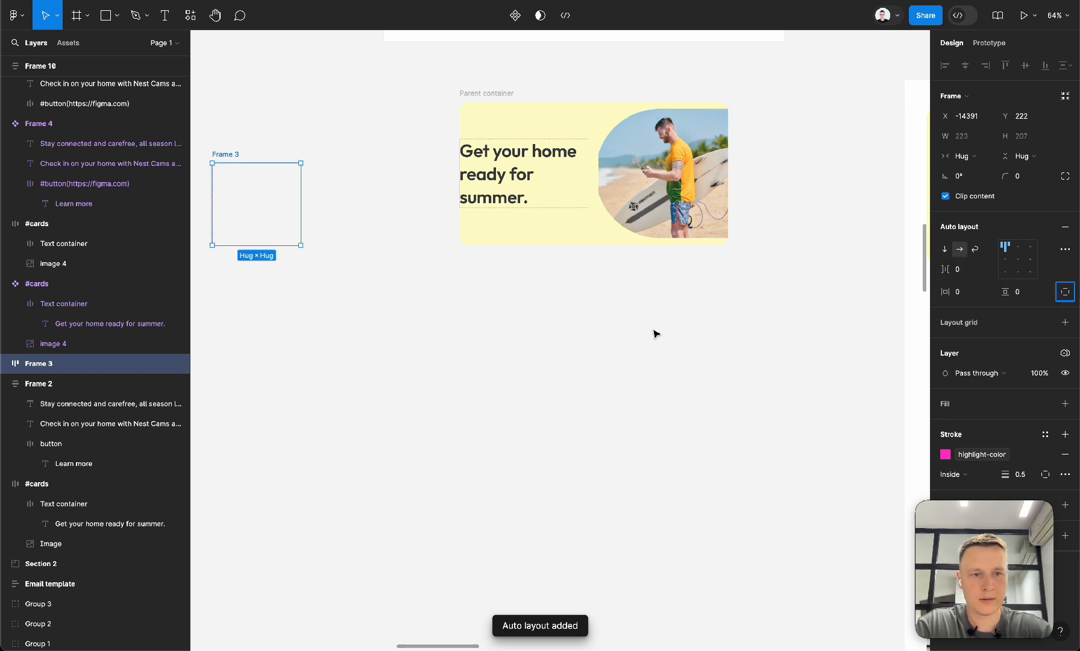
Examine the sizing and auto layout settings of the banner's text container and its parent container.
left_click(656, 334)
left_click(531, 202)
scroll(531, 201, "up", 4)
scroll(530, 202, "up", 1)
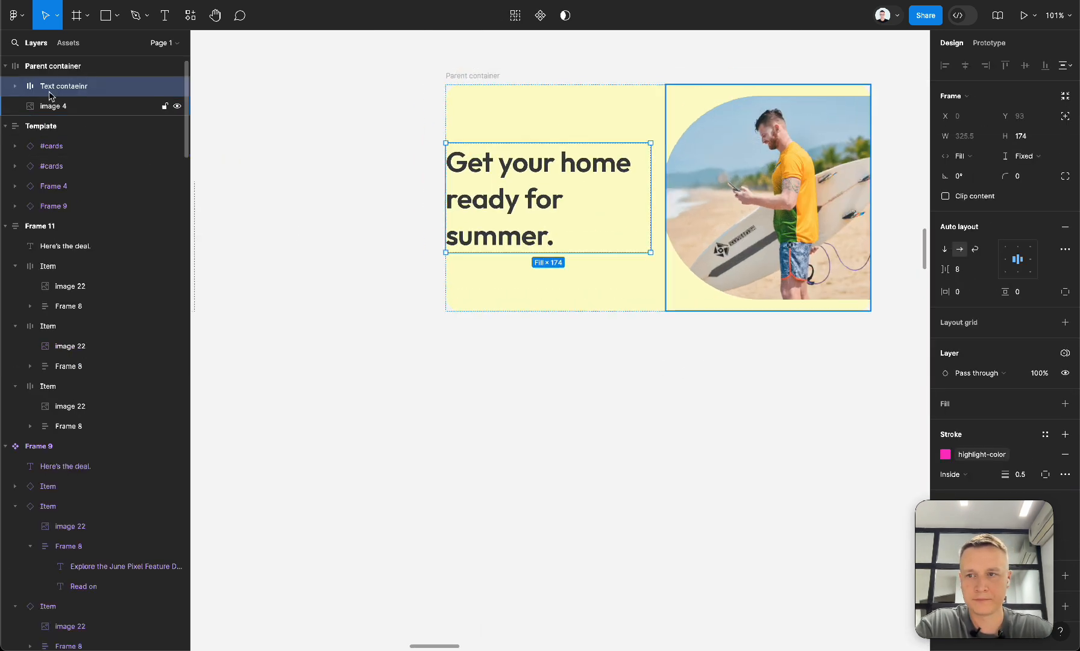
key("Escape")
scroll(671, 178, "up", 5)
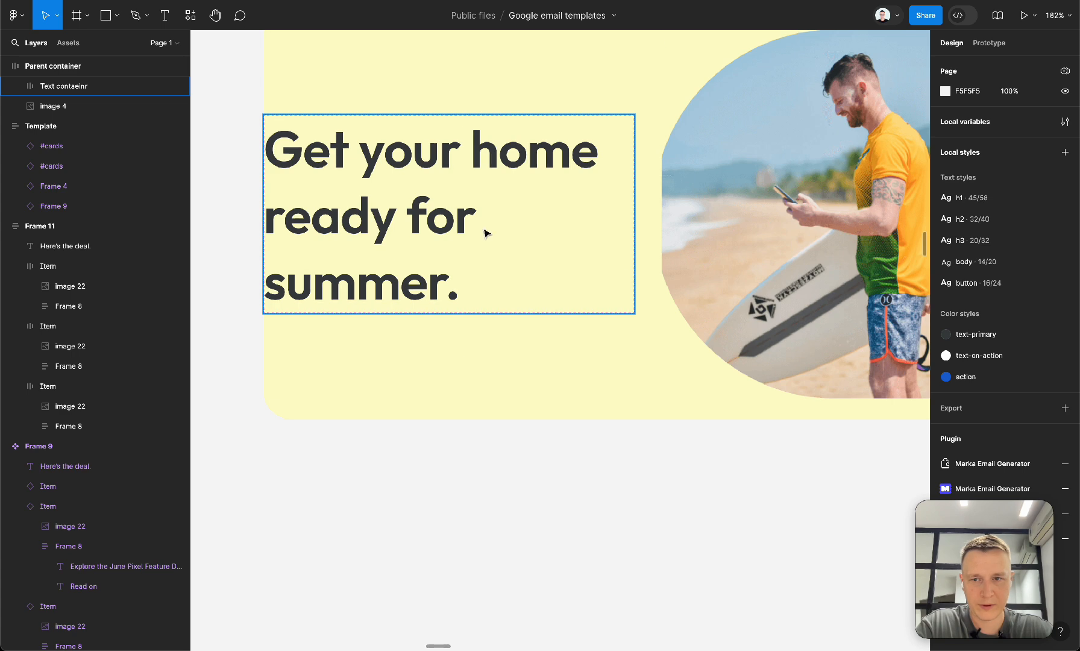
scroll(443, 274, "down", 5)
left_click(459, 353)
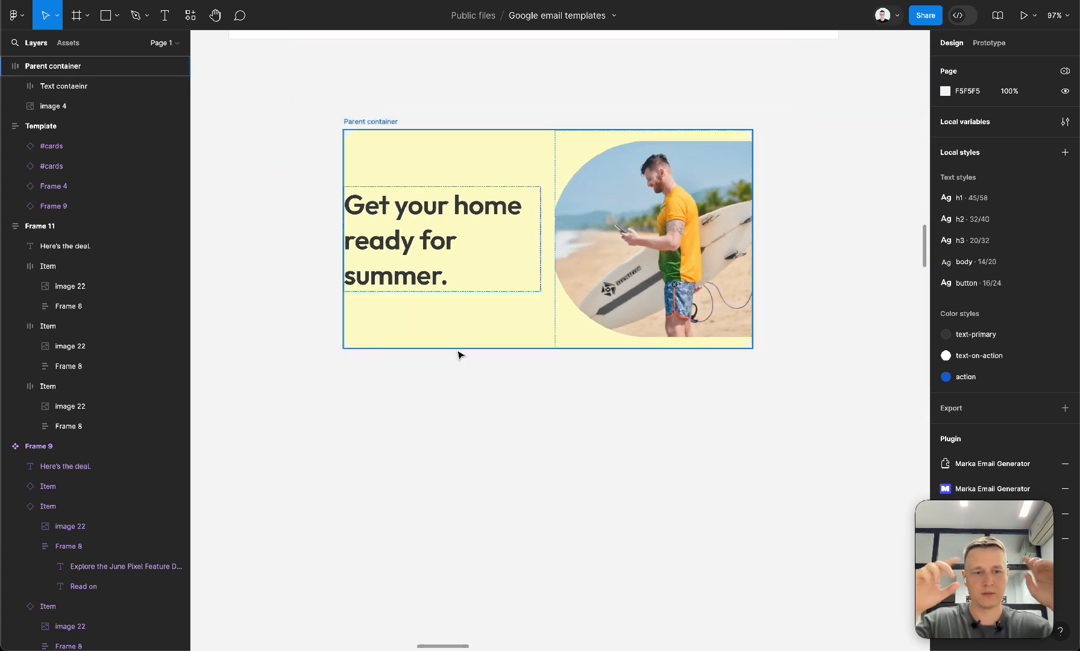
left_click(417, 448)
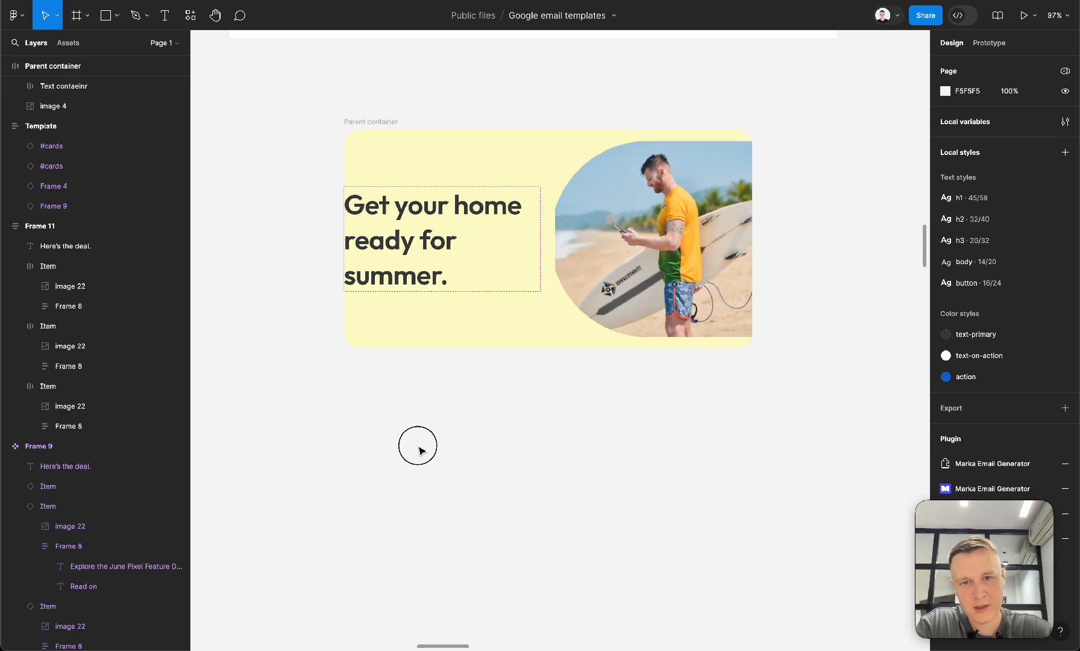
left_click(432, 283)
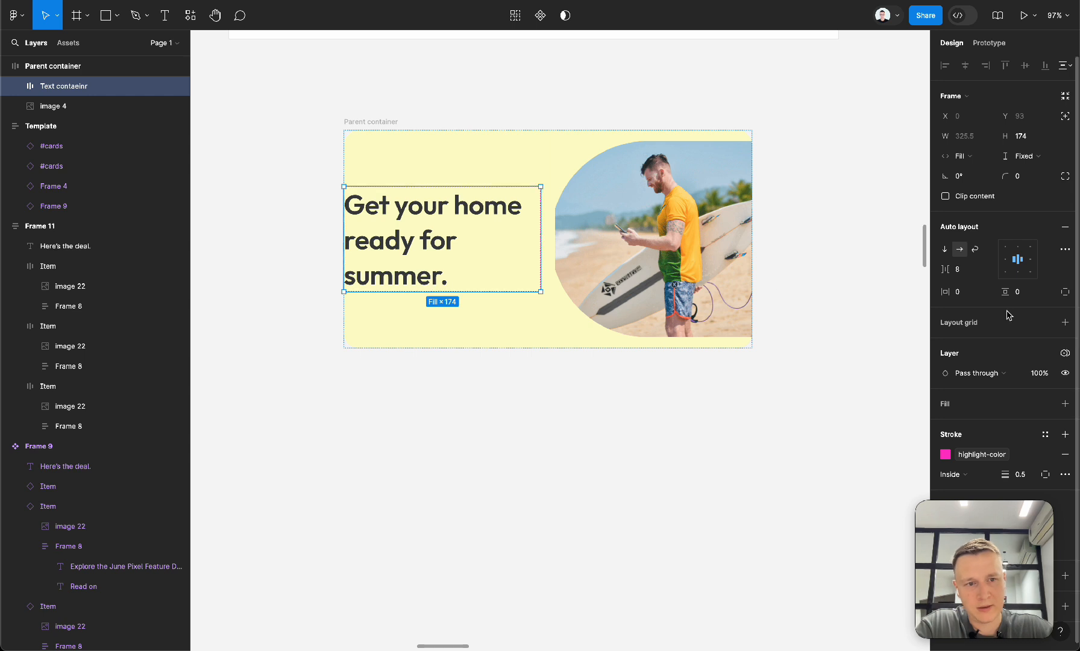
left_click(605, 446)
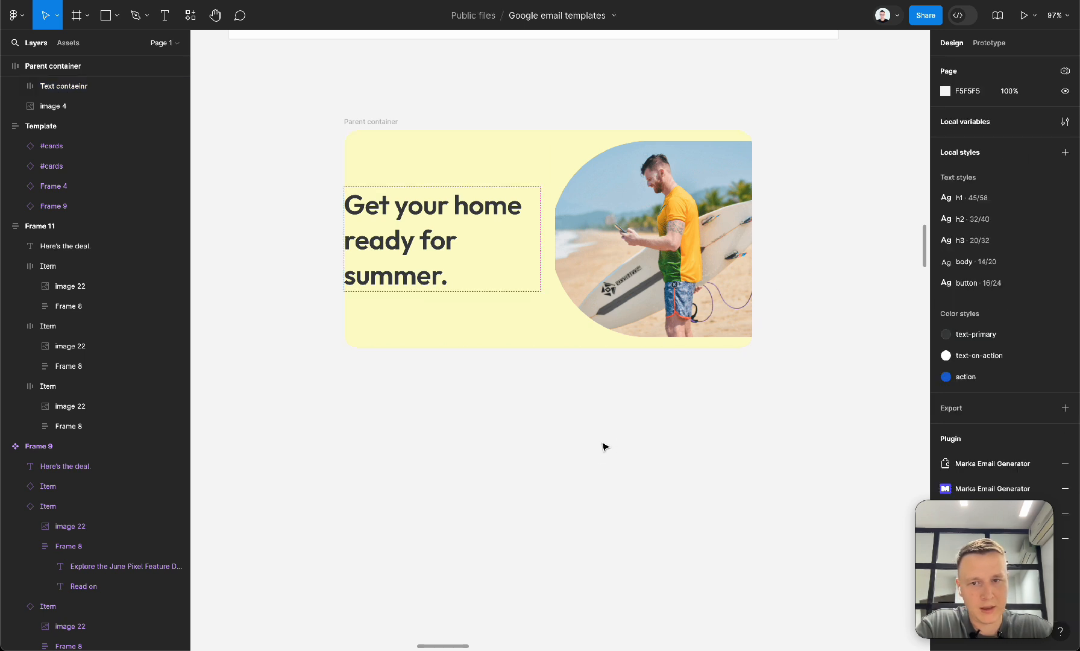
left_click(373, 119)
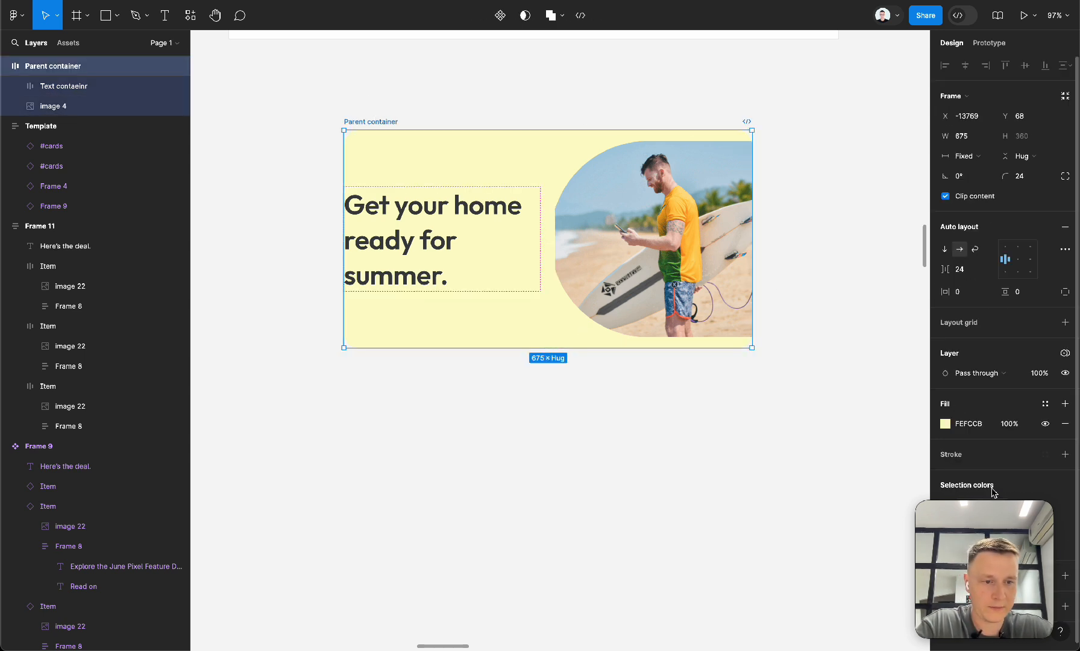
left_click(882, 475)
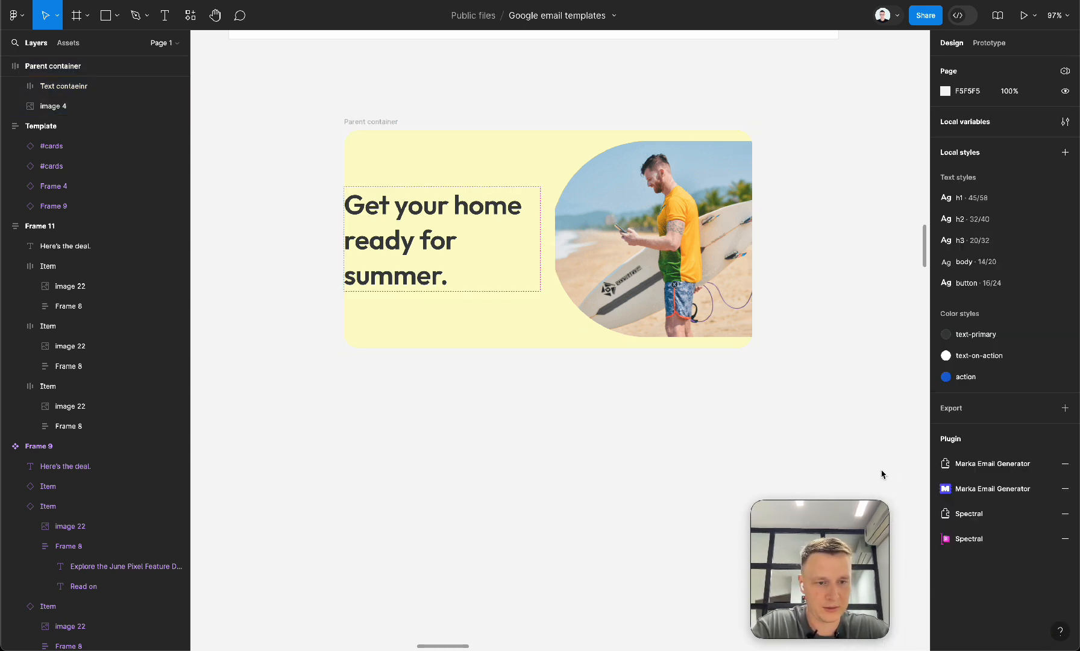
Open the Marka Email Generator plugin and preview the Parent container banner as an HTML email.
left_click(1013, 489)
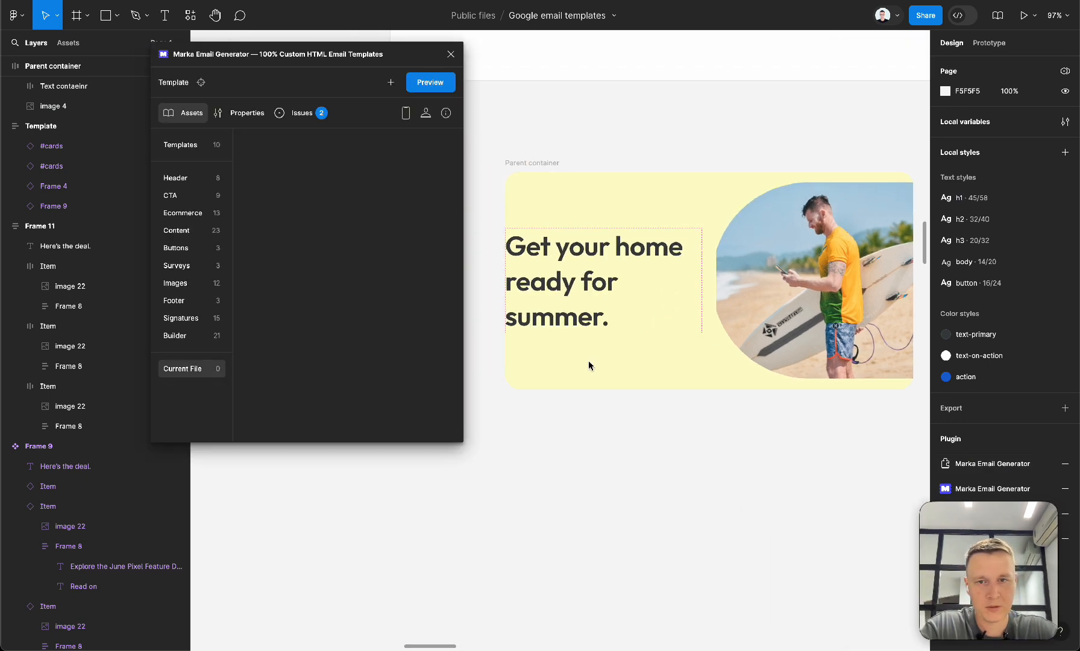
left_click(176, 300)
left_click(184, 368)
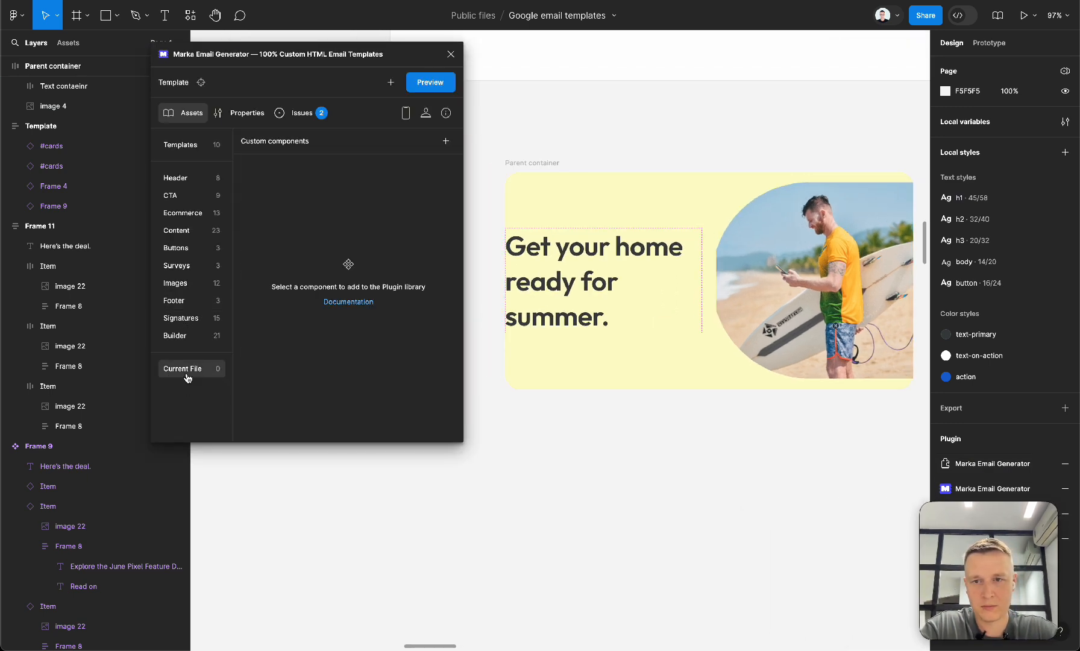
left_click(527, 162)
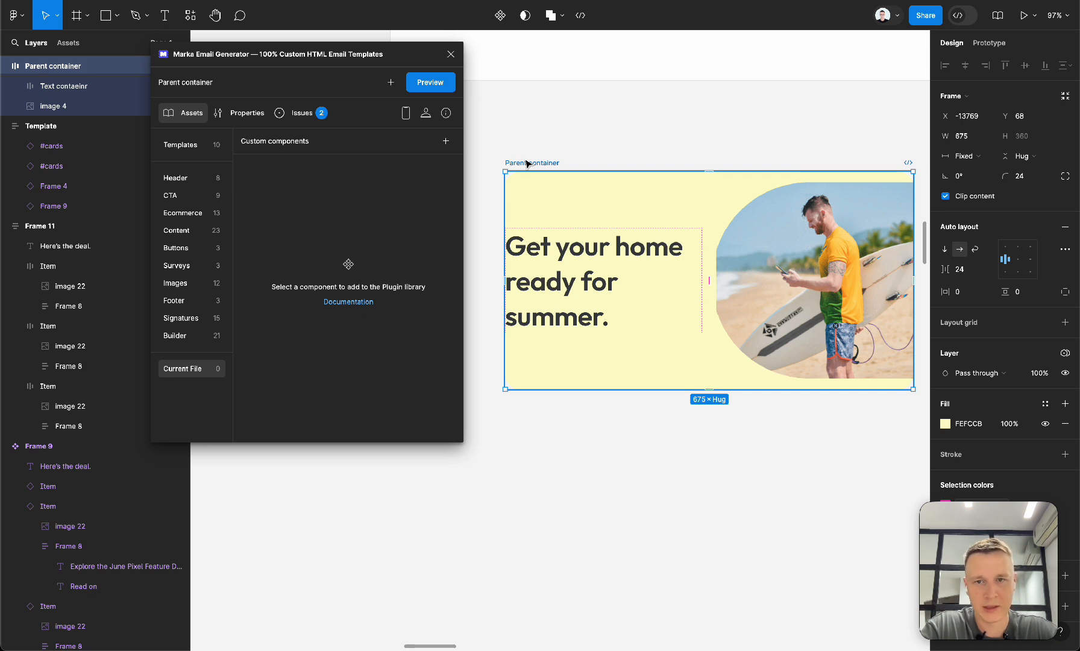
left_click(432, 83)
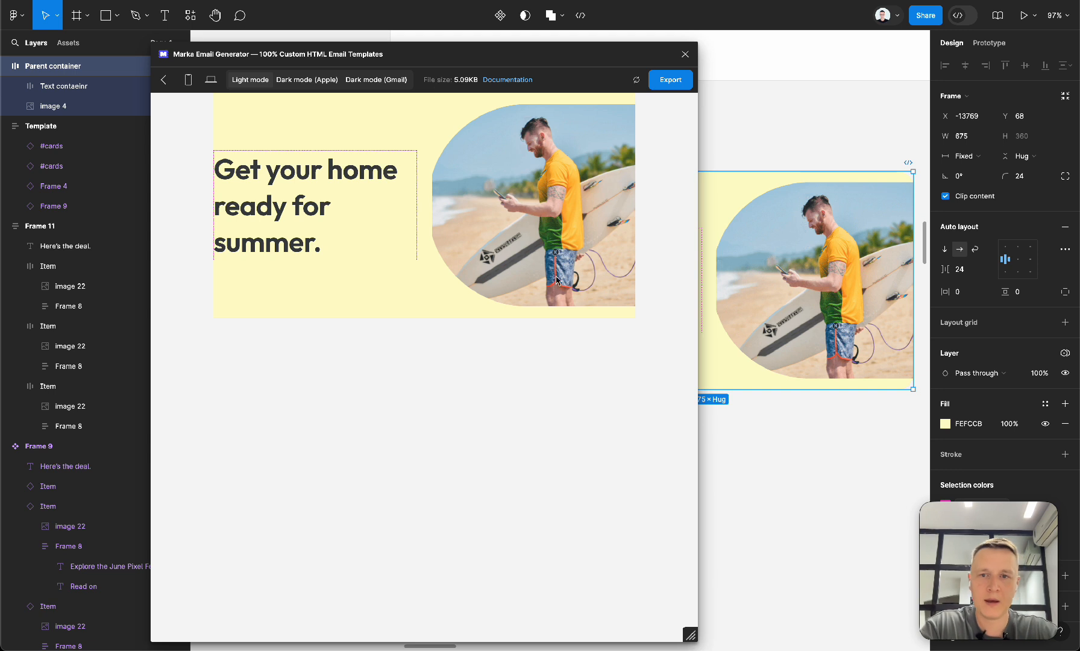
Shrink the plugin's preview window to a narrow mobile-like width beside the banner to check its responsive layout.
left_click_drag(535, 50, 462, 61)
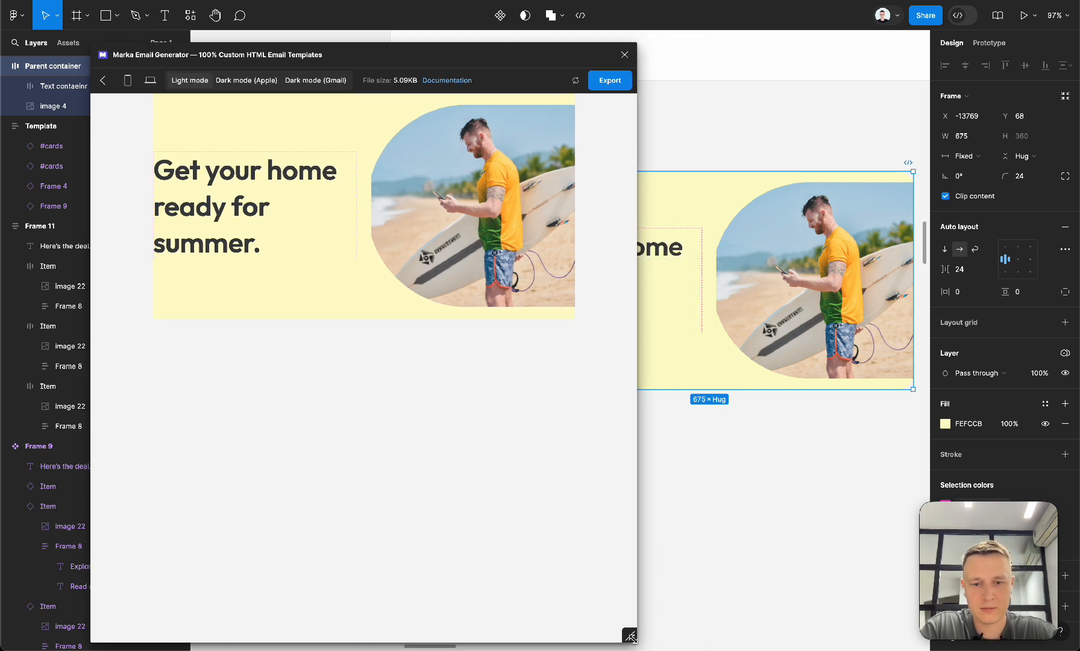
left_click_drag(633, 636, 340, 594)
scroll(590, 531, "right", 5)
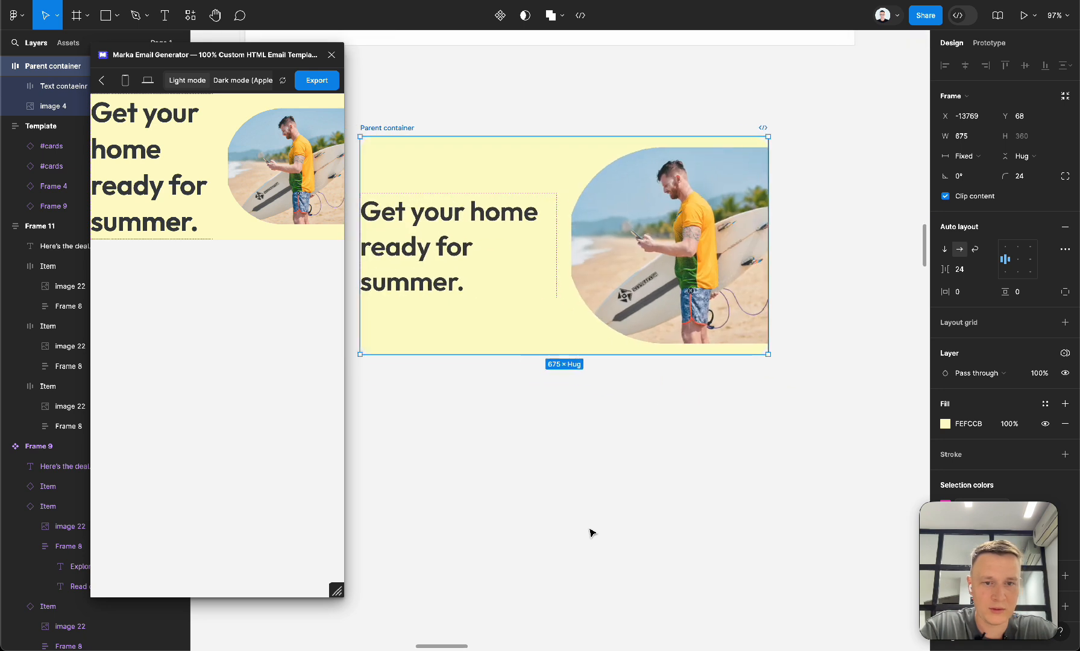
Measure the gap between the banner edge and the headline in the reference email using a temporary rectangle.
scroll(590, 530, "left", 3)
left_click(763, 262)
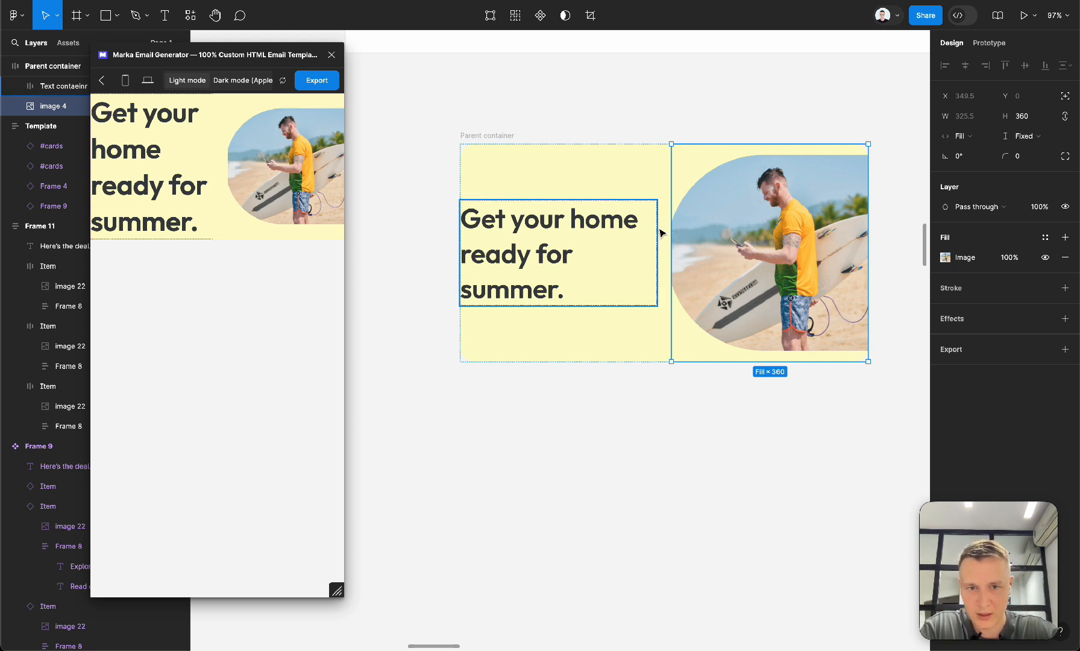
left_click(425, 227)
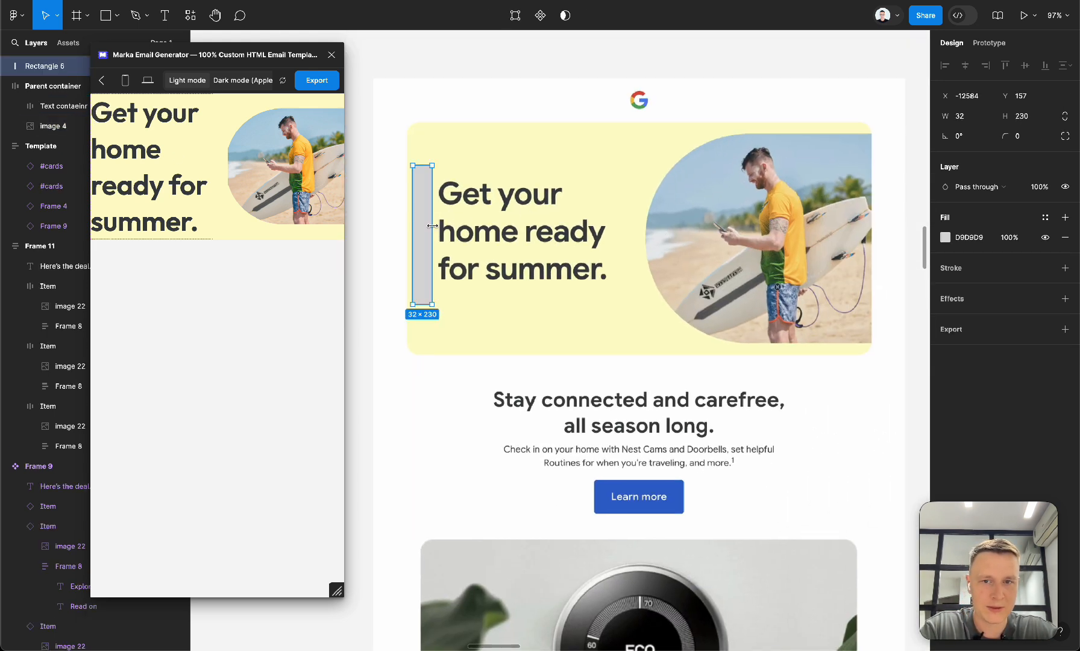
key("Delete")
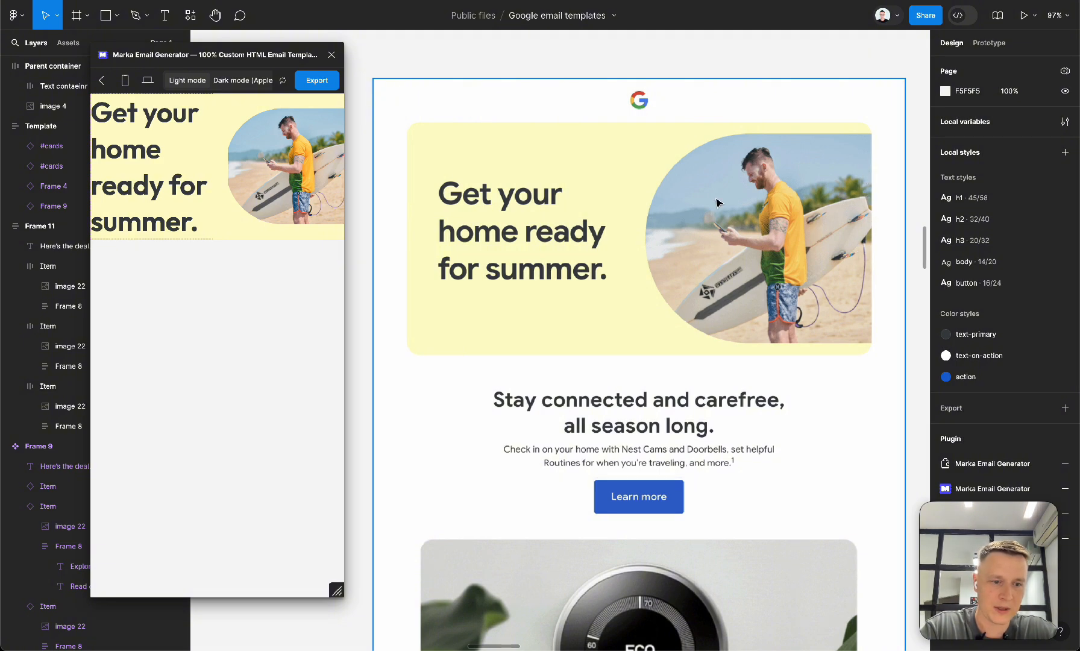
Set the text container's horizontal and vertical padding to 32 and its vertical resizing to Hug.
scroll(718, 203, "left", 3)
scroll(718, 203, "right", 1)
scroll(719, 203, "left", 10)
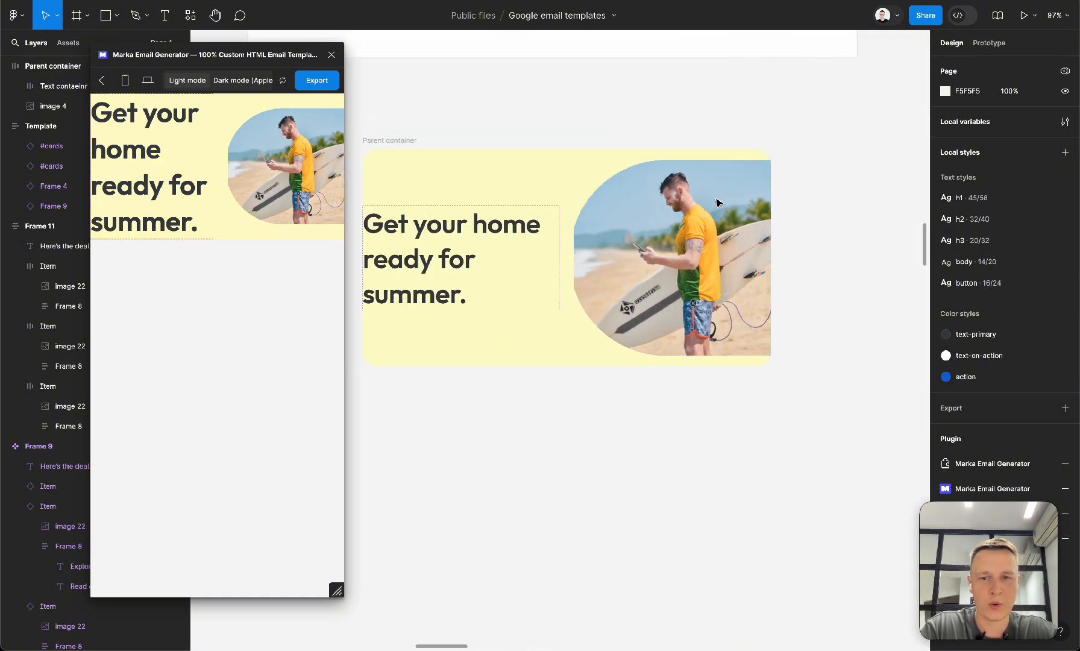
left_click(513, 249)
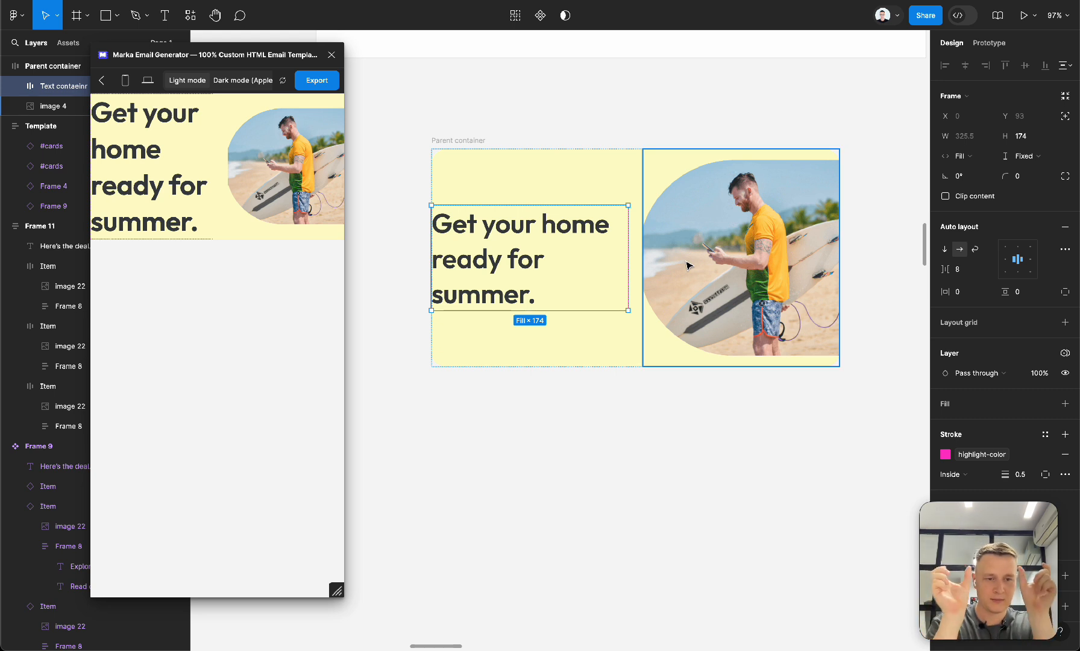
left_click(975, 295)
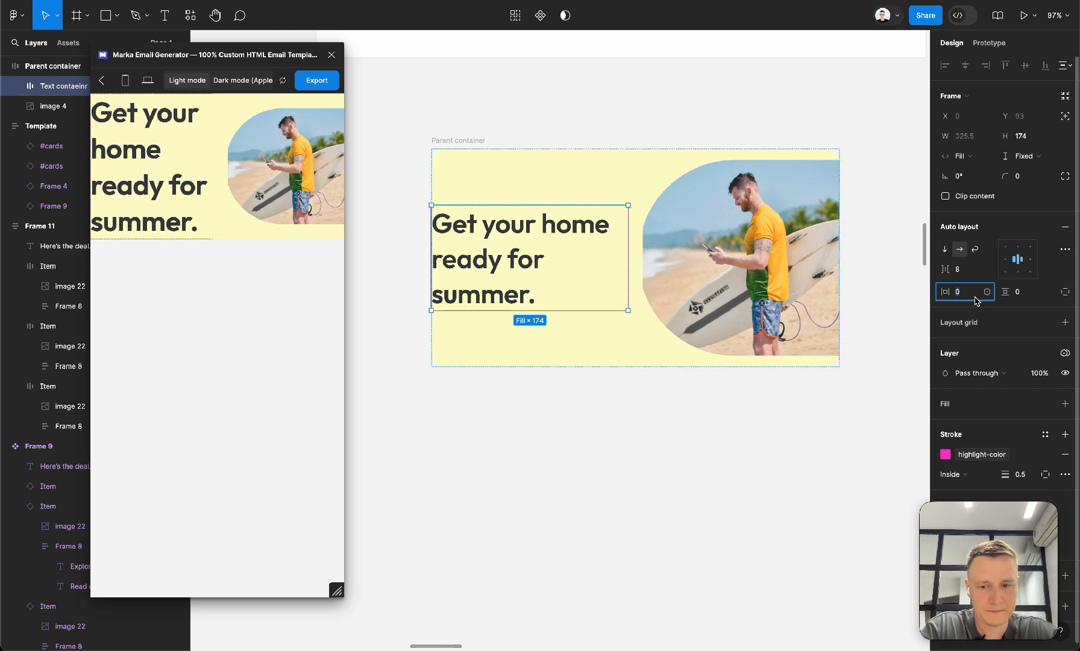
type("32")
key("Tab")
type("32")
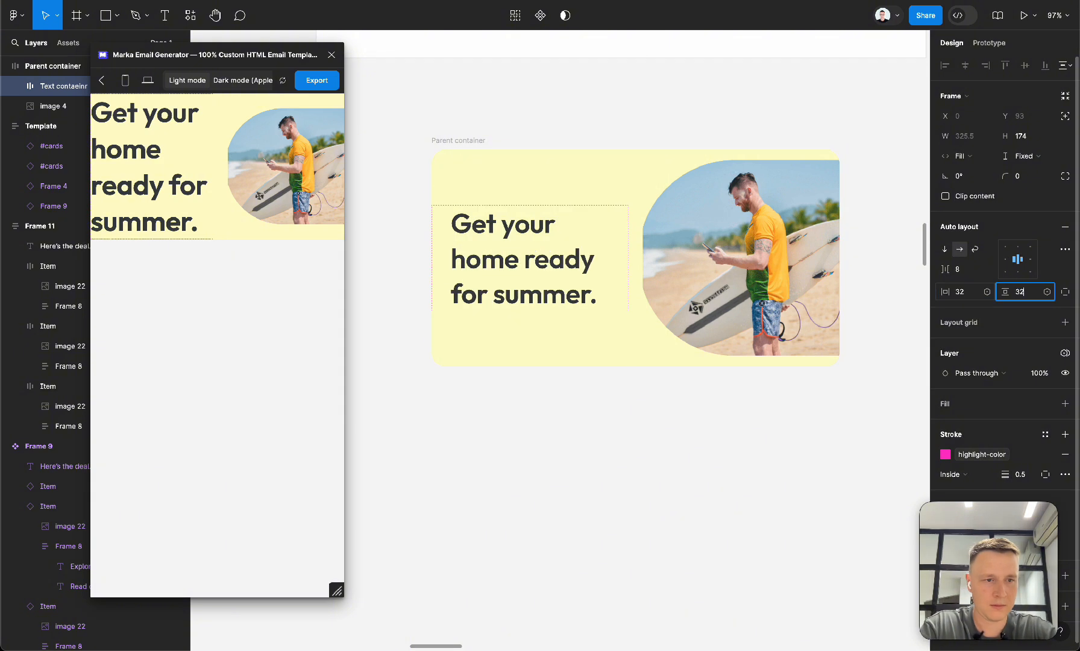
key("Tab")
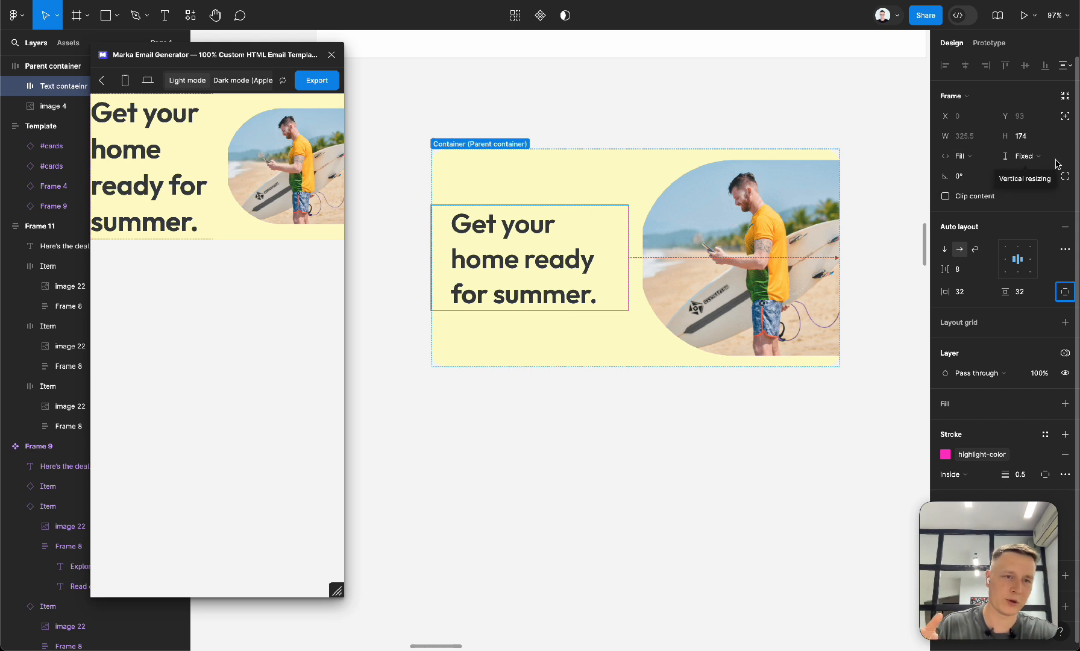
left_click(1028, 157)
left_click(1028, 171)
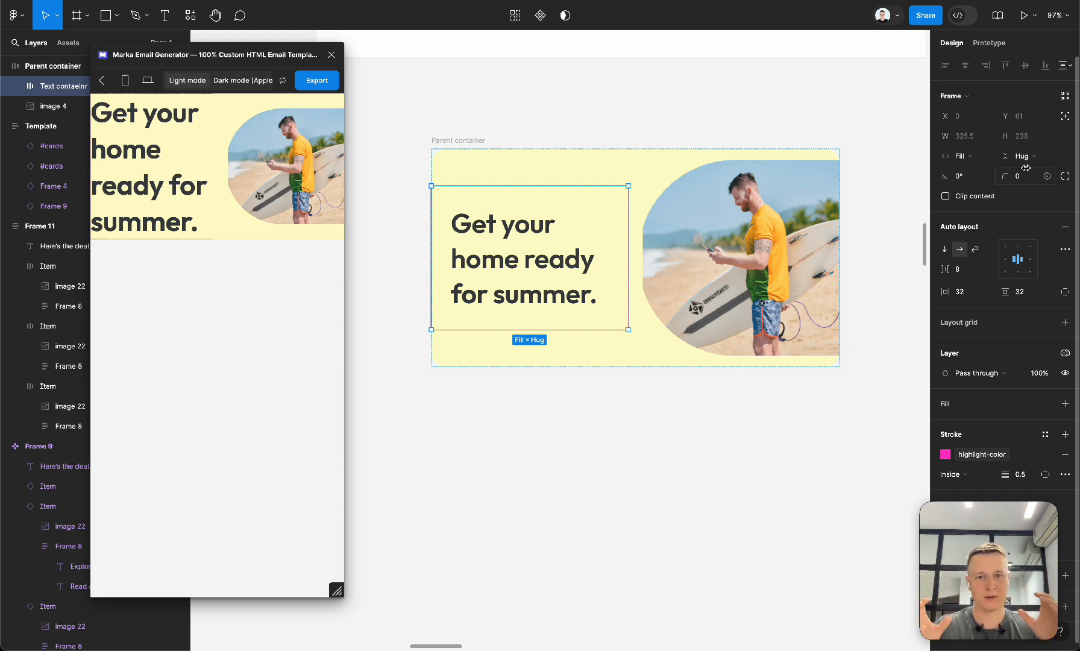
Try deleting the headline's last line, "for summer.", to test the container's hugging height, and undo the deletion.
double_click(536, 296)
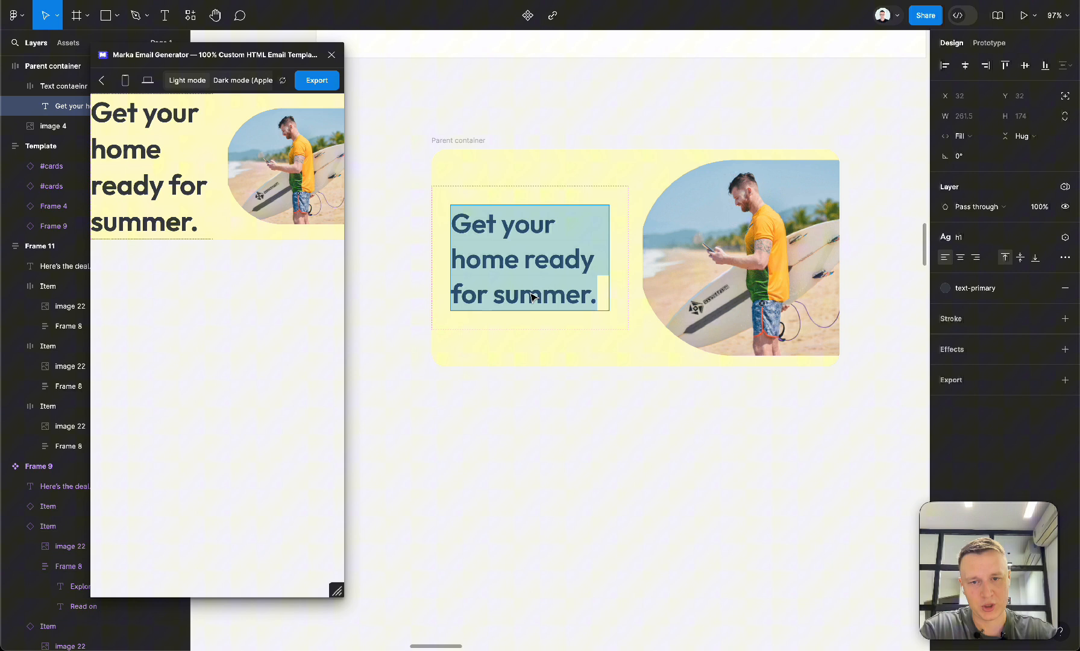
left_click(597, 295)
key("shift+super+Left")
key("BackSpace")
key("Escape")
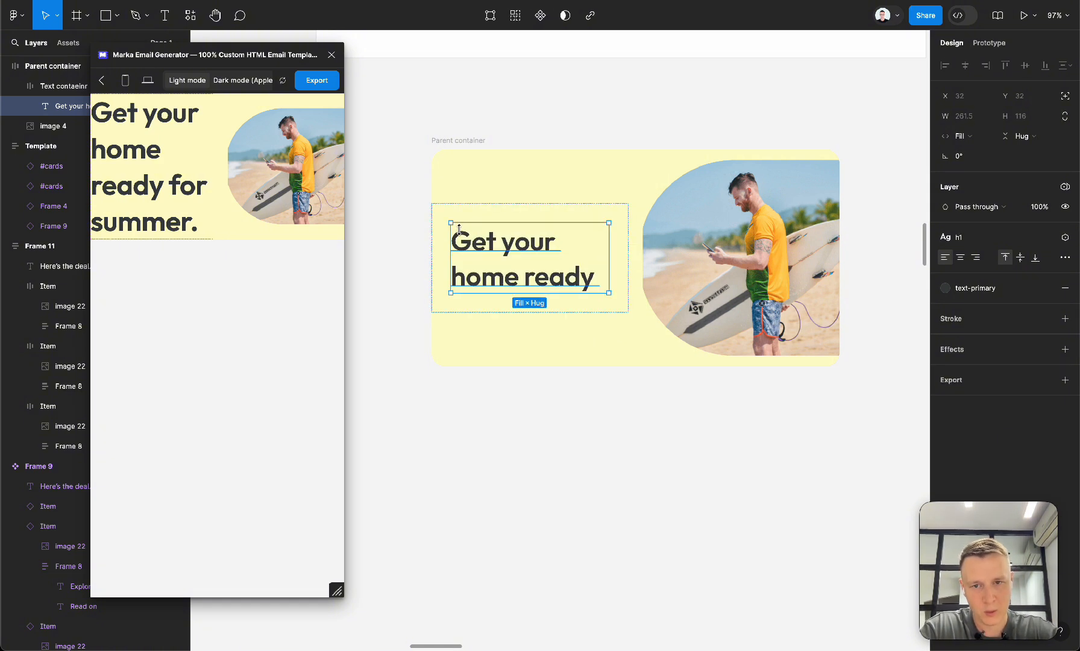
left_click(393, 250)
key("super+z")
key("super+z")
key("super+z")
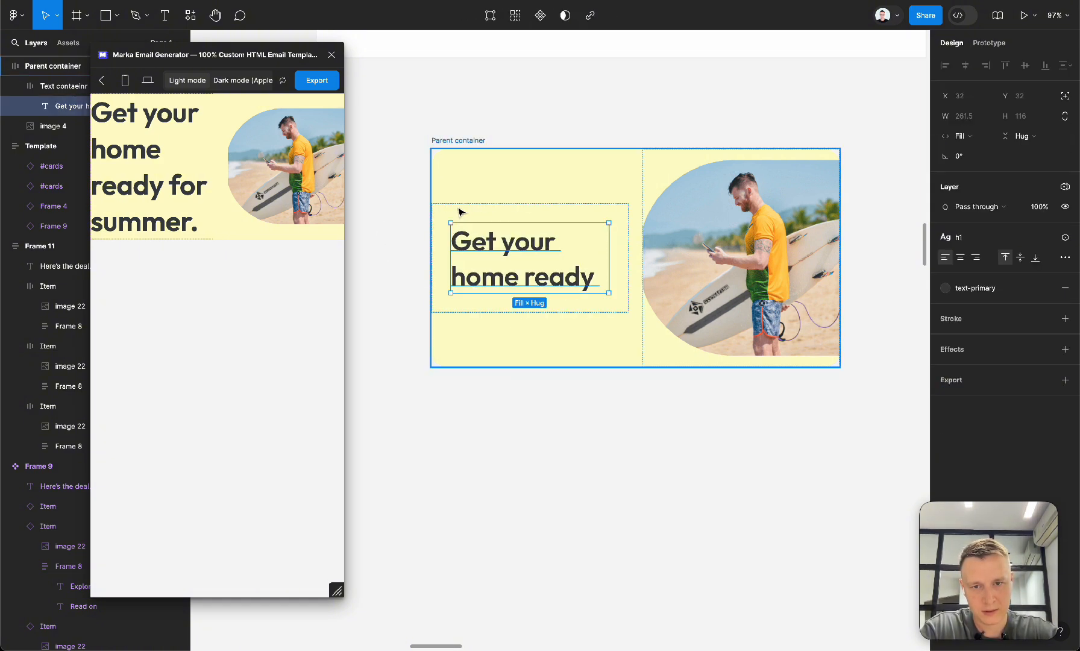
key("Escape")
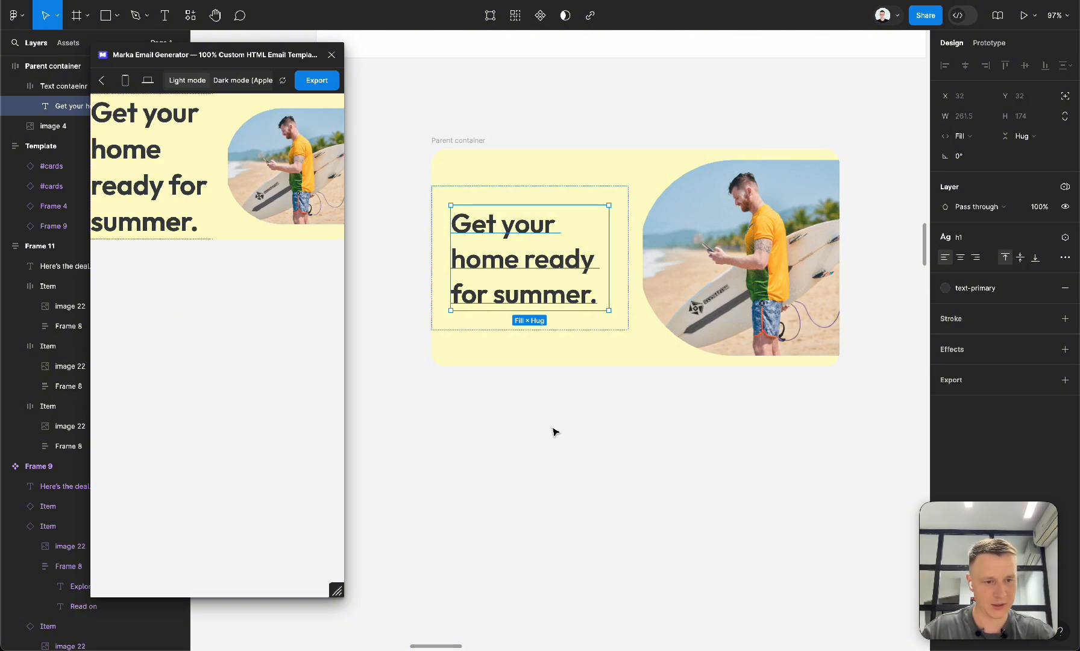
left_click(539, 512)
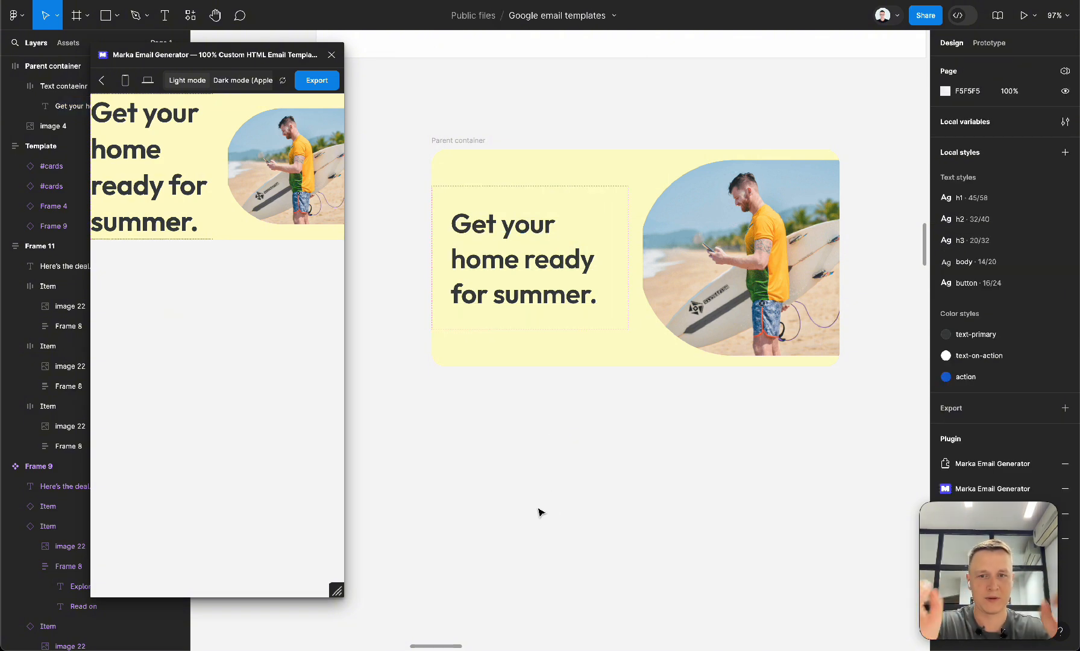
Refresh the banner's email preview and widen the preview window to check the padded headline beside the image.
left_click(531, 259)
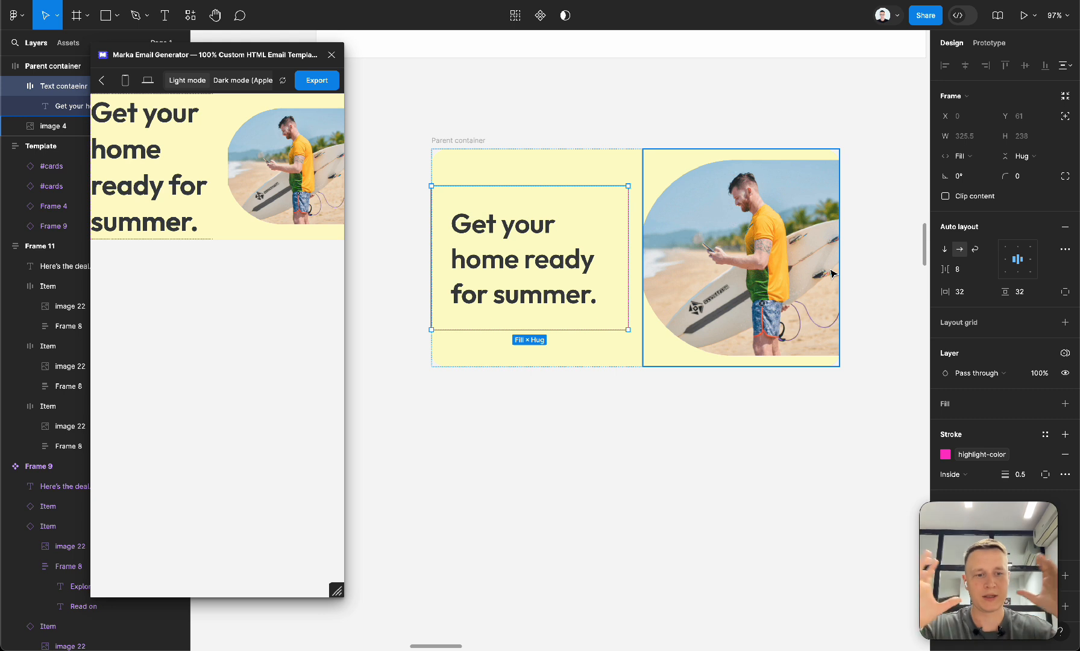
left_click_drag(336, 591, 373, 590)
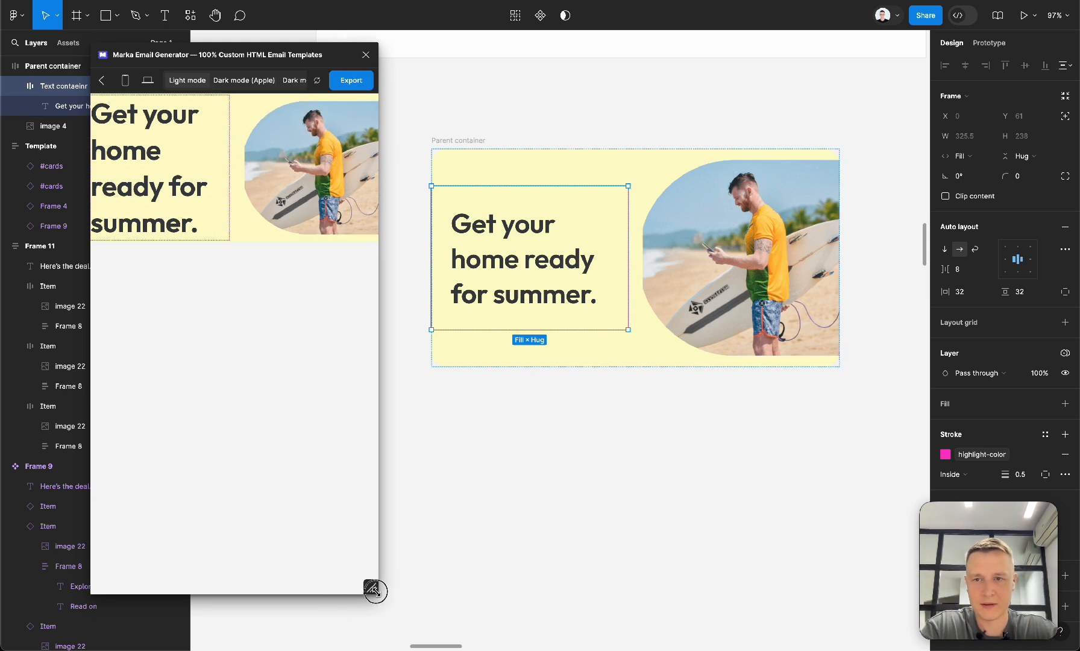
left_click(318, 81)
left_click_drag(371, 588, 424, 576)
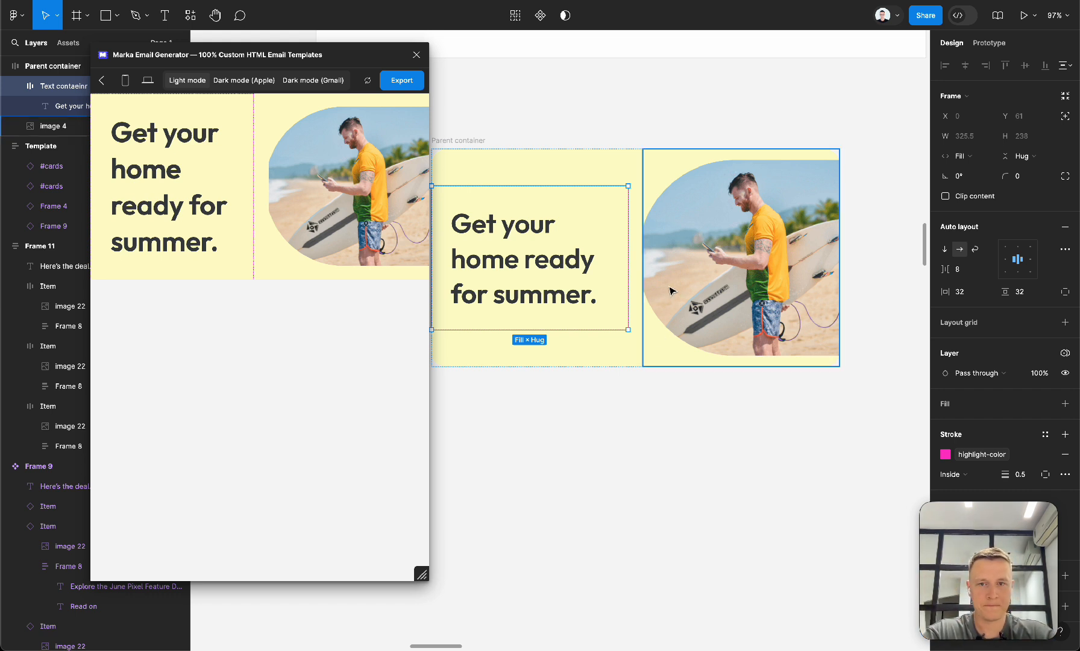
scroll(507, 136, "left", 2)
scroll(508, 137, "left", 1)
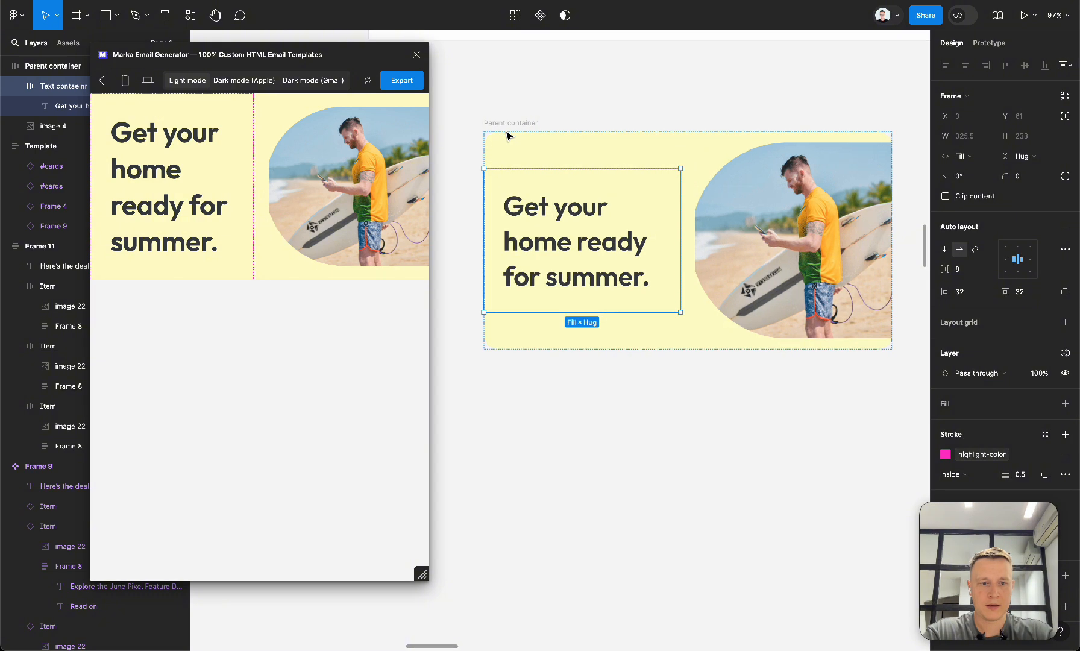
Leave the preview and open the plugin properties of the Parent container.
left_click(102, 80)
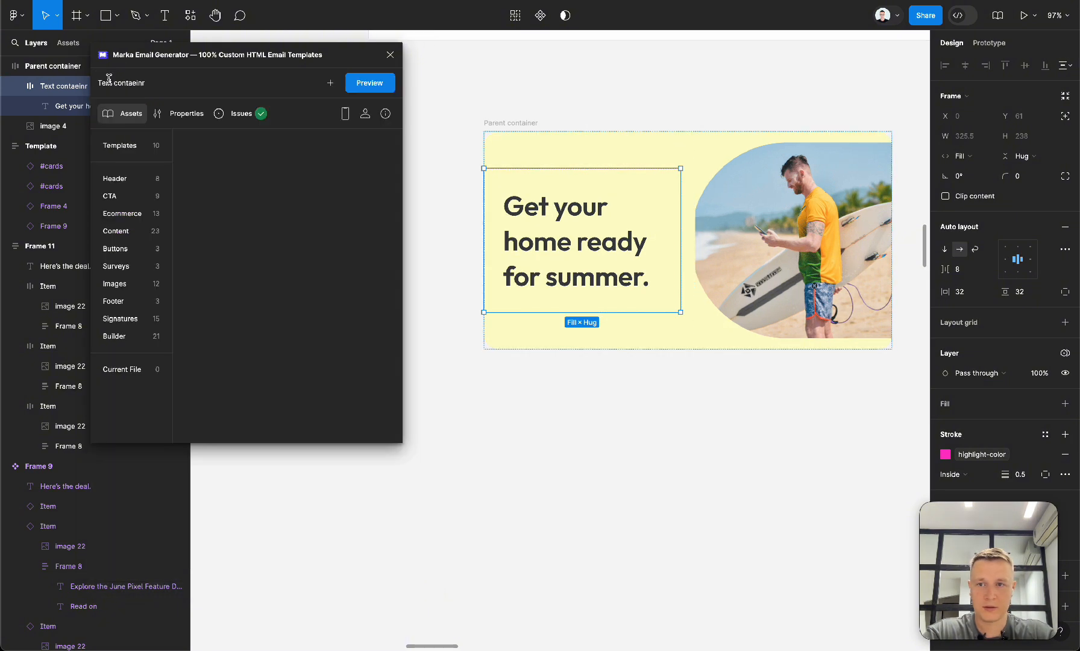
left_click(519, 124)
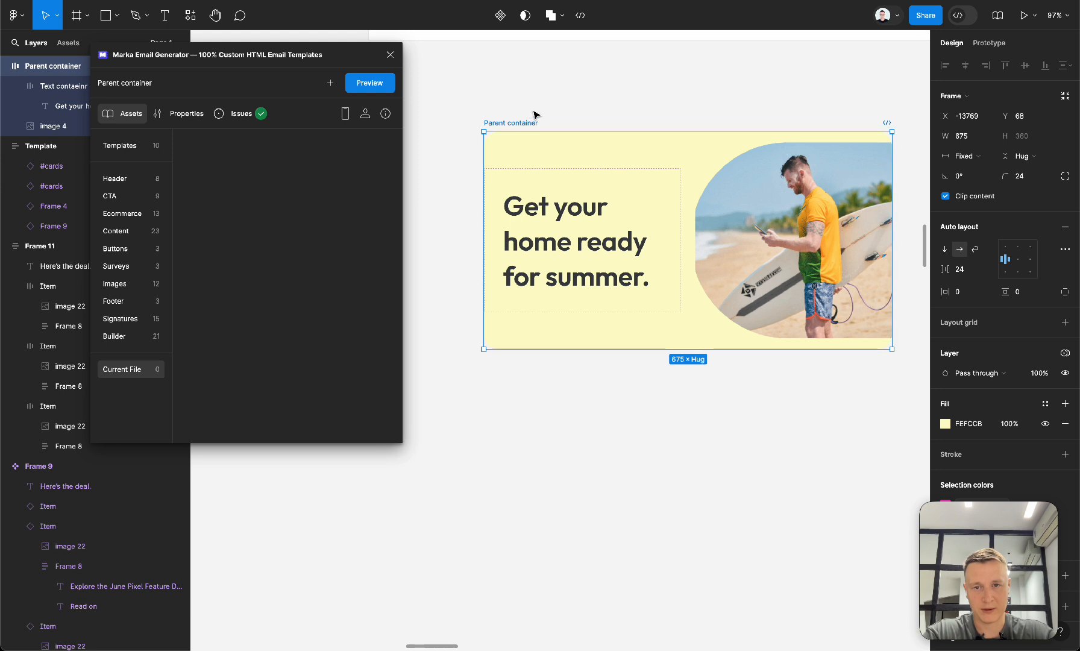
left_click(181, 115)
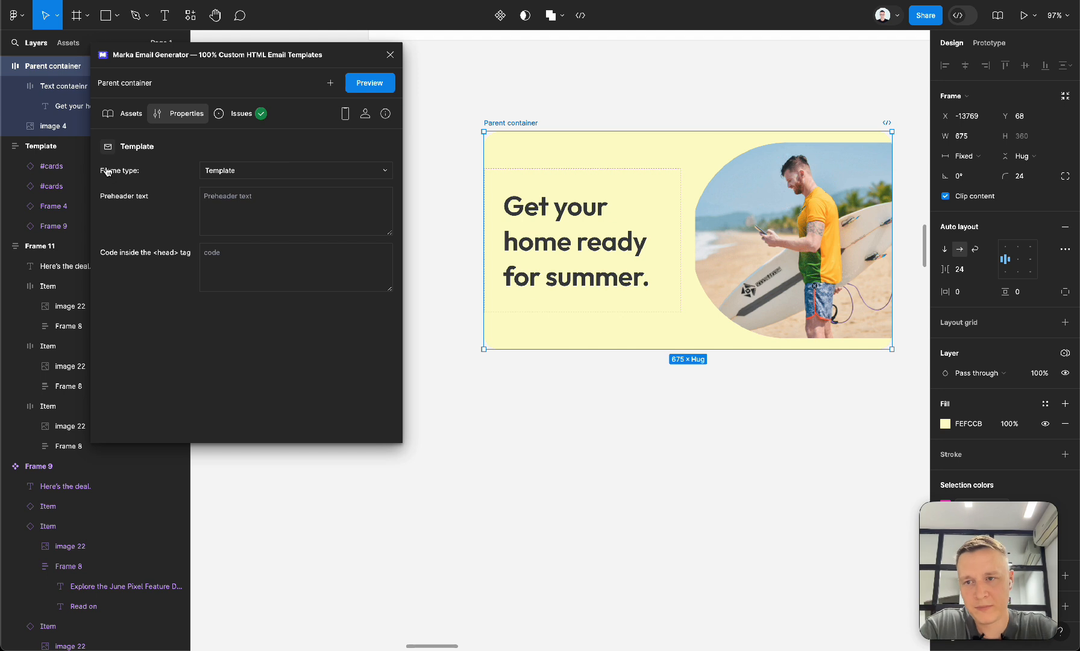
Set the Parent container's frame type to Frame and enable its Cards layout option.
left_click(219, 174)
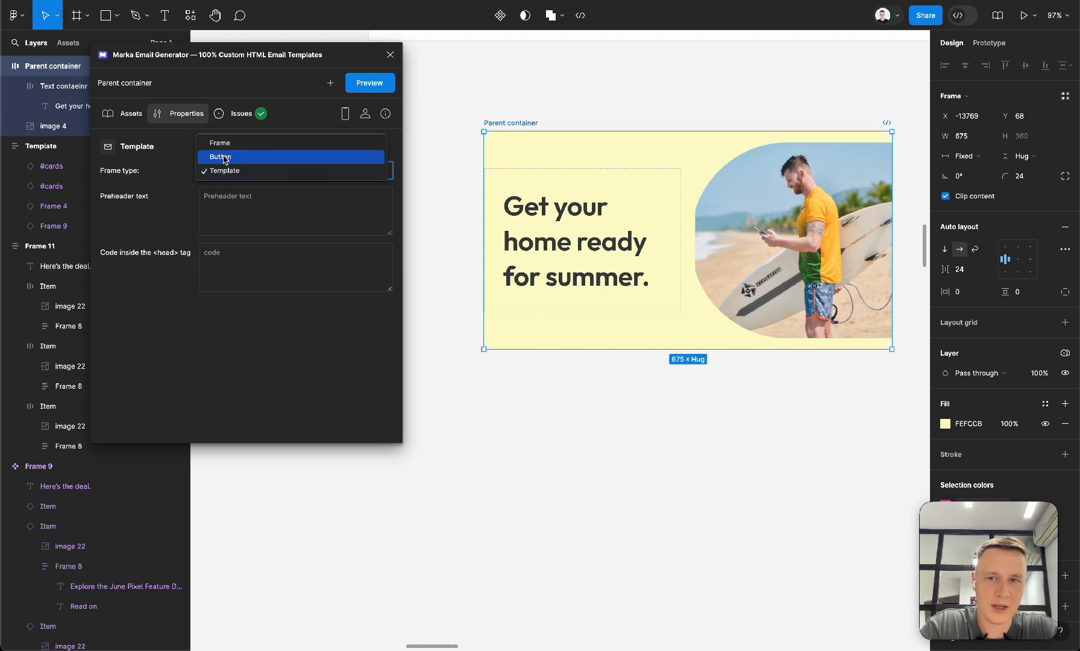
left_click(225, 146)
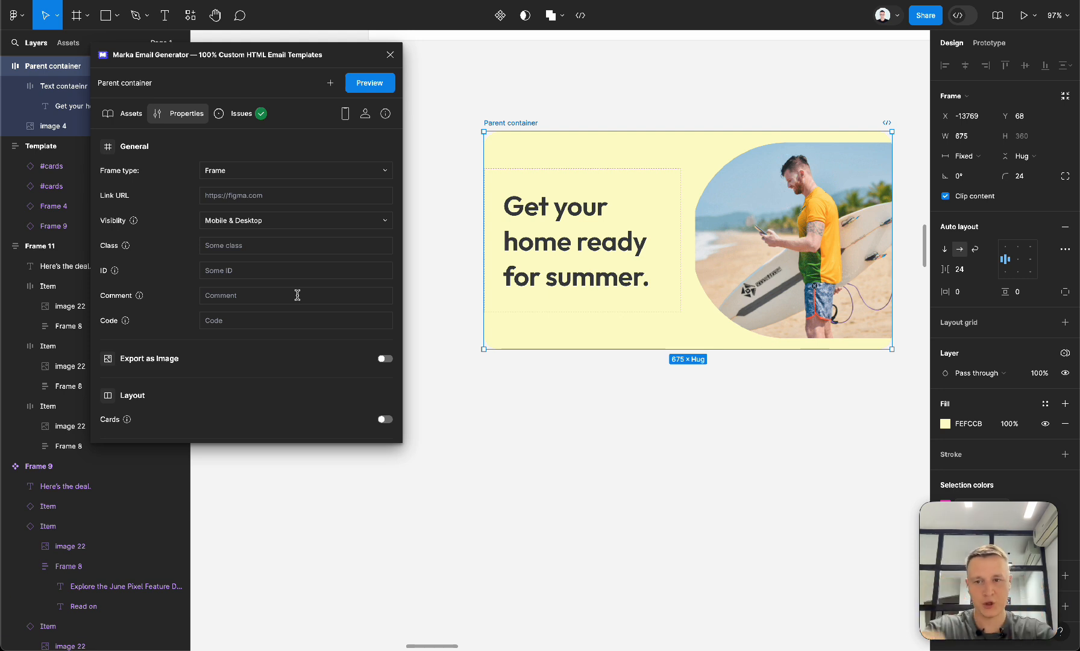
scroll(297, 294, "down", 2)
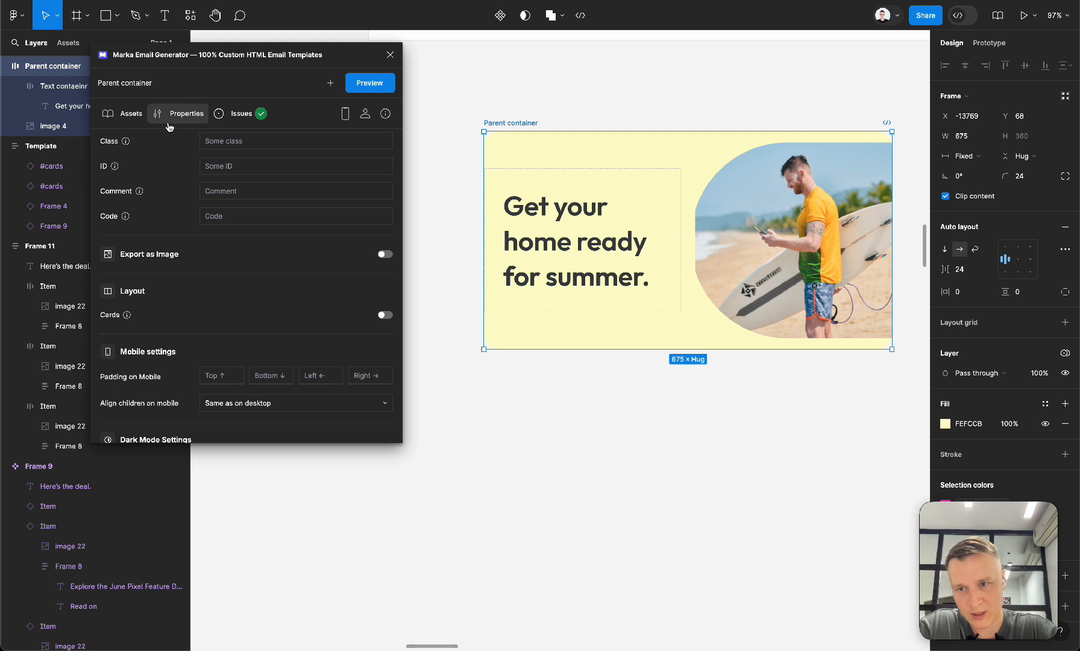
left_click(385, 316)
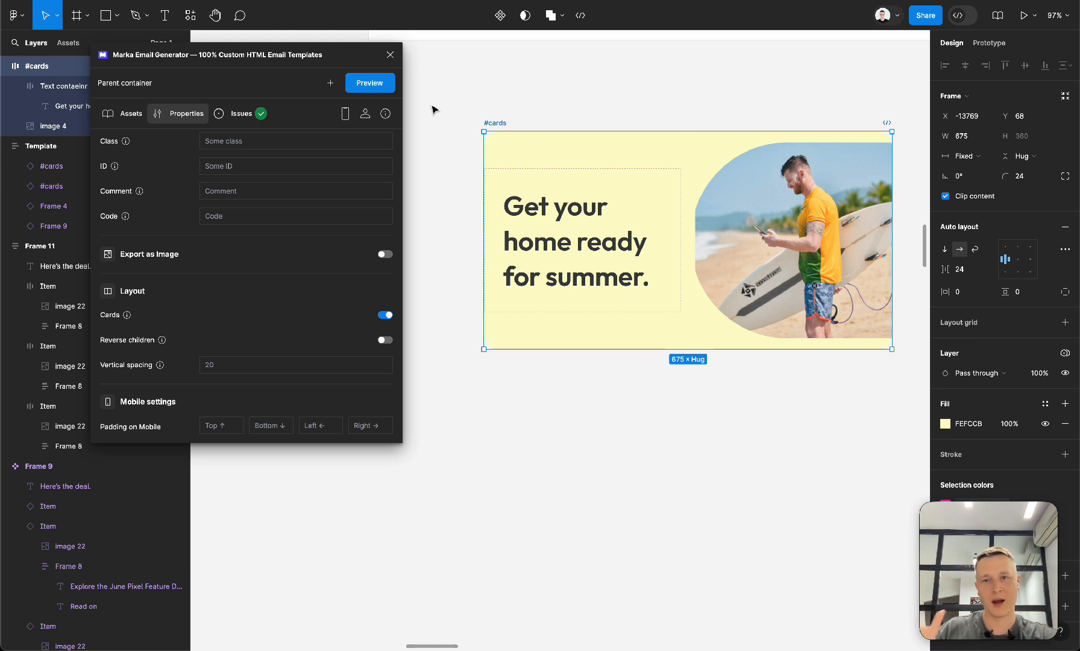
Preview the banner email at narrow and wide widths to check how the cards stack.
left_click(376, 84)
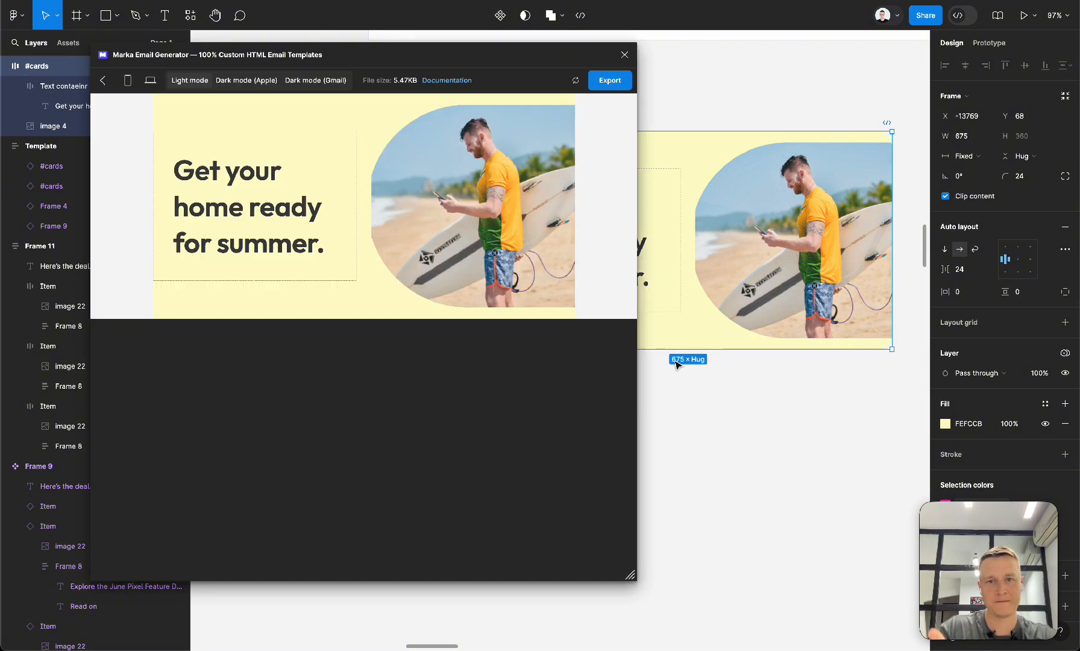
left_click_drag(630, 574, 426, 573)
left_click(126, 80)
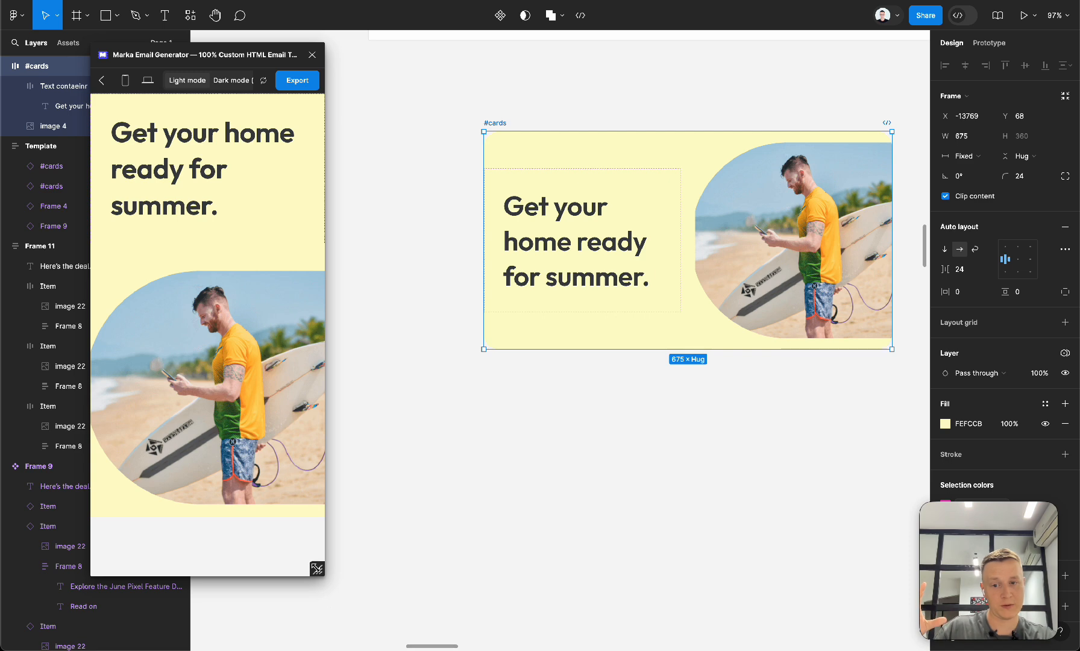
left_click_drag(316, 569, 545, 569)
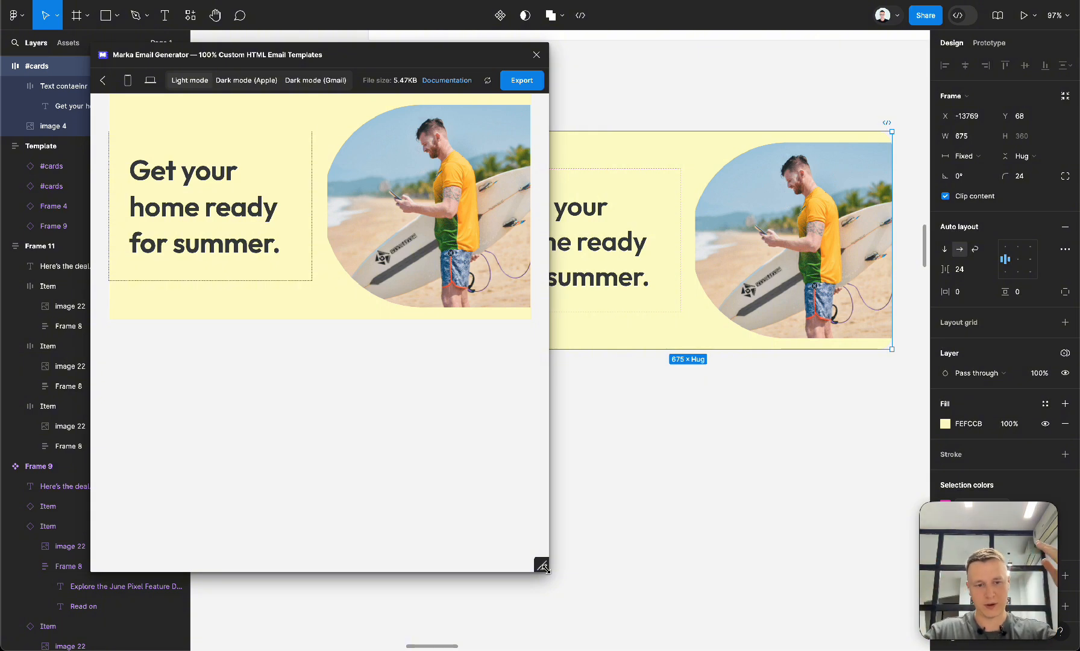
left_click_drag(553, 573, 419, 557)
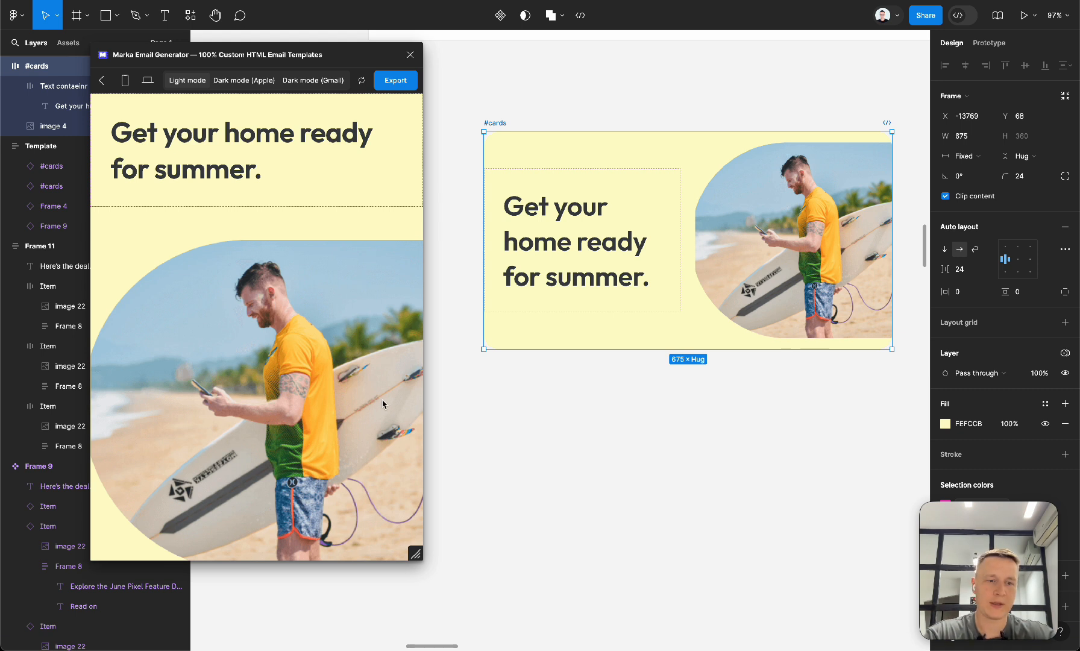
Change the banner image to fixed width and reduce its height to about 340.
left_click(738, 313)
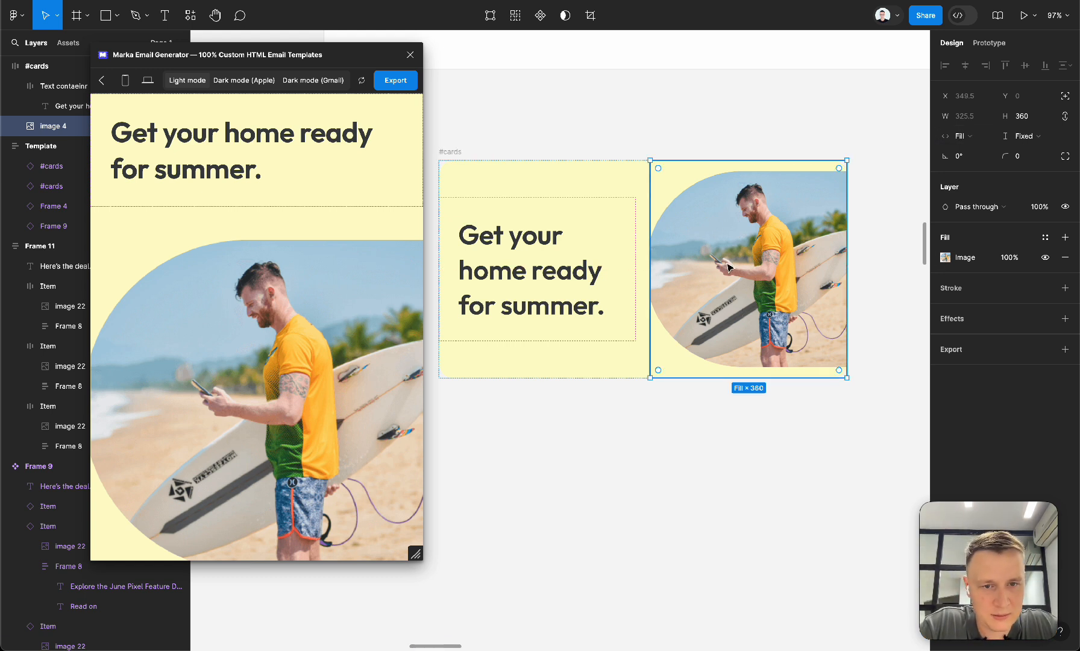
left_click(963, 136)
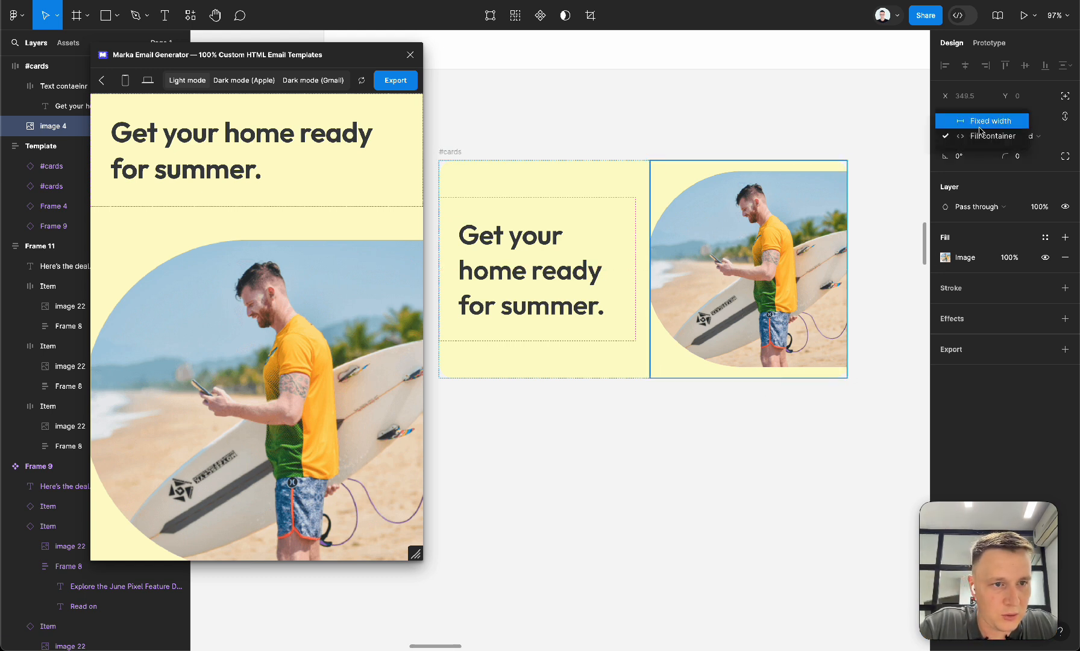
left_click(982, 130)
mouse_move(770, 383)
left_mouse_down()
mouse_move(769, 365)
mouse_move(770, 374)
left_mouse_up()
left_click(760, 417)
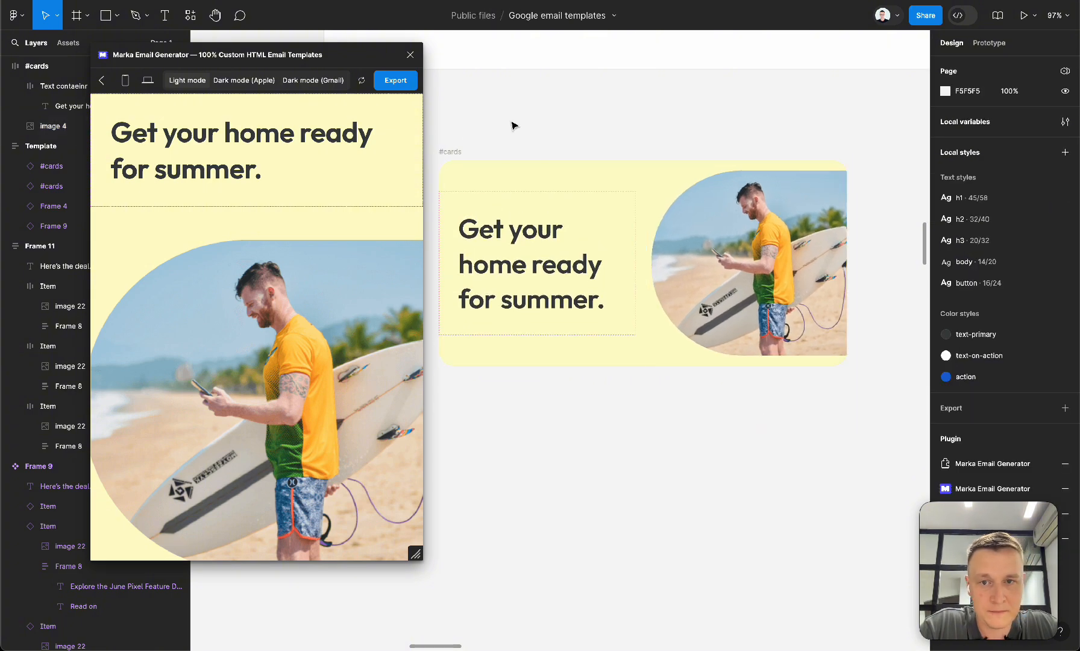
Refresh the #cards banner preview, check the fixed-width image at narrow and wide sizes, and close the plugin.
left_click(455, 154)
left_click(456, 155)
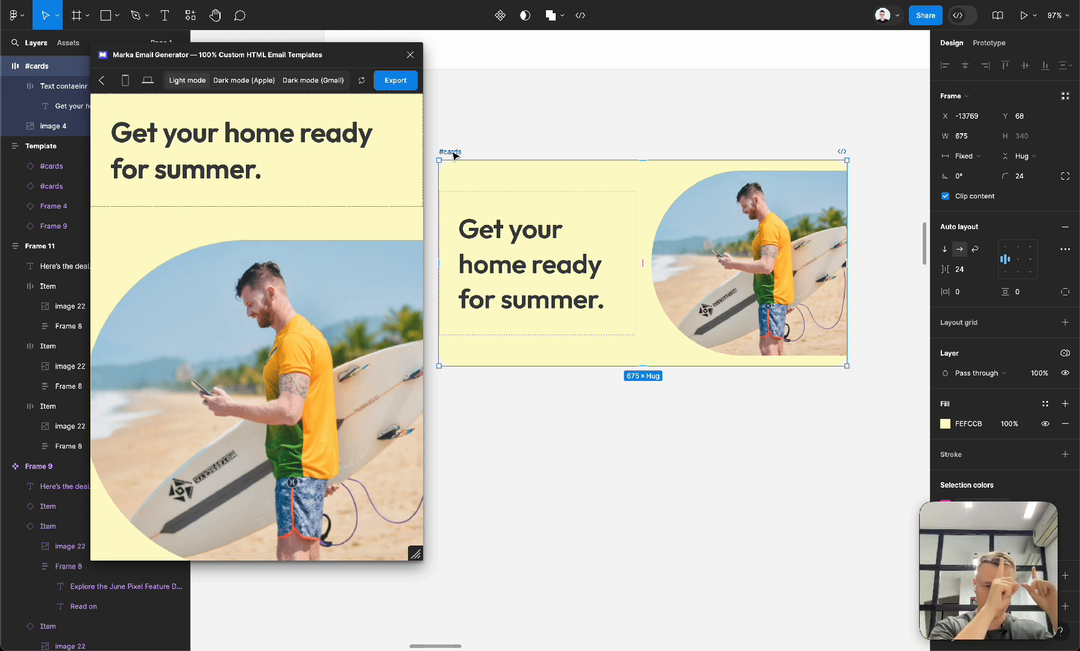
left_click(361, 80)
mouse_move(415, 551)
left_mouse_down()
mouse_move(309, 542)
mouse_move(721, 554)
mouse_move(489, 550)
mouse_move(393, 535)
mouse_move(688, 573)
mouse_move(427, 555)
left_mouse_up()
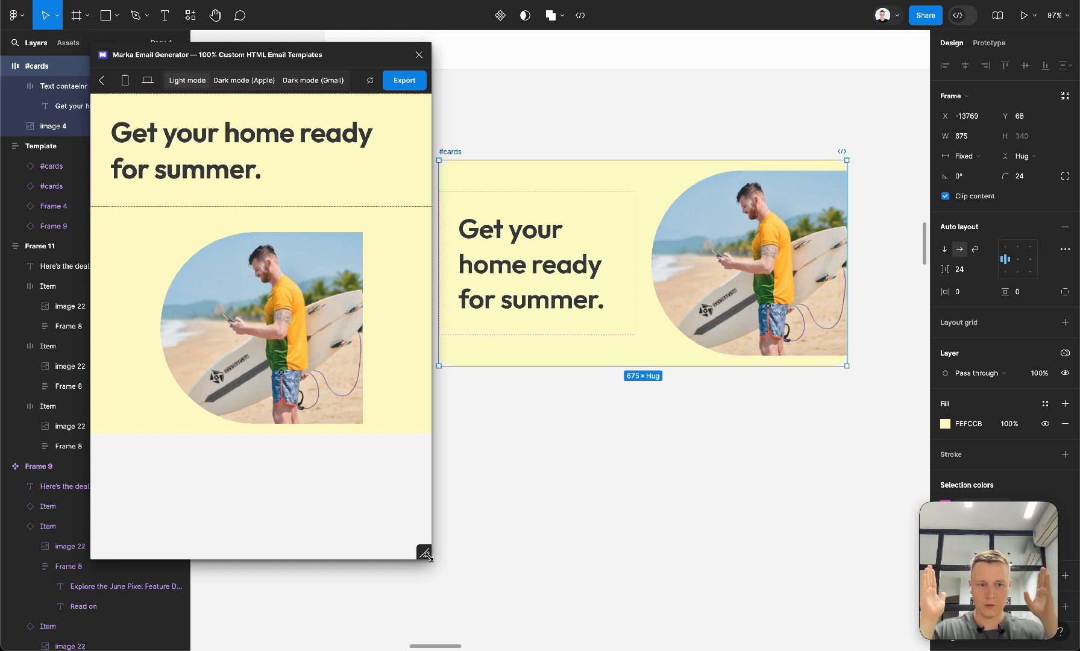
left_click_drag(426, 554, 420, 555)
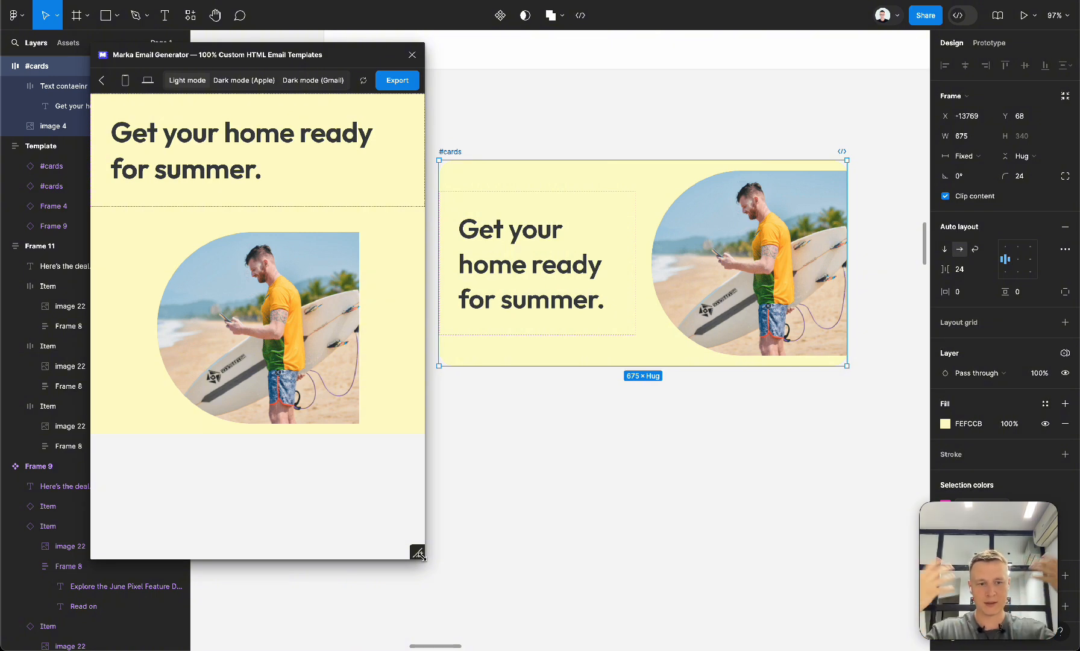
left_click_drag(420, 555, 571, 508)
left_click(565, 55)
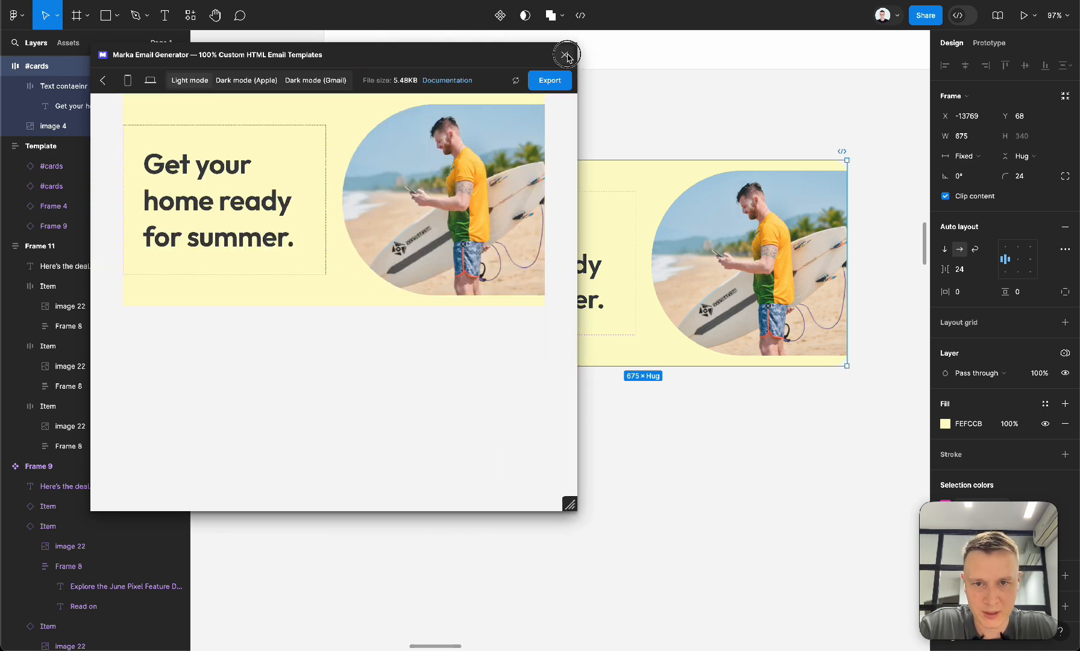
Duplicate the white "Learn more" button text from the Text section onto the empty canvas below Frame 3.
left_click(572, 96)
scroll(578, 100, "down", 5)
scroll(578, 101, "up", 1)
mouse_move(501, 155)
left_mouse_down()
mouse_move(504, 135)
mouse_move(504, 145)
left_mouse_up()
left_click(594, 325)
scroll(593, 326, "right", 3)
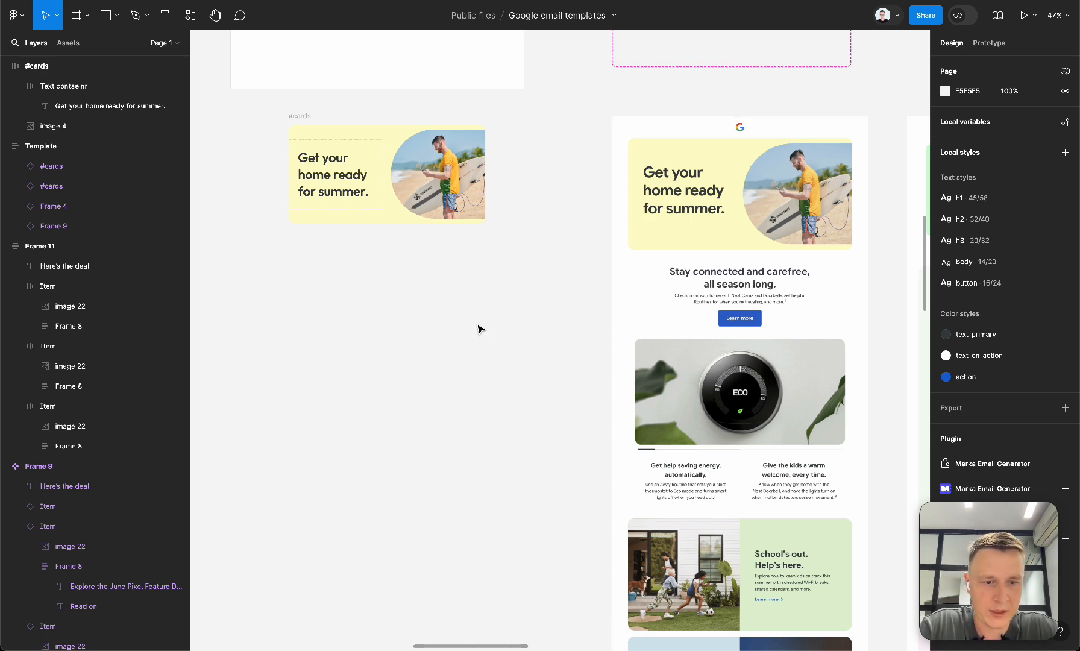
scroll(480, 328, "left", 15)
scroll(480, 328, "right", 5)
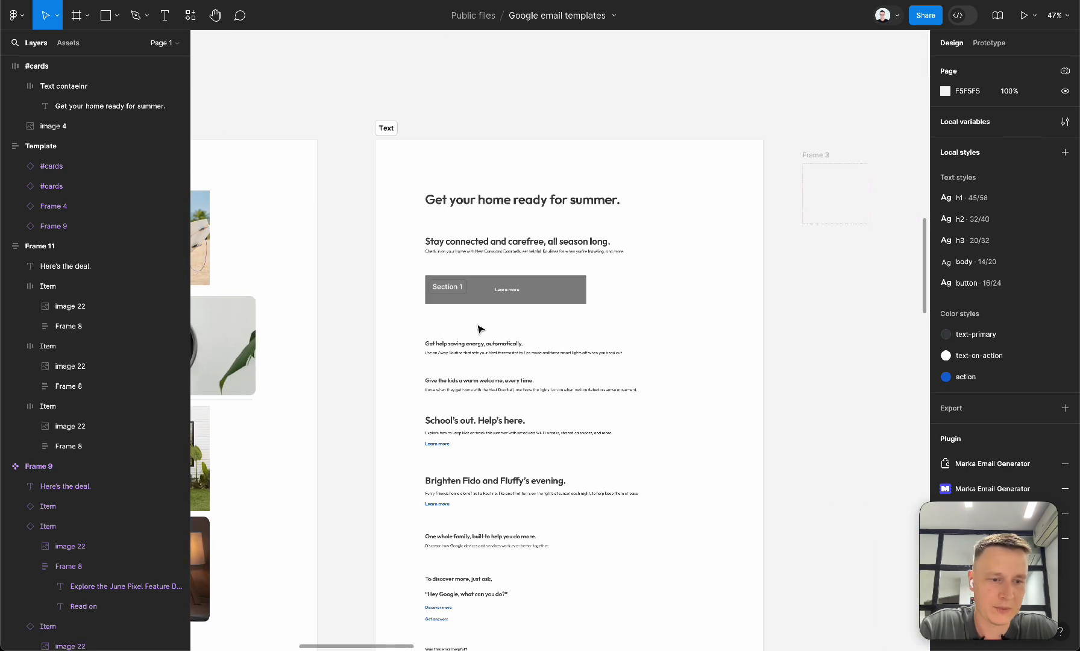
double_click(515, 294)
left_click_drag(515, 294, 841, 296)
scroll(832, 299, "right", 5)
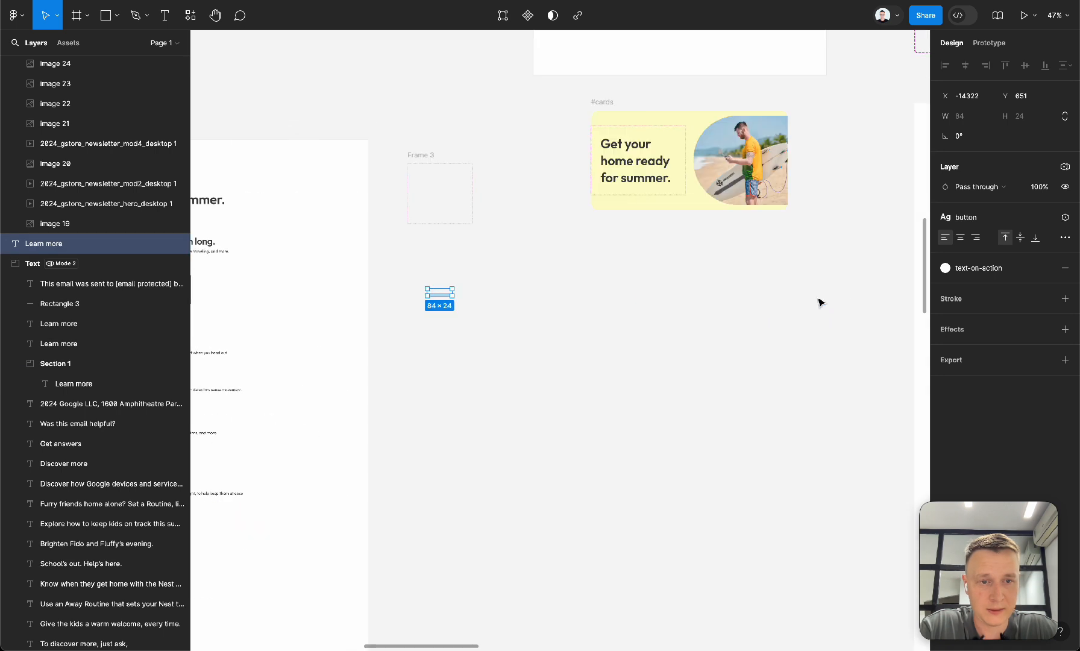
Draw a frame about 194 × 66 below the banner and place the "Learn more" text inside it.
key("f")
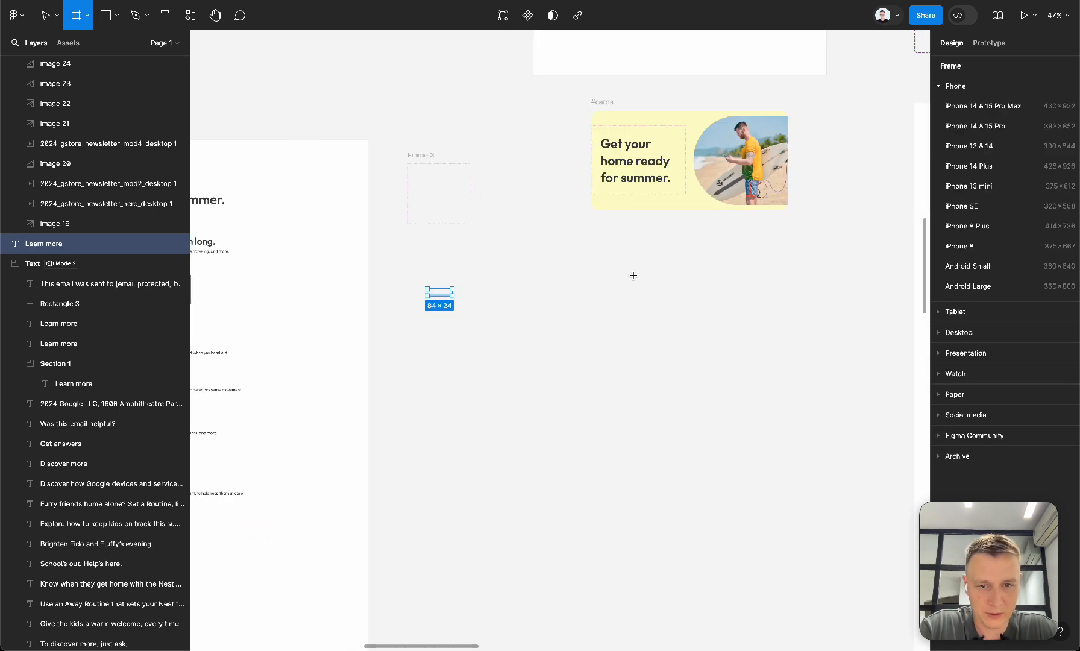
left_click_drag(632, 275, 690, 292)
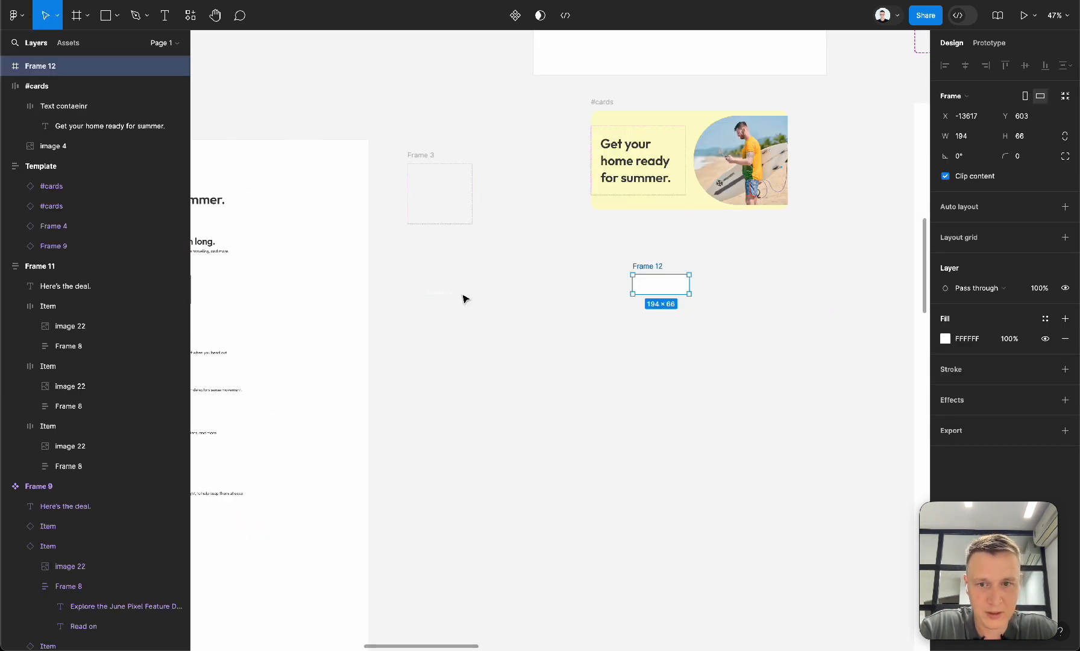
left_click_drag(452, 293, 628, 260)
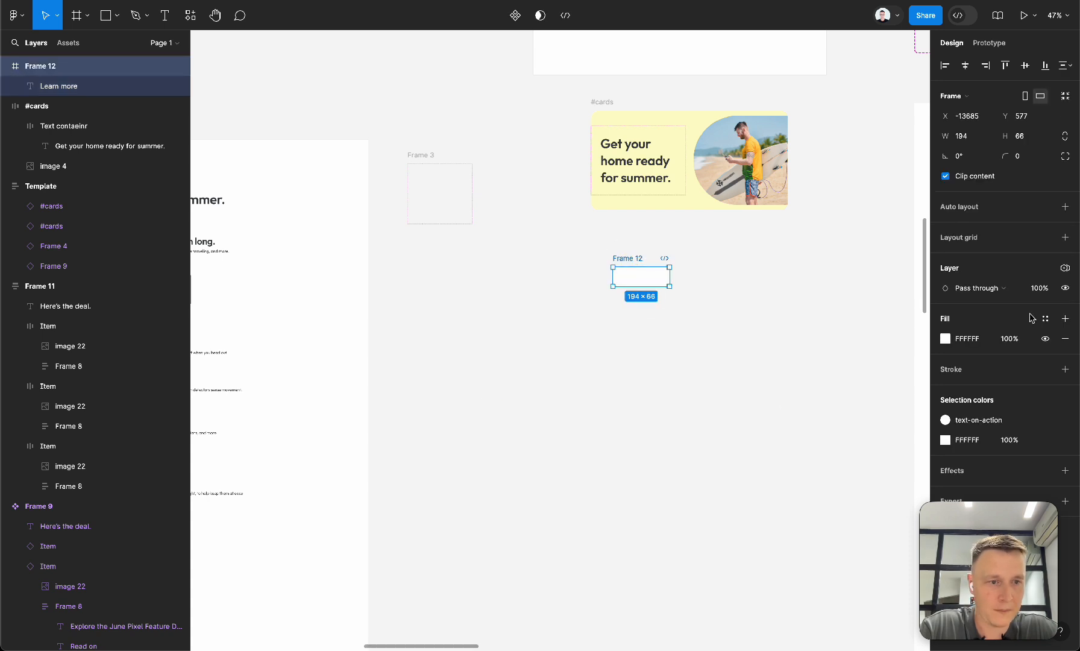
Fill the button frame with the "action" color style and set its corner radius to 12.
left_click(1045, 318)
left_click(841, 480)
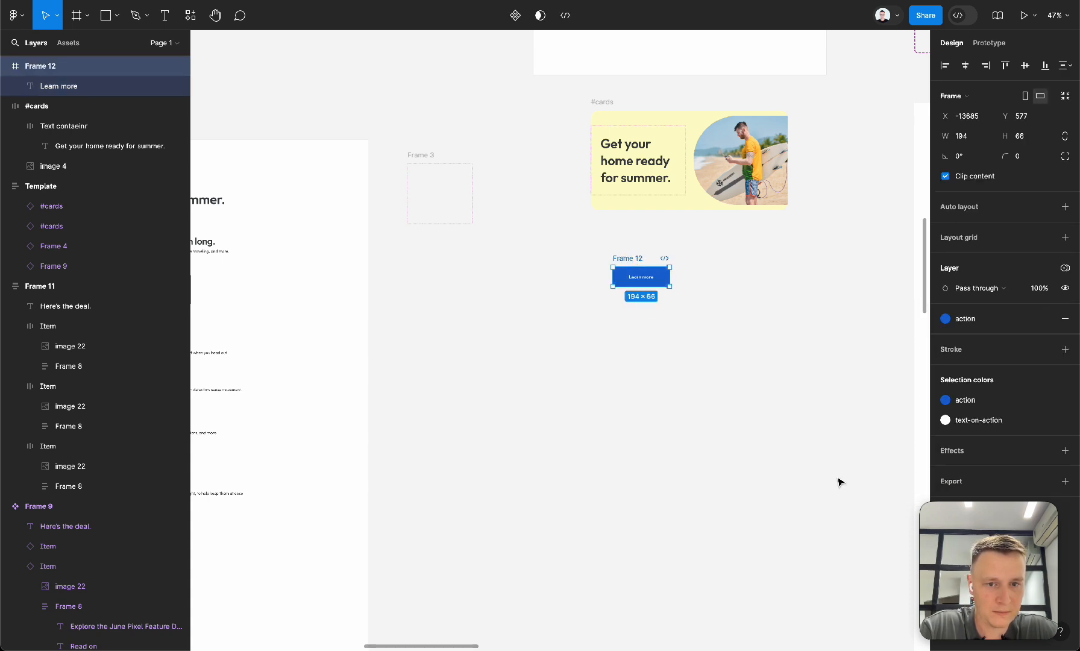
left_click(788, 283)
left_click(624, 261)
left_click(1036, 156)
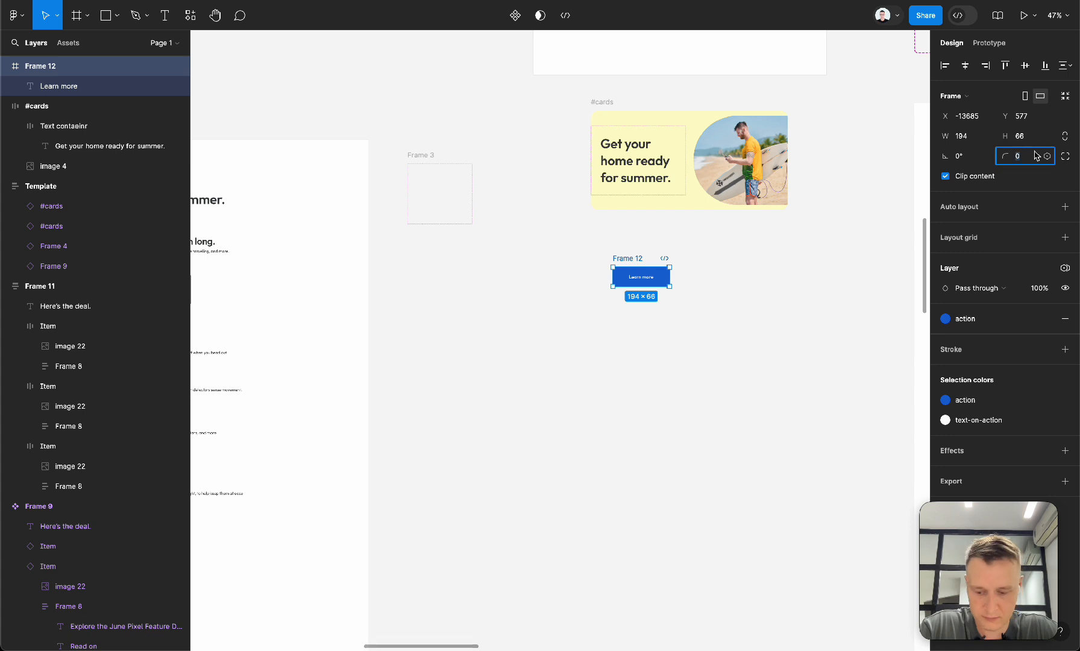
type("12")
key("Tab")
left_click(799, 240)
left_click(629, 260)
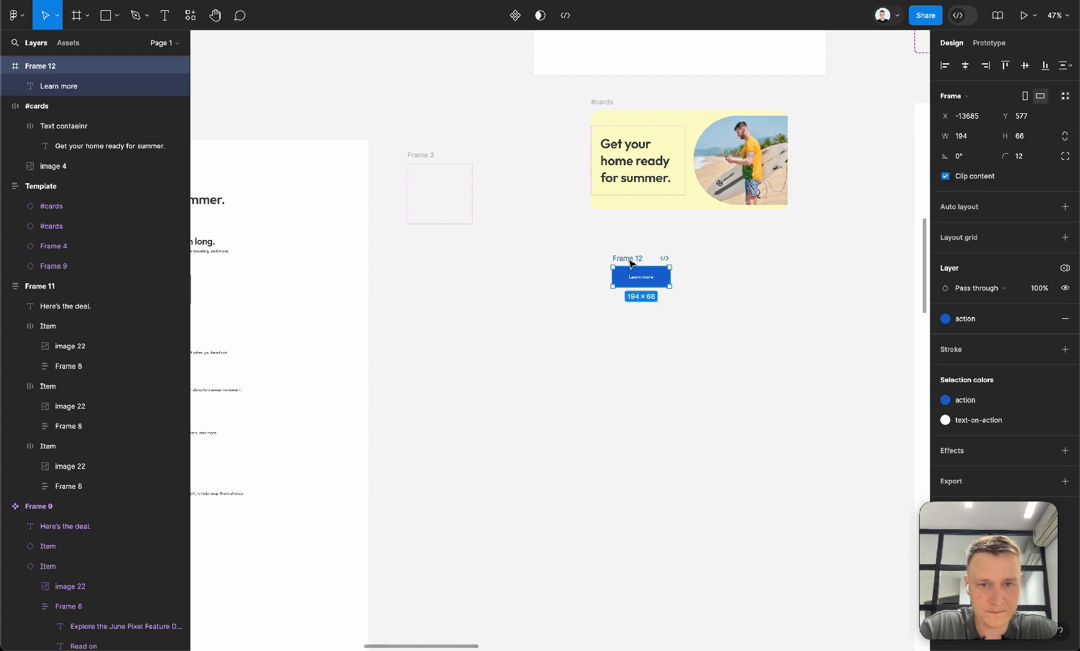
Add auto layout to the button frame and set its vertical padding to 15.
scroll(629, 259, "up", 5)
scroll(629, 264, "right", 3)
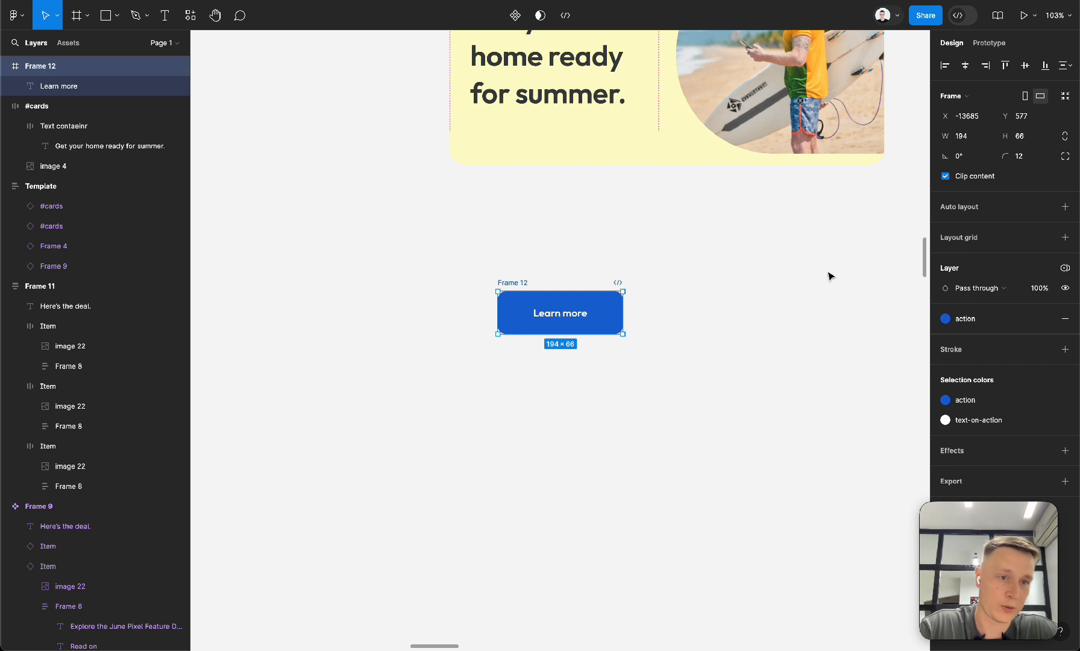
left_click(1063, 209)
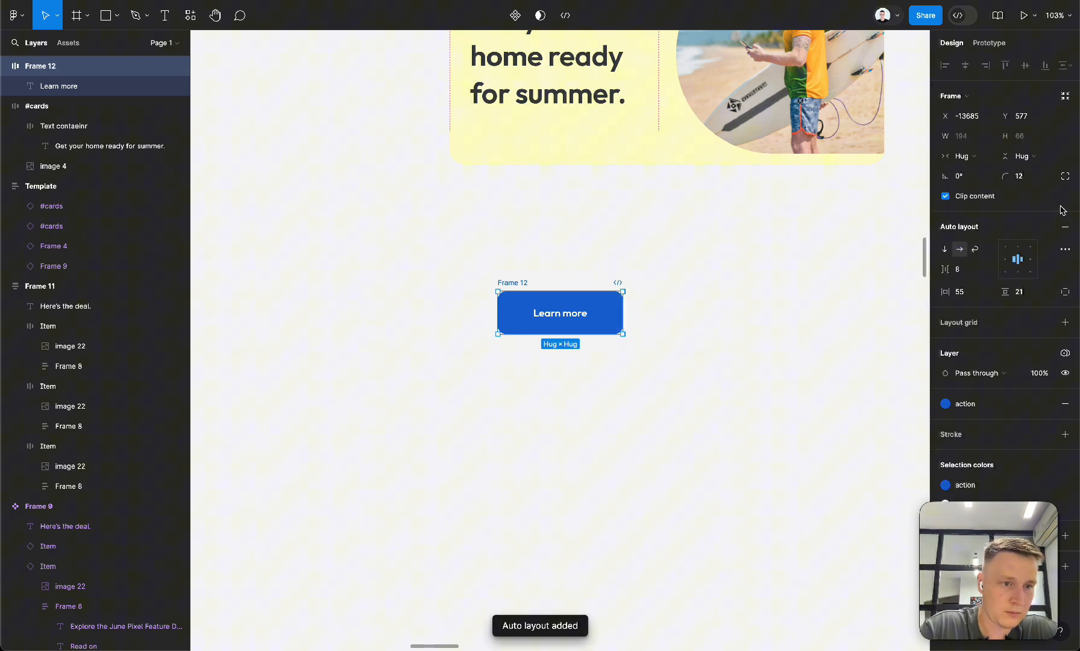
left_click(1020, 292)
key("Down")
key("Down")
key("Down")
key("Down")
key("Down")
key("Down")
Reduce the button frame's horizontal padding to 41, keeping the vertical padding at 15.
left_click(967, 292)
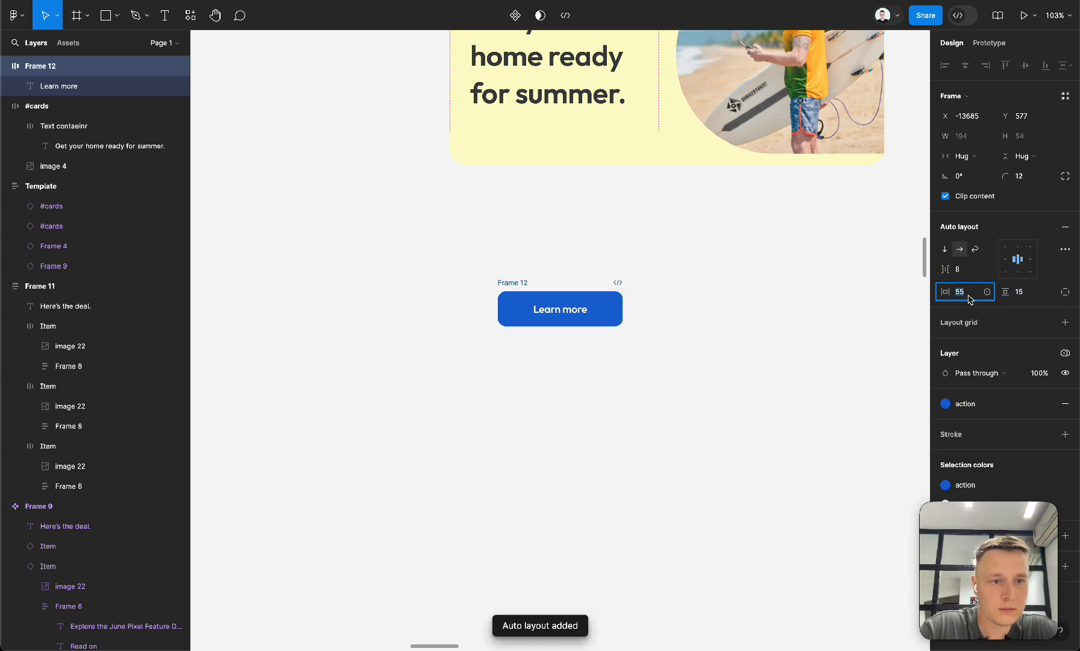
key("Down")
key("Down")
key("Down")
key("Down")
key("Down")
key("Down")
key("Down")
key("Down")
key("Down")
key("Down")
key("Down")
key("Down")
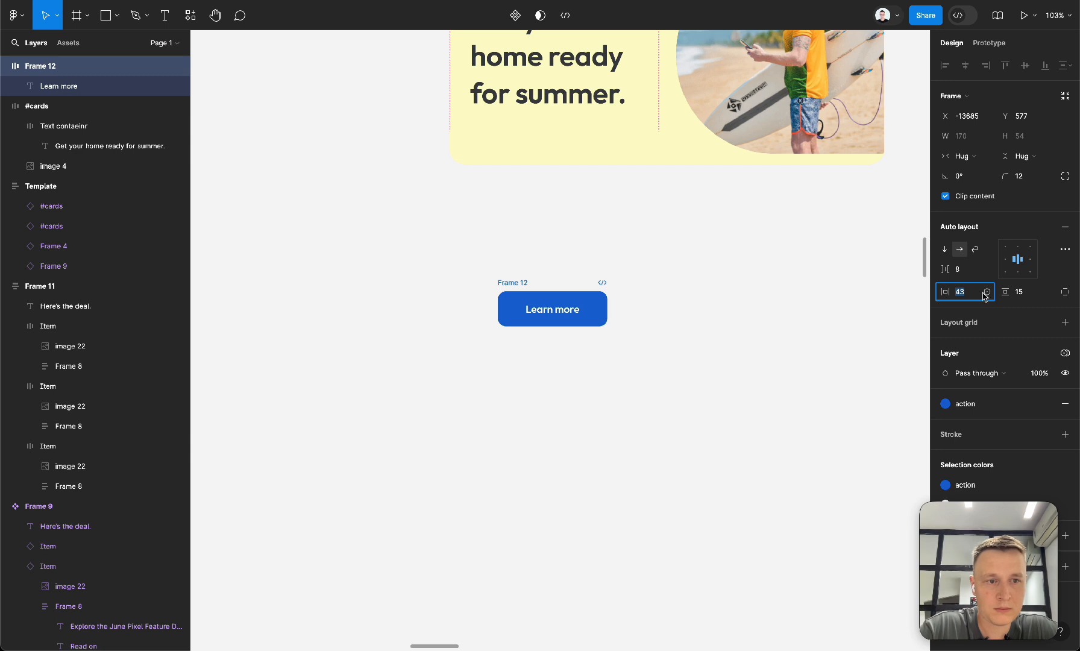
left_click(1008, 294)
key("Down")
key("Down")
key("Down")
key("Up")
key("Up")
key("Up")
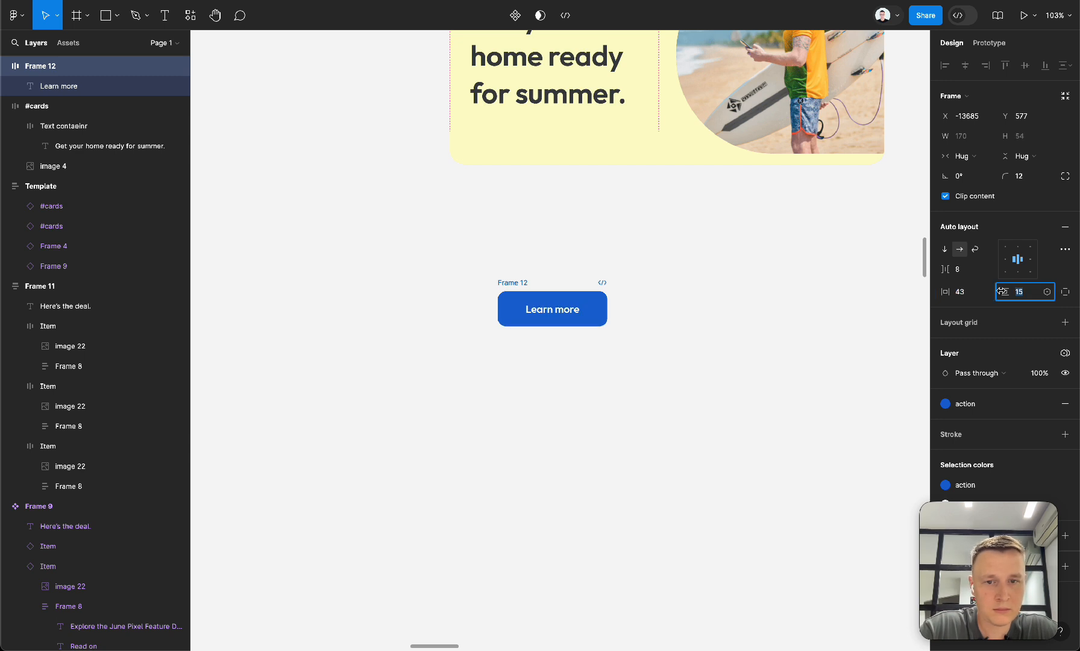
left_click(967, 293)
key("Down")
key("Down")
Move the button frame to X -13629, Y 593 beneath the banner.
left_click(588, 307)
left_click_drag(511, 282, 548, 291)
scroll(624, 384, "down", 4)
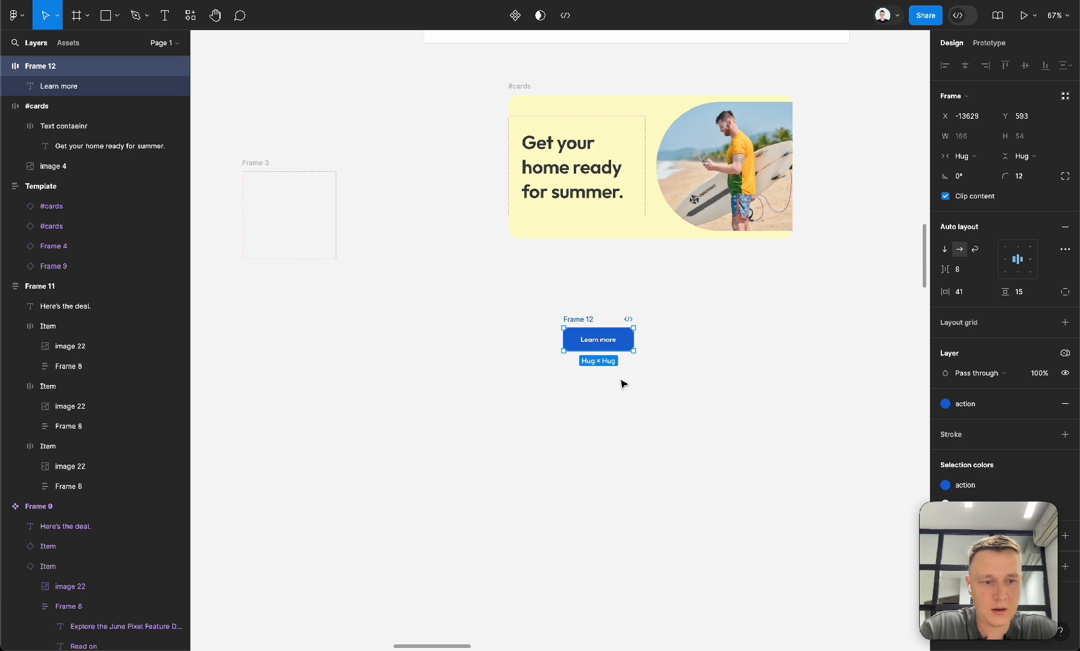
Copy the "Stay connected and carefree, all season long." heading and its description from the Text section and place them above the button.
scroll(624, 384, "right", 15)
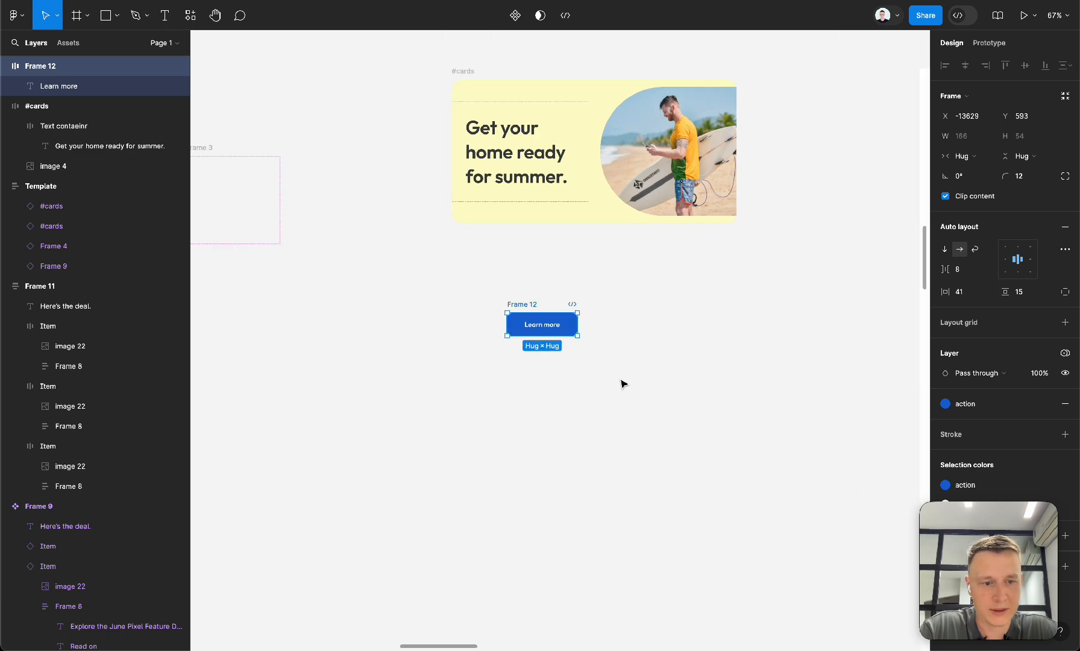
scroll(624, 384, "left", 5)
scroll(623, 384, "right", 2)
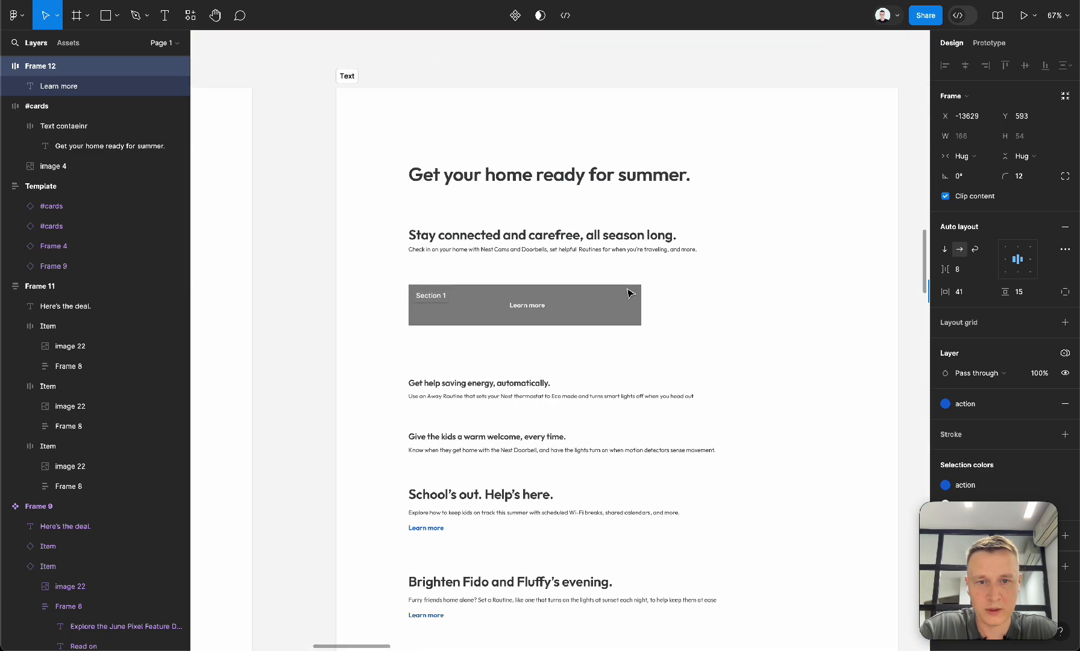
left_click_drag(502, 276, 631, 236)
key("super+c")
scroll(680, 239, "left", 12)
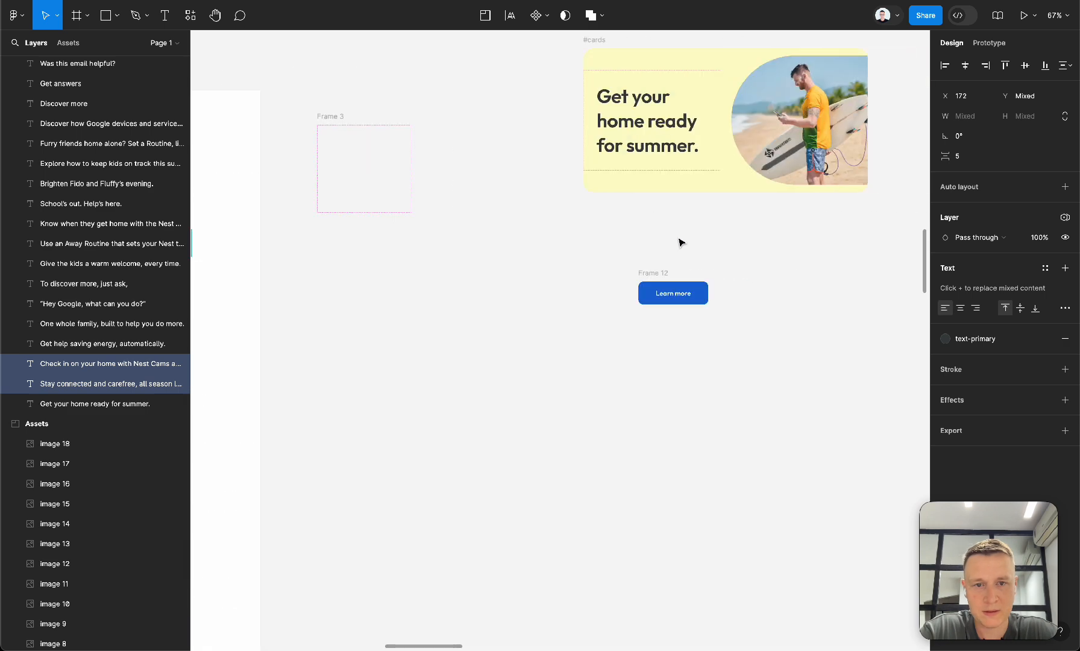
left_click(680, 239)
scroll(680, 240, "up", 6)
key("super+v")
left_click_drag(497, 342, 673, 270)
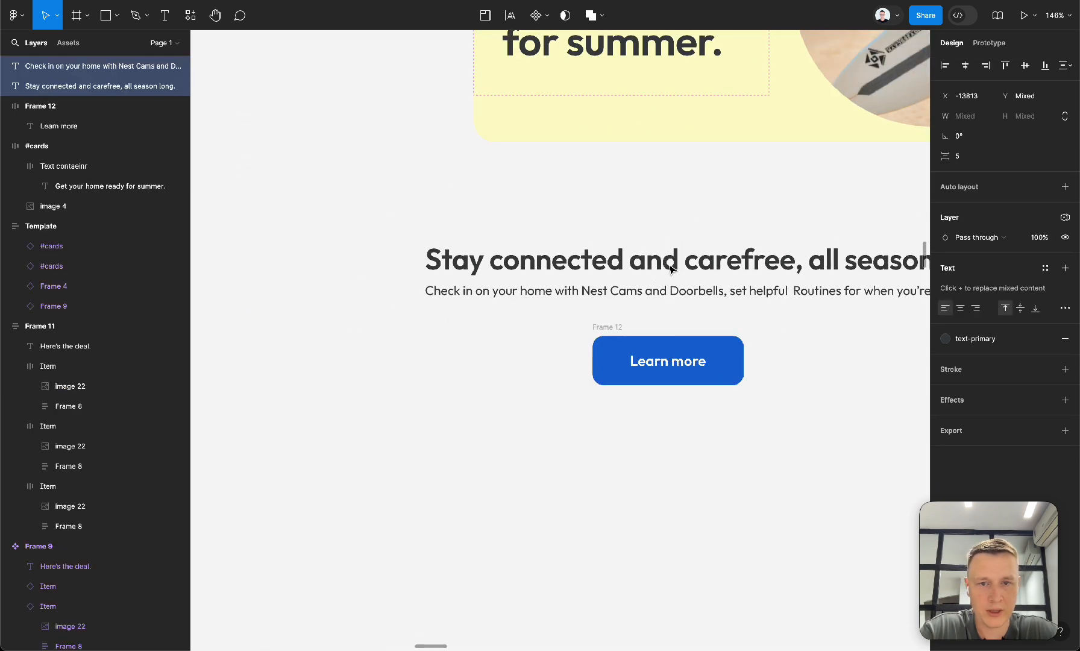
left_click(574, 243)
left_click(561, 291)
left_click(548, 392)
scroll(545, 402, "down", 5)
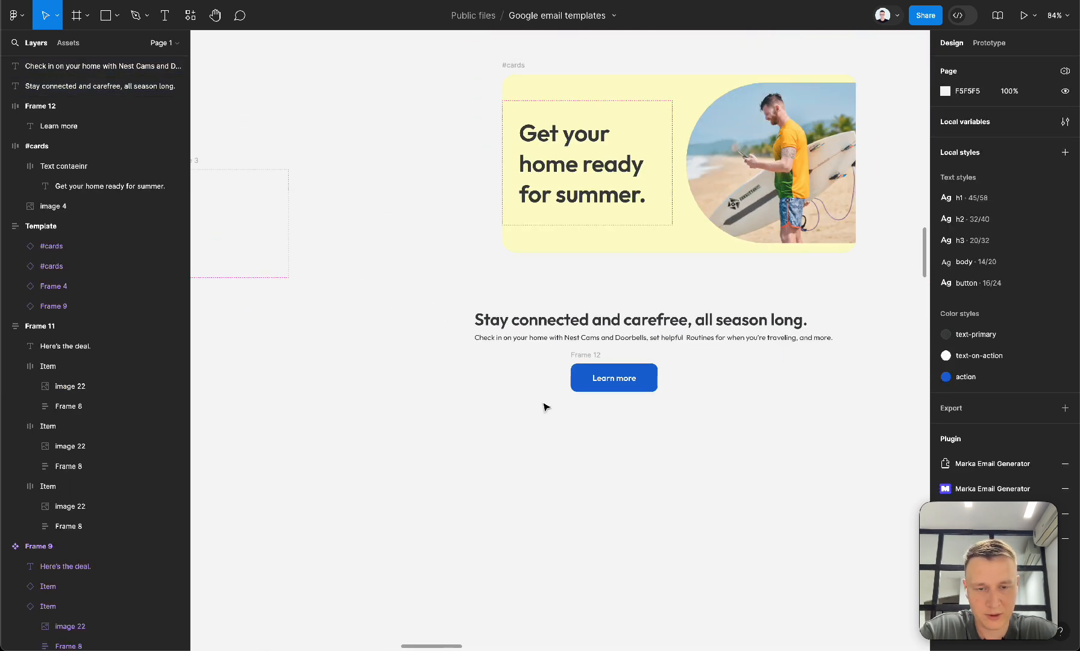
Combine the heading, description and Learn more button in a vertical auto layout frame and position it beneath the banner at X -13760, Y 452.
scroll(545, 408, "right", 3)
scroll(624, 402, "right", 1)
scroll(623, 402, "right", 10)
scroll(482, 275, "up", 1)
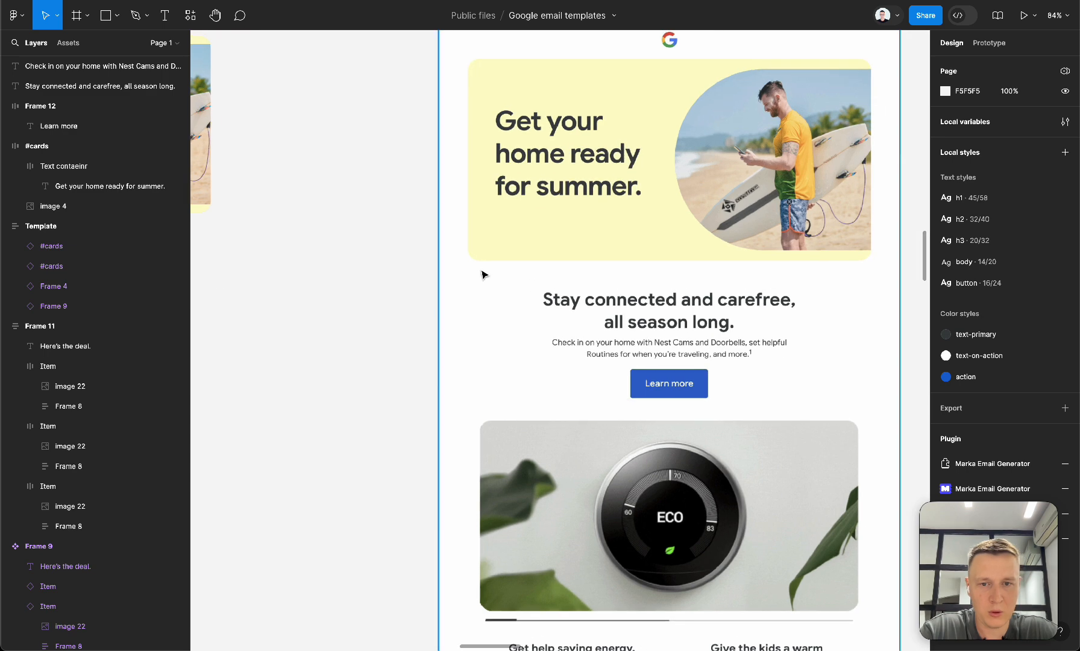
scroll(481, 274, "left", 10)
scroll(449, 247, "down", 3)
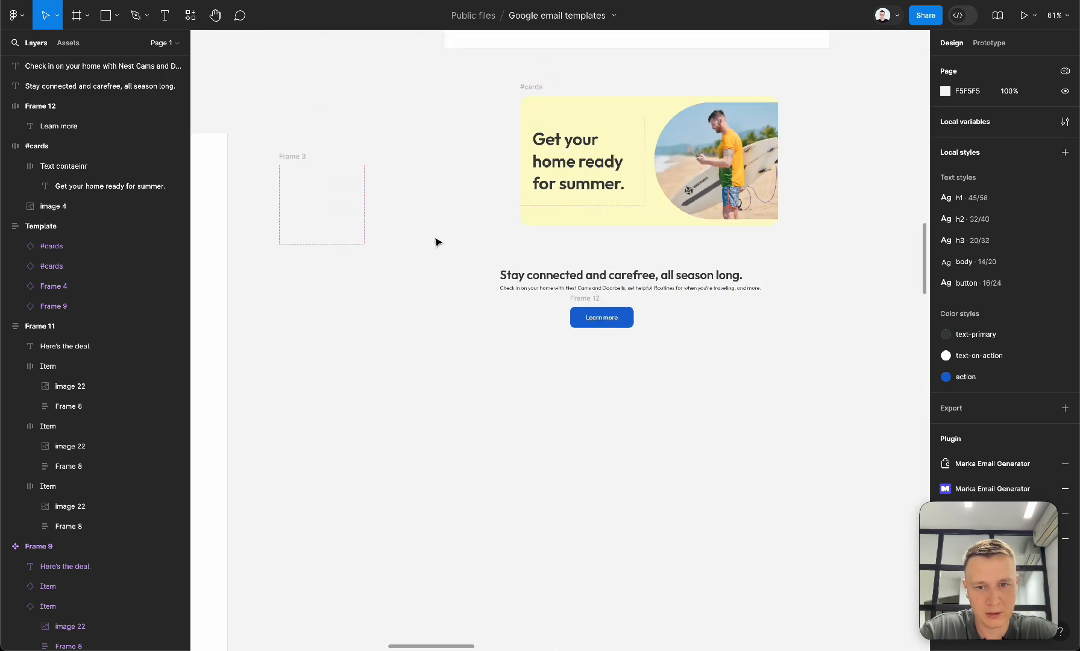
left_click_drag(435, 239, 799, 383)
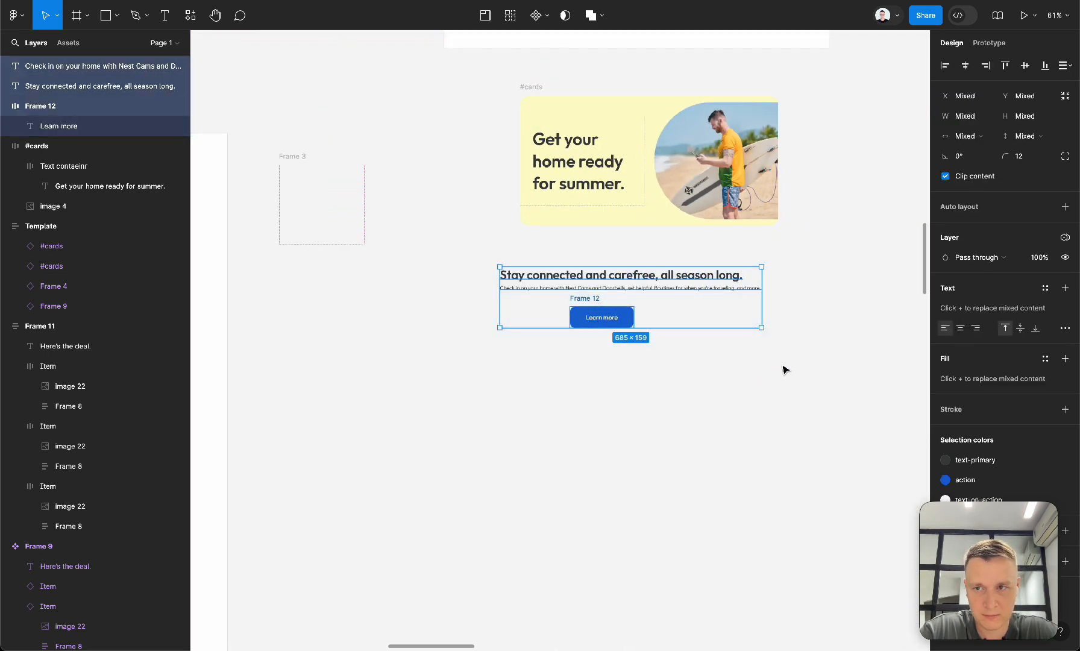
left_click(1065, 207)
scroll(713, 296, "right", 3)
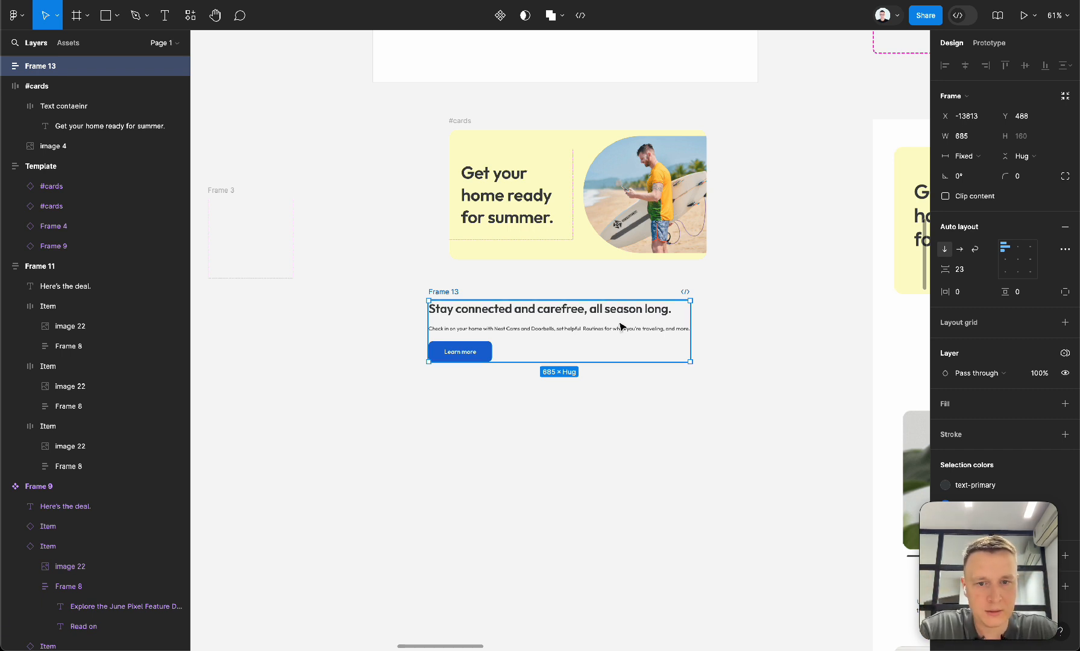
left_click_drag(620, 323, 643, 313)
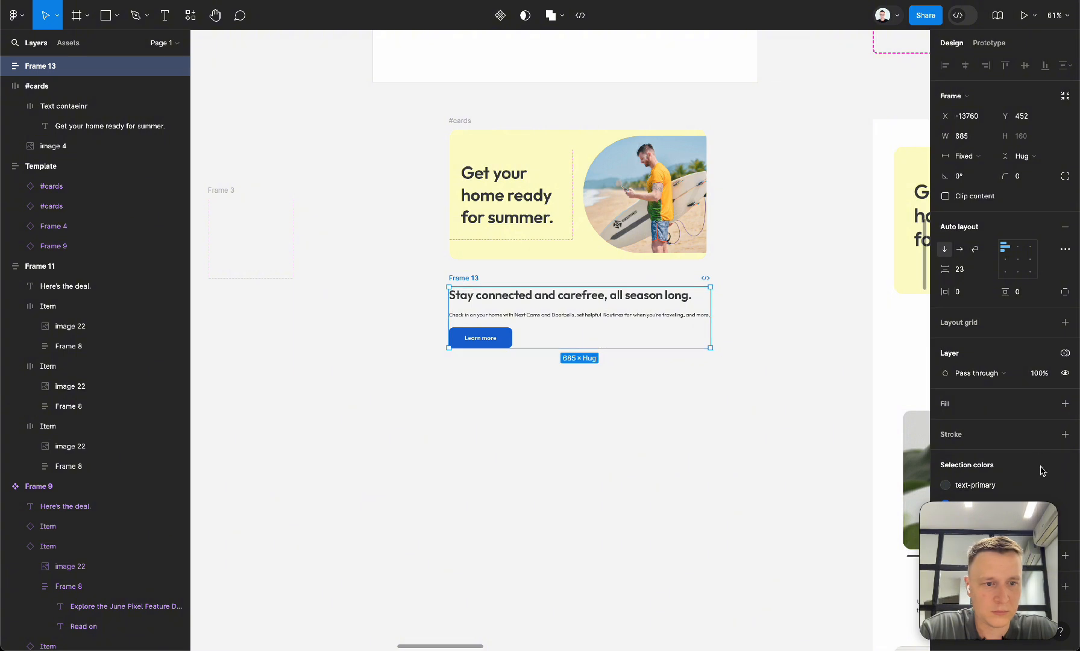
left_click(657, 400)
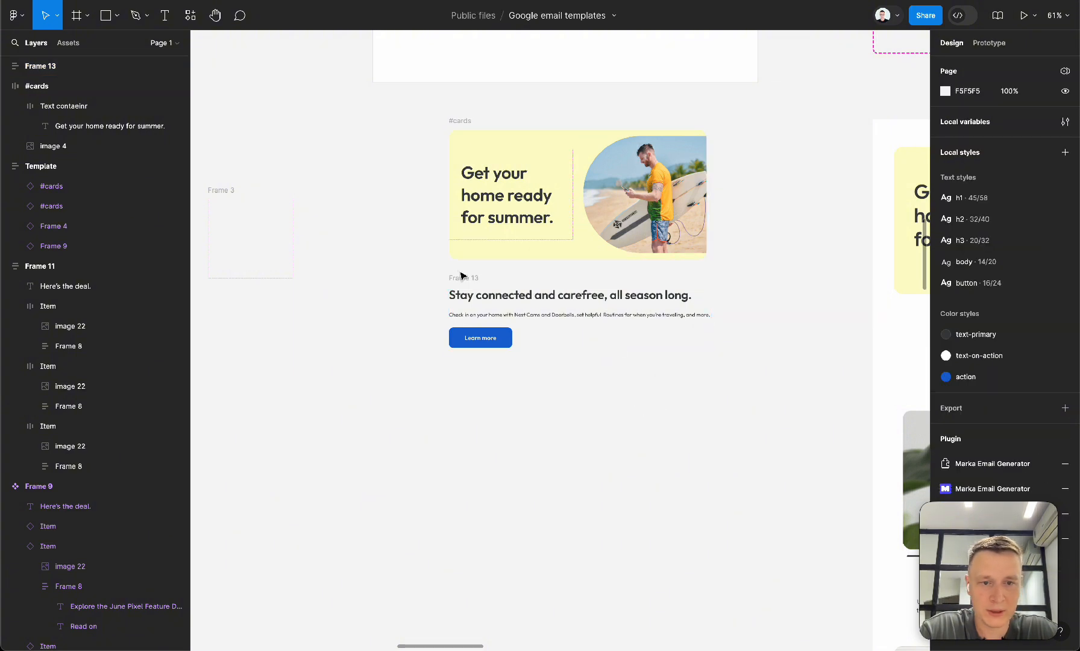
Preview the new text-and-button section in Marka Email Generator and check its layout at a narrower width.
left_click(958, 482)
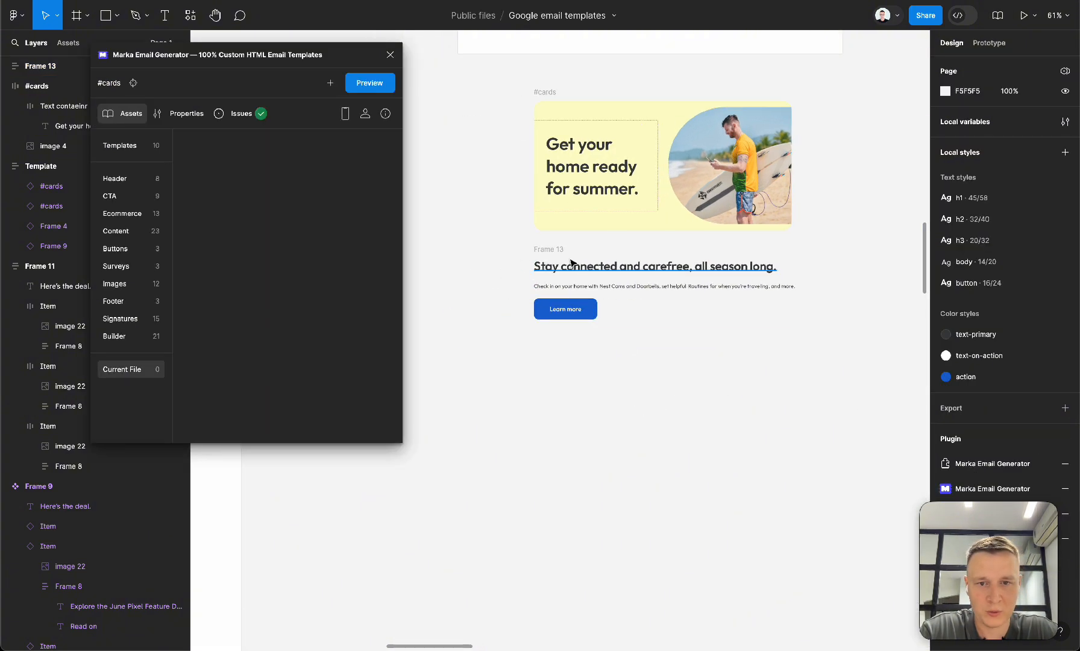
left_click(561, 250)
left_click(366, 82)
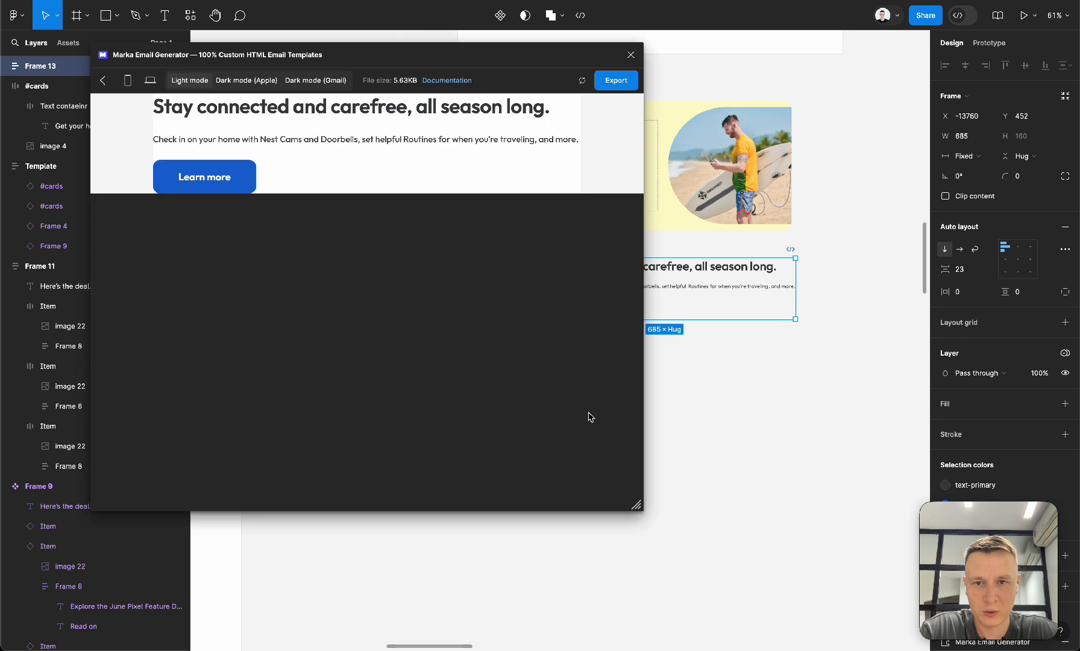
left_click_drag(642, 516, 446, 517)
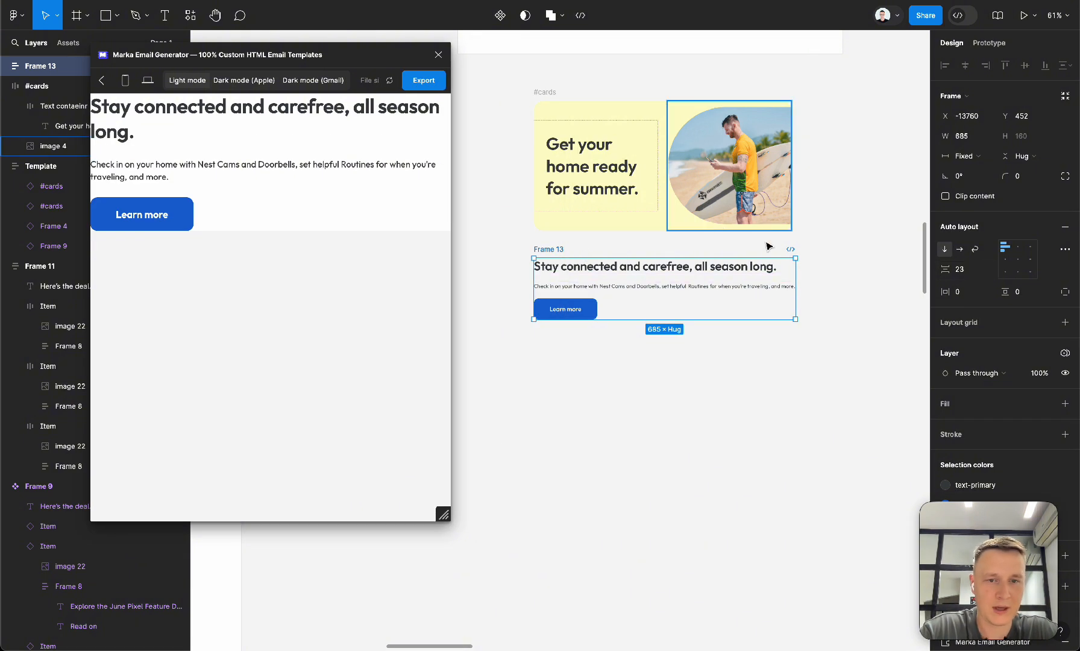
Set the text-and-button frame's horizontal and vertical padding to 32 and align its contents to the top centre.
left_click(960, 291)
type("32")
key("Return")
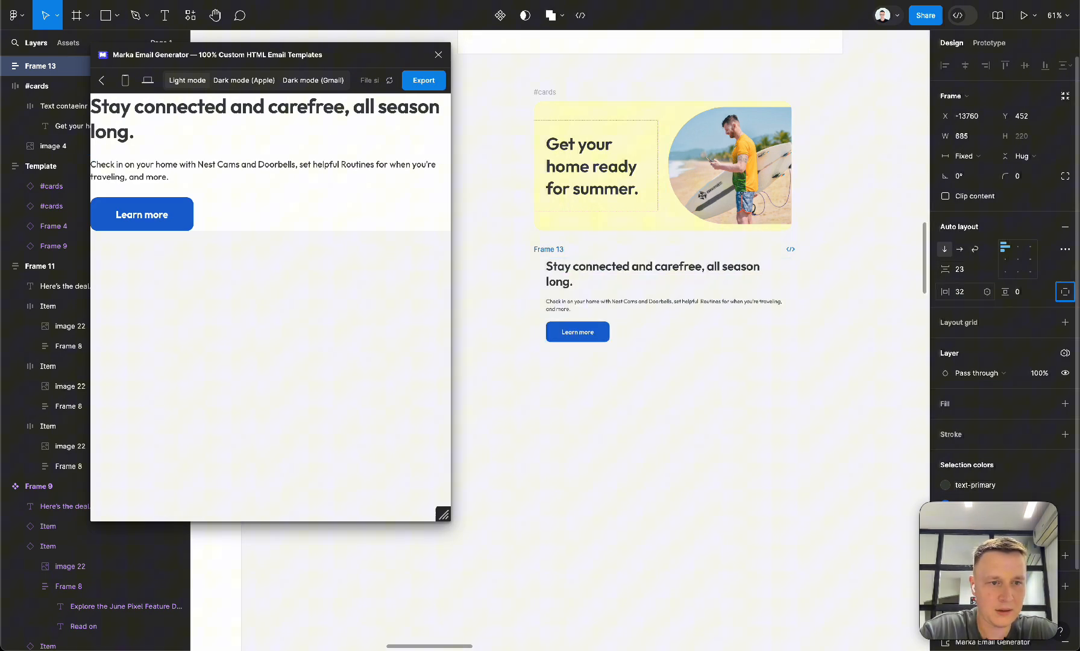
left_click(1022, 291)
type("32")
key("Tab")
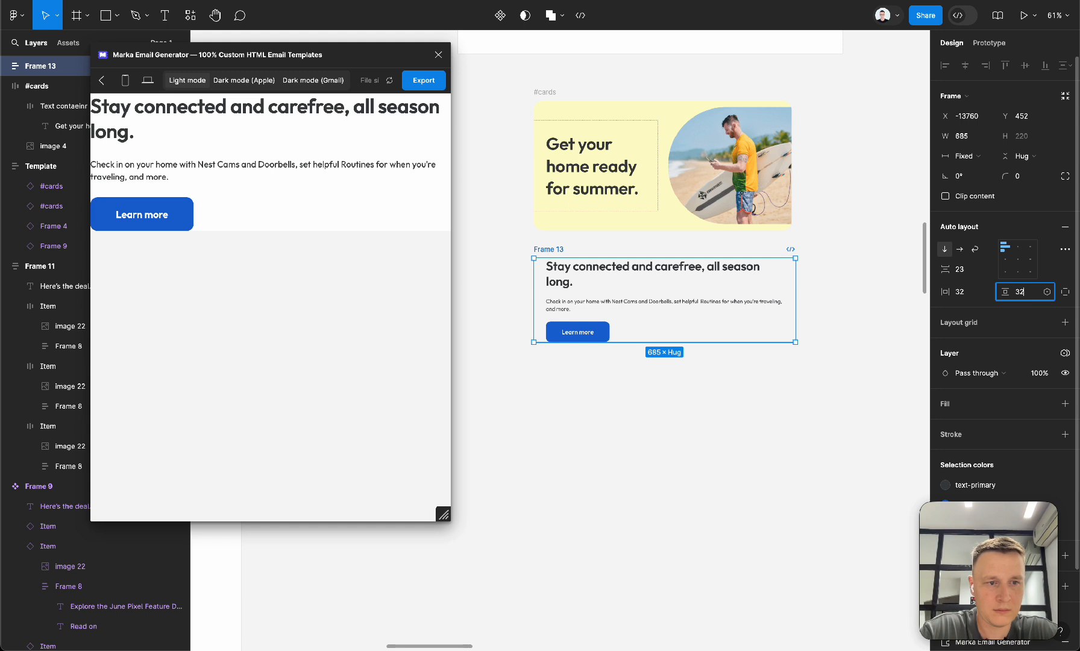
left_click(1018, 249)
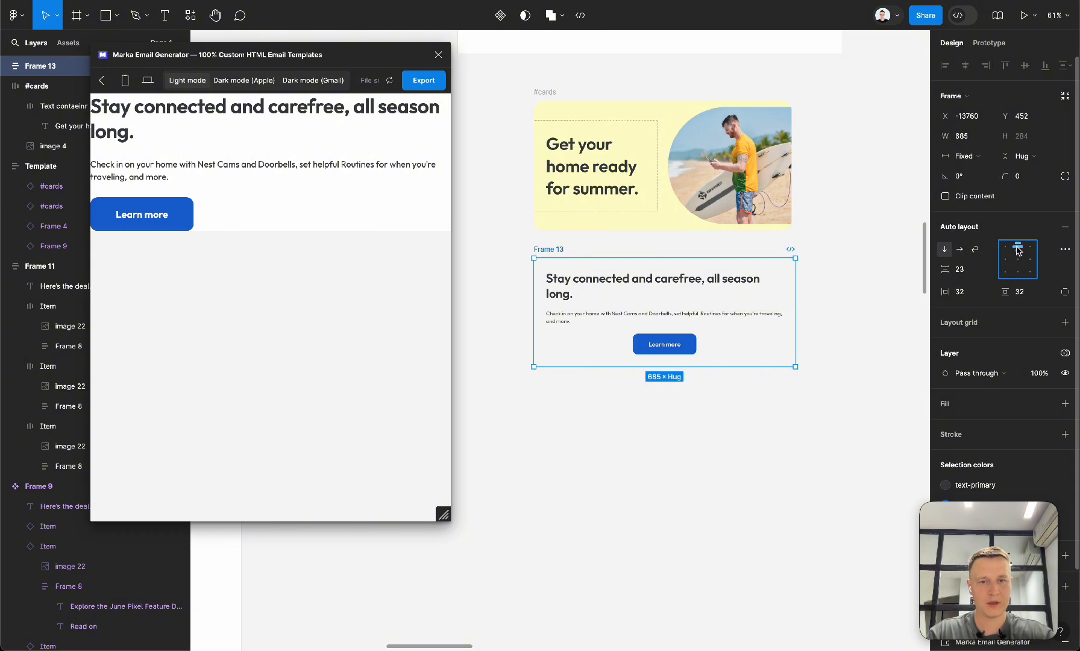
Centre-align the text of the "Stay connected and carefree, all season long." heading and its description.
double_click(590, 287)
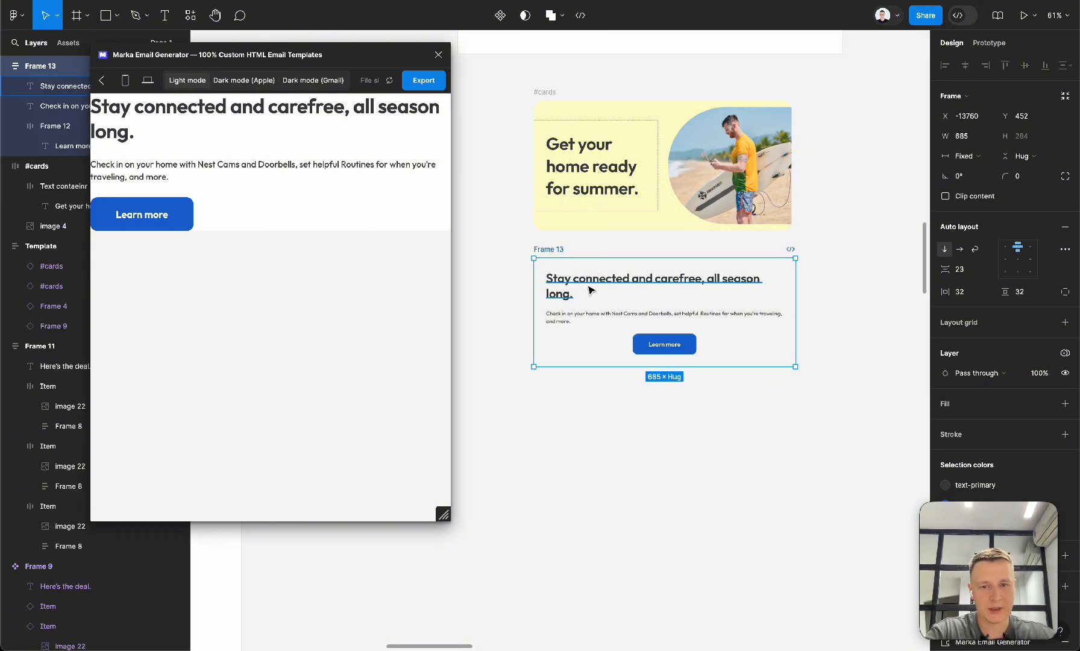
left_click(584, 323)
left_click(583, 318)
left_click(595, 278, "shift")
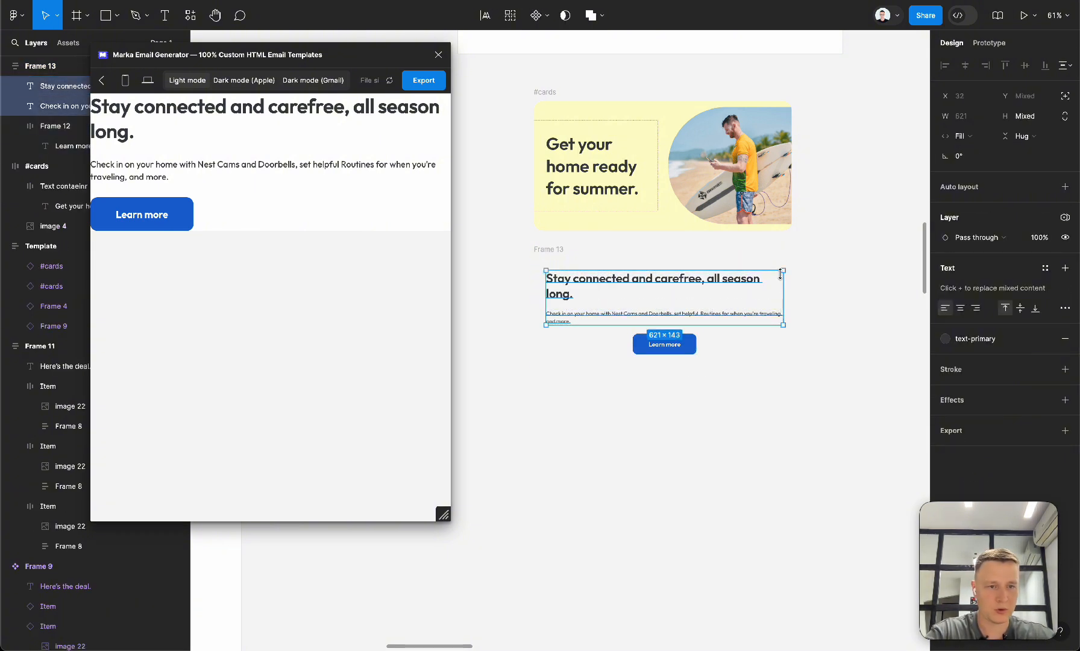
left_click(962, 309)
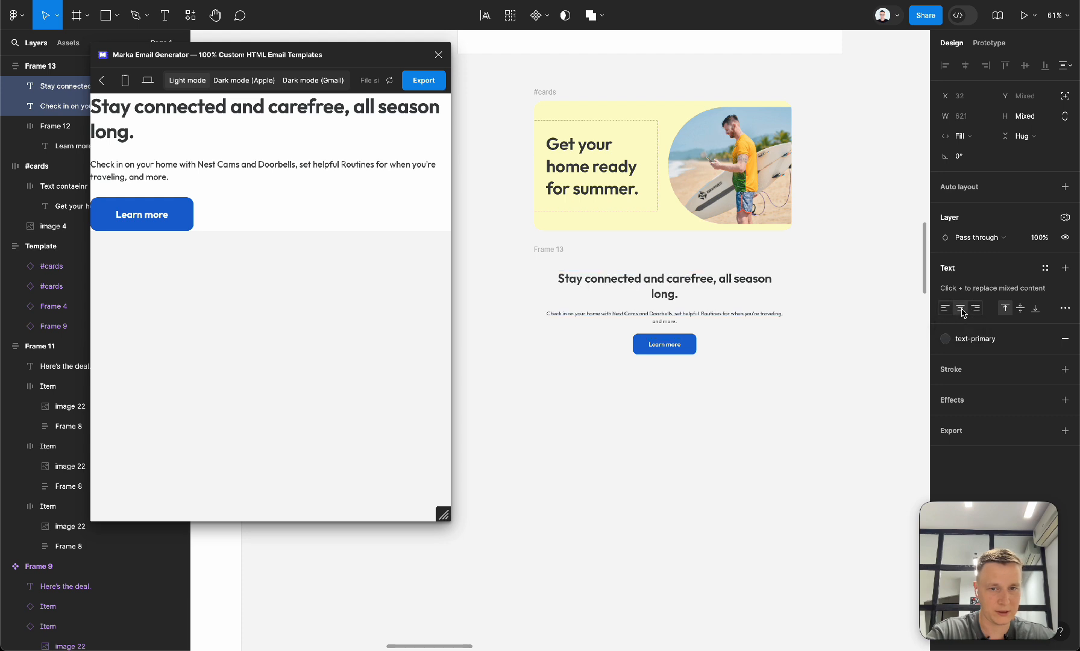
Give the text-and-button frame a white FFFFFF fill and set the spacing between its items to 18.
left_click(549, 249)
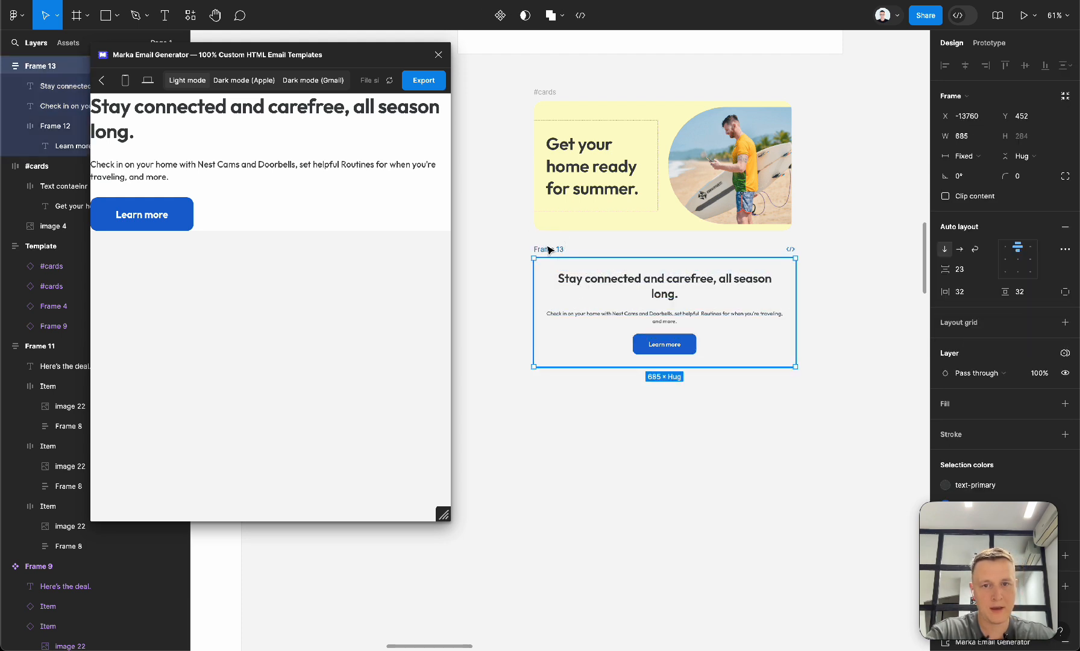
left_click(1065, 403)
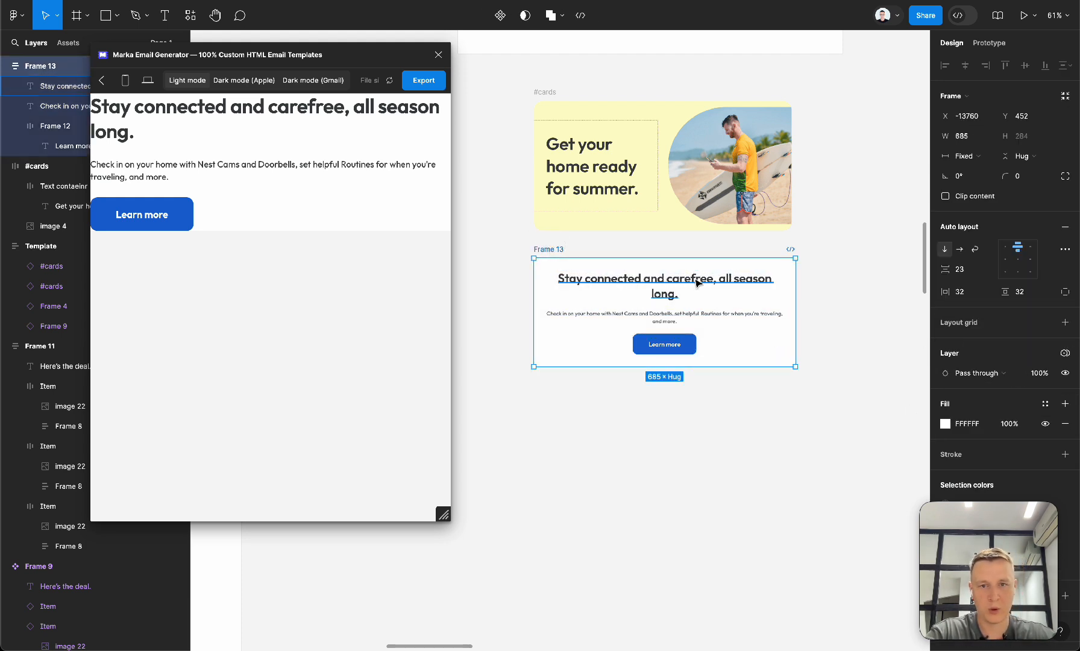
scroll(862, 351, "right", 5)
scroll(862, 351, "left", 1)
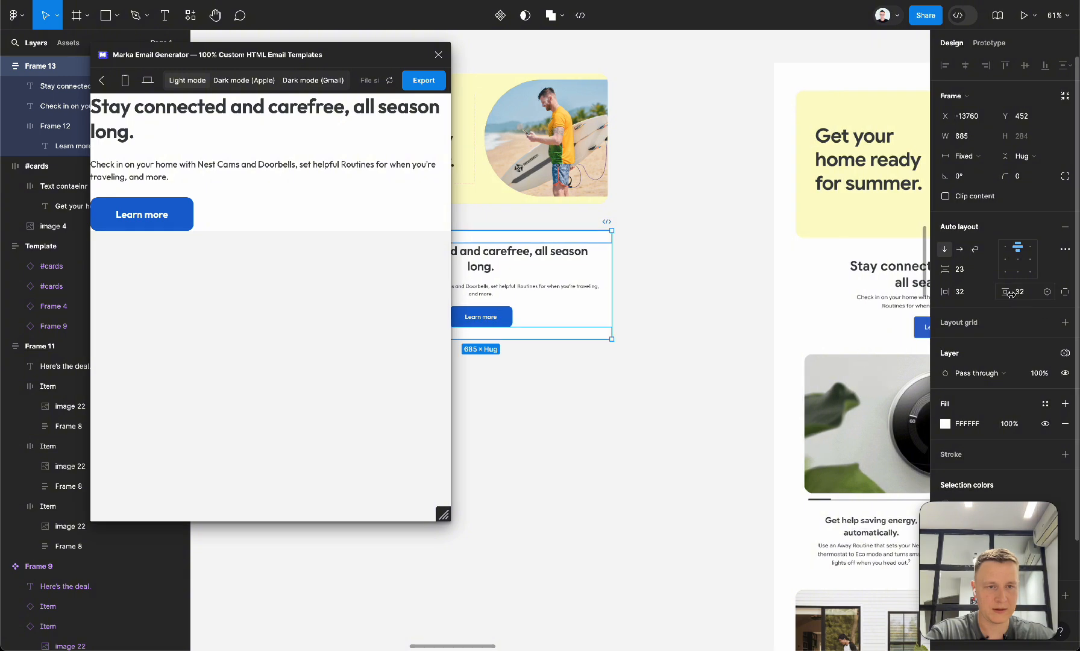
left_click(959, 269)
key("Down")
key("Down")
key("Down")
key("Down")
key("Down")
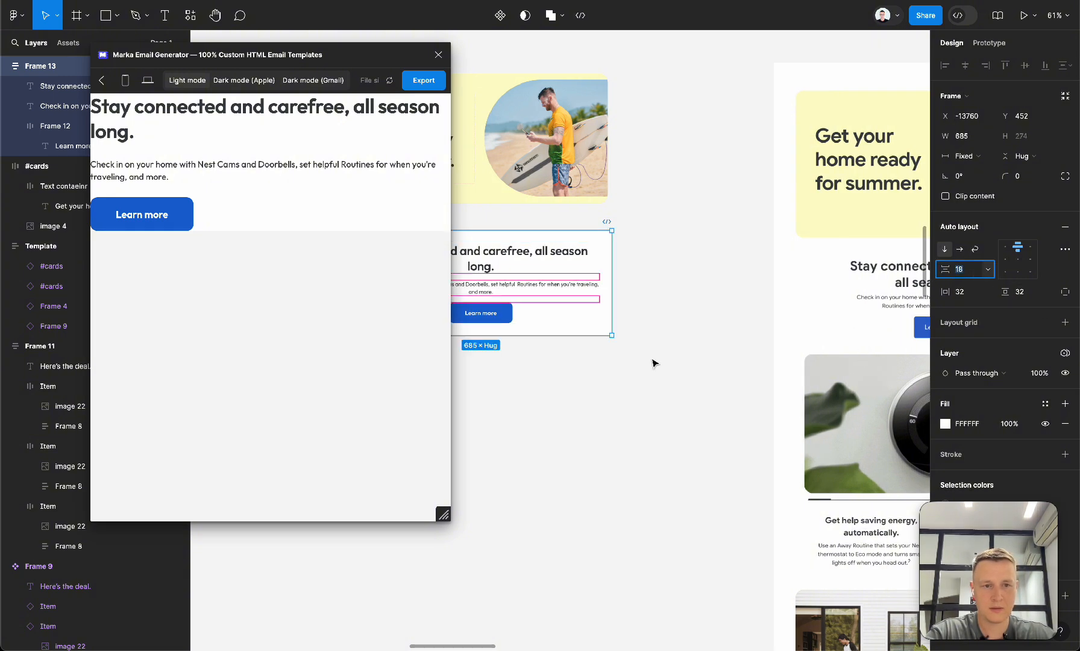
Reduce the Learn more button's corner radius to 8.
scroll(653, 363, "left", 3)
scroll(653, 363, "down", 1)
left_click(597, 283)
left_click(1018, 176)
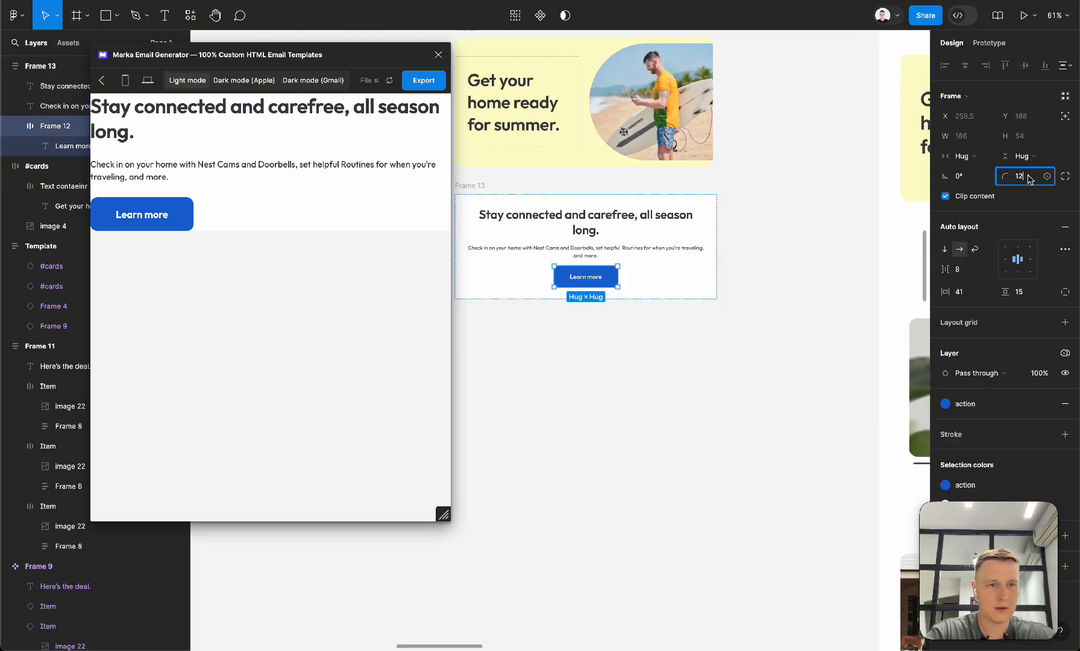
key("Down")
key("Down")
left_click(796, 388)
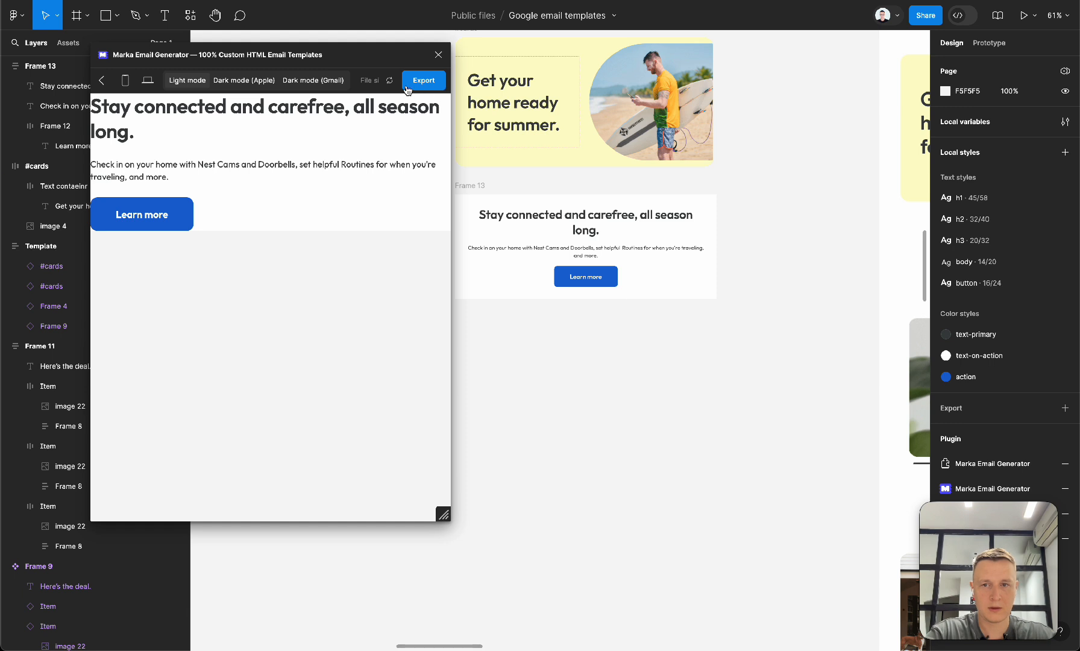
Refresh the email preview and test the section's responsiveness at mobile and wider widths.
left_click(389, 82)
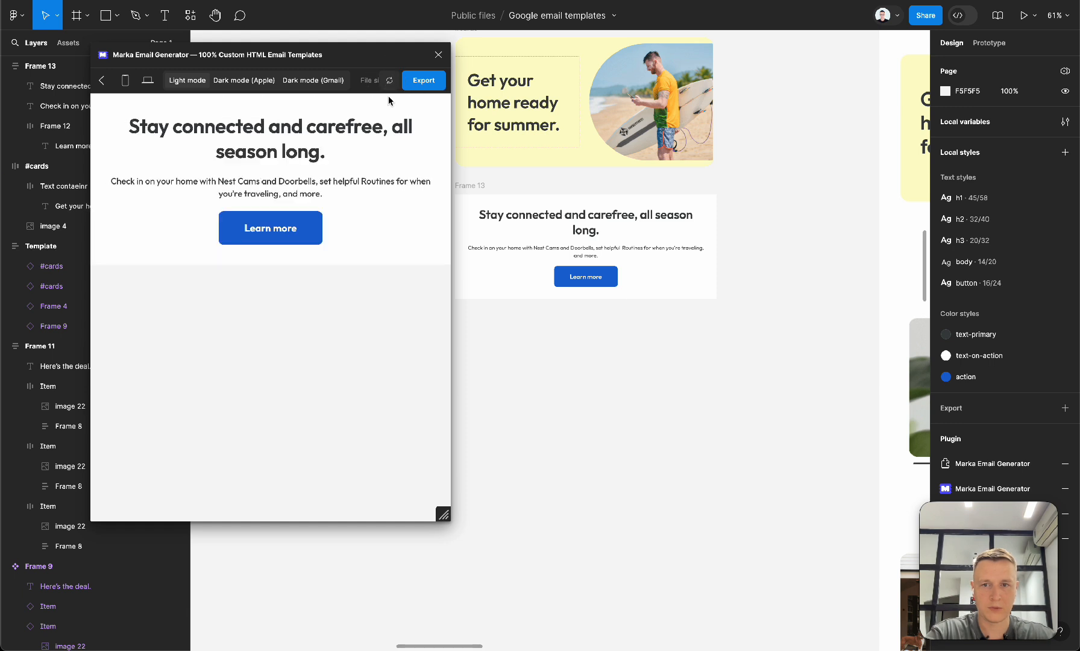
left_click_drag(446, 515, 335, 512)
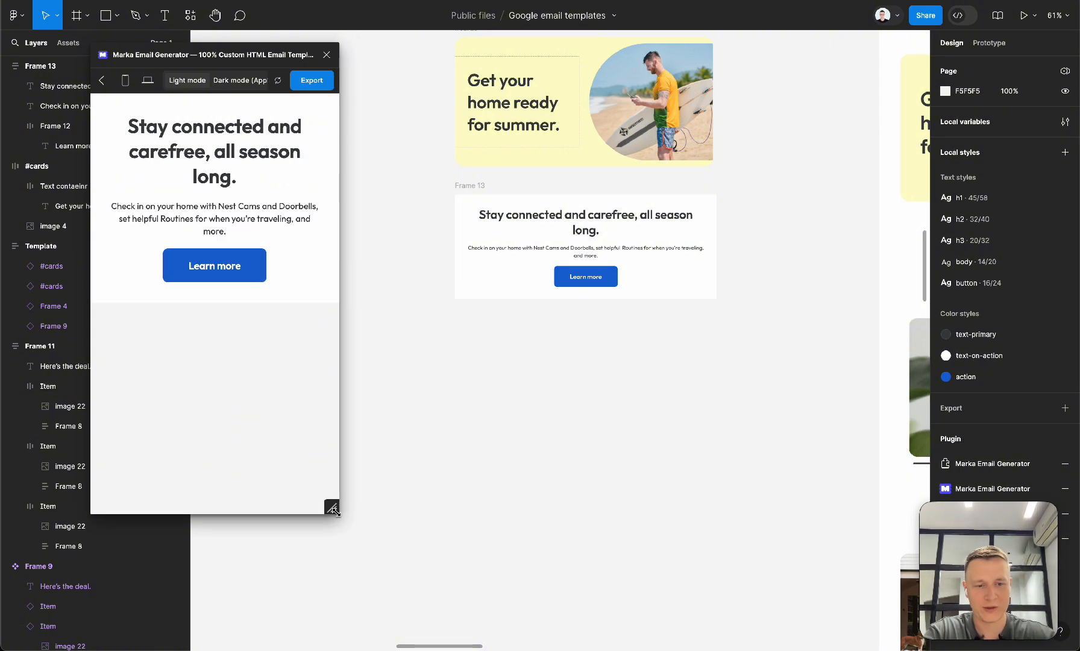
left_click_drag(336, 511, 468, 512)
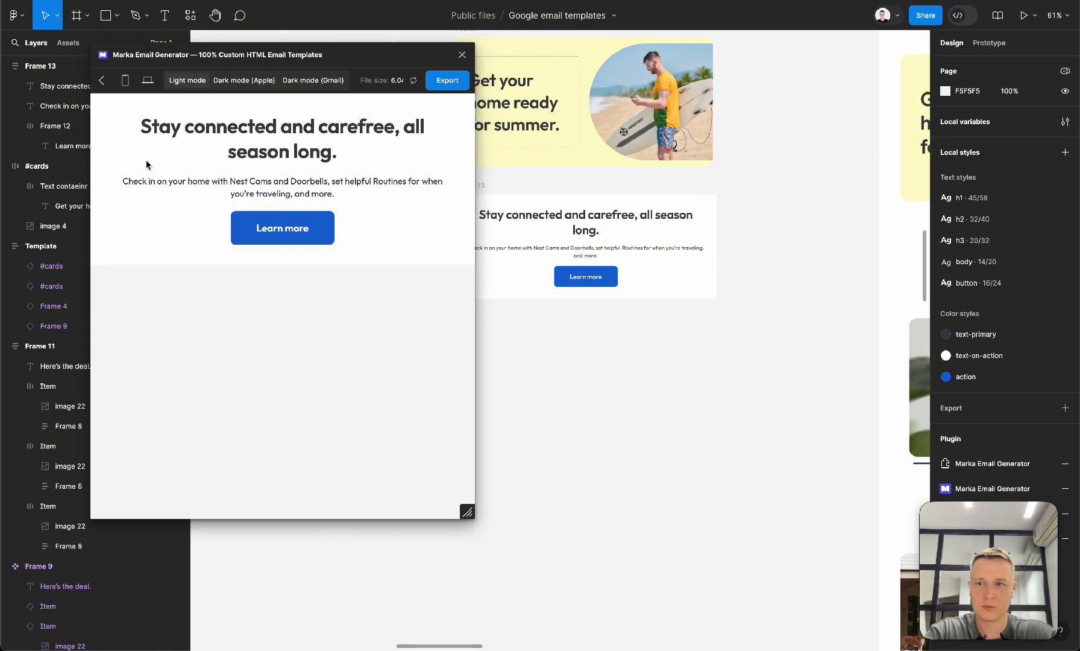
Leave the preview and examine the Learn more button frame's plugin properties and available frame types.
left_click(106, 88)
left_click(575, 277)
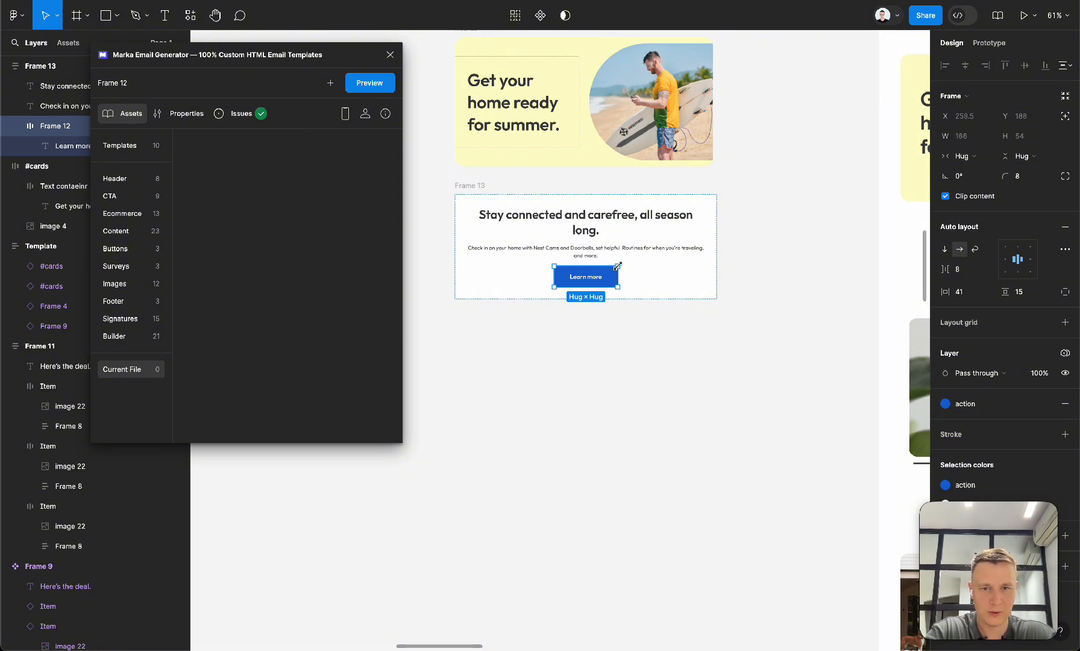
scroll(607, 349, "up", 5)
left_click(187, 114)
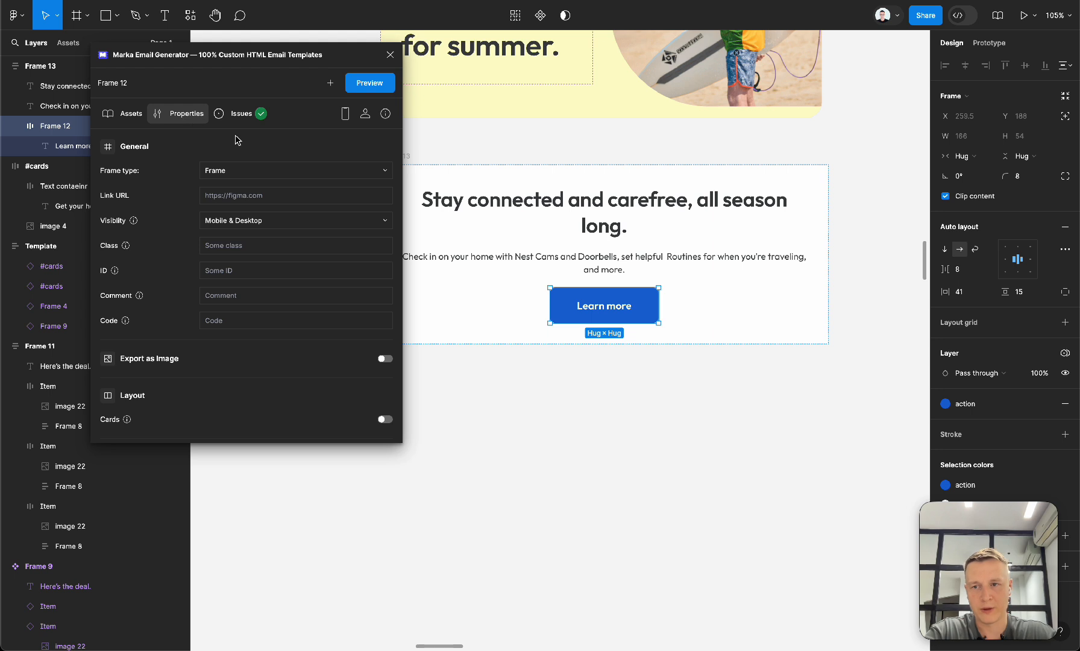
scroll(163, 323, "down", 3)
scroll(163, 323, "up", 3)
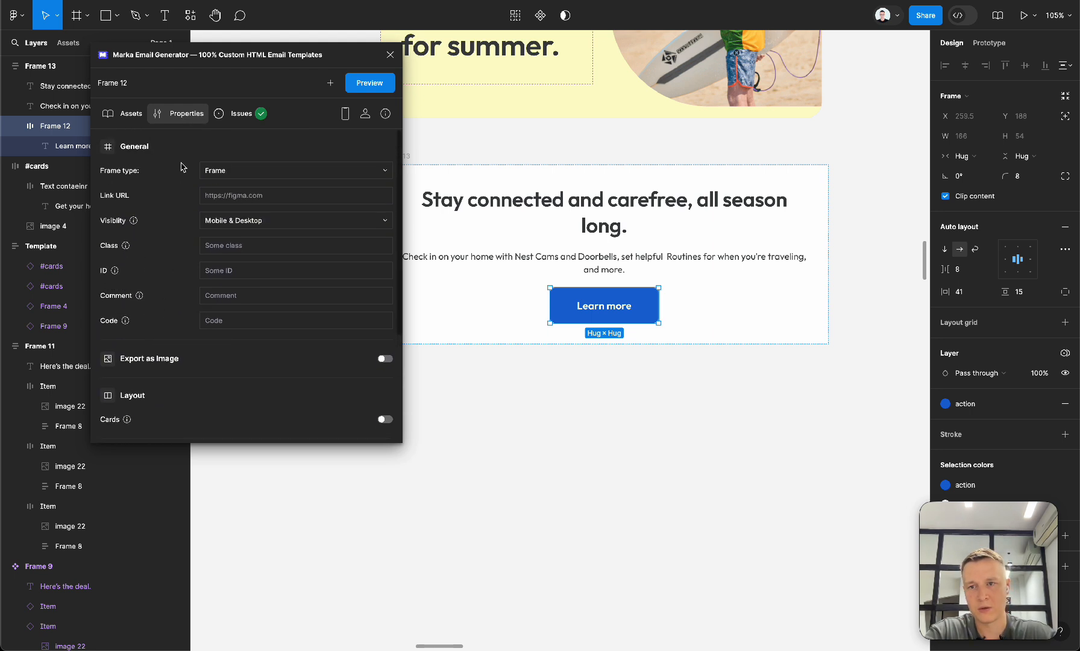
left_click(265, 172)
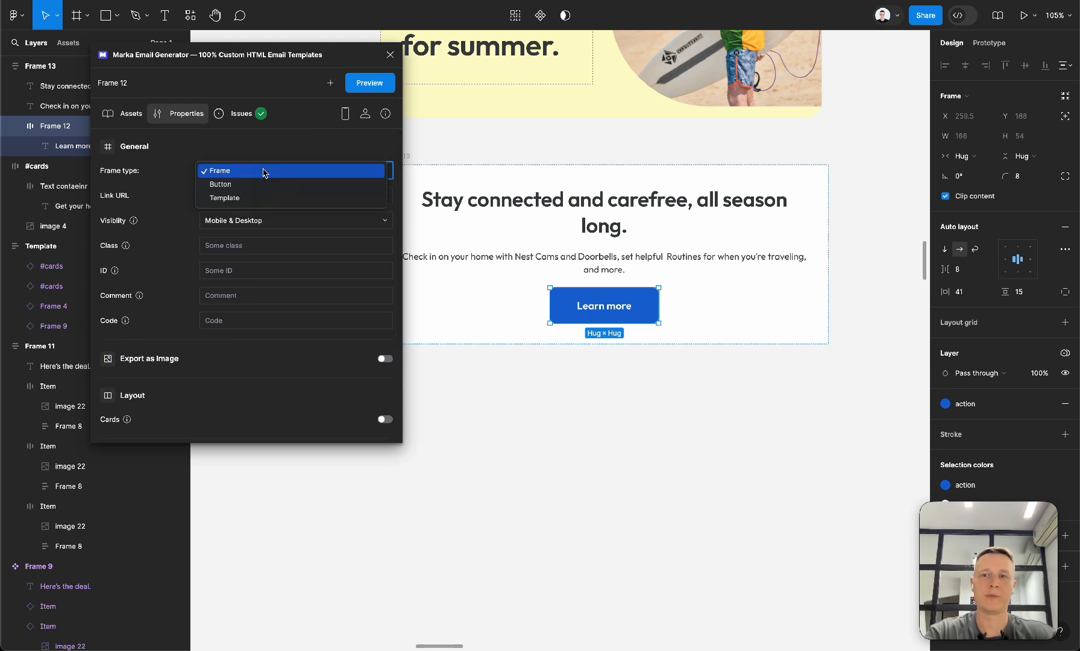
left_click(292, 143)
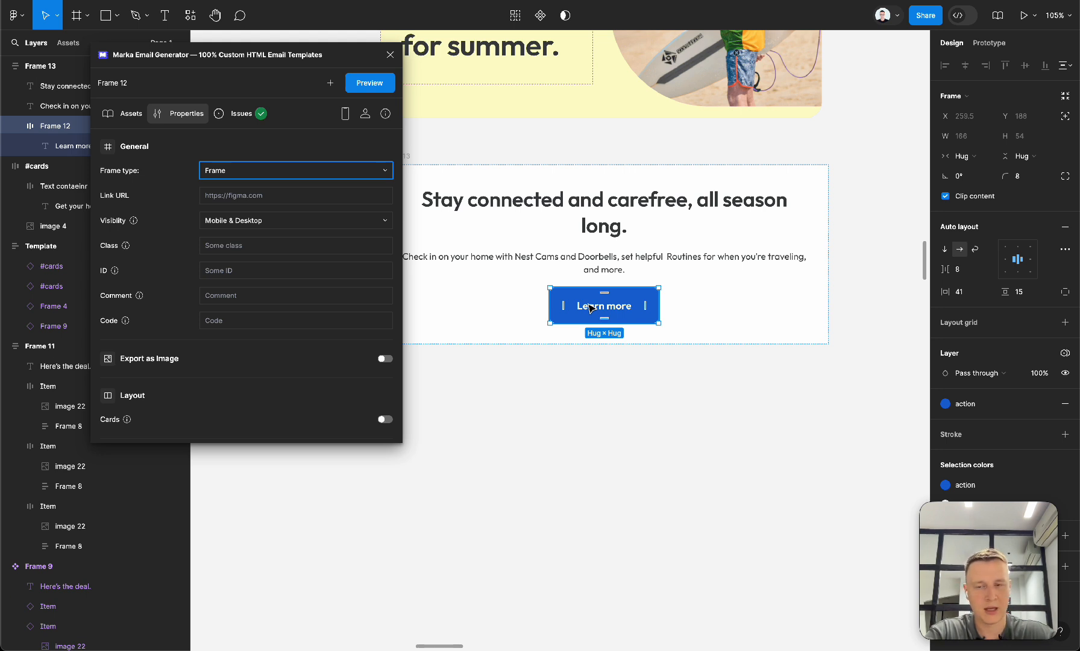
Try Template as the Learn more frame's type, then set the frame type to Button.
scroll(590, 308, "up", 4)
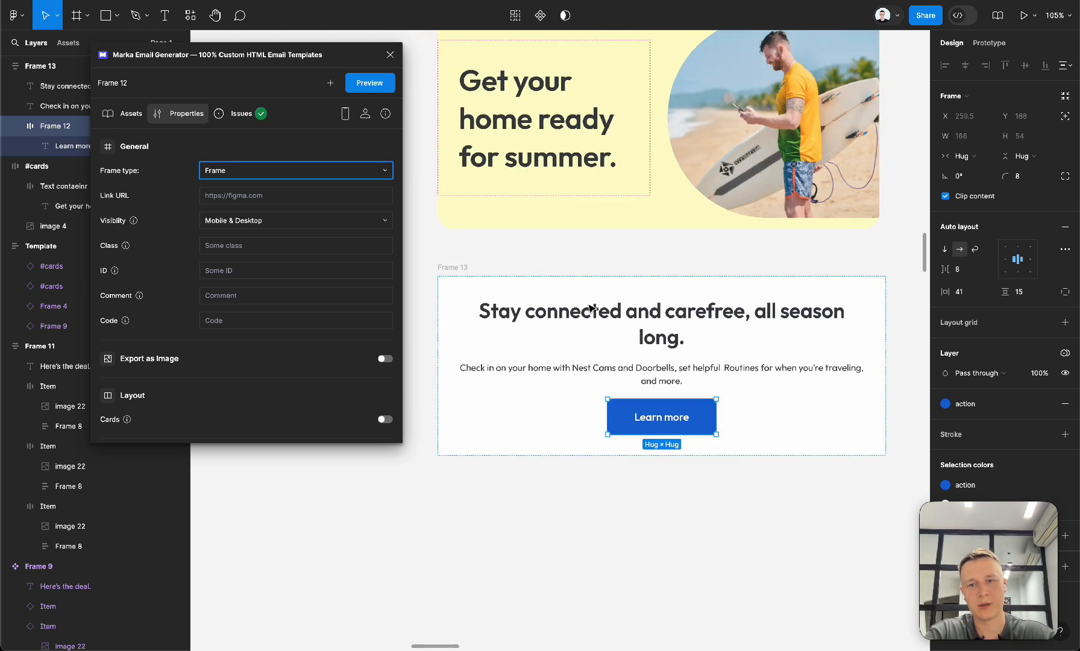
left_click(298, 169)
left_click(289, 198)
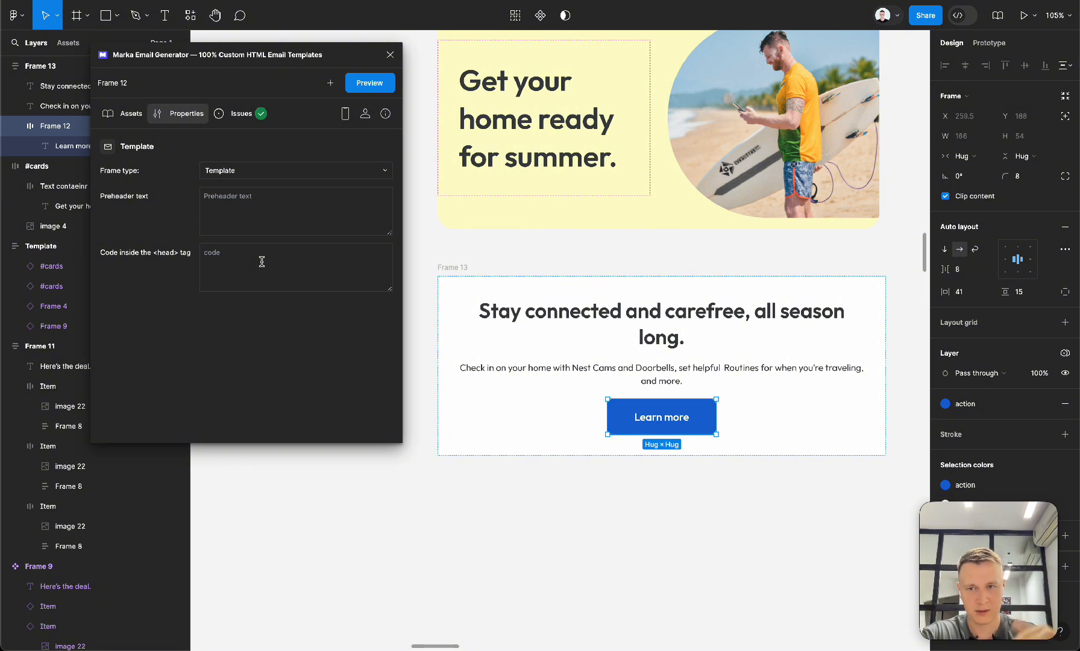
left_click(248, 174)
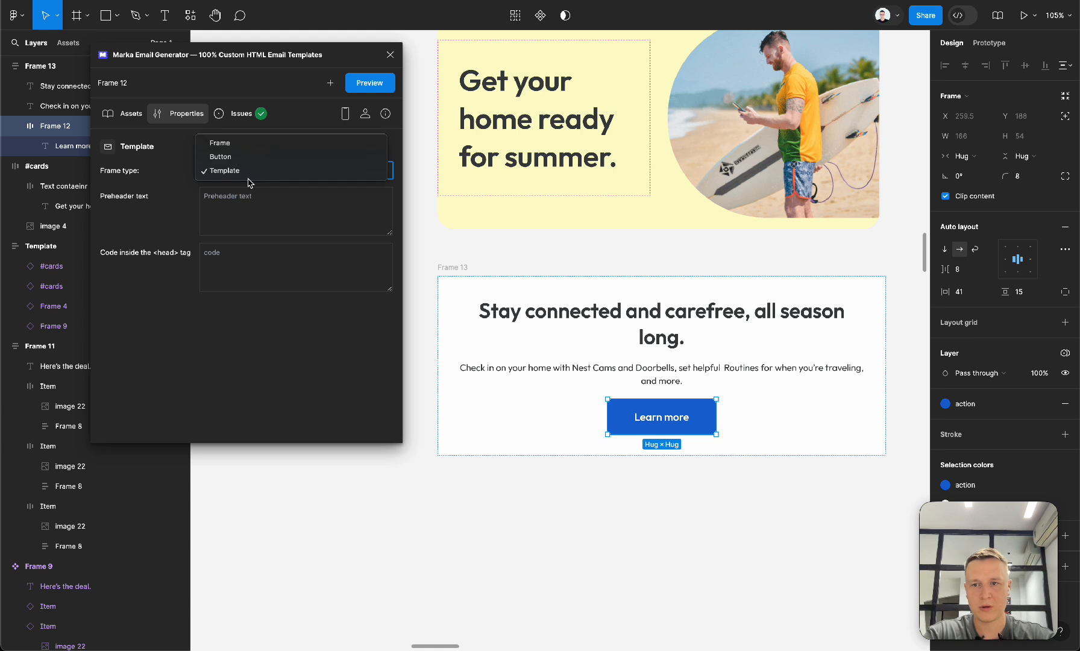
left_click(252, 158)
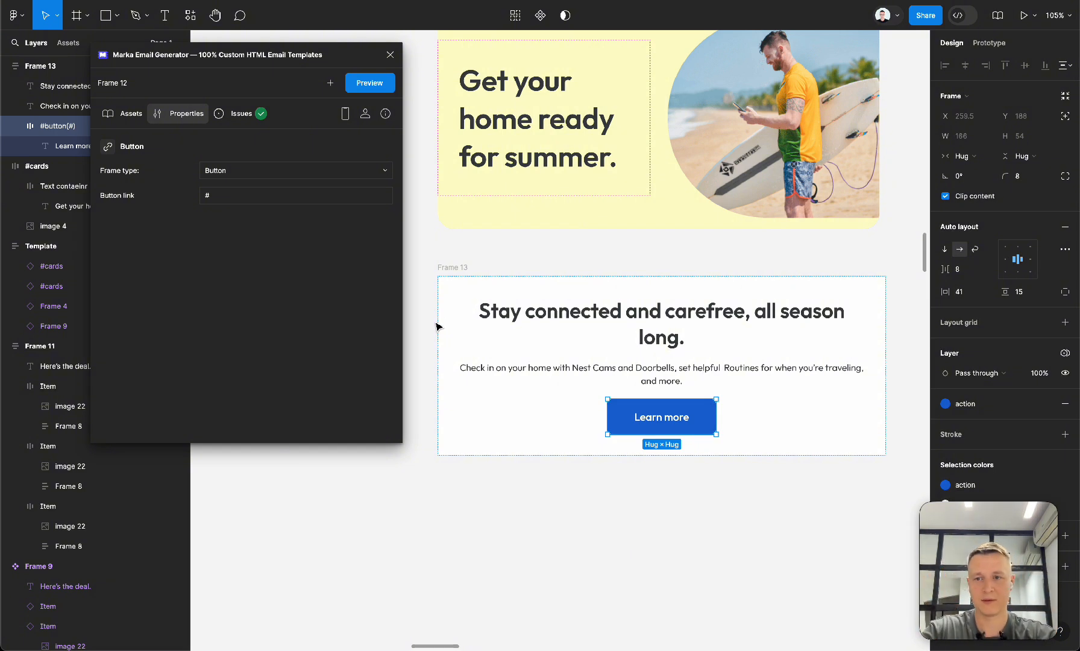
left_click(215, 198)
key("BackSpace")
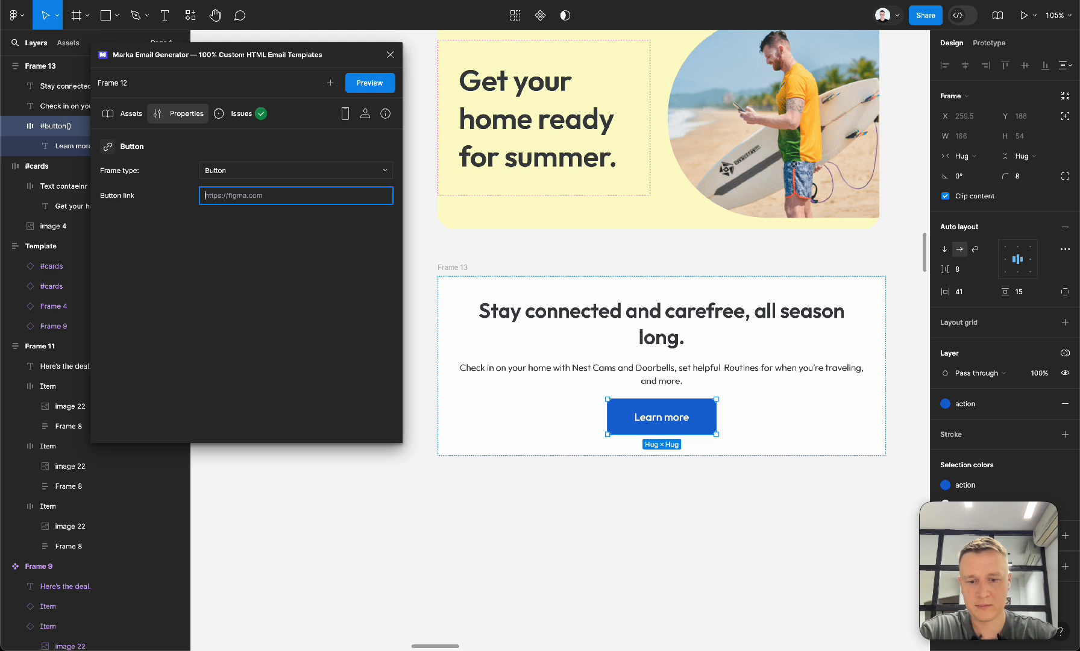
type("https:..f")
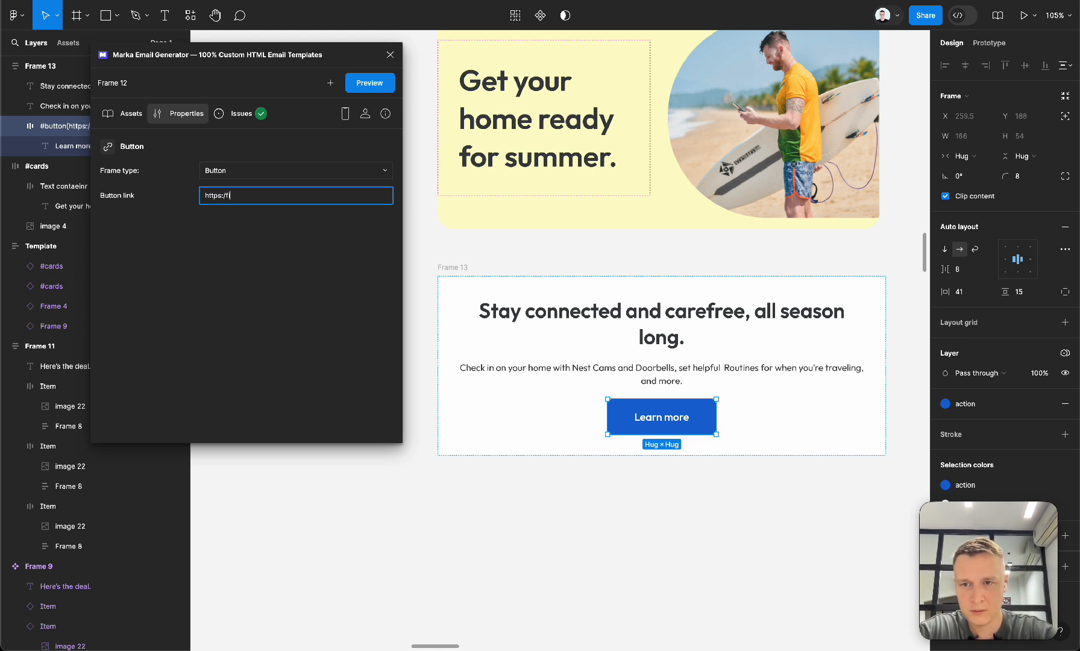
type("figma.com")
left_click(220, 244)
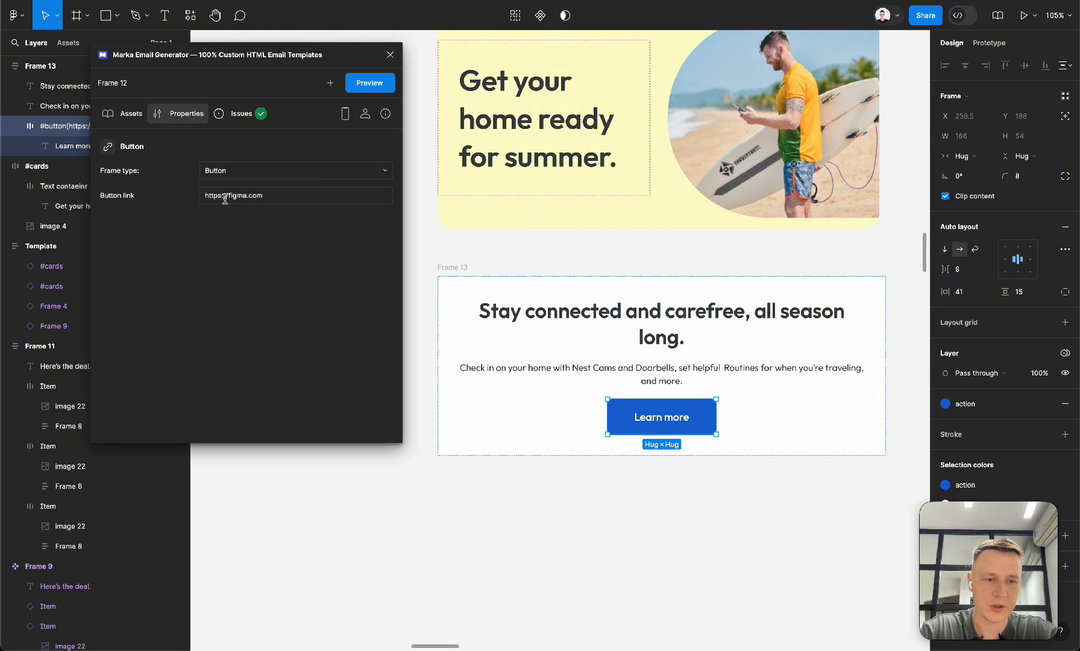
Preview the Stay connected section with its linked button as an email, then leave the preview and close the plugin.
left_click(457, 265)
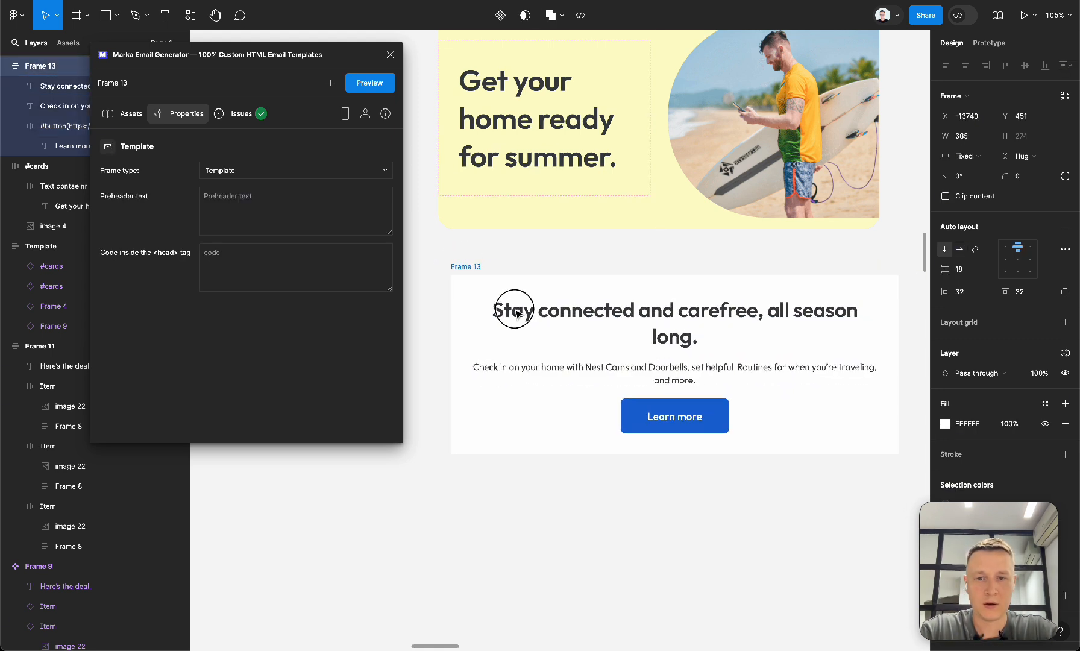
left_click_drag(532, 312, 515, 314)
left_click(369, 88)
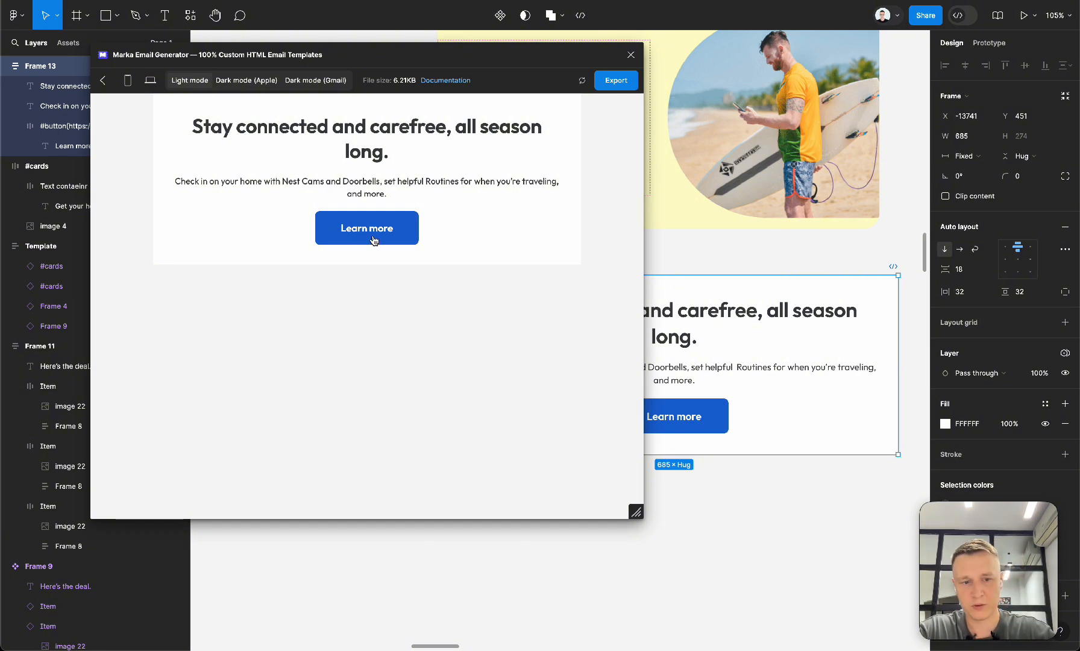
left_click(103, 81)
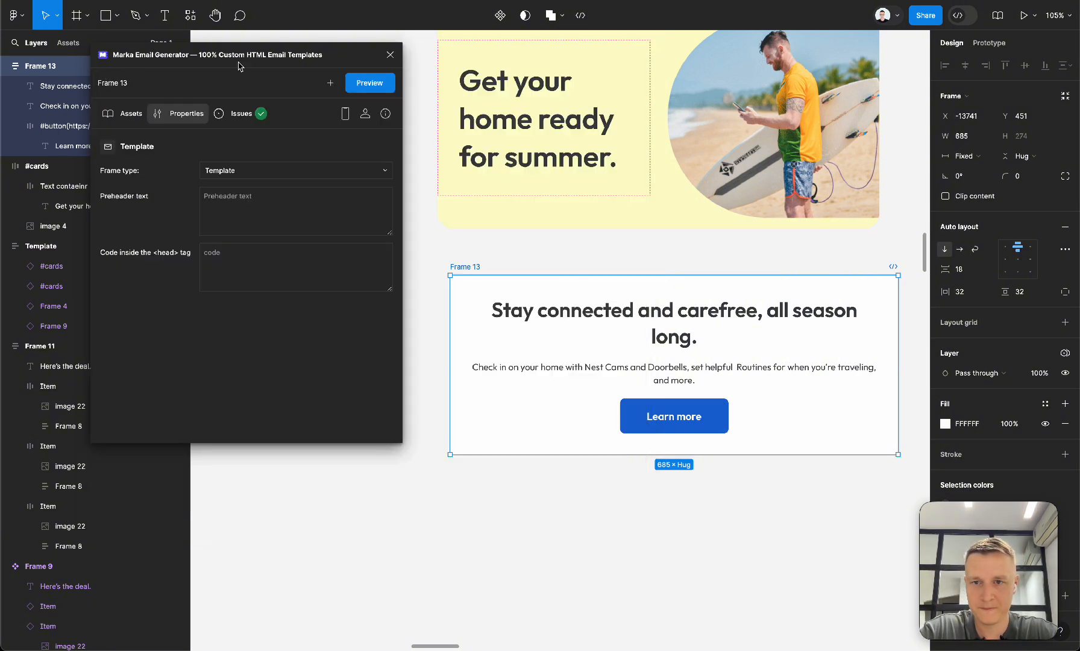
left_click(386, 47)
Move the Stay connected section closer beneath the yellow card and set its width to 720.
left_click_drag(506, 357, 488, 344)
left_click(965, 141)
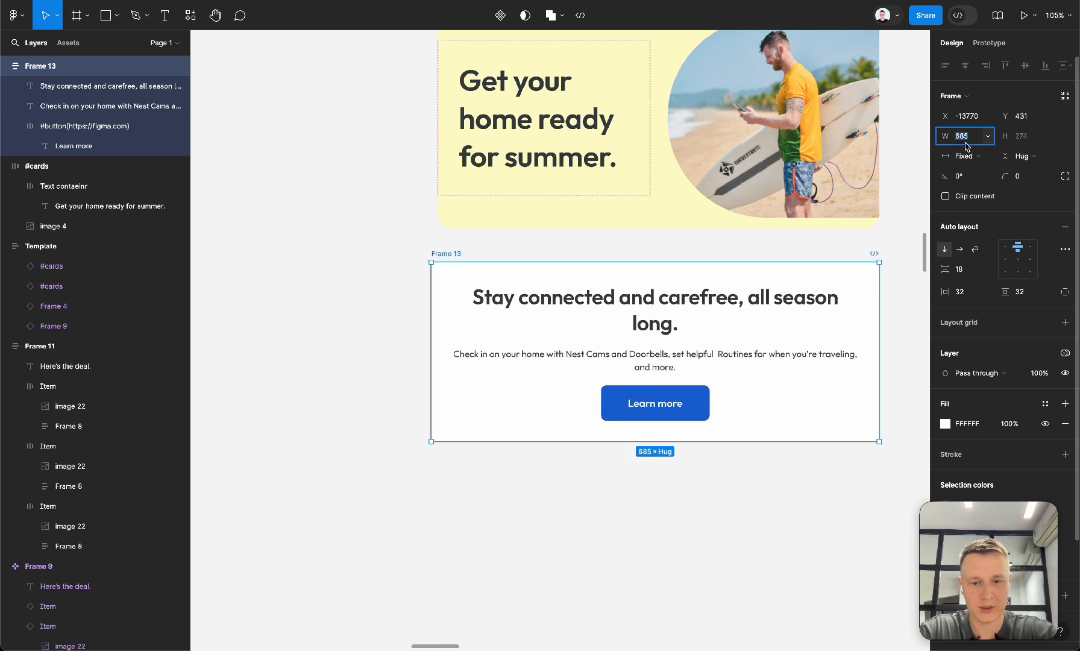
type("720")
key("Return")
left_click_drag(803, 304, 813, 312)
Place a copy of the thermostat GIF from the assets below the Stay connected section, aligned with its edges.
scroll(813, 311, "down", 5)
scroll(815, 311, "right", 8)
scroll(815, 311, "left", 3)
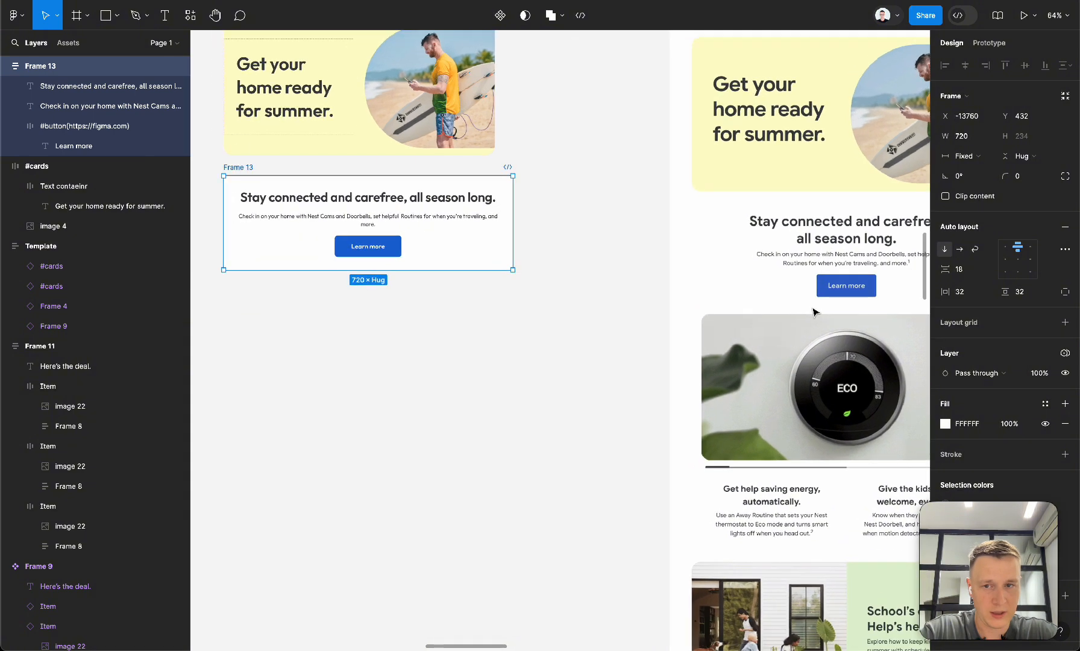
scroll(614, 291, "right", 5)
scroll(613, 291, "down", 2)
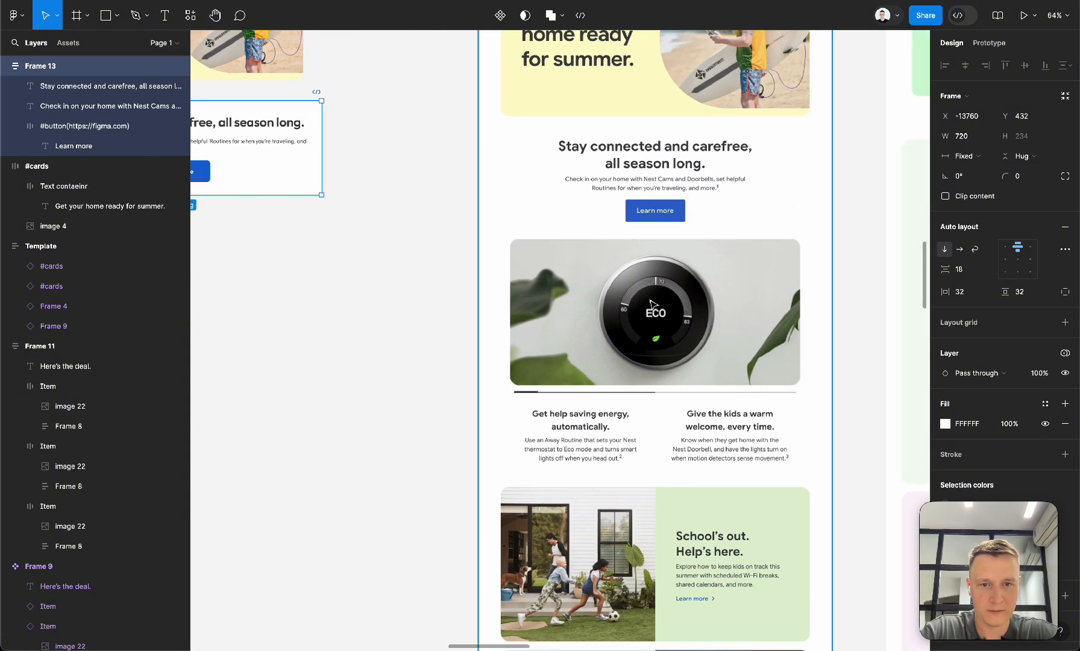
scroll(652, 304, "down", 3)
scroll(651, 303, "left", 10)
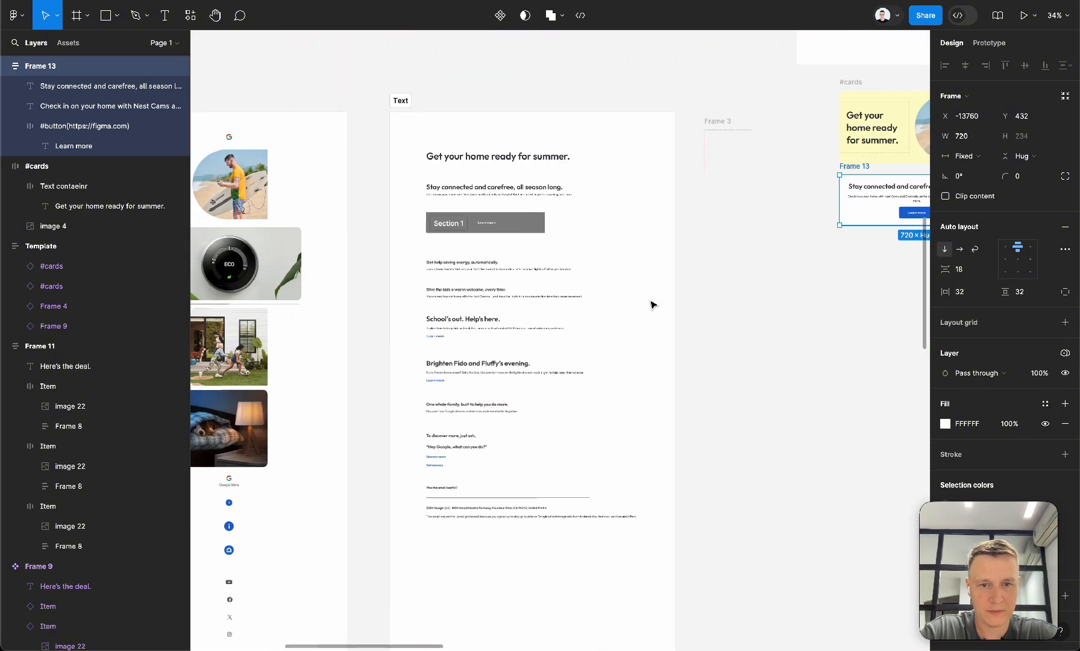
left_click(347, 257)
scroll(347, 257, "down", 3)
left_click_drag(349, 260, 786, 272)
scroll(782, 278, "up", 3)
scroll(786, 272, "right", 4)
scroll(787, 272, "up", 3)
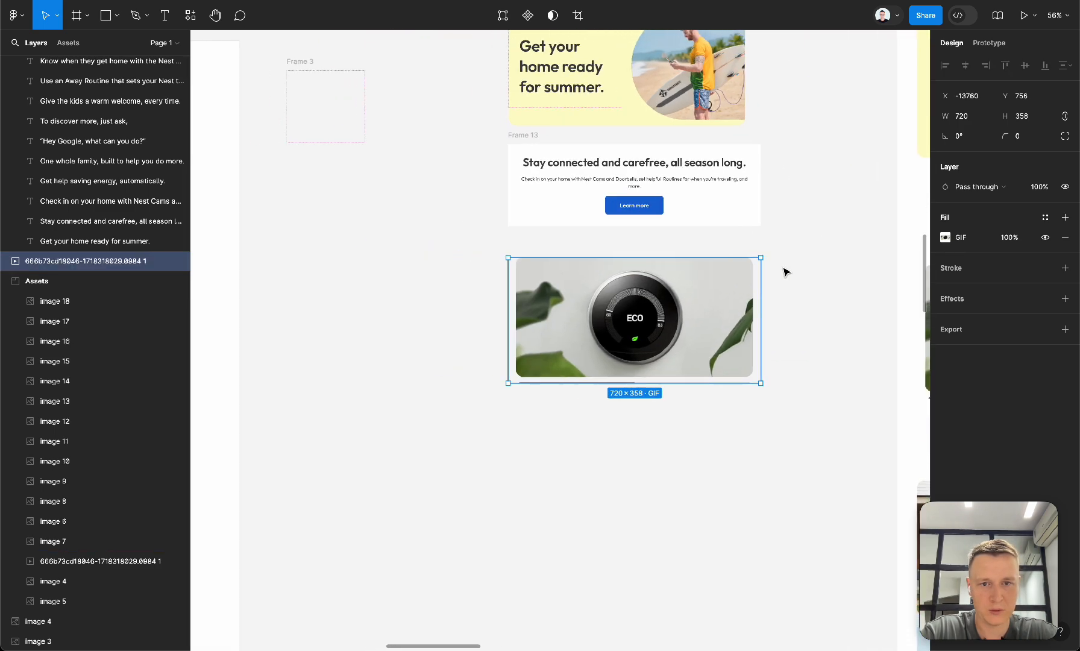
Inspect the thermostat GIF's fill and its animation preview, then close the fill settings.
left_click(946, 237)
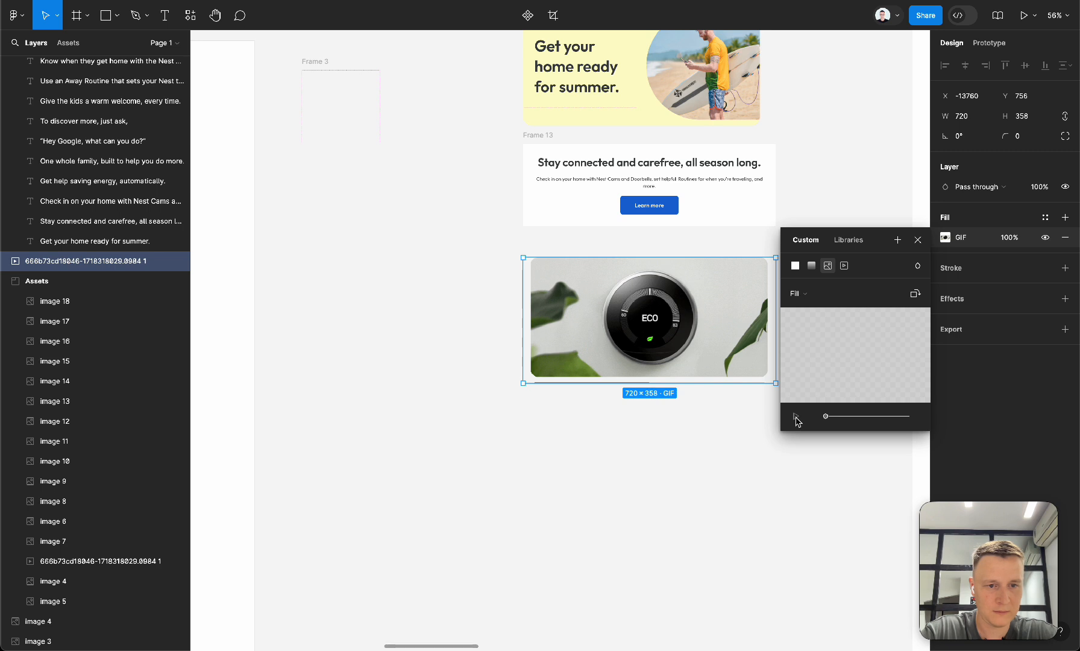
left_click_drag(824, 415, 889, 417)
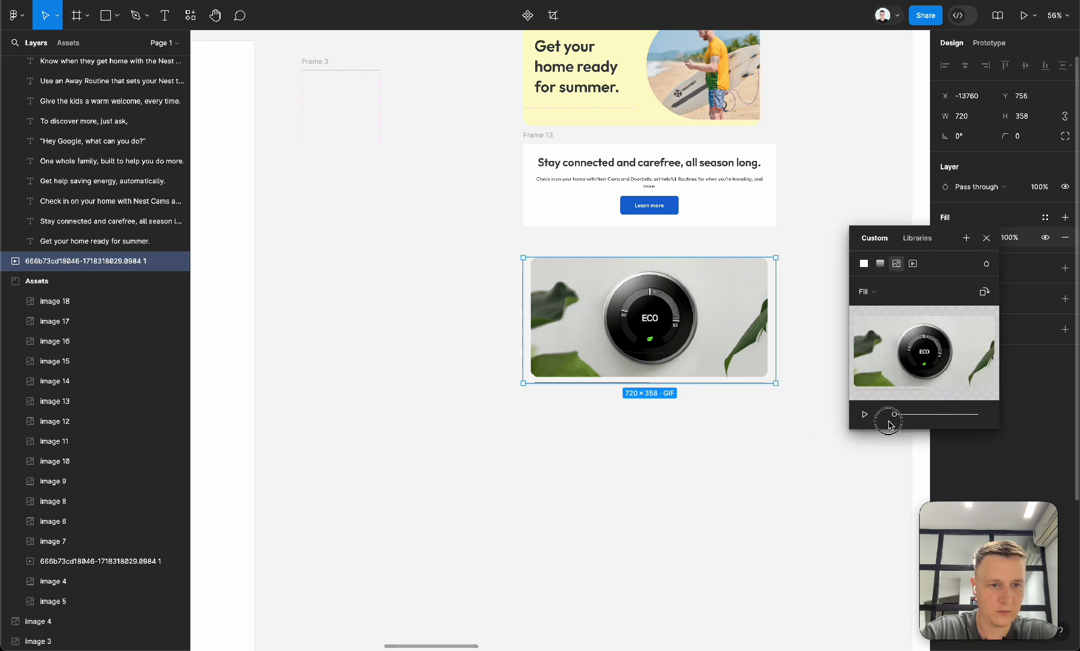
left_click(986, 238)
left_click(721, 516)
Wrap the thermostat GIF in an auto layout frame with item spacing and horizontal and vertical padding all set to 0.
left_click_drag(714, 350, 720, 346)
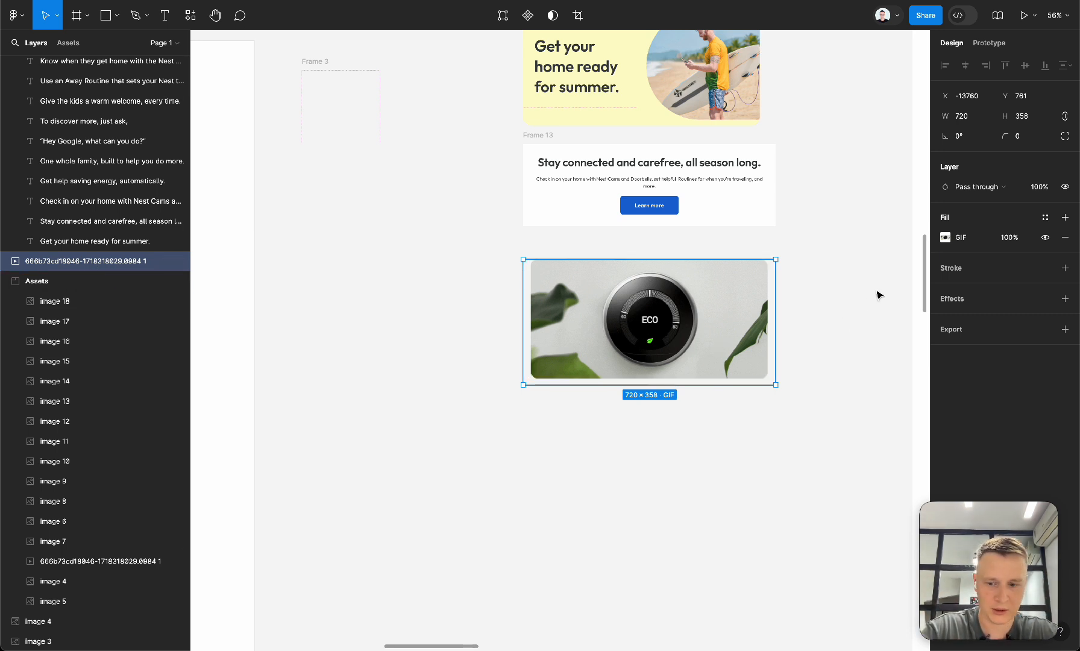
key("shift+a")
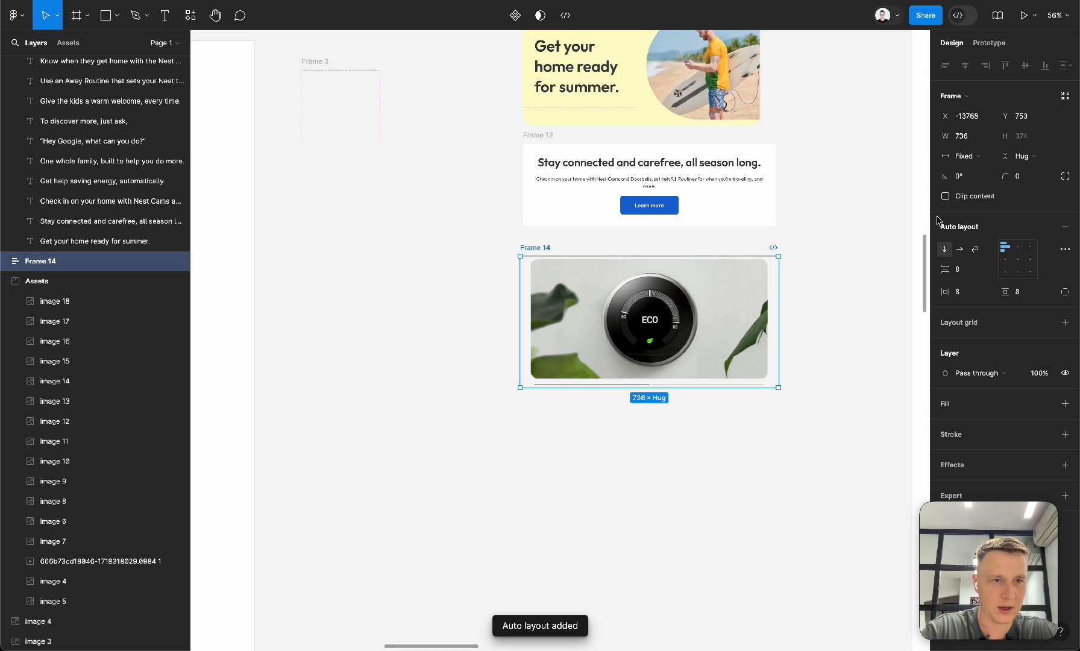
left_click(959, 269)
type("0")
key("Tab")
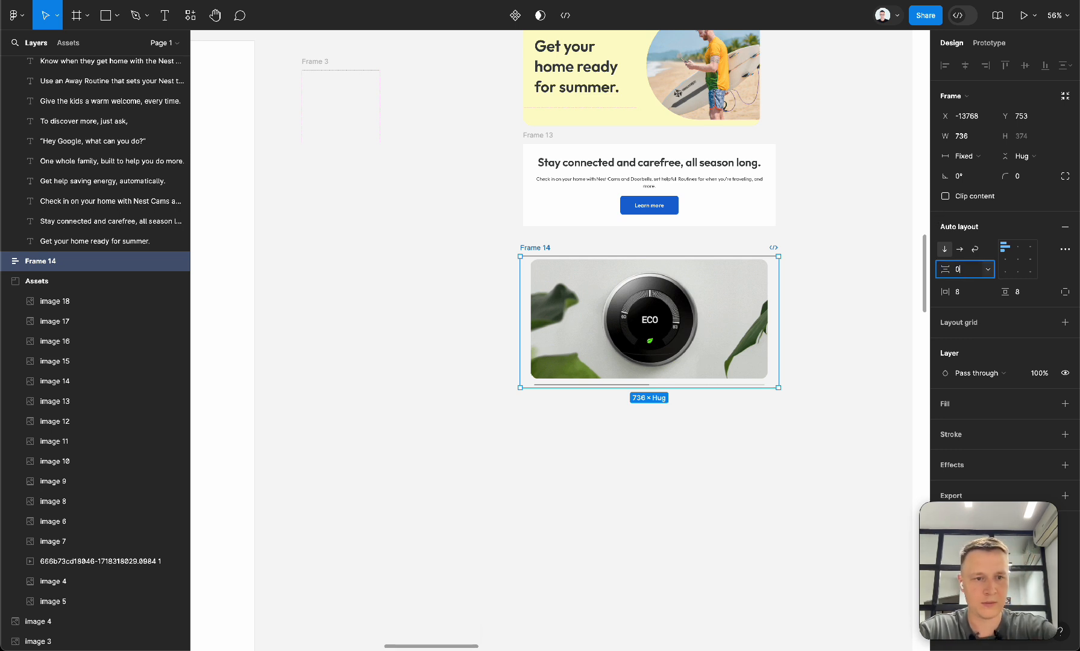
type("0")
key("Tab")
type("0")
key("Tab")
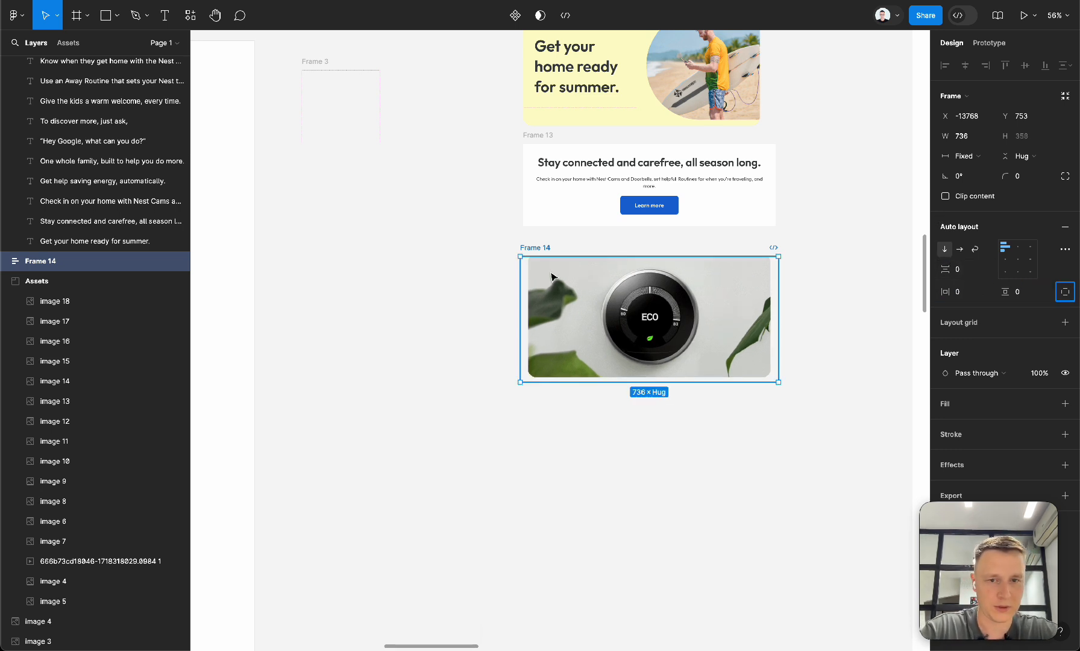
Nudge the thermostat frame slightly up and left, and check the sizing of the GIF inside it.
mouse_move(537, 245)
left_mouse_down()
mouse_move(546, 242)
mouse_move(533, 242)
left_mouse_up()
key("Return")
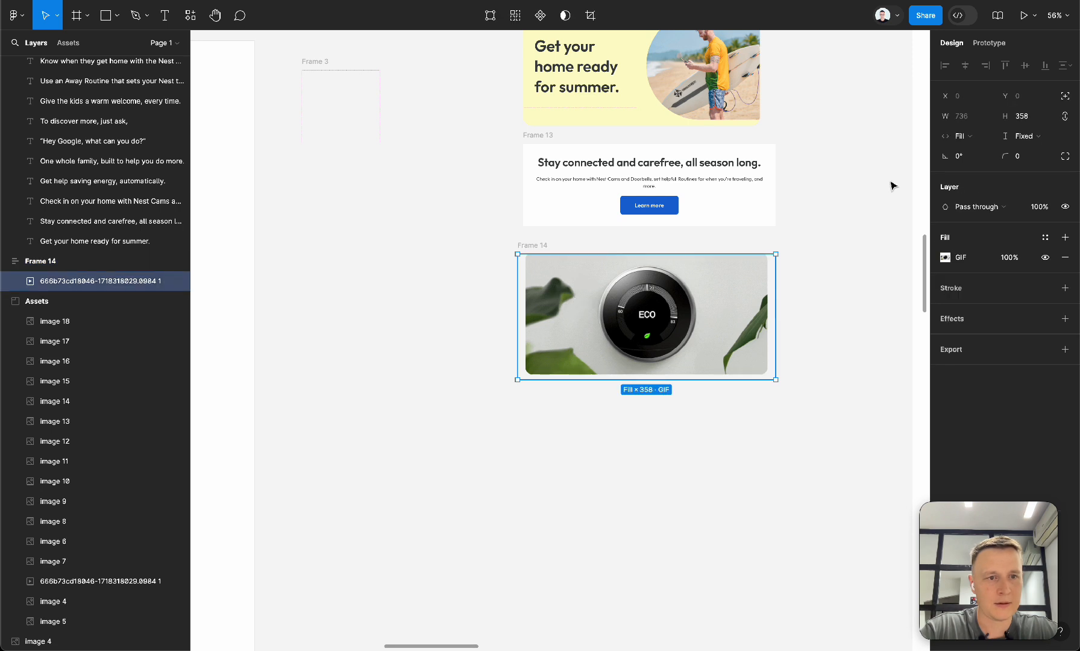
left_click(477, 256)
left_click(533, 244)
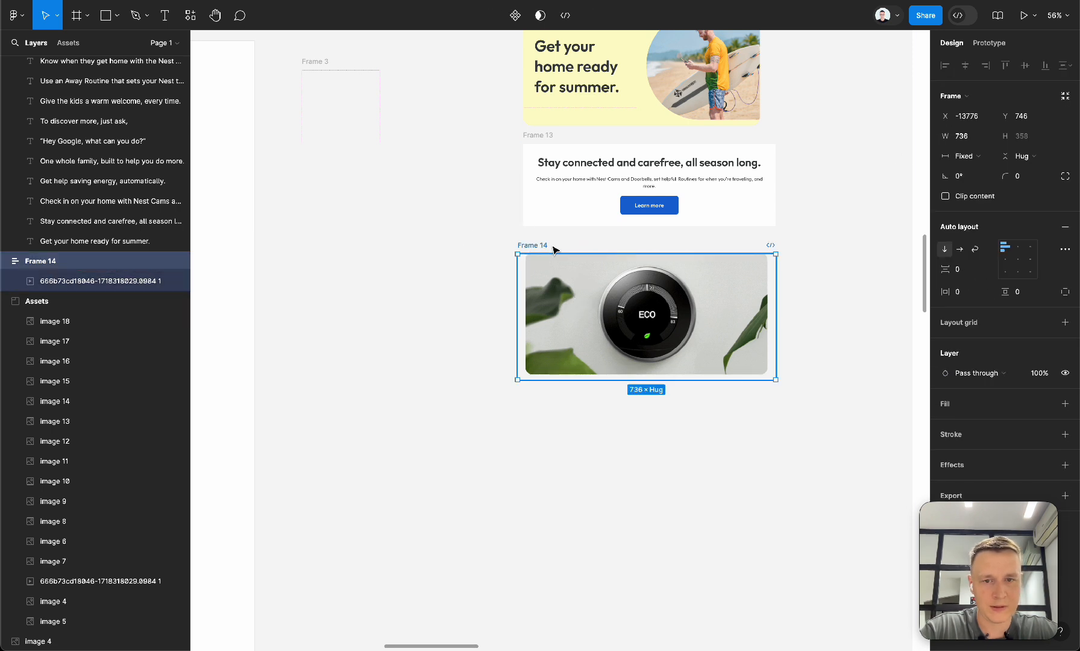
Preview the thermostat frame in Marka Email Generator, close the plugin and move the frame up closer to the text section.
left_click(832, 539)
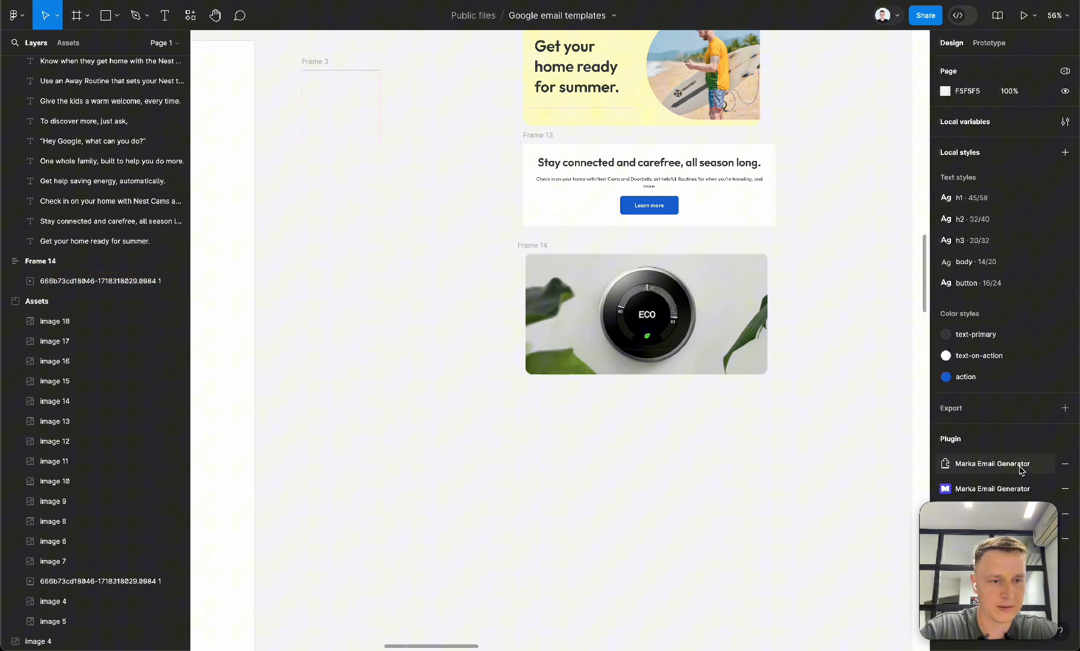
left_click(988, 487)
left_click(603, 226)
left_click(370, 83)
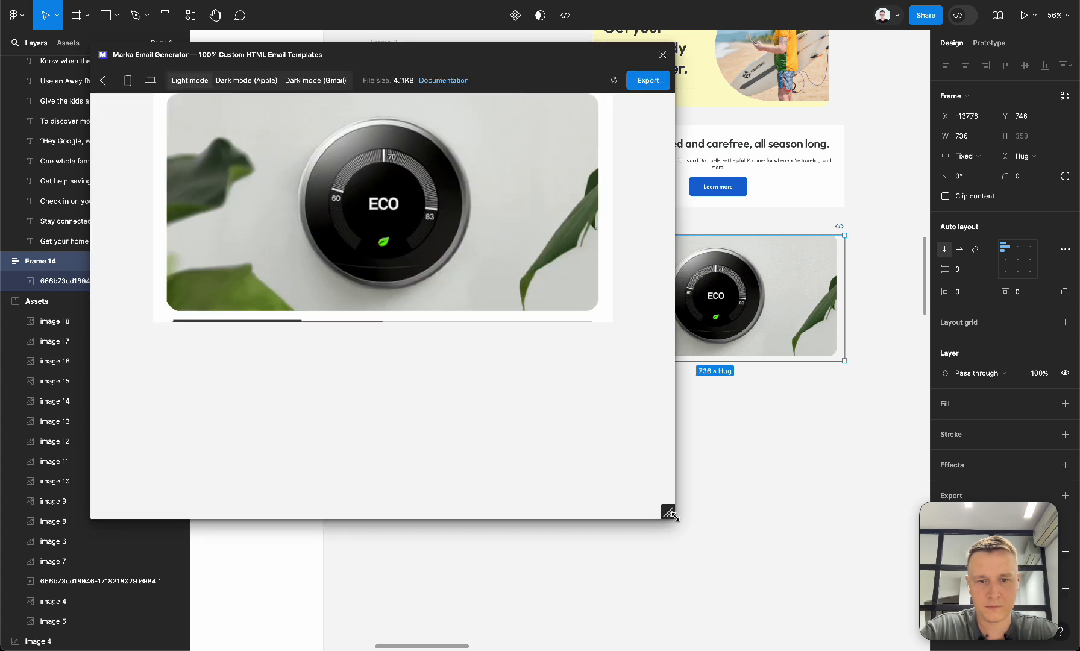
mouse_move(670, 514)
left_mouse_down()
mouse_move(388, 513)
mouse_move(681, 513)
left_mouse_up()
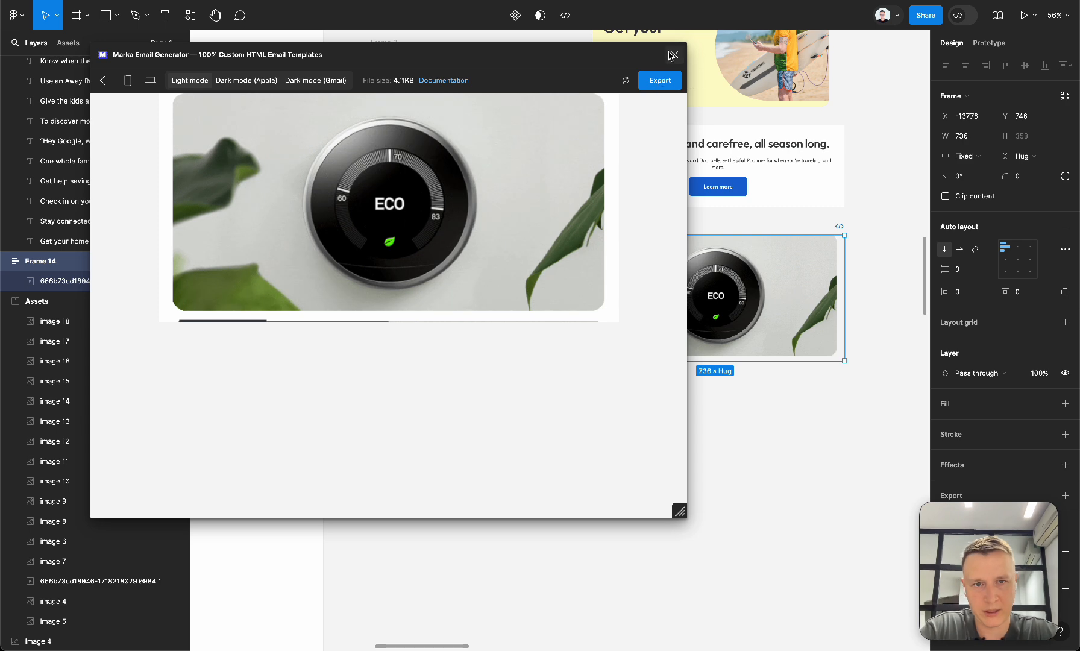
left_click(675, 54)
left_click_drag(680, 280, 680, 284)
Duplicate the Stay connected section below the thermostat frame and remove the Learn more button from the copy.
scroll(679, 284, "right", 9)
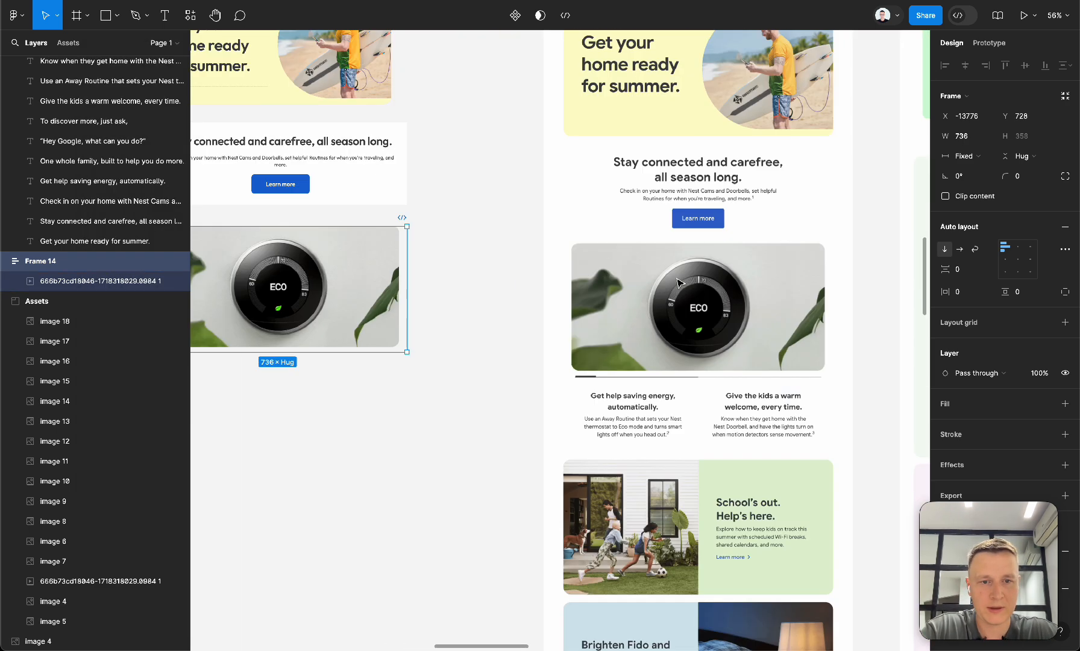
scroll(509, 363, "up", 5, "ctrl")
scroll(511, 363, "down", 1)
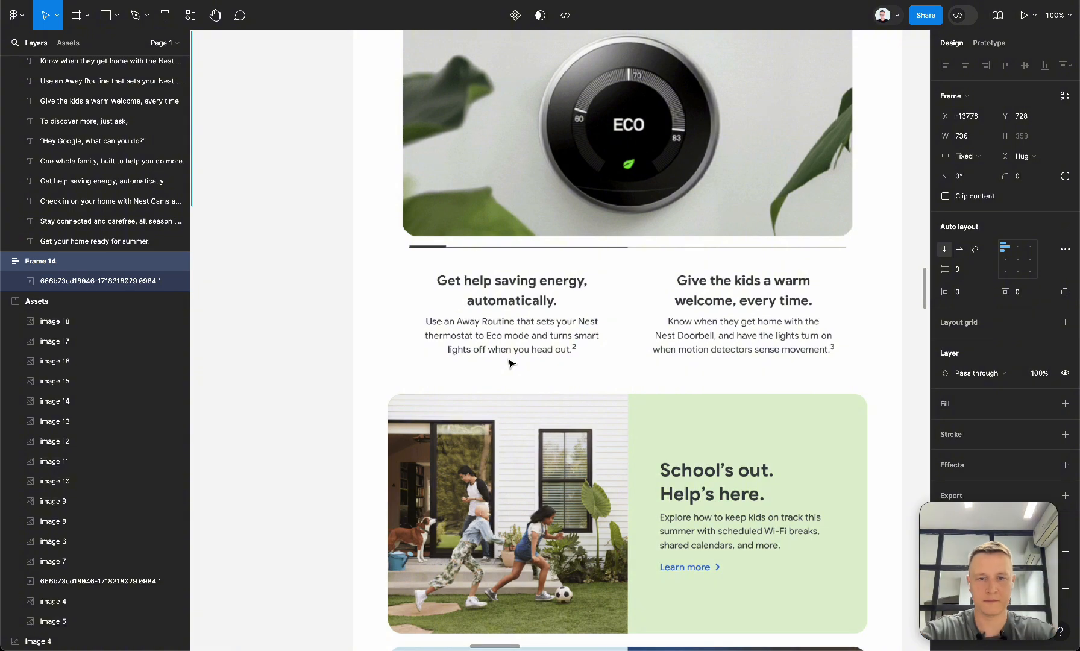
scroll(509, 363, "down", 3, "ctrl")
scroll(509, 363, "left", 5)
scroll(510, 363, "left", 5)
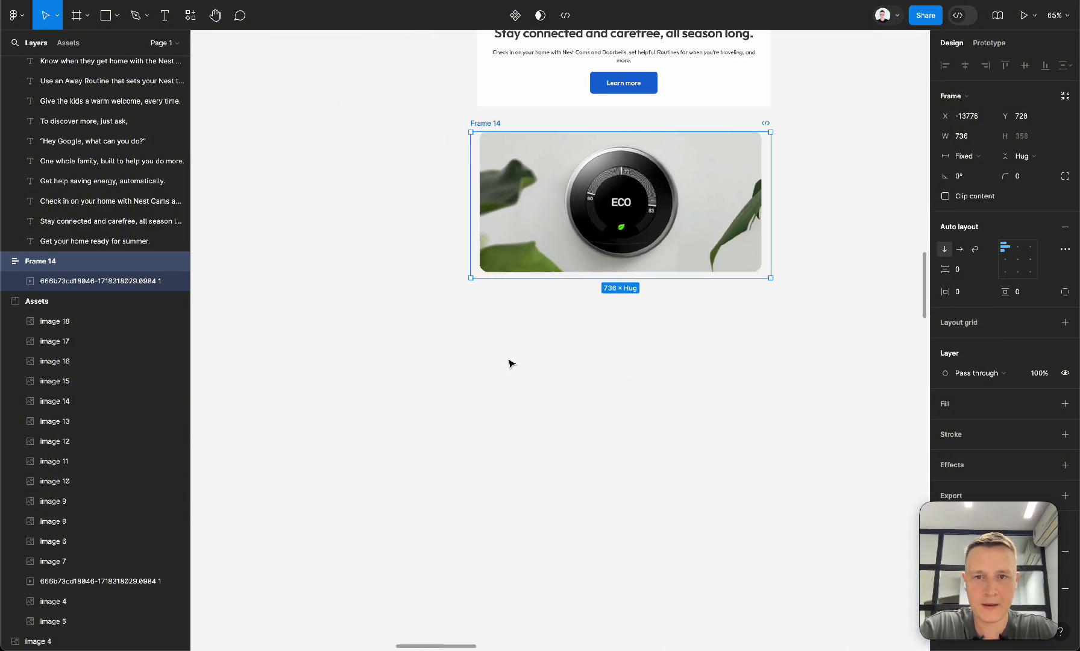
scroll(509, 363, "down", 2, "ctrl")
scroll(510, 364, "right", 2)
scroll(510, 365, "right", 2)
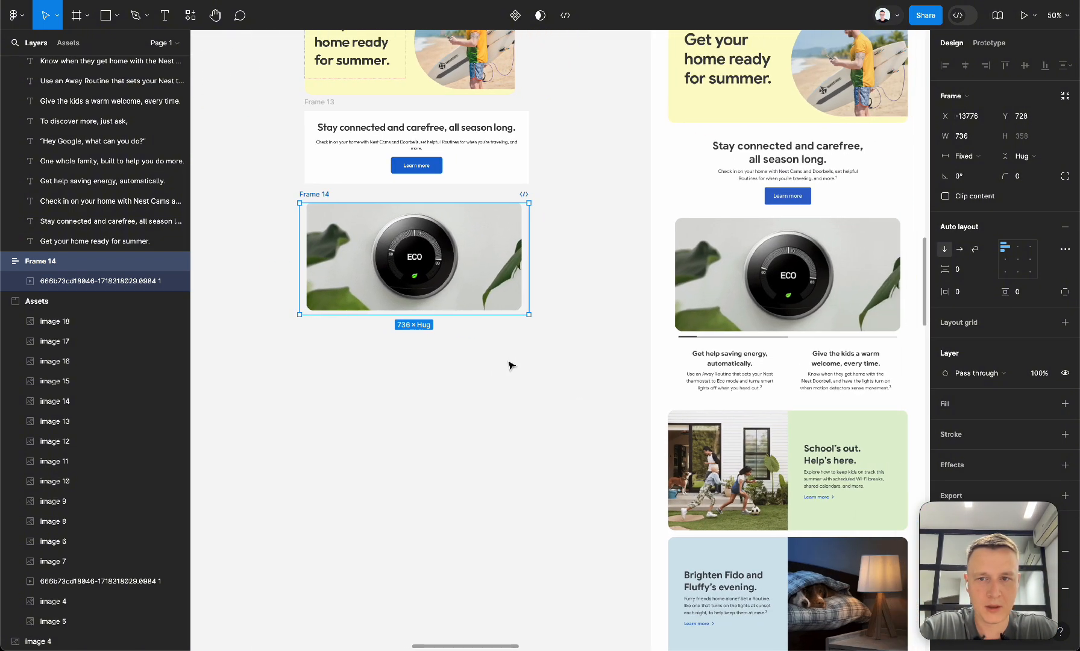
left_click_drag(323, 114, 331, 353, "alt")
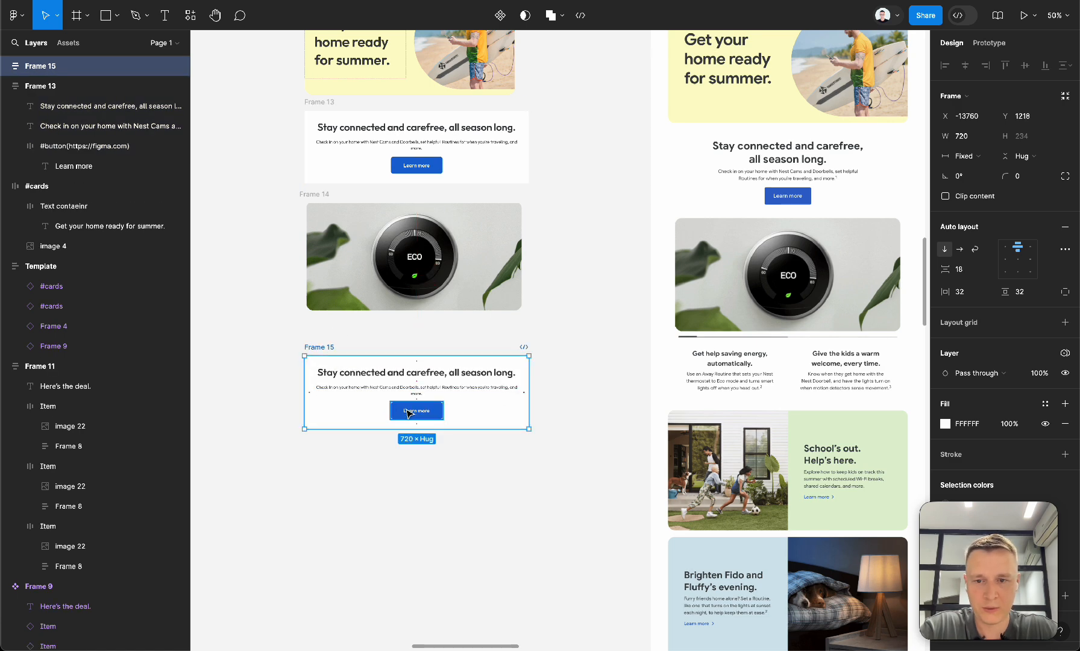
key("Escape")
Replace the copied section's texts with the "Get help saving energy, automatically." heading and its Away Routine paragraph from the Text frame.
scroll(408, 415, "right", 10)
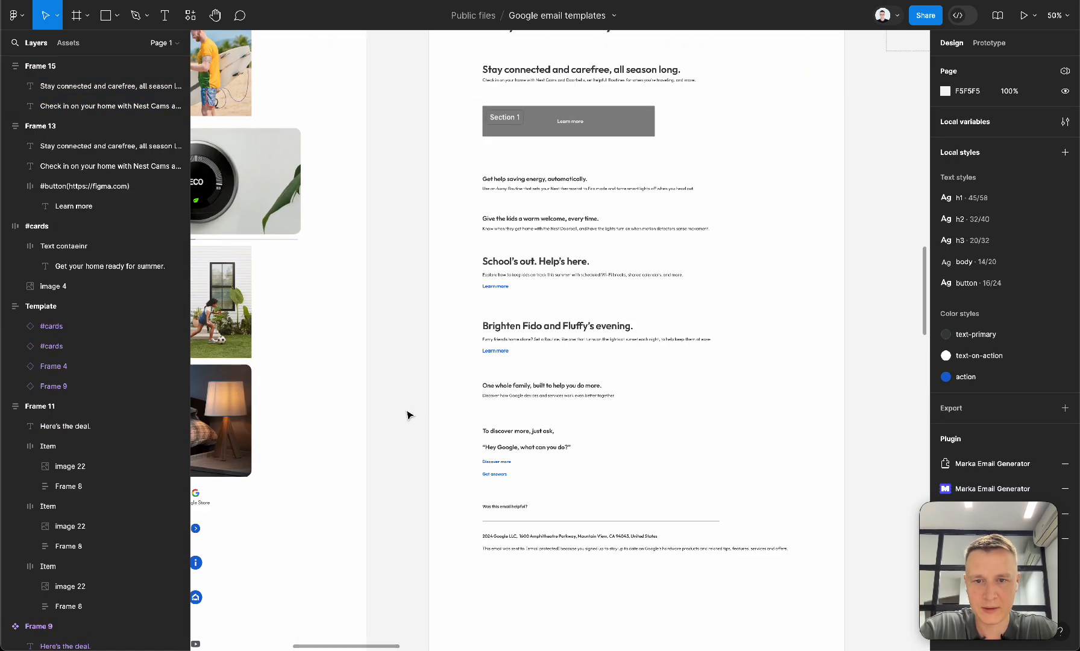
left_click_drag(448, 197, 605, 164)
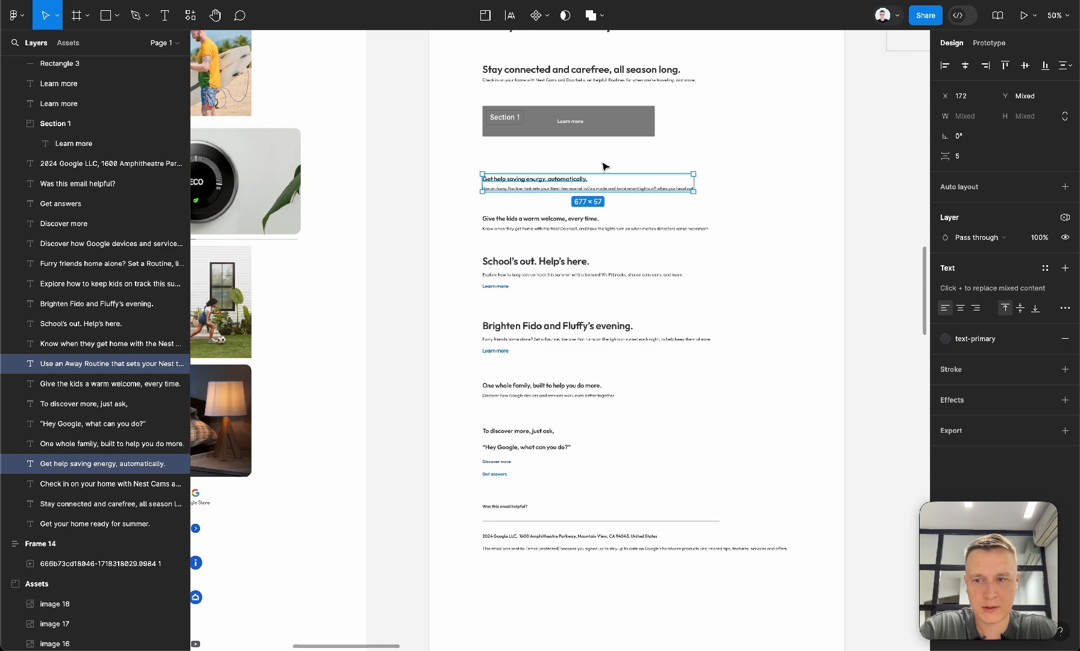
left_click(461, 192)
left_click_drag(461, 193, 542, 149)
scroll(526, 173, "left", 10)
left_click(568, 327)
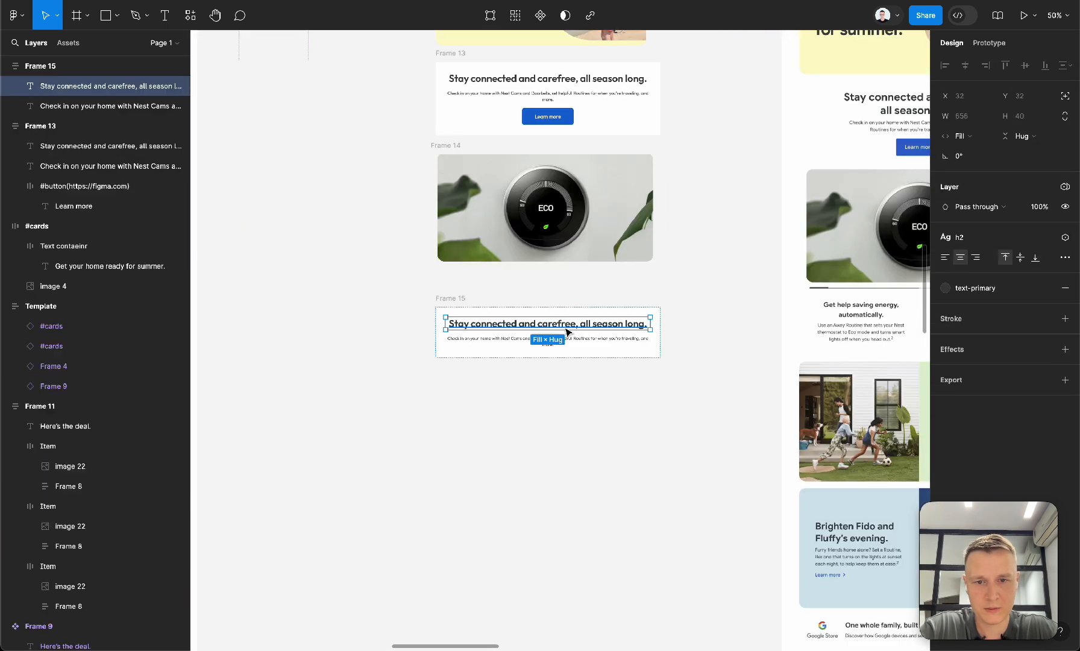
left_click(550, 346, "shift")
key("Delete")
key("ctrl+v")
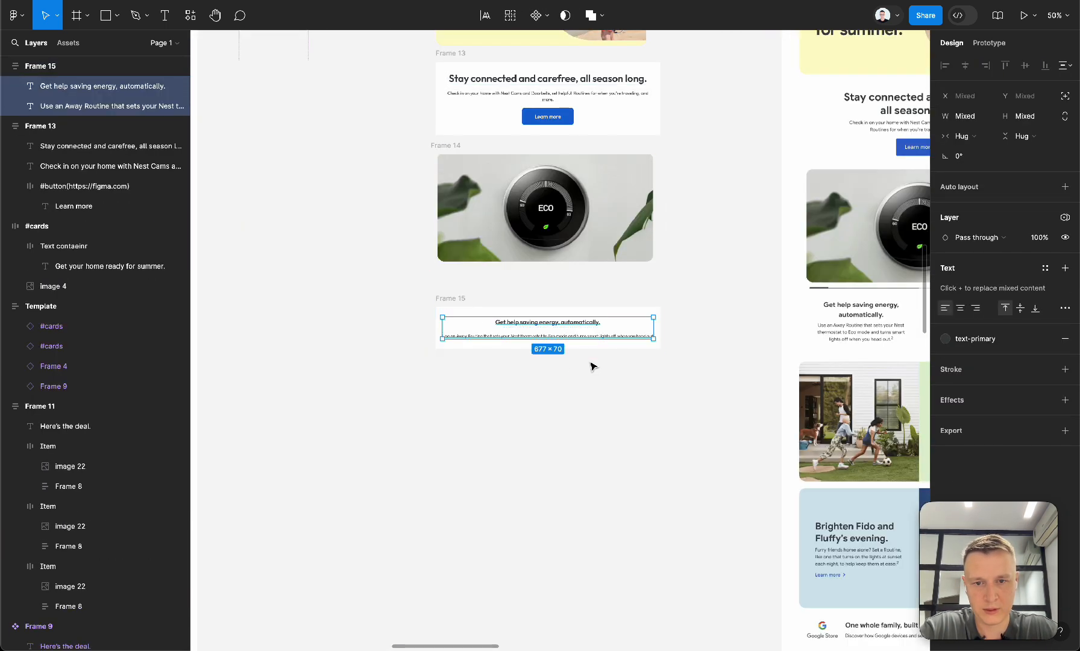
Wrap the "Get help saving energy, automatically." heading and its paragraph in an auto layout frame and duplicate that frame.
scroll(573, 362, "right", 5)
scroll(643, 304, "left", 3)
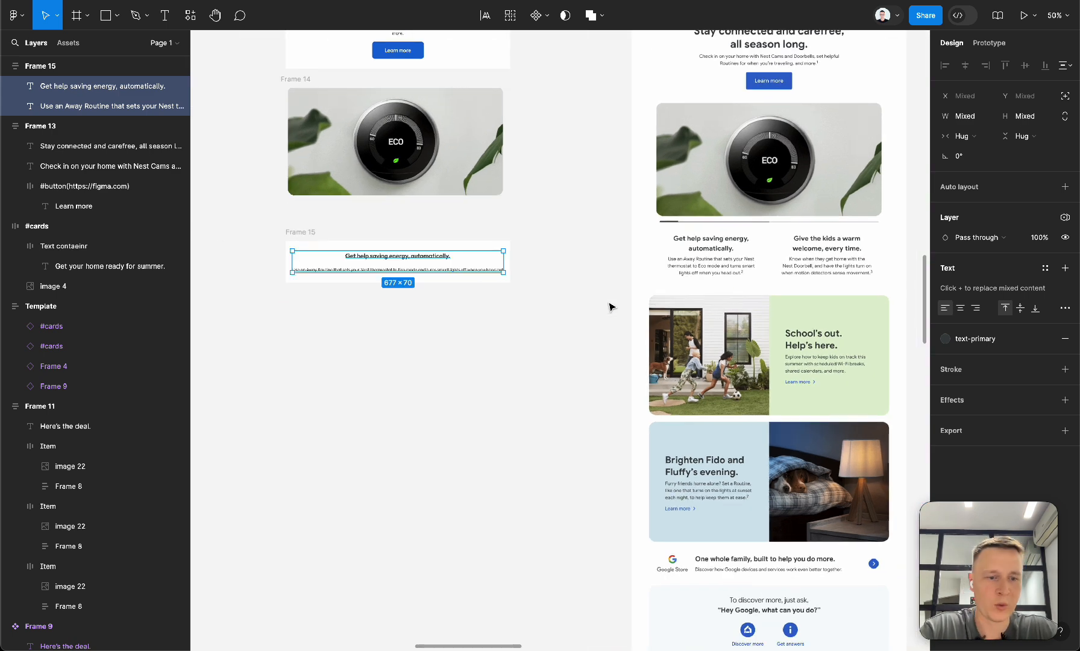
scroll(610, 307, "right", 2)
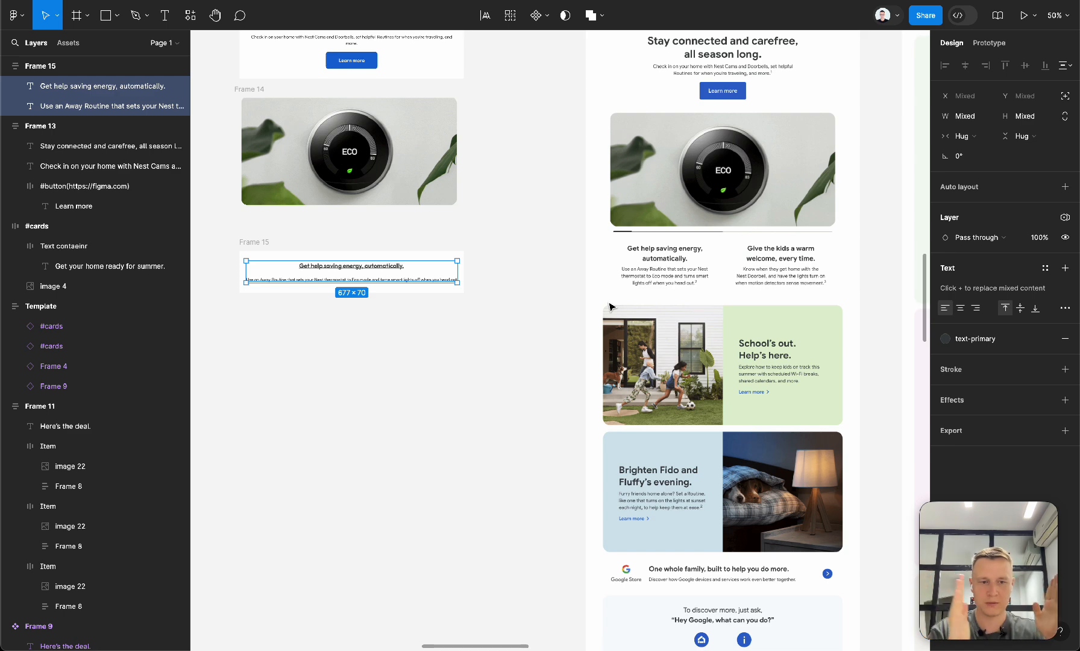
scroll(287, 268, "up", 5)
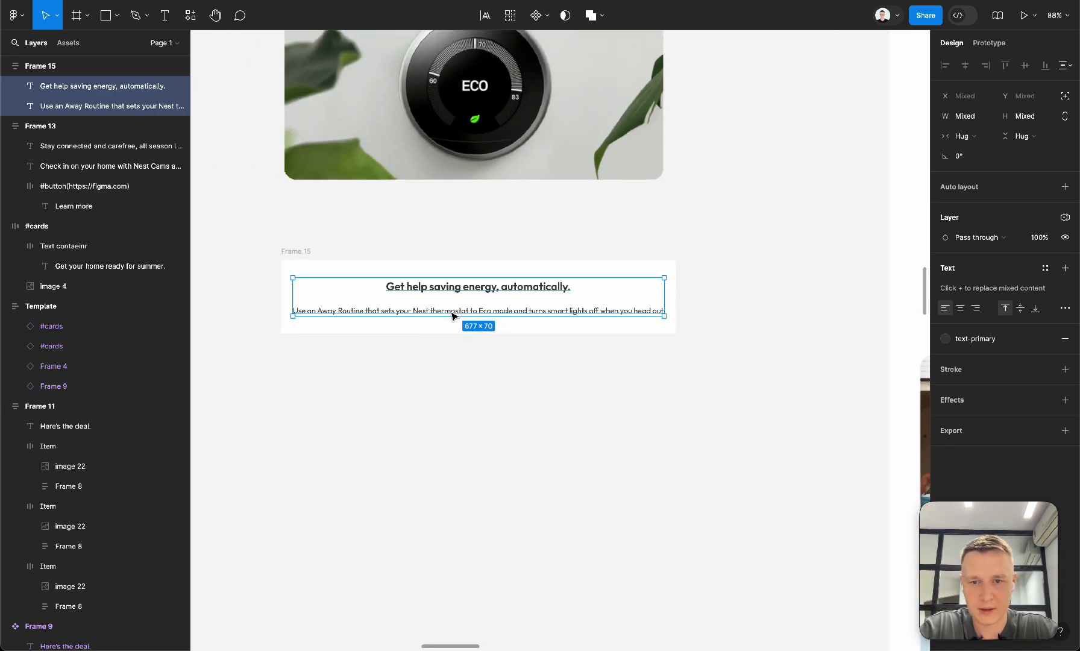
left_click(485, 293, "shift")
left_click(483, 293, "shift")
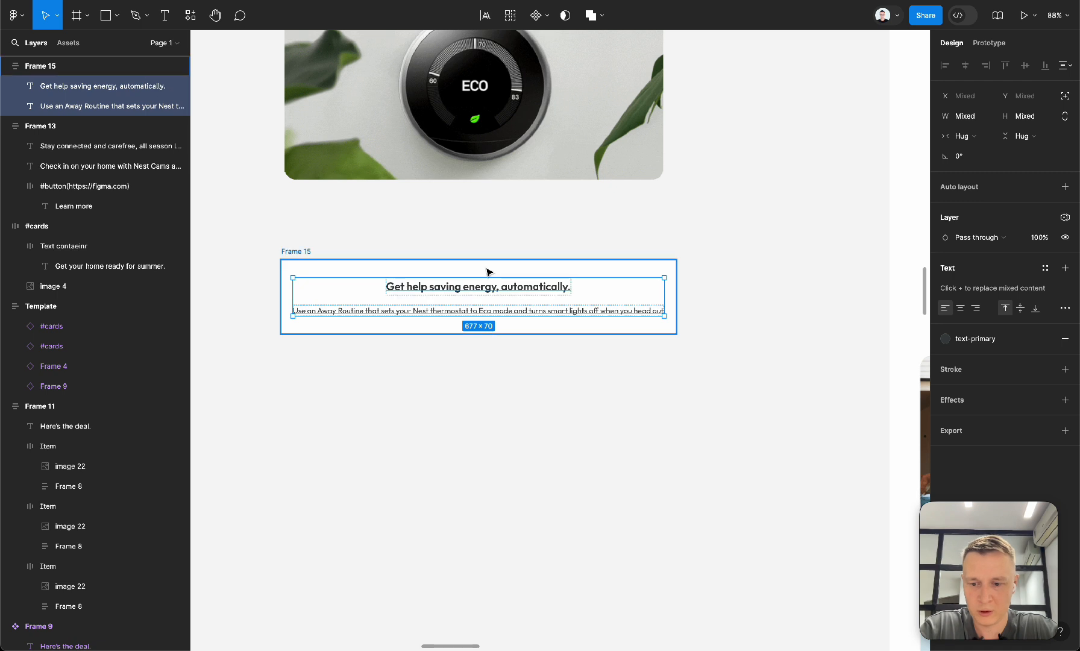
key("shift+a")
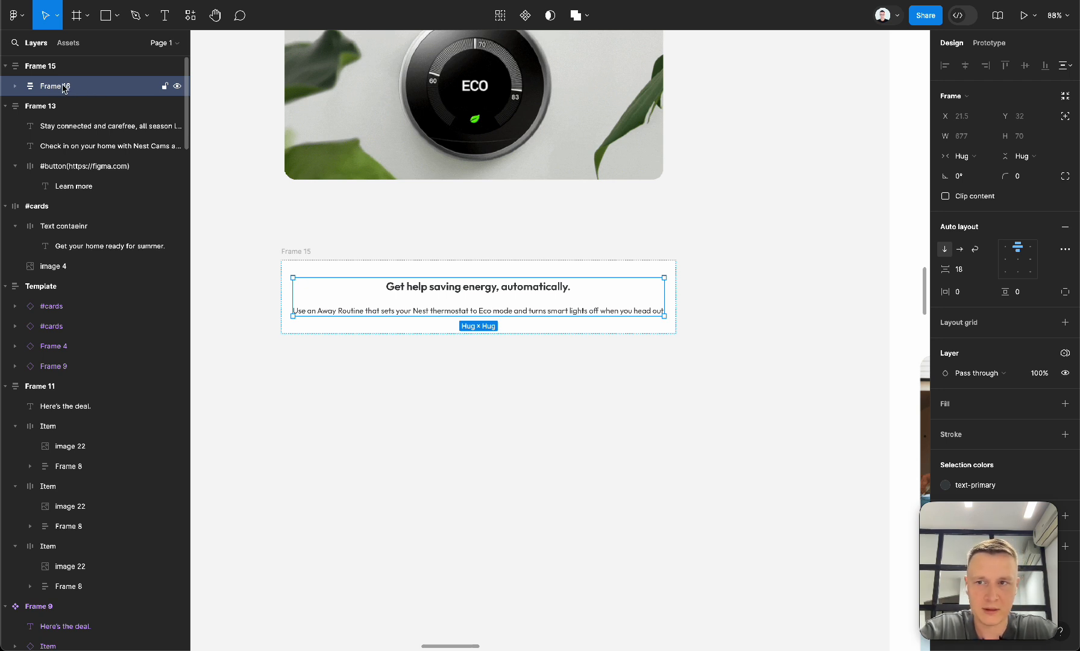
key("ctrl+d")
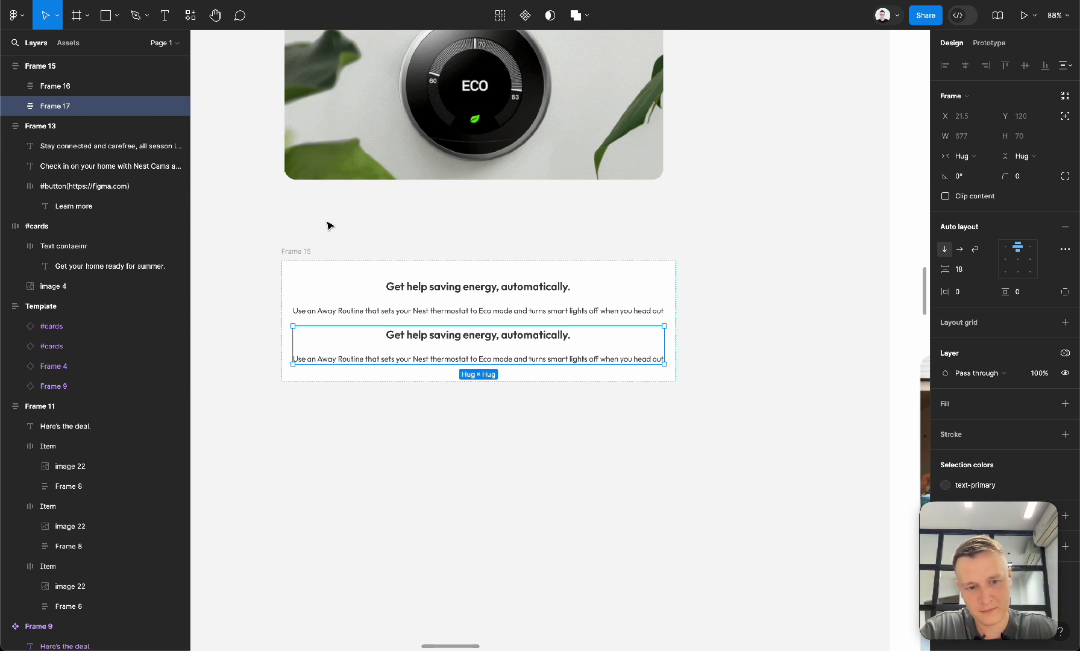
Change the auto layout of the section below the thermostat to horizontal so the two text frames sit side by side.
left_click(288, 251)
scroll(696, 327, "right", 7)
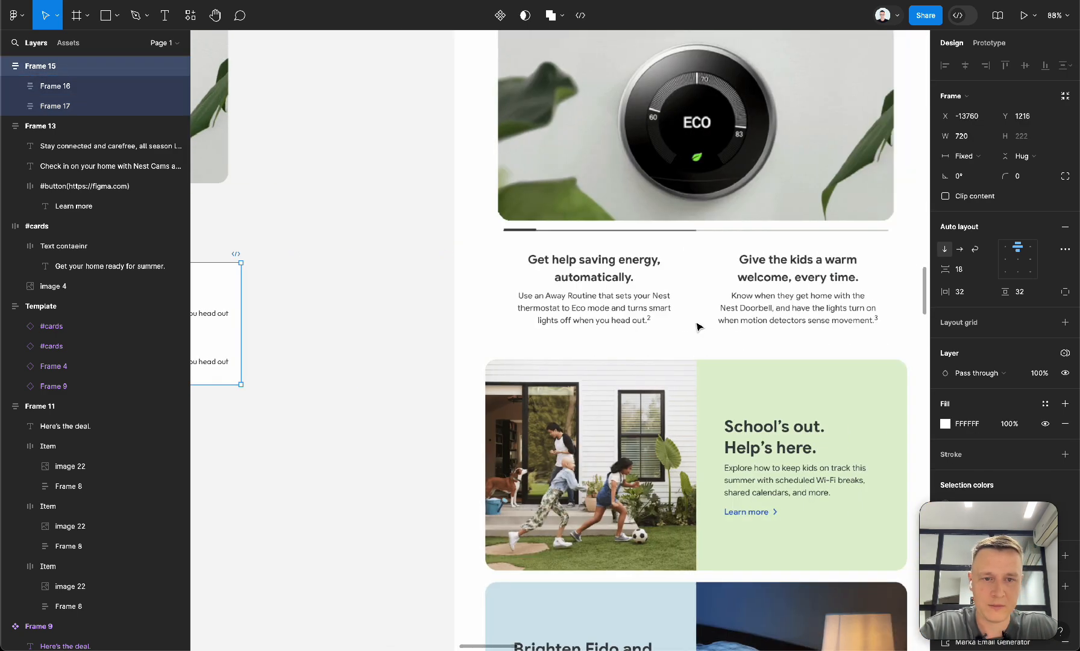
scroll(697, 327, "left", 7)
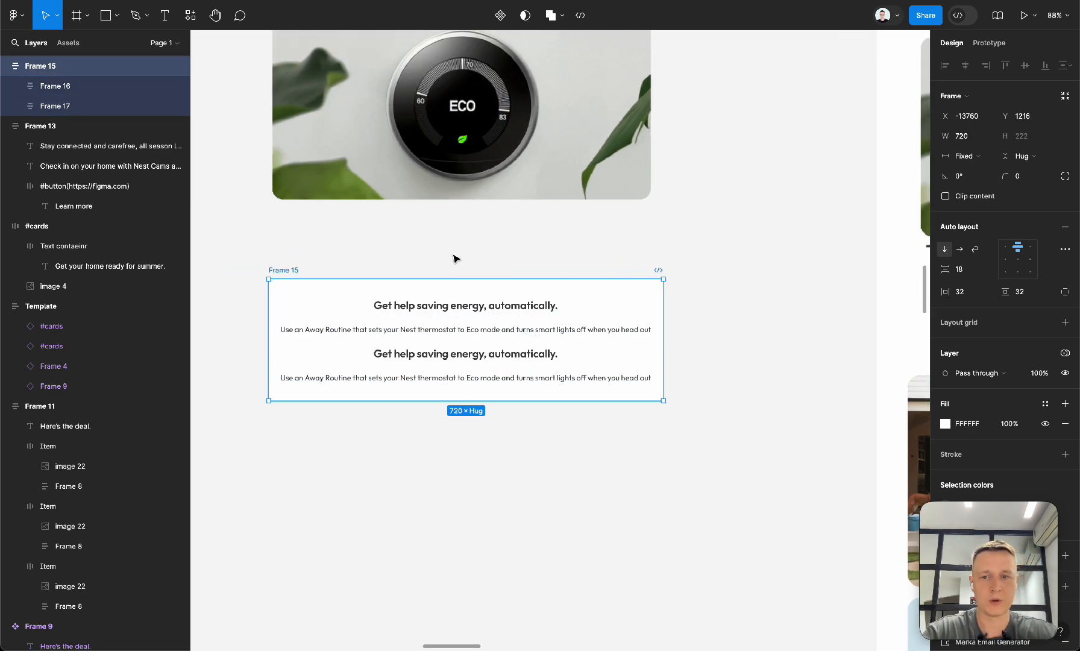
scroll(388, 258, "right", 2)
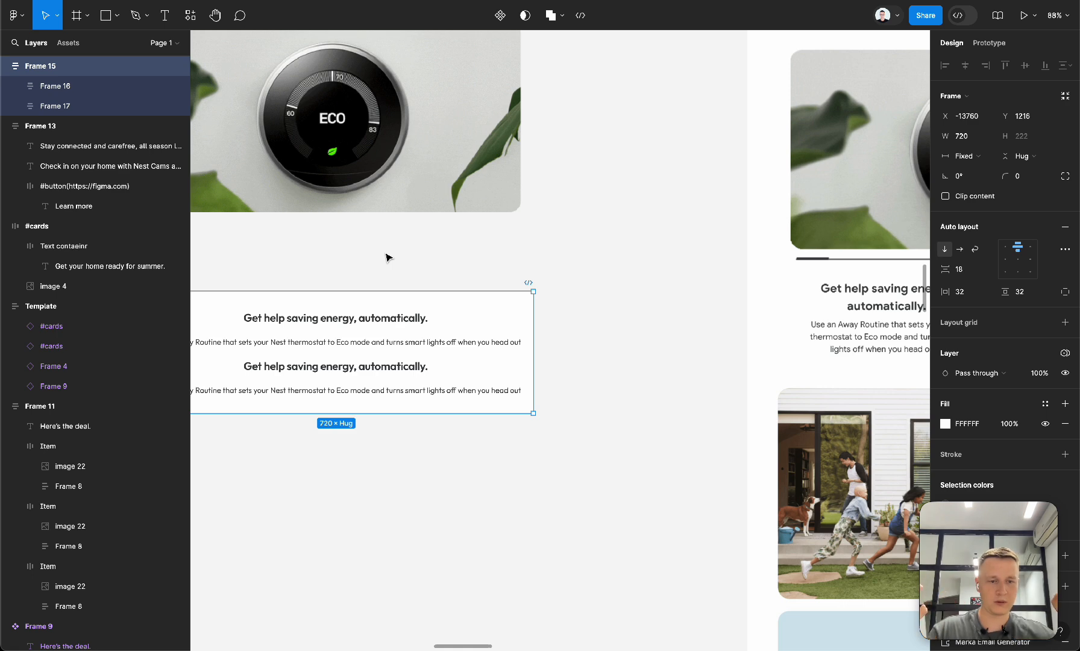
scroll(388, 258, "left", 2)
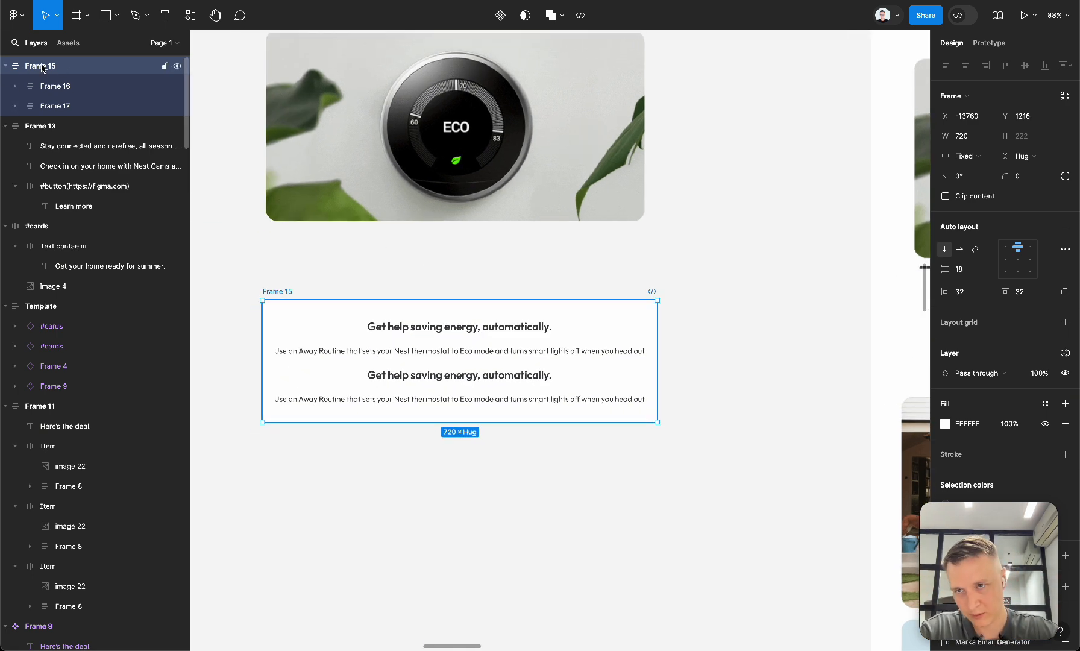
left_click(962, 251)
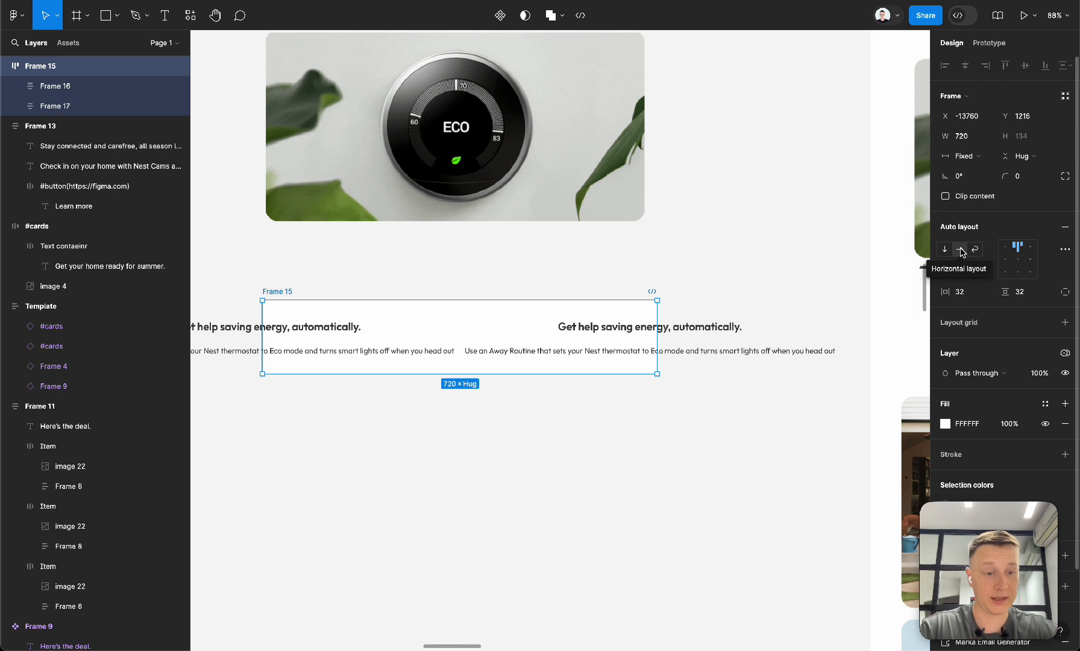
scroll(663, 338, "left", 3)
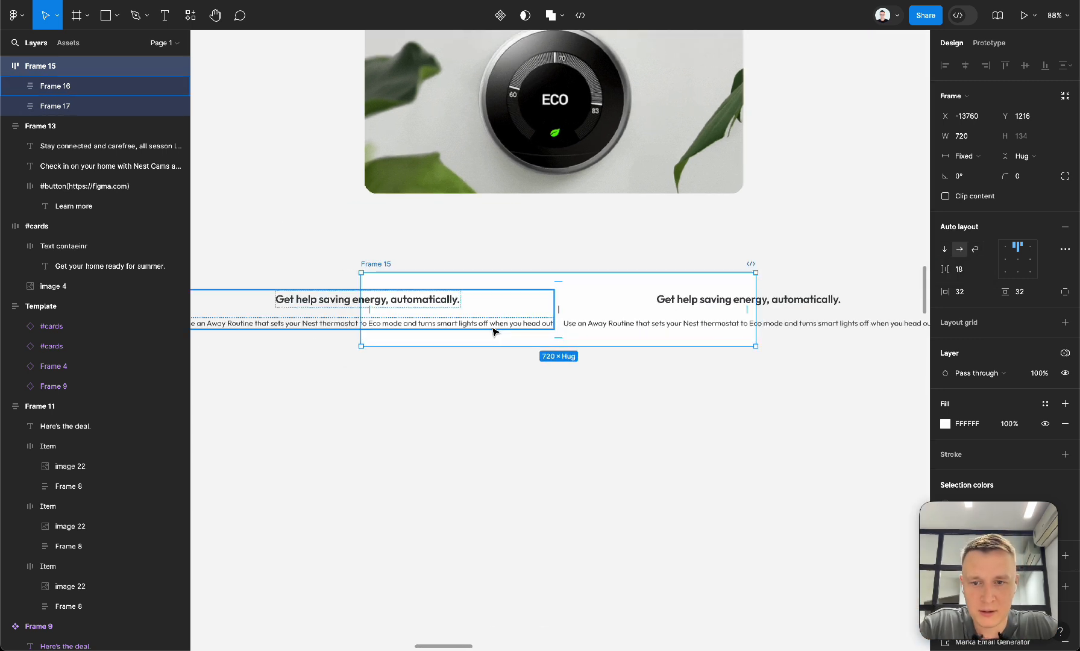
left_click(654, 326)
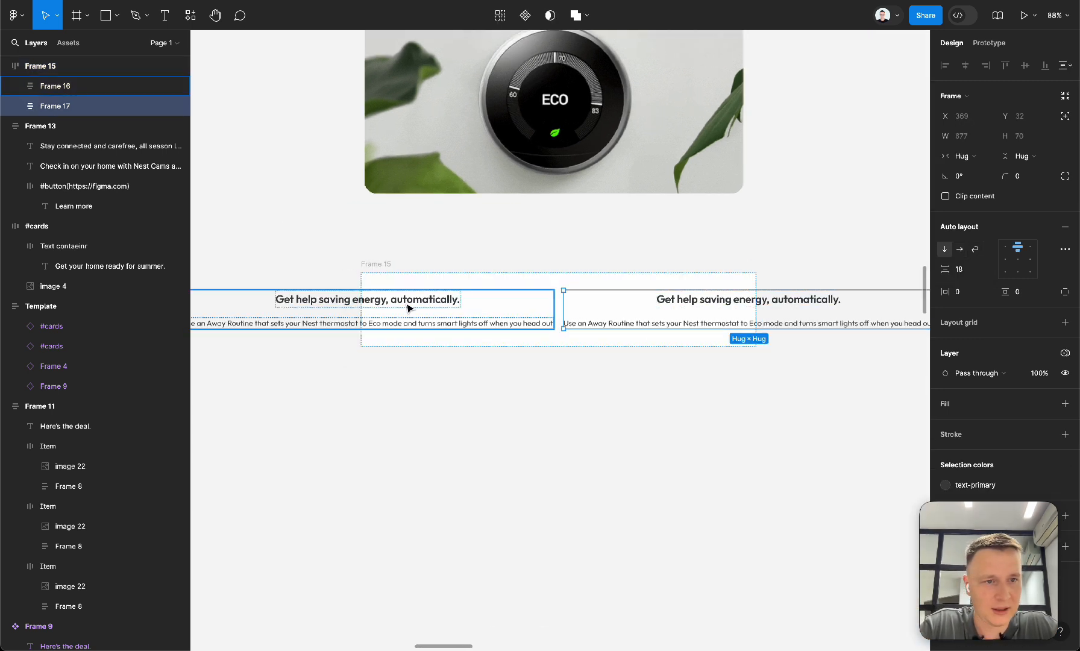
left_click(407, 308)
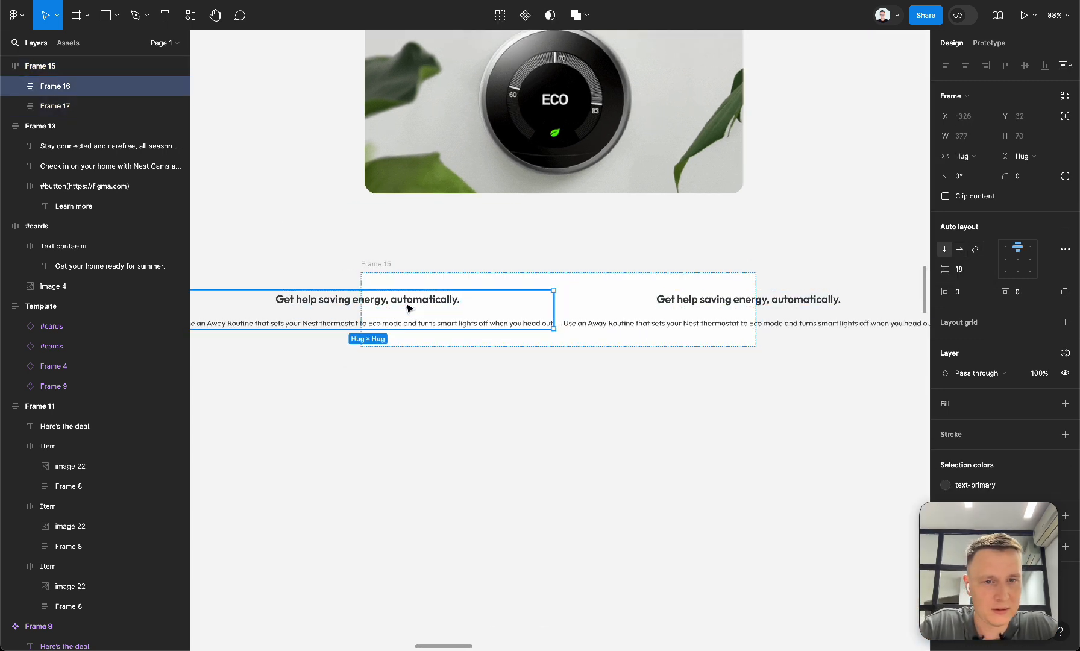
left_click(672, 301)
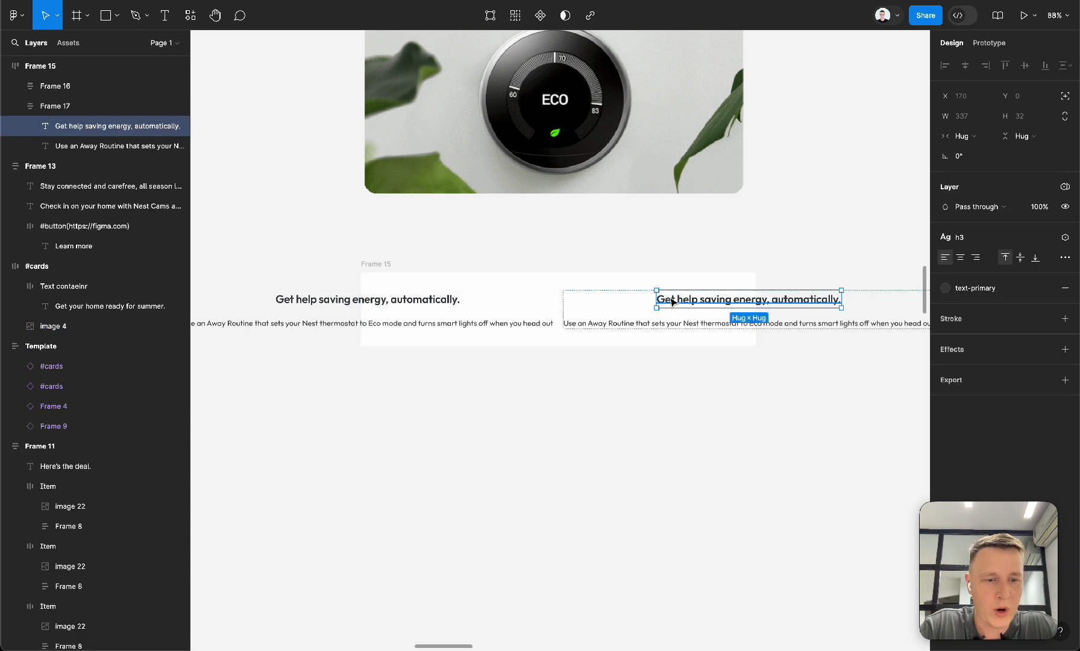
left_click(376, 264)
scroll(718, 344, "down", 3)
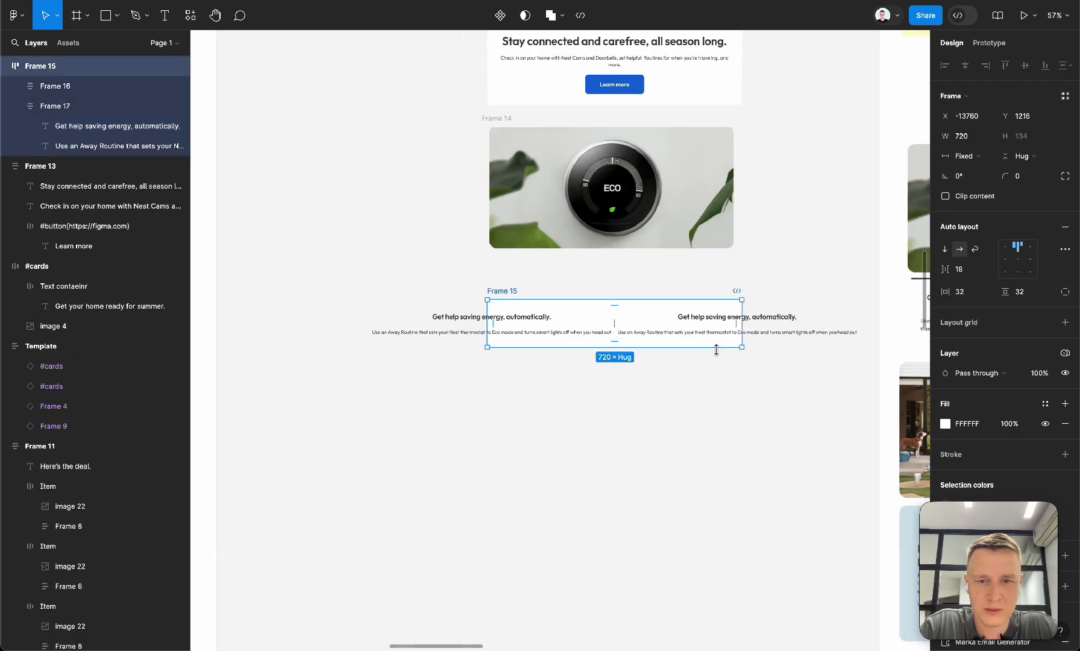
scroll(716, 350, "up", 3)
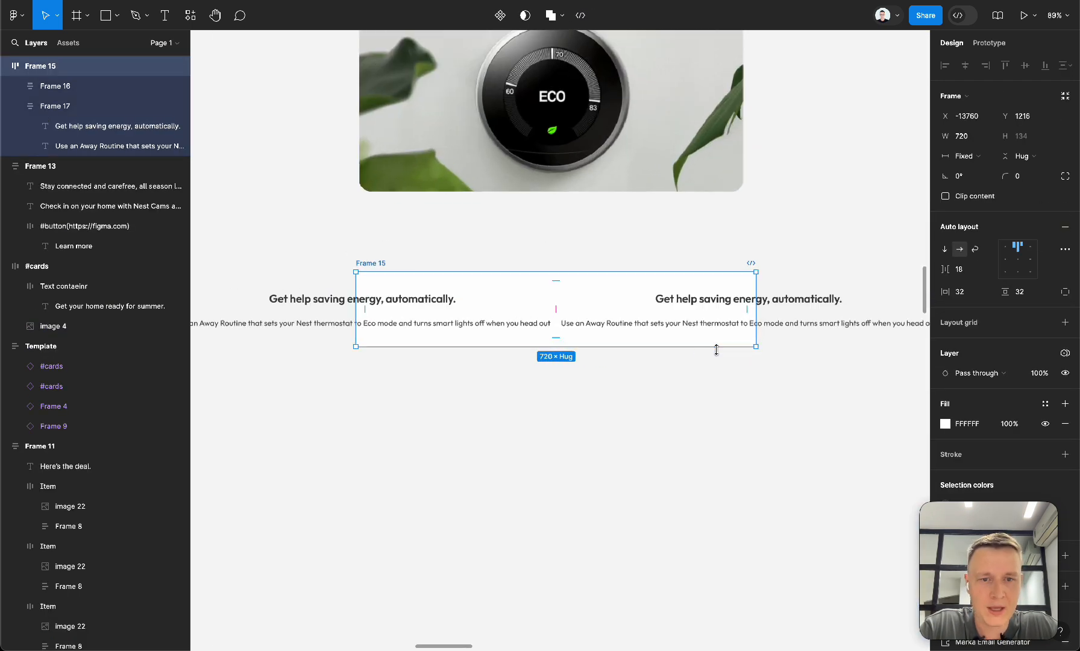
Set the horizontal sizing of the headings and paragraphs in both columns to Fill container.
left_click(721, 305)
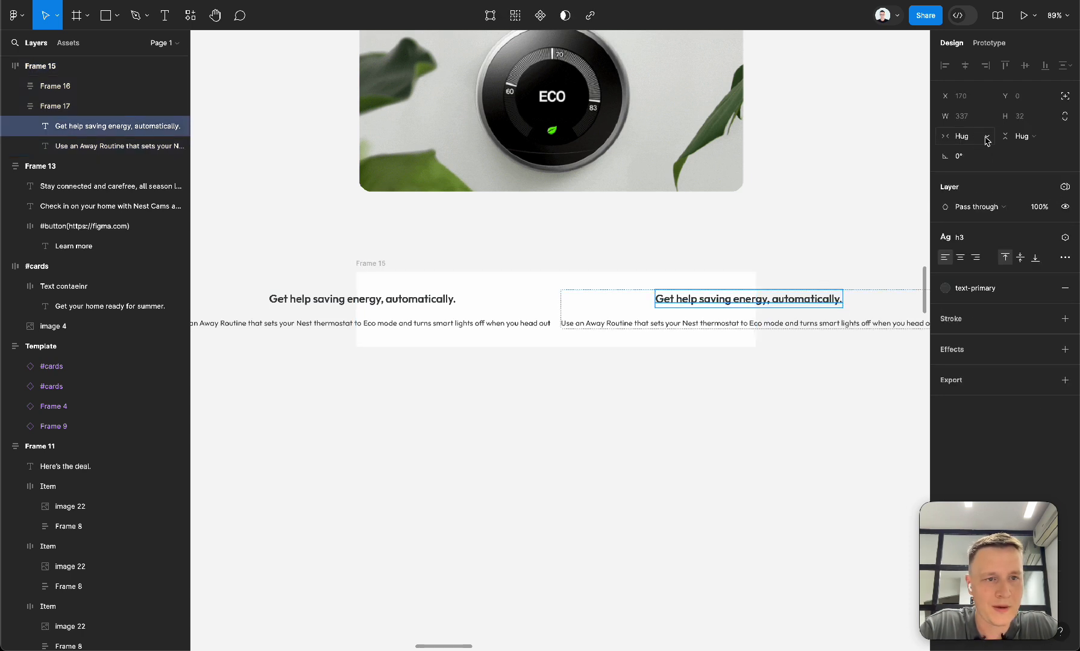
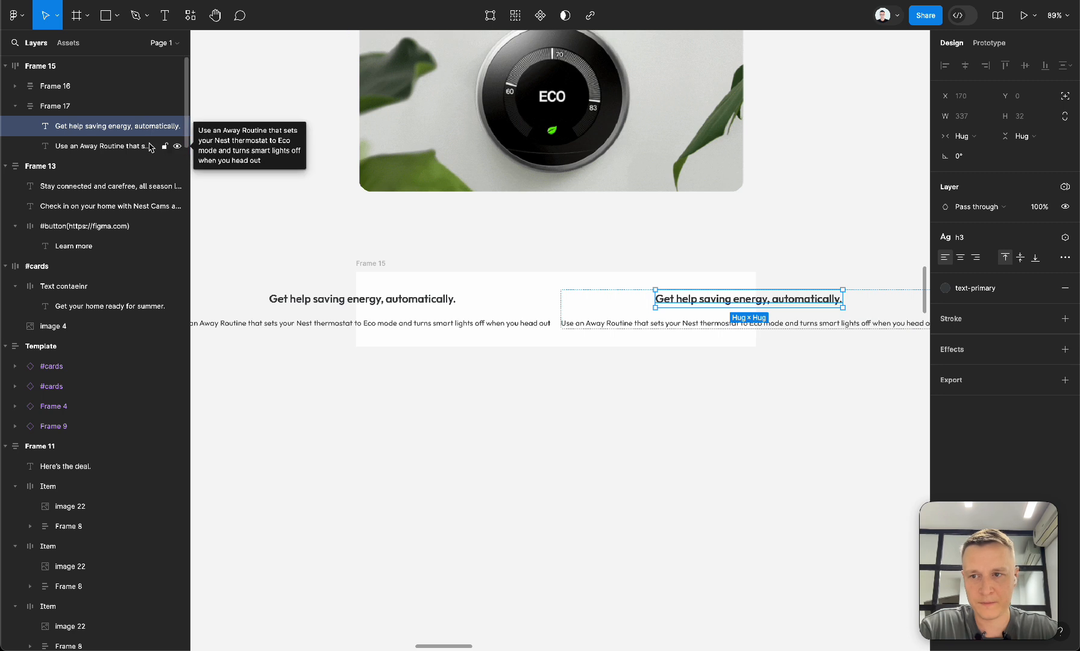
left_click(131, 151, "shift")
left_click(416, 299, "shift")
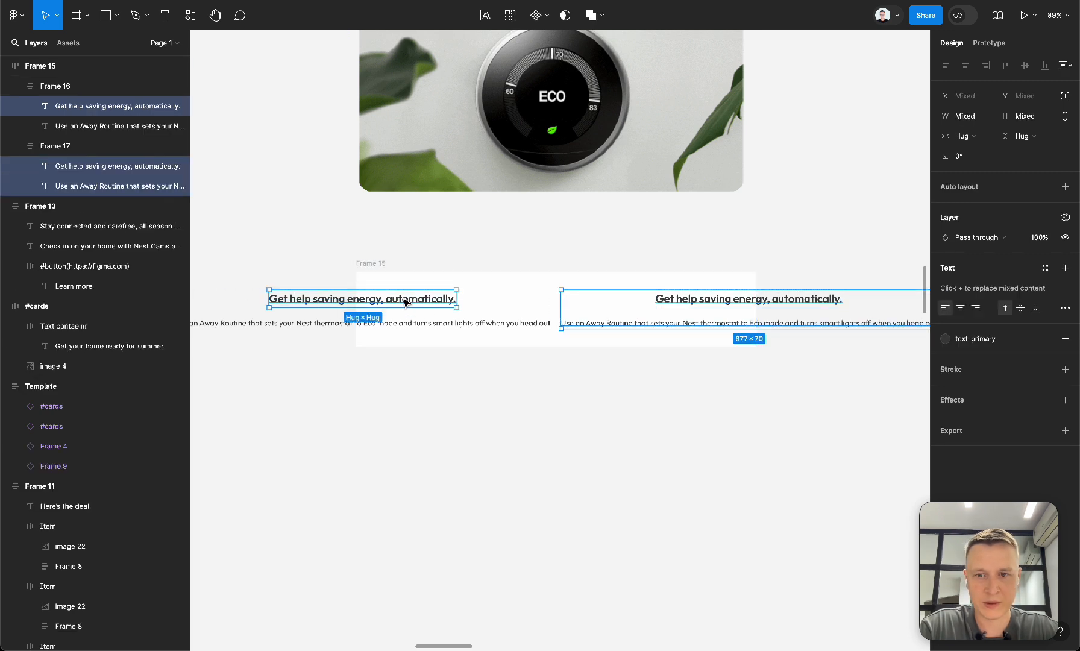
left_click(431, 323, "shift")
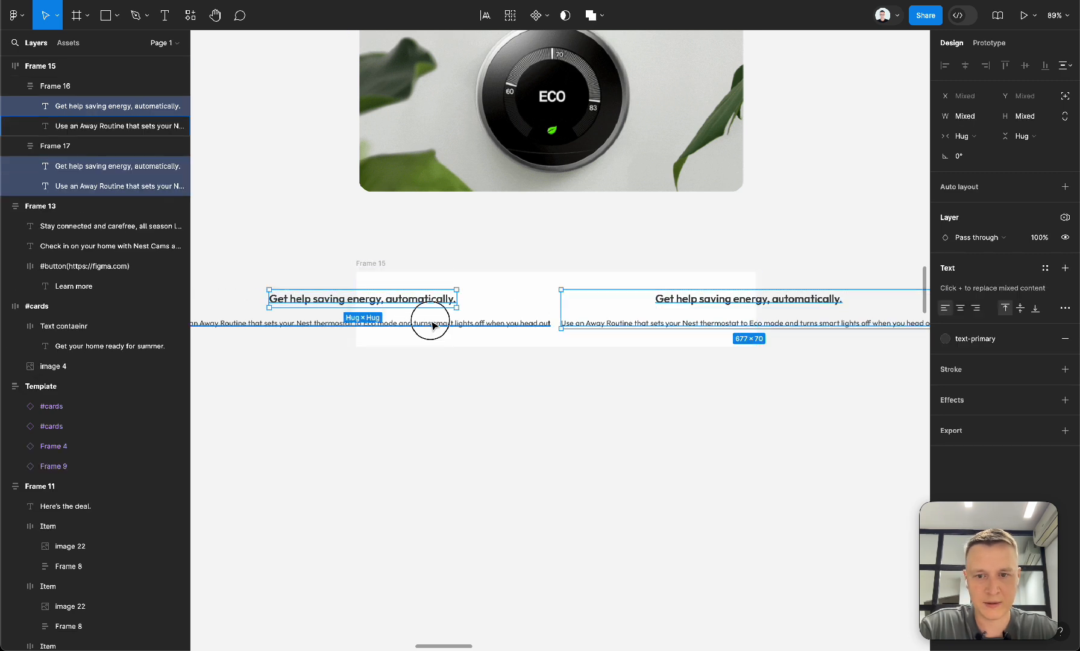
left_click(973, 136)
left_click(977, 150)
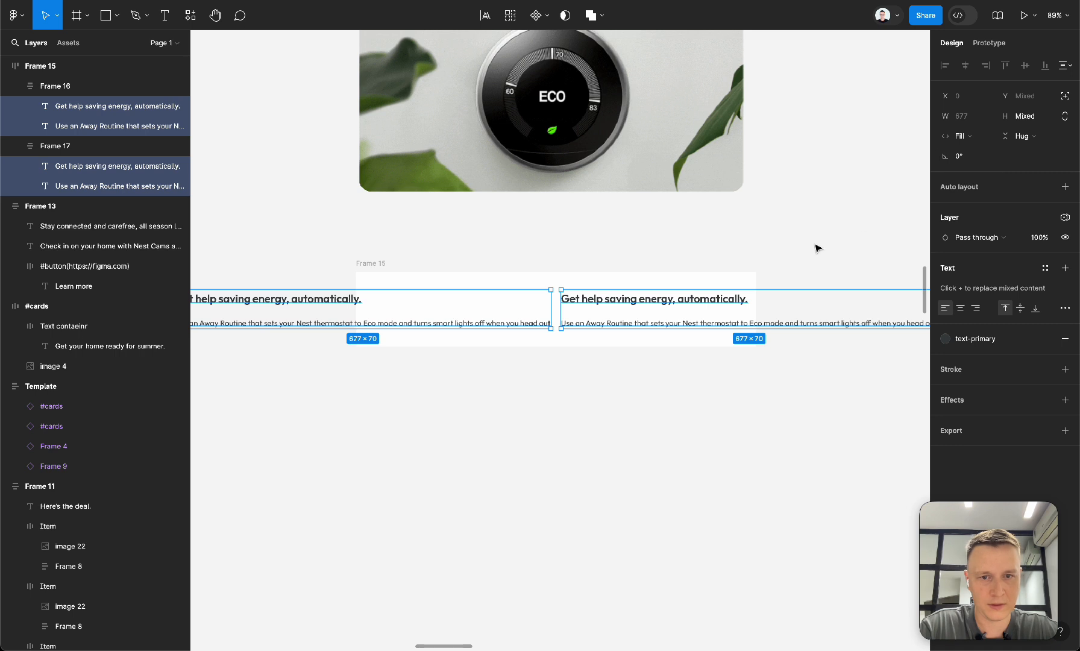
Set the width of both column frames to Fill container and move the two-column section up slightly.
left_click(98, 147)
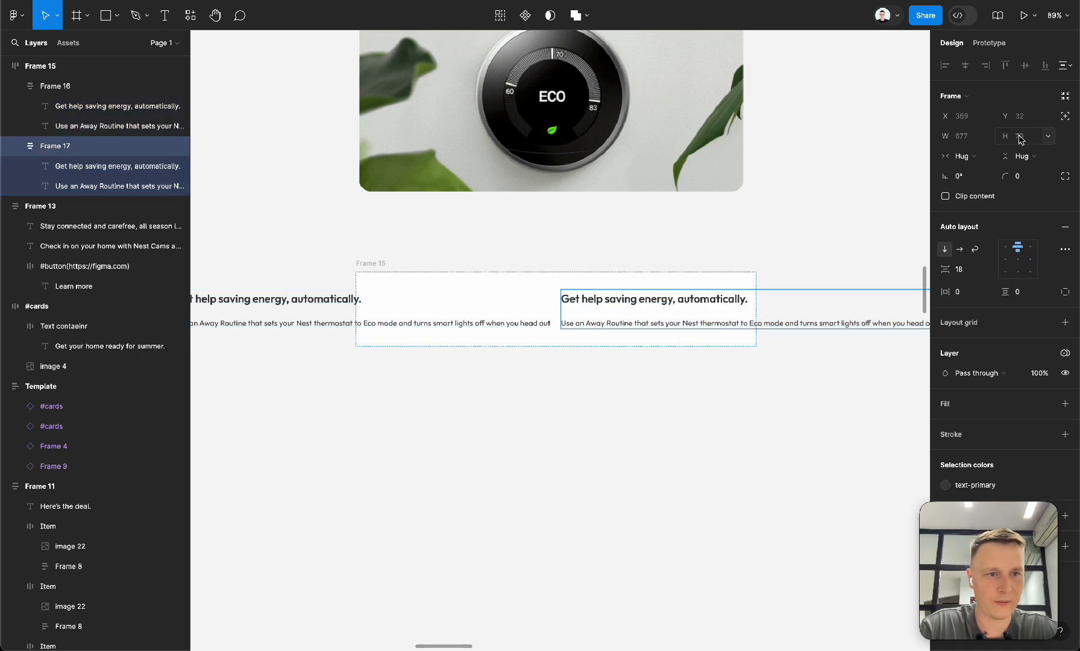
left_click(962, 156)
left_click(975, 171)
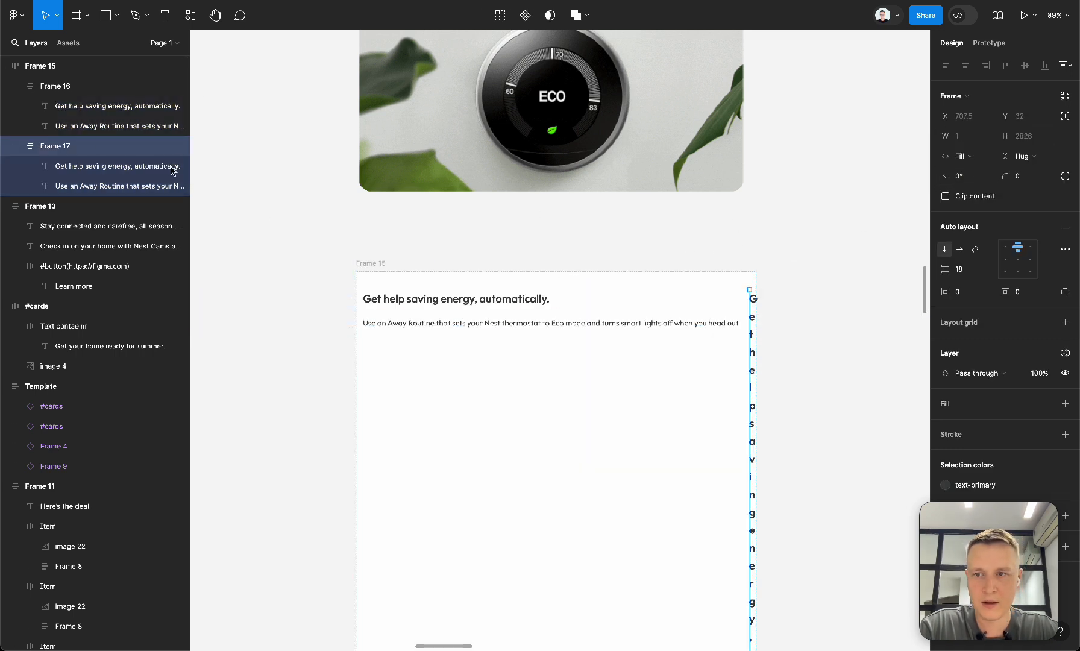
left_click(77, 88)
left_click(974, 158)
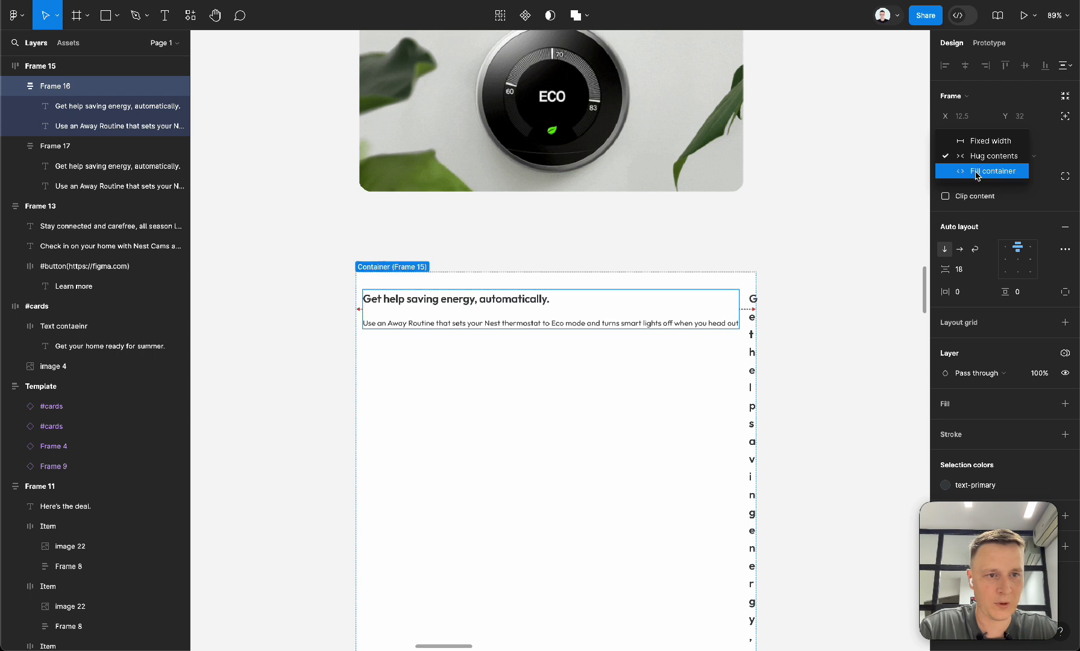
left_click(976, 171)
left_click_drag(369, 267, 369, 257)
left_click(596, 305, "super")
left_click(593, 331, "super")
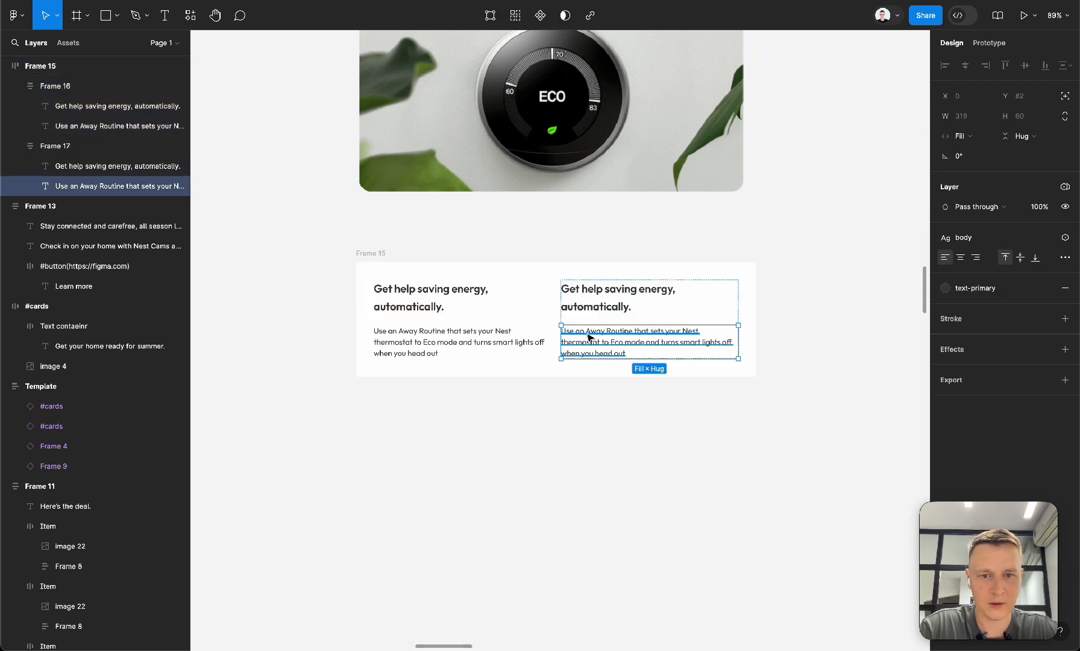
left_click(398, 286, "shift+super")
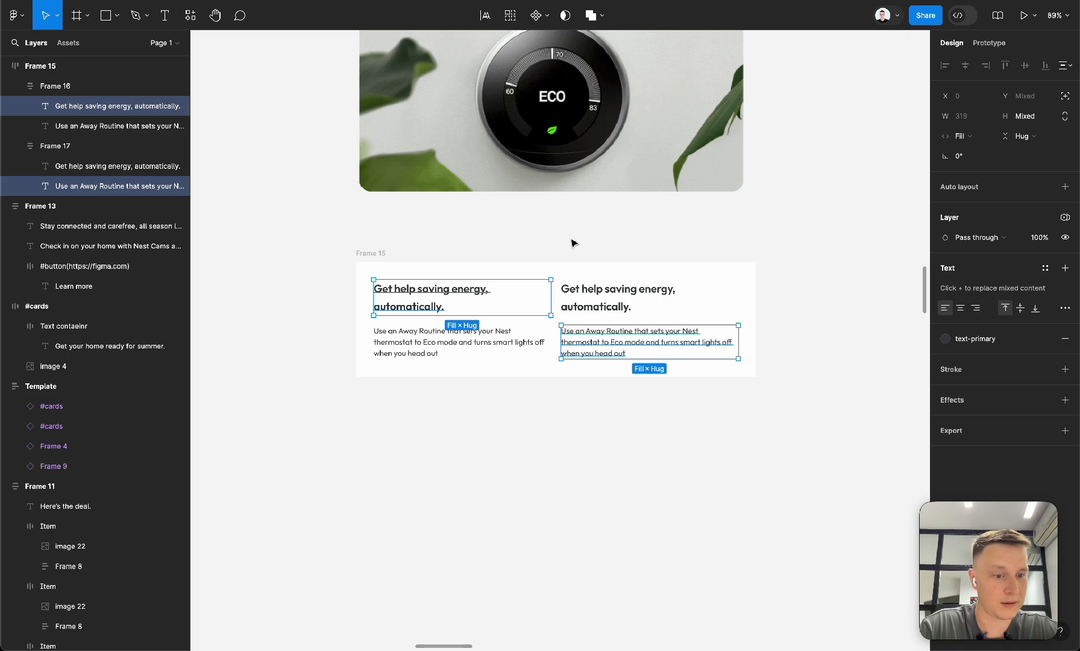
left_click(701, 250)
left_click(368, 252)
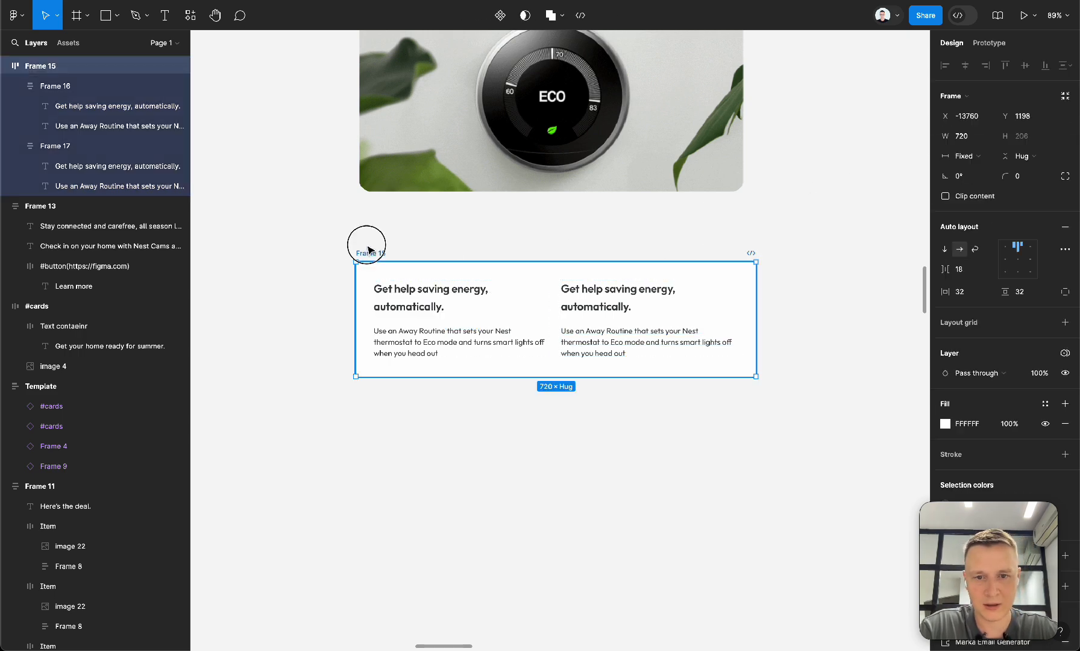
scroll(710, 313, "down", 5)
scroll(710, 313, "down", 2)
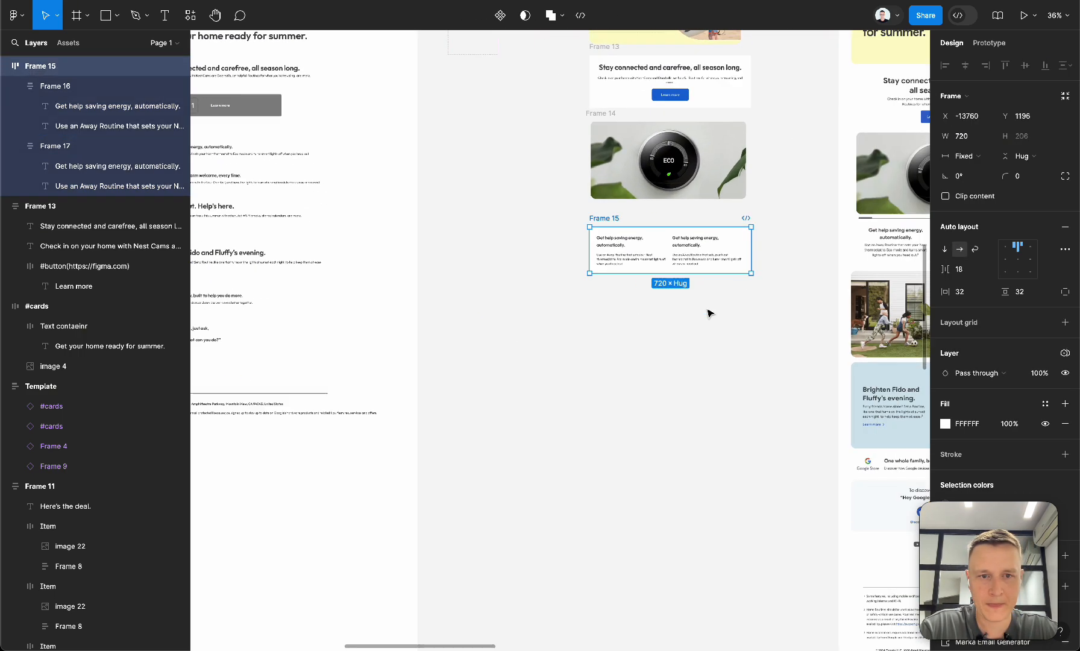
scroll(706, 311, "up", 5)
Center-align the heading and paragraph text in both columns.
left_click(639, 205, "super")
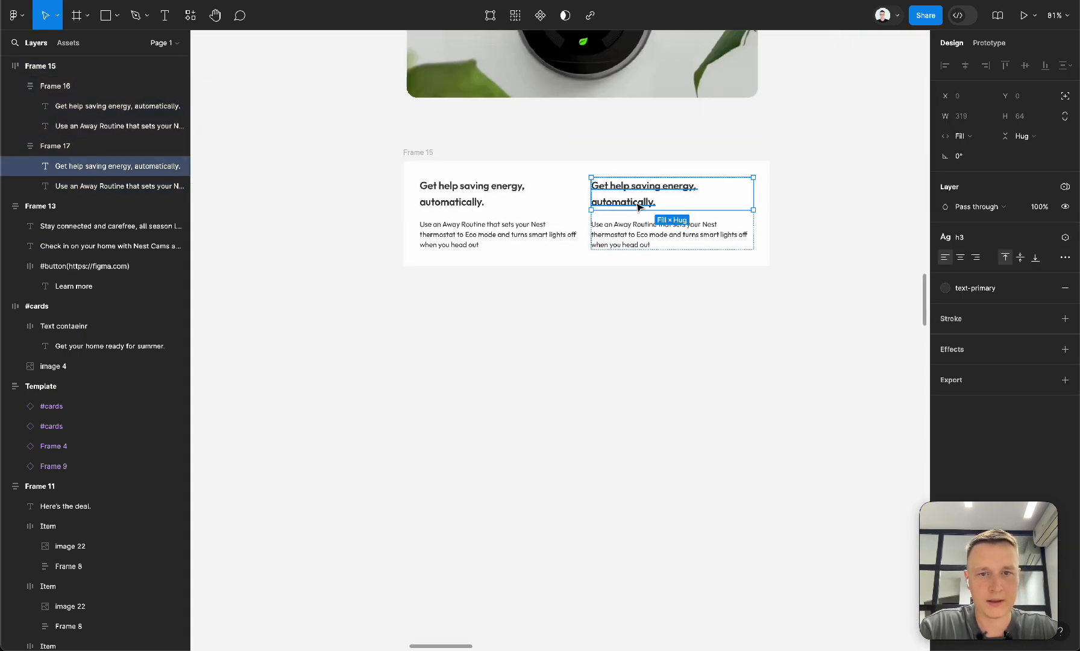
left_click(960, 257)
left_click(465, 202, "super")
left_click(961, 258)
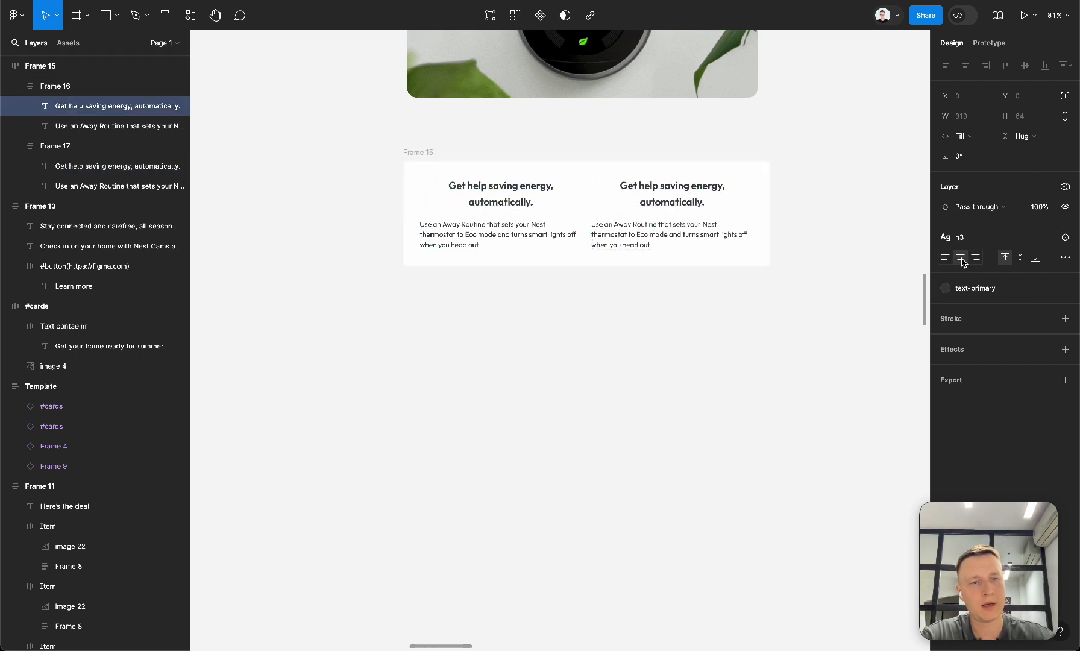
left_click(646, 232, "super")
left_click(485, 231, "shift+super")
left_click(961, 288)
left_click(752, 373)
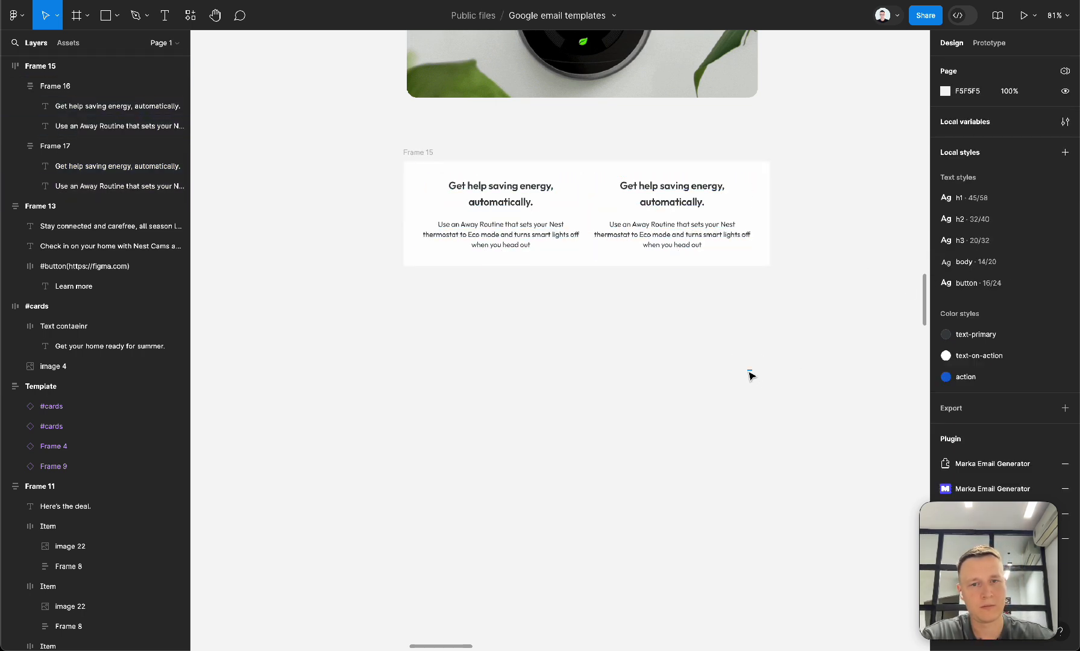
Replace the second column's heading with a copy of the text "Give the kids a warm welcome, every time.".
scroll(752, 374, "down", 3)
scroll(750, 374, "right", 10)
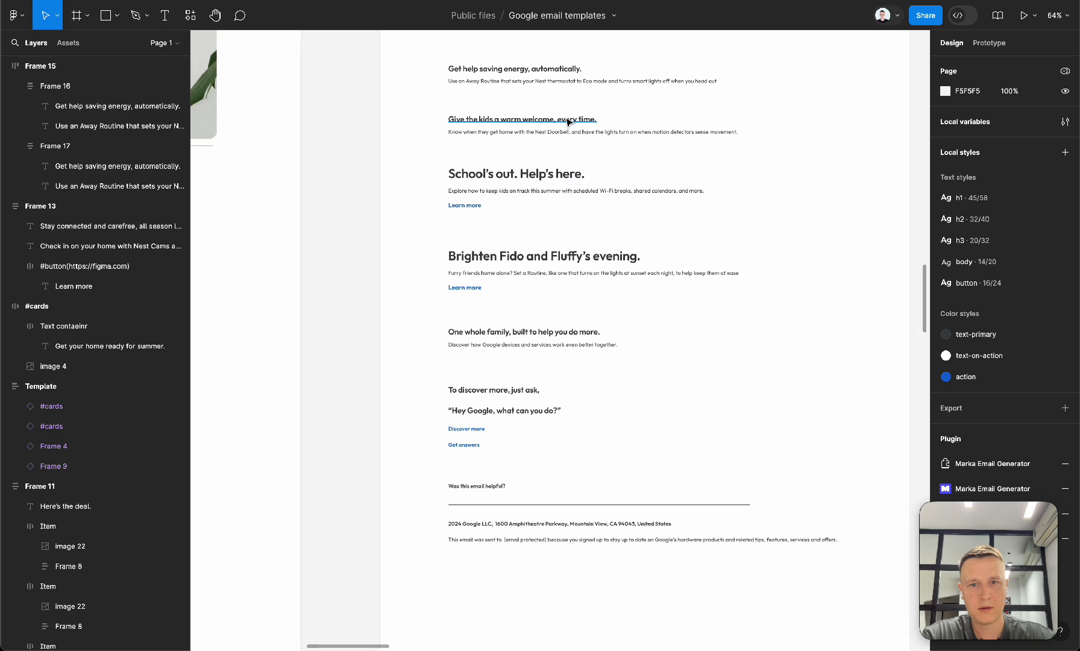
left_click(566, 117)
scroll(808, 199, "right", 10)
left_click(891, 241)
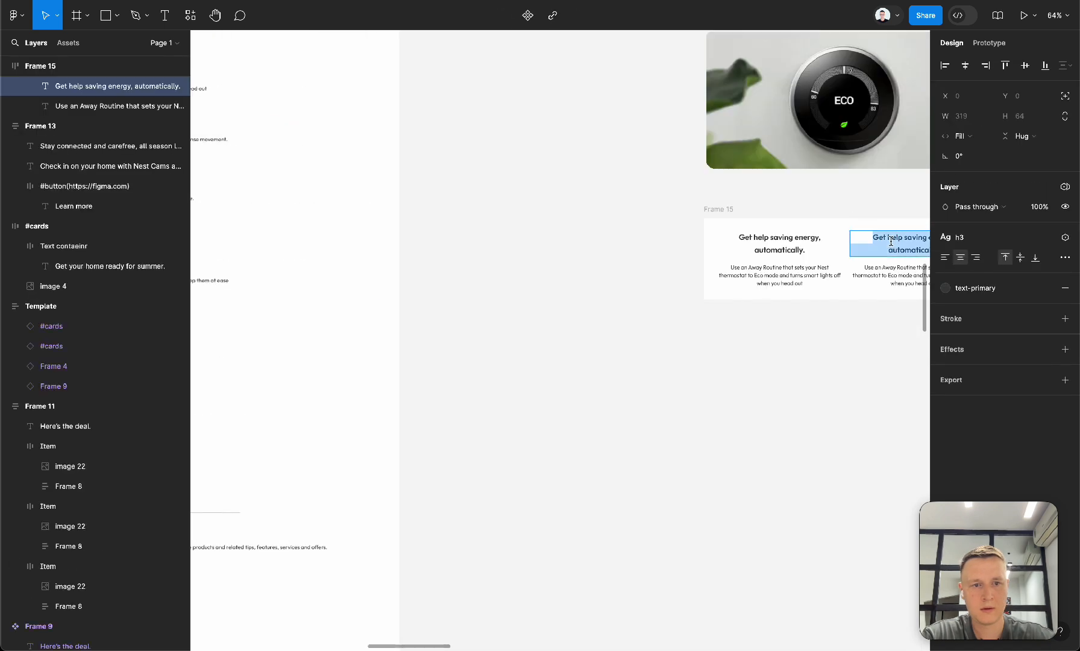
Replace the second column's paragraph with a copy of the Nest Doorbell text that begins "Know when they get home".
scroll(588, 260, "left", 10)
double_click(414, 134)
scroll(738, 244, "right", 10)
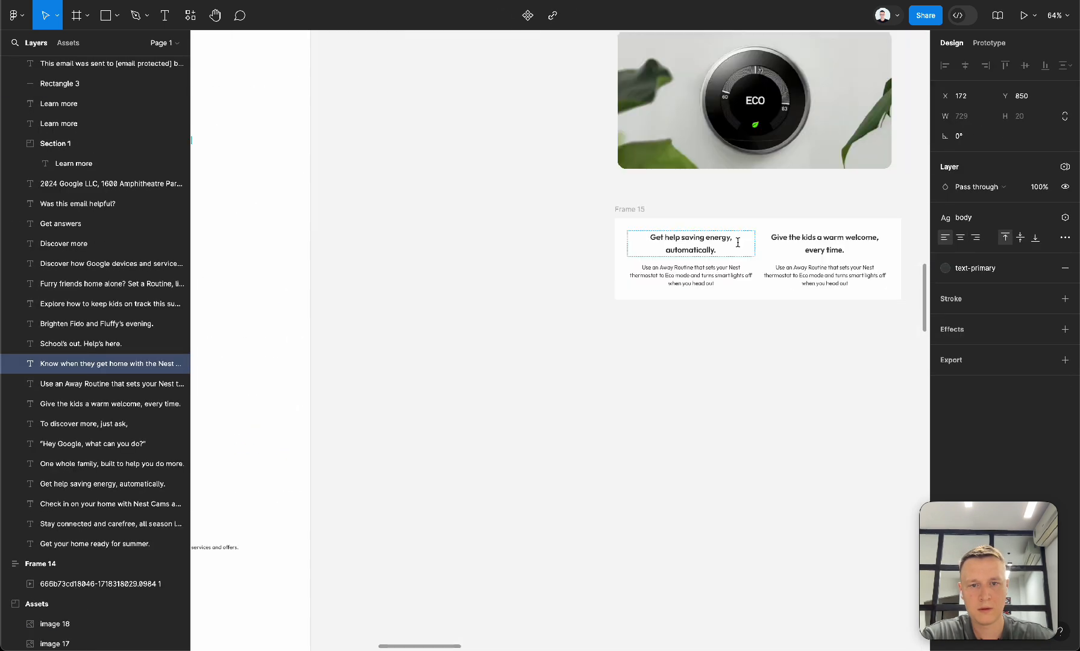
left_click(813, 271)
left_click(755, 384)
Preview the two-column text section in Marka Email Generator, make the preview narrower and close the plugin.
scroll(755, 383, "right", 5)
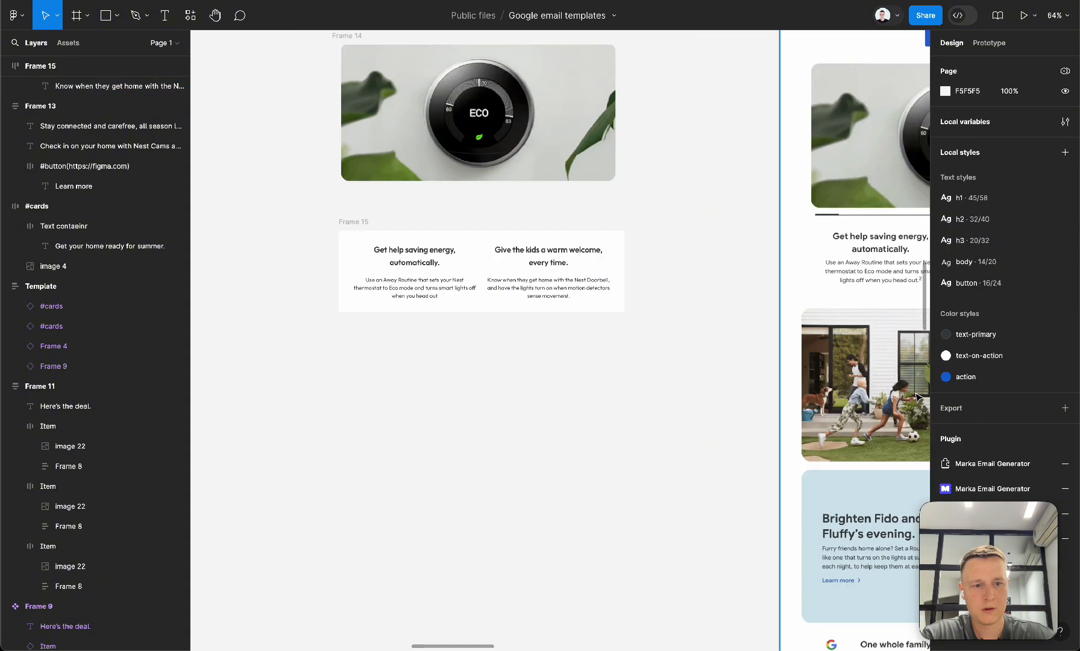
left_click(992, 490)
scroll(605, 402, "left", 3)
left_click(489, 215)
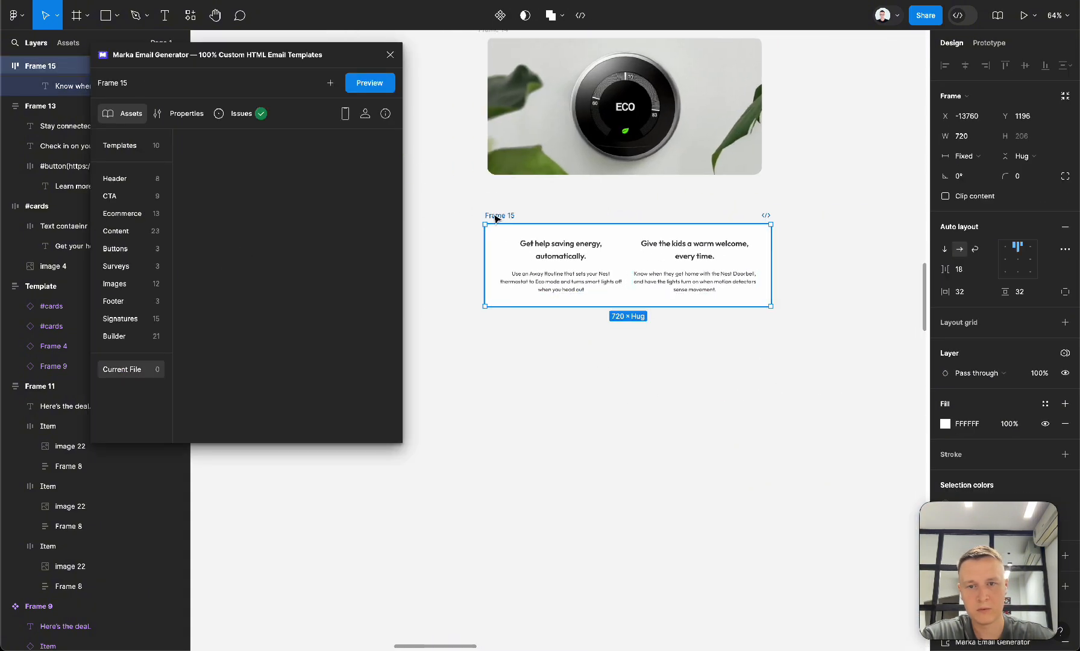
left_click(369, 83)
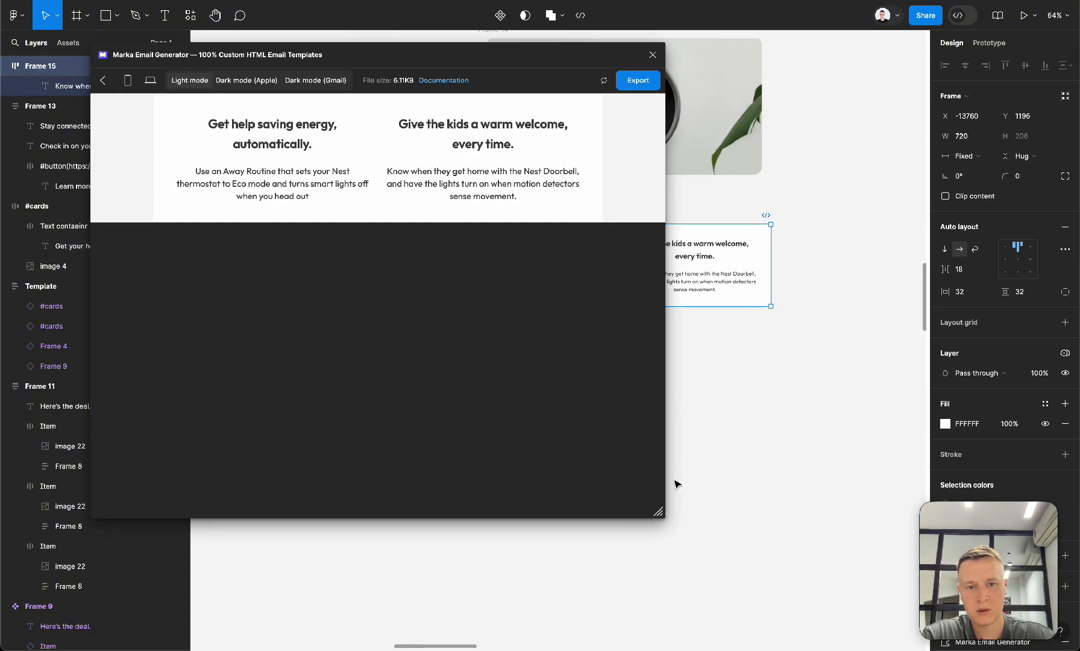
left_click_drag(661, 512, 592, 476)
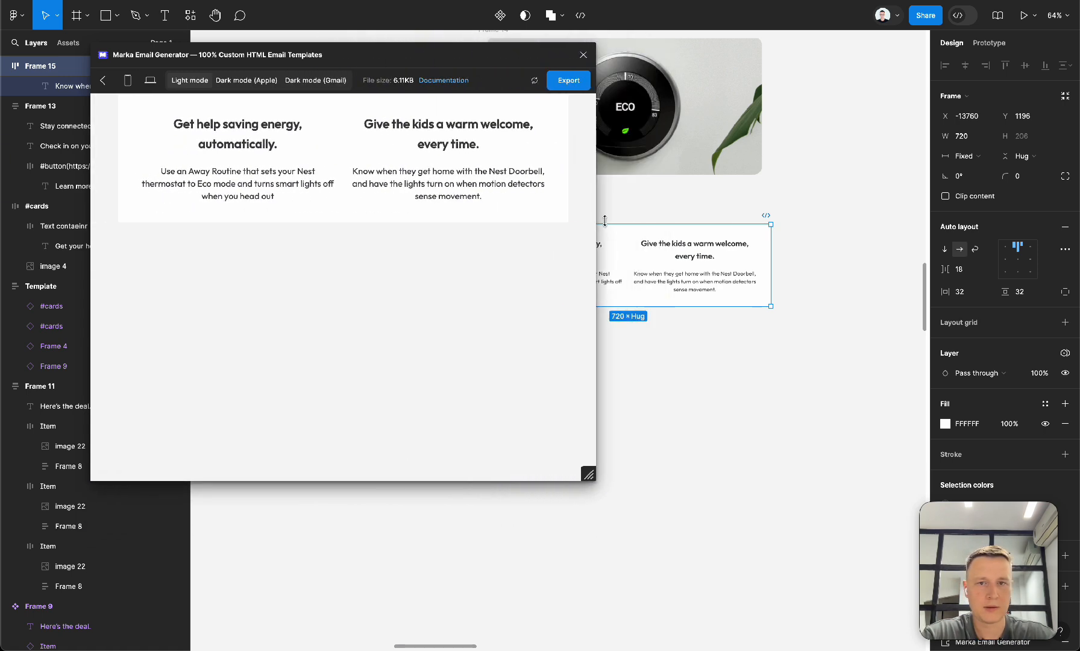
left_click(582, 54)
scroll(646, 427, "up", 2)
scroll(646, 427, "right", 2)
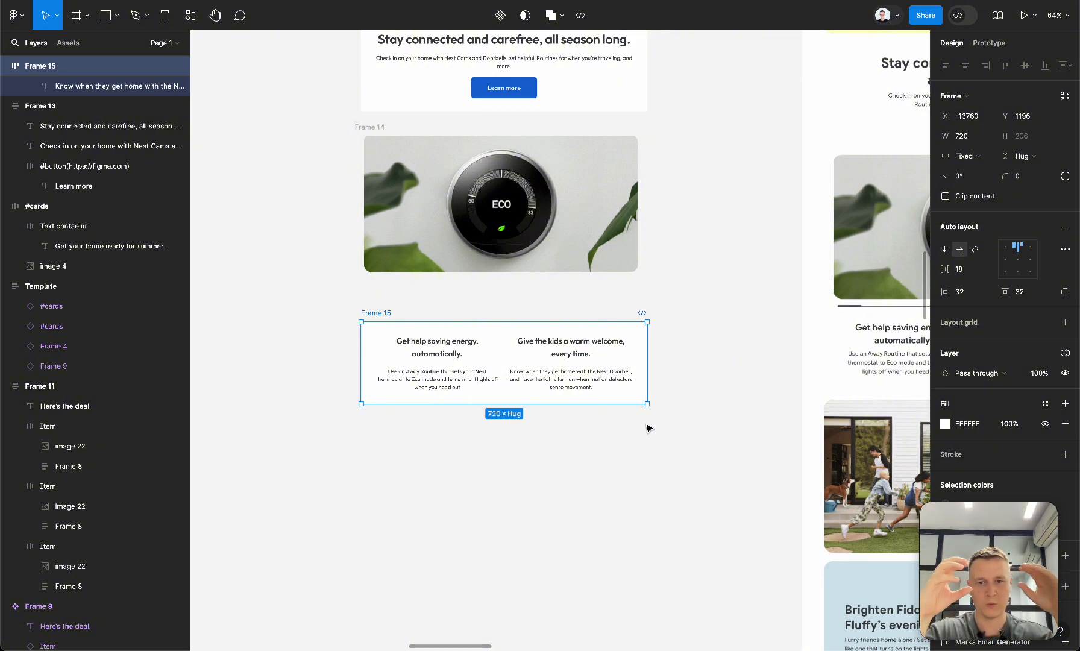
scroll(646, 427, "up", 5)
scroll(646, 427, "left", 2)
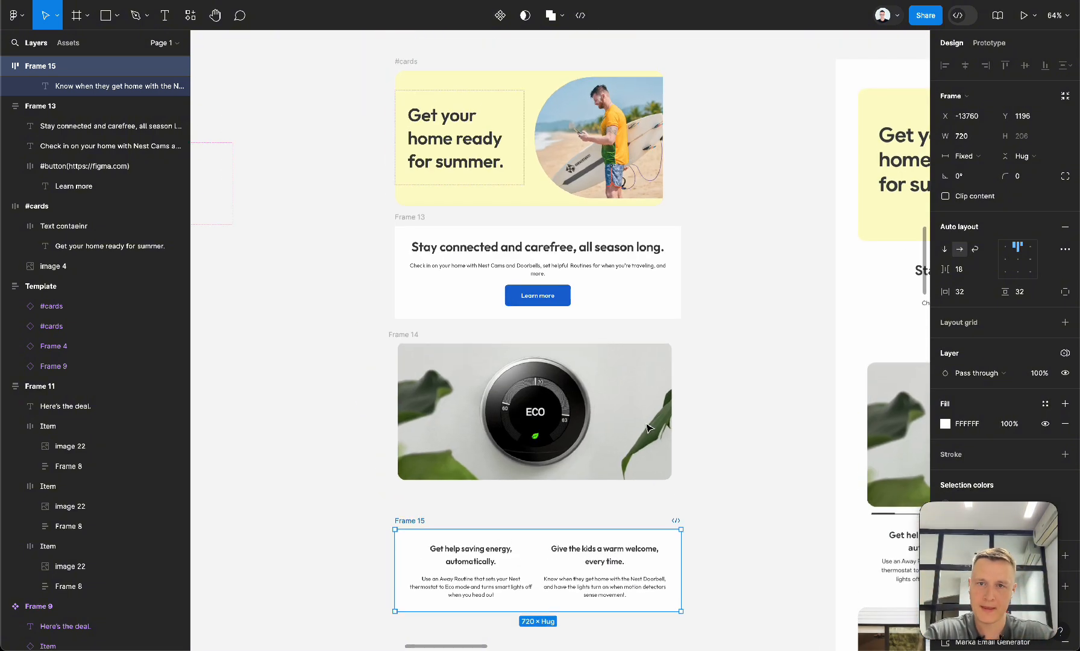
scroll(647, 425, "down", 3)
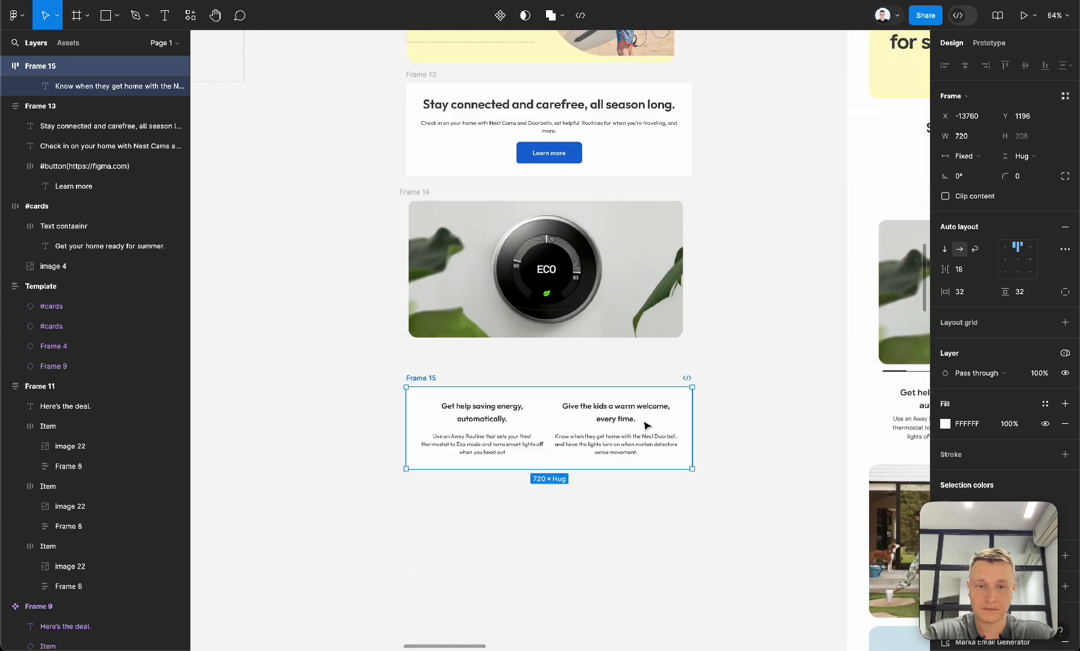
Reopen Marka Email Generator and set the frame type of the two-column text section to Frame.
left_click(702, 526)
key("super+slash")
key("Return")
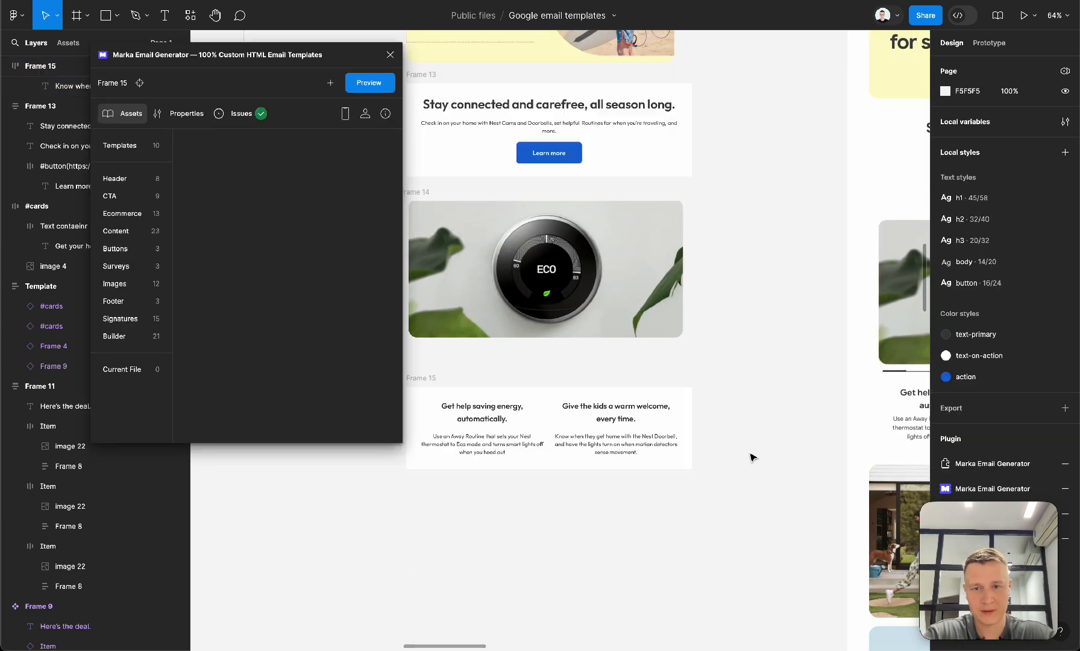
scroll(749, 455, "left", 2)
left_click(474, 385)
left_click(188, 115)
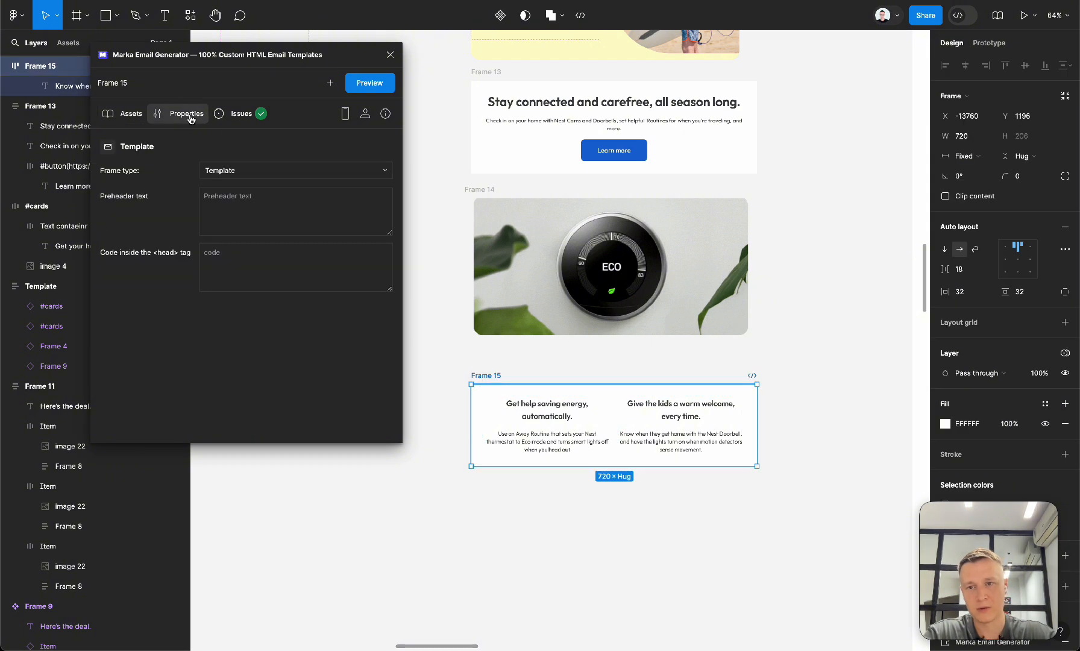
left_click(250, 170)
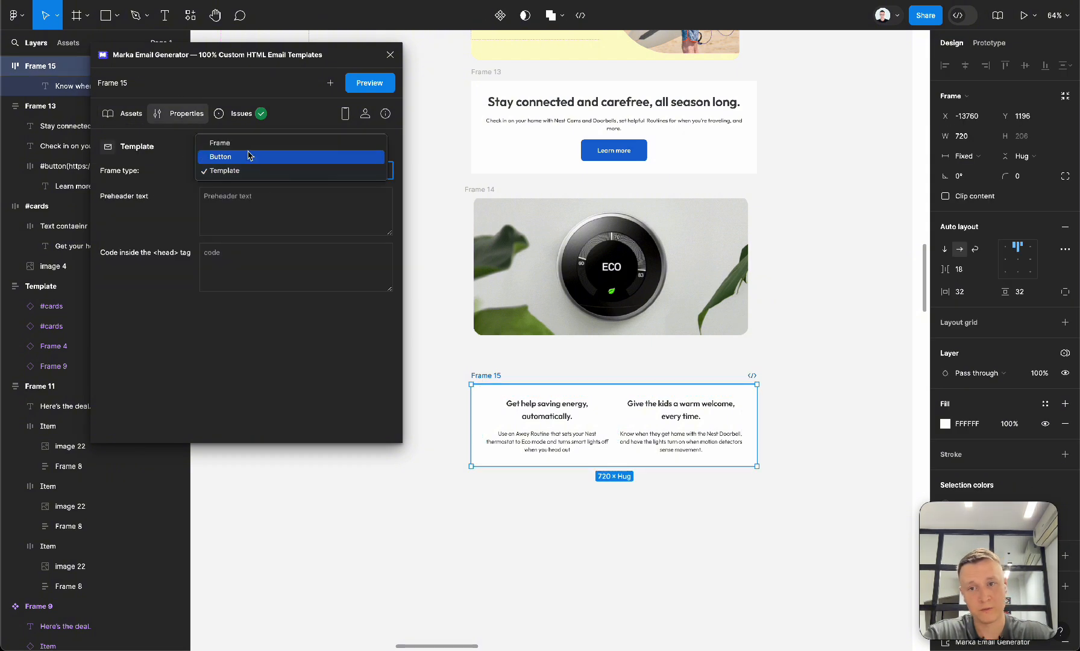
left_click(251, 144)
Turn on the Cards layout for the two-column text section in its plugin properties.
scroll(286, 282, "down", 5)
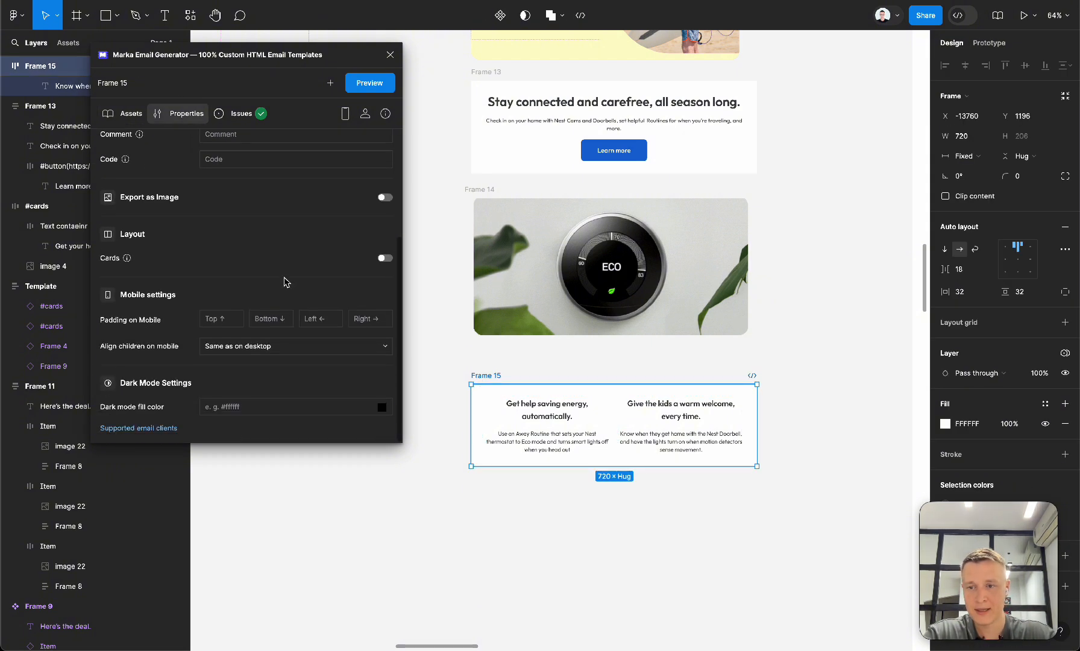
scroll(286, 282, "up", 1)
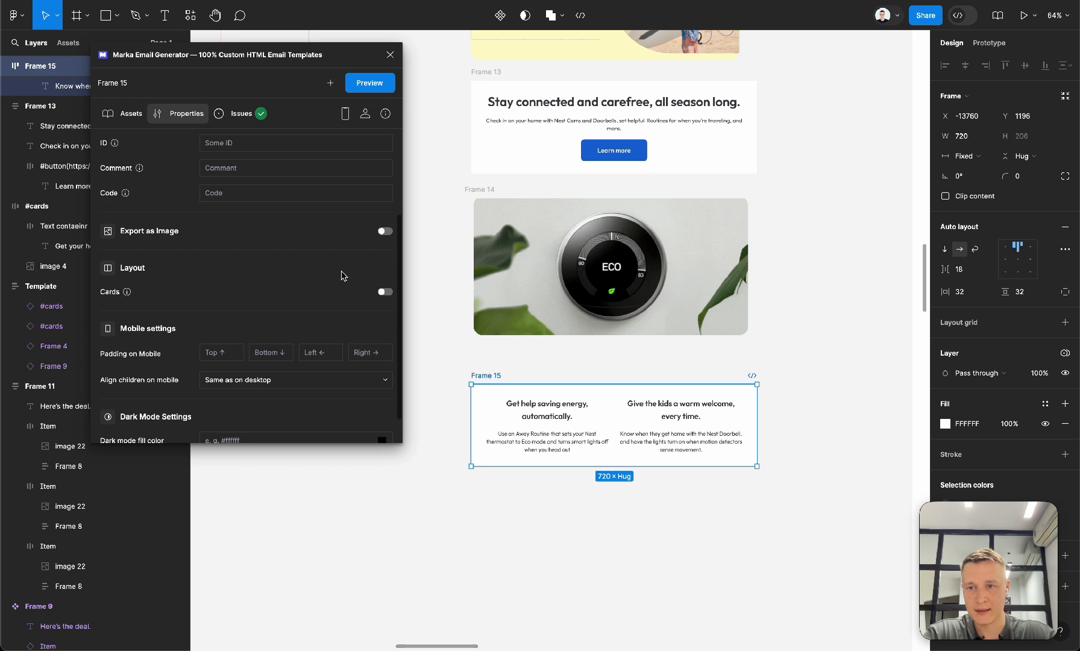
left_click(383, 292)
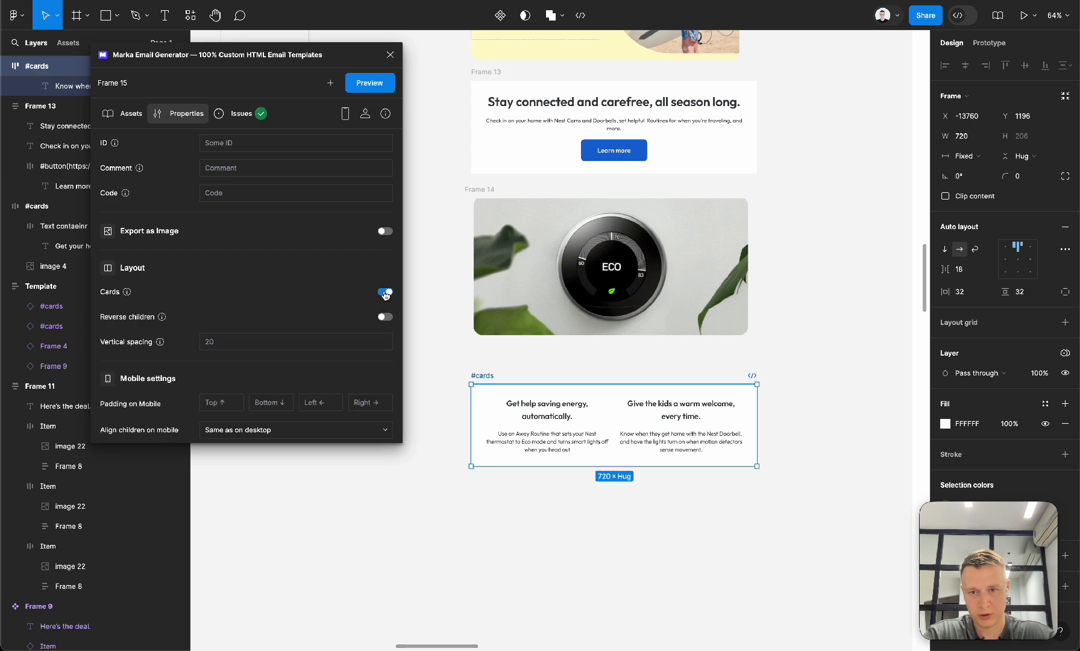
Preview the cards section at a narrower preview width and close Marka Email Generator.
left_click(369, 85)
left_click_drag(657, 477, 583, 472)
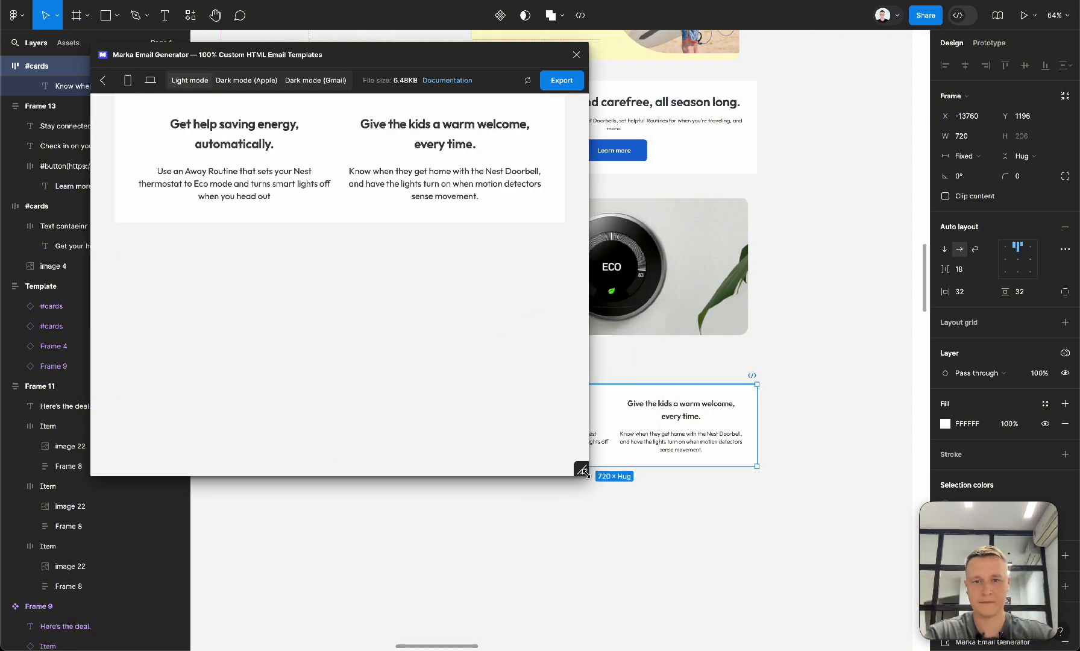
left_click(103, 80)
left_click(394, 55)
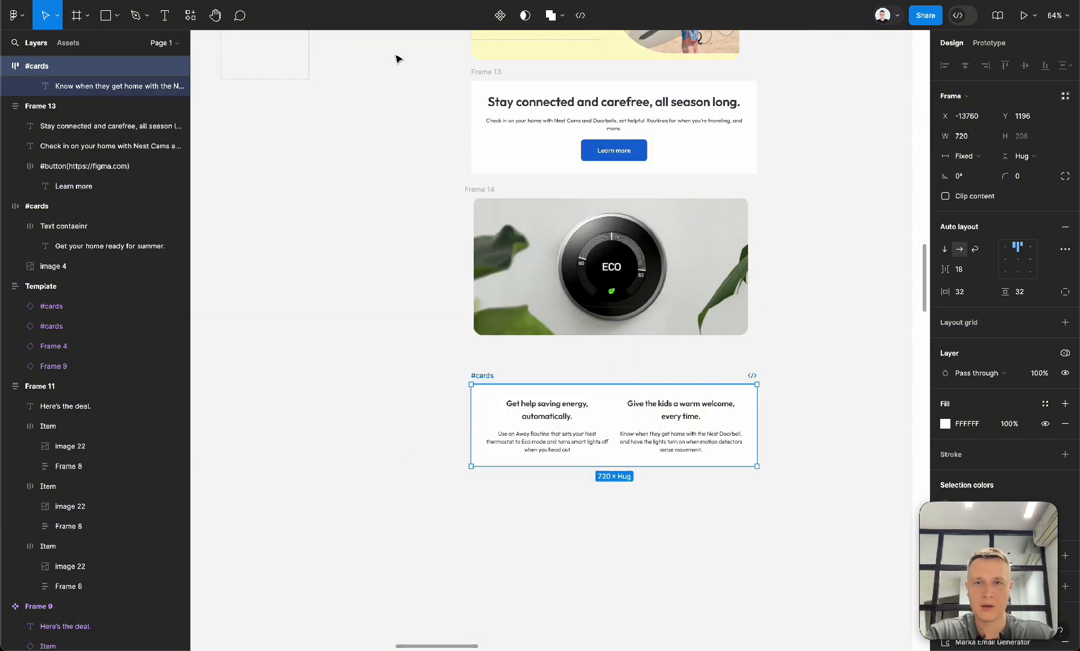
left_click(403, 205)
Examine the "School's out" and "Brighten Fido" image-and-text cards in the reference email.
scroll(403, 205, "right", 5)
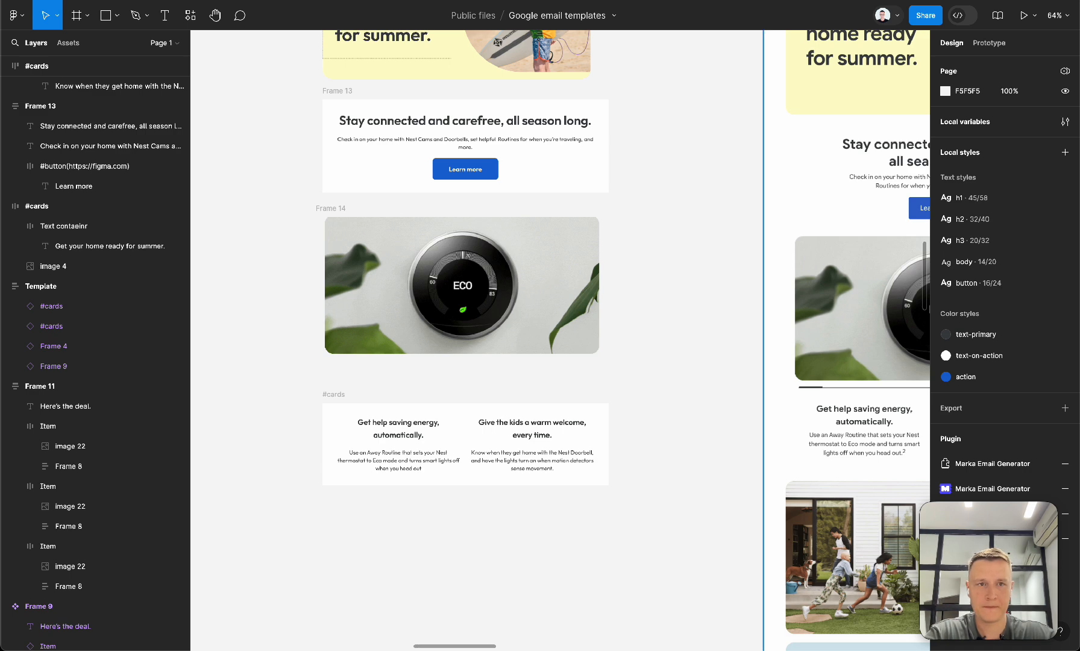
scroll(658, 388, "right", 5)
scroll(658, 388, "down", 3)
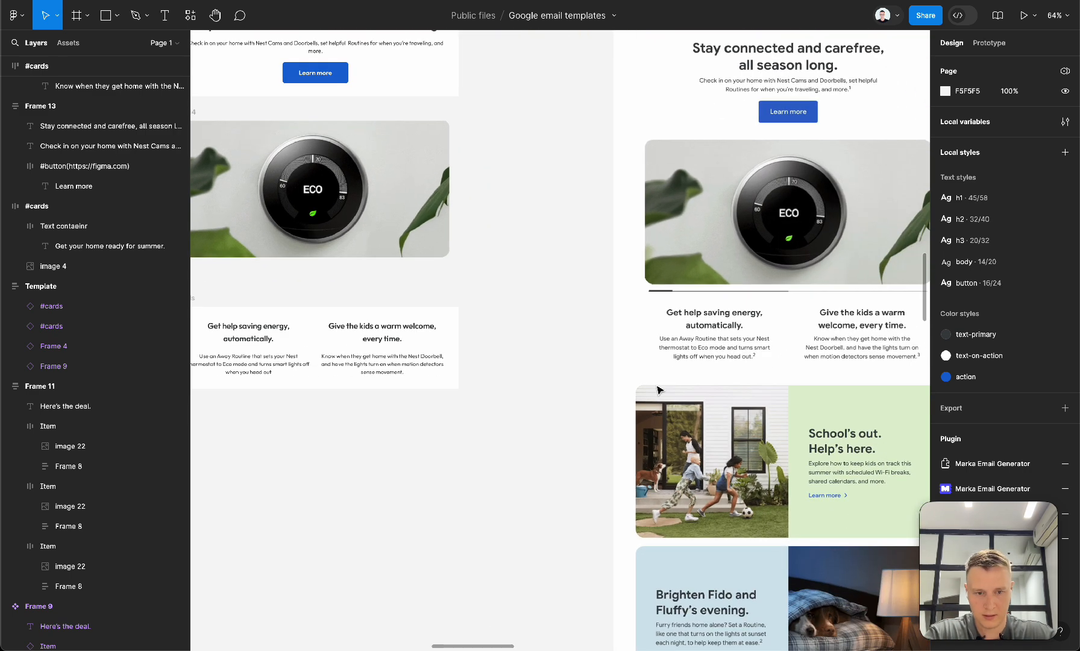
scroll(658, 390, "right", 4)
scroll(658, 390, "down", 2)
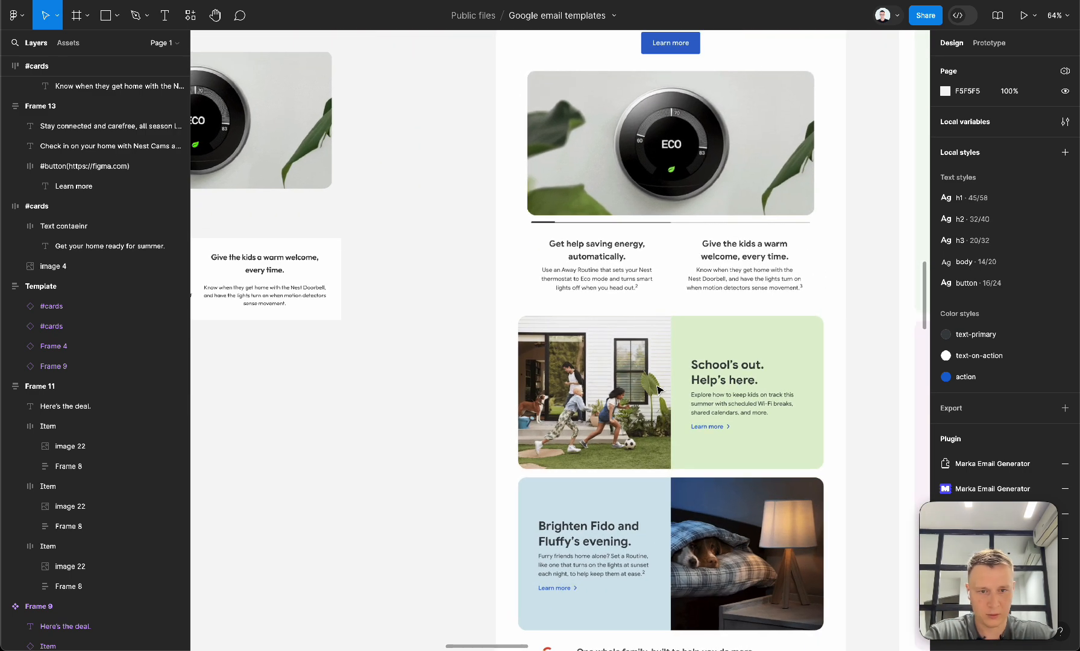
scroll(658, 390, "left", 3)
scroll(658, 390, "down", 3)
scroll(658, 390, "down", 4)
scroll(658, 390, "right", 4)
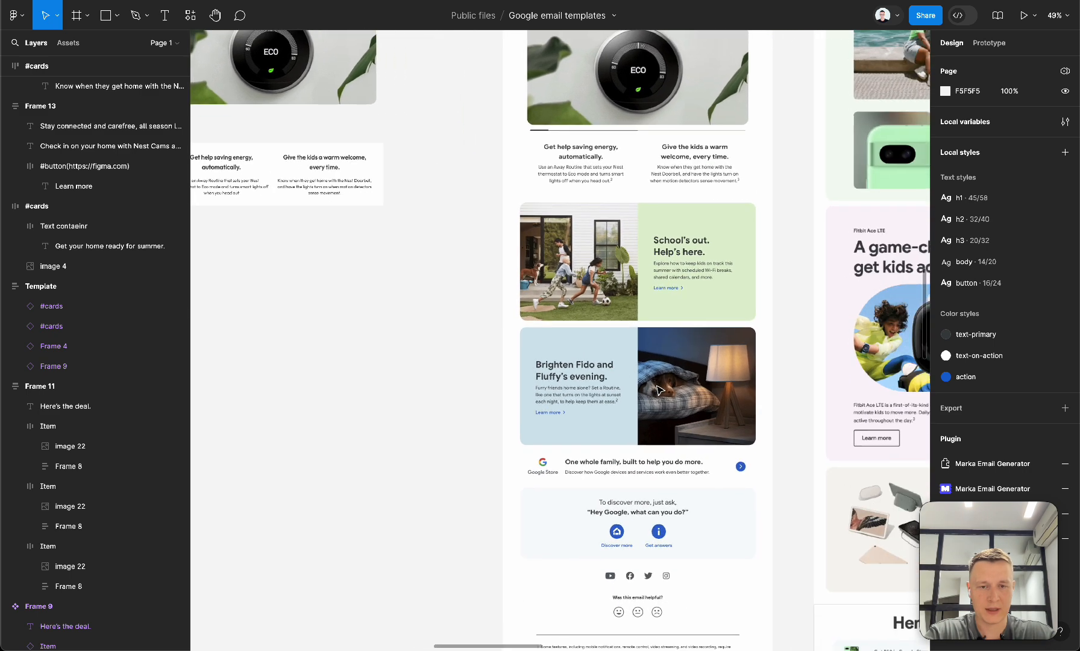
scroll(659, 390, "up", 5)
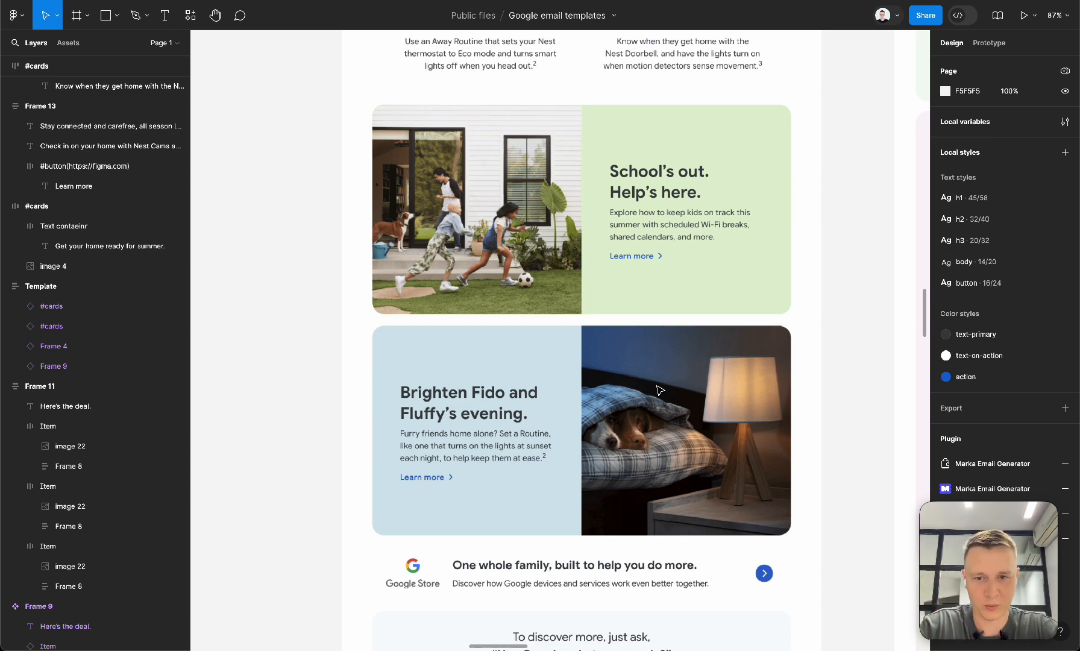
Copy the backyard family photo and the sleeping dog photo from the Assets section to the space below the two-column text.
scroll(660, 391, "down", 5)
scroll(661, 390, "left", 5)
scroll(660, 390, "down", 4)
scroll(660, 391, "left", 5)
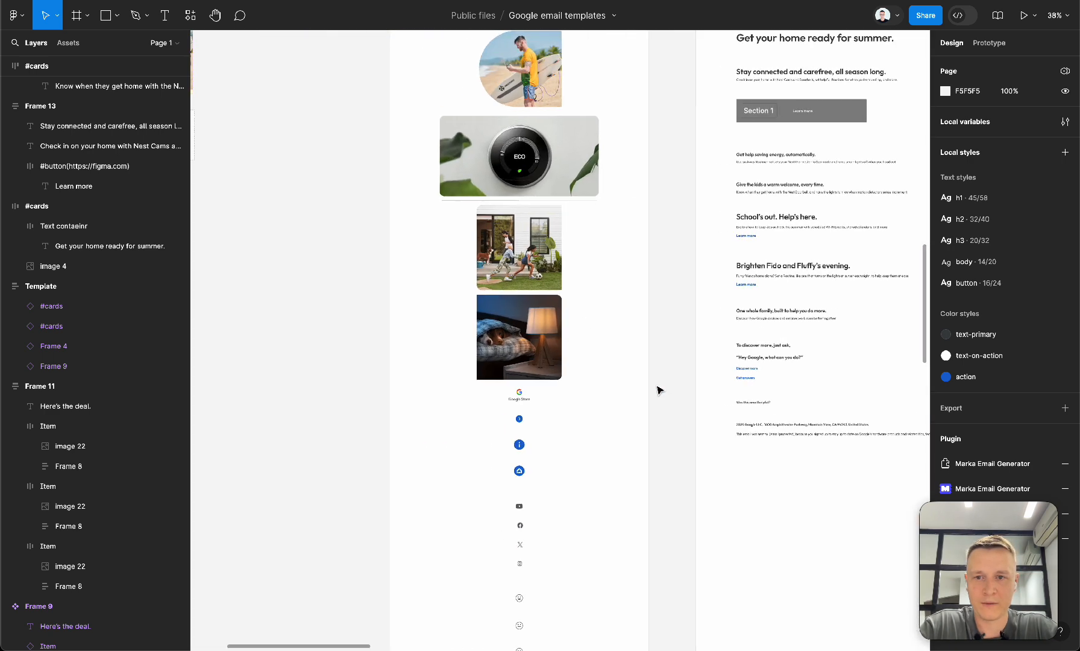
left_click(519, 247)
left_click(526, 333, "shift")
scroll(525, 333, "down", 3)
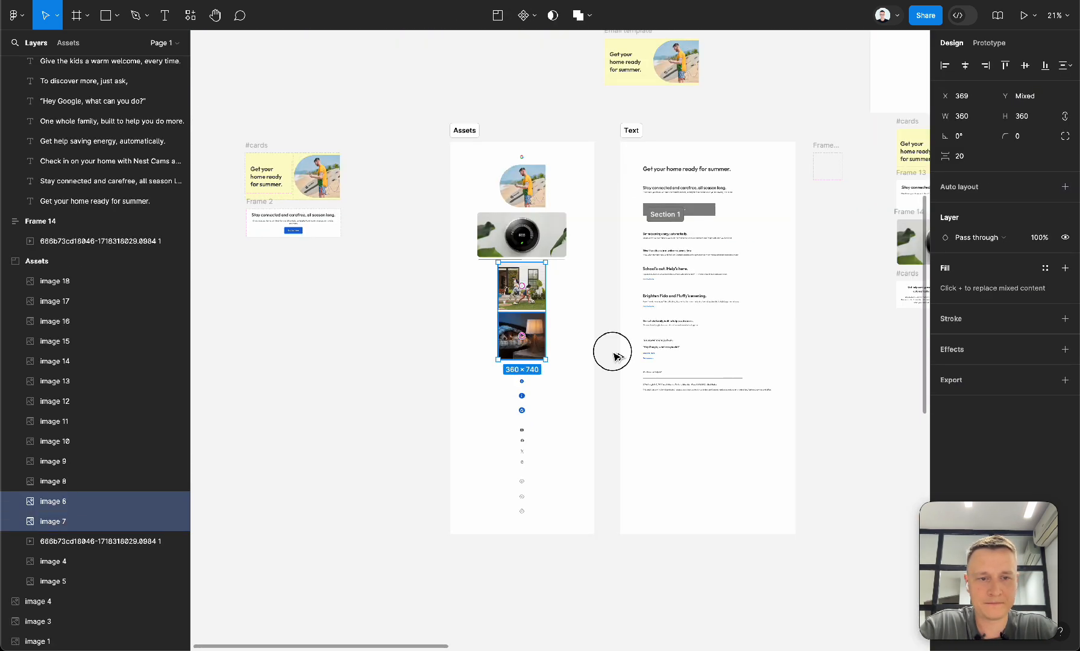
left_click_drag(614, 352, 851, 409)
scroll(639, 370, "right", 6)
scroll(623, 355, "up", 4)
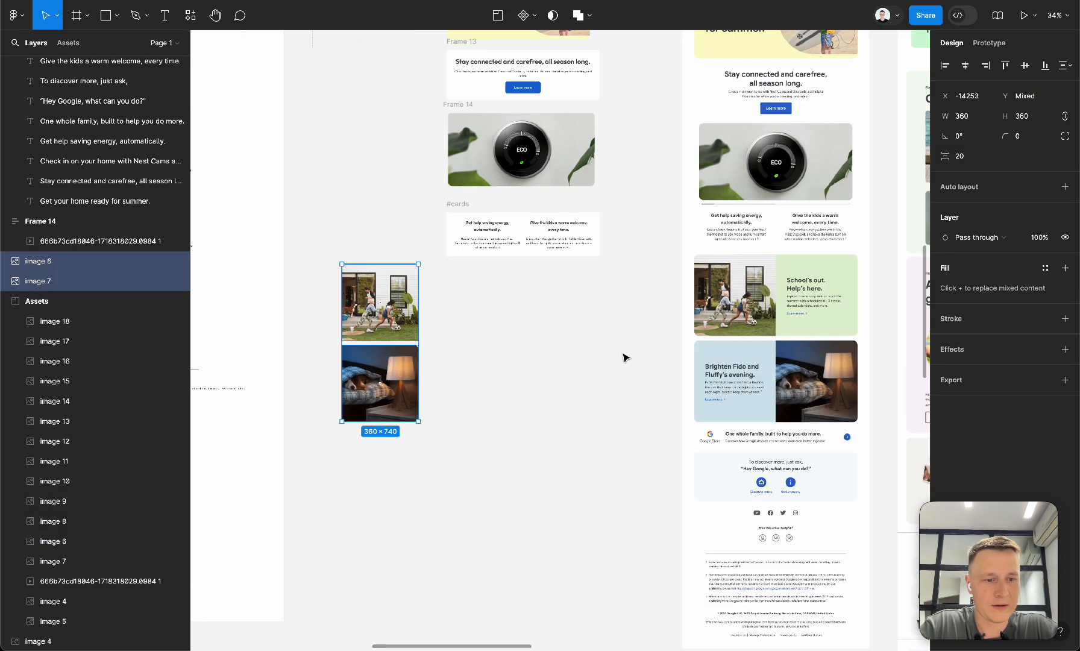
Copy the "School's out. Help's here." heading with its paragraph and Learn more link to beside the backyard photo.
scroll(623, 358, "right", 1)
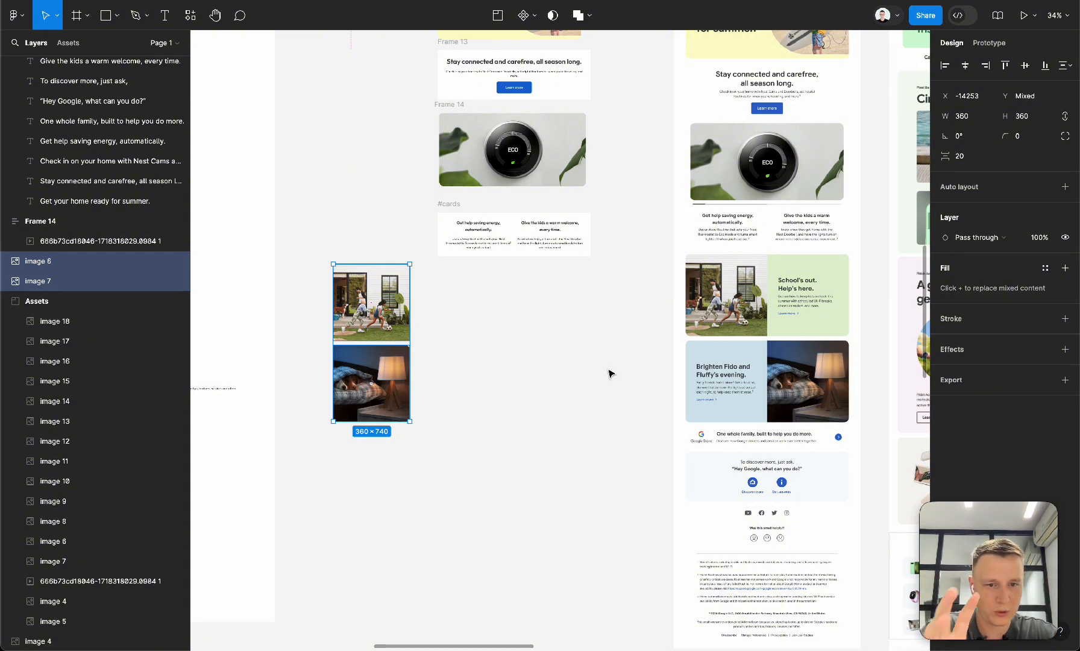
scroll(610, 374, "down", 2)
scroll(609, 373, "up", 2)
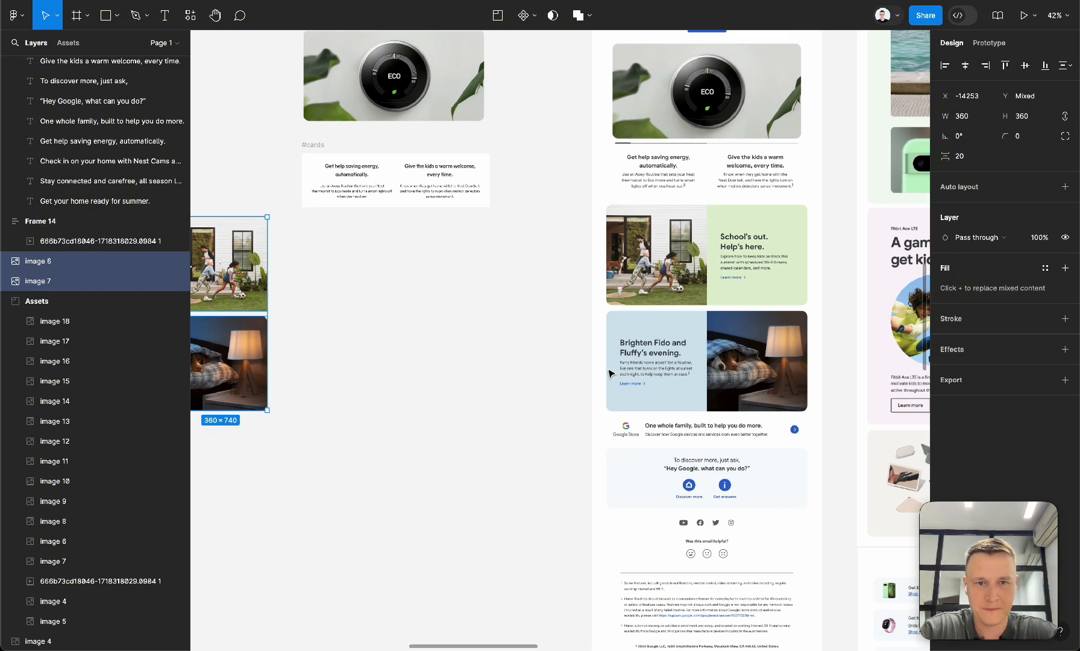
scroll(610, 374, "left", 10)
left_click_drag(392, 221, 796, 262)
scroll(458, 174, "down", 5)
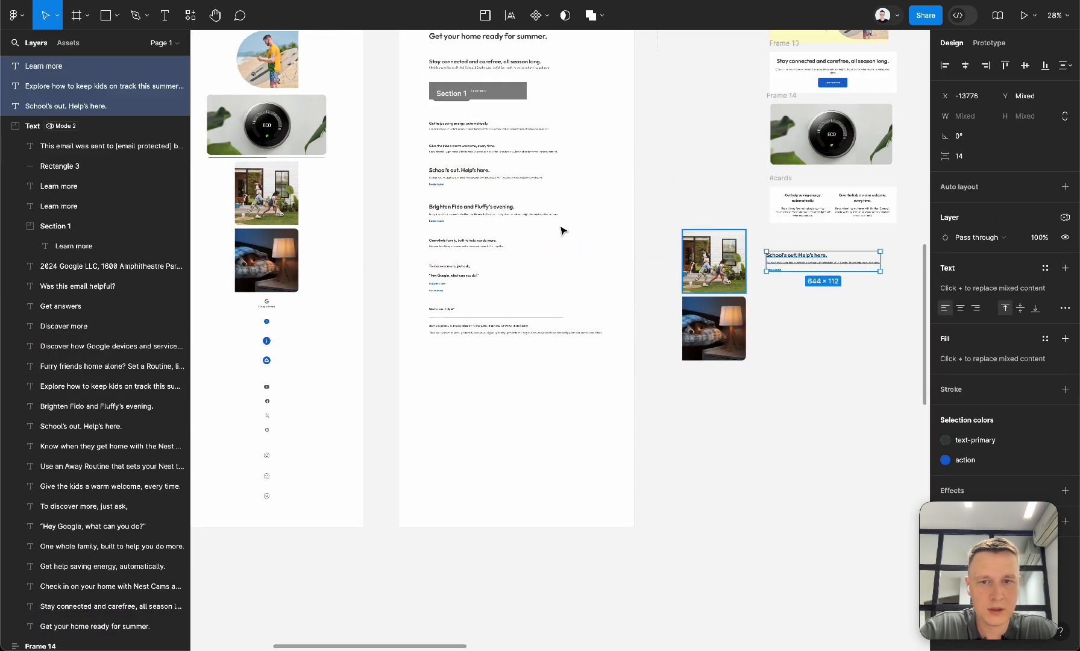
Copy the "Brighten Fido and Fluffy's evening." heading, paragraph and Learn more link to beside the sleeping dog photo.
left_click_drag(414, 229, 803, 316)
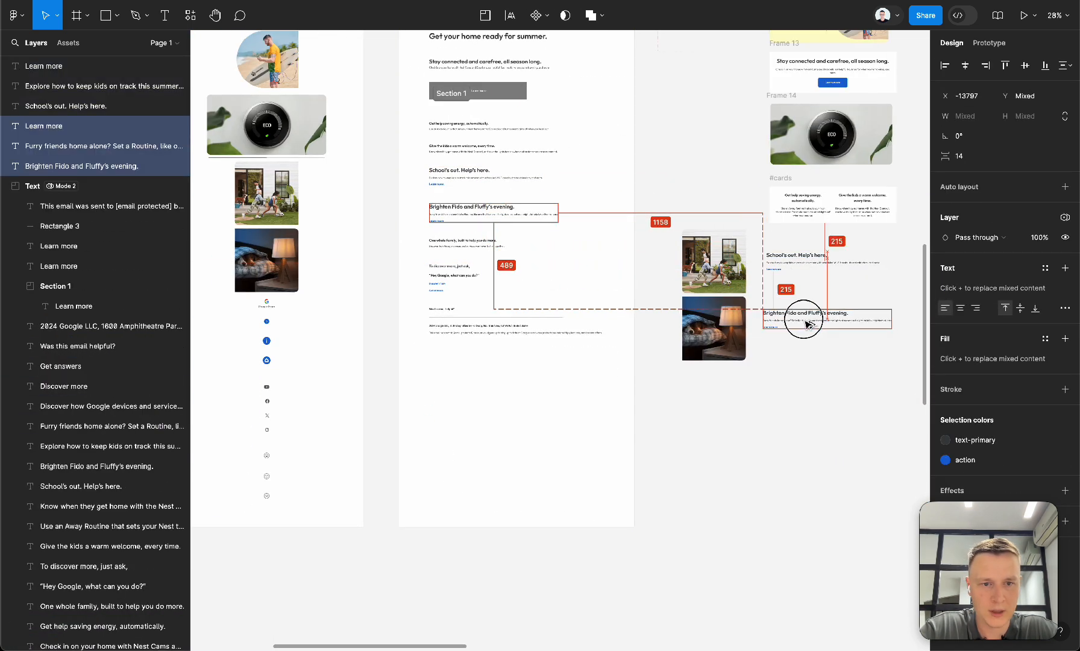
scroll(545, 403, "up", 5)
left_click(542, 404)
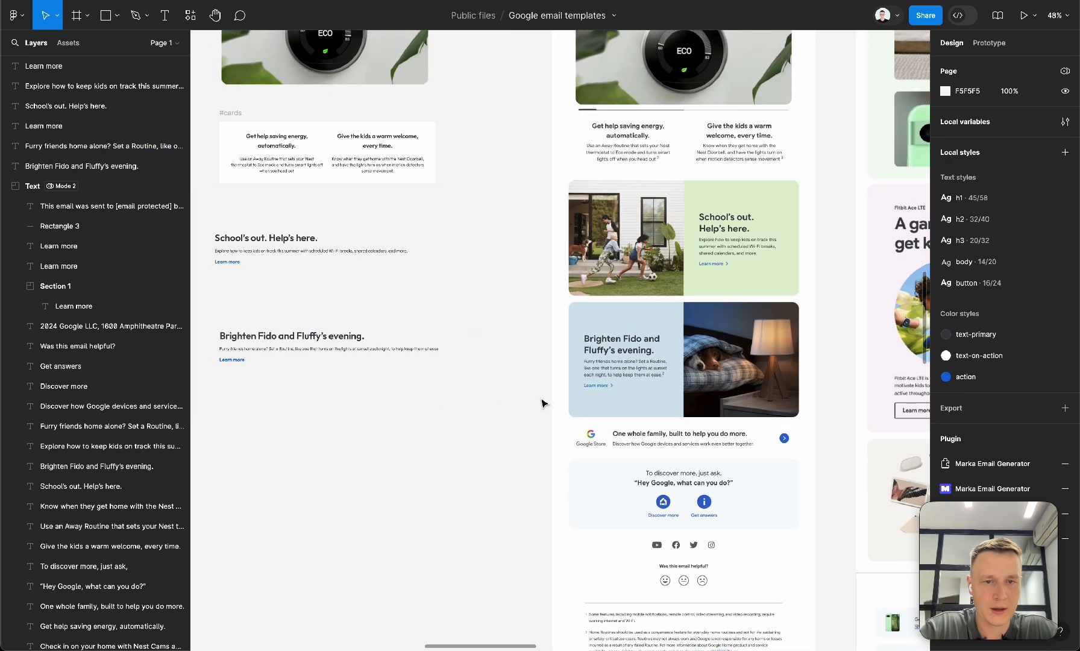
Wrap the copied "School's out. Help's here." heading, paragraph and Learn more link in a vertical auto layout frame.
scroll(542, 403, "left", 4)
scroll(542, 403, "up", 1)
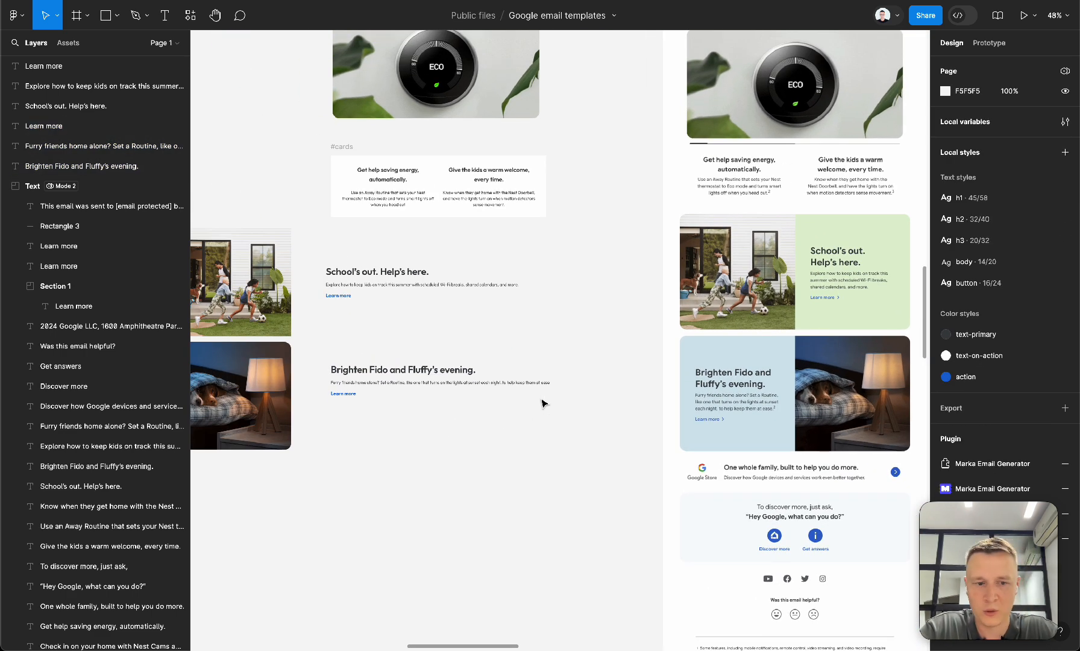
left_click_drag(349, 301, 372, 258)
scroll(392, 260, "left", 3)
scroll(392, 259, "down", 1)
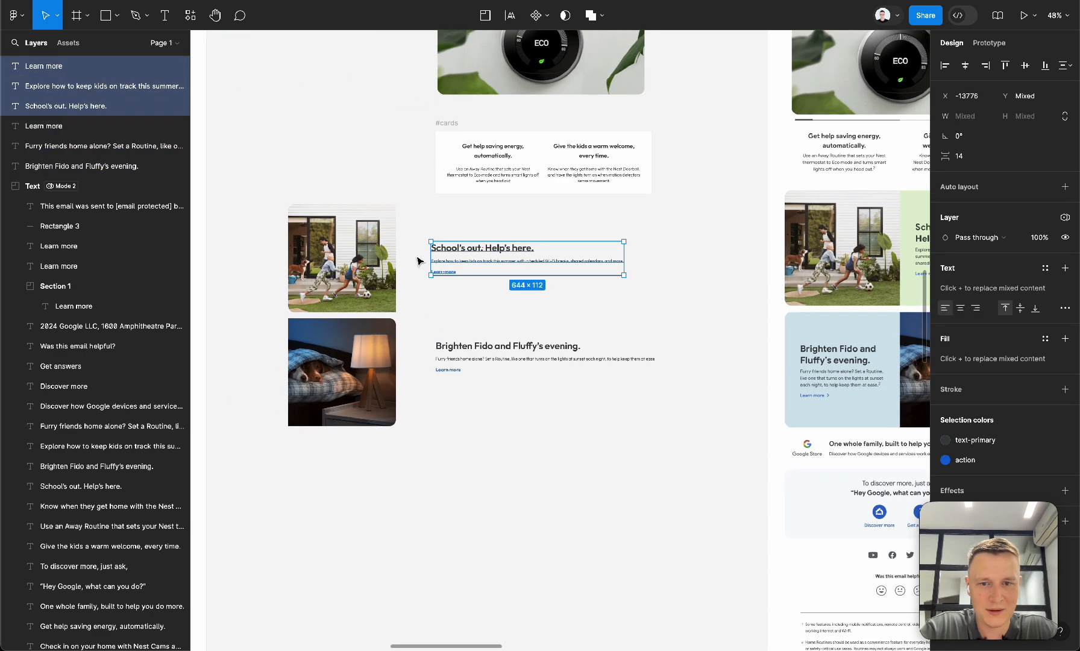
left_click(438, 309)
left_click_drag(437, 309, 467, 237)
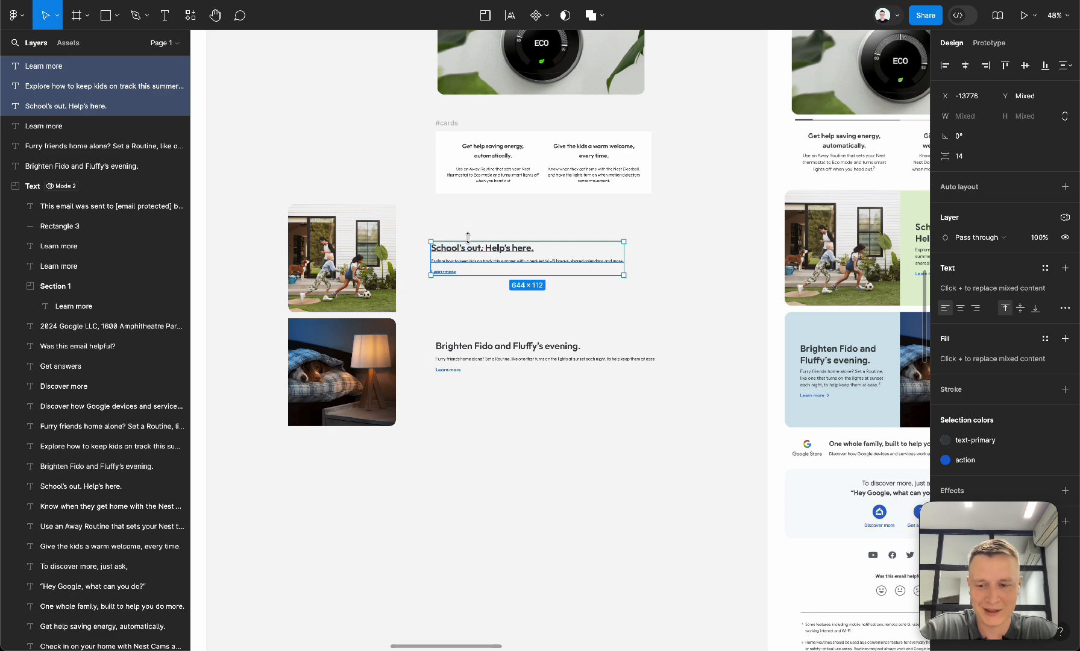
key("shift+a")
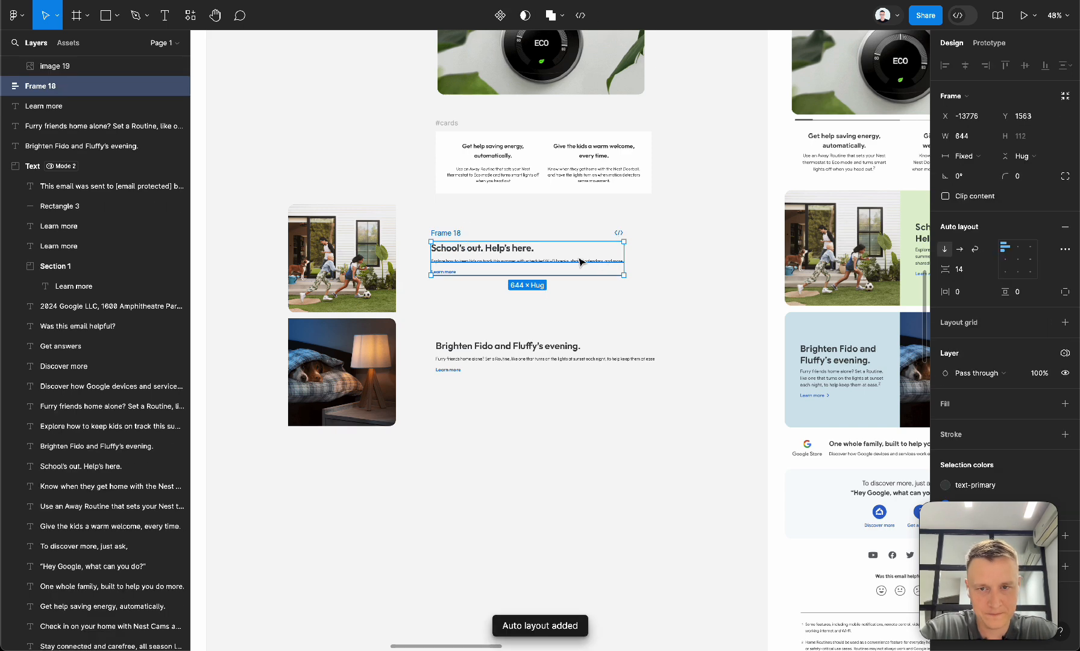
Copy the properties of the empty Frame 3 and apply them to the "School's out. Help's here." text frame.
left_click_drag(624, 259, 515, 258)
scroll(518, 261, "up", 5)
scroll(519, 261, "left", 3)
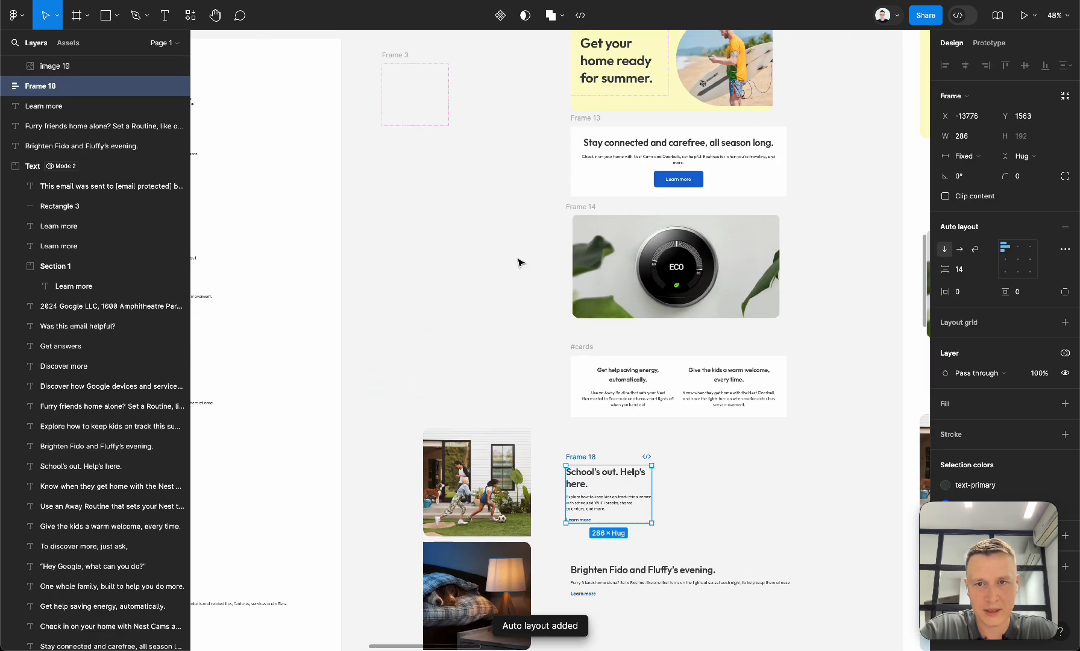
left_click(393, 215)
left_click(434, 97)
key("alt+super+c")
left_click(585, 458)
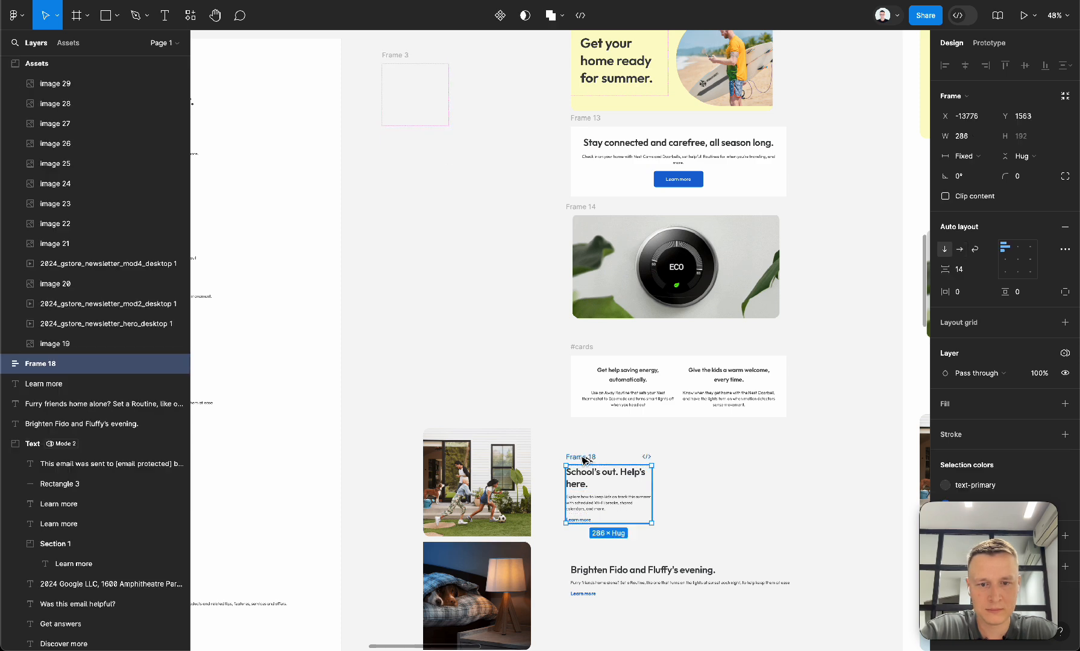
key("alt+super+v")
Narrow the "School's out. Help's here." text frame to 378 wide and shift it slightly beside the backyard photo.
scroll(584, 461, "down", 2)
scroll(583, 460, "right", 1)
scroll(584, 461, "up", 5)
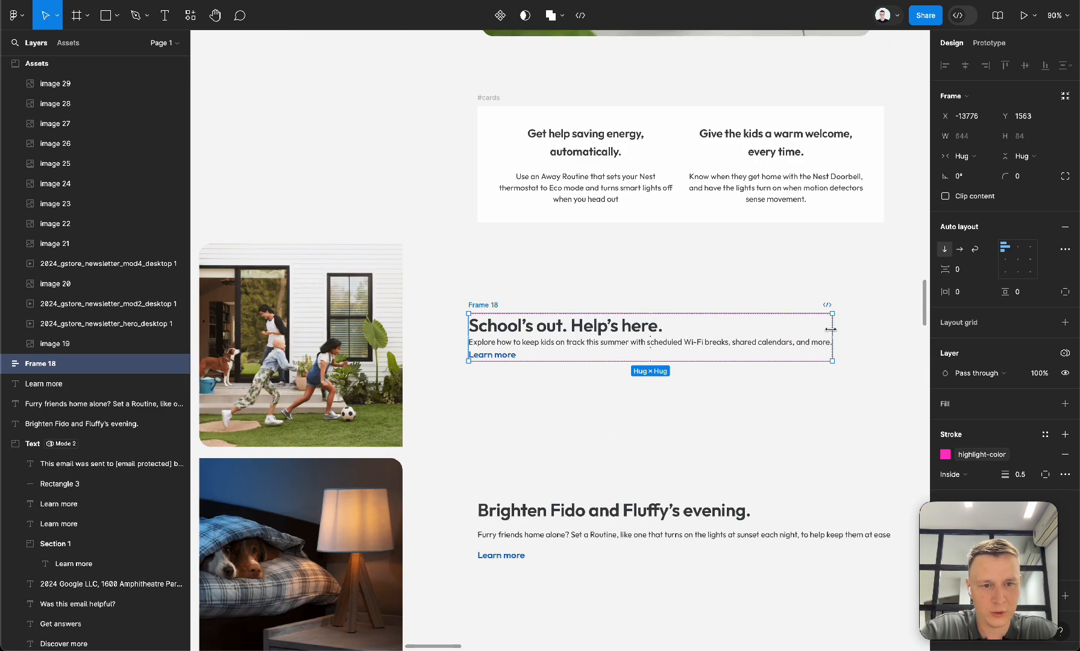
left_click_drag(830, 329, 684, 333)
left_click(766, 332)
left_click_drag(493, 302, 503, 305)
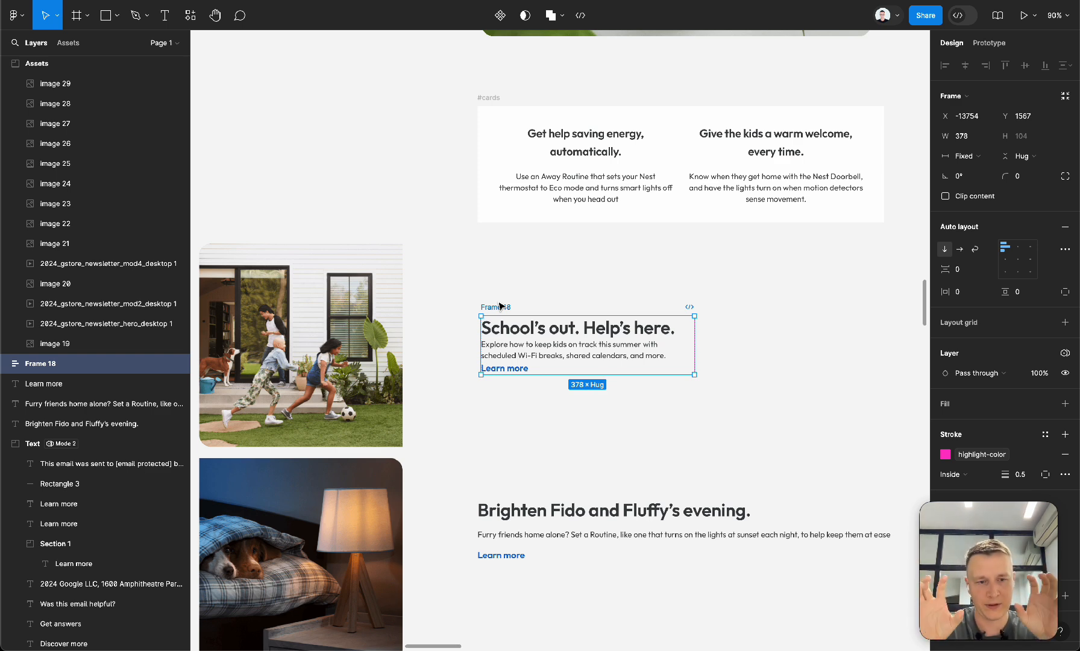
Wrap the backyard photo and its text frame together in a horizontal auto layout frame and expand its layers.
left_click(320, 325)
left_click(499, 343, "shift")
left_click_drag(499, 343, 674, 355)
key("shift+a")
scroll(673, 354, "right", 10)
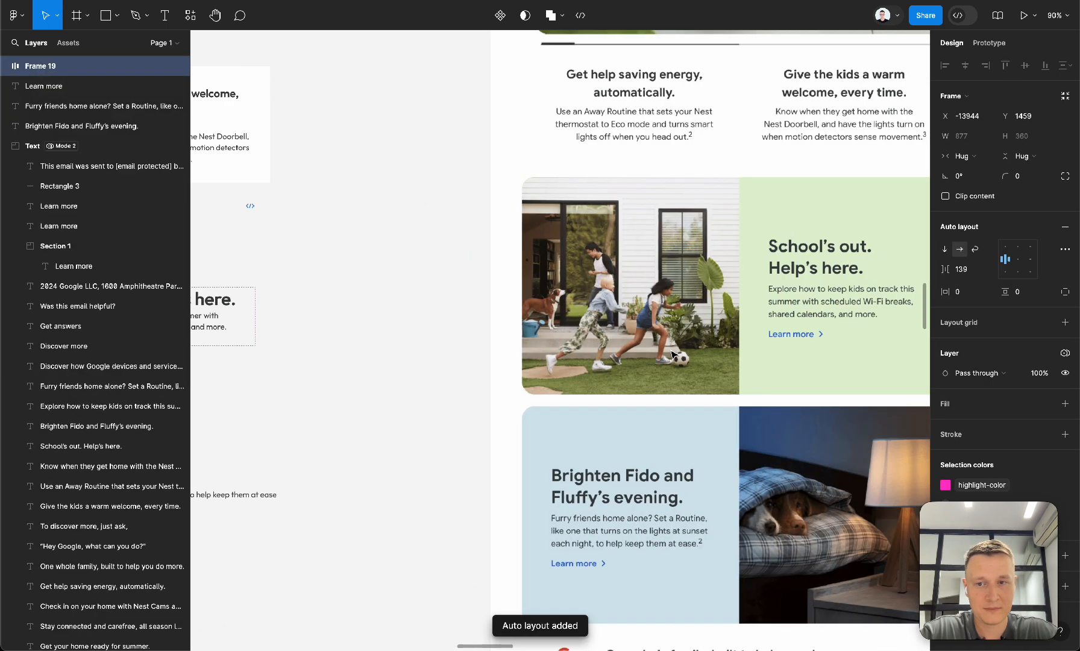
scroll(66, 84, "up", 2)
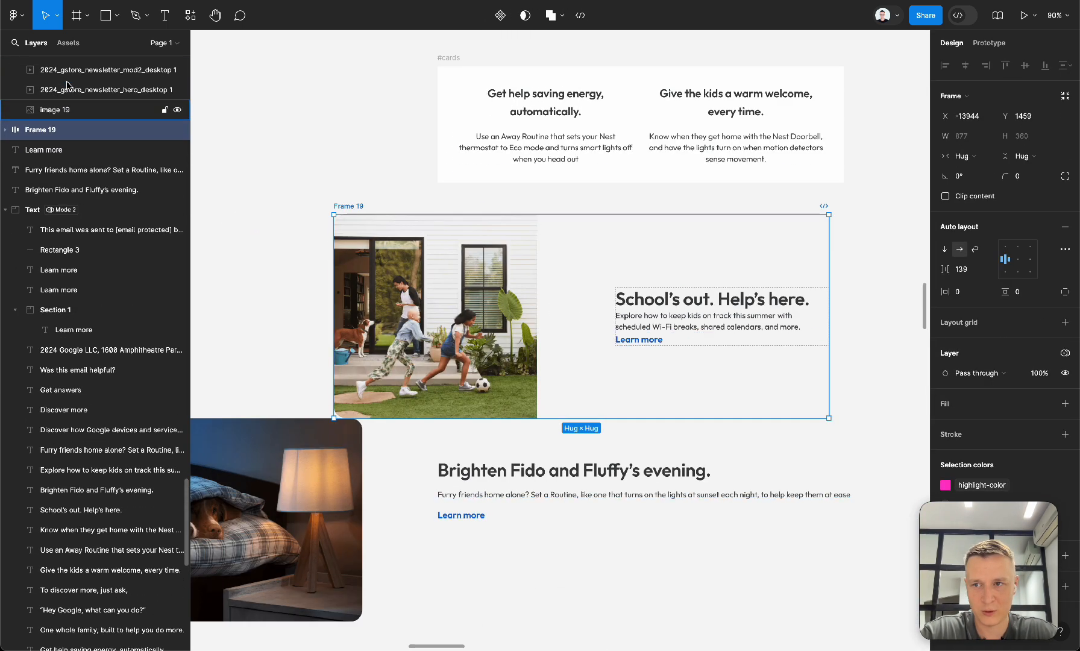
left_click(6, 130)
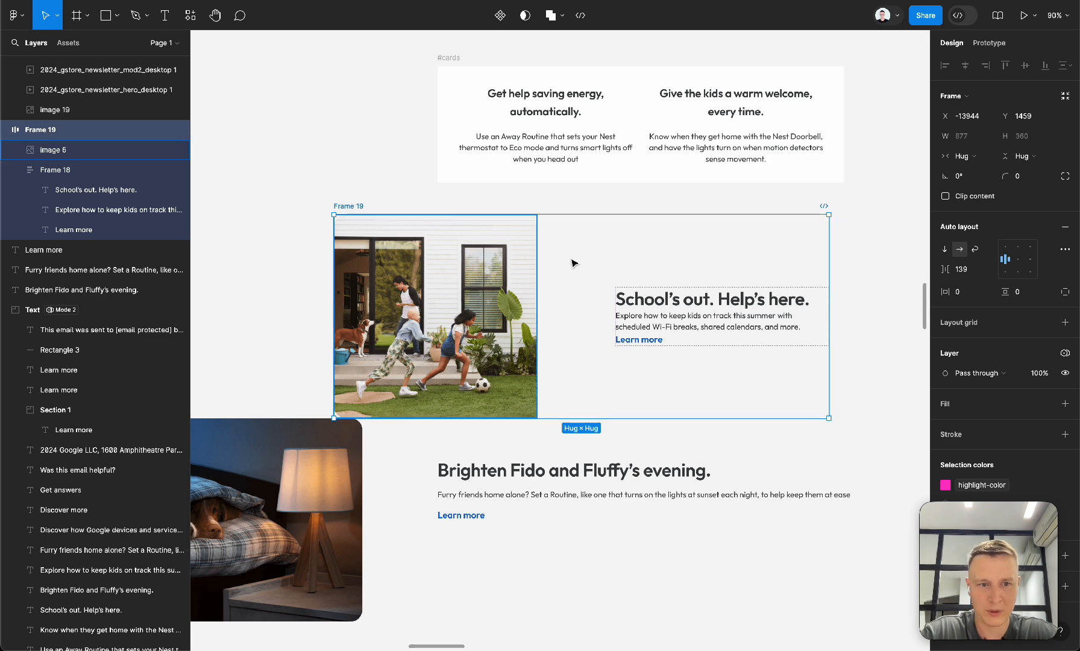
Fill the new photo-and-text frame with the light green sampled from the reference email's "School's out" card.
scroll(784, 352, "right", 10)
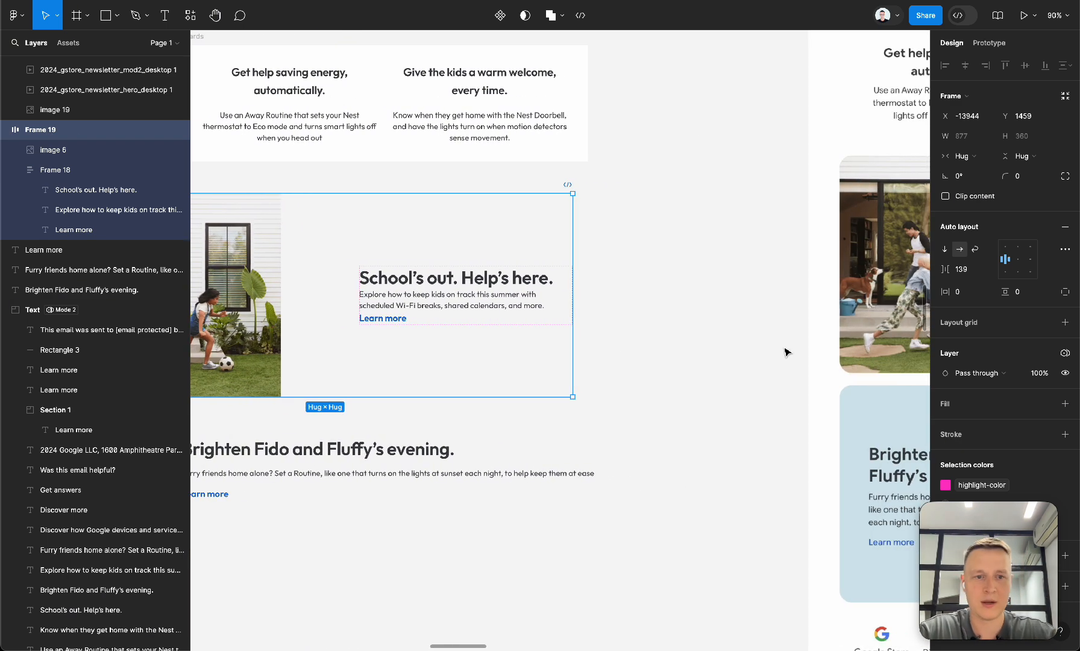
scroll(786, 352, "right", 8)
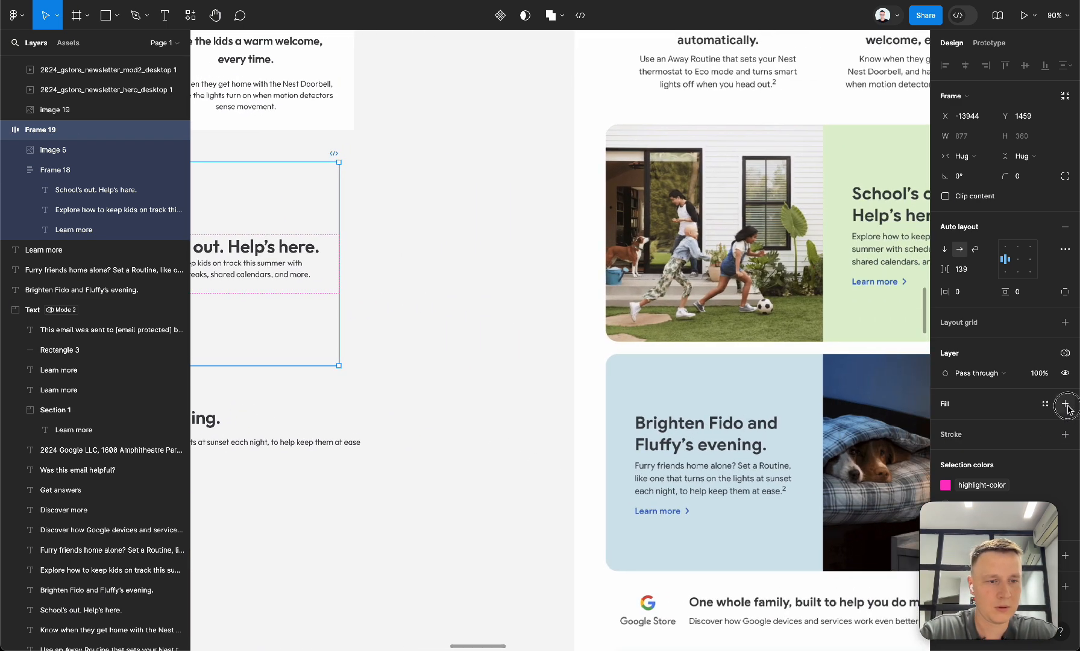
left_click(1066, 405)
left_click(945, 424)
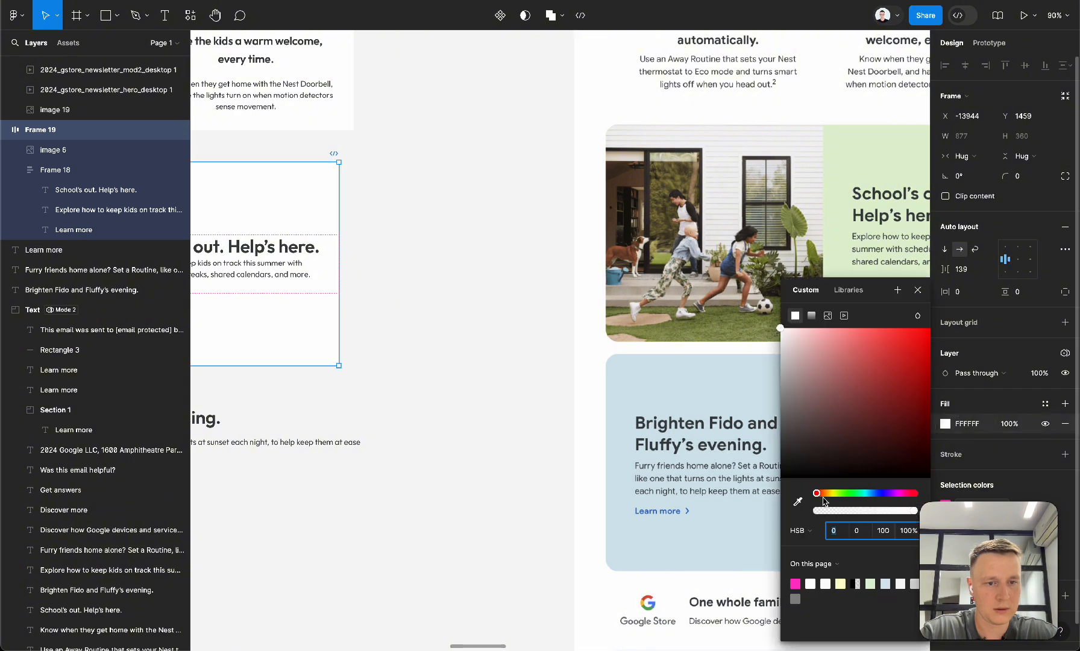
left_click(797, 505)
left_click(887, 176)
key("Escape")
Move the green card directly below the two-column #cards section and give it a fixed width of 720.
scroll(518, 233, "left", 10)
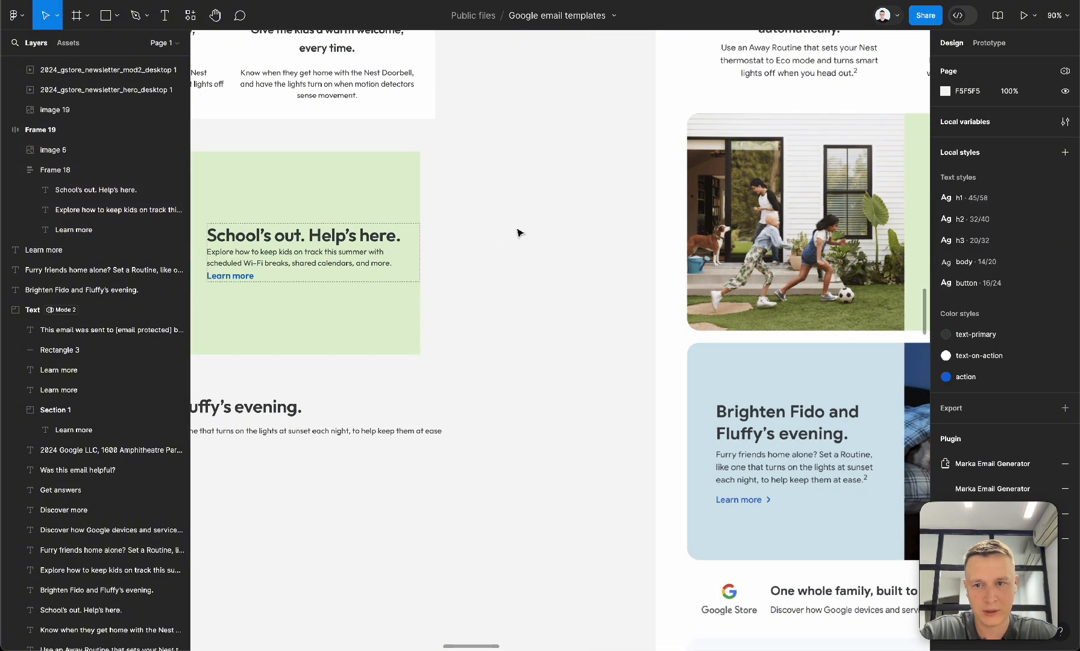
scroll(519, 233, "down", 2)
left_click_drag(355, 149, 437, 146)
left_click(965, 156)
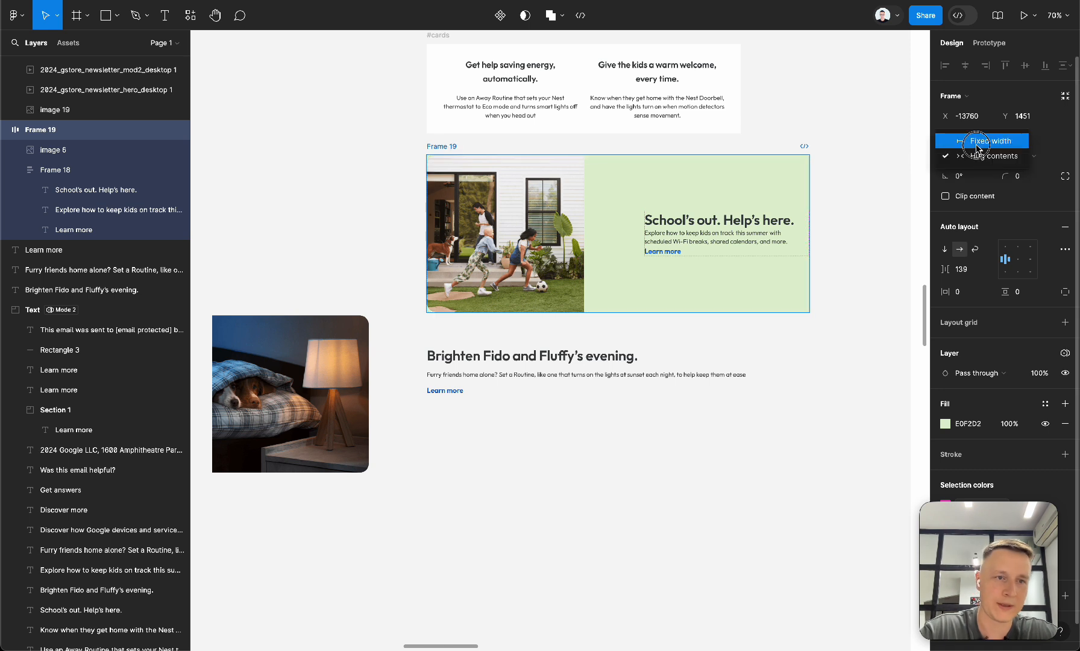
left_click(974, 140)
left_click(971, 138)
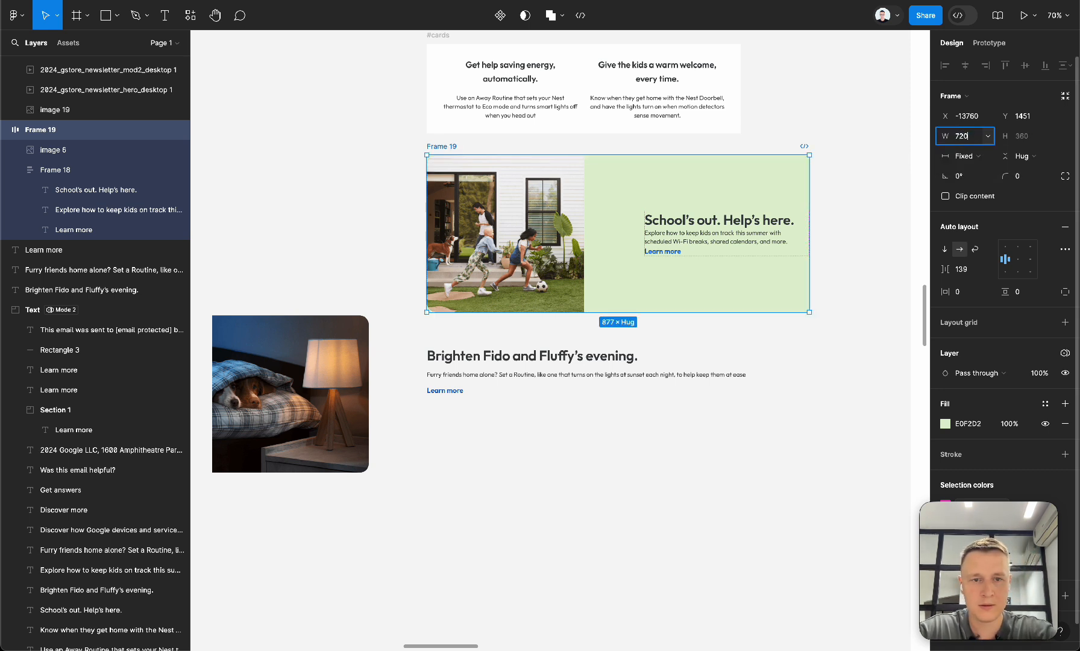
key("Return")
Set the green card's item spacing, horizontal padding and vertical padding to 24.
left_click(705, 217)
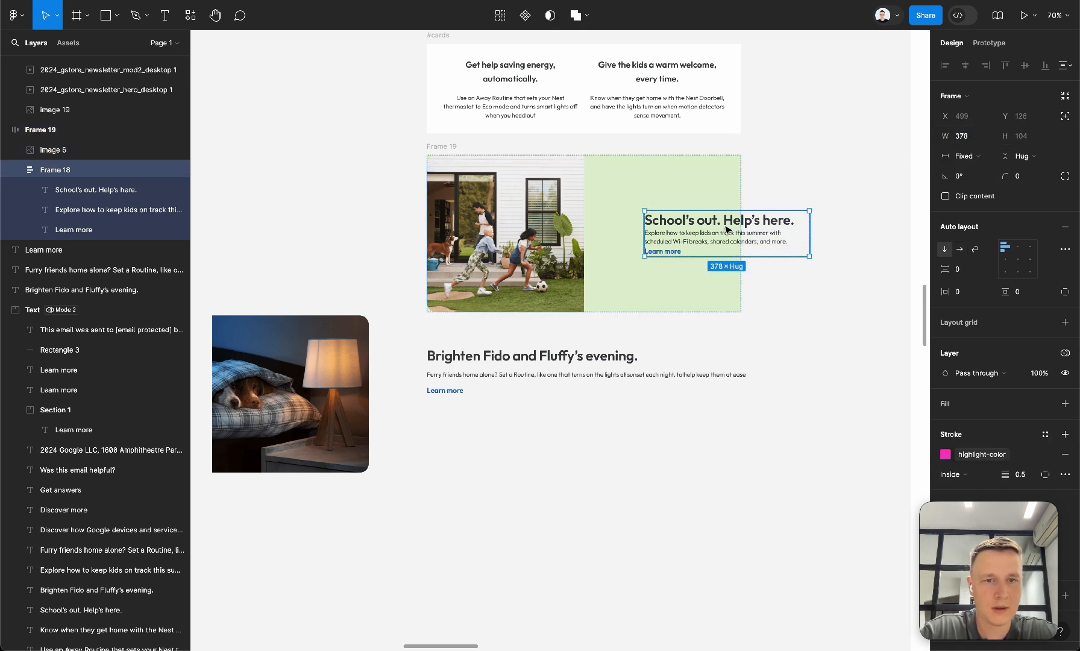
left_click(663, 205)
left_click(975, 271)
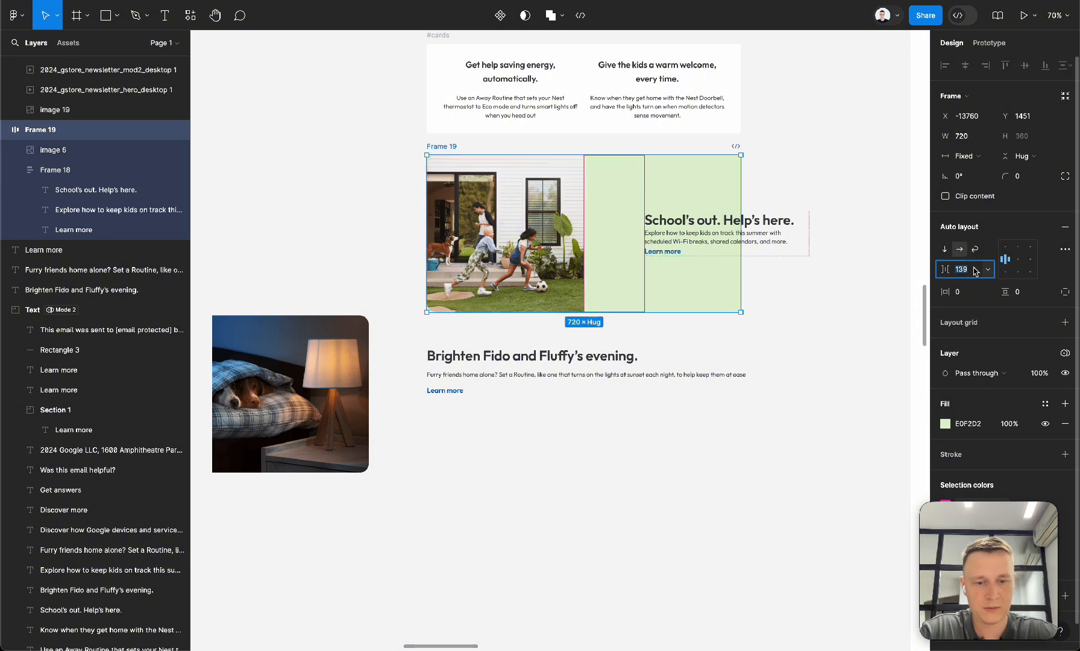
key("Tab")
type("24")
key("Tab")
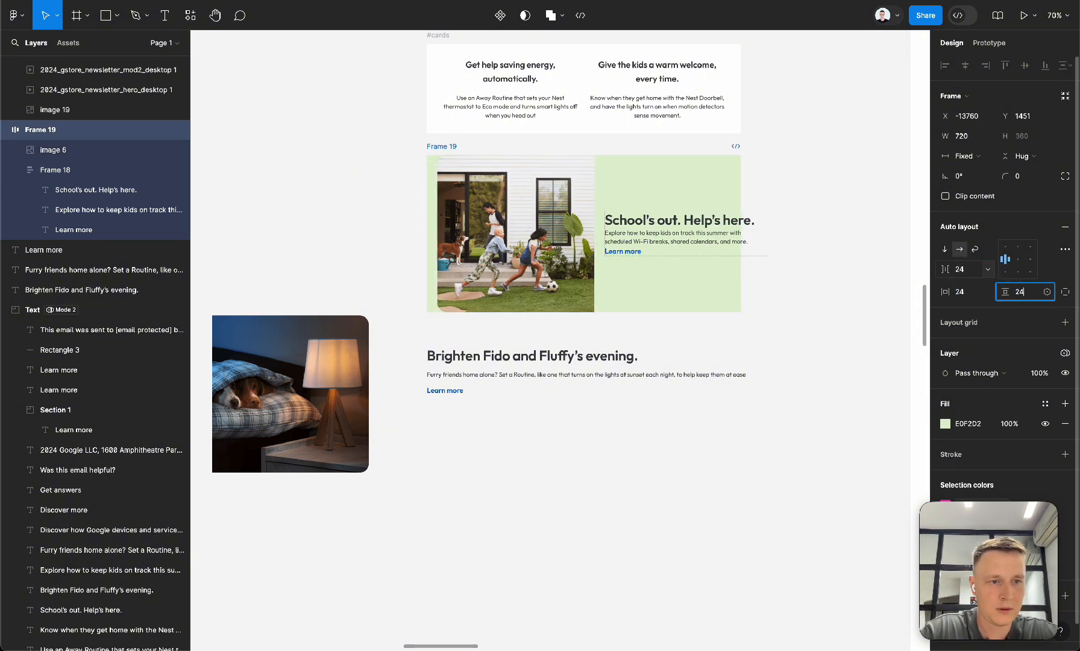
type("24")
key("Return")
Reset the green card's horizontal and vertical padding to 0.
type("0")
key("shift+Tab")
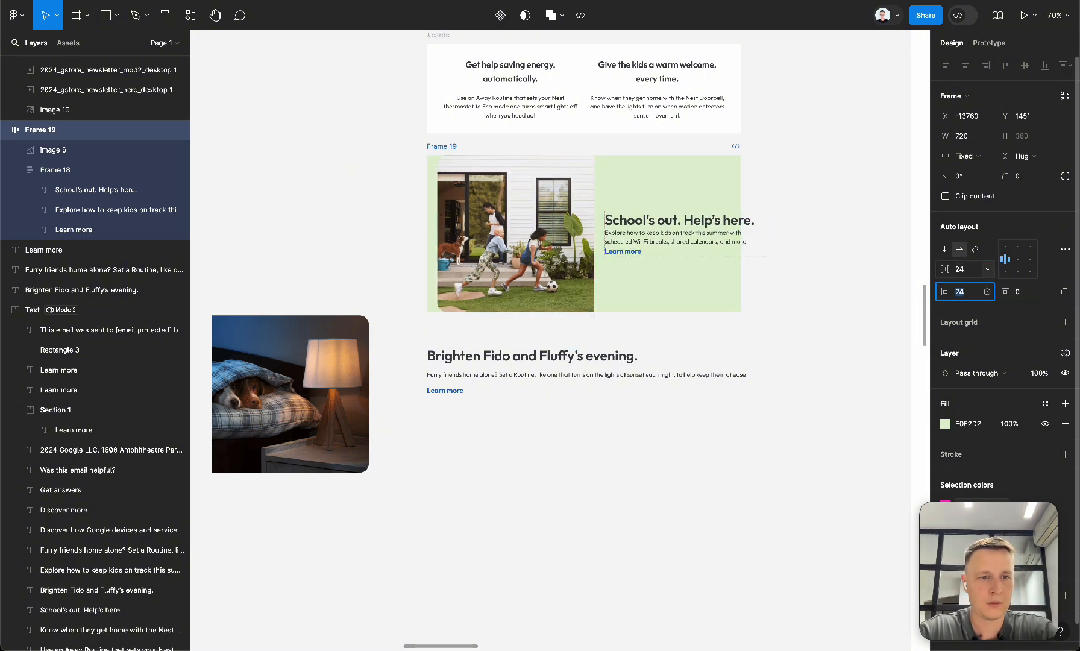
key("Return")
left_click(860, 291)
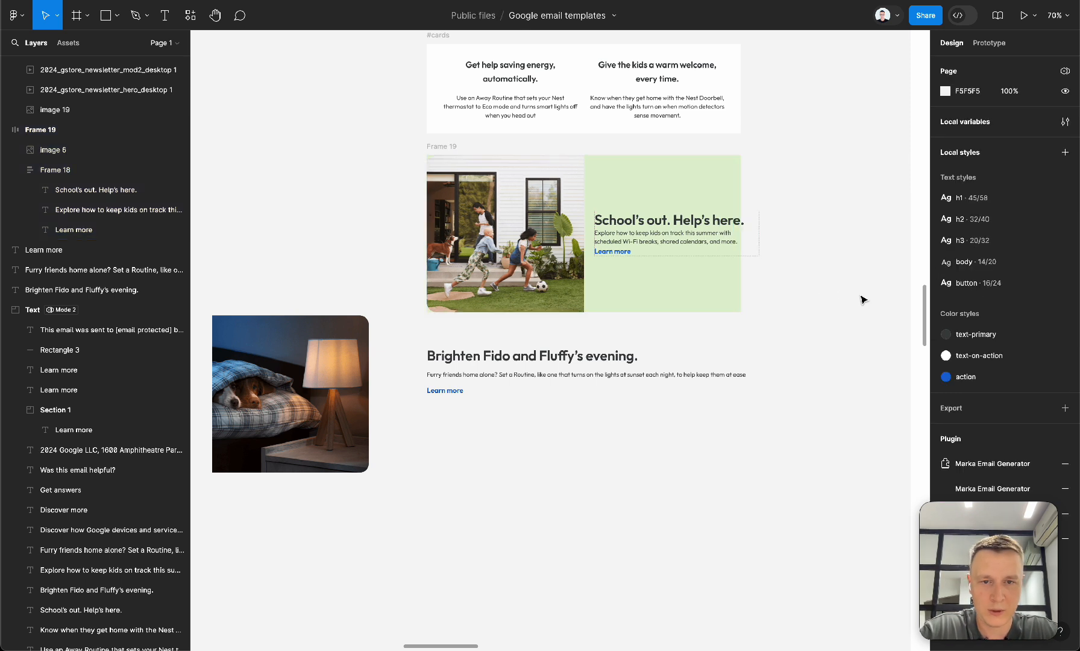
Set the "School's out. Help's here." text frame's width to fill the green card.
left_click(701, 246)
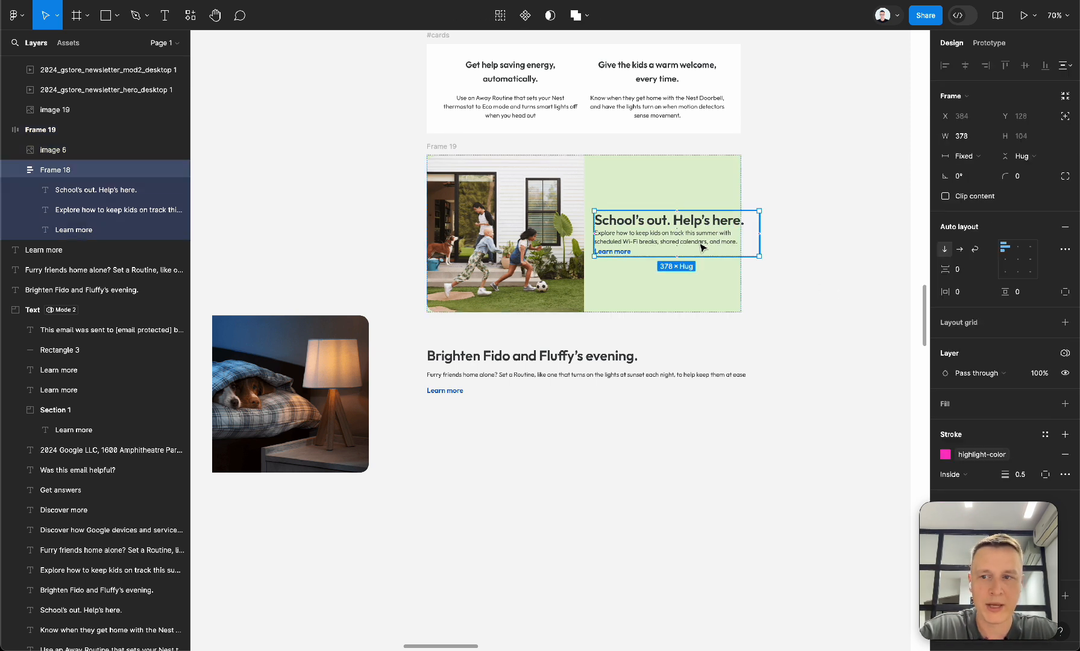
left_click(966, 158)
left_click(971, 184)
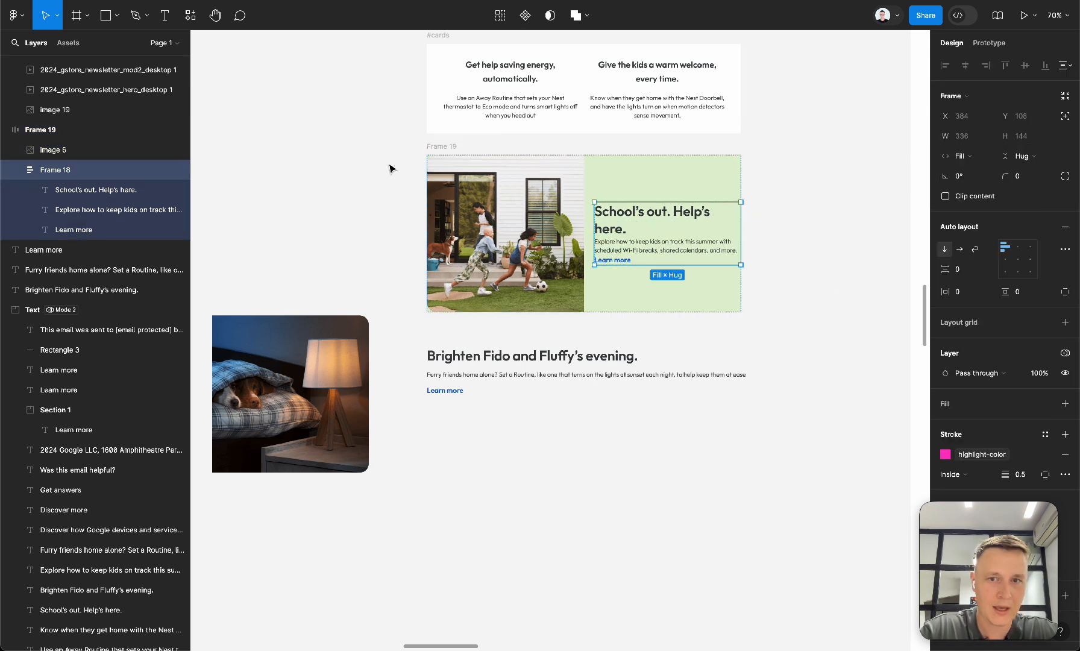
left_click(442, 147)
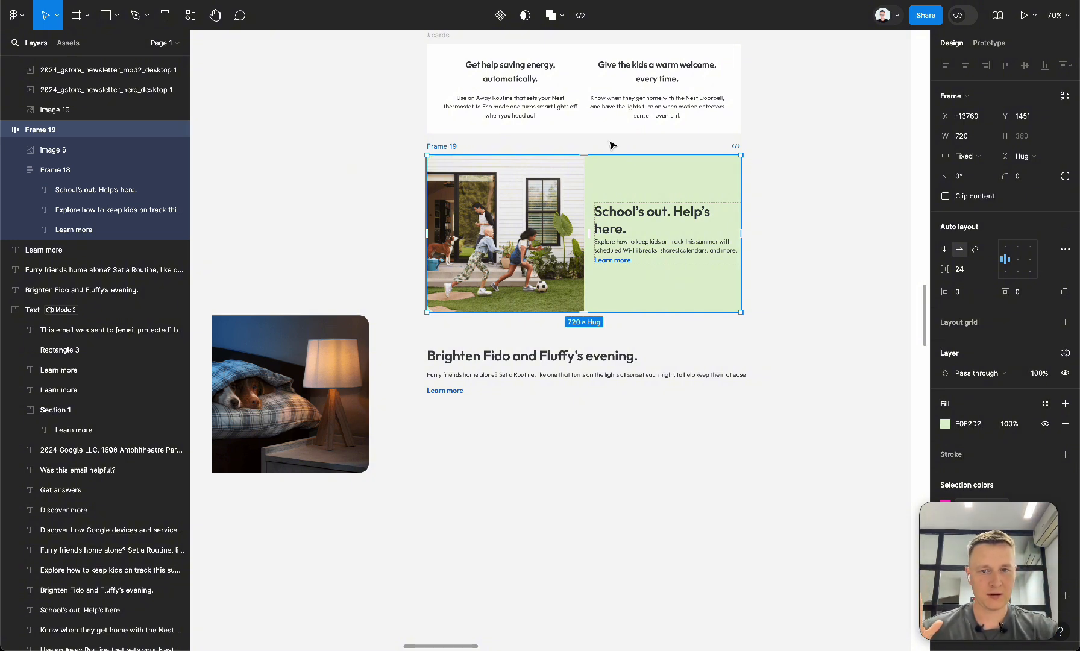
Move the "Brighten Fido and Fluffy's evening." texts and the sleeping dog photo further down to leave space below the green card.
scroll(759, 204, "right", 5)
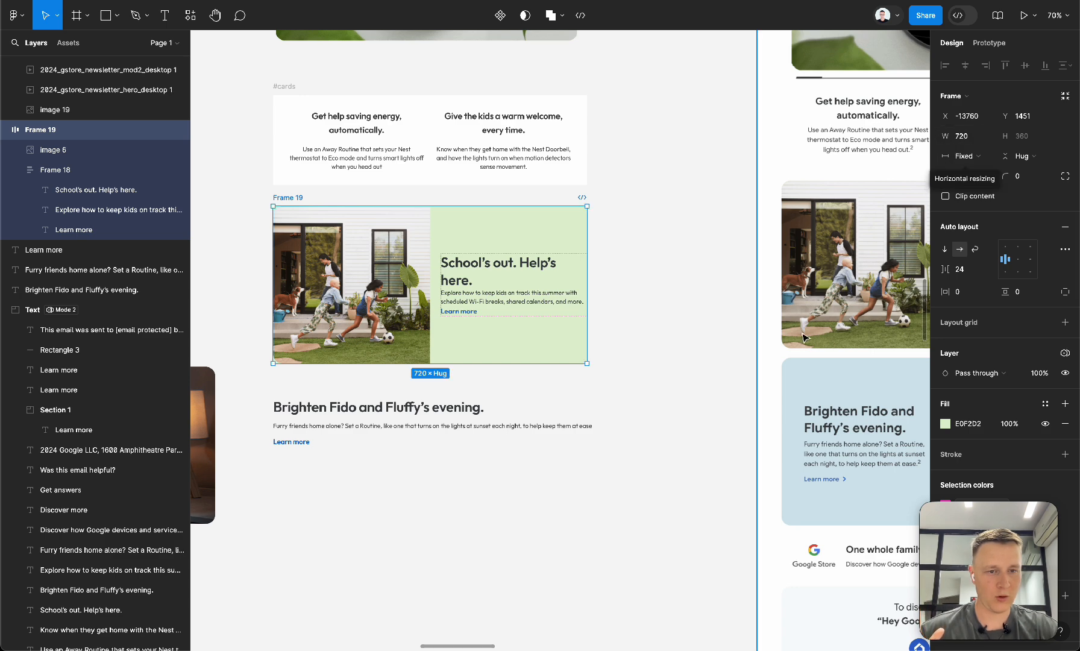
scroll(609, 323, "right", 3)
scroll(611, 324, "left", 6)
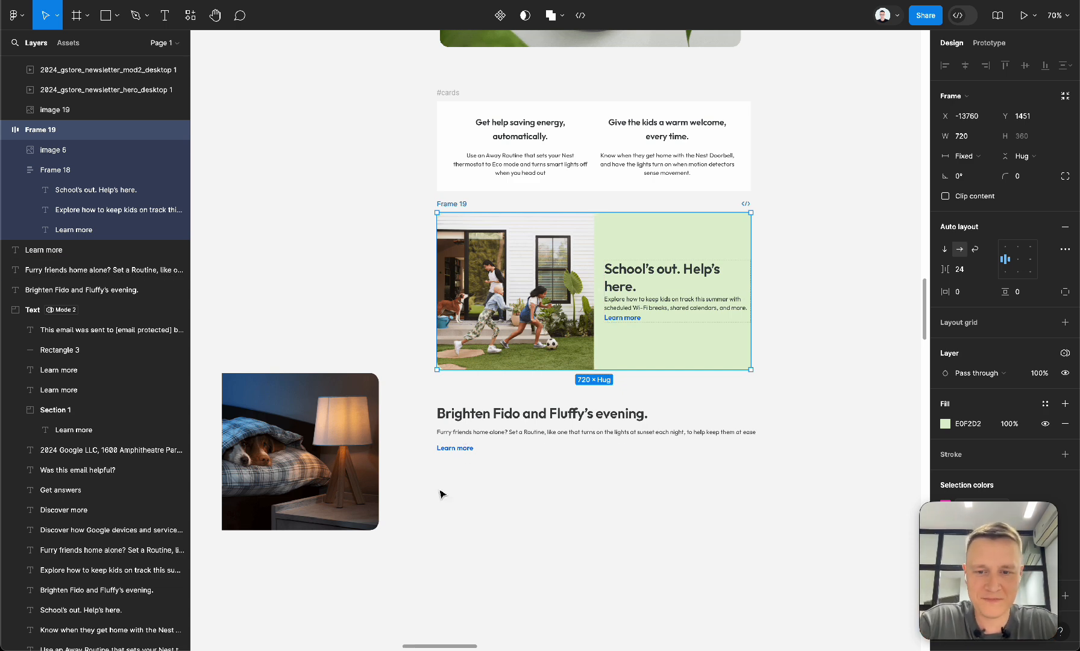
left_click_drag(438, 491, 546, 501)
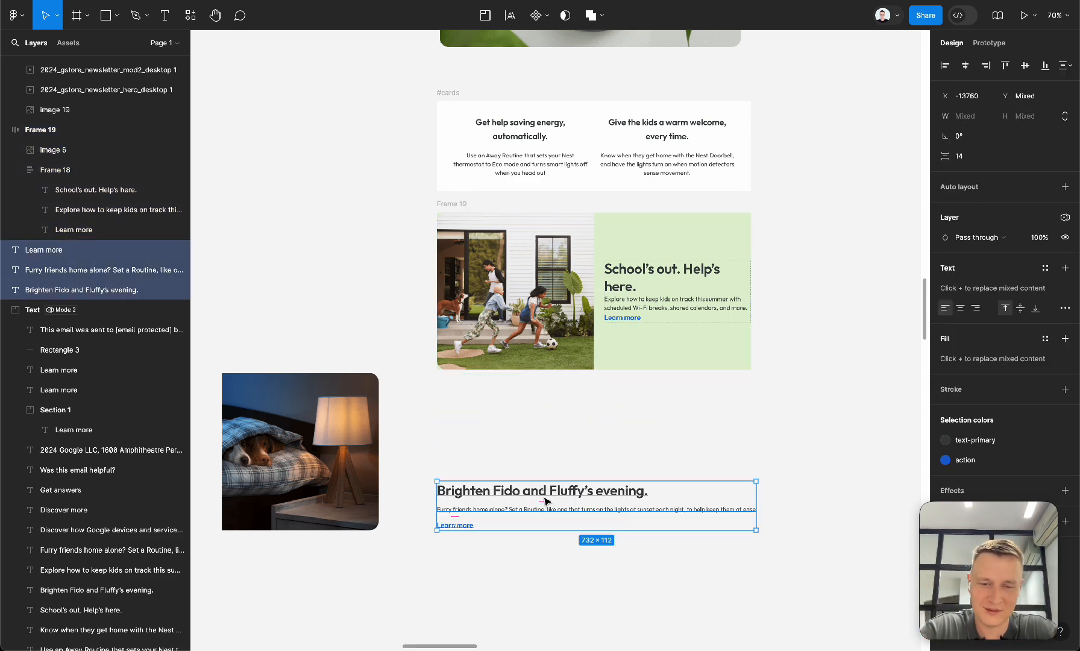
scroll(543, 456, "down", 1)
scroll(543, 456, "left", 1)
left_click_drag(328, 351, 328, 443)
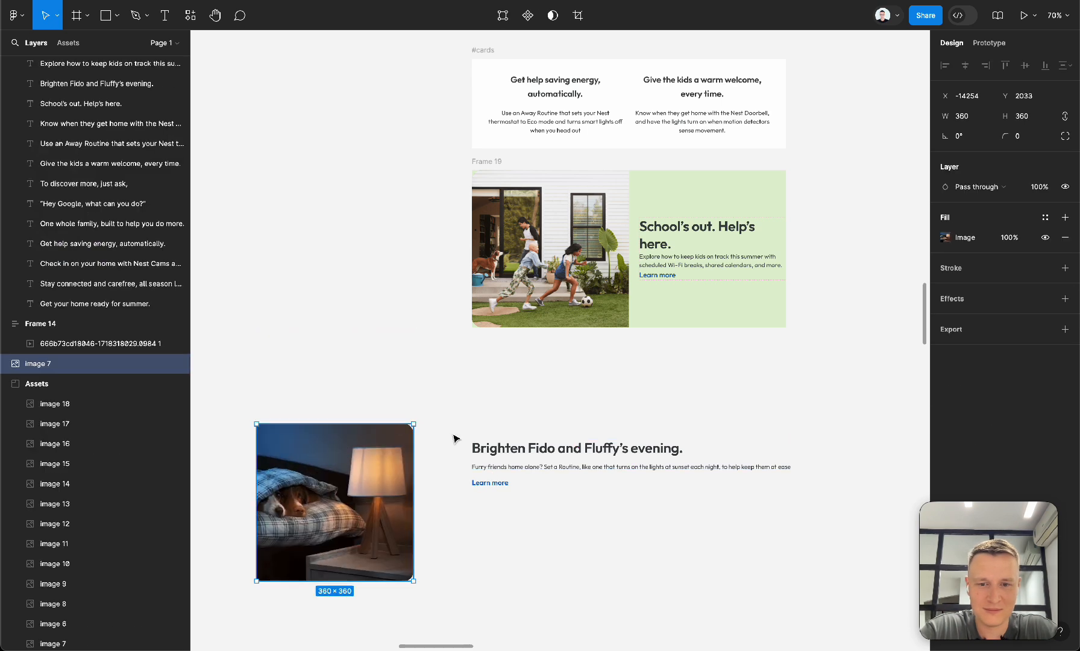
left_click_drag(351, 364, 588, 508)
left_click_drag(613, 467, 613, 533)
Change the horizontal padding of the "School's out. Help's here." text frame inside the green card.
left_click(727, 323)
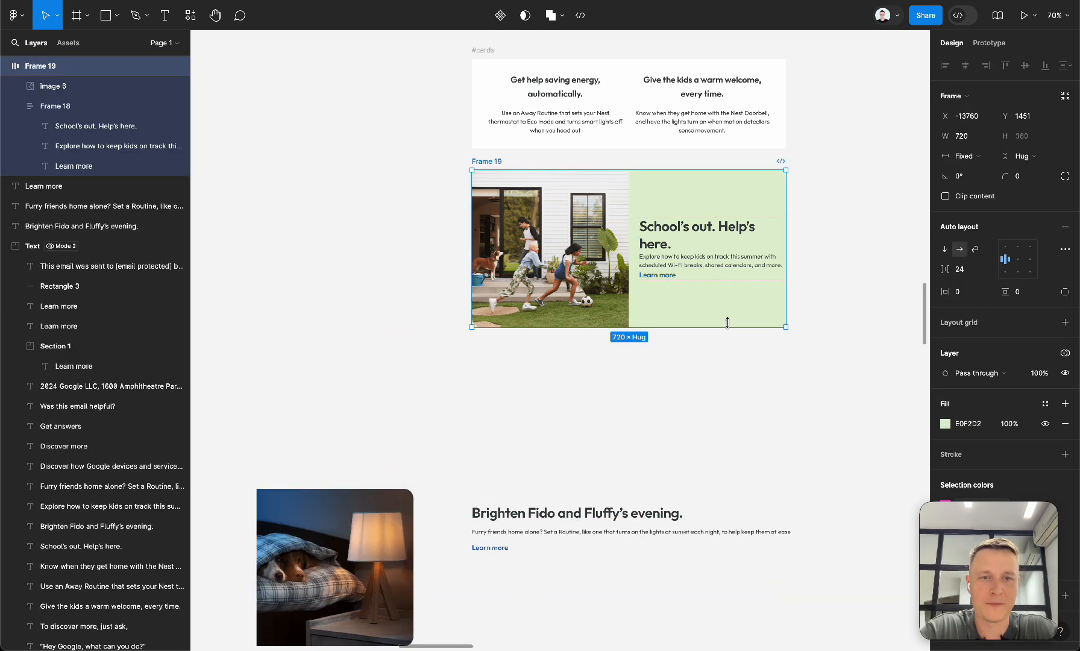
scroll(727, 324, "up", 1)
scroll(728, 325, "right", 1)
left_click(667, 430)
scroll(772, 282, "right", 5)
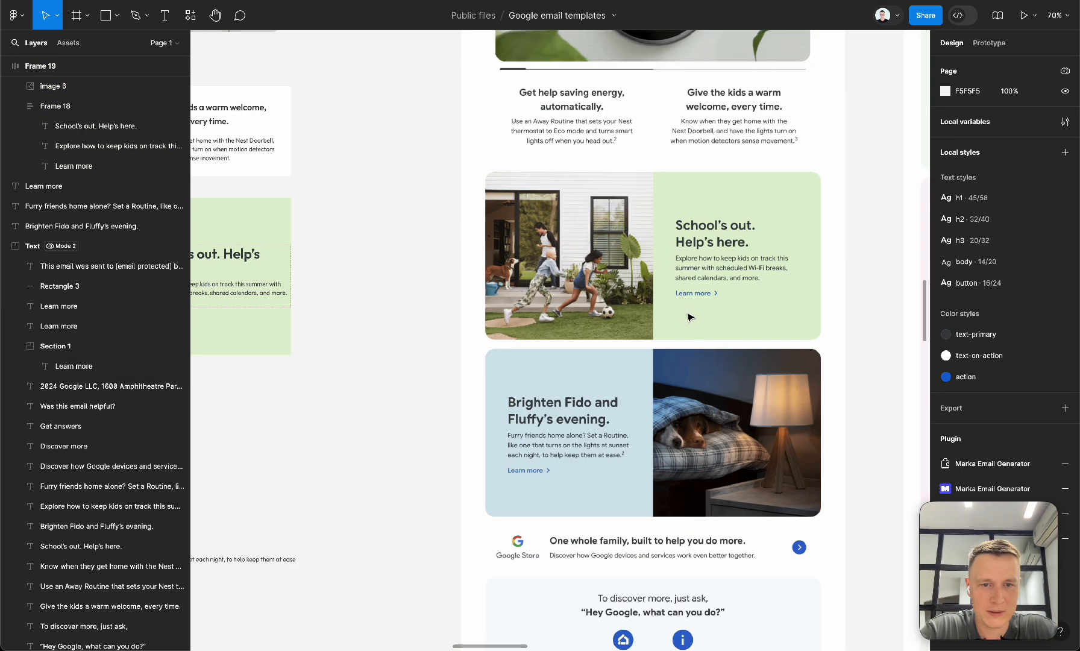
scroll(694, 277, "left", 5)
left_click(615, 273)
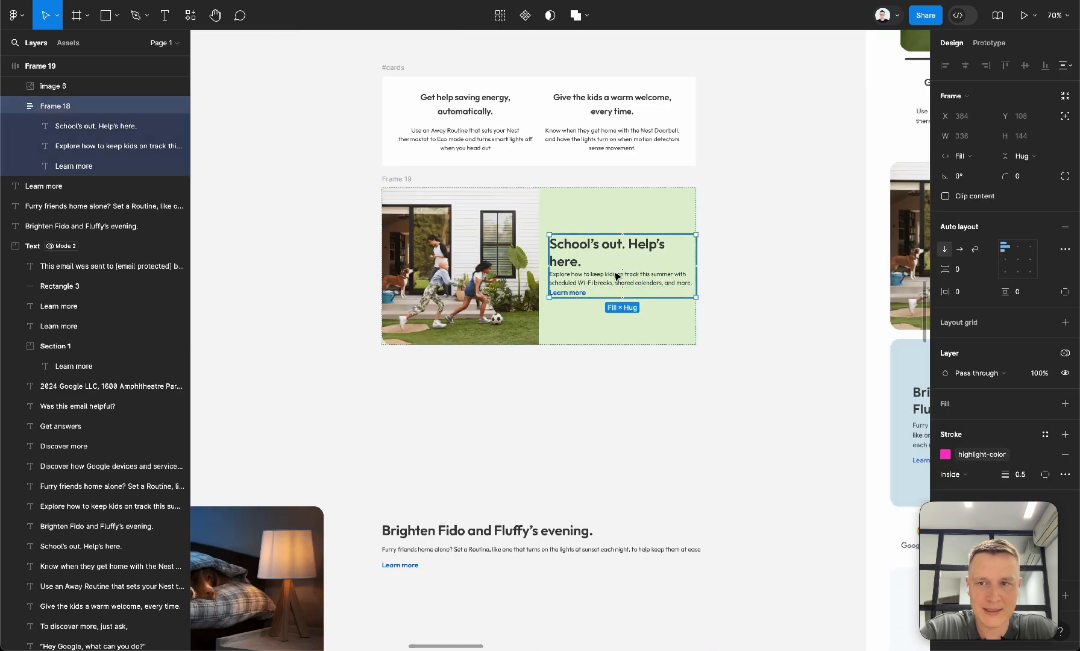
left_click(964, 292)
type("4")
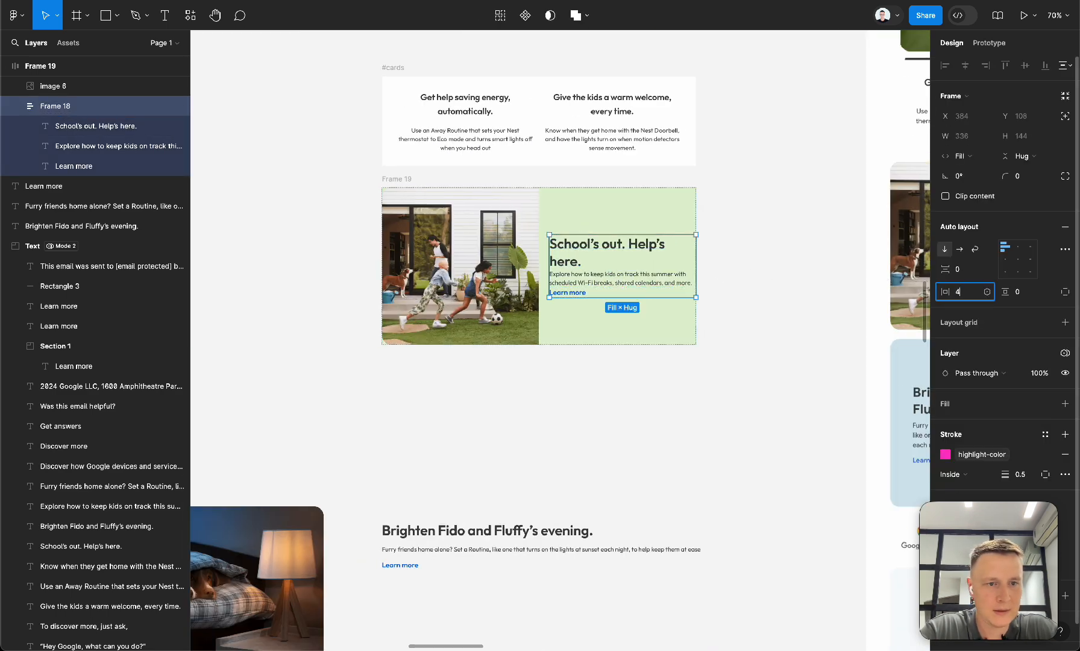
Set the horizontal padding of the text frame beside the soccer photo to 24.
type("4")
key("Tab")
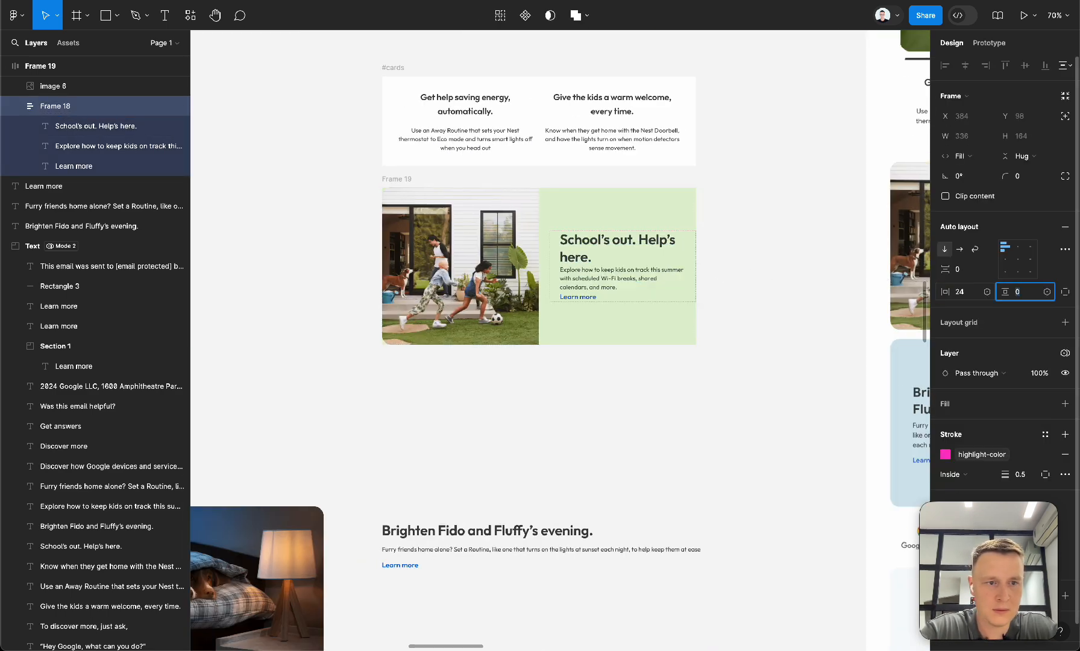
key("Tab")
left_click(758, 274)
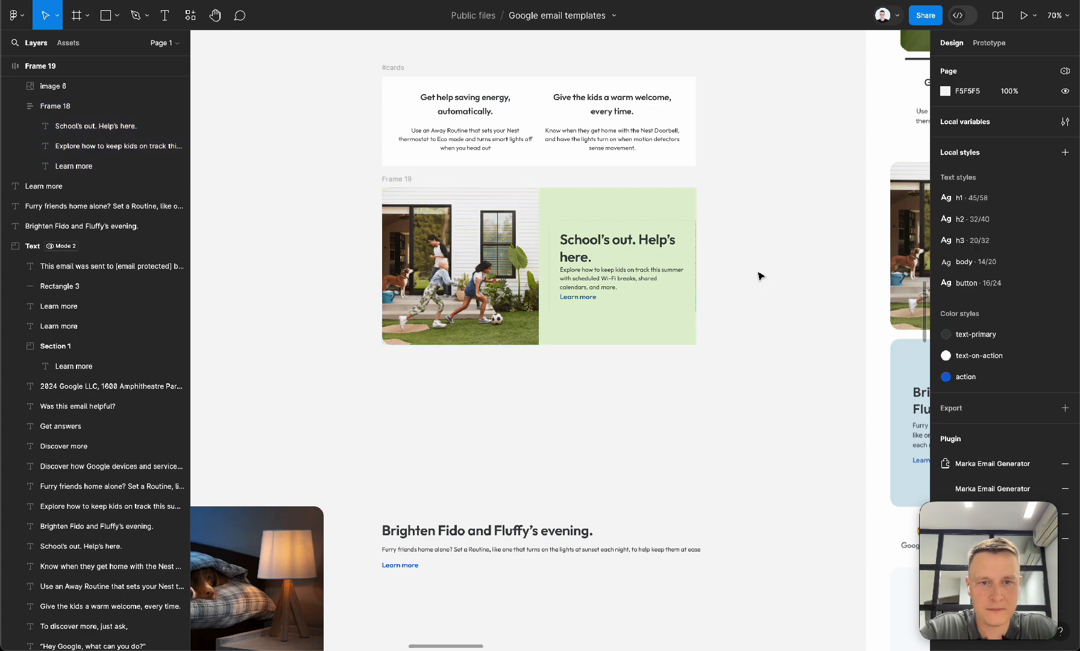
double_click(594, 267)
left_click(768, 287)
Preview the green "School's out" card frame in the Marka Email Generator plugin.
left_click(401, 179)
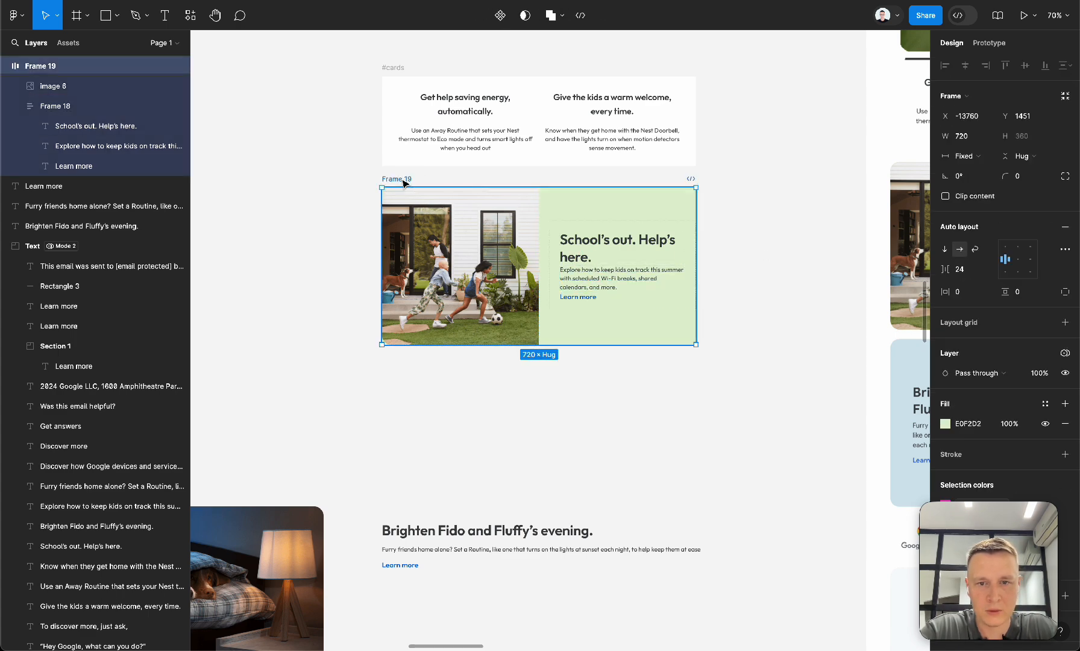
key("super+slash")
key("Return")
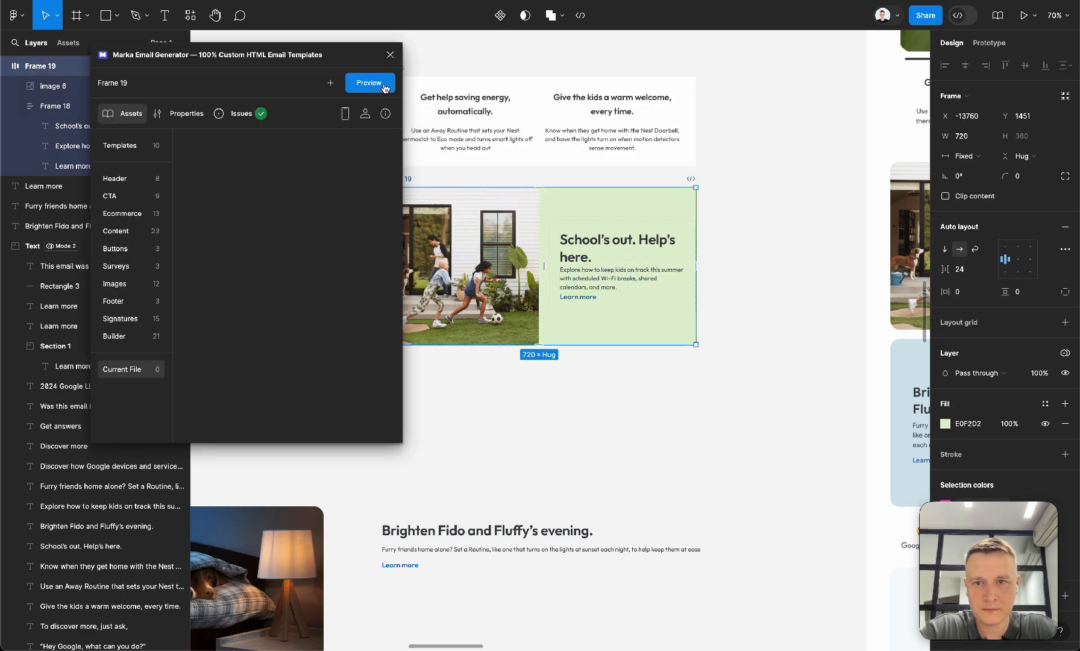
mouse_move(655, 466)
left_mouse_down()
mouse_move(362, 470)
mouse_move(656, 470)
left_mouse_up()
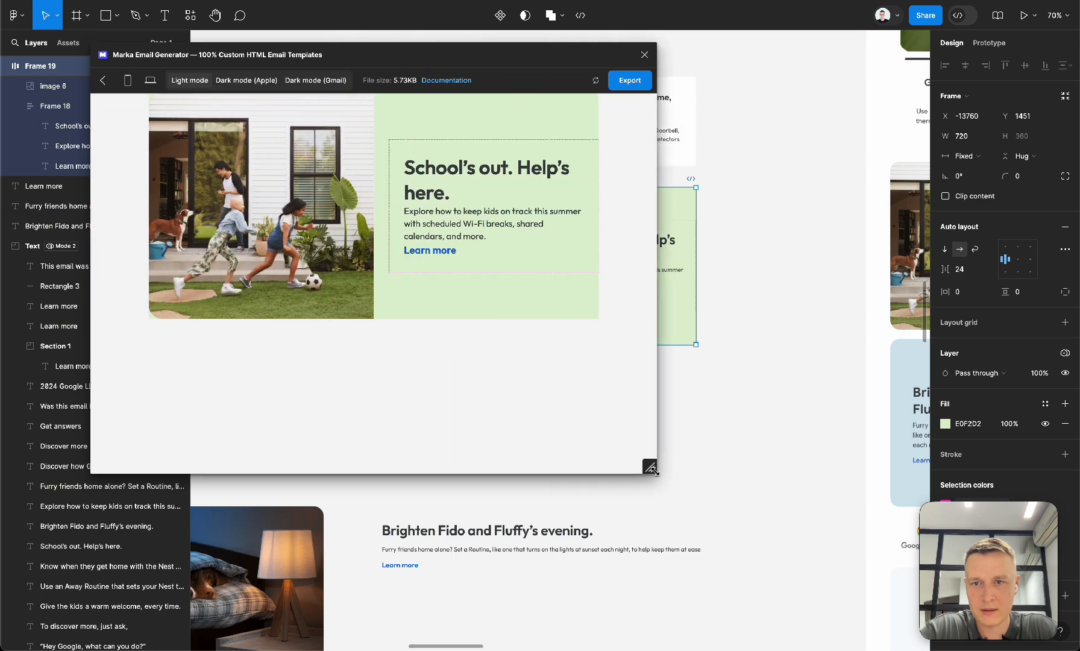
Change the green card frame's type from a template to #cards in the plugin properties and preview it again.
left_click(103, 81)
left_click(181, 114)
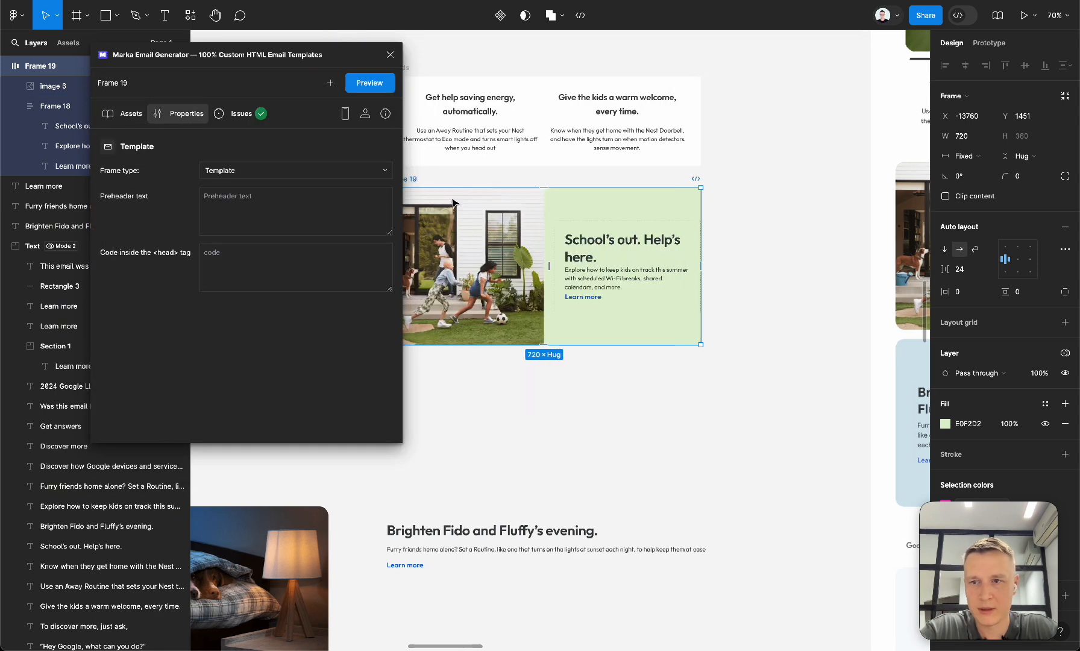
left_click(277, 170)
left_click(274, 318)
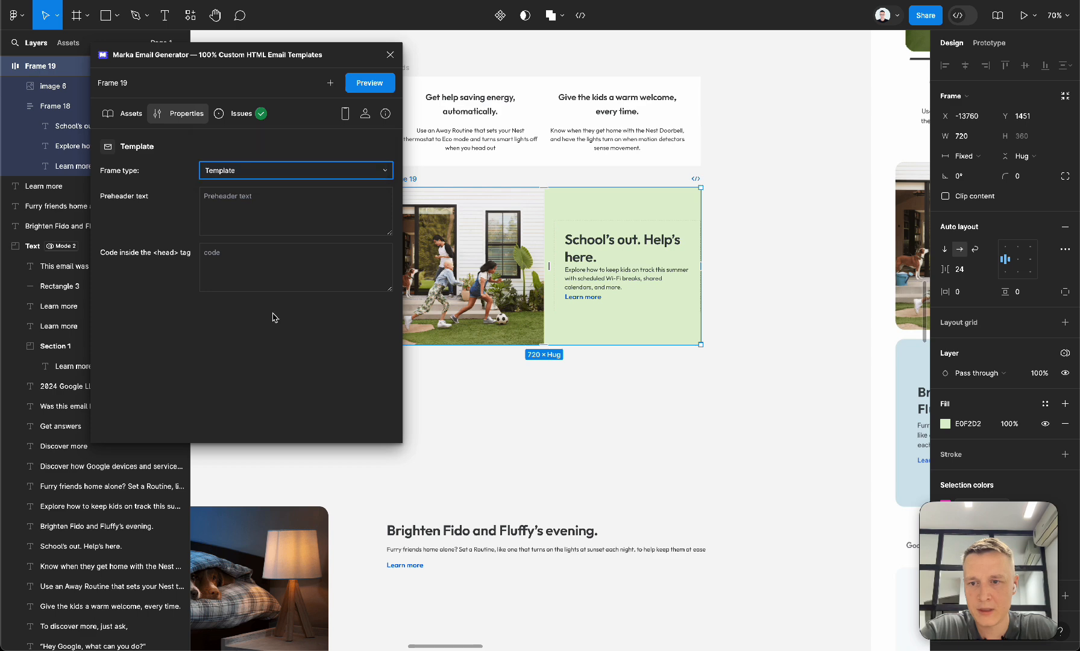
scroll(273, 315, "down", 3)
left_click(385, 292)
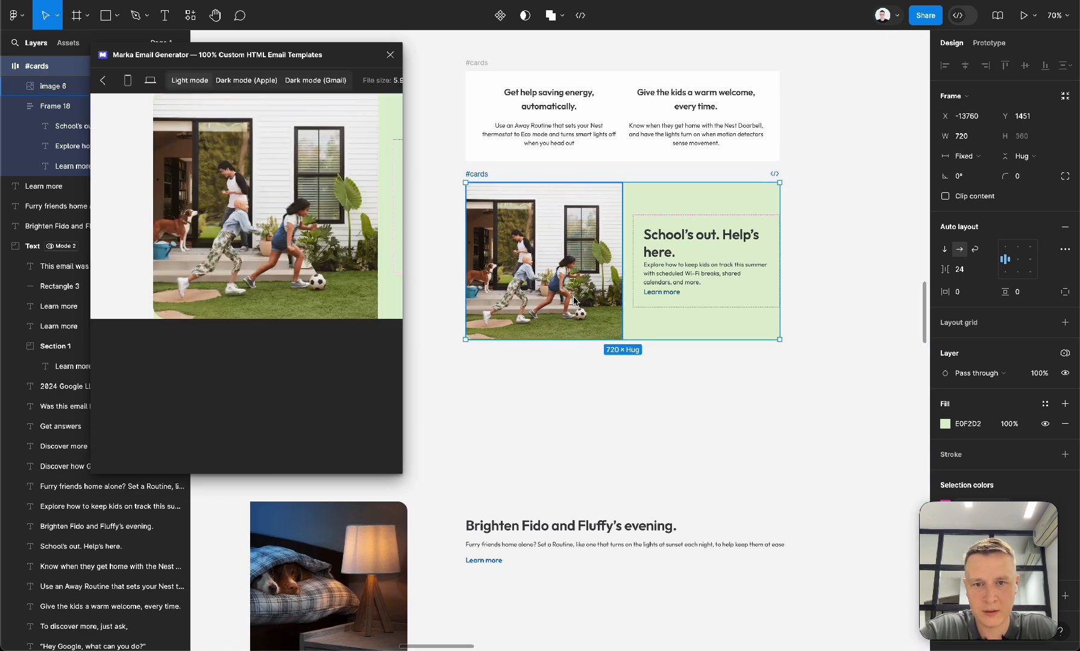
Check the card's responsive layout by narrowing the preview window to mobile width and widening it again, and close the plugin.
left_click_drag(657, 462, 365, 507)
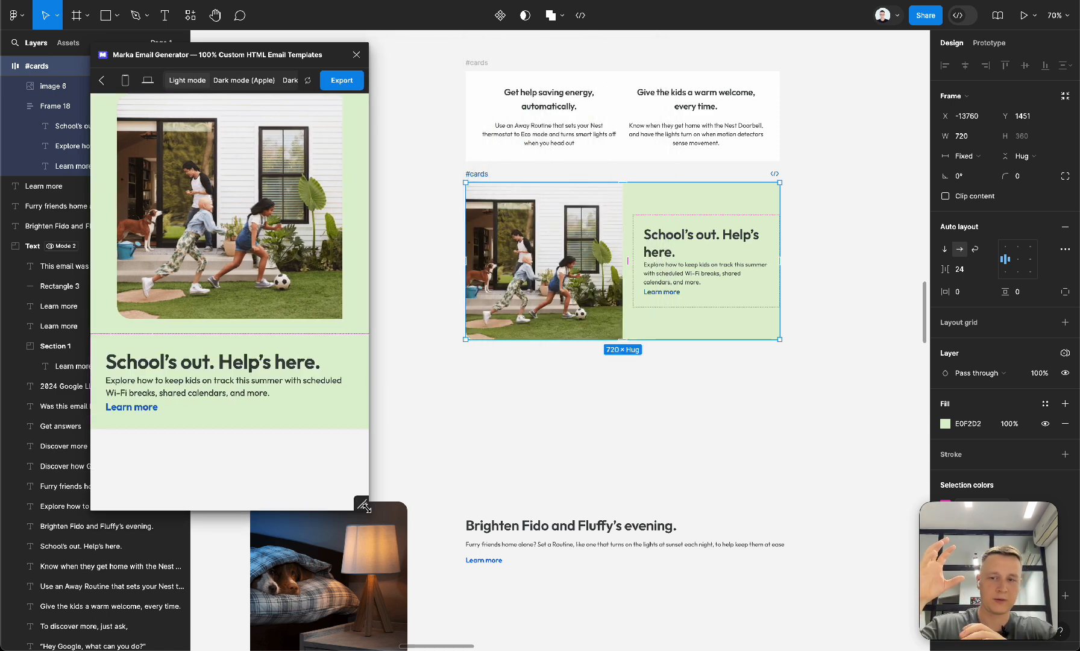
left_click_drag(366, 508, 559, 496)
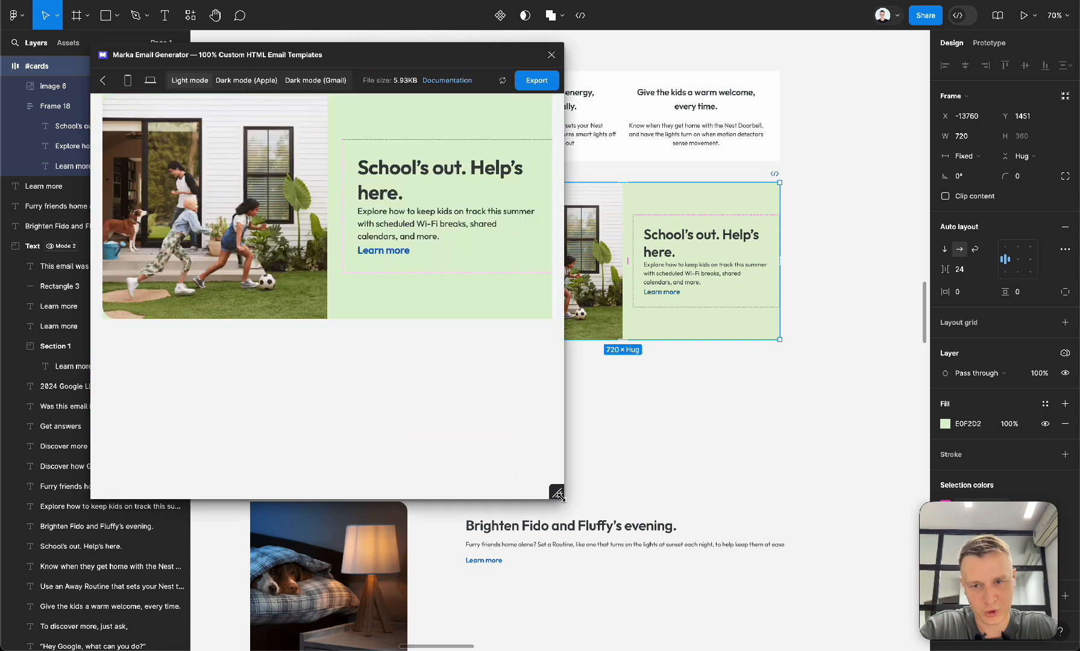
left_click(554, 88)
Duplicate the green card directly below itself and fill the copy with the reference design's light blue, D2E5EC.
left_click_drag(557, 235, 557, 409)
scroll(558, 407, "right", 7)
key("i")
left_click(660, 393)
scroll(663, 398, "left", 2)
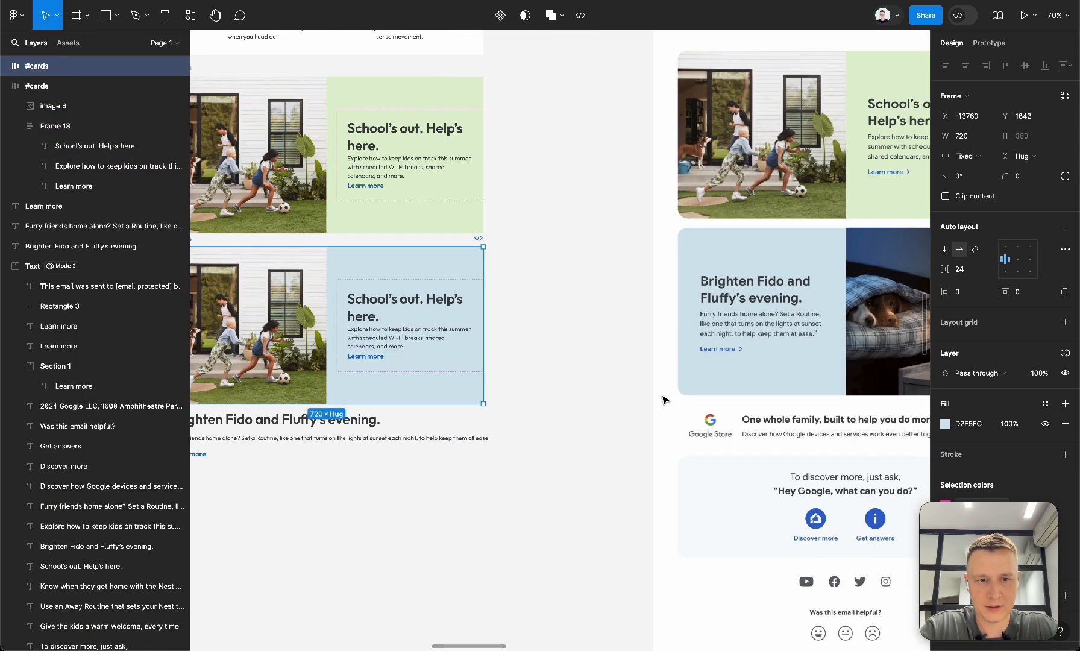
Replace the blue card's heading with the copied text "Brighten Fido and Fluffy's evening.".
scroll(662, 399, "left", 5)
left_click_drag(429, 461, 458, 482)
double_click(457, 481)
key("super+c")
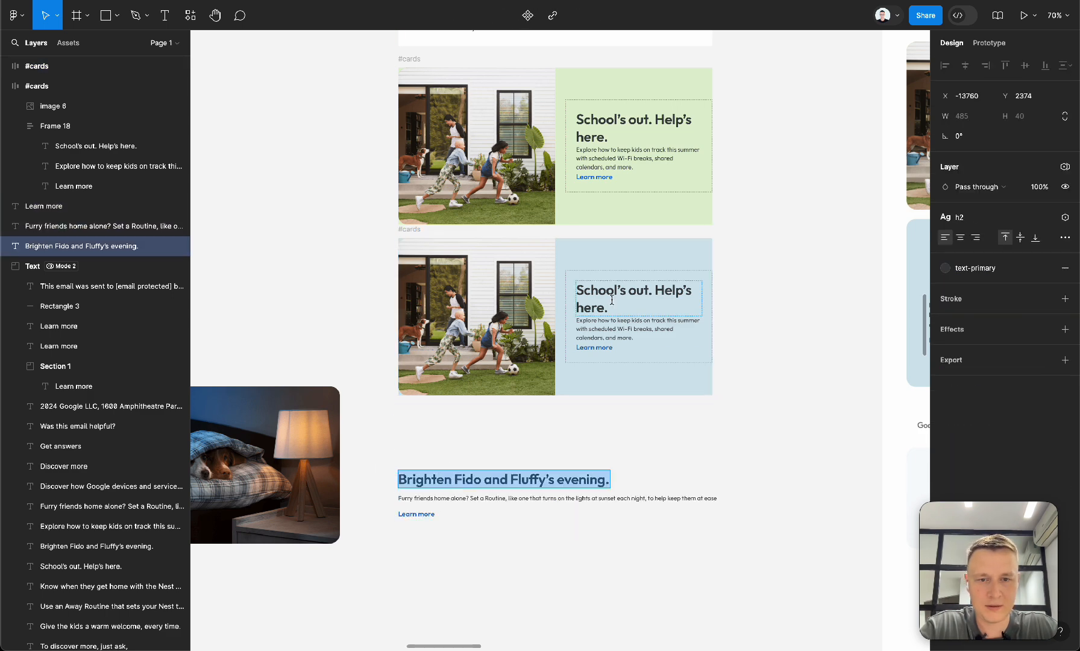
double_click(612, 295, "super")
key("super+v")
Replace the blue card's body text with the copied "Furry friends home alone?" paragraph.
left_click(501, 498)
key("super+a")
double_click(502, 497)
key("super+a")
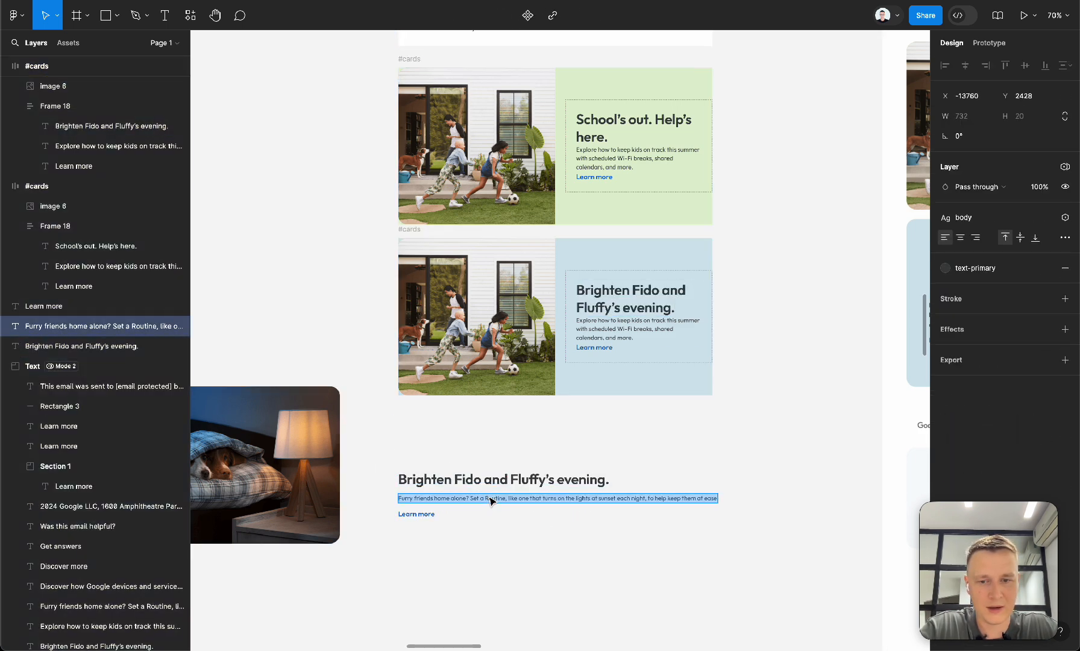
key("super+c")
double_click(608, 328, "super")
key("super+v")
left_click(688, 409)
Copy the sleeping-dog image fill onto the blue card's picture and remove the soccer photo fill from it.
scroll(688, 408, "left", 5)
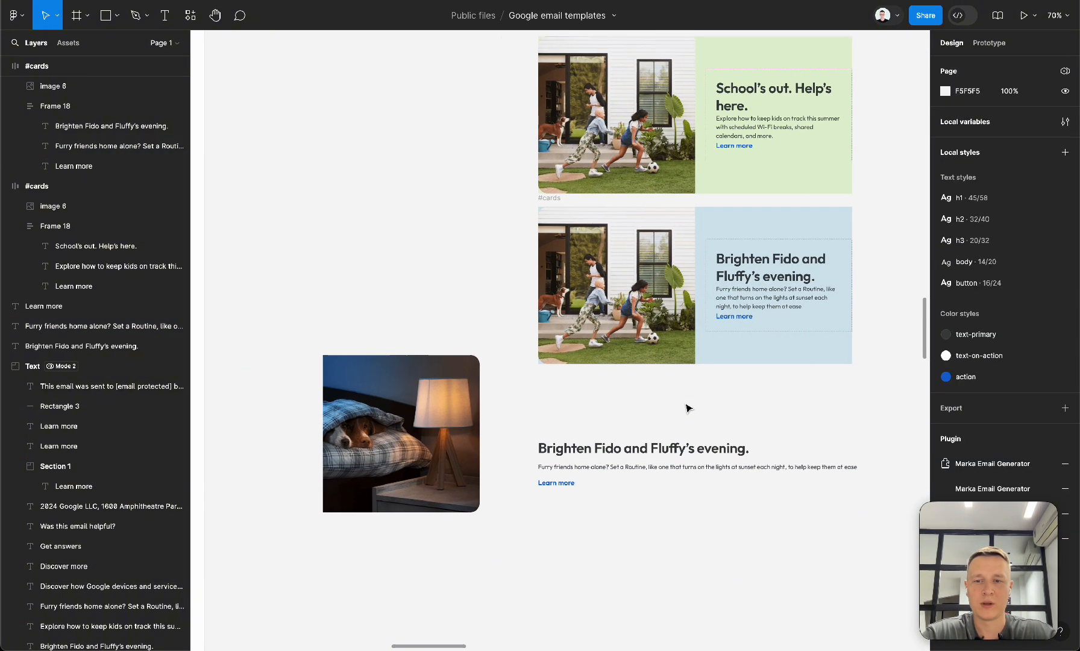
left_click(470, 434)
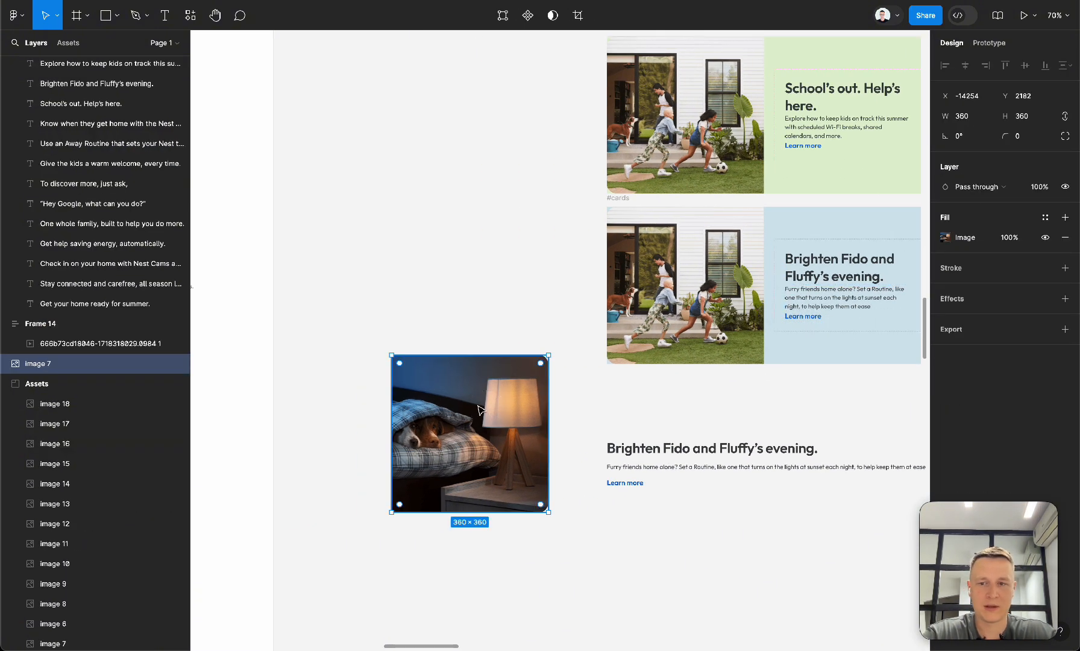
left_click_drag(482, 410, 474, 330)
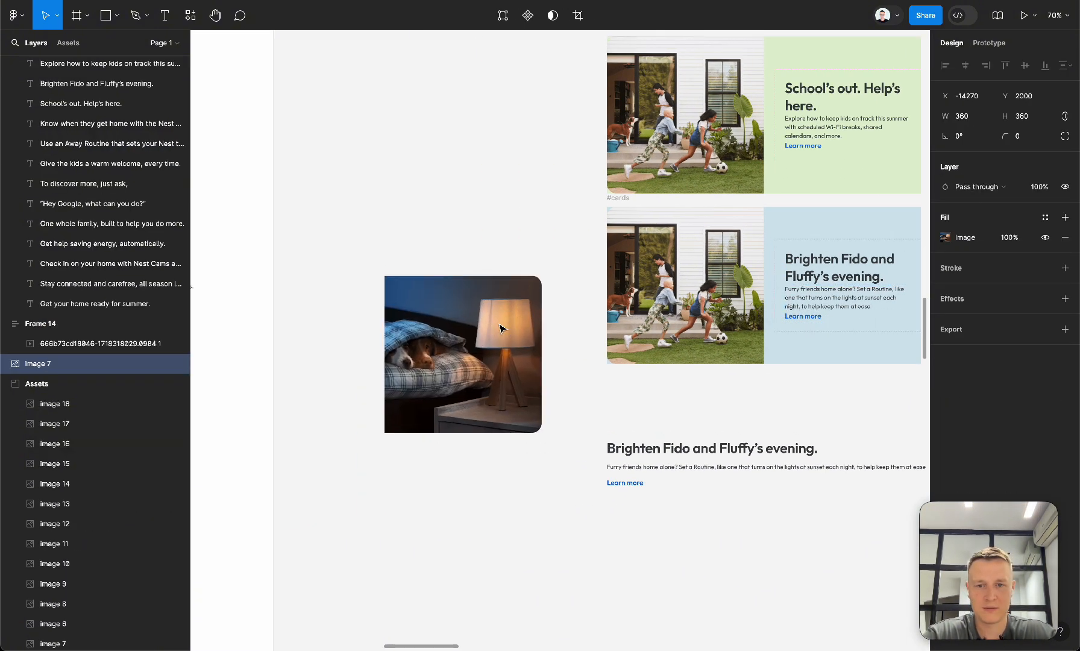
left_click(936, 242)
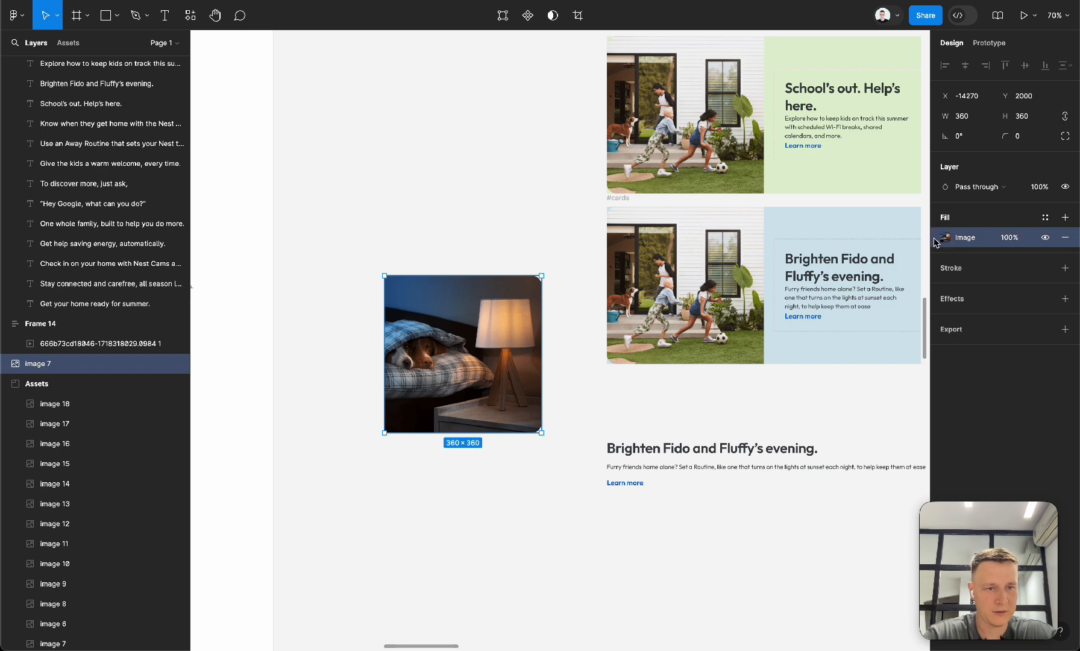
left_click(650, 307)
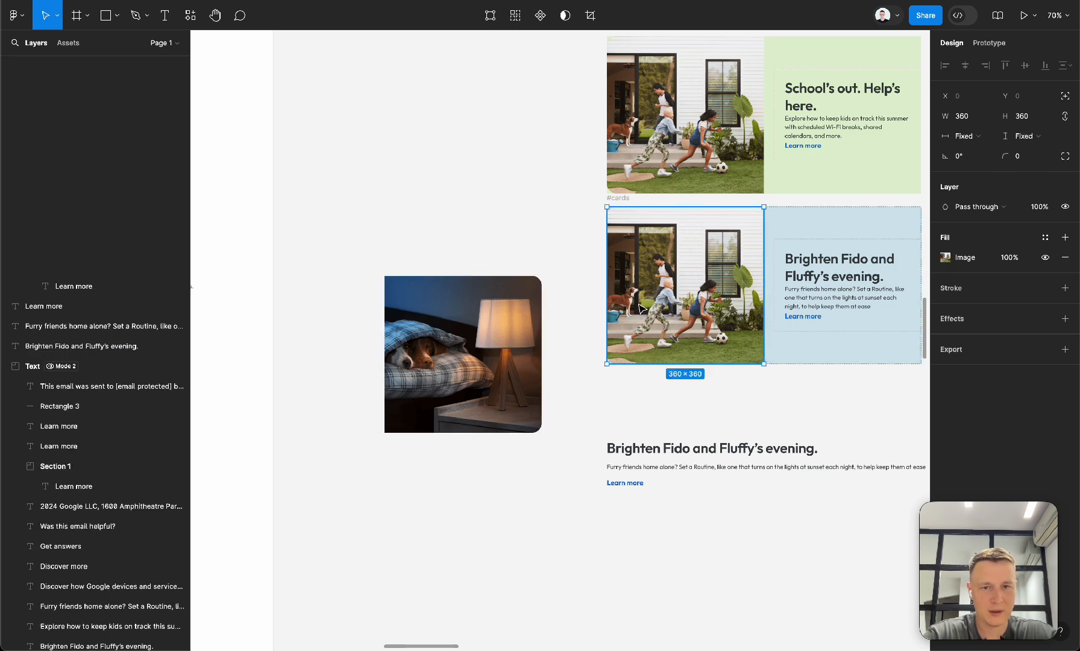
key("ctrl+v")
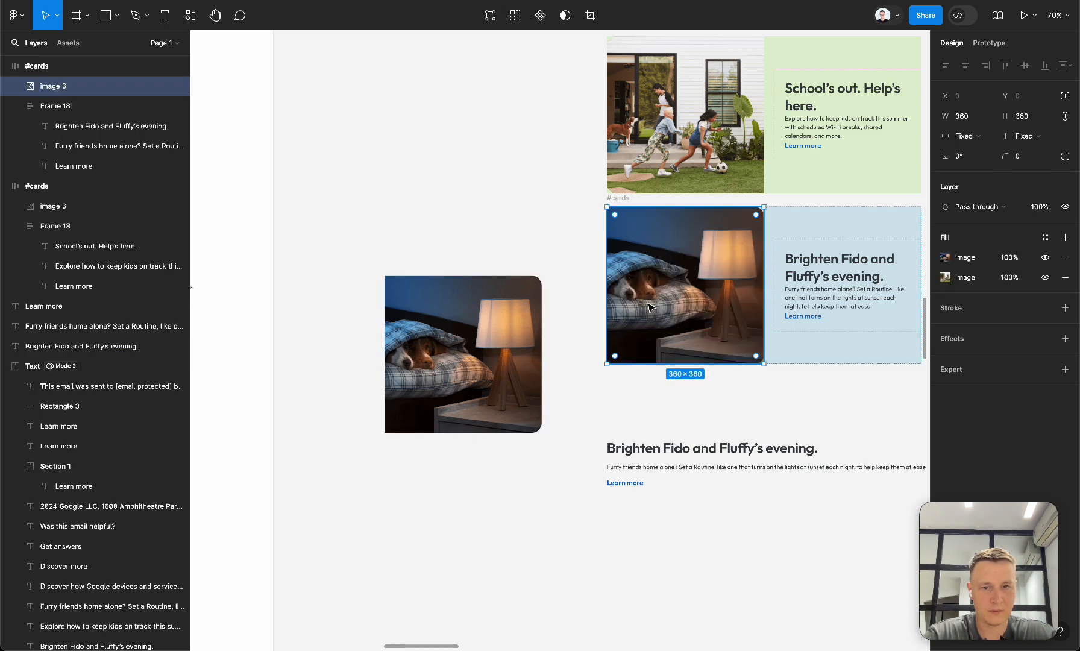
left_click(1066, 277)
scroll(784, 434, "right", 5)
mouse_move(566, 345)
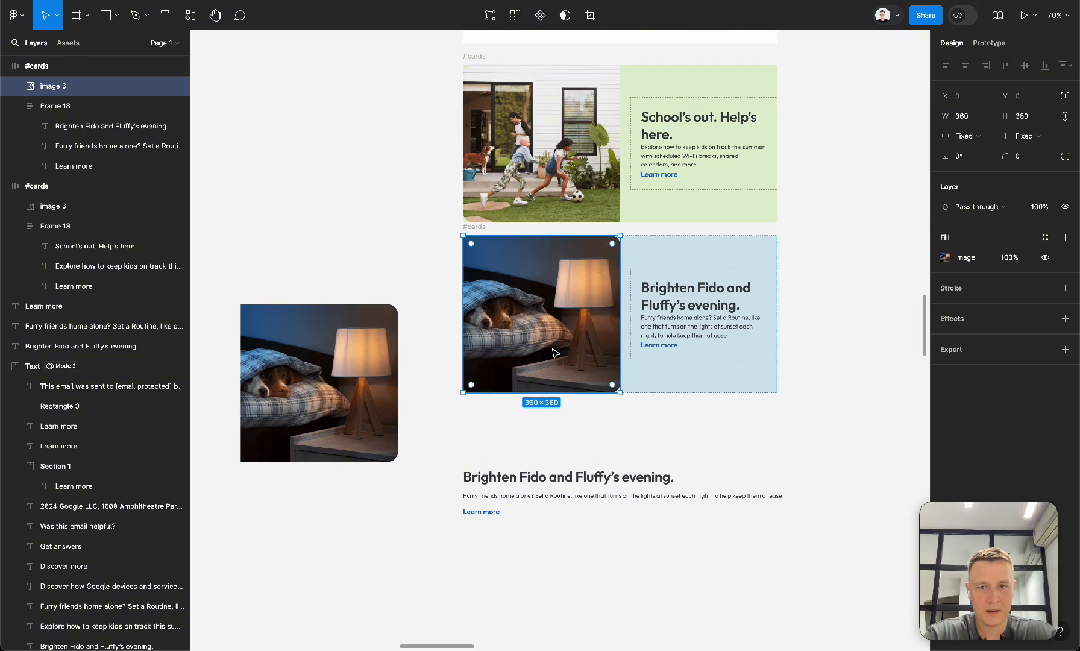
left_click(422, 266)
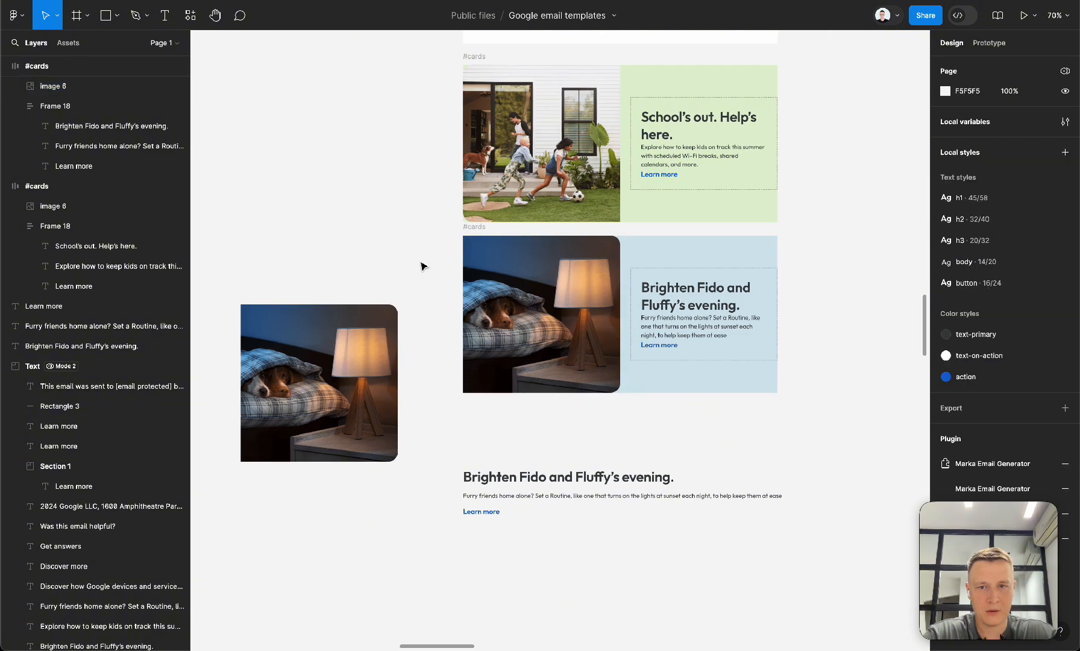
Delete the leftover loose sleeping-dog image and the heading, paragraph and link texts below the cards.
left_click(314, 415)
left_click_drag(295, 627, 531, 497)
key("shift+a")
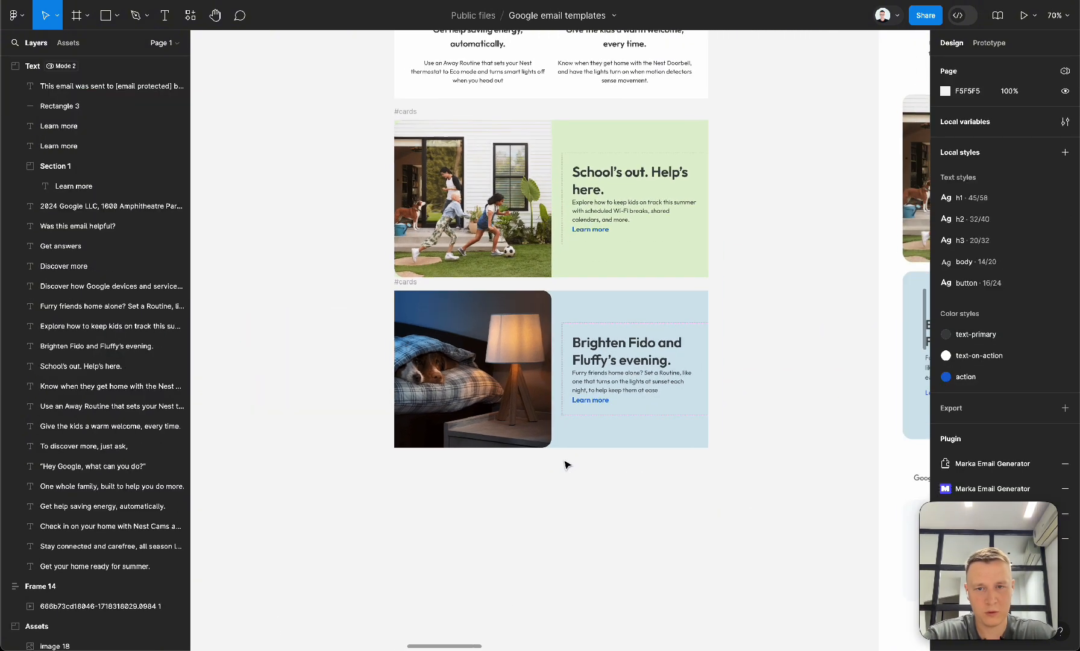
Move both cards down to Y 1553 and wrap them together in a vertical auto layout frame.
left_click_drag(350, 542, 752, 115)
left_click_drag(620, 198, 620, 243)
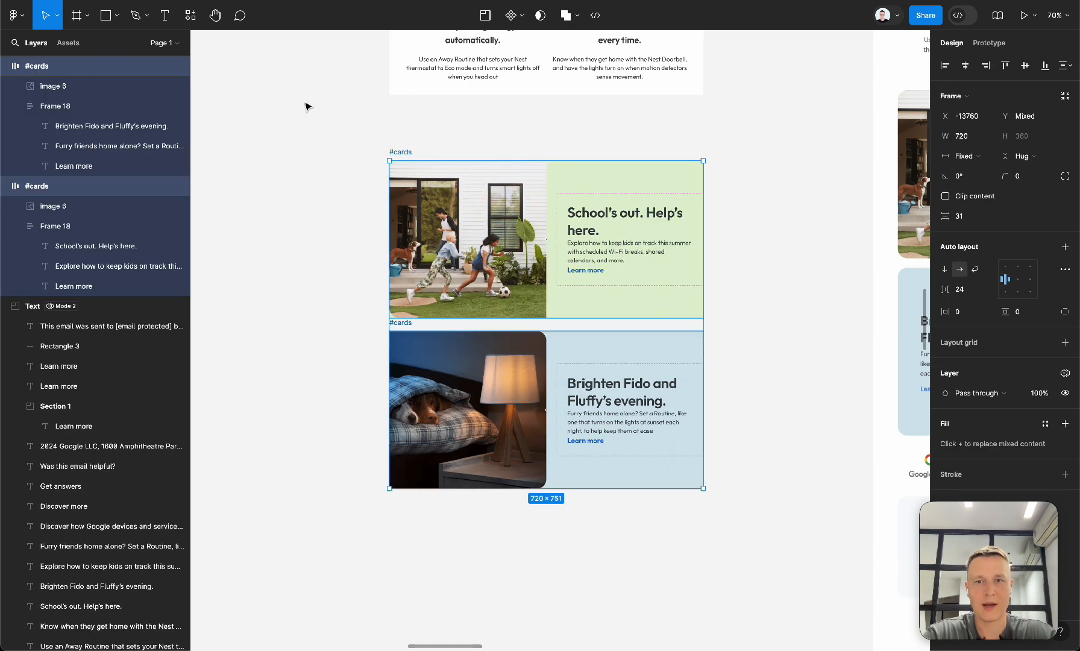
left_click_drag(320, 109, 809, 552)
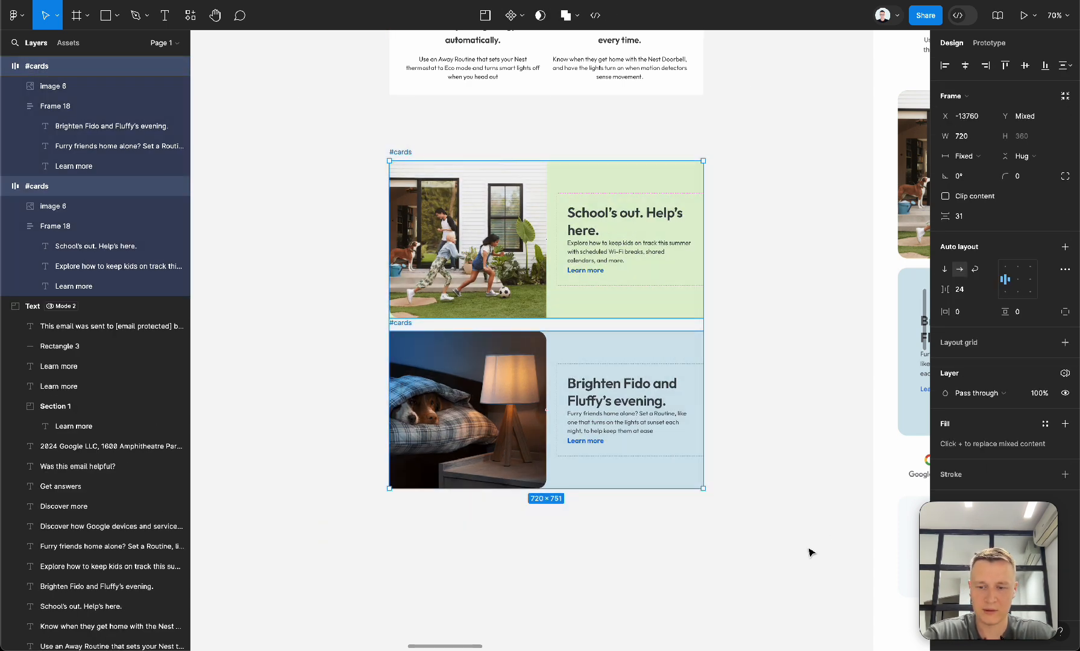
key("shift+a")
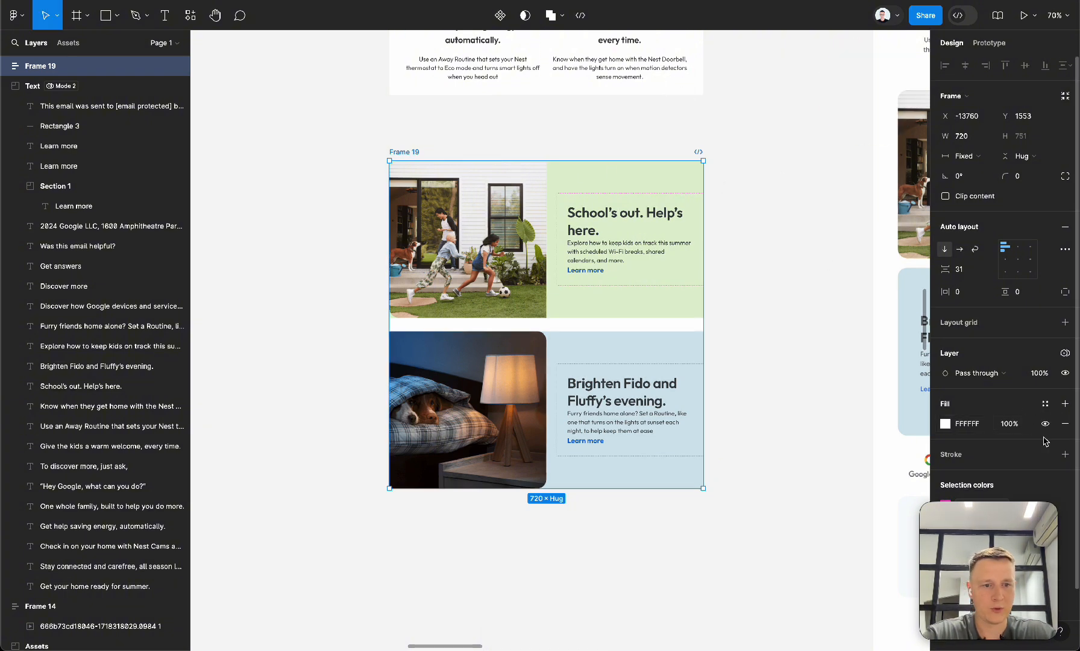
left_click(880, 495)
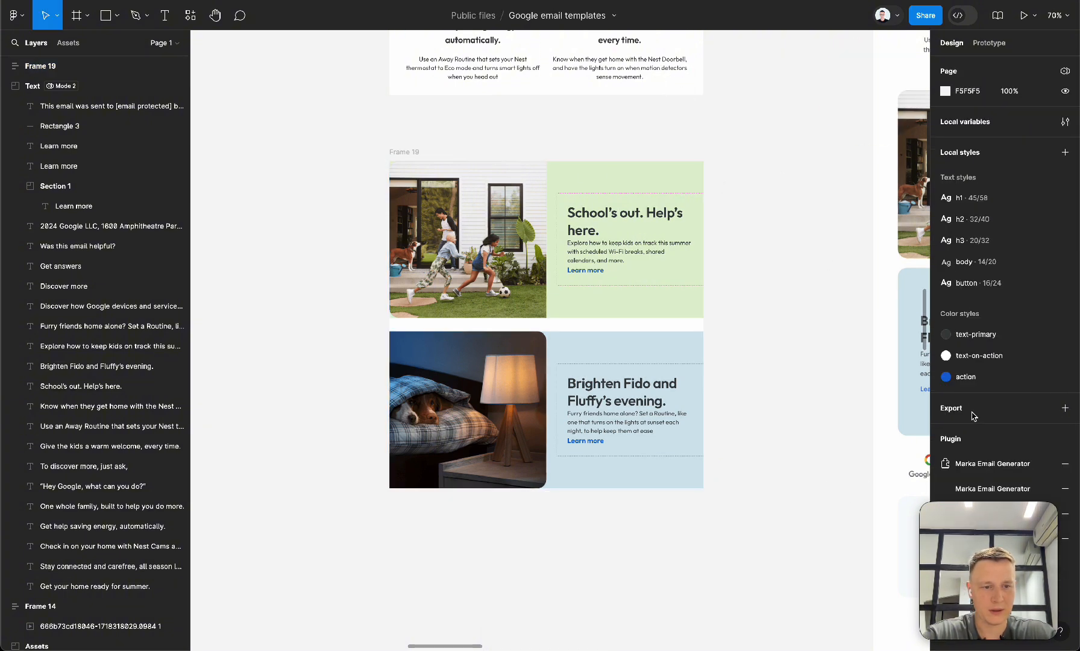
Preview the frame holding both cards in Marka Email Generator and compare it with the reference email.
left_click(977, 488)
scroll(603, 272, "left", 2)
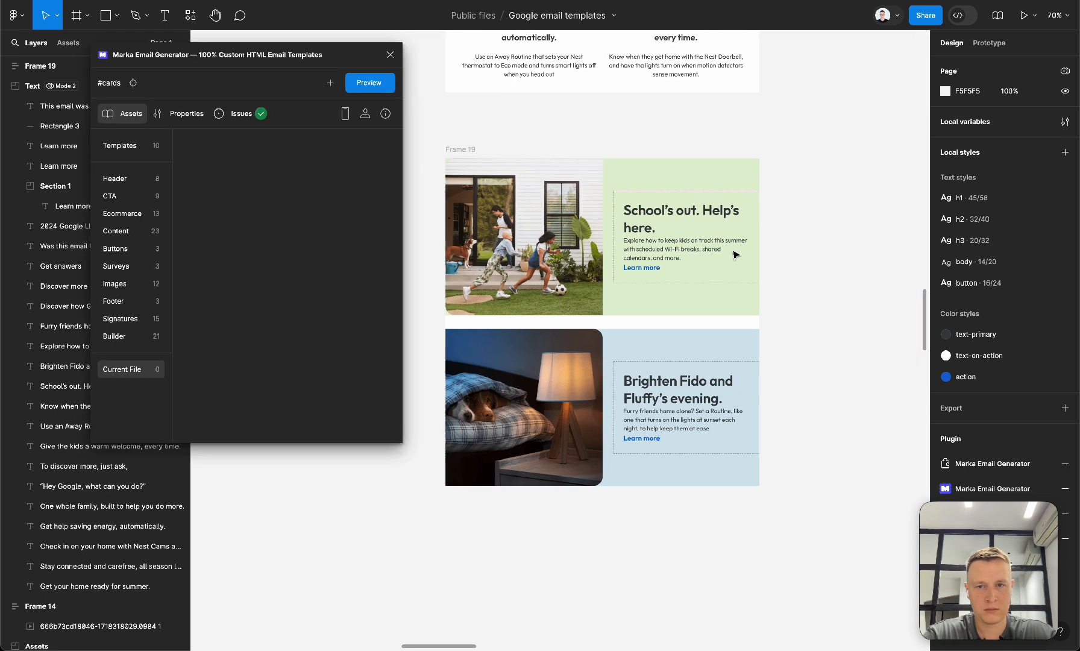
left_click(464, 151)
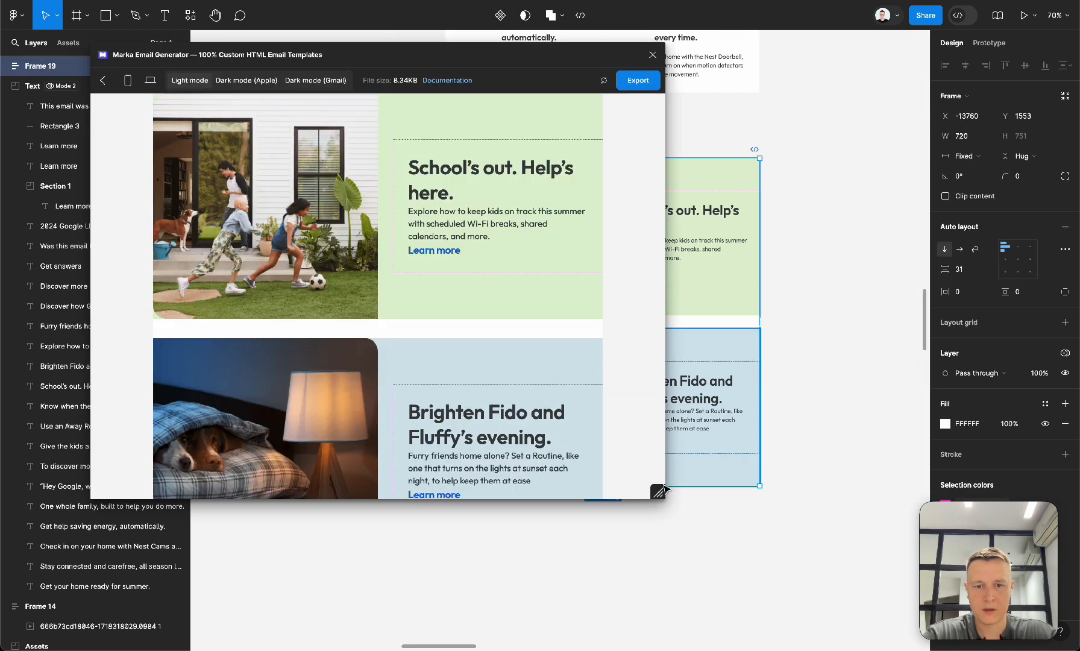
left_click_drag(663, 490, 657, 588)
scroll(356, 403, "down", 3)
scroll(355, 400, "up", 5)
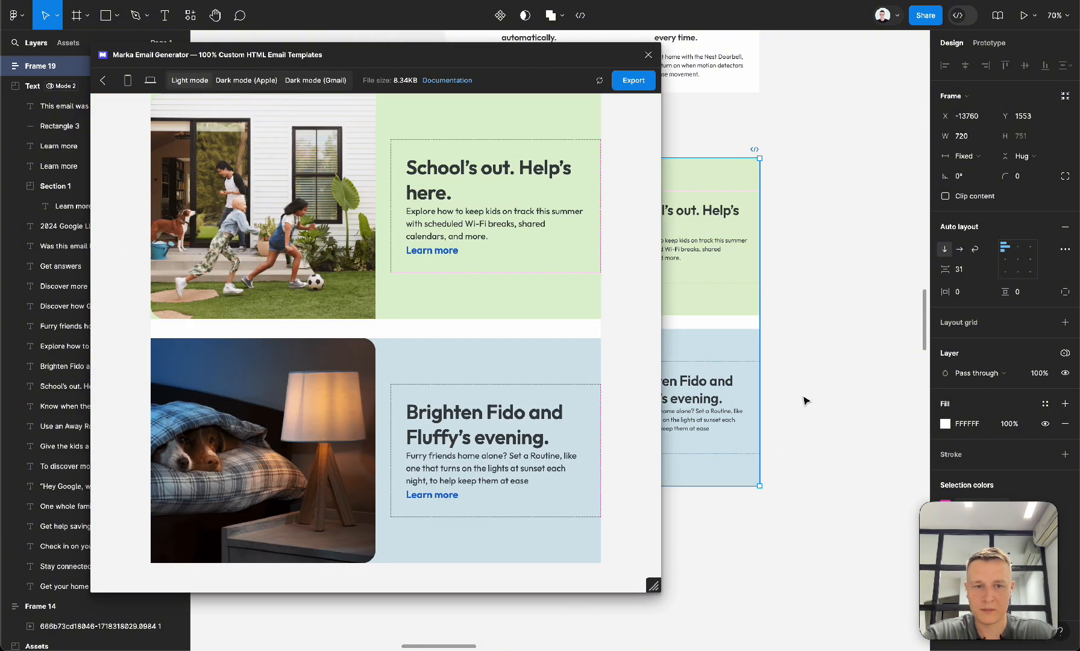
scroll(805, 400, "right", 5)
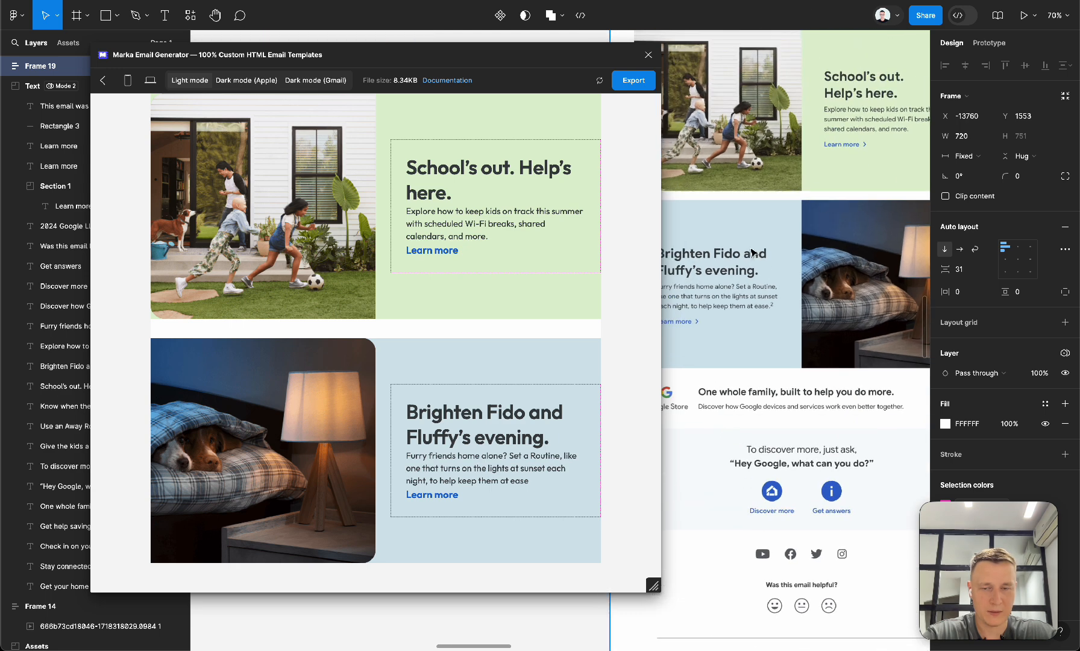
scroll(753, 252, "right", 3)
Reorder the blue card so its sleeping-dog image follows the text, and preview the frame holding both cards.
left_click(103, 80)
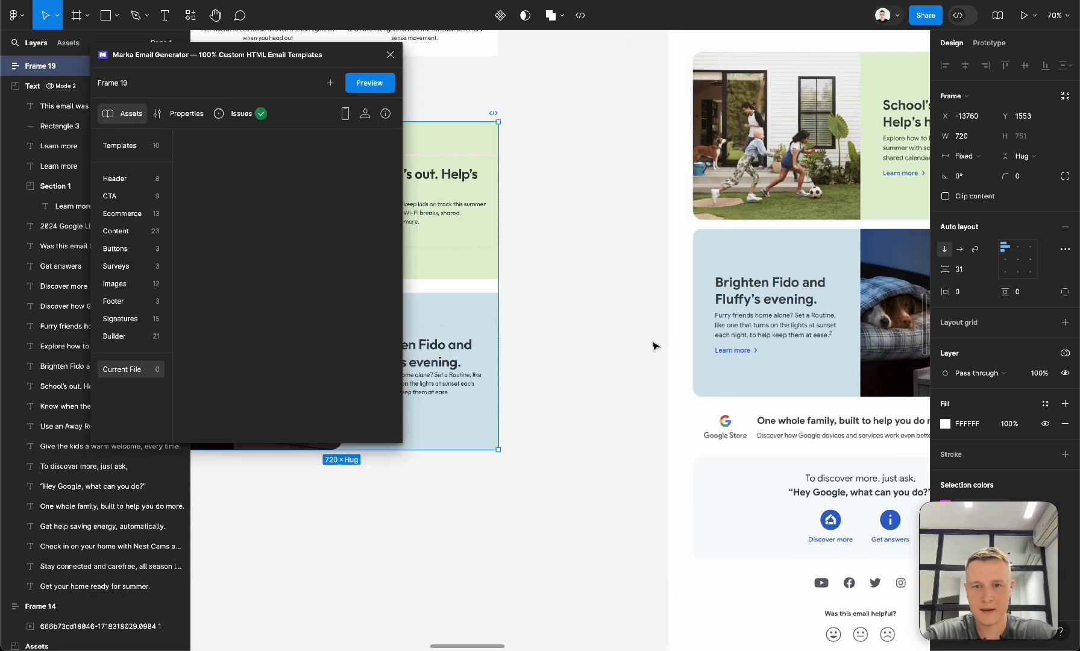
scroll(654, 346, "left", 8)
double_click(555, 358)
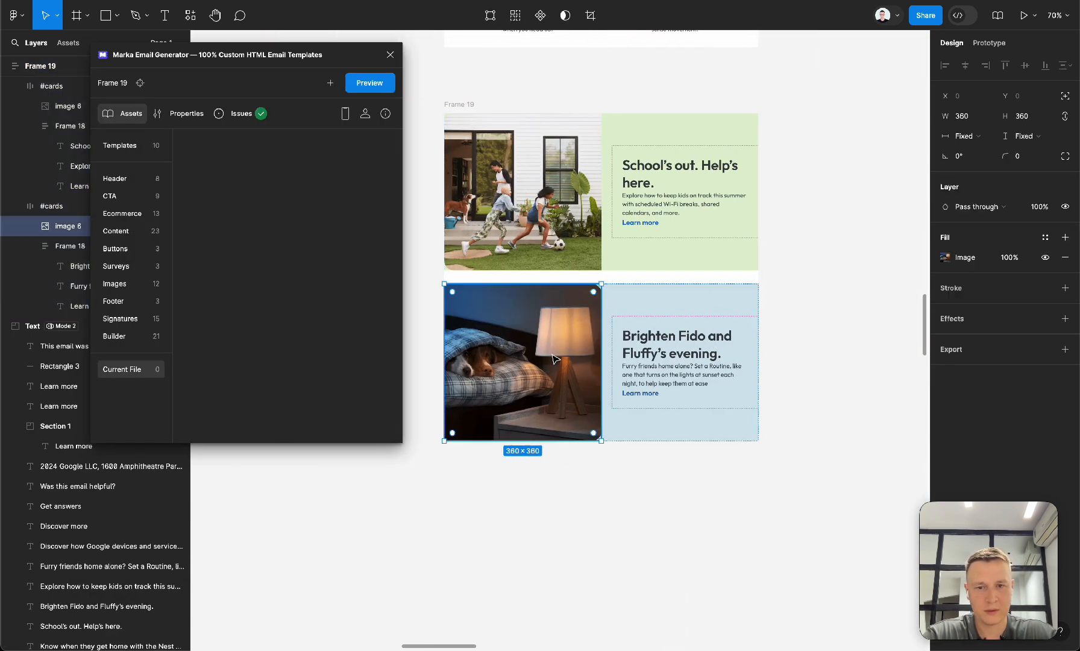
key("Right")
left_click(821, 357)
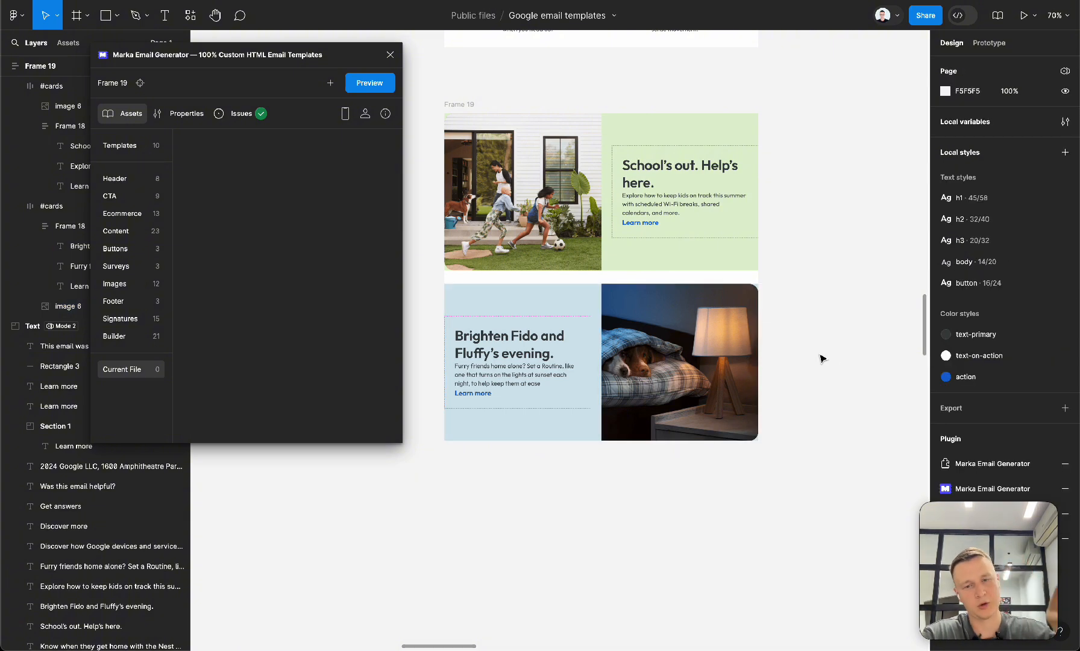
left_click(461, 104)
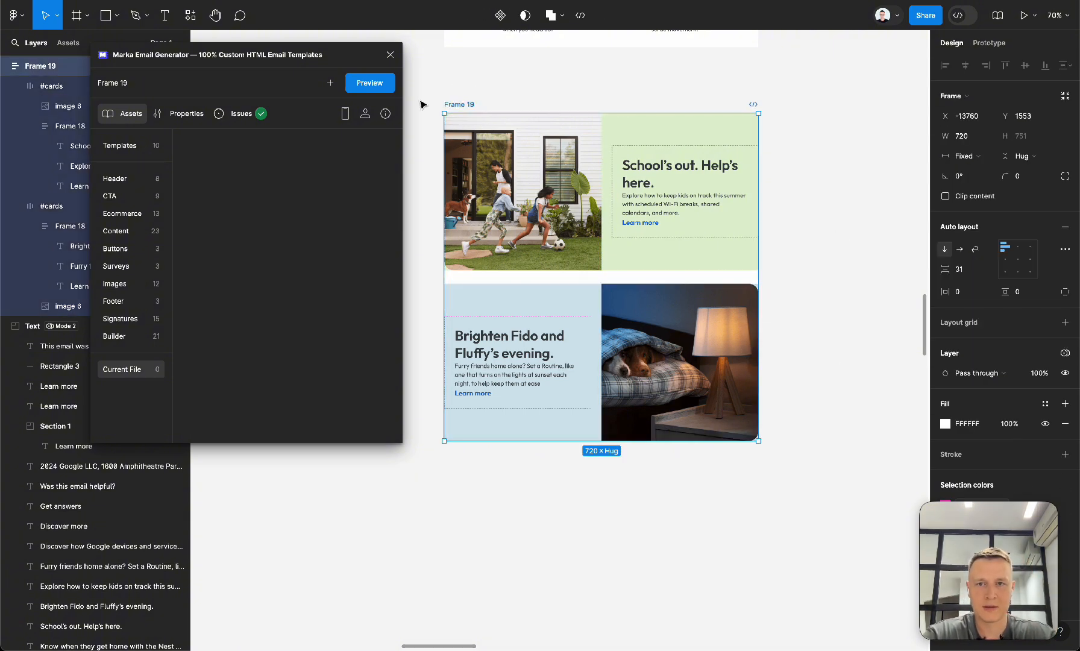
left_click(373, 86)
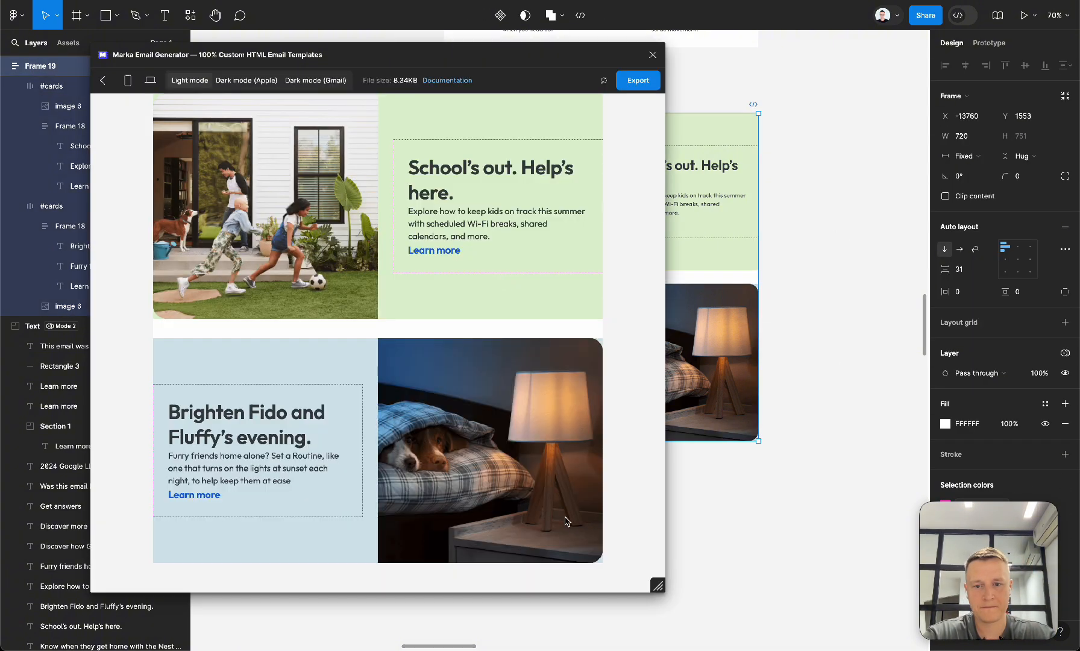
Narrow the email preview to mobile width, examine how the two cards stack, and close the plugin.
left_click_drag(667, 582, 631, 607)
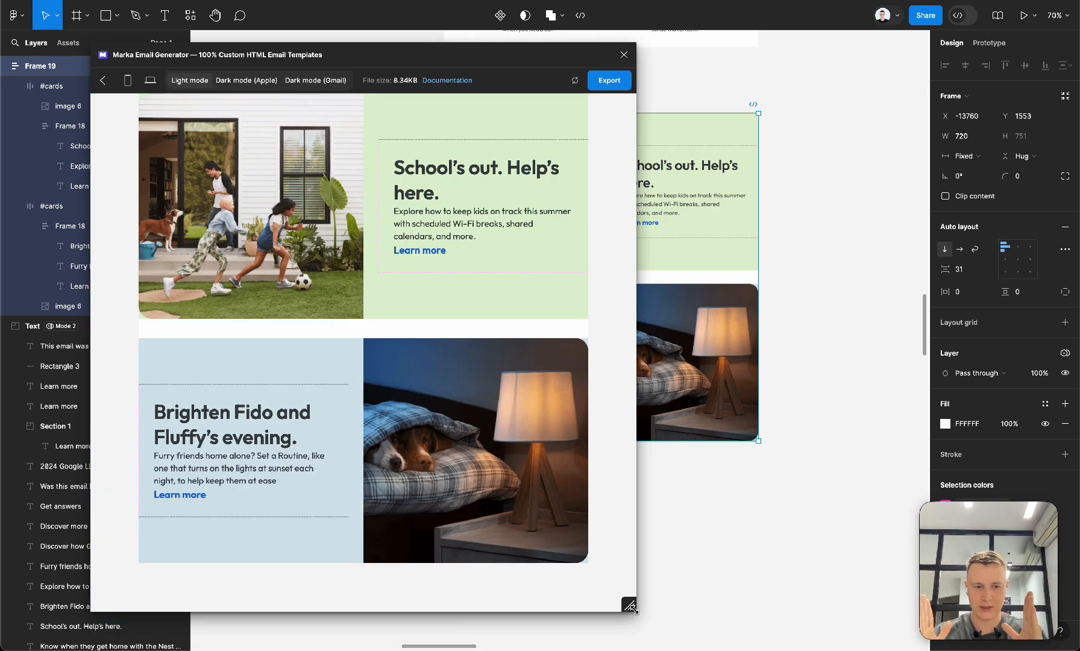
left_click_drag(624, 607, 438, 642)
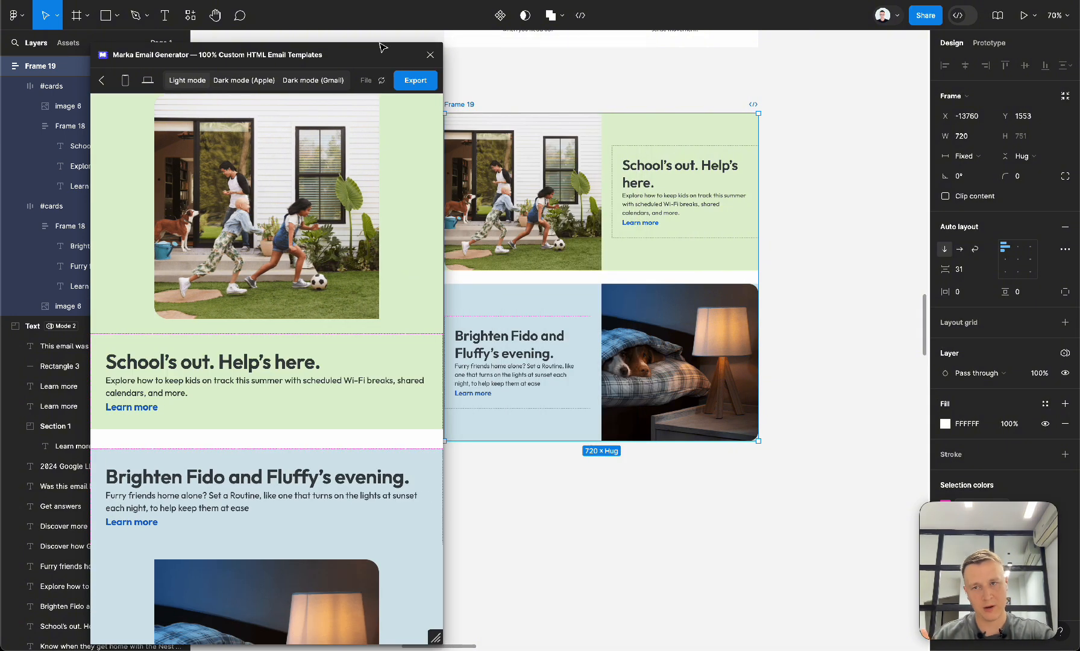
left_click_drag(381, 47, 545, 12)
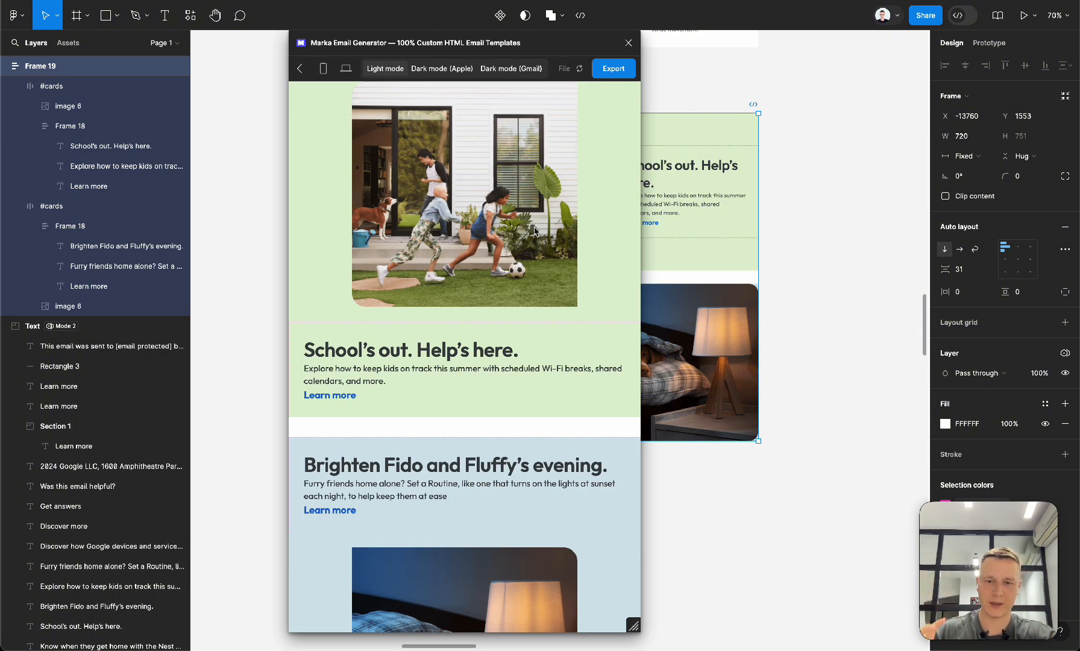
scroll(534, 230, "down", 3)
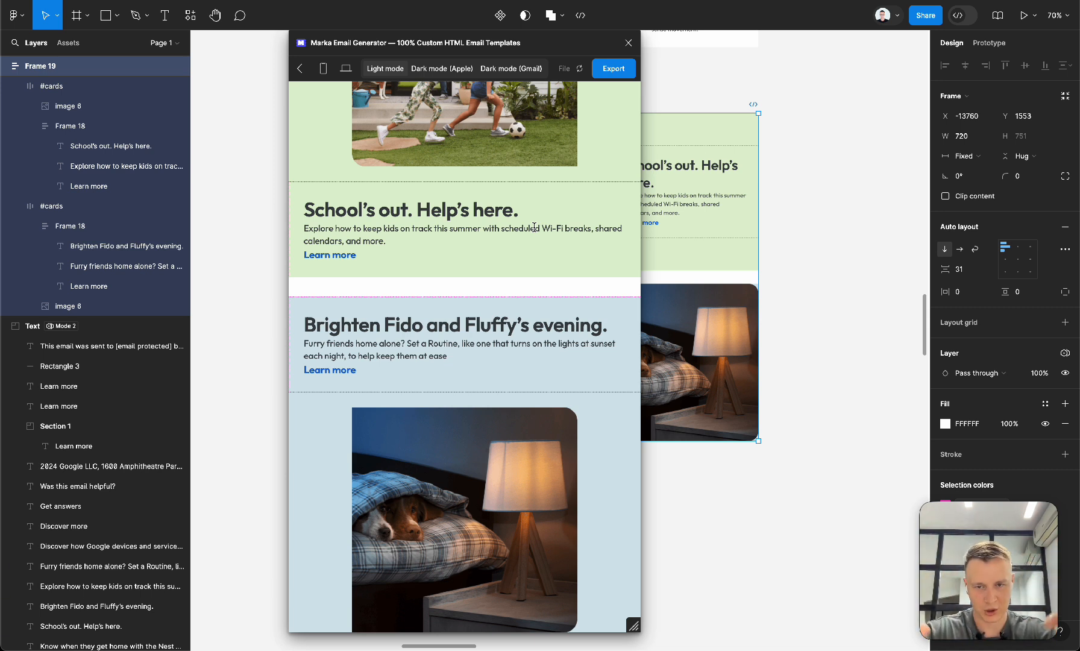
left_click(300, 68)
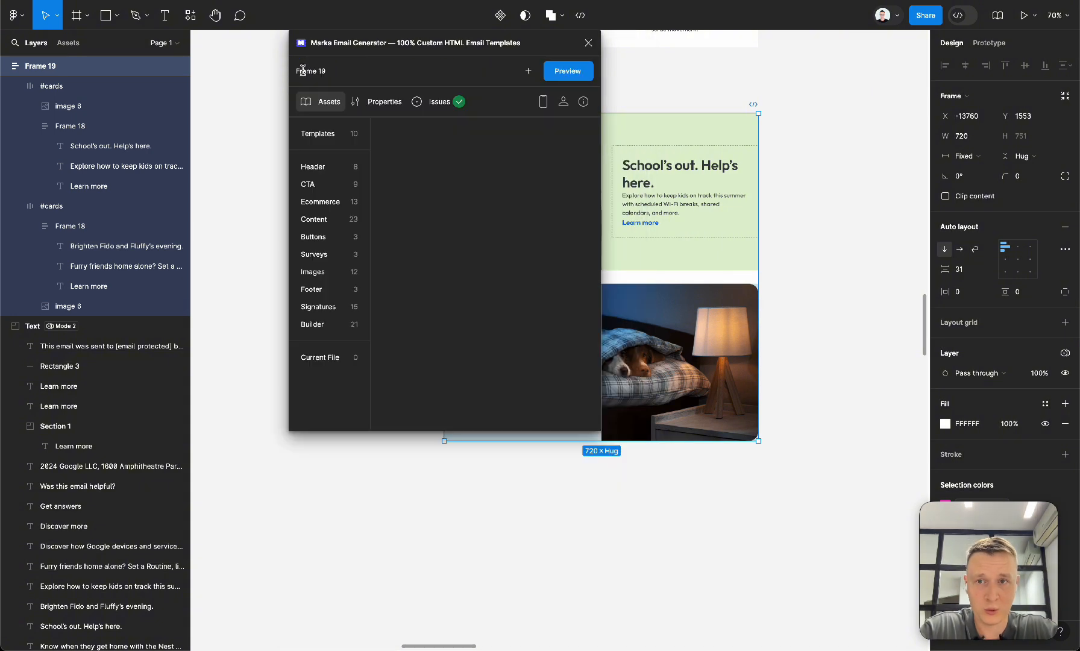
left_click(588, 43)
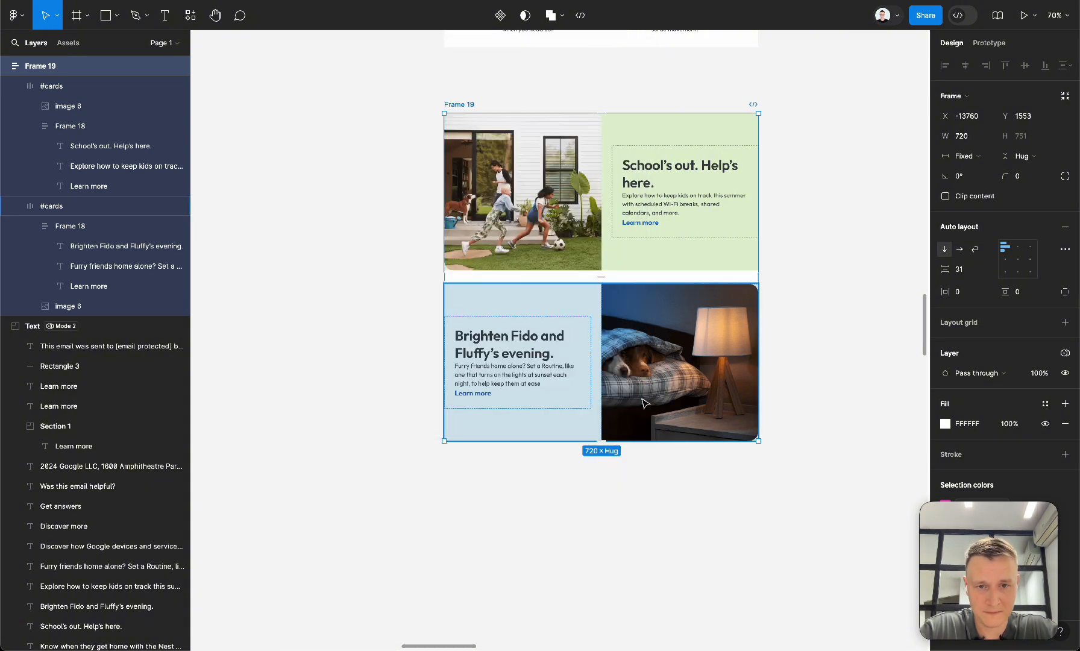
Reorder the blue card so its sleeping-dog image comes before the text.
left_click(690, 377)
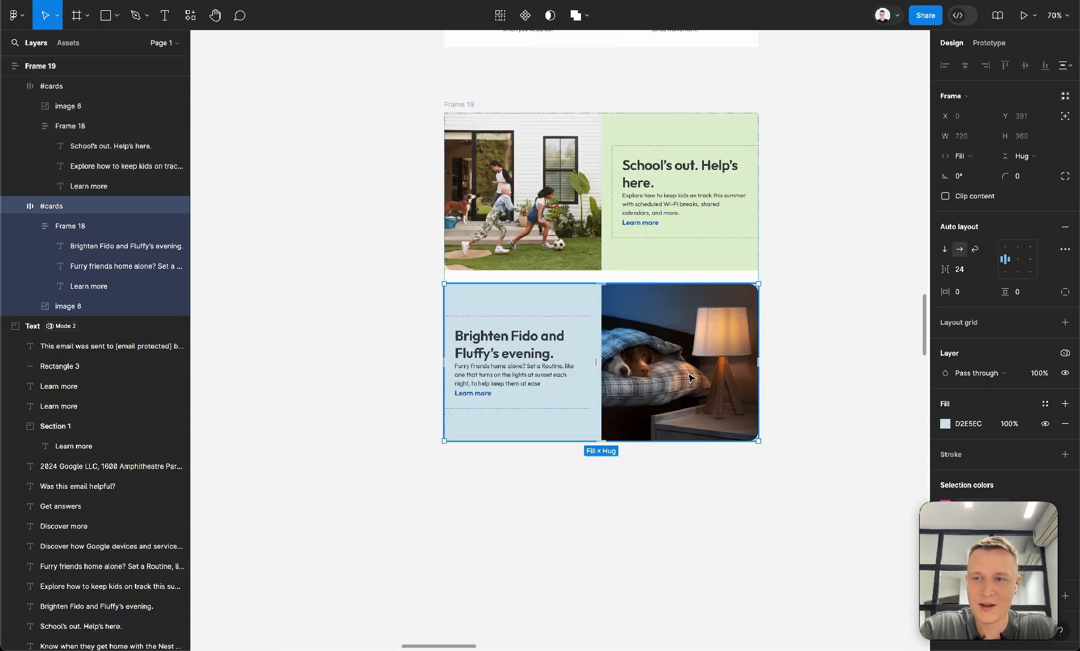
left_click(690, 377)
key("Left")
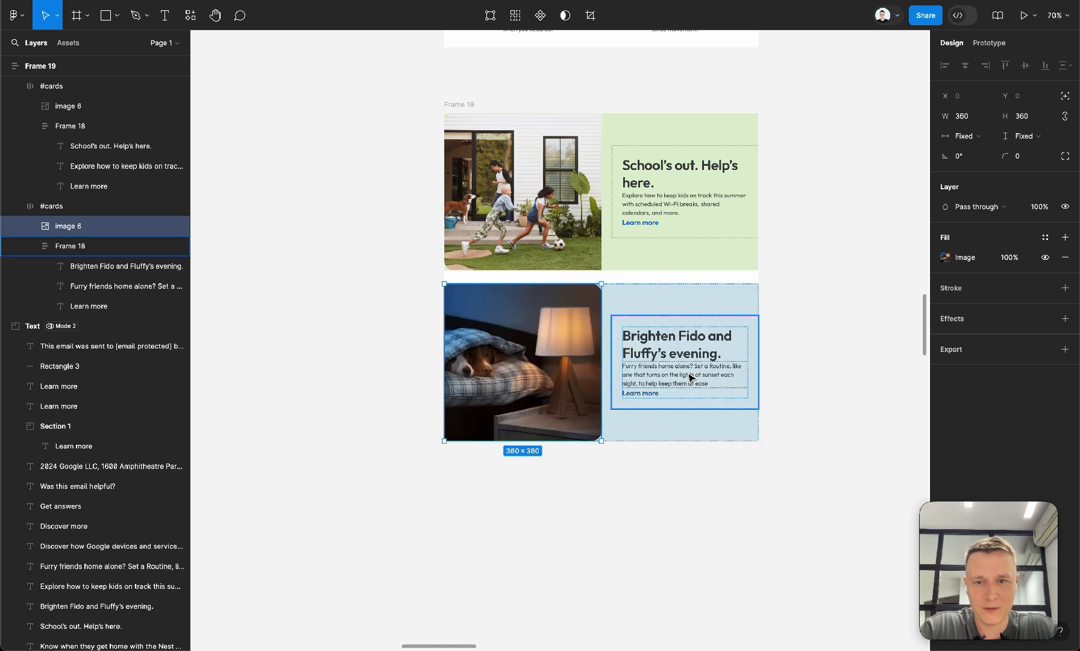
left_click(659, 502)
scroll(663, 416, "right", 2)
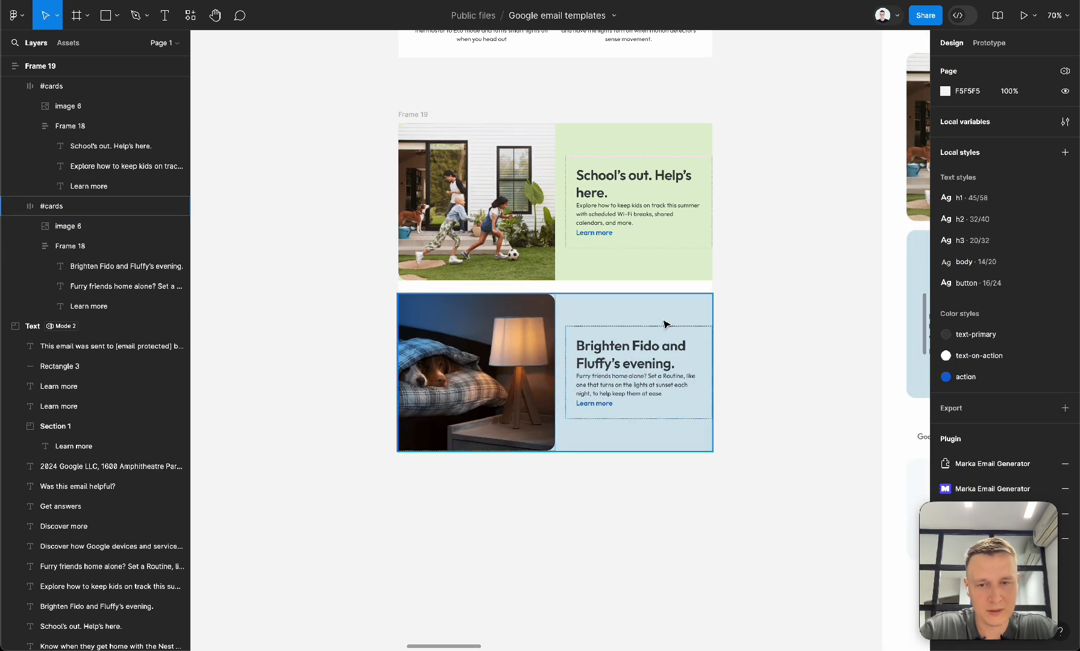
left_click(468, 388)
left_click(627, 520)
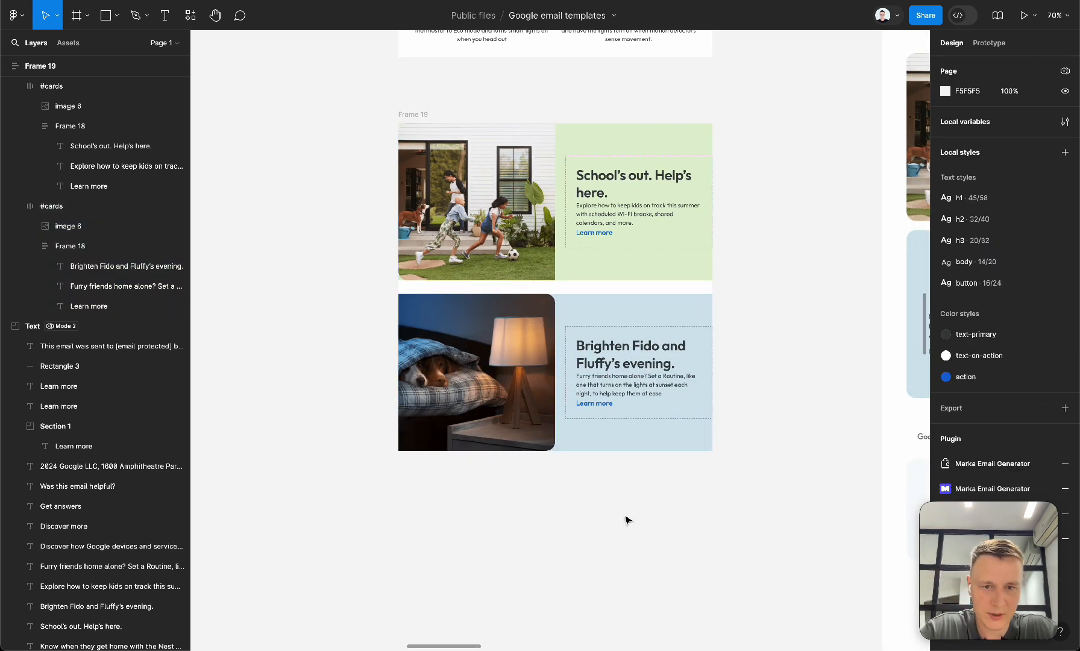
Open the blue card's properties in Marka Email Generator and set its frame type to Frame.
left_click(993, 489)
scroll(612, 492, "left", 5)
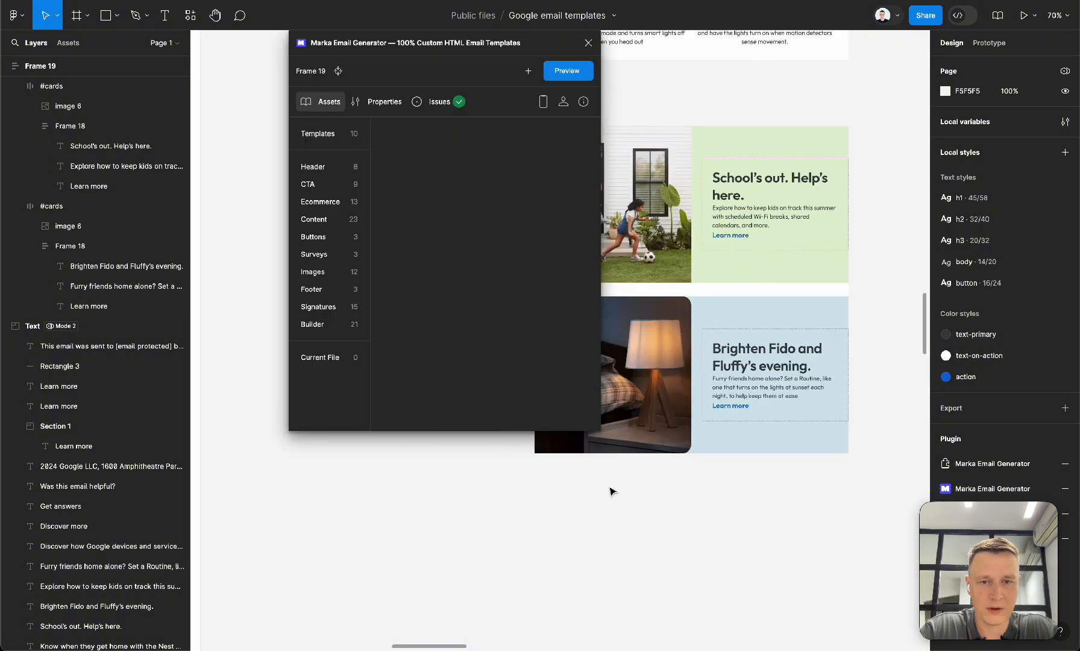
left_click(650, 333)
scroll(652, 333, "left", 3)
left_click(716, 321)
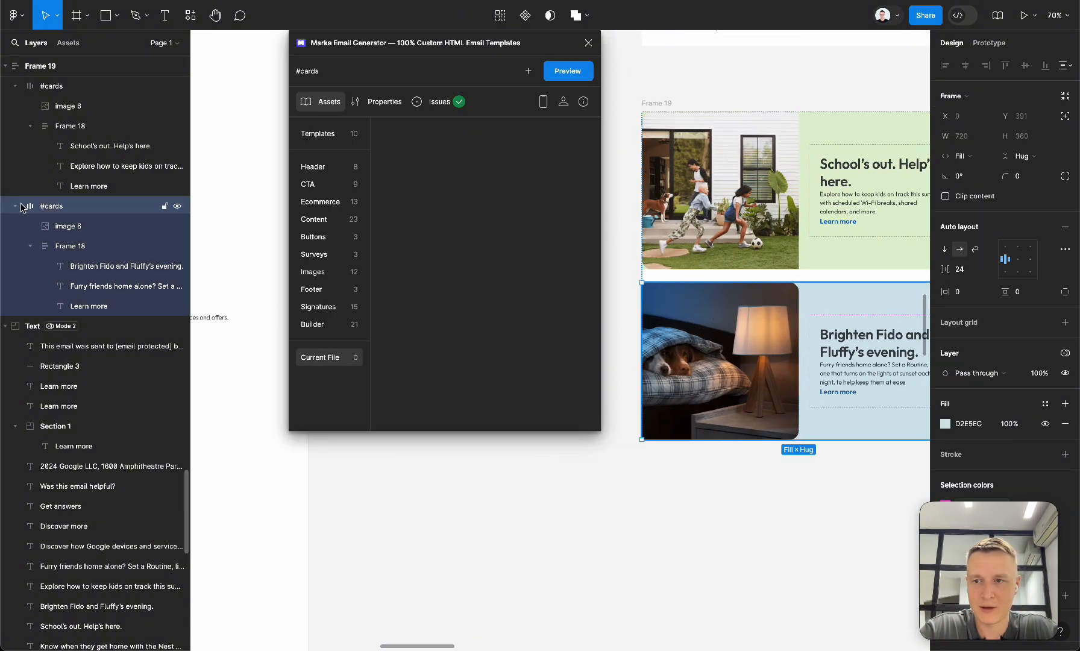
left_click(381, 104)
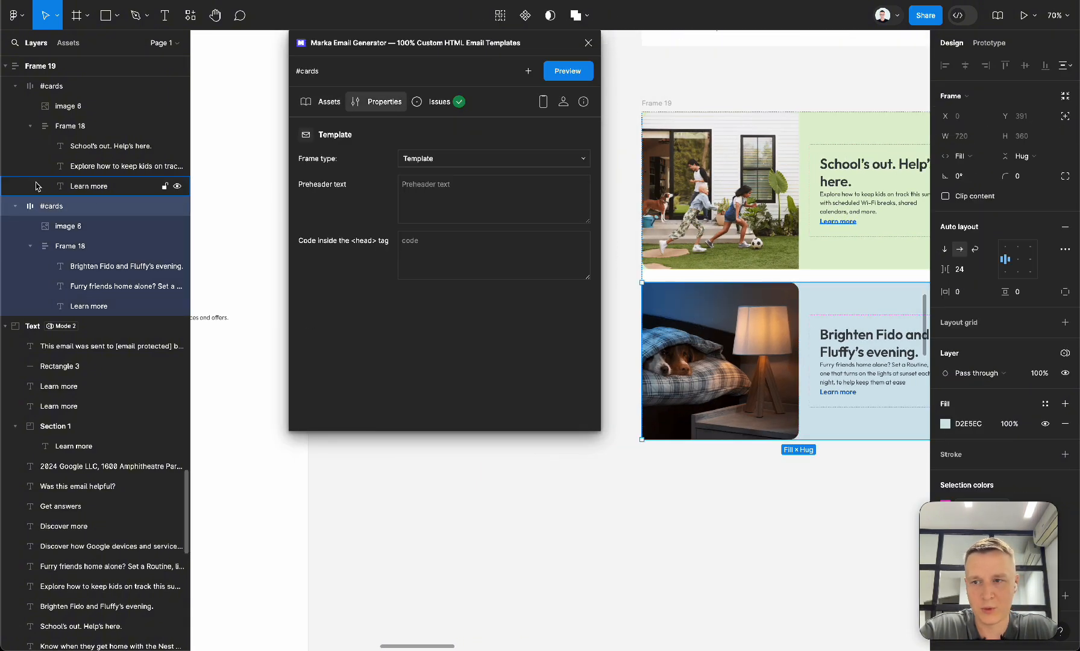
left_click(438, 160)
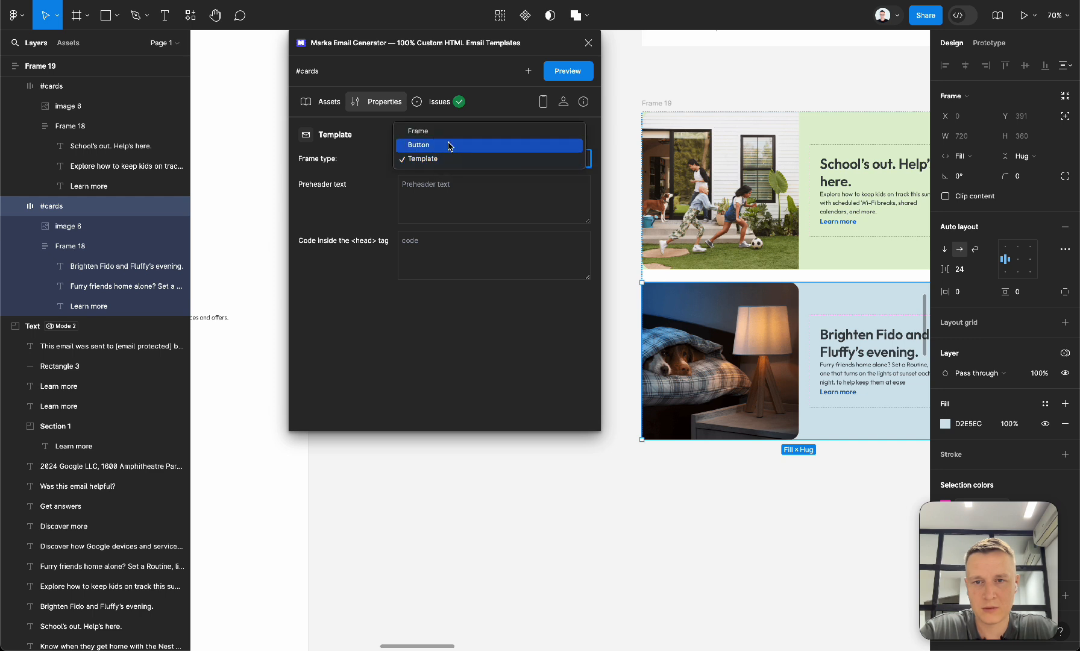
left_click(452, 140)
Turn on Reverse children in the blue card's layout settings.
scroll(314, 249, "down", 5)
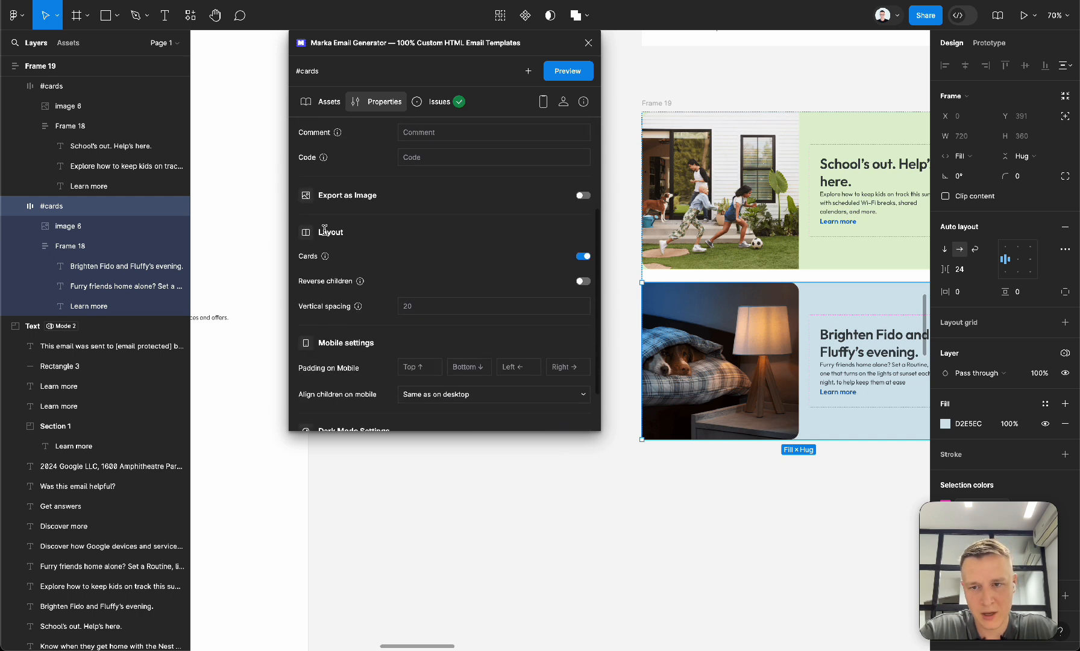
mouse_move(326, 256)
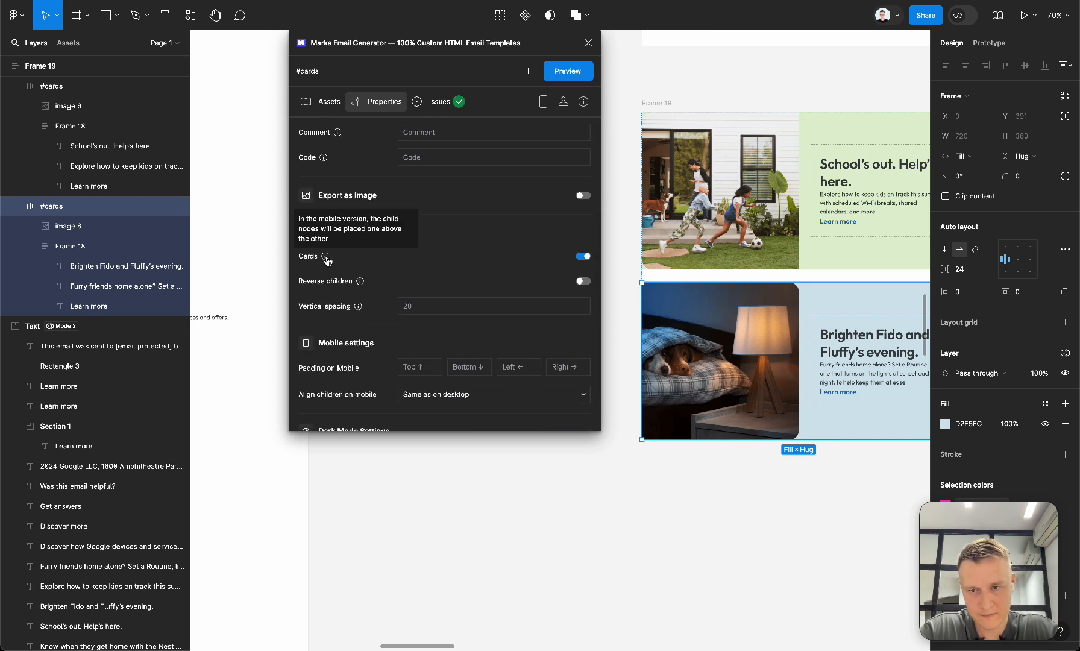
mouse_move(361, 282)
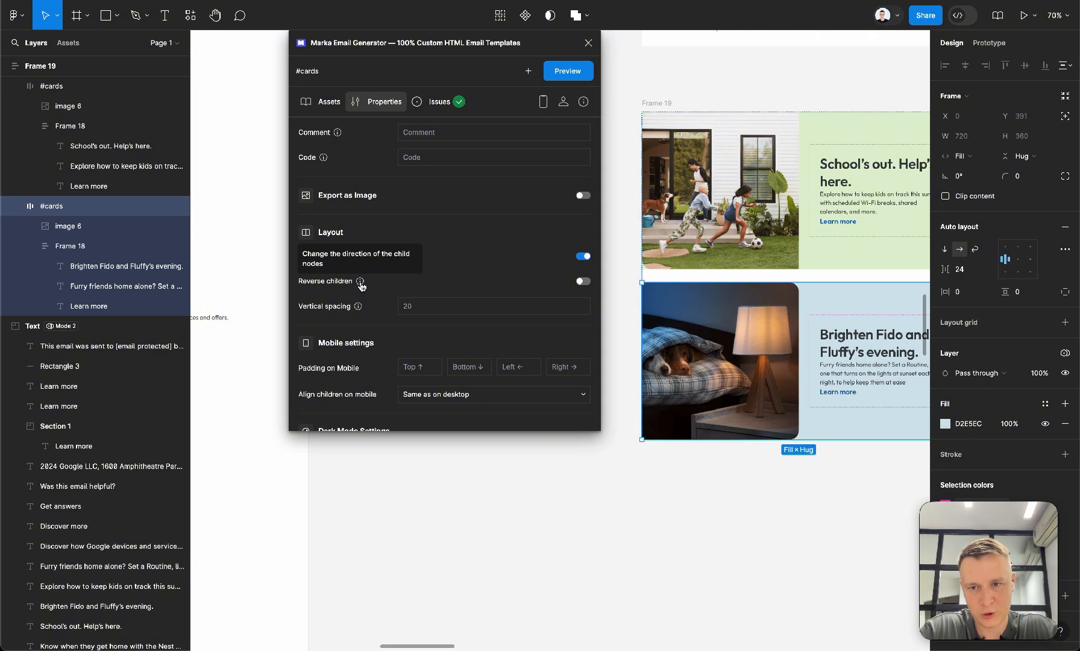
left_click(584, 281)
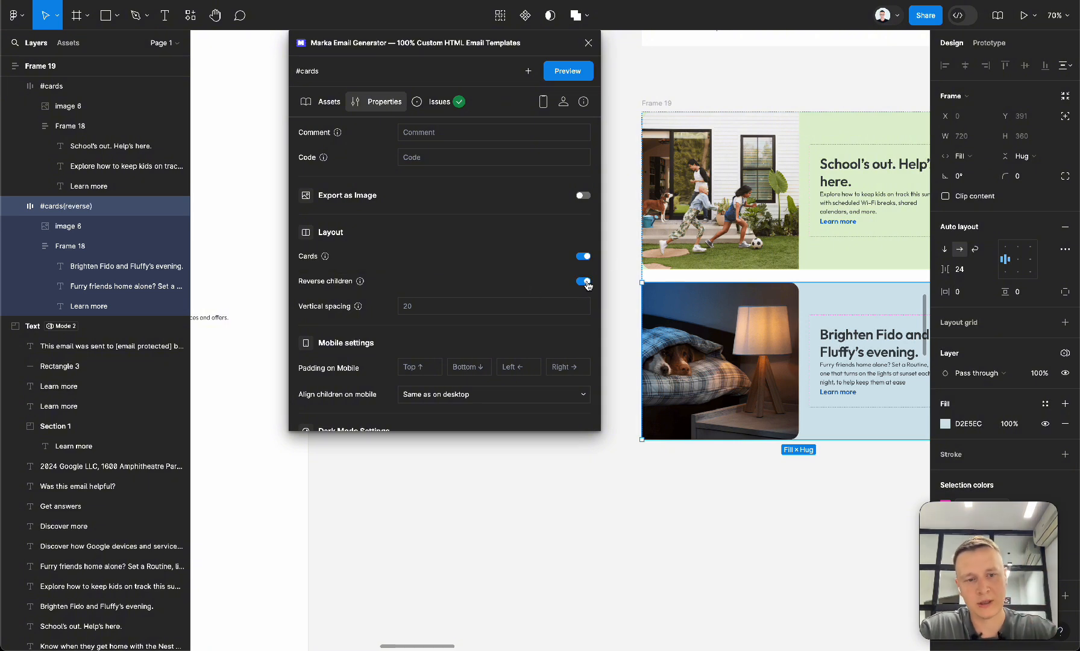
Preview the frame holding both cards at mobile and desktop widths to check the reversed blue card, and close the plugin.
left_click(662, 103)
scroll(665, 108, "right", 2)
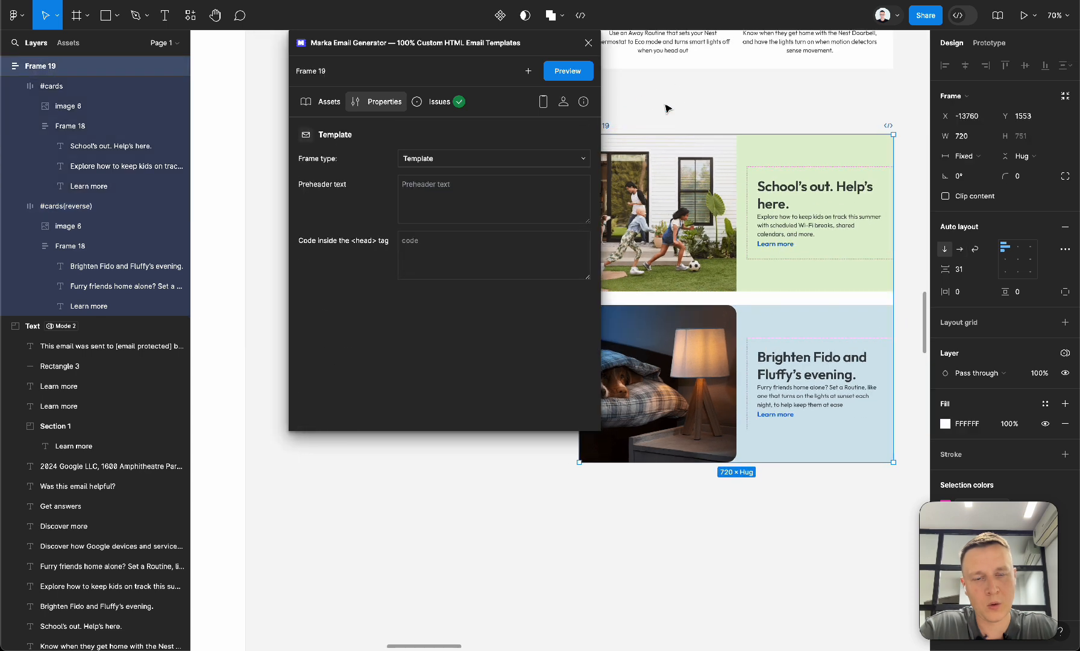
left_click(583, 73)
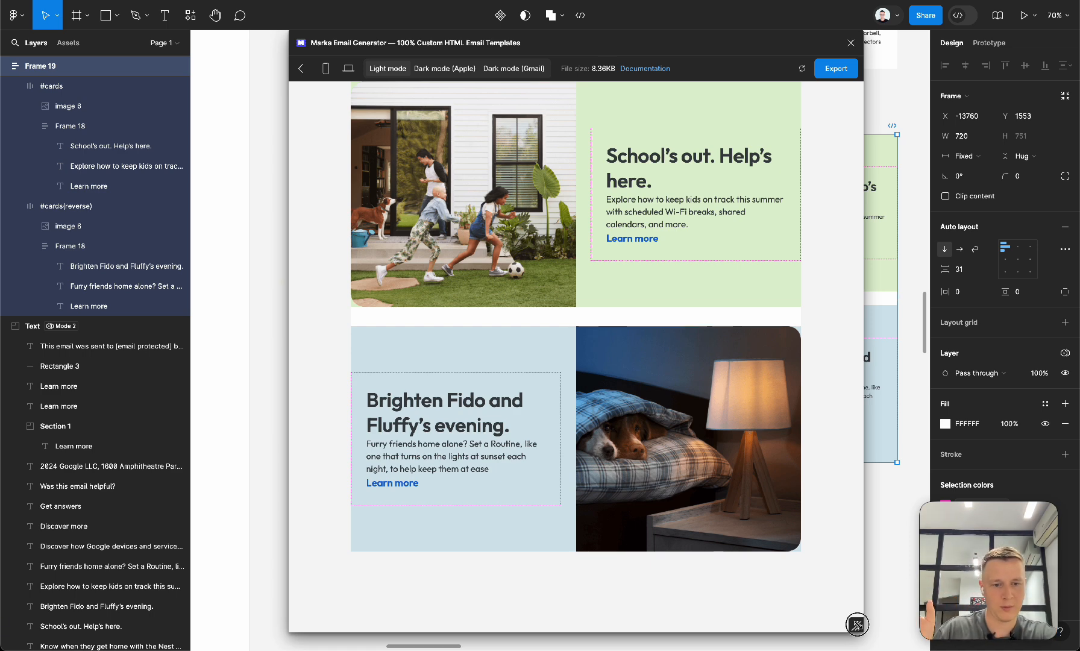
left_click_drag(856, 625, 665, 633)
scroll(603, 481, "down", 3)
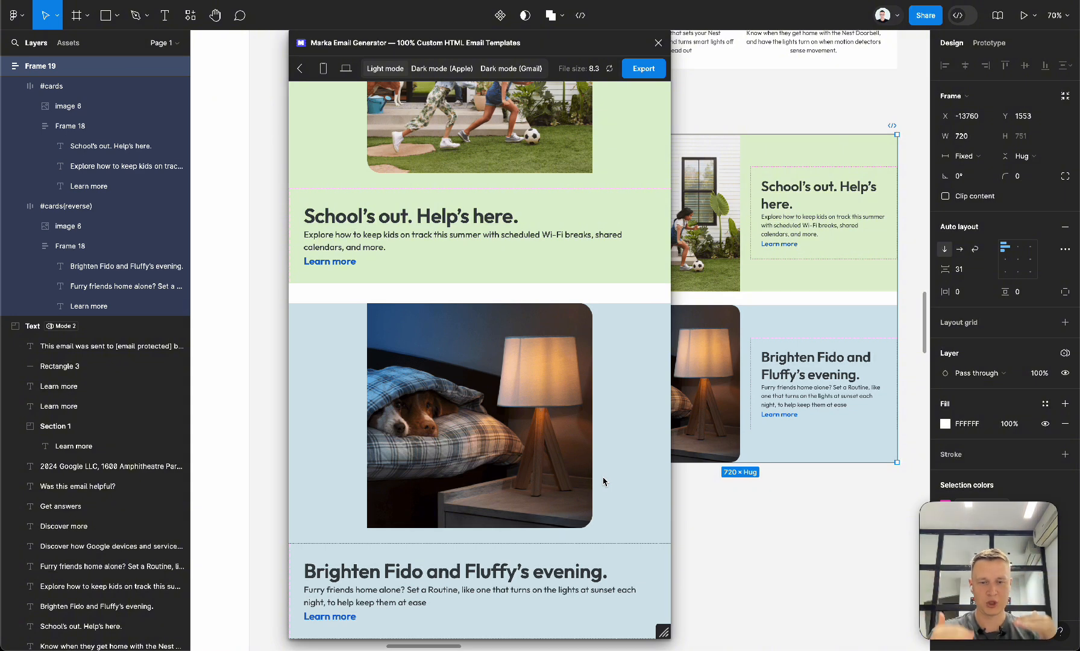
left_click_drag(657, 634, 810, 616)
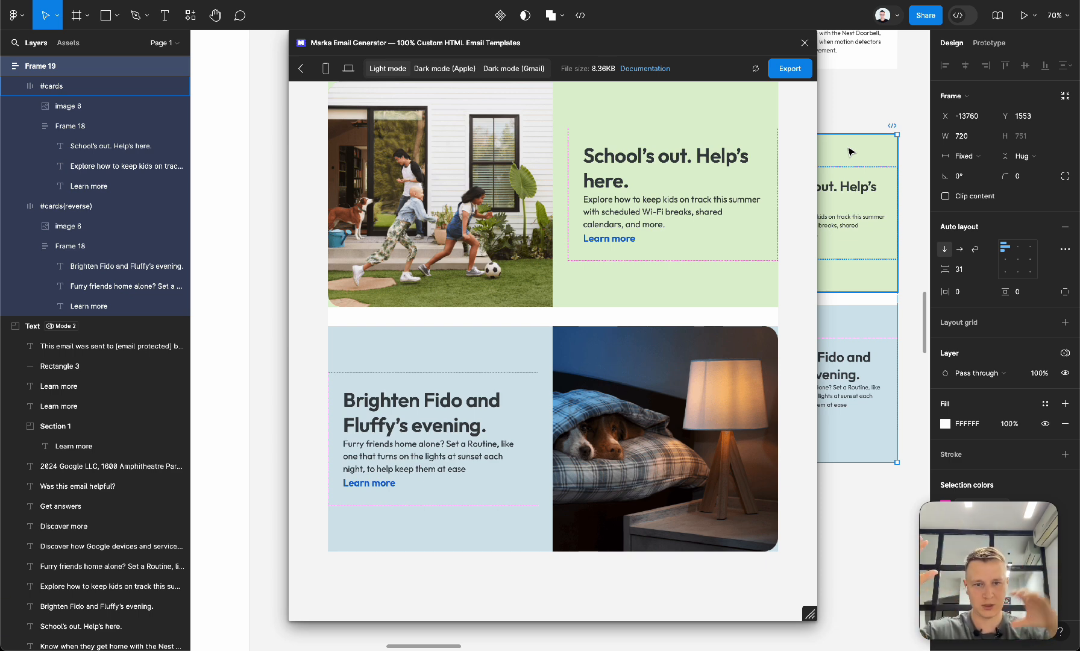
left_click(804, 42)
Move the frame holding both cards up to Y 1494 and rename it "Chess style layout".
scroll(731, 271, "left", 4)
scroll(731, 271, "up", 2)
left_click_drag(691, 305, 693, 279)
key("super+r")
type("Che")
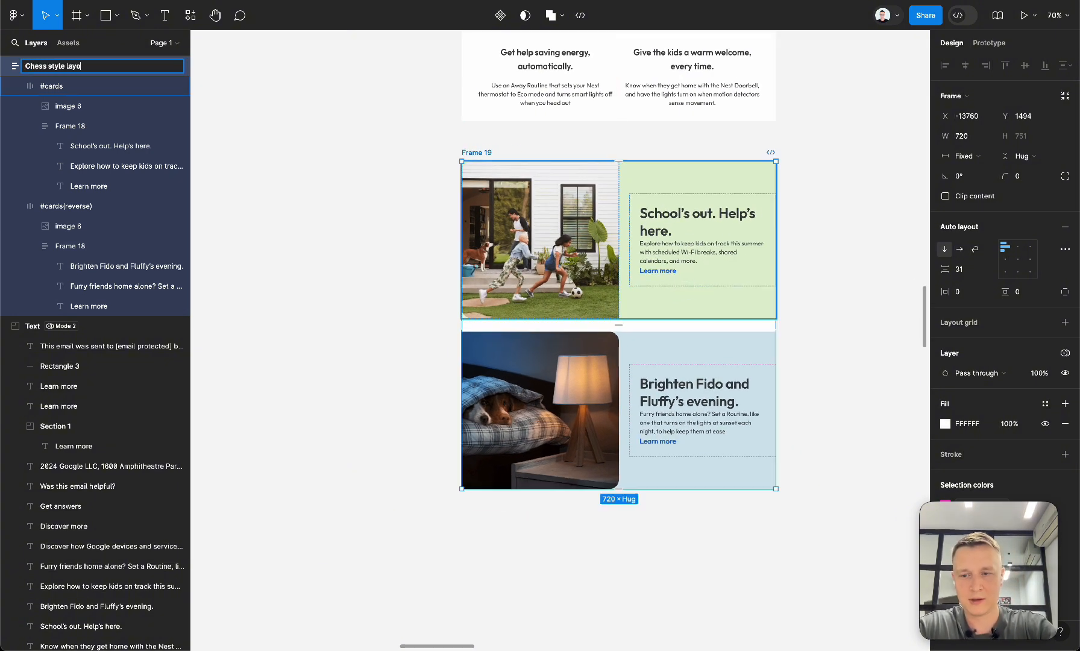
key("Return")
Examine the sections below the blue card in the reference email, starting with the Google Store row.
scroll(633, 326, "right", 5)
scroll(632, 326, "down", 3)
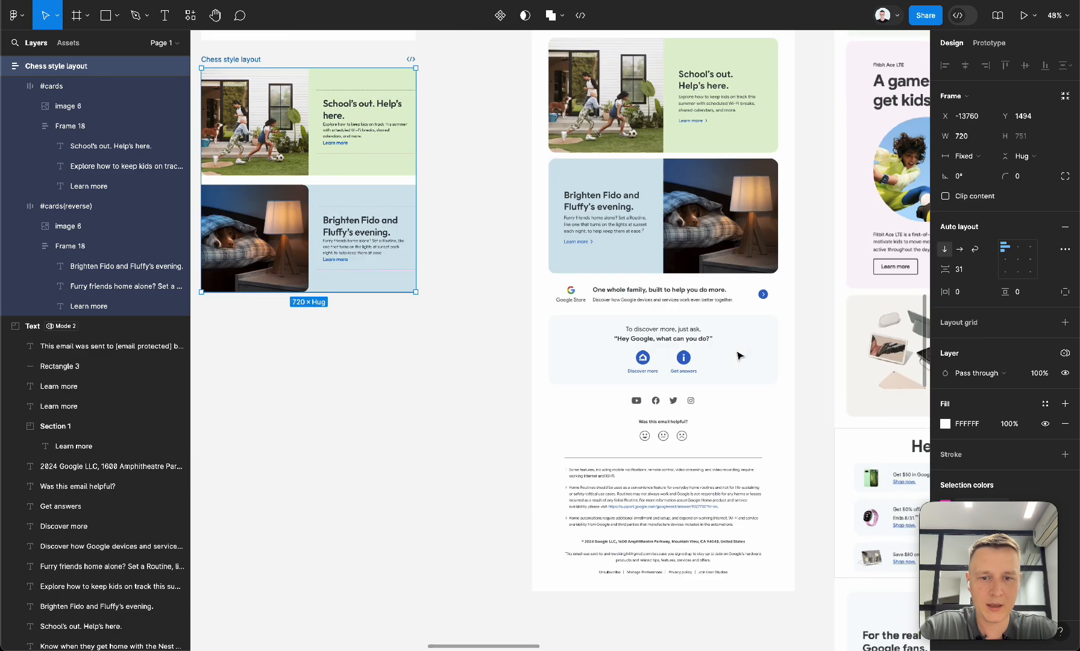
scroll(633, 326, "up", 3)
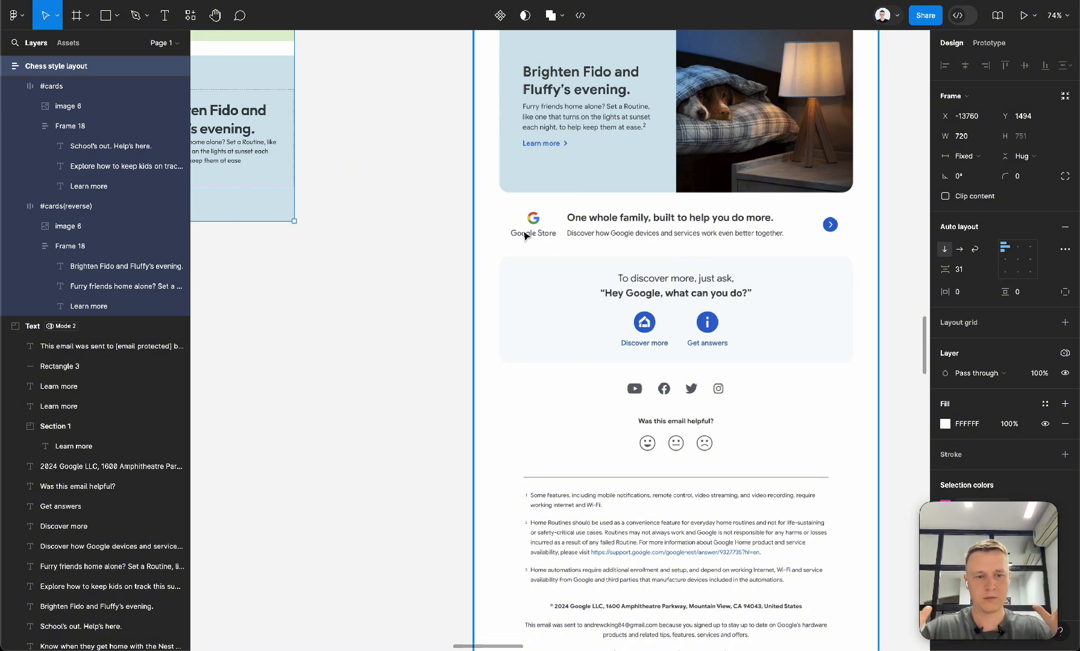
scroll(525, 235, "down", 5)
scroll(524, 235, "up", 3)
scroll(525, 235, "left", 3)
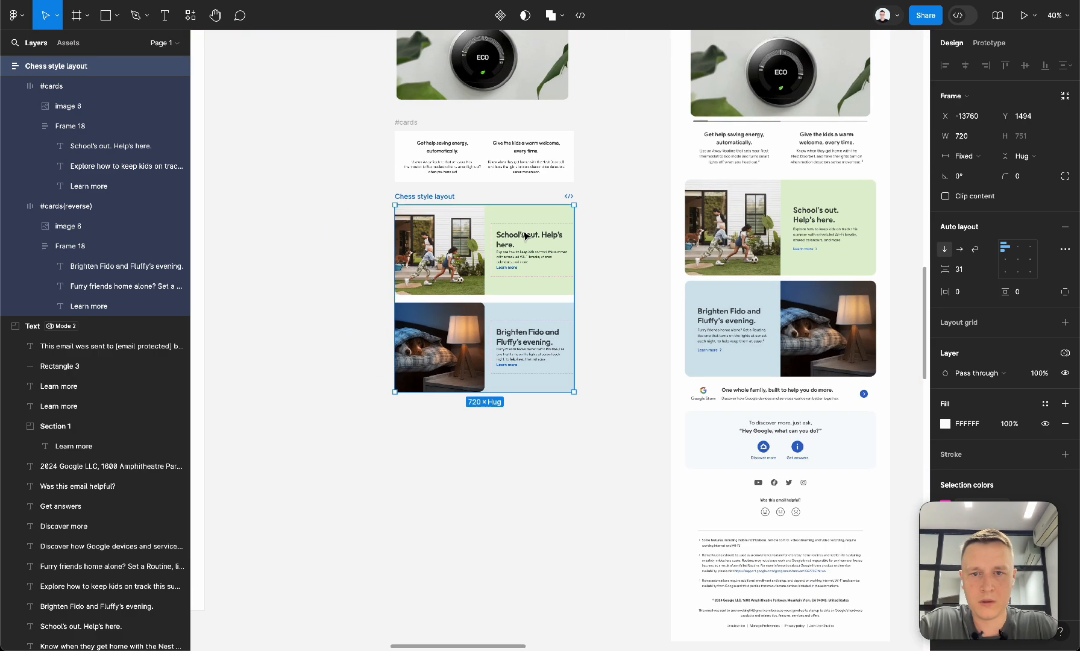
Copy the Google Store logo and the blue arrow icon from the Assets frame to the empty canvas below Frame 3.
scroll(442, 273, "left", 10)
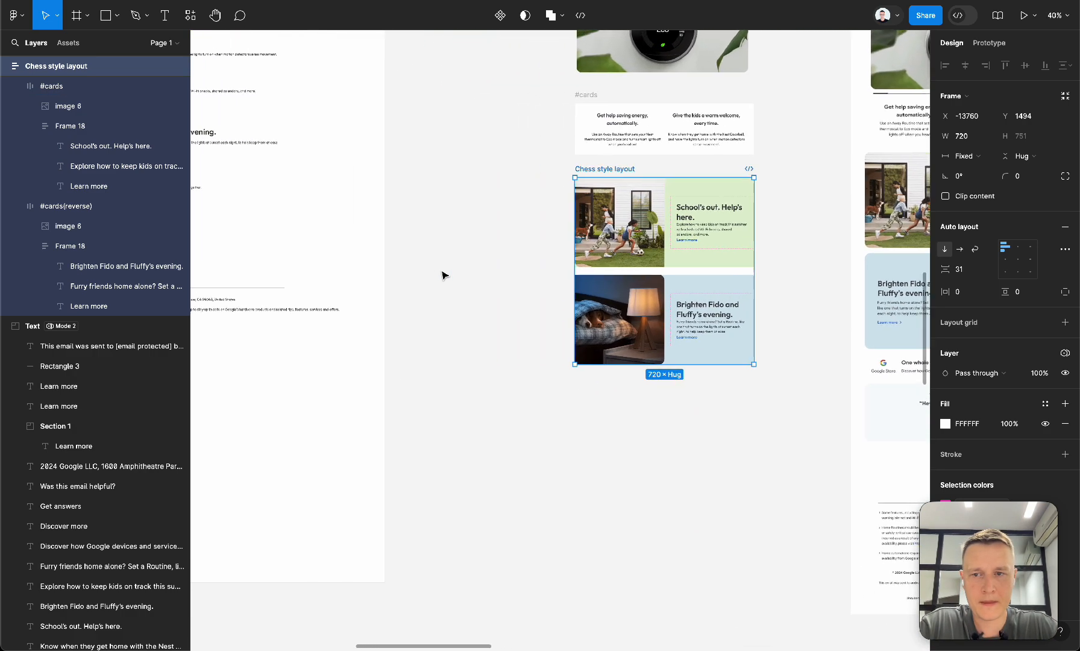
scroll(443, 275, "right", 4)
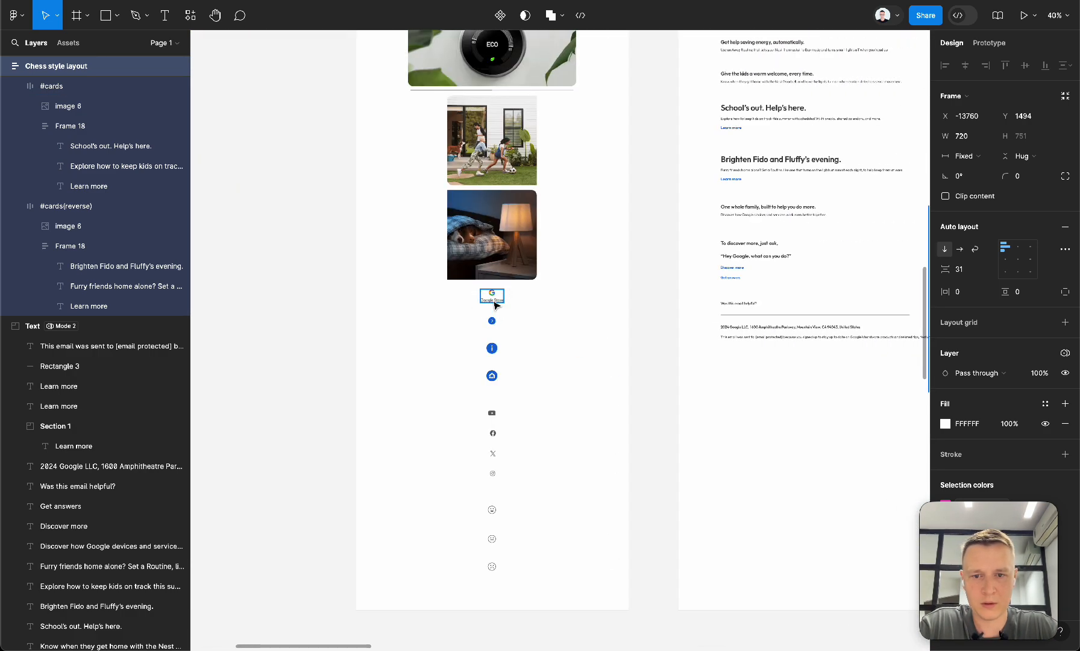
left_click(495, 302)
scroll(487, 321, "right", 13)
scroll(487, 321, "right", 15)
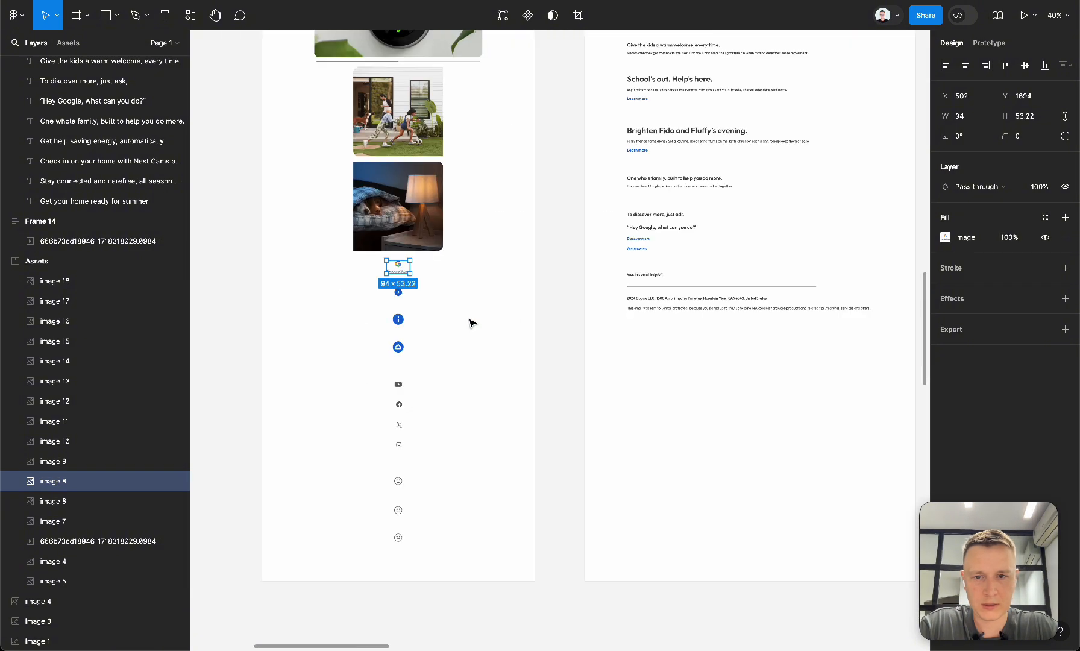
left_click(399, 296)
left_click(398, 267, "shift")
scroll(398, 272, "down", 3)
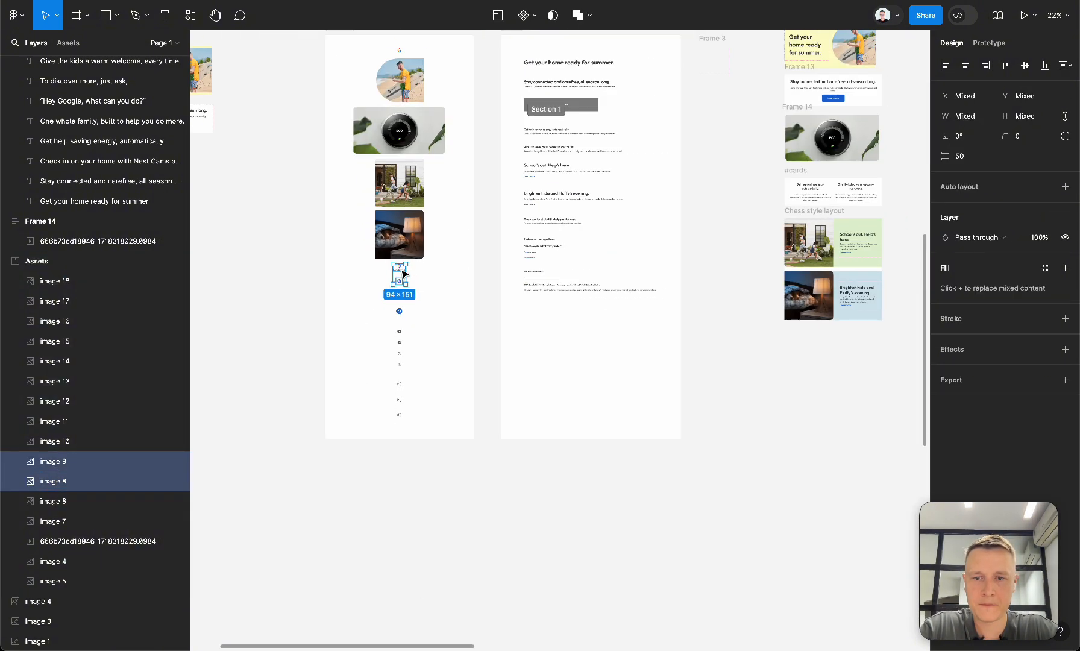
left_click_drag(399, 275, 720, 113)
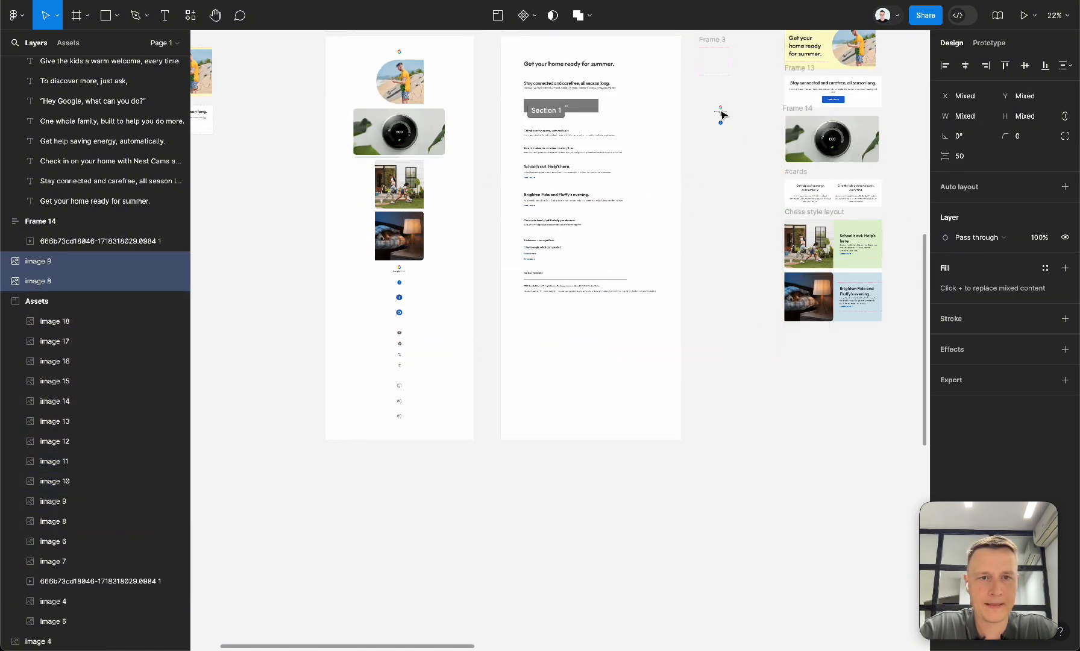
Compare the reference email's Google Store row with the text frame to locate its heading and description.
scroll(721, 113, "up", 2)
scroll(721, 113, "right", 2)
left_click_drag(669, 321, 662, 301)
left_click_drag(591, 269, 603, 233)
left_click(602, 296)
scroll(601, 295, "right", 3)
scroll(603, 301, "up", 5, "ctrl")
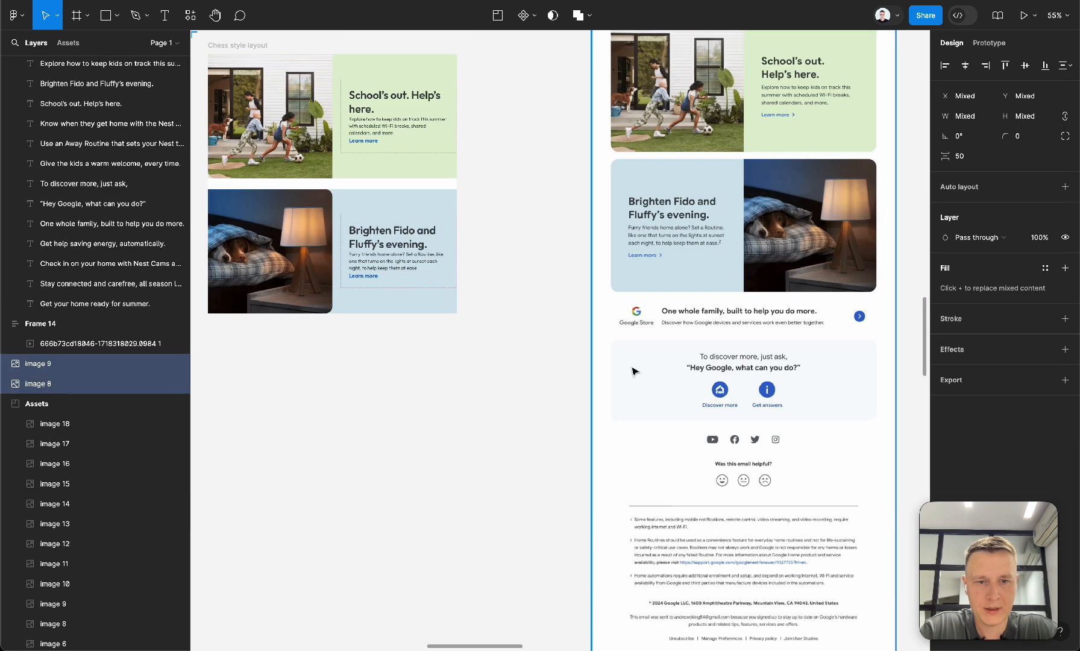
scroll(637, 375, "left", 3)
scroll(639, 376, "left", 8)
scroll(638, 375, "up", 3)
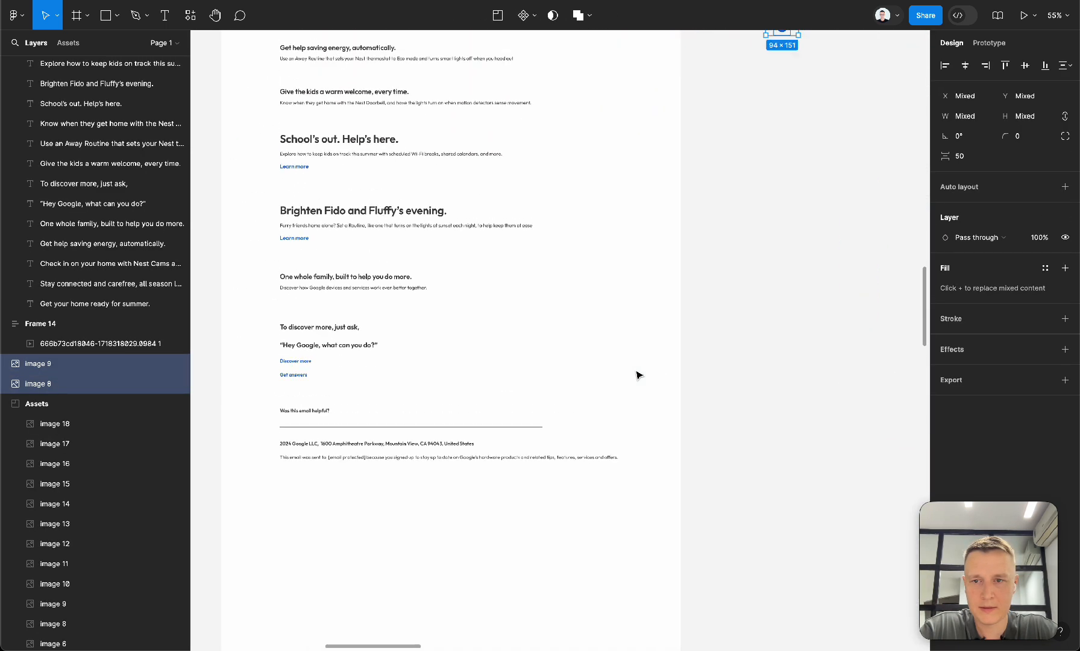
scroll(396, 340, "right", 8)
scroll(396, 340, "down", 3)
scroll(393, 339, "right", 3)
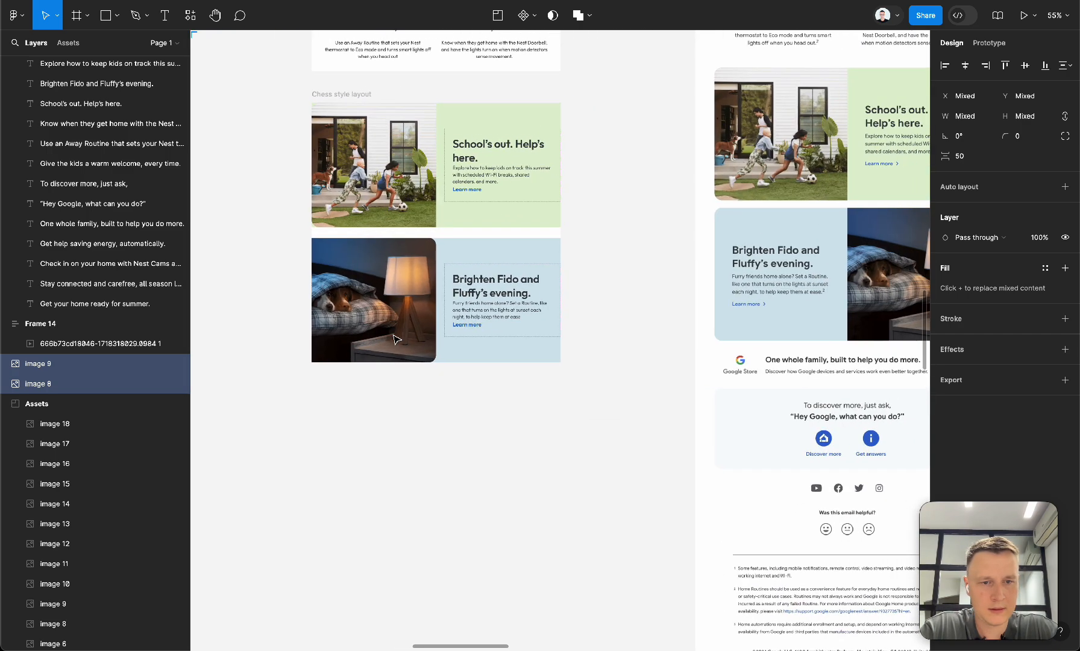
scroll(393, 339, "left", 10)
scroll(393, 340, "up", 3)
scroll(393, 339, "right", 2)
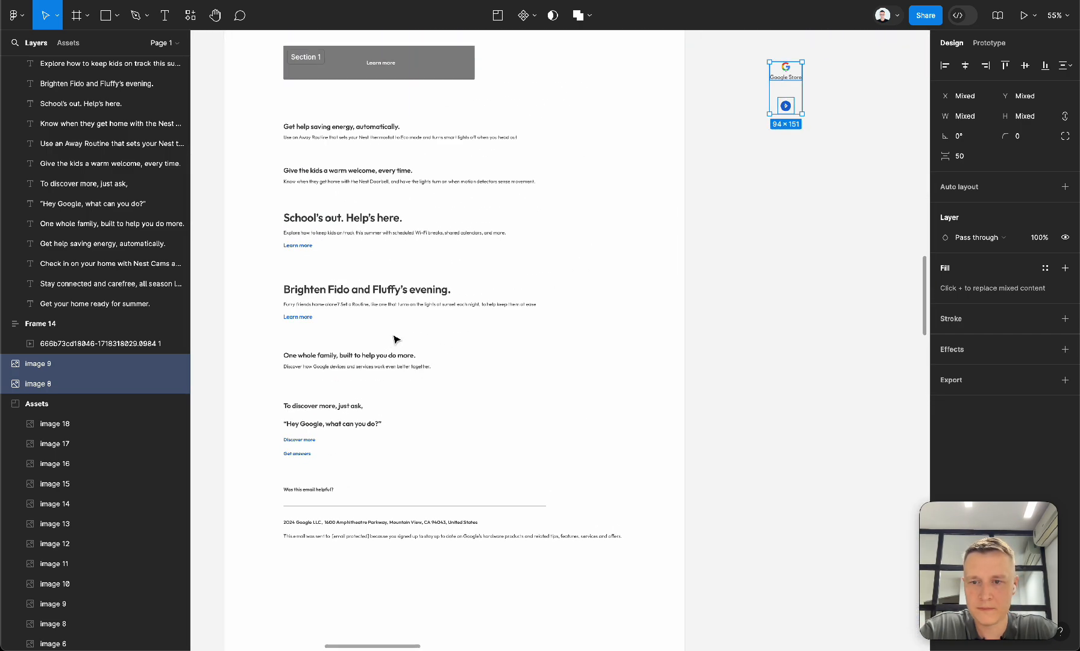
Copy the "One whole family, built to help you do more." heading and its description from the Text frame to the empty canvas beside it.
left_click_drag(362, 350, 867, 212)
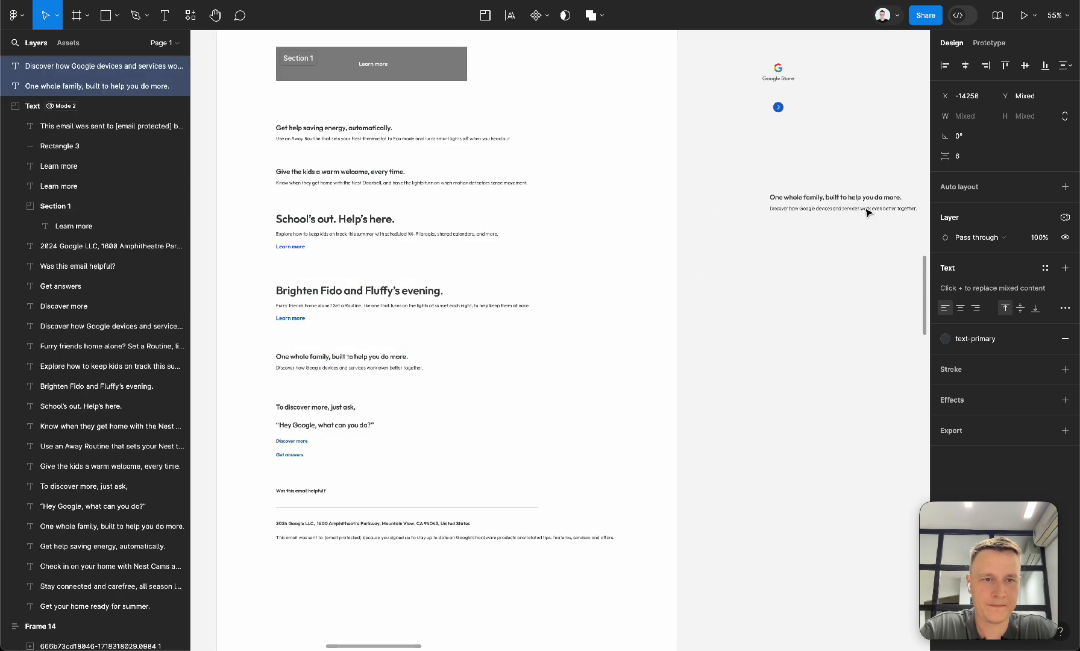
scroll(866, 212, "right", 10)
scroll(416, 229, "down", 2)
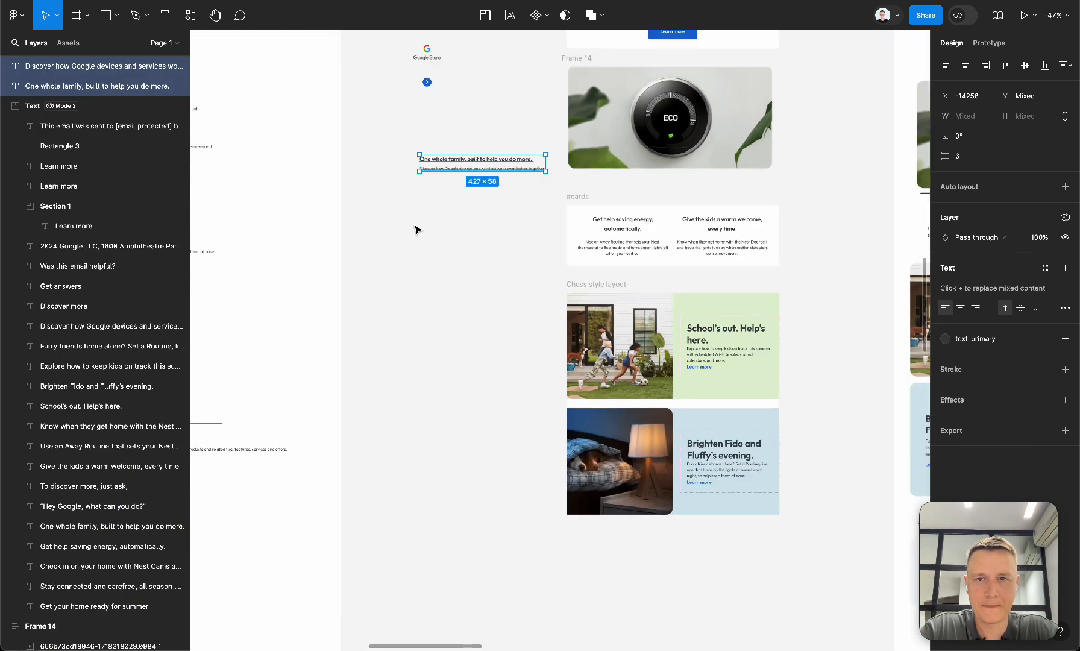
Move the Google Store logo, blue arrow icon, heading and description together to the empty area below the Chess style layout.
scroll(415, 229, "up", 2)
left_click_drag(386, 282, 528, 66)
scroll(489, 200, "down", 5)
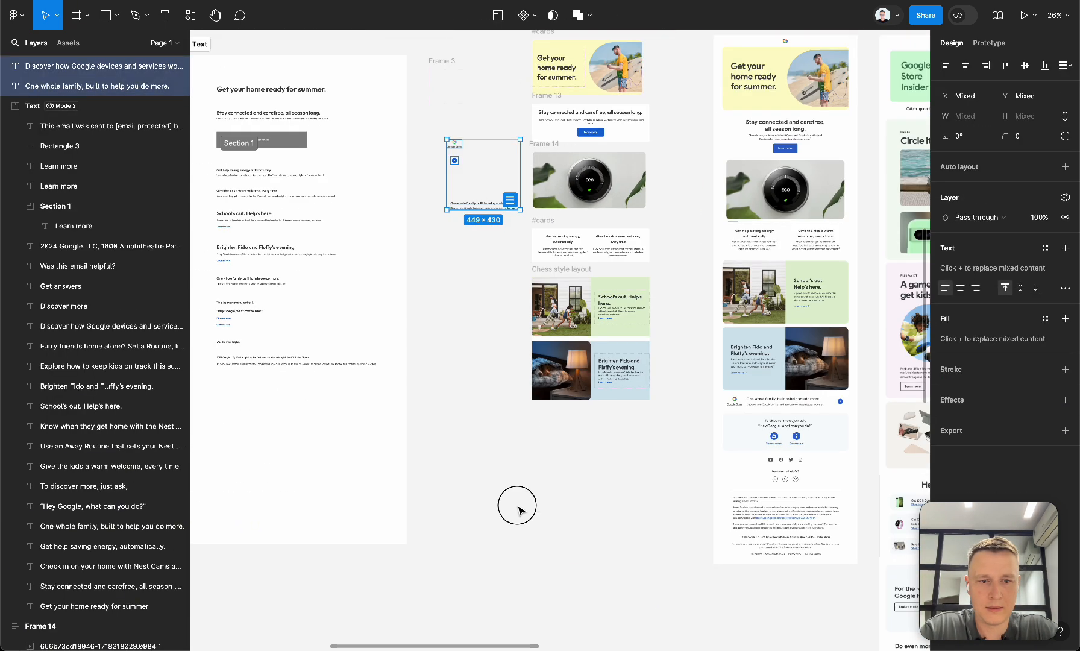
left_click_drag(489, 194, 613, 536)
scroll(629, 487, "up", 5)
left_click(586, 479)
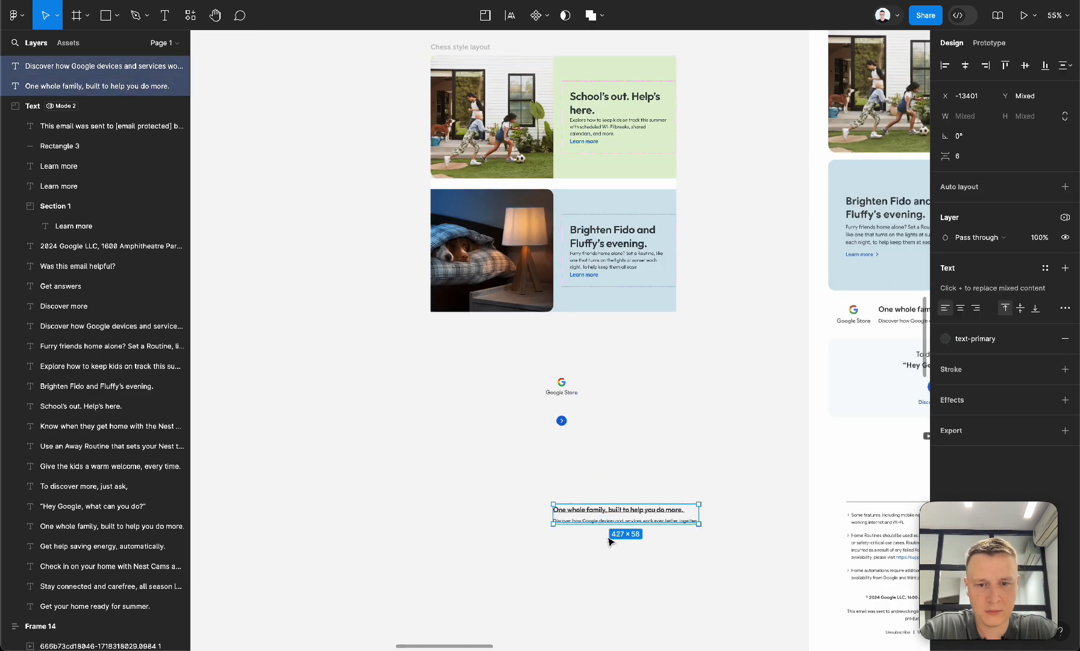
Arrange the four items as one row: Google Store logo, heading above its description, then the blue arrow icon.
left_click_drag(567, 387, 482, 385)
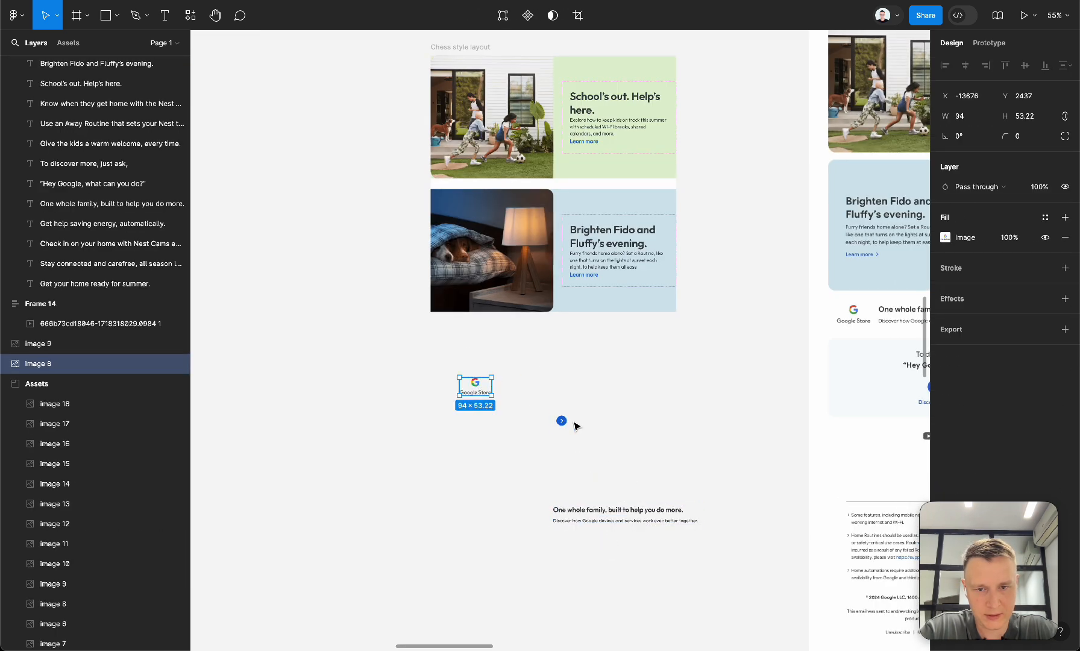
left_click_drag(563, 421, 654, 395)
left_click_drag(553, 565, 552, 383)
left_click_drag(399, 472, 730, 335)
scroll(120, 292, "up", 2)
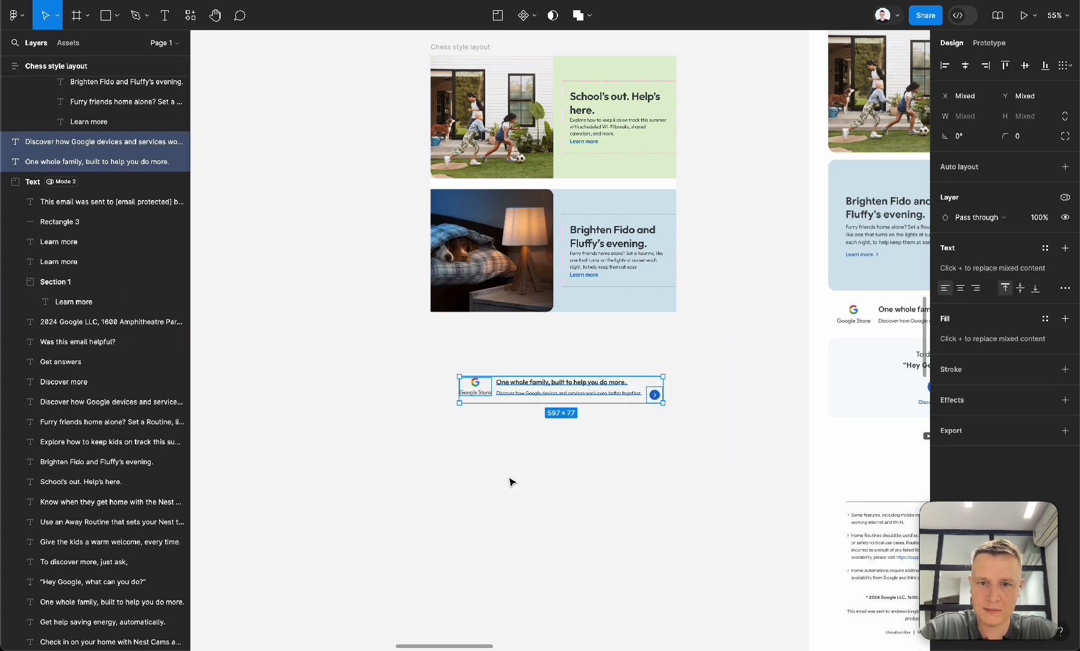
Wrap the row items in an auto layout frame with horizontal direction and move it up closer to the Chess style layout.
left_click_drag(543, 396, 526, 393)
key("shift+a")
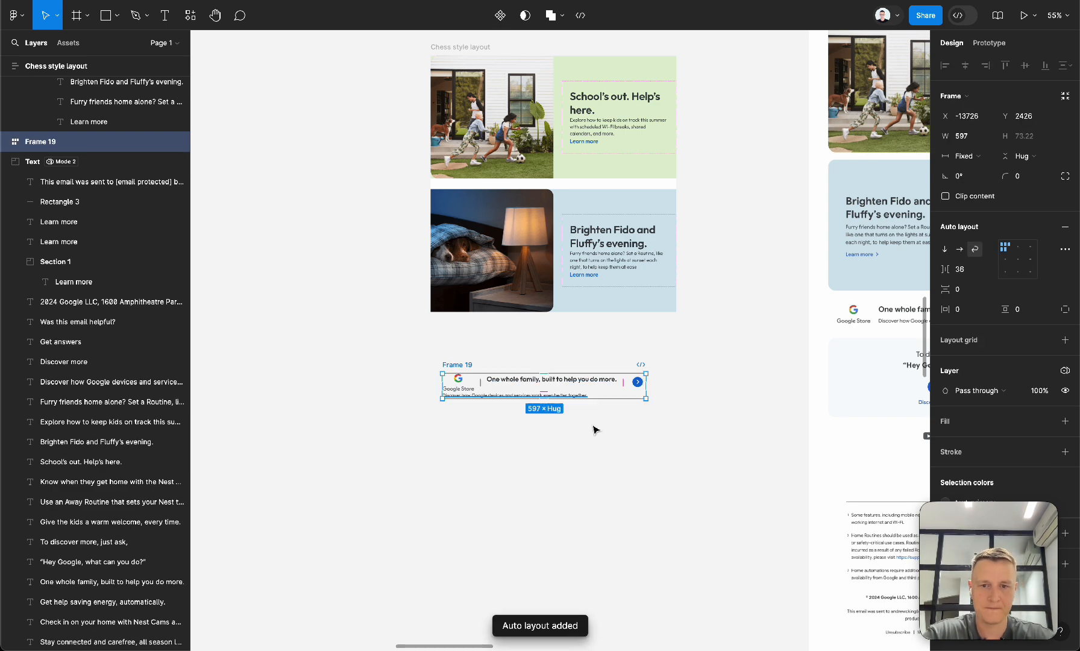
scroll(564, 448, "up", 4)
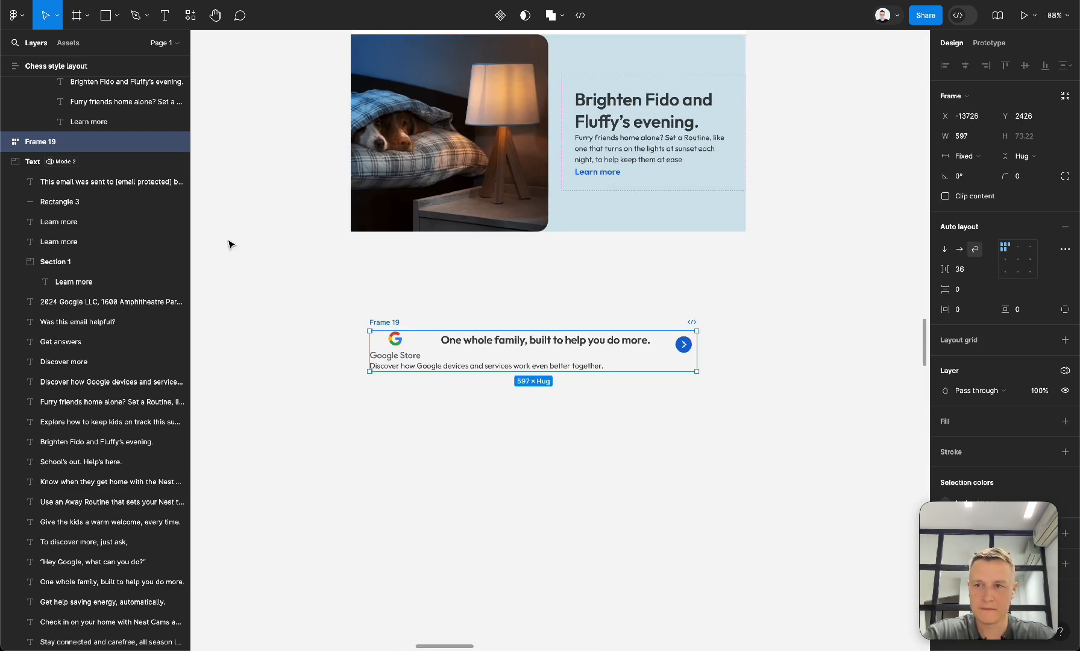
left_click(960, 249)
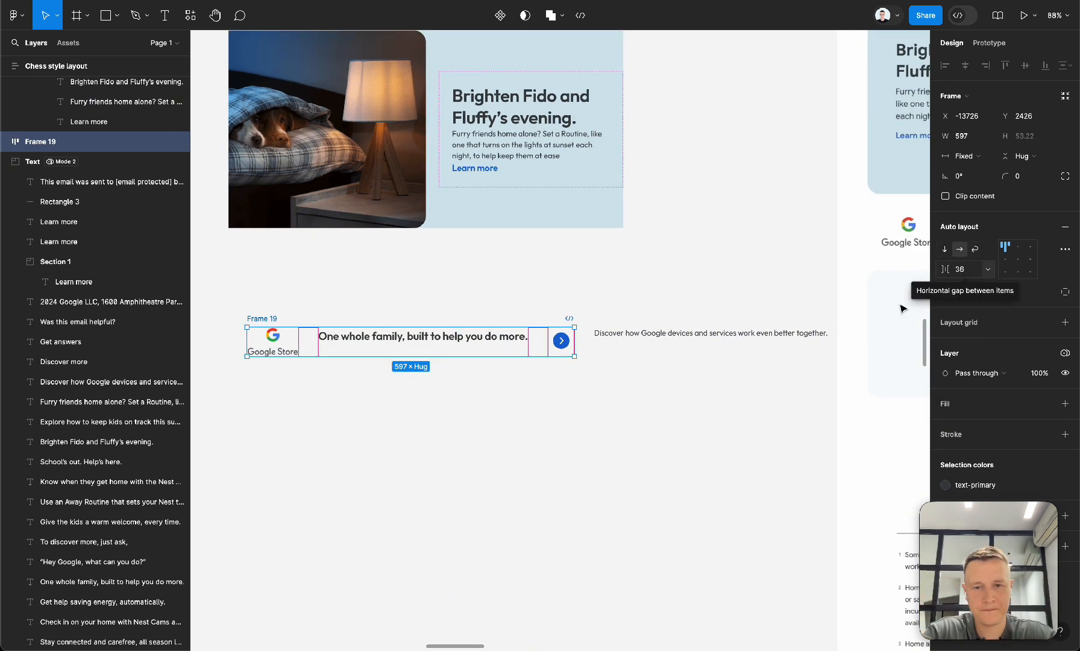
left_click_drag(261, 318, 259, 297)
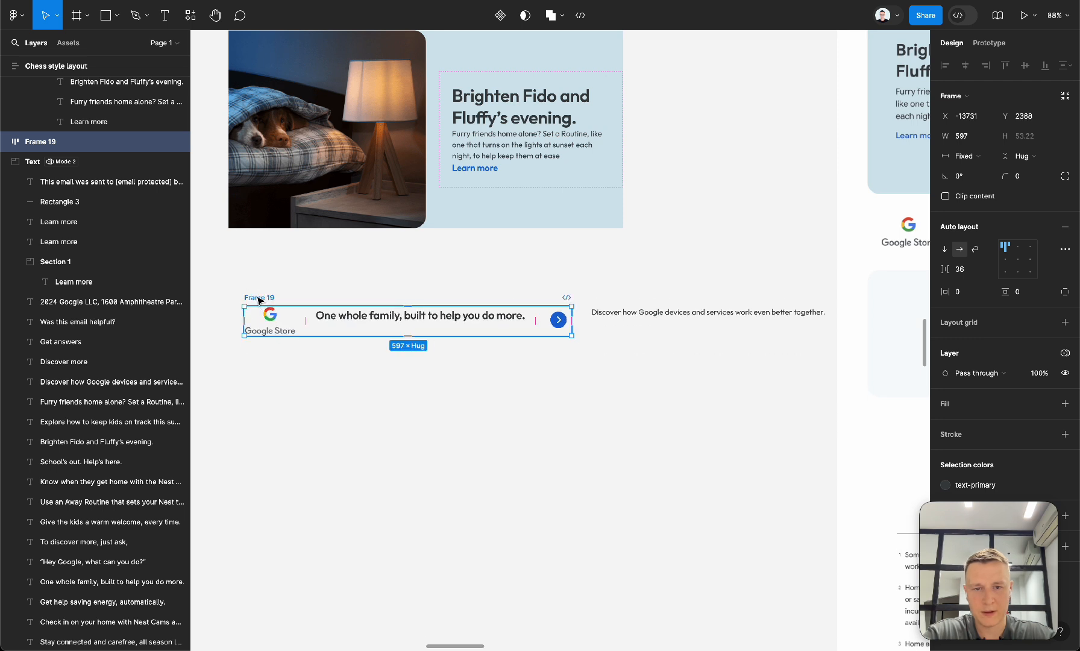
Group the row's heading and description in a nested auto layout frame with vertical direction, following the reference email's Google Store row.
left_click(621, 314)
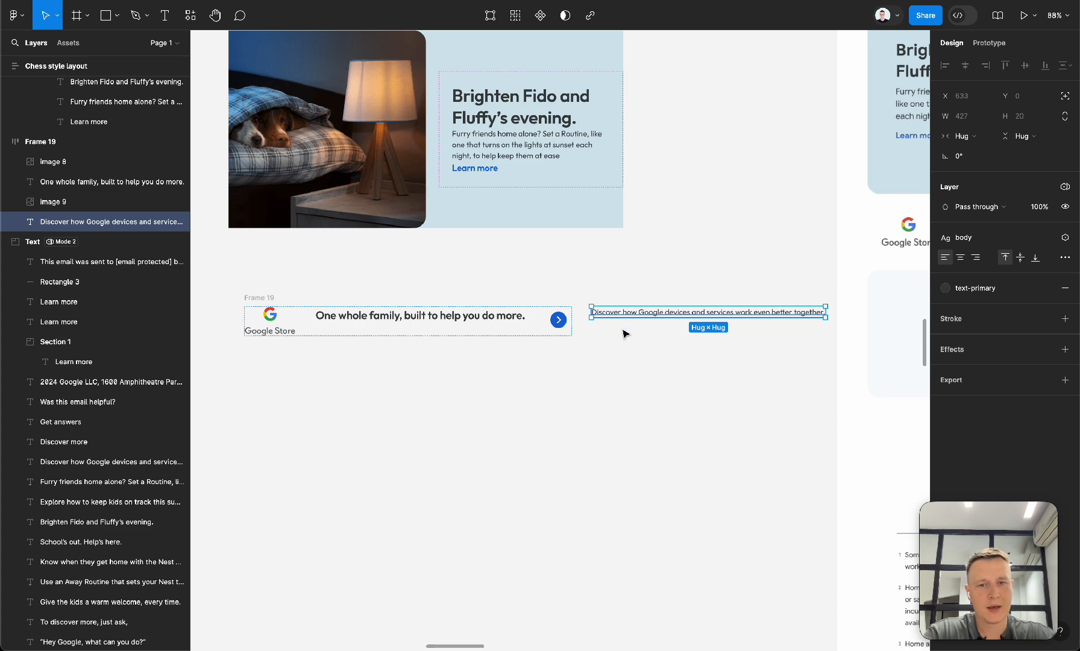
scroll(625, 331, "right", 7)
scroll(633, 246, "left", 8)
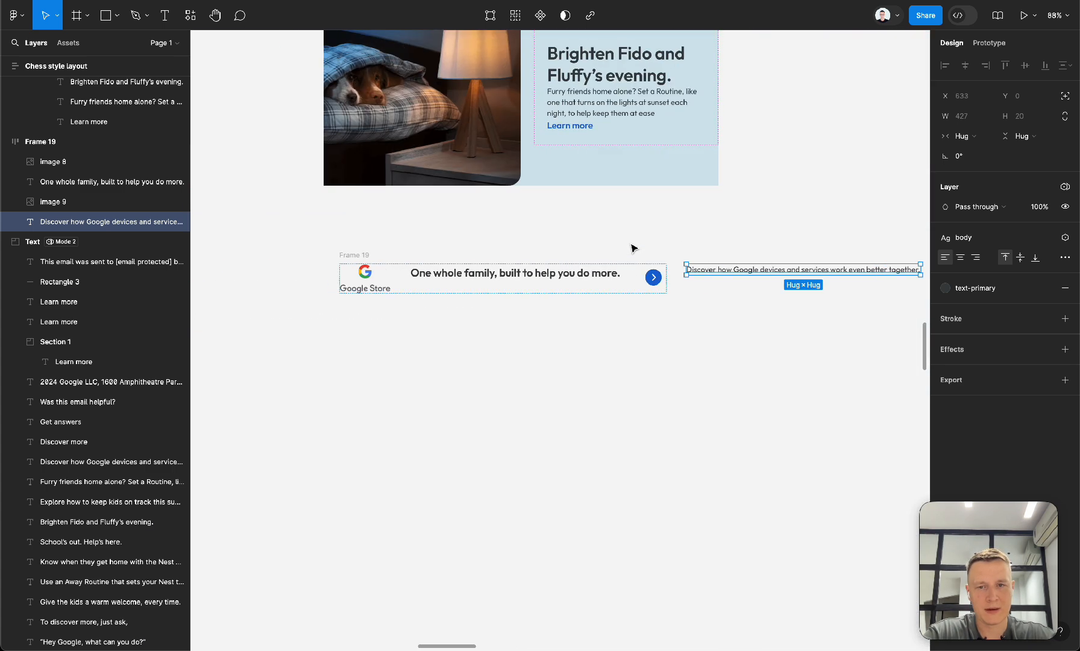
scroll(632, 246, "right", 8)
scroll(627, 253, "up", 1)
scroll(622, 260, "up", 2)
scroll(622, 260, "right", 1)
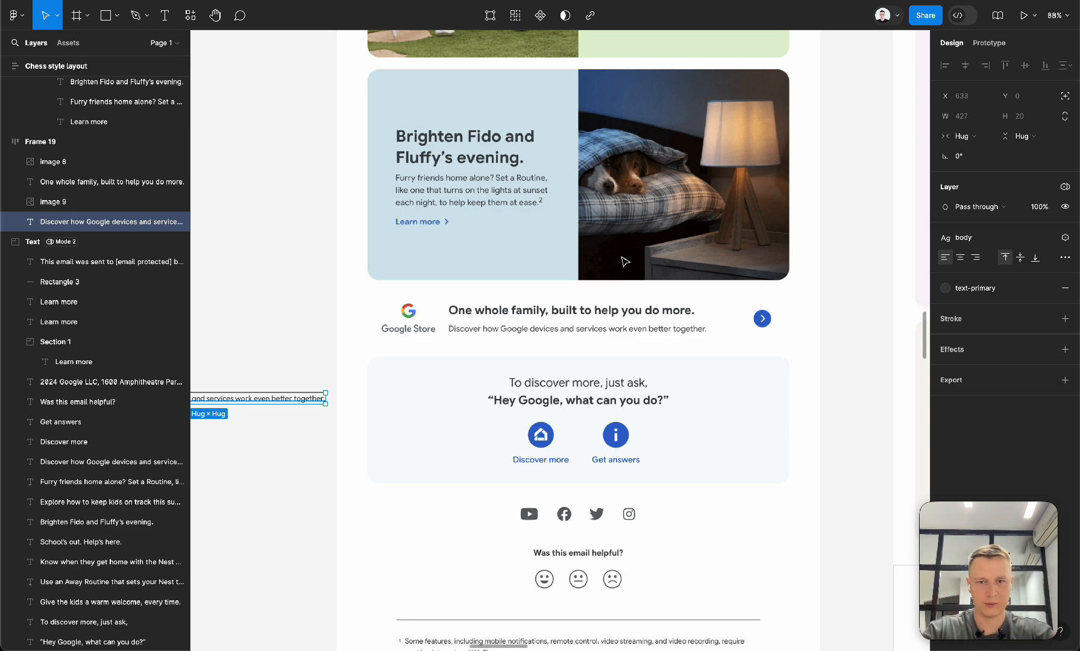
scroll(625, 261, "left", 10)
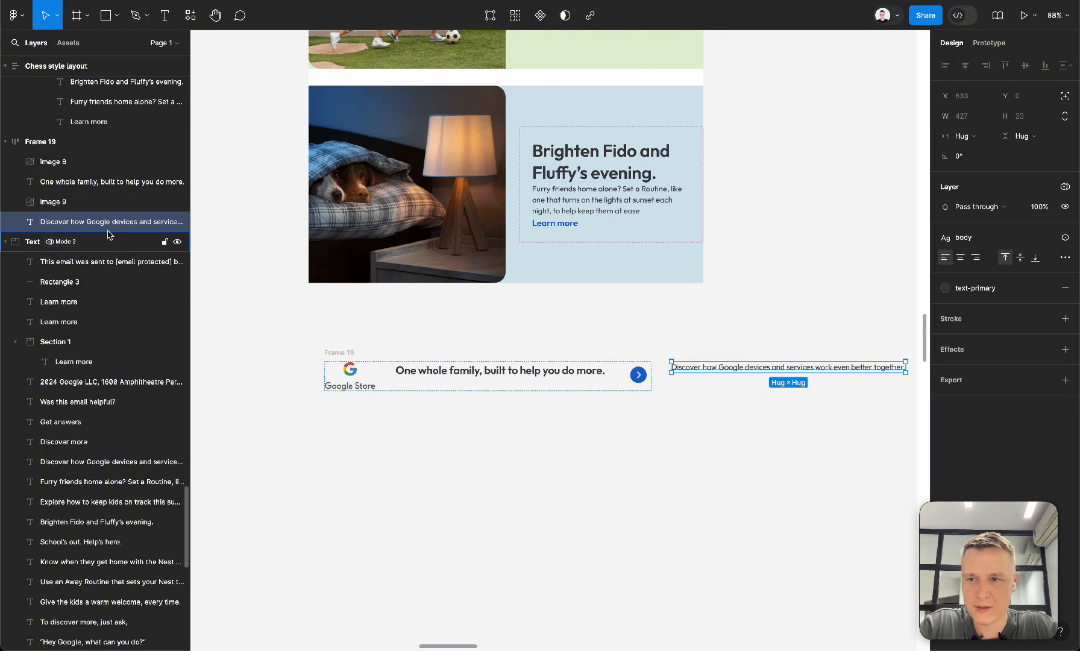
left_click(521, 376, "shift")
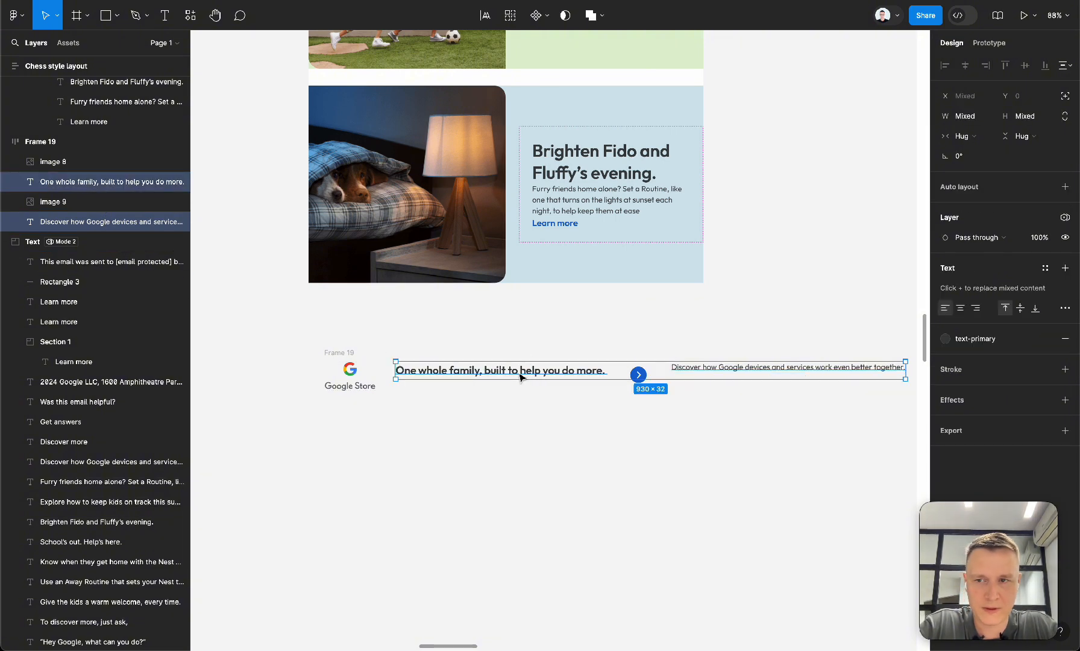
scroll(520, 377, "right", 3)
scroll(521, 378, "down", 1)
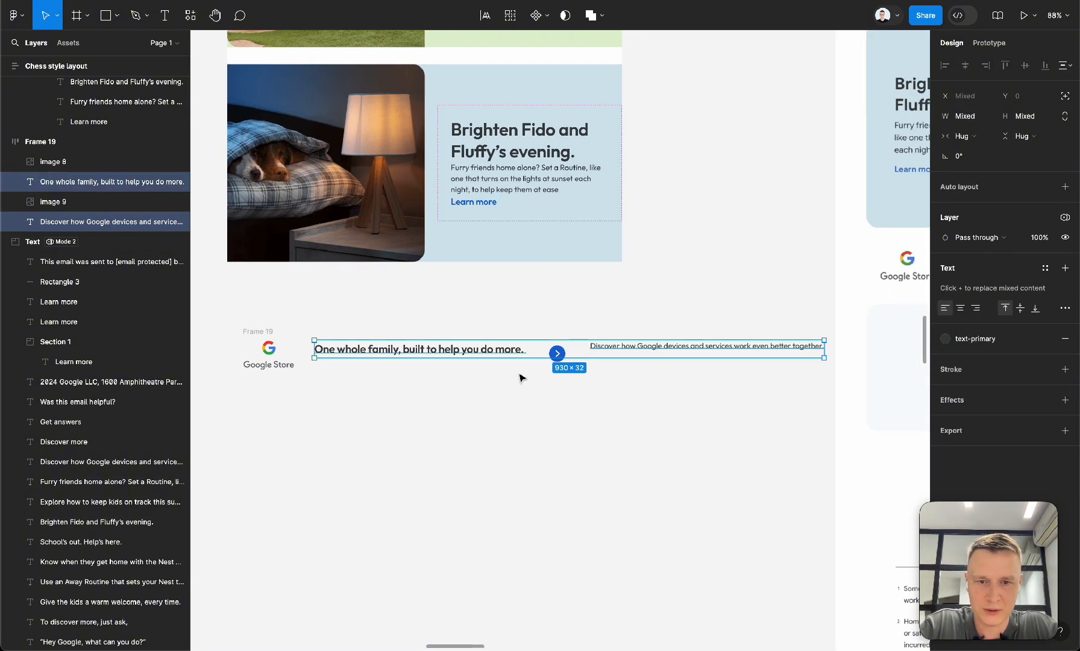
key("shift+a")
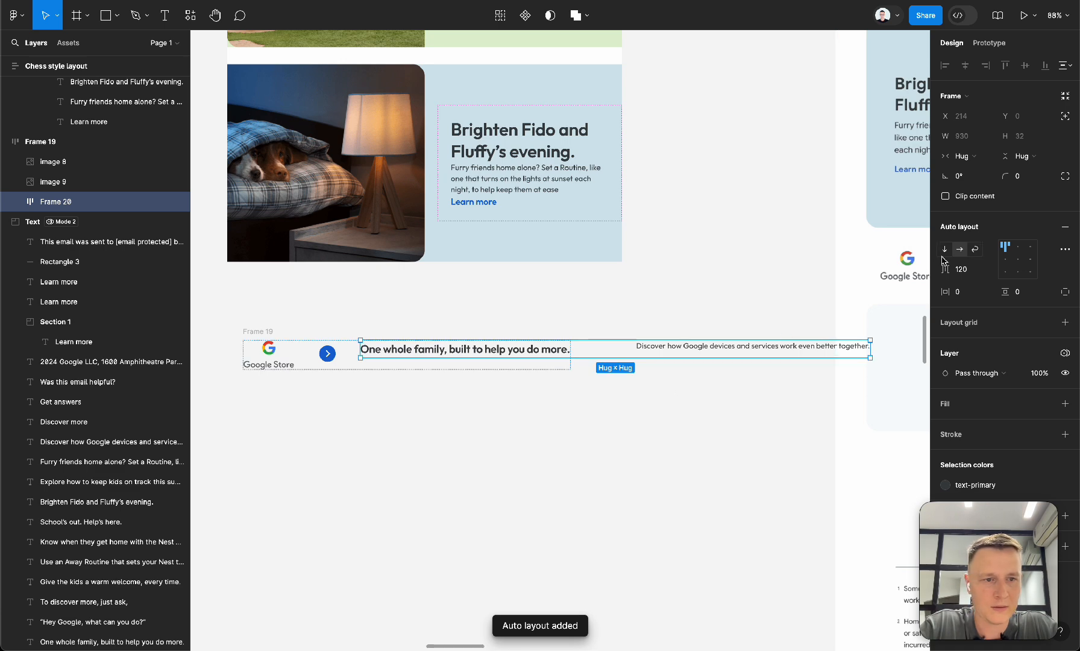
left_click(944, 249)
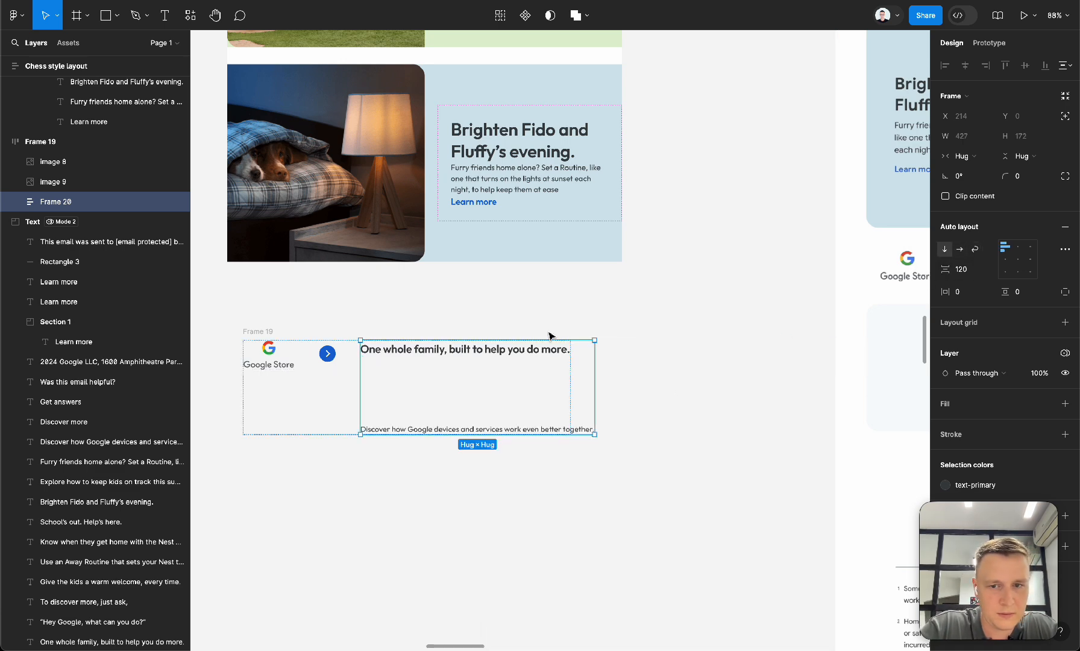
Fill the row frame with white FFFFFF sampled from the reference email's background.
left_click(268, 332)
key("i")
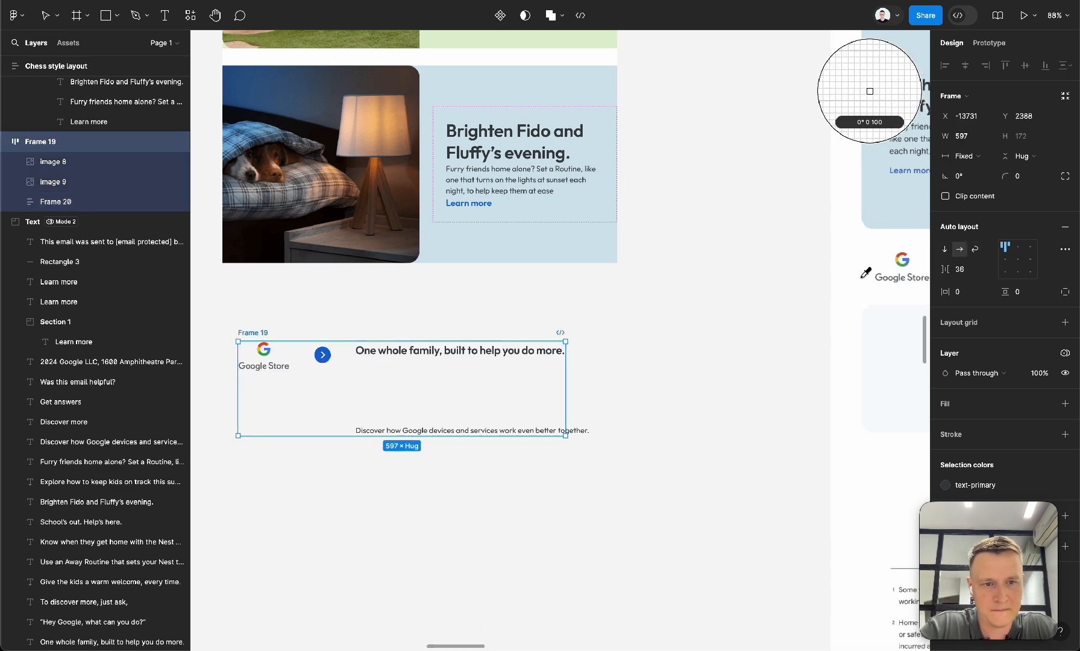
scroll(781, 267, "right", 5)
scroll(781, 268, "down", 1)
key("Escape")
scroll(562, 369, "left", 5)
scroll(562, 369, "down", 1)
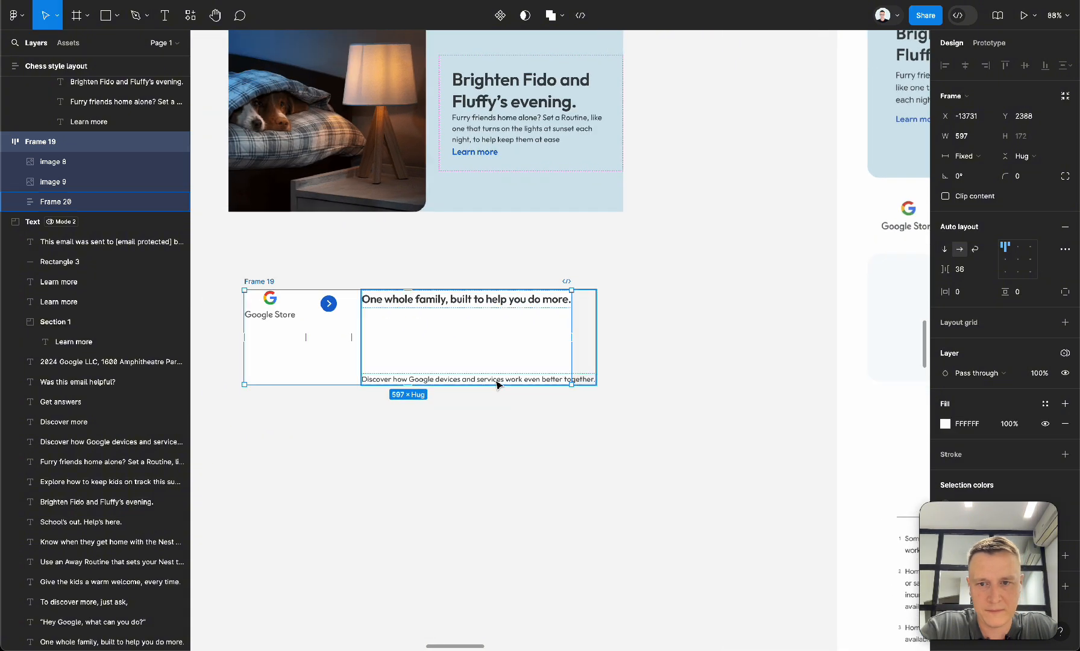
Reorder the nested text frame between the logo and the arrow icon, and set its vertical gap to 20.
left_click(495, 380)
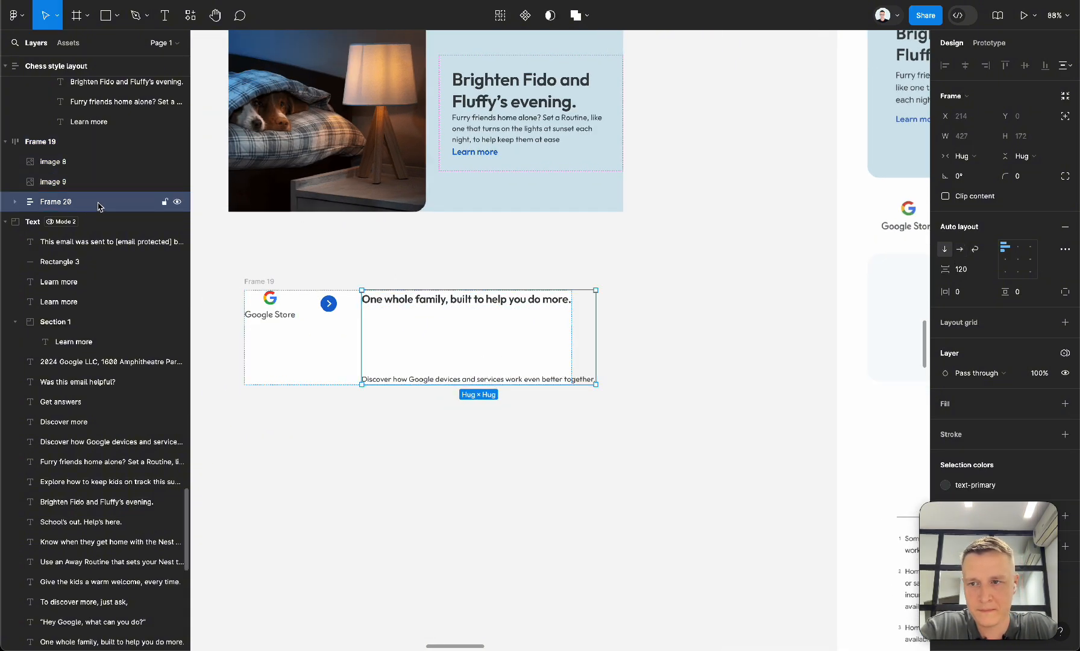
left_click_drag(98, 206, 60, 175)
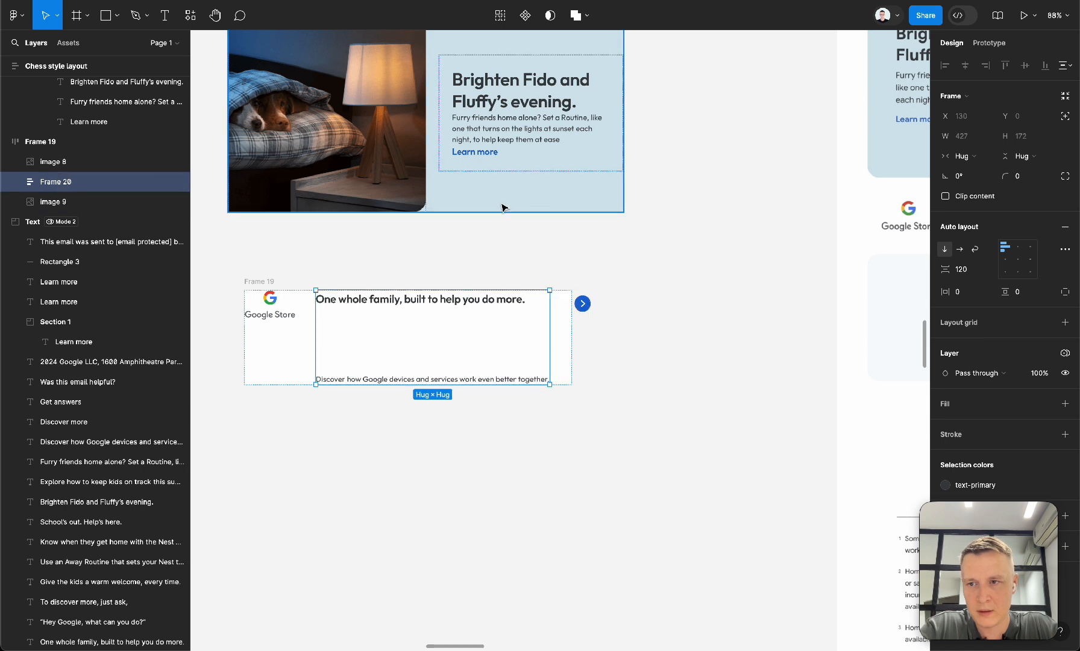
left_click(965, 271)
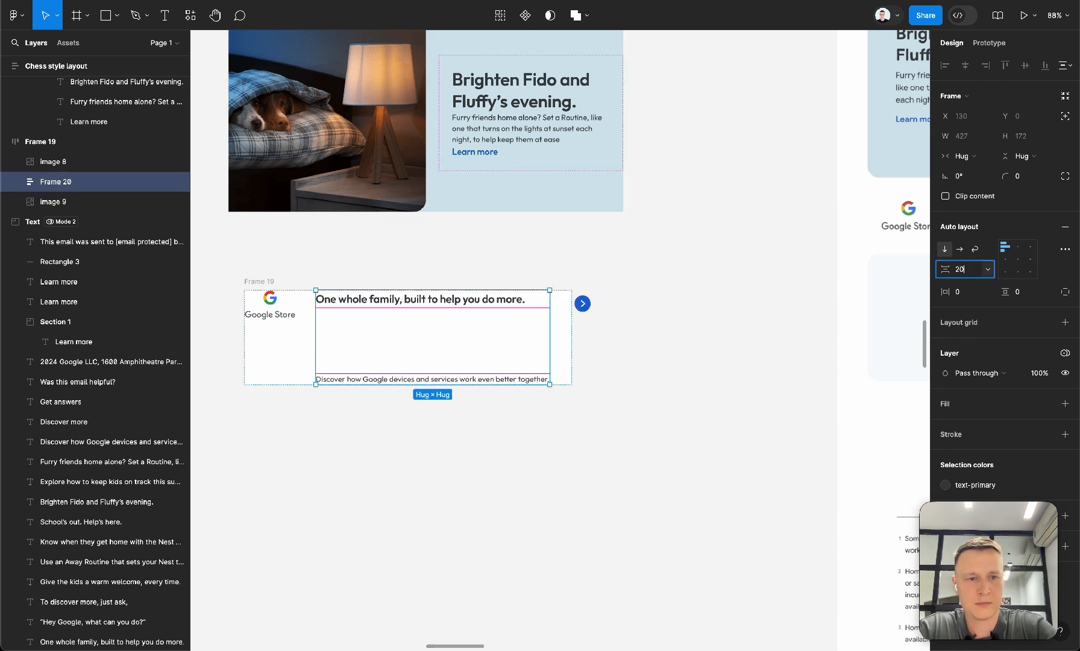
key("Tab")
scroll(777, 349, "left", 2)
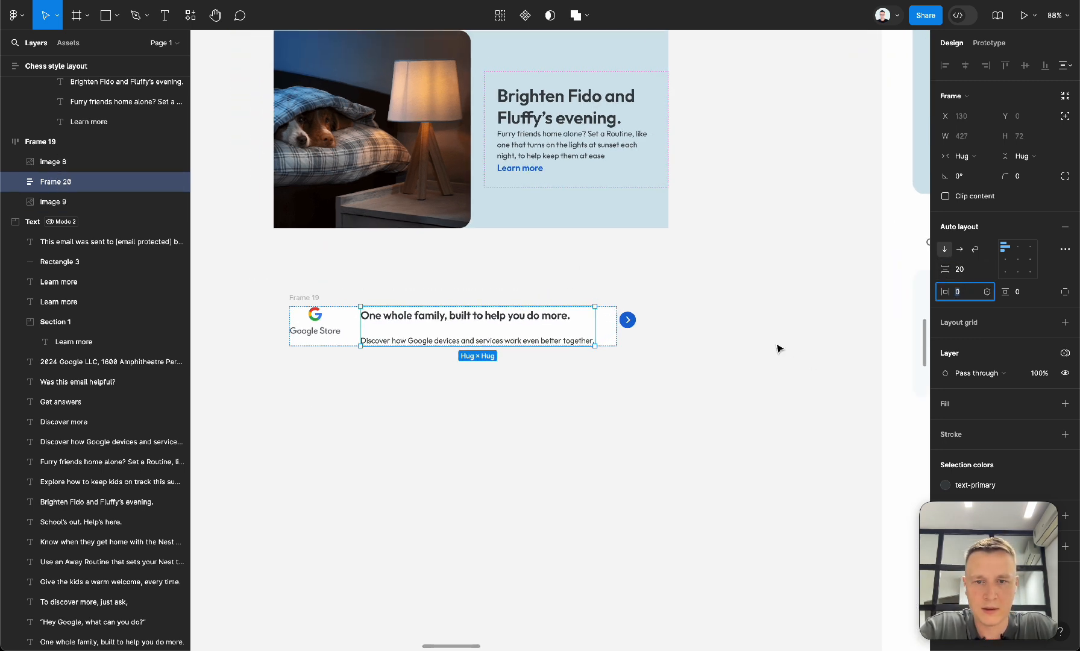
Set the horizontal gap between items in the Google Store row to 12.
left_click(302, 297)
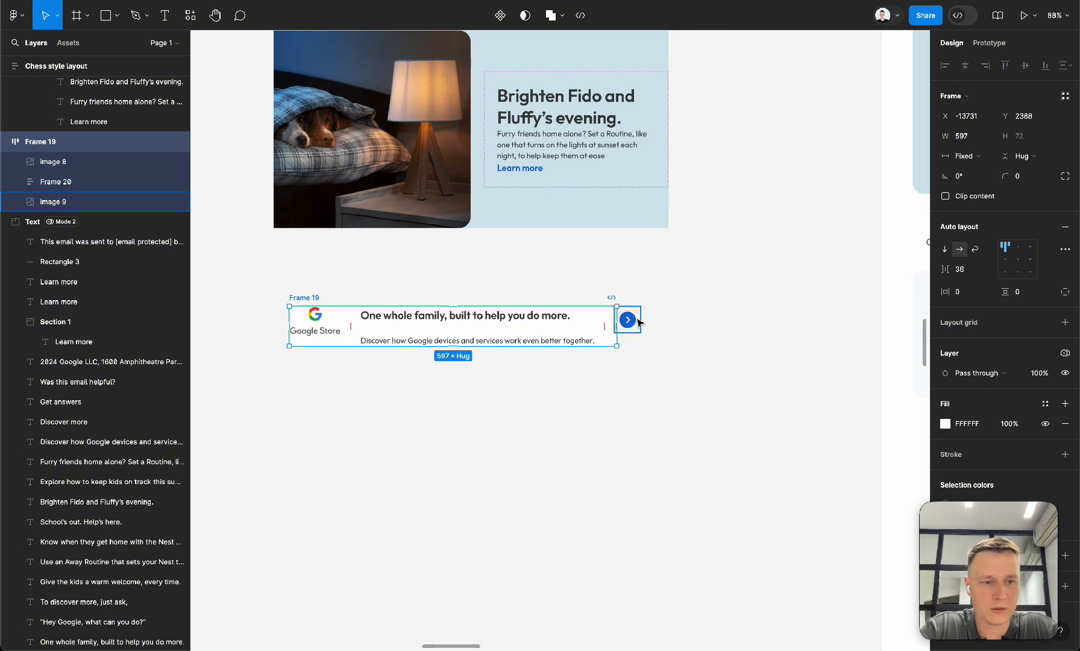
scroll(640, 322, "left", 2)
left_click(974, 272)
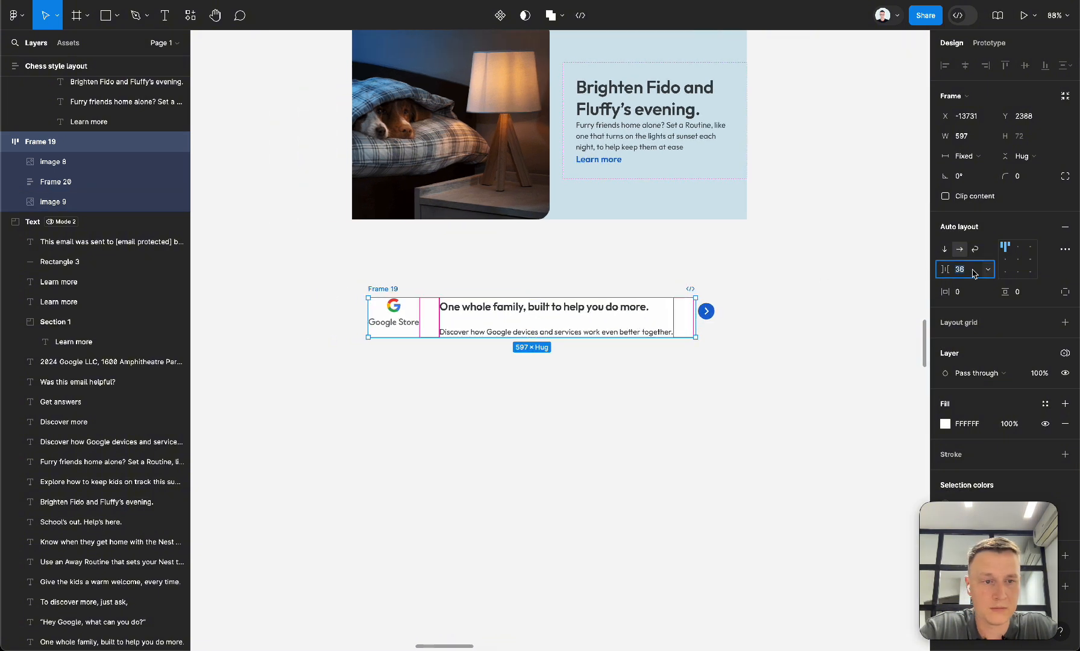
type("12")
key("Tab")
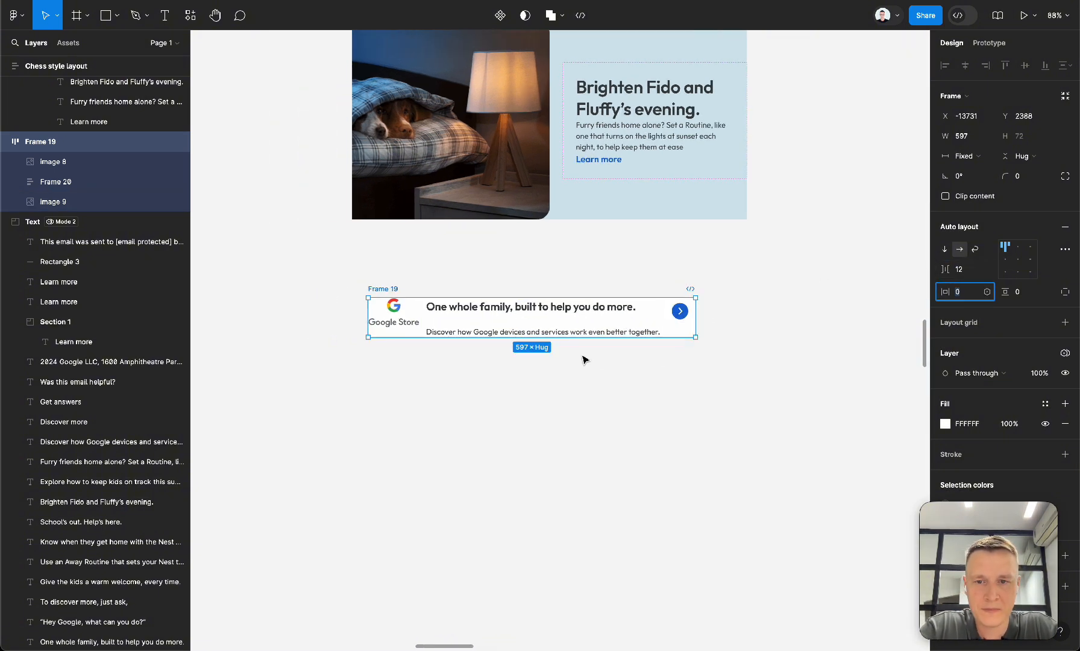
Align the row's items to the top center and center-align the heading and description text.
left_click(1023, 250)
left_click(536, 306, "super")
left_click(534, 330, "shift")
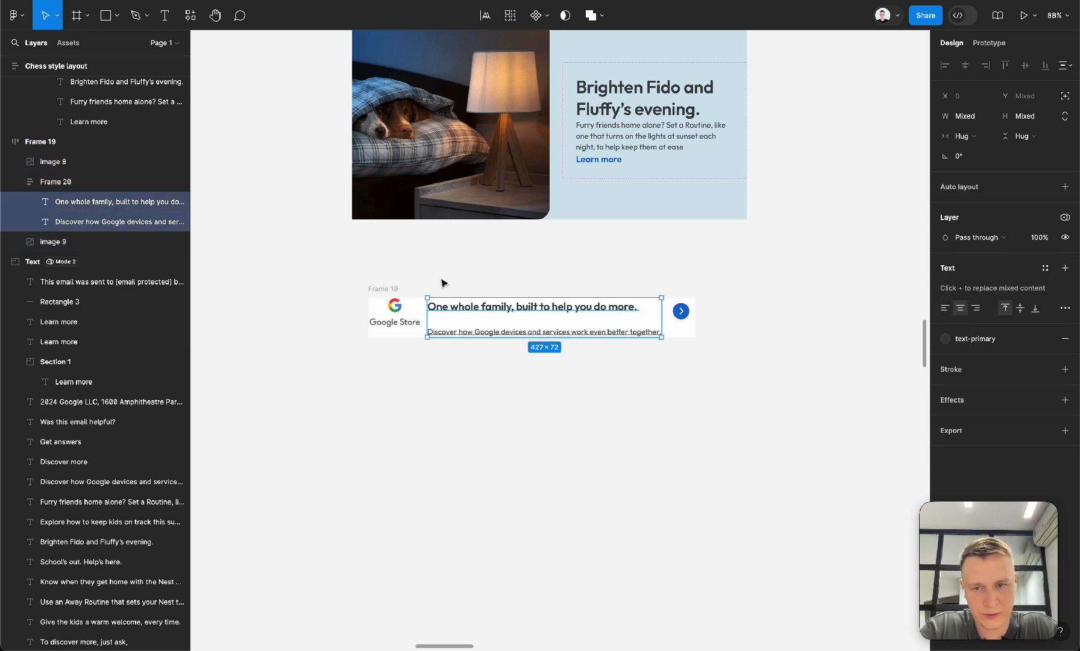
Set the Google Store row's fixed width to 720 and move it to X -13760, Y 2347, flush beneath the Chess style layout.
left_click(389, 289)
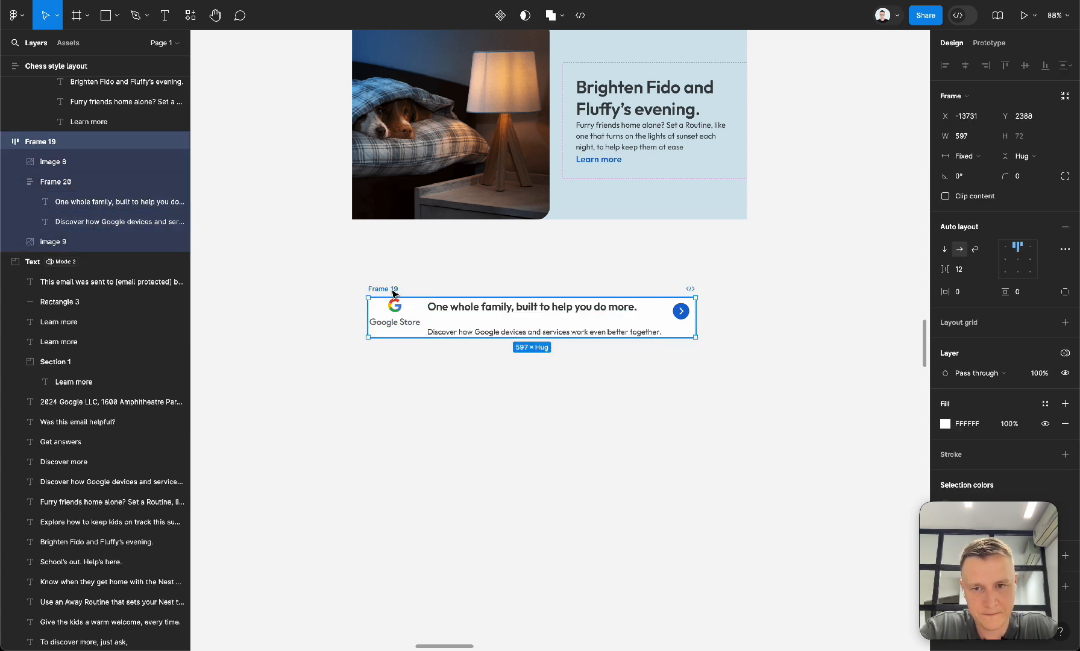
left_click(967, 157)
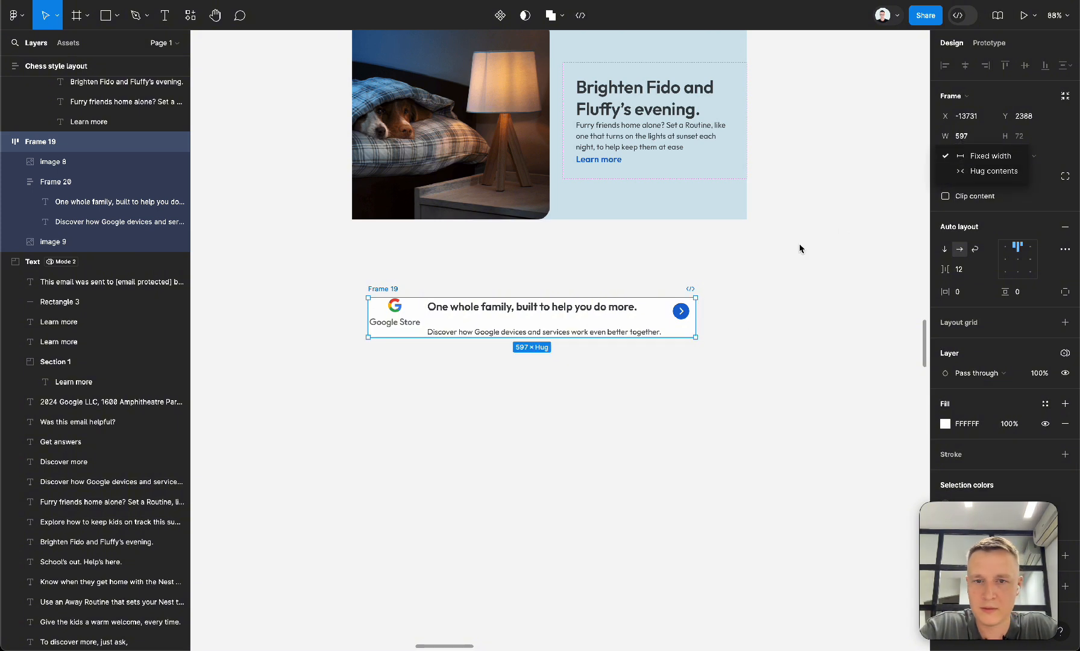
left_click(979, 136)
left_click(980, 136)
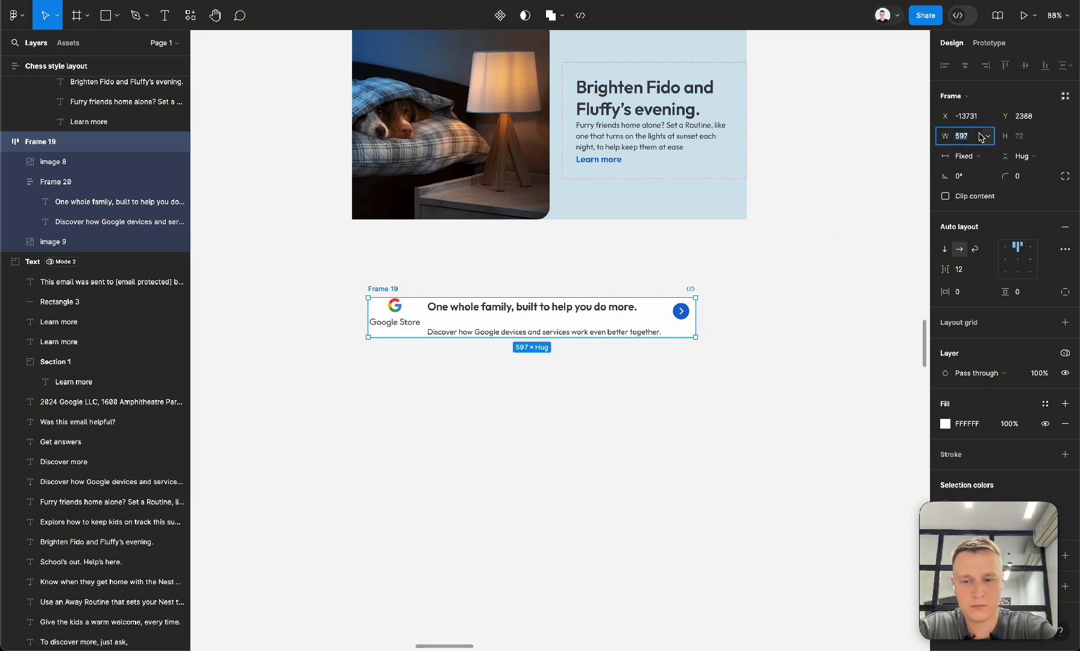
key("Return")
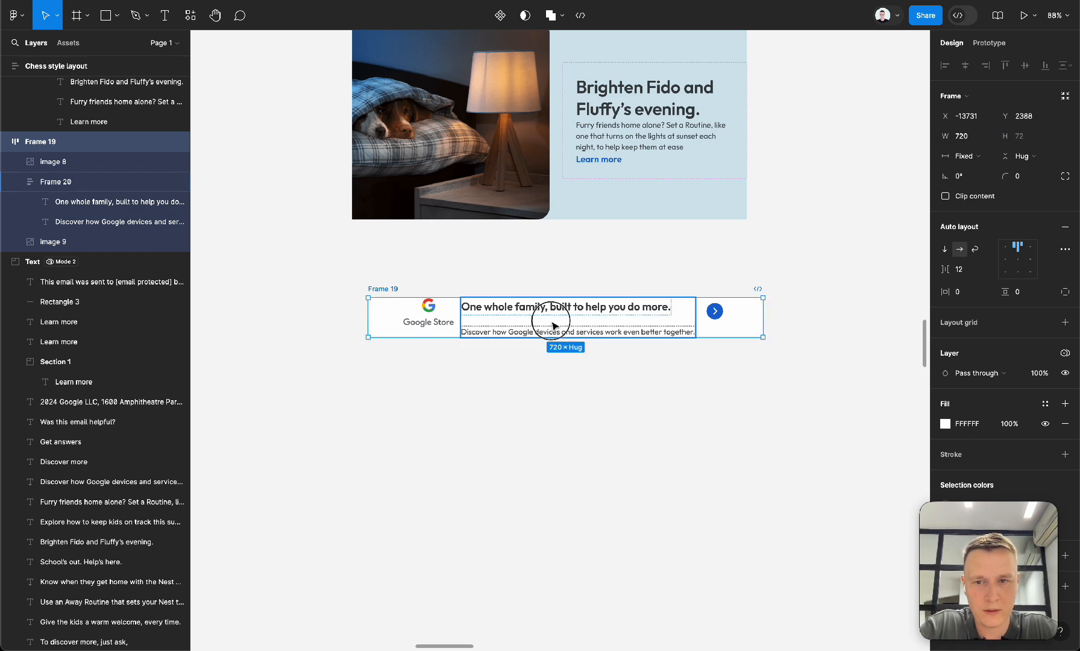
left_click_drag(552, 325, 536, 303)
scroll(762, 341, "right", 3)
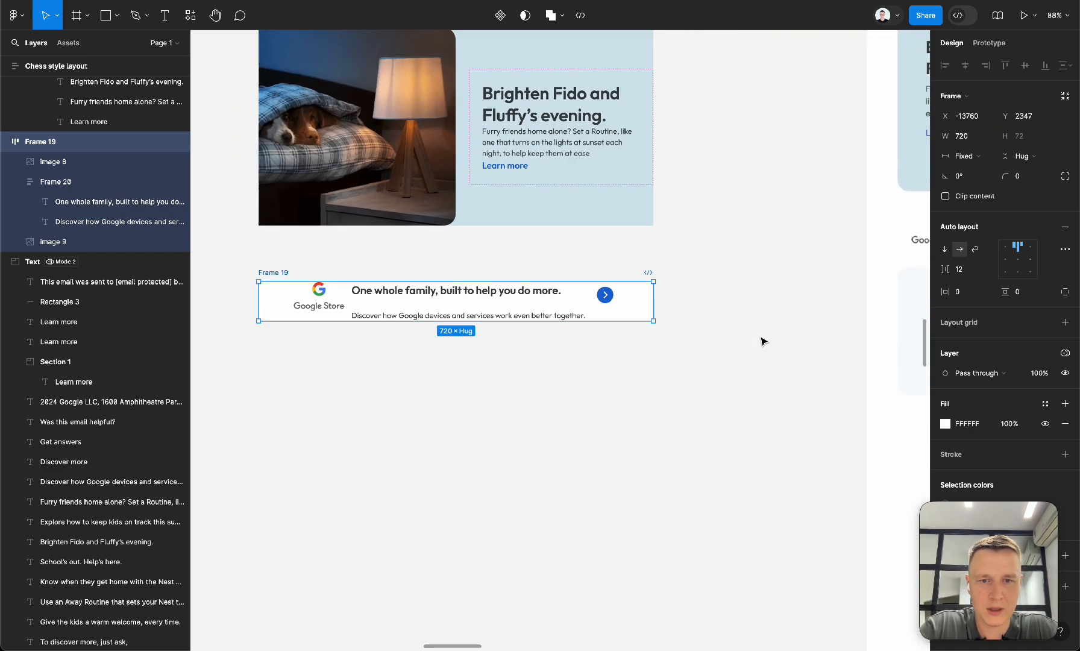
Run Marka Email Generator and preview the Google Store row in light mode.
scroll(768, 386, "up", 1)
left_click(776, 427)
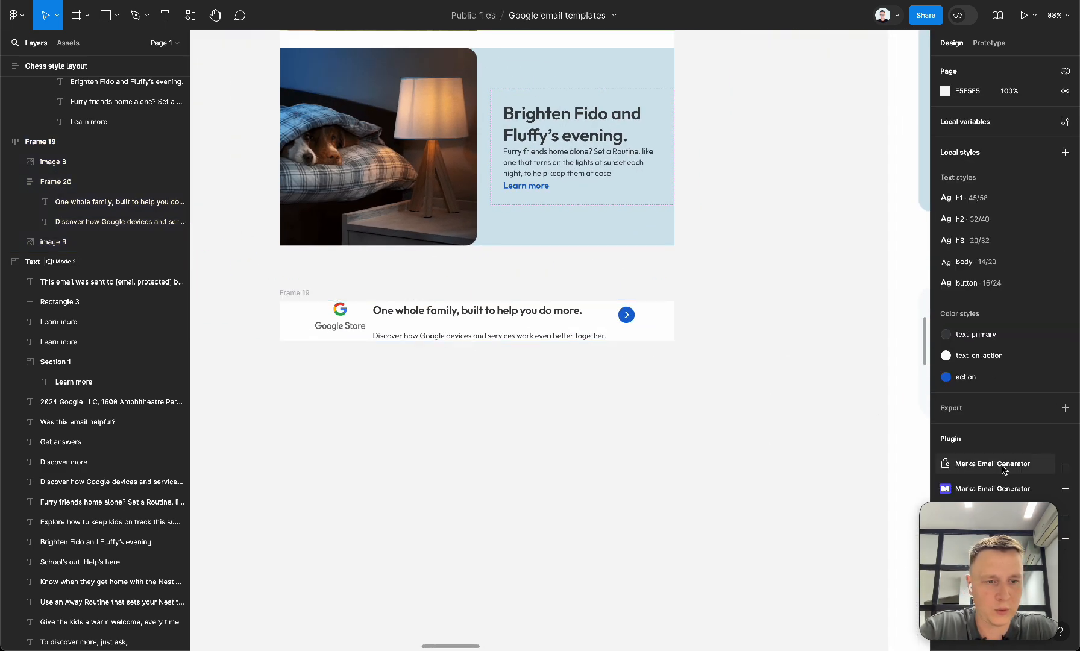
left_click(982, 480)
scroll(823, 485, "left", 3)
scroll(824, 485, "left", 5)
left_click(663, 280)
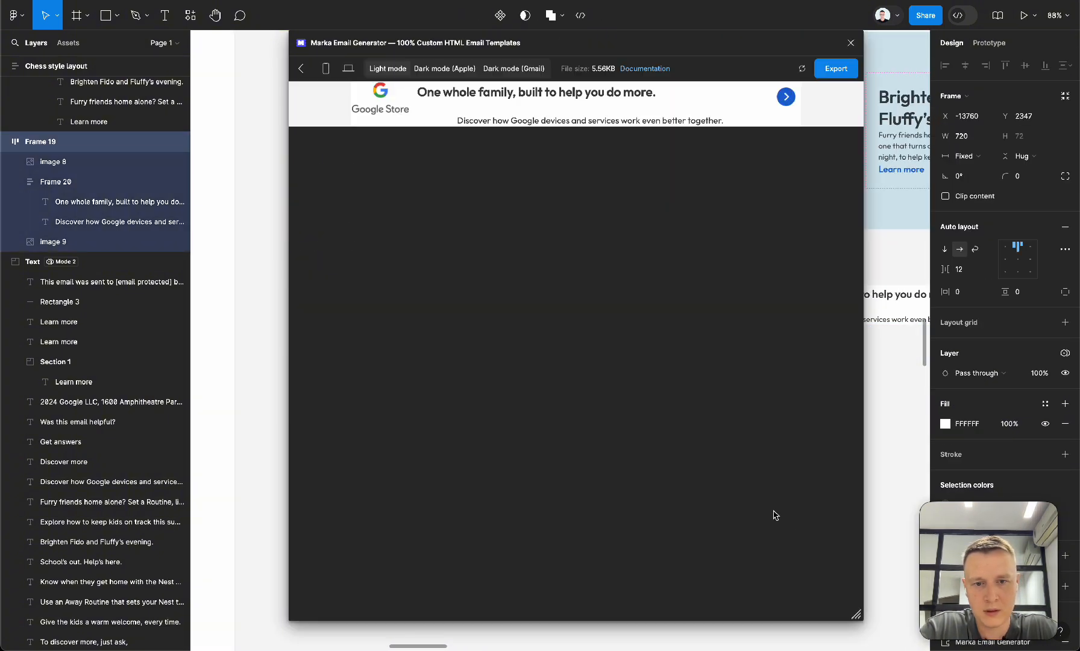
Close the email preview and set the Google Store row's text block to fill the container width.
left_click_drag(862, 618, 801, 529)
left_click(797, 48)
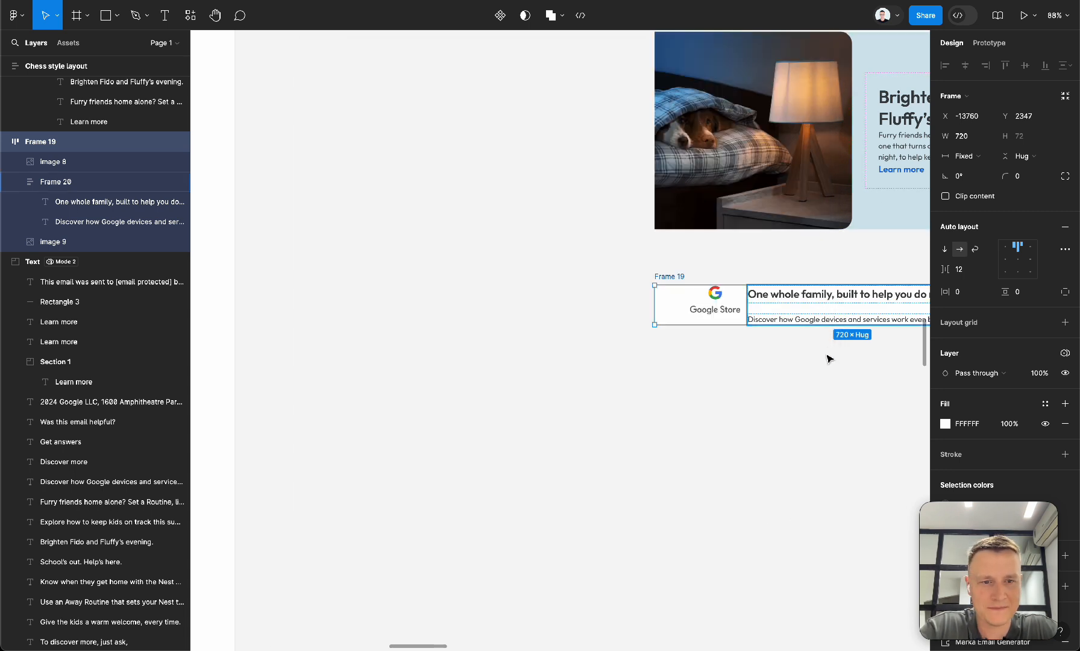
left_click(796, 294)
scroll(795, 293, "right", 4)
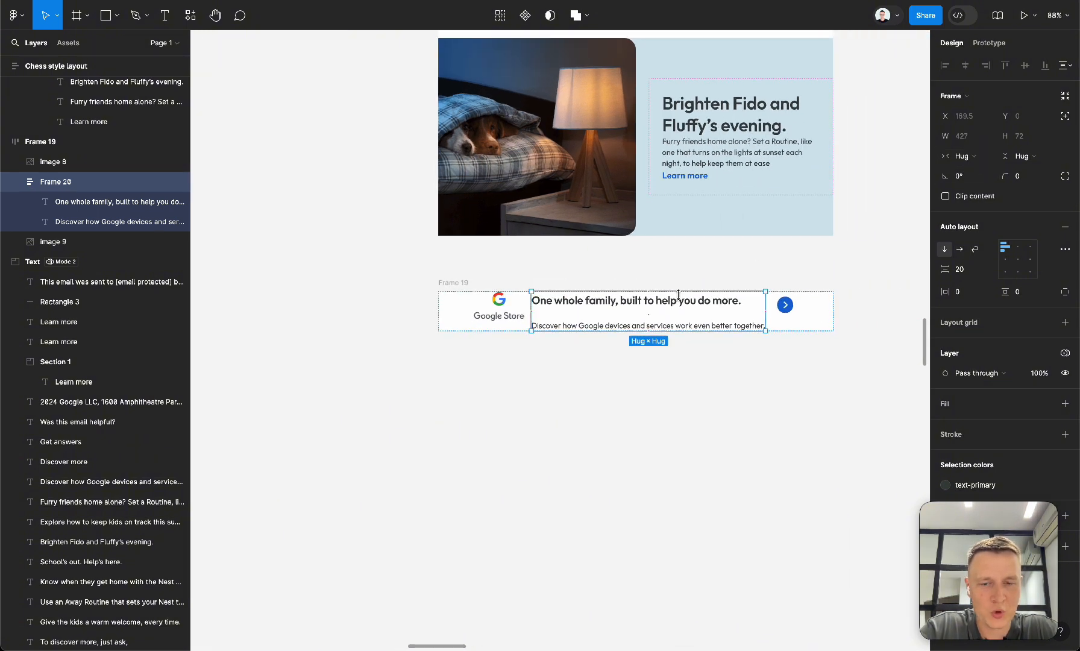
left_click(962, 156)
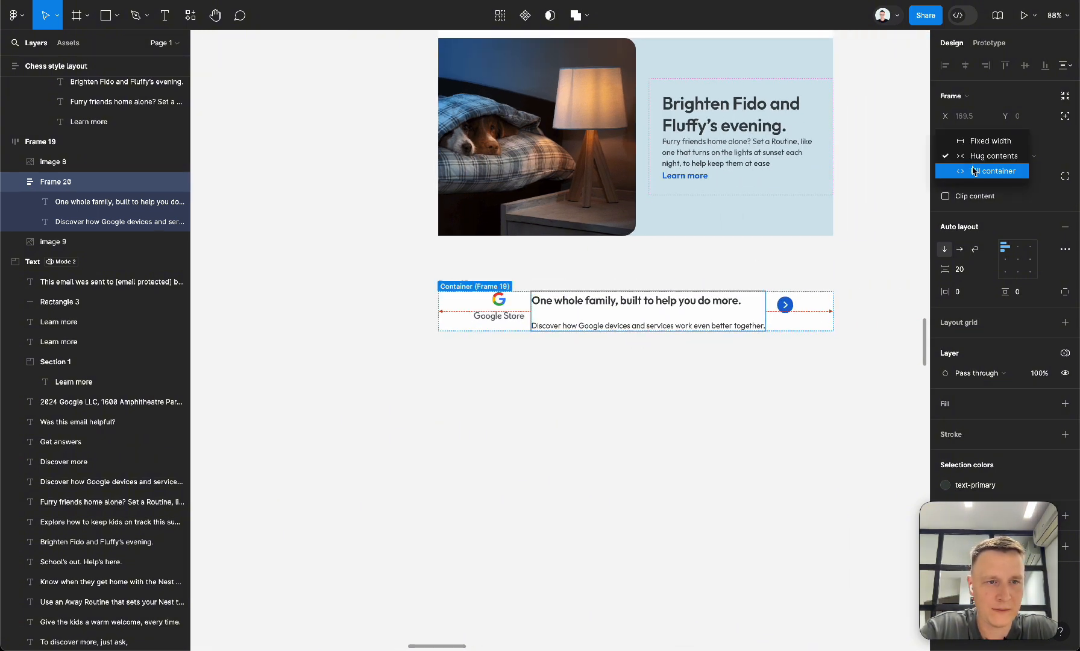
left_click(975, 171)
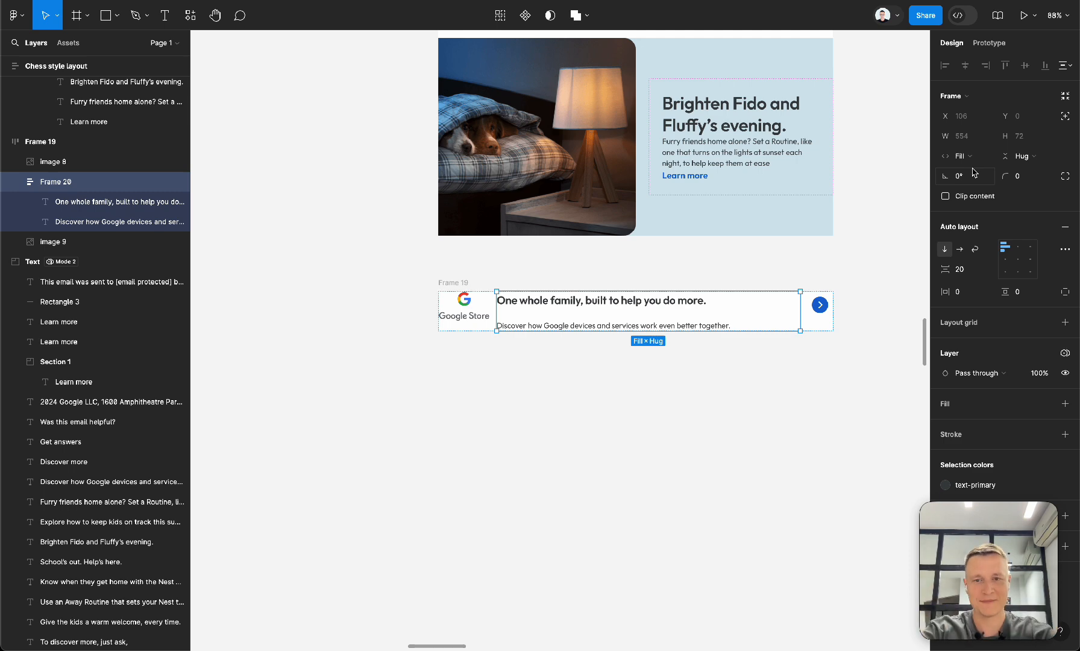
Align the Google Store row's logo, text block and arrow icon to the center.
left_click(461, 298)
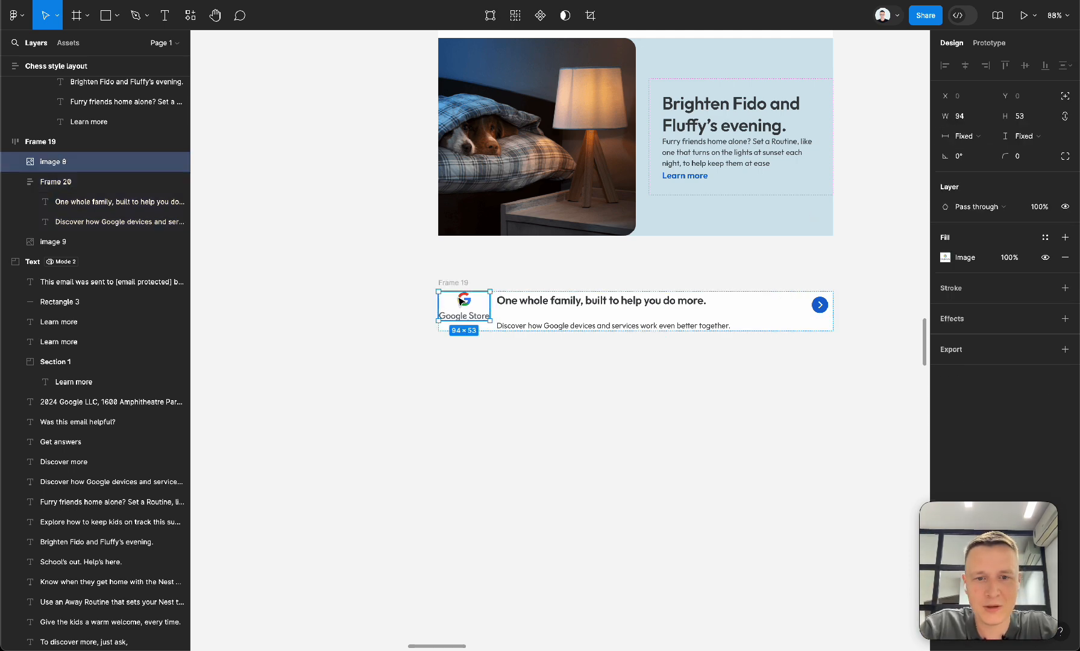
left_click(818, 315, "shift")
left_click(457, 284)
scroll(457, 284, "right", 1)
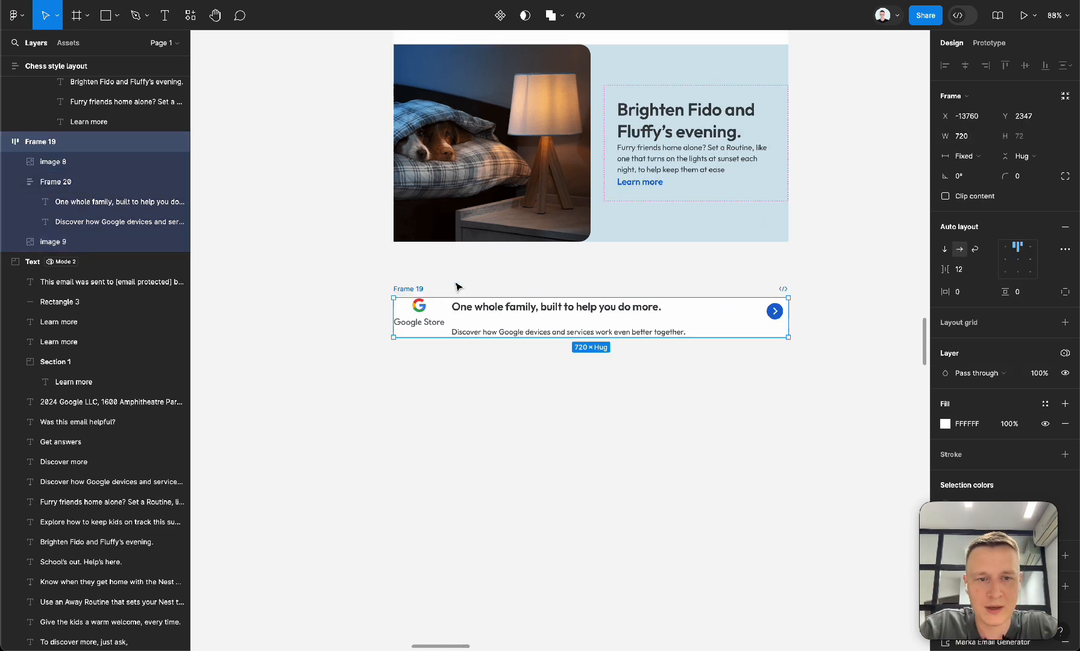
scroll(457, 287, "right", 10)
scroll(760, 309, "left", 6)
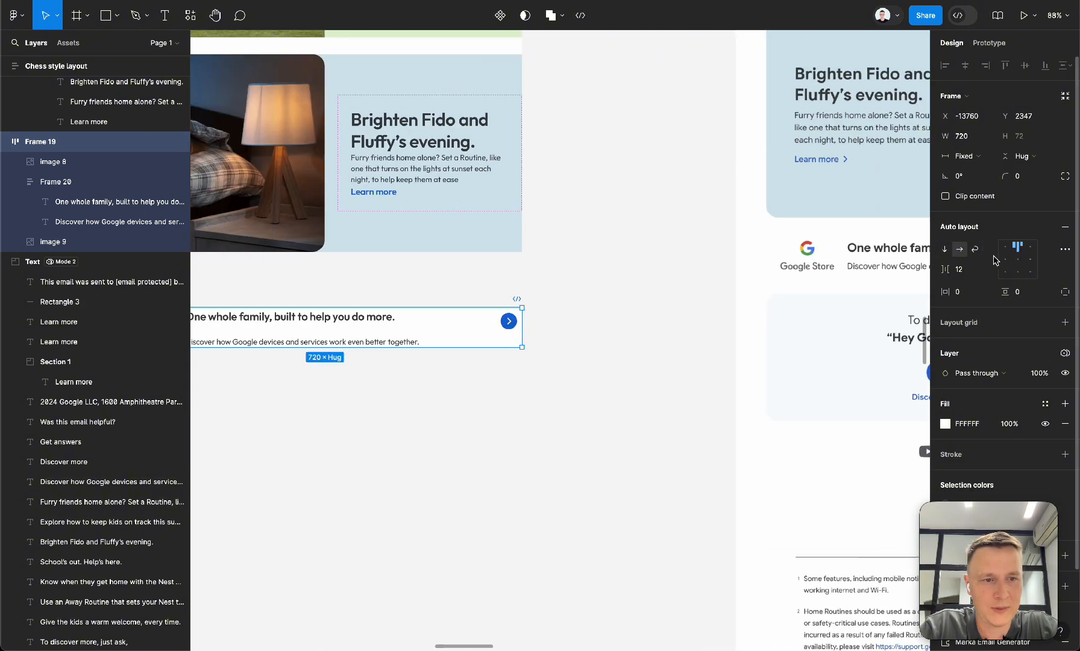
left_click(1019, 260)
scroll(593, 405, "left", 5)
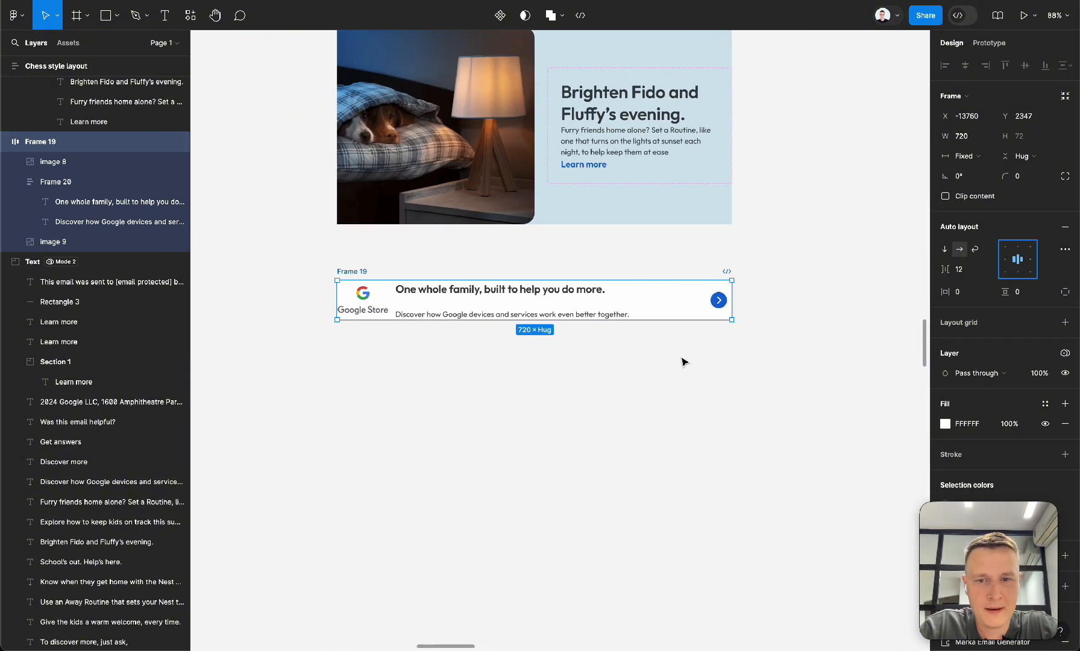
Align the row's text block contents to the top center and set the heading and description widths to Fill container.
double_click(593, 308)
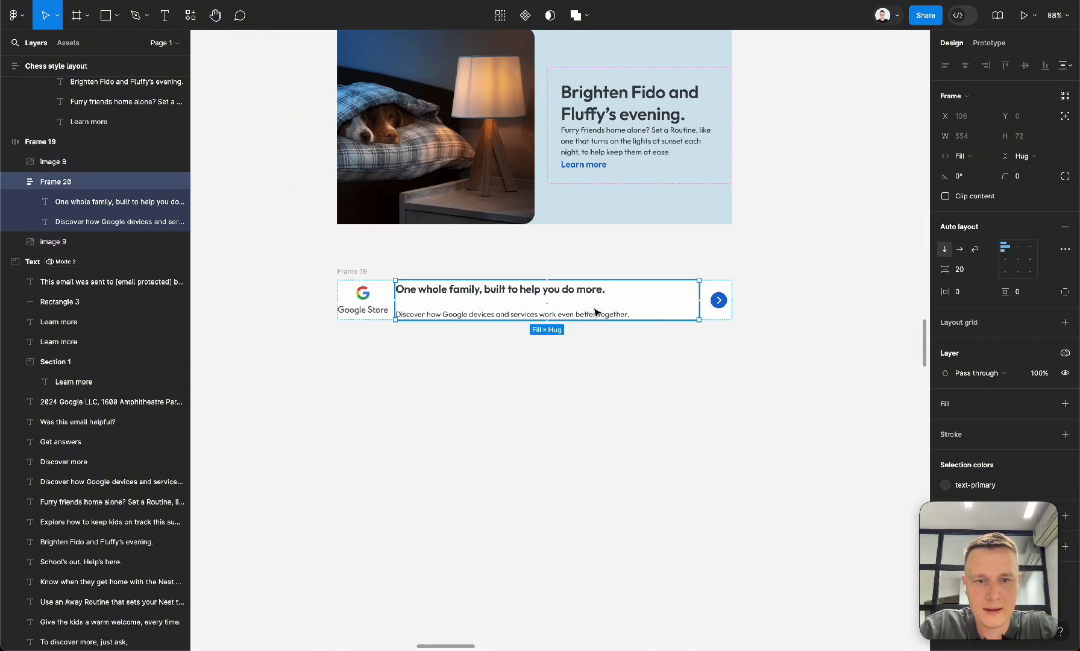
left_click(1017, 250)
left_click(577, 288)
left_click(562, 315, "shift")
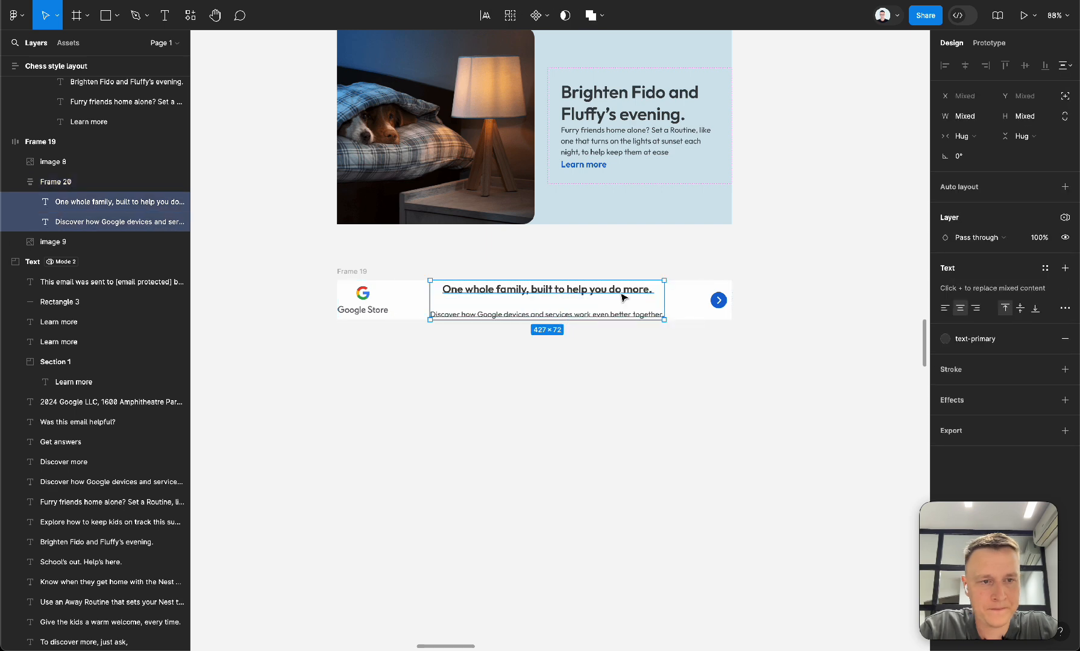
left_click(964, 135)
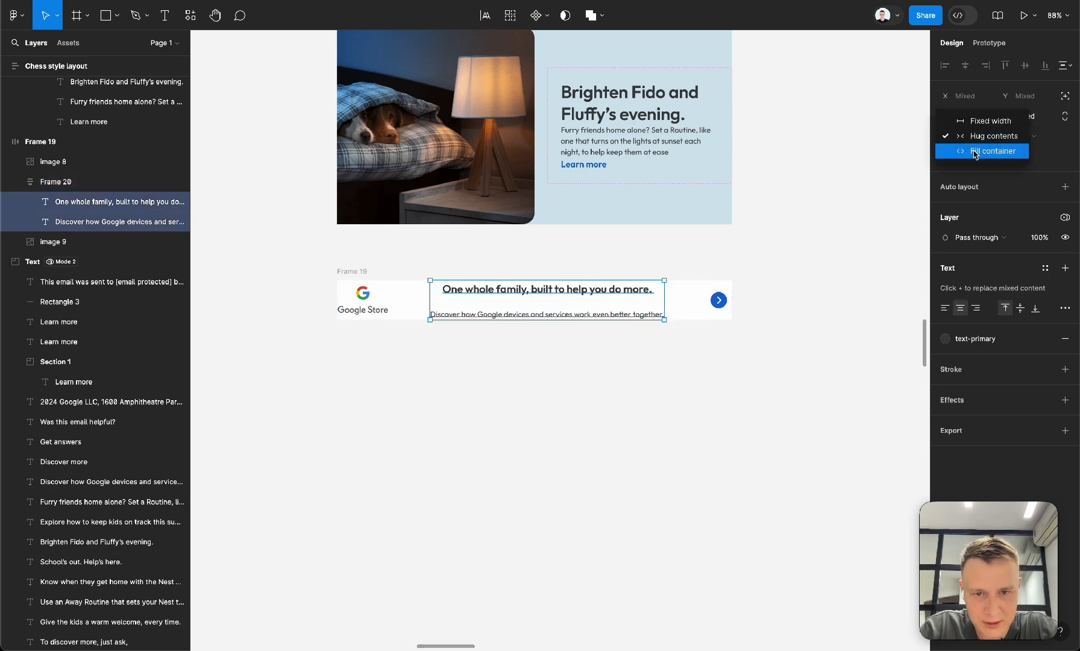
left_click(976, 151)
left_click(331, 272)
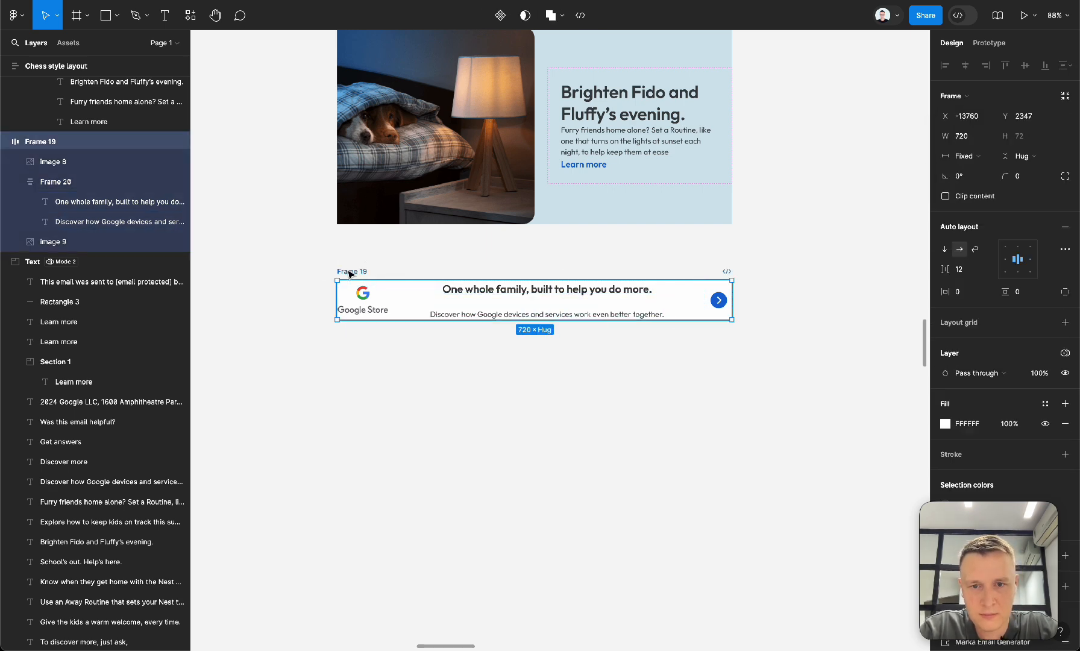
Copy the properties of the "School's out. Help's here." text block and paste them onto the Google Store row's text block.
left_click(641, 295)
scroll(641, 296, "up", 10)
scroll(641, 296, "up", 10)
scroll(641, 295, "down", 6)
scroll(640, 295, "right", 5)
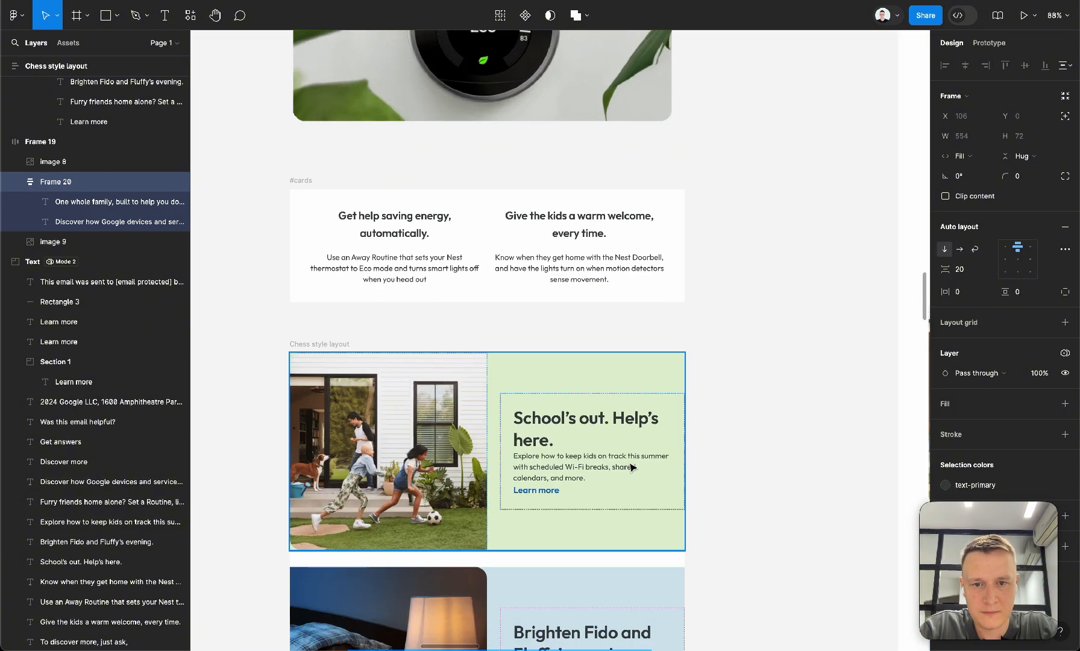
left_click(629, 466)
scroll(602, 446, "down", 7)
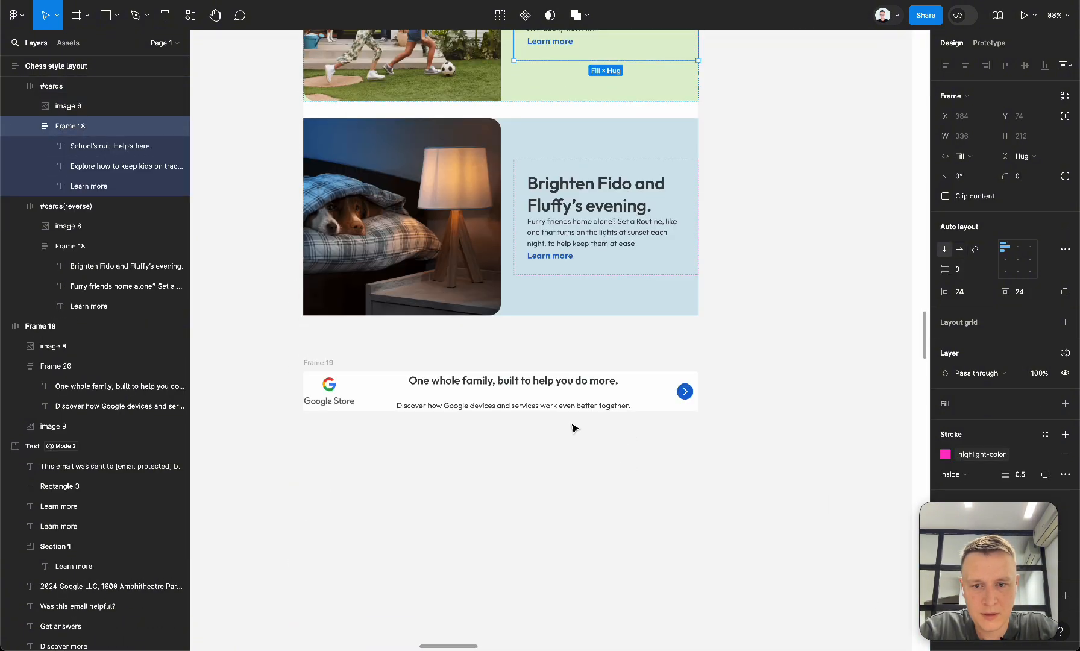
left_click(508, 400)
left_click(520, 502)
left_click(543, 423)
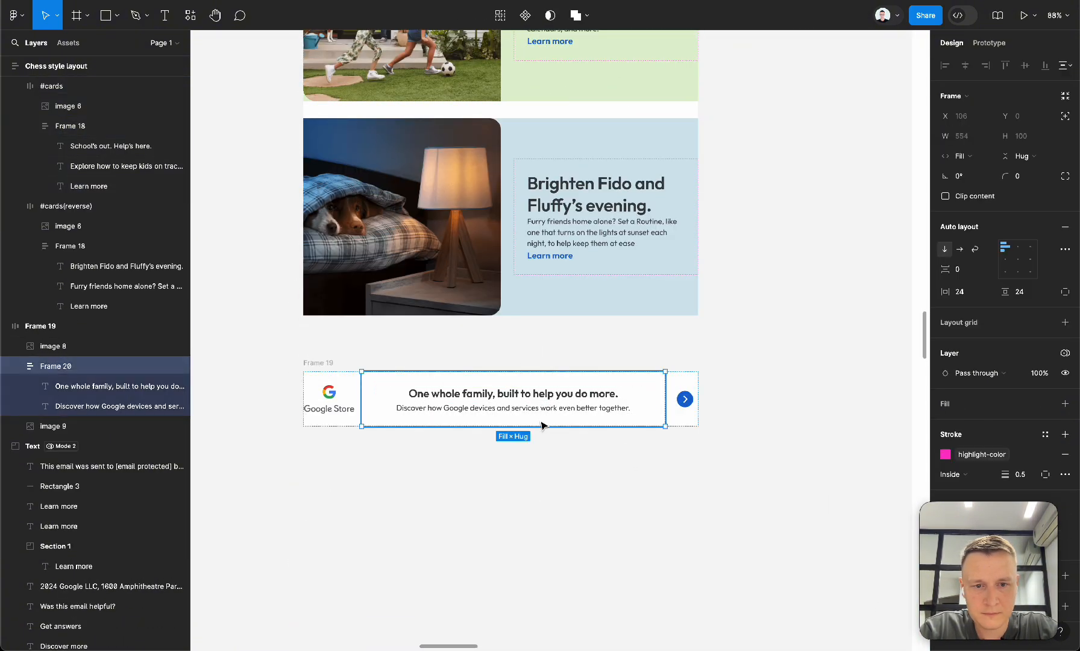
Set the text block's horizontal and vertical padding to 0 and its vertical gap between items to 10.
scroll(657, 465, "down", 2)
scroll(657, 466, "left", 1)
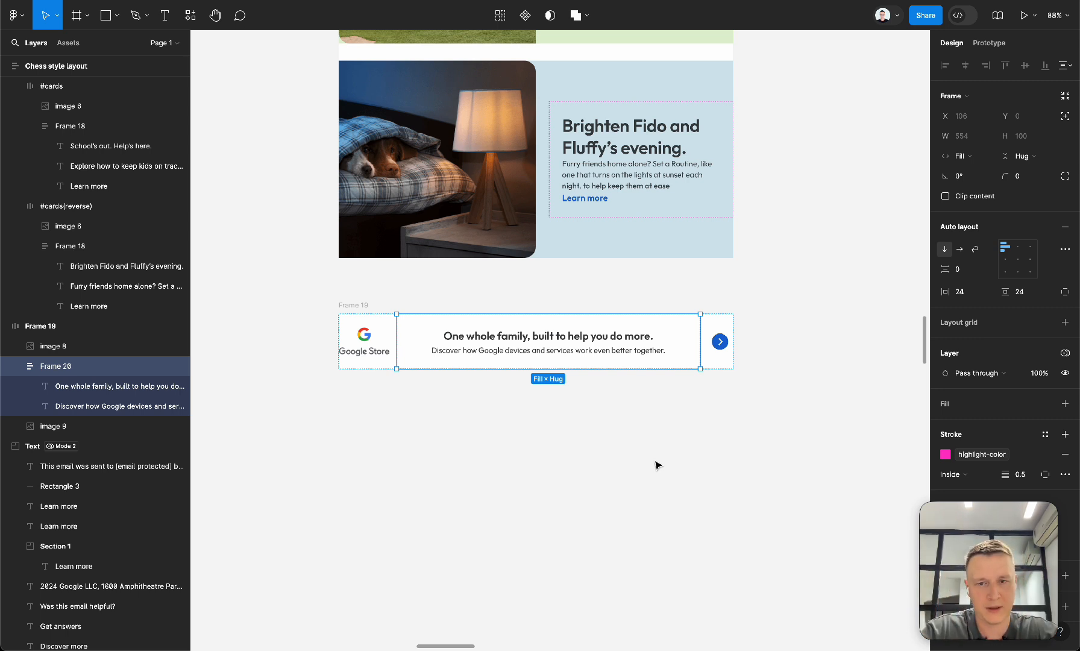
left_click(965, 295)
type("16")
key("Return")
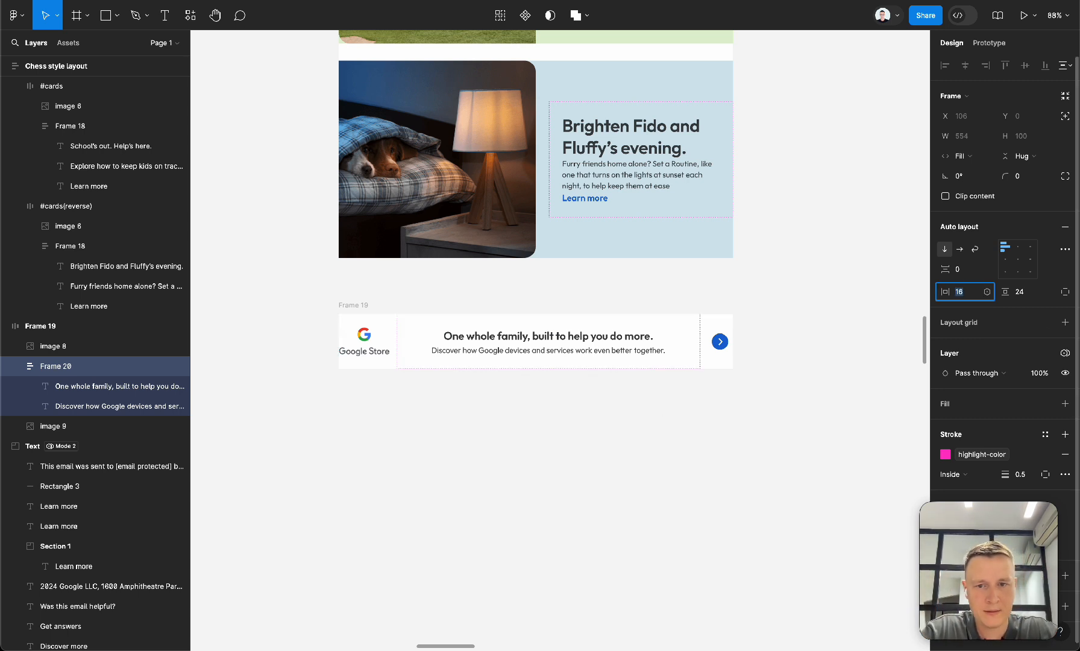
type("0")
key("Tab")
type("0")
key("Return")
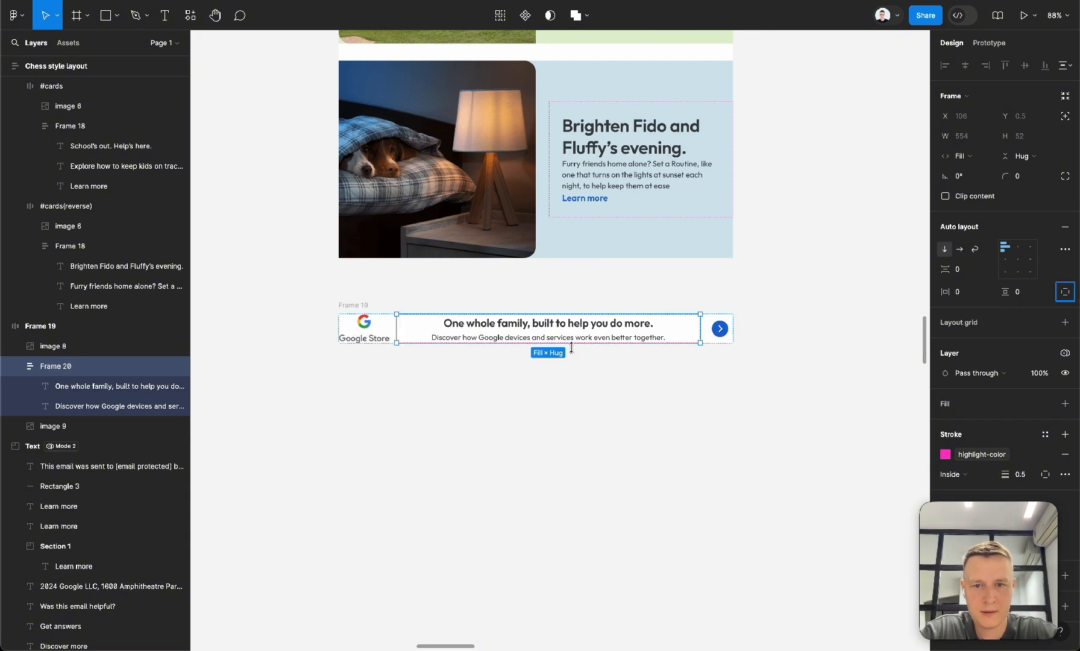
left_click(962, 269)
type("10")
key("Return")
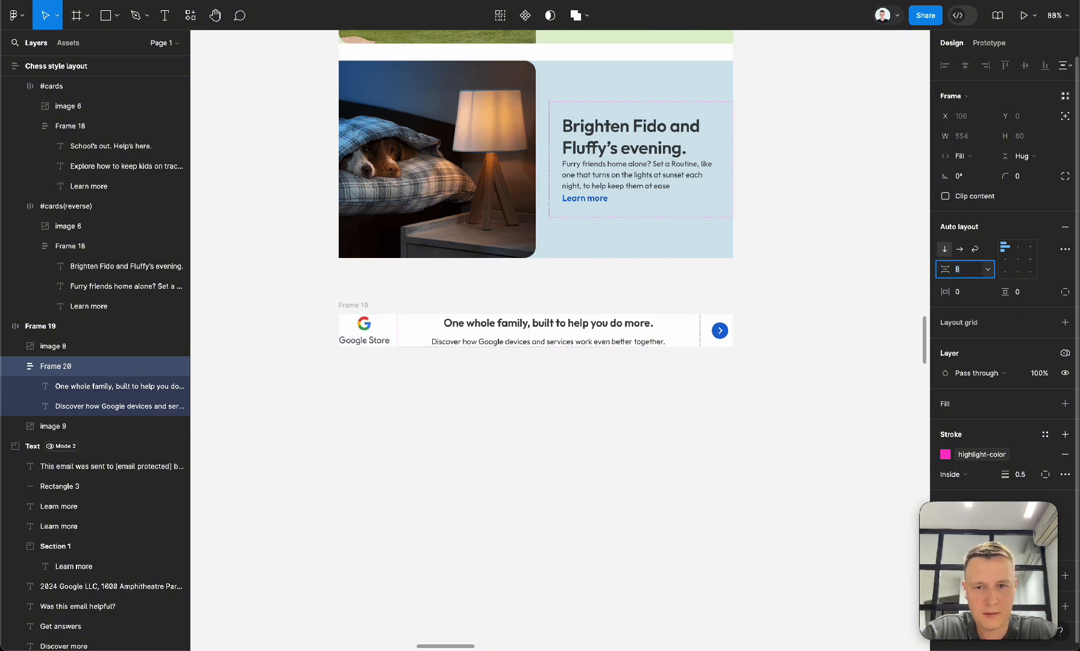
Set the Google Store row's vertical padding to 16 and move the row up to Y 2338.
left_click(353, 305)
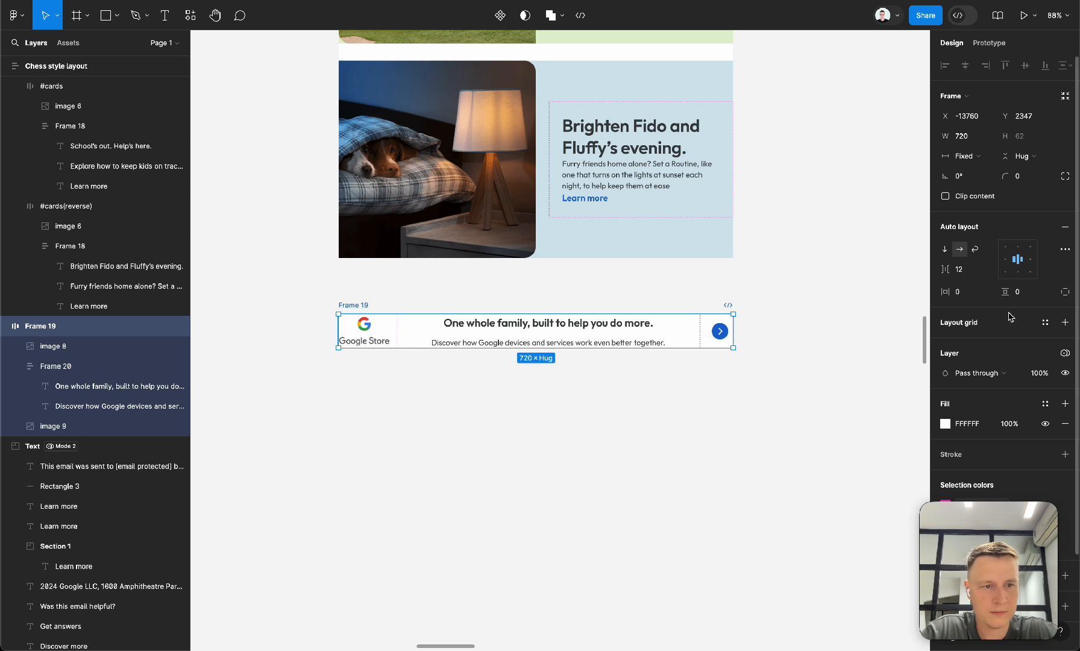
left_click(1019, 292)
type("16")
key("Return")
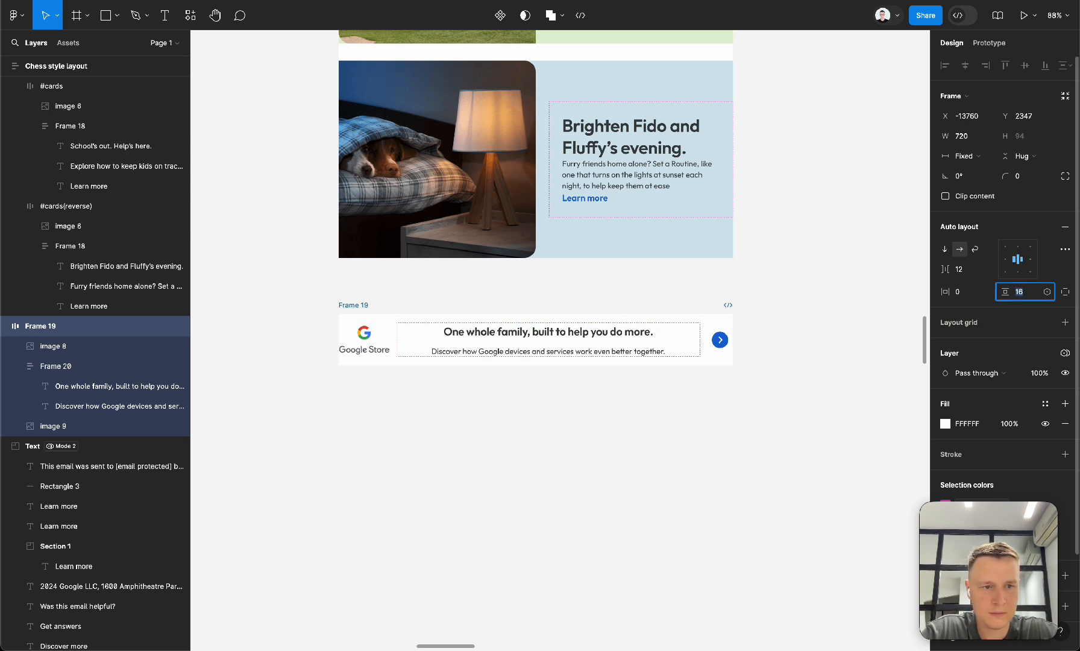
left_click(727, 466)
left_click_drag(349, 308, 349, 303)
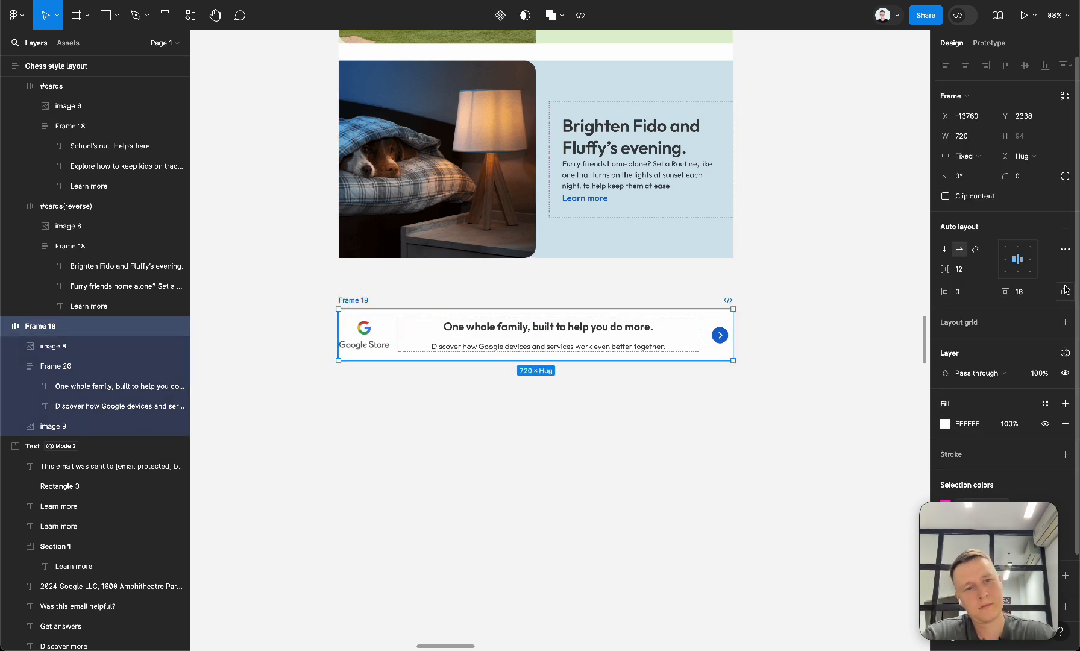
Set the Google Store row's horizontal padding to 24.
left_click(964, 292)
type("16")
key("Return")
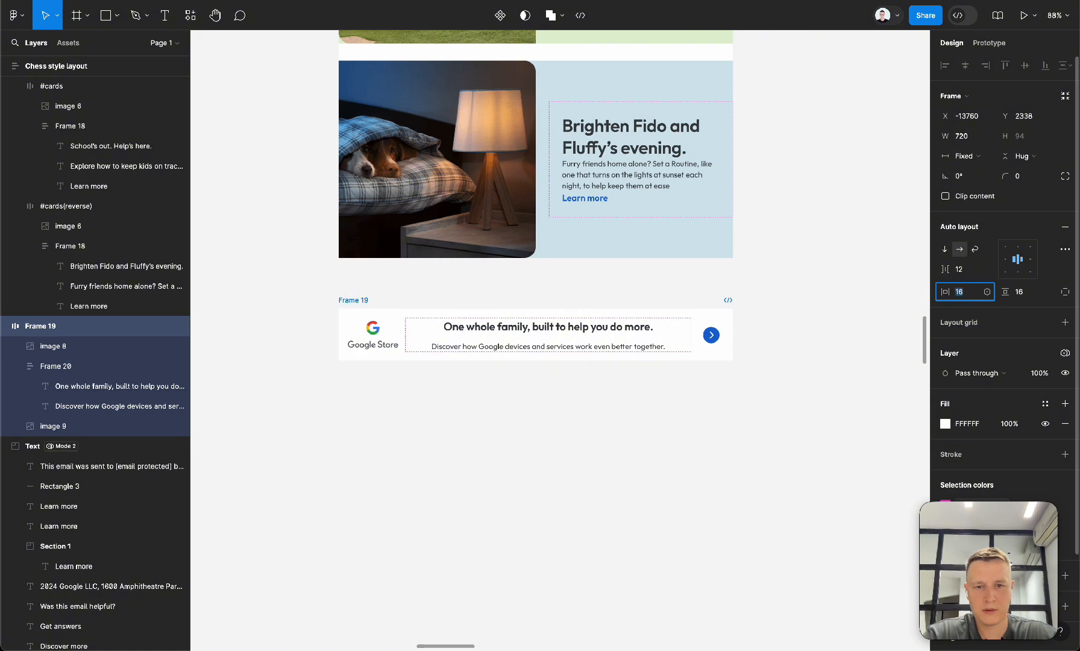
type("24")
key("Return")
left_click(661, 545)
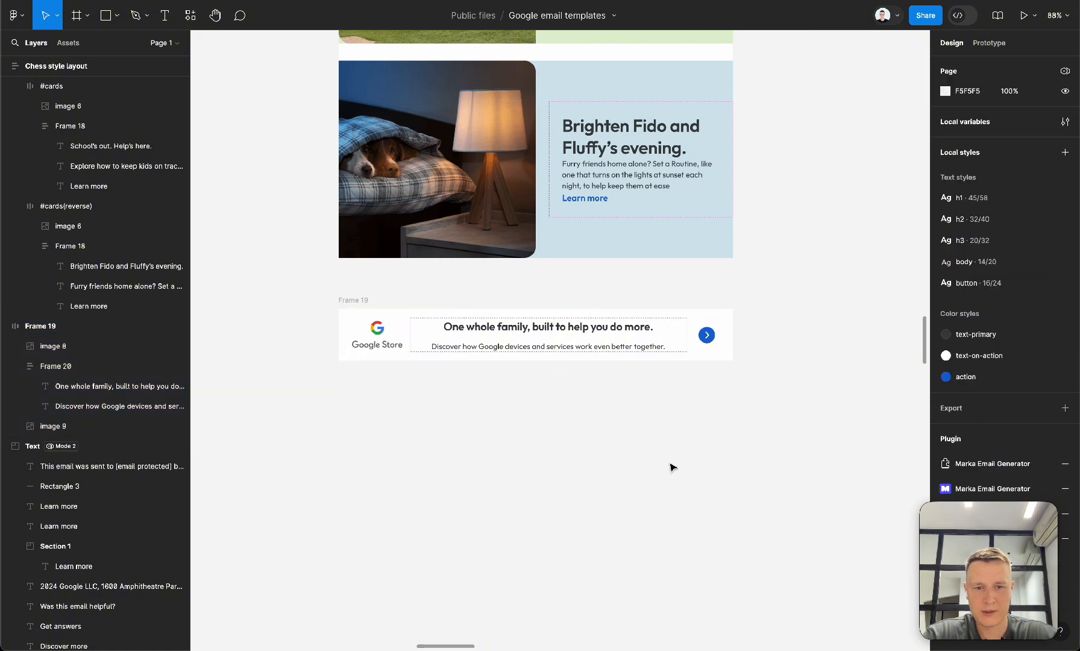
left_click(355, 300)
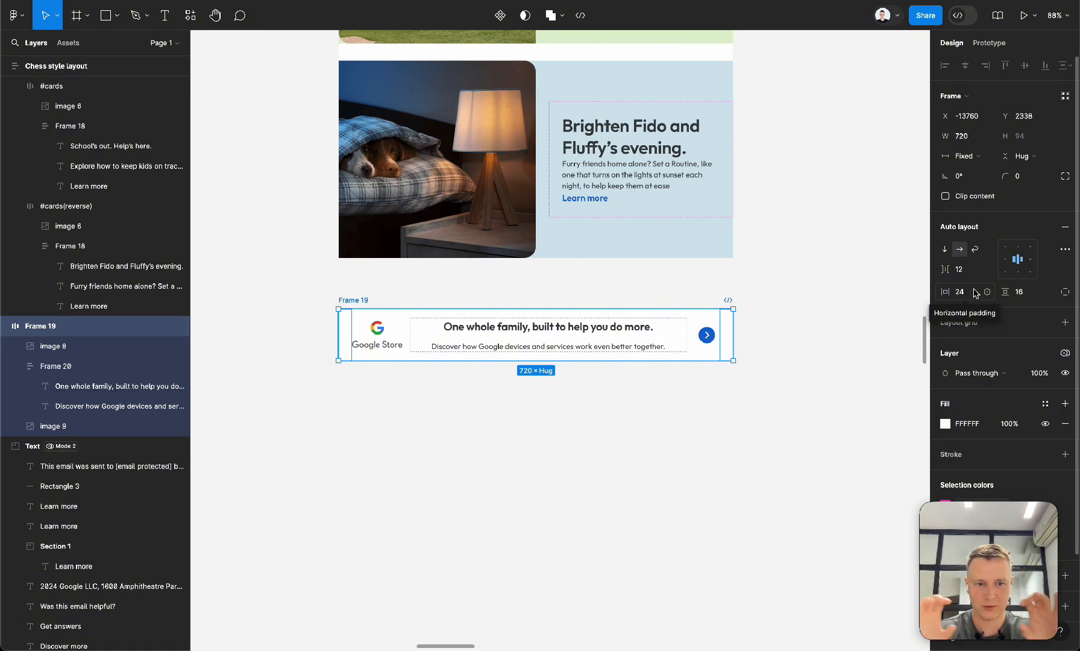
left_click(868, 456)
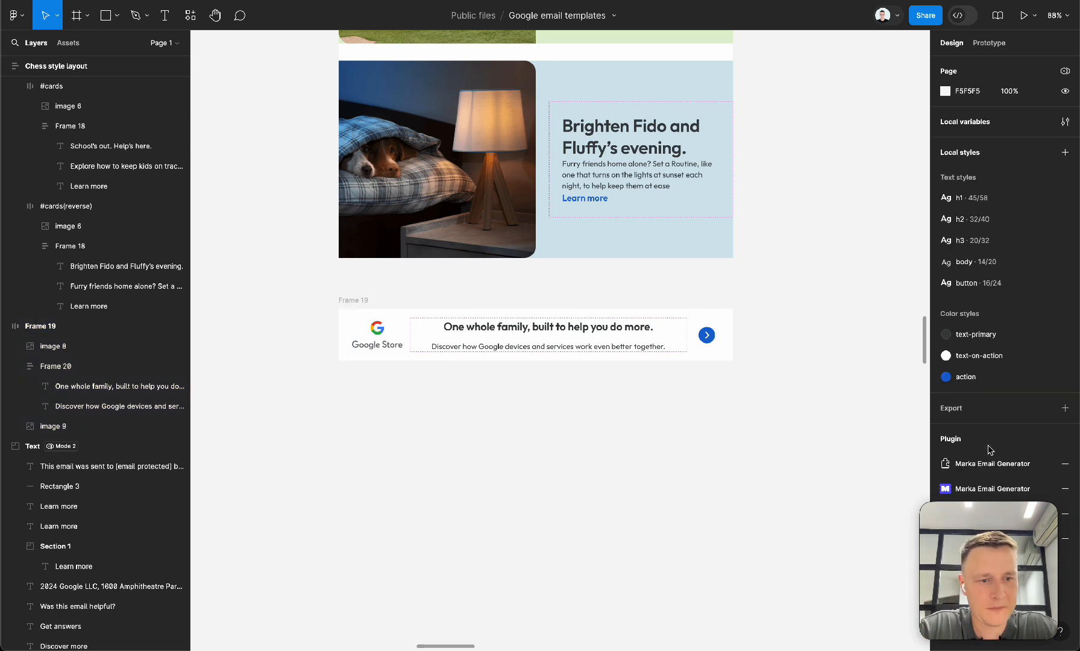
Preview the Google Store row in Marka Email Generator, check it at a narrow mobile width, and close the plugin.
left_click(987, 488)
scroll(810, 426, "left", 3)
scroll(623, 291, "left", 1)
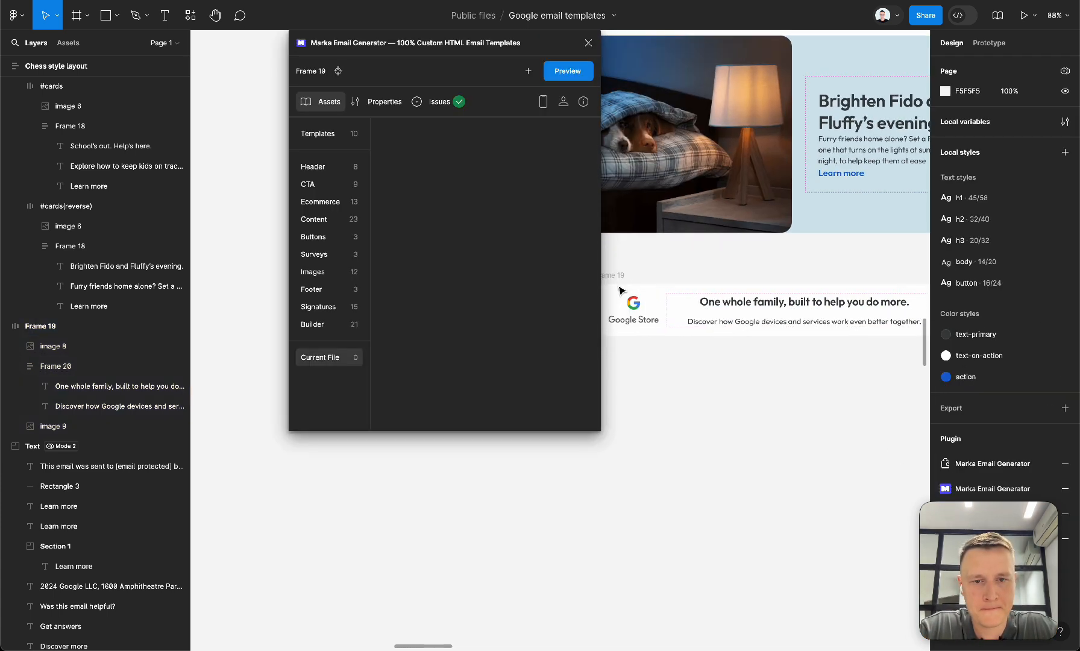
left_click(620, 276)
left_click(570, 71)
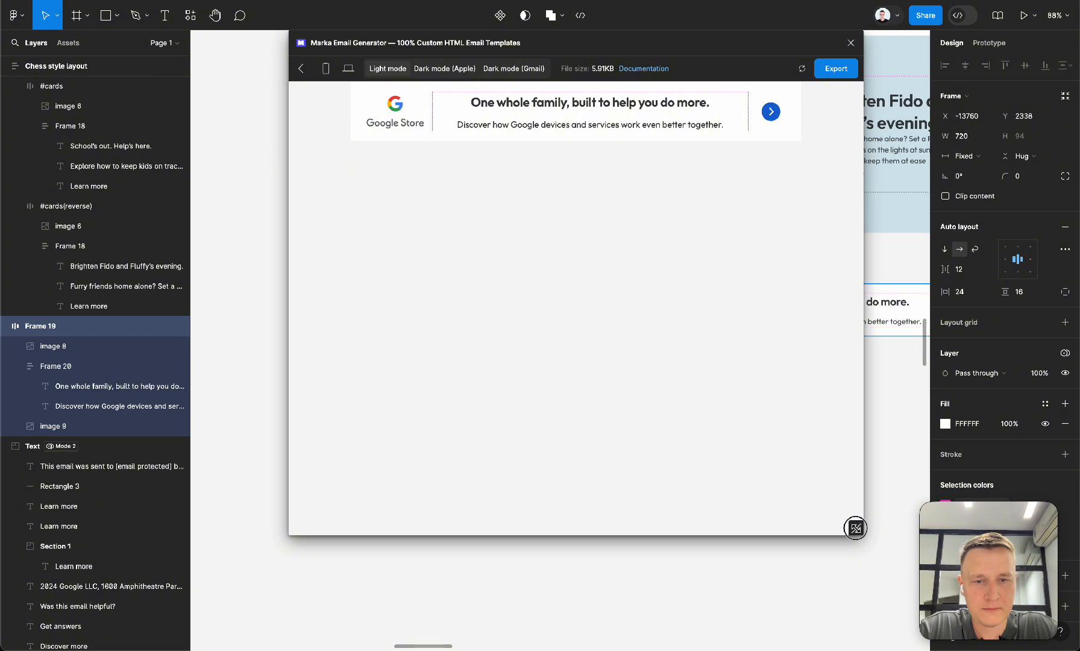
left_click_drag(856, 524, 561, 499)
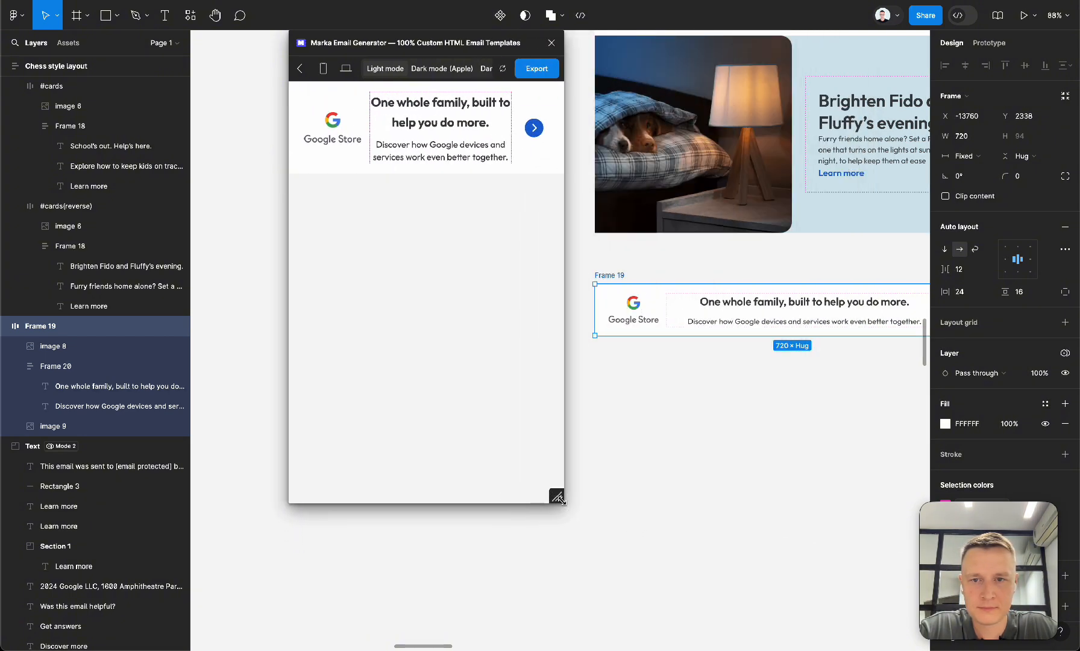
left_click(324, 68)
left_click(510, 43)
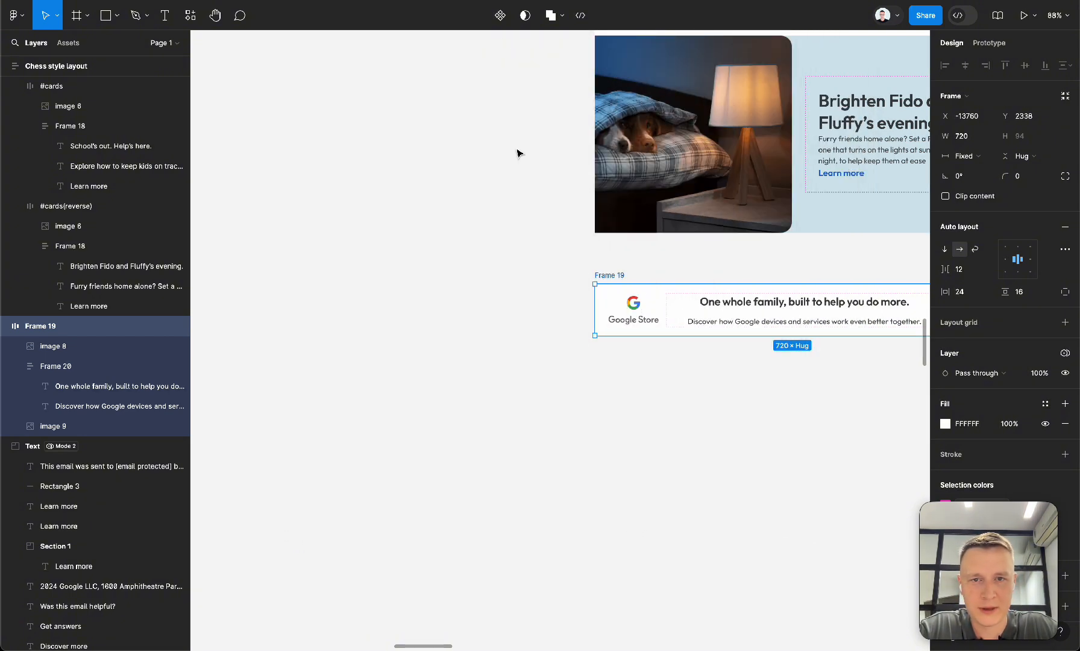
Move the Google Store row up to about Y 2305, closer beneath the Chess style layout.
left_click(504, 315)
scroll(503, 317, "right", 2)
scroll(502, 317, "down", 5)
scroll(503, 318, "right", 5)
scroll(504, 320, "down", 1)
scroll(673, 281, "up", 5)
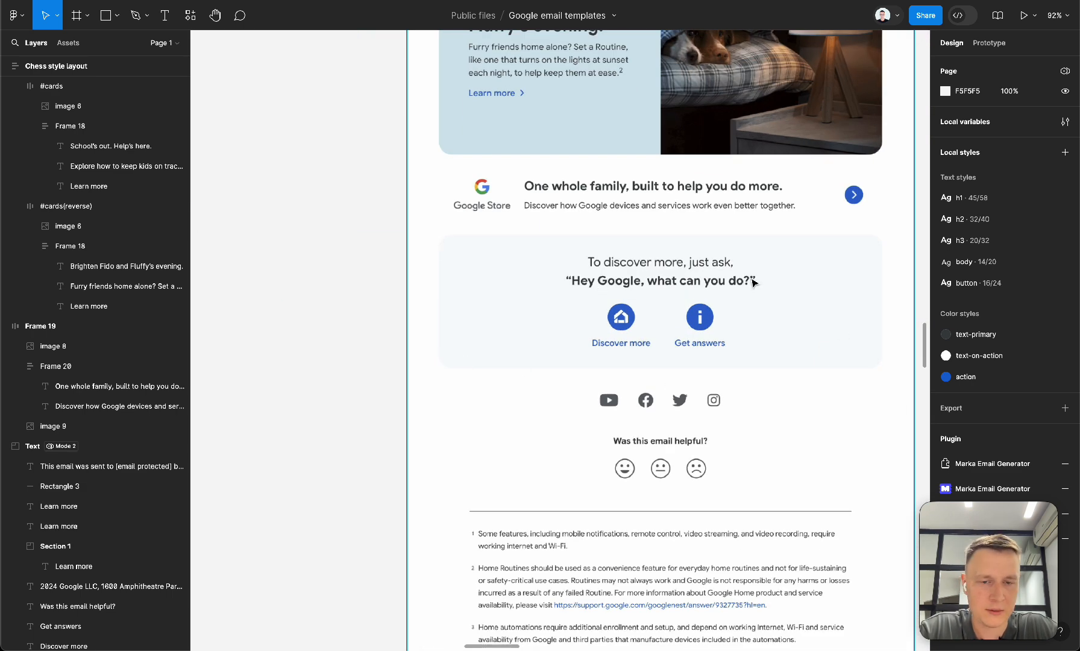
scroll(753, 281, "down", 3)
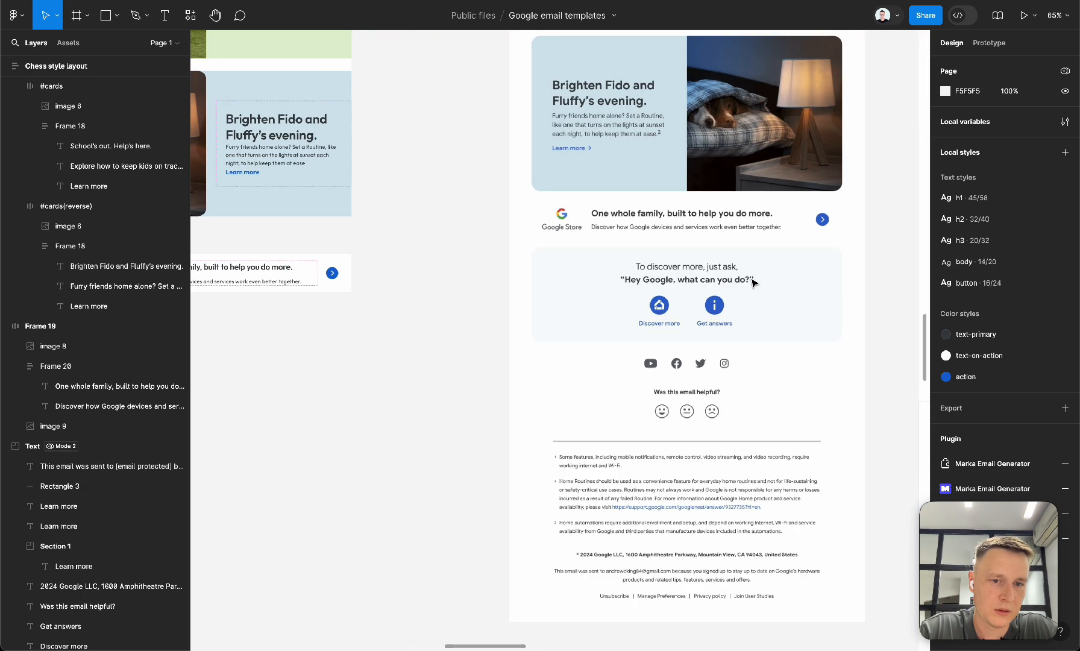
scroll(752, 279, "left", 4)
left_click(392, 226)
left_click(245, 211)
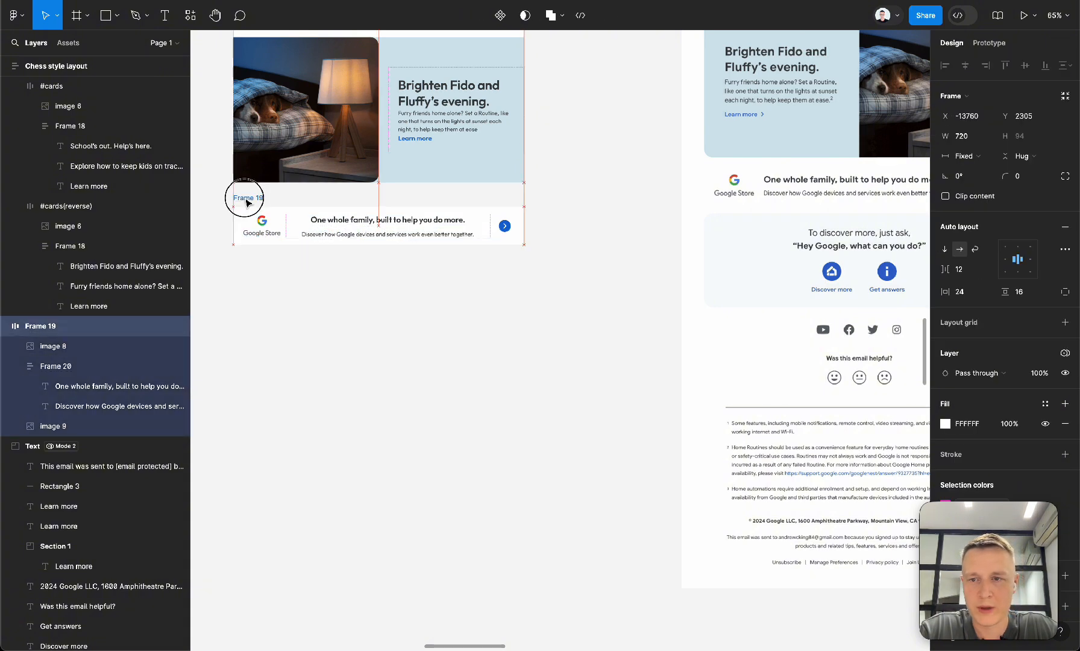
left_click(380, 345)
Copy the info and home icons from the Assets frame and paste them beneath the Google Store row.
scroll(381, 345, "down", 3)
scroll(381, 345, "right", 2)
scroll(544, 223, "up", 4)
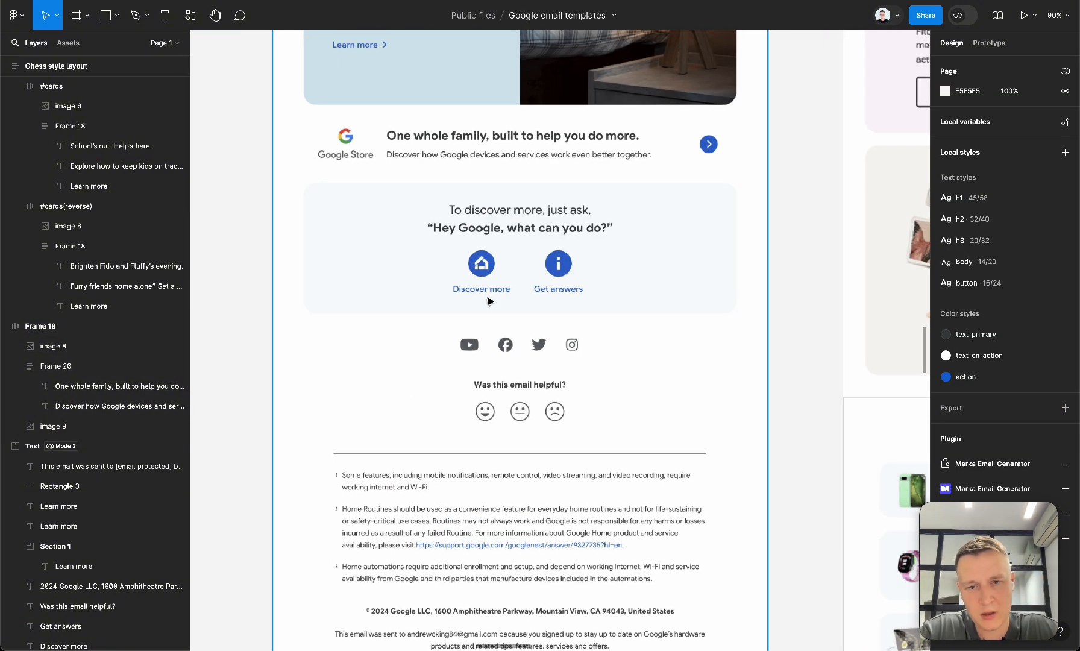
scroll(487, 300, "down", 5)
scroll(477, 297, "left", 6)
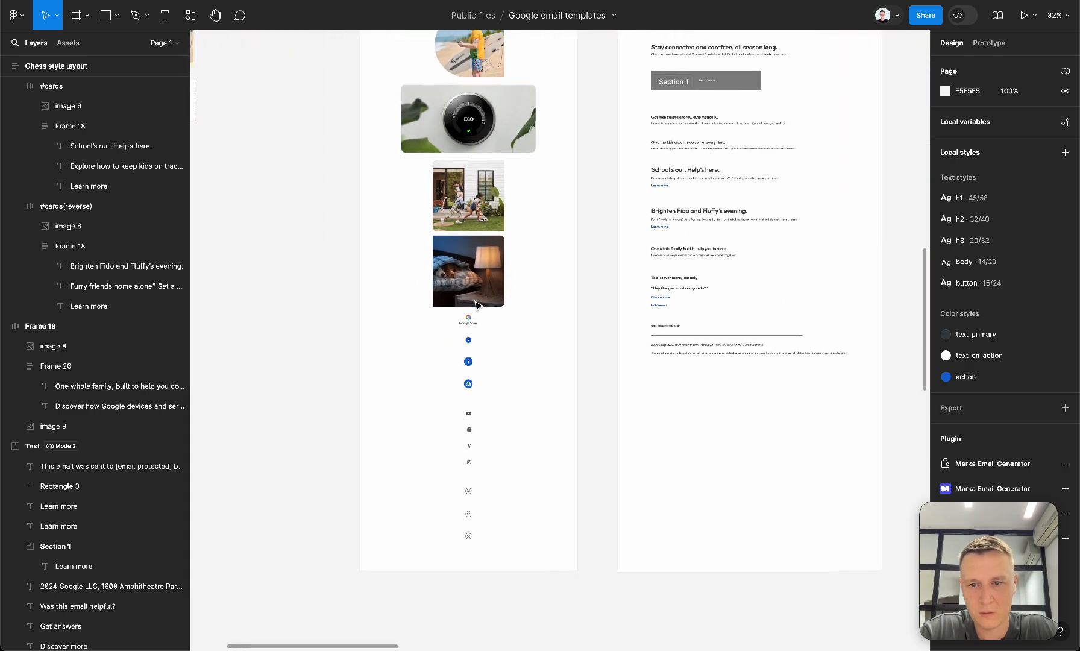
scroll(476, 305, "up", 3)
left_click_drag(389, 328, 500, 215)
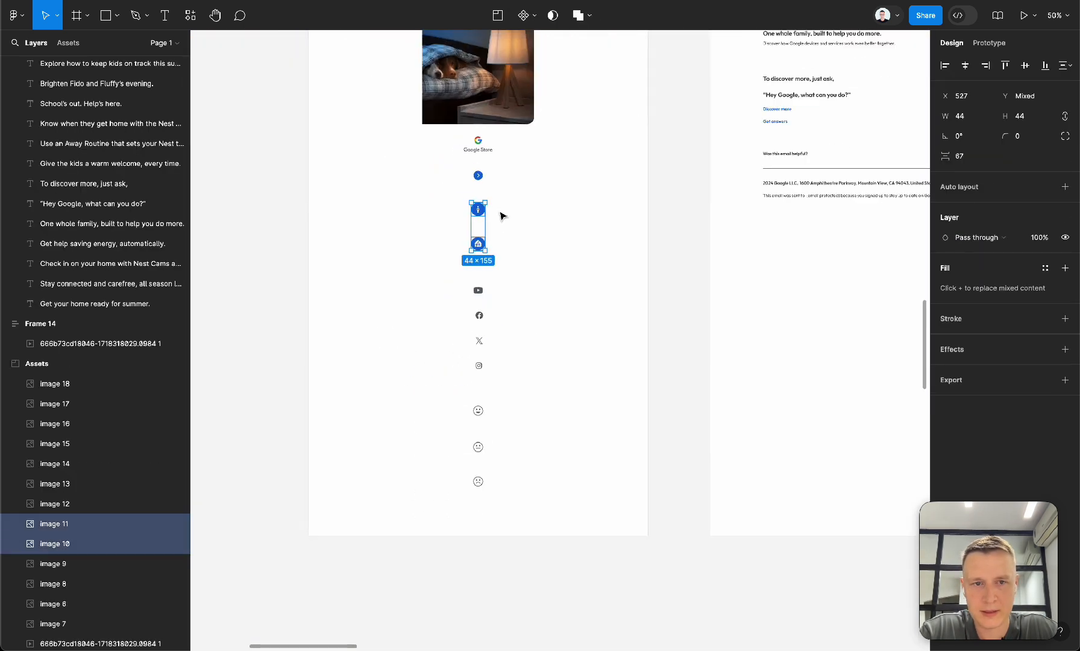
key("super+c")
scroll(610, 340, "right", 8)
left_click(613, 342)
scroll(606, 348, "up", 4)
scroll(605, 349, "down", 2)
key("super+v")
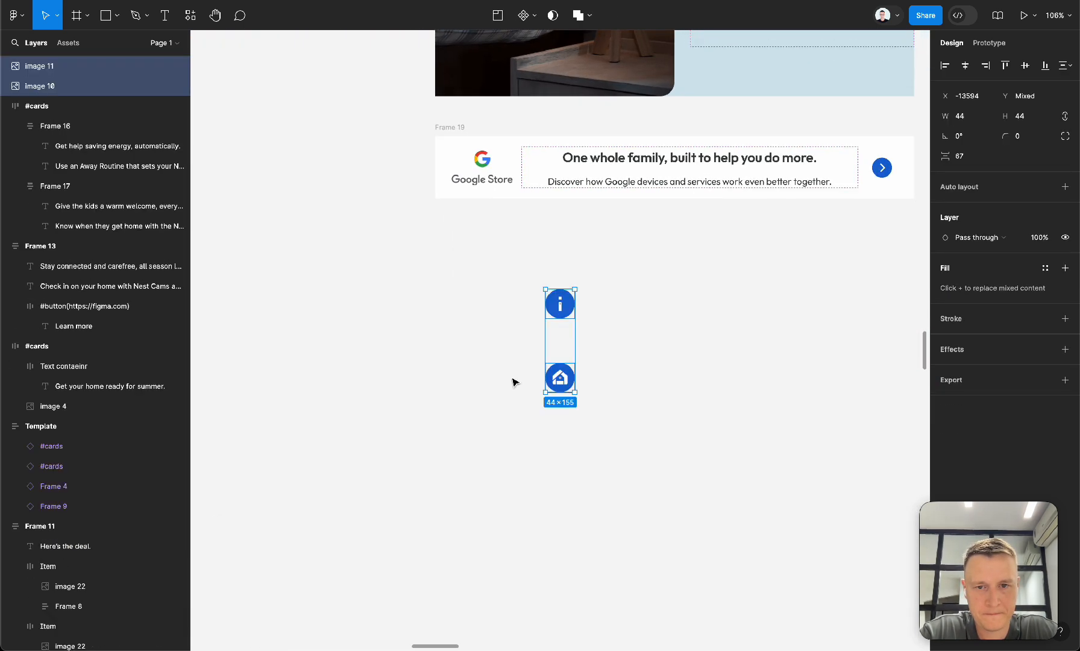
Place the pasted home icon beside the info icon at about X -13505, Y 2535.
scroll(512, 378, "down", 3)
left_click(513, 379)
left_click_drag(543, 378, 578, 331)
Copy the "To discover more, just ask,", "Hey Google, what can you do?", "Discover more" and "Get answers" texts to the space beside the icons.
scroll(579, 334, "left", 6)
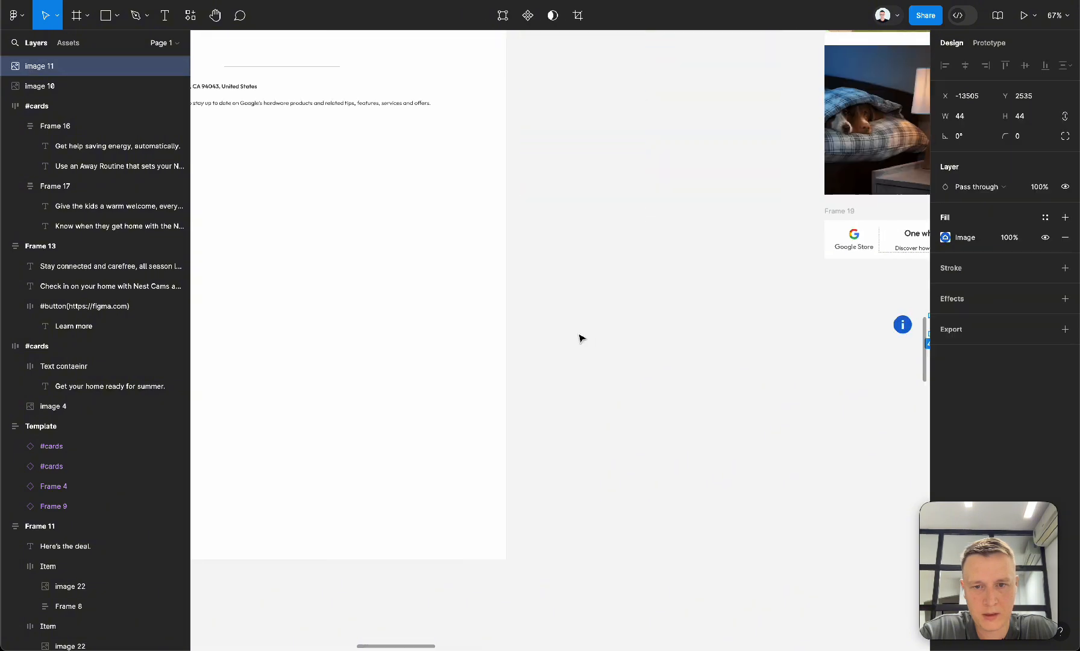
scroll(581, 338, "left", 8)
scroll(581, 338, "left", 9)
scroll(580, 338, "right", 1)
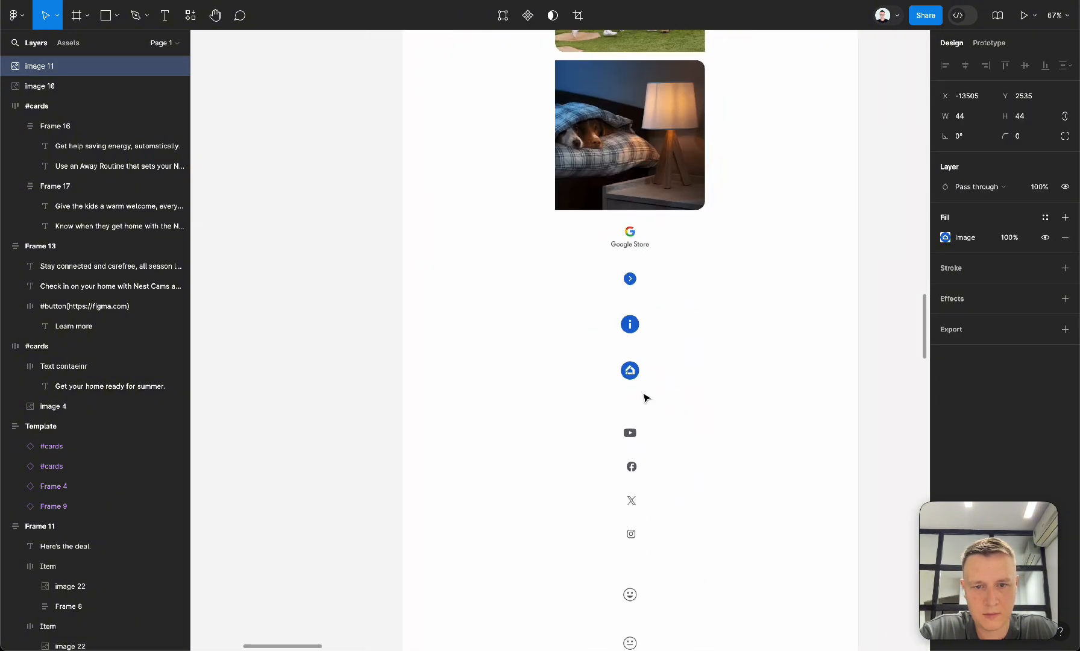
scroll(644, 398, "right", 5)
scroll(644, 398, "up", 2)
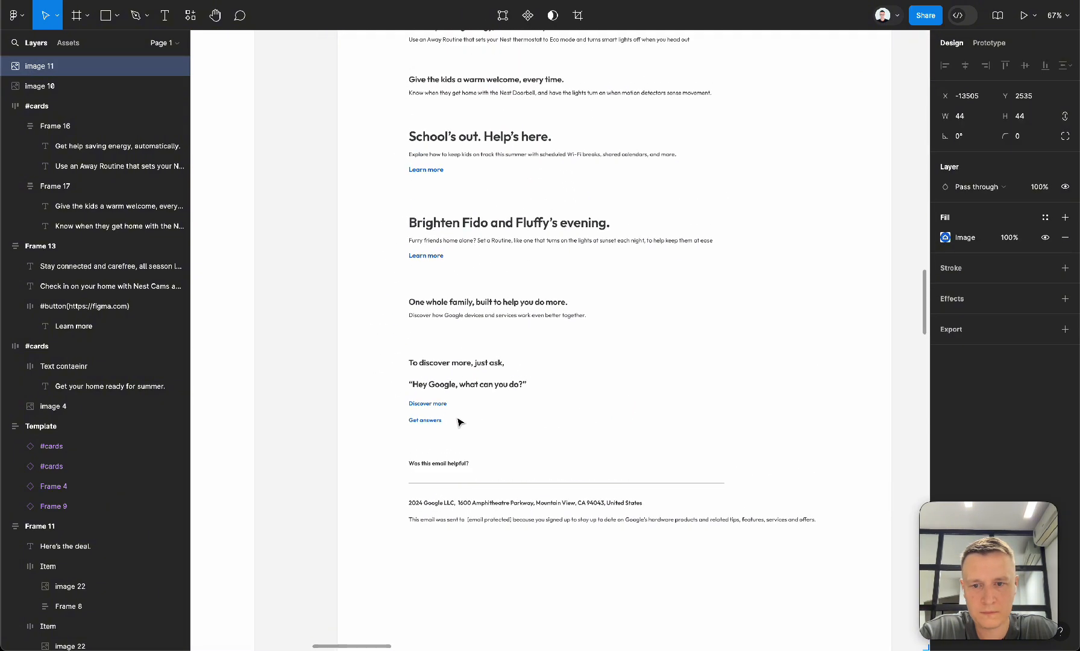
left_click_drag(362, 457, 523, 341)
scroll(523, 345, "right", 10)
scroll(522, 346, "down", 5)
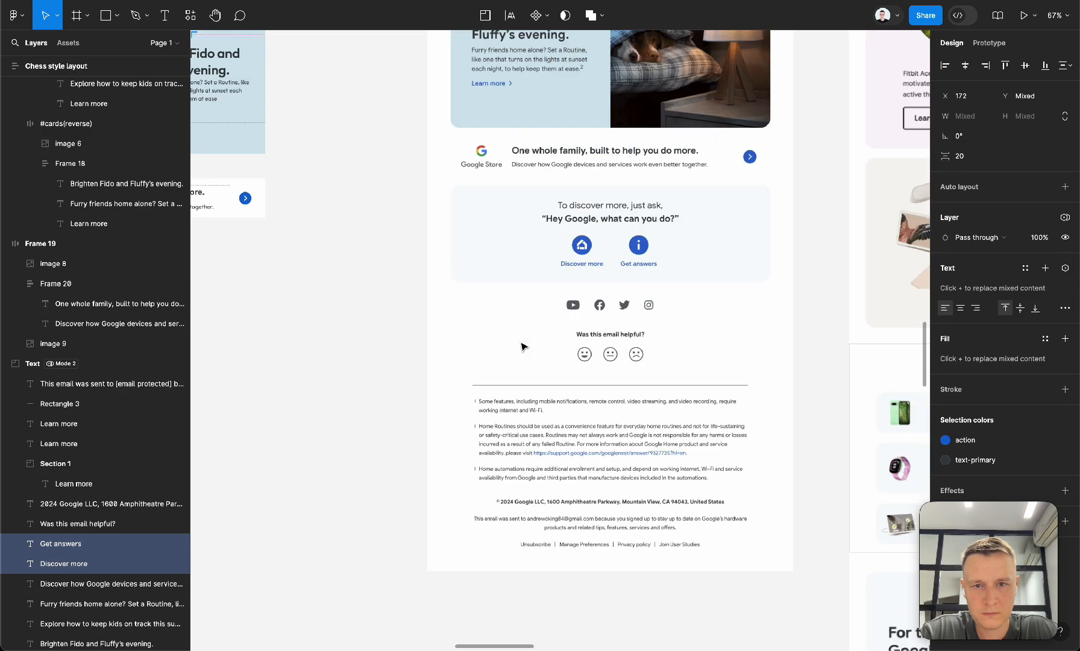
scroll(524, 347, "left", 8)
left_click(520, 347)
scroll(520, 347, "up", 5)
key("super+v")
left_click_drag(523, 348, 733, 306)
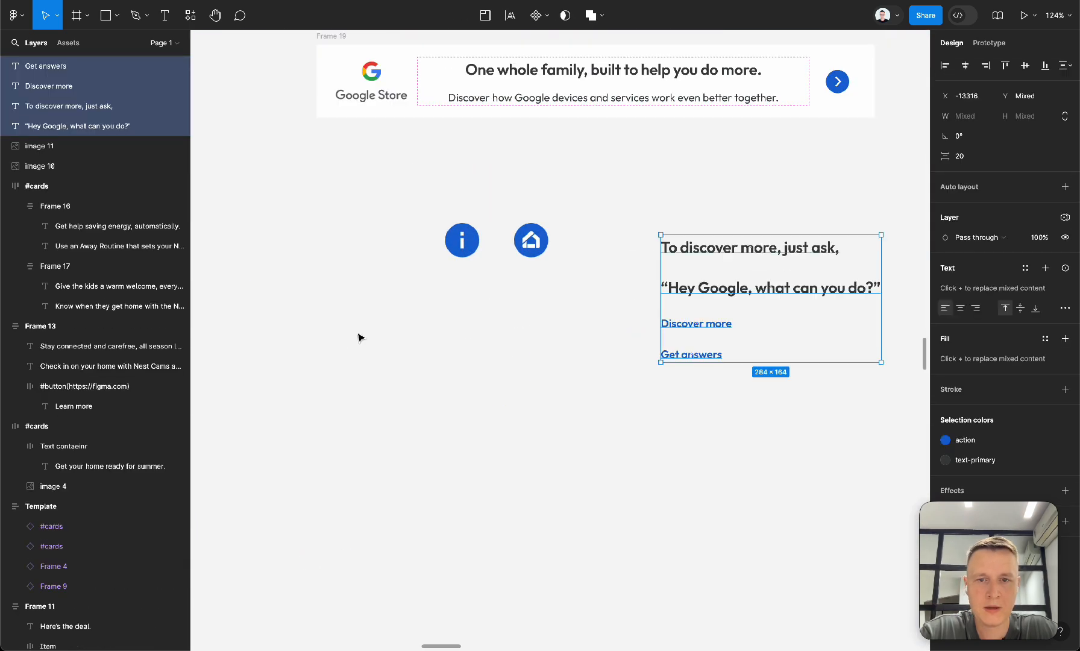
Separate the two icons, placing the info icon at about Y 2558 and the home icon at about X -13563, Y 2798.
left_click(465, 237)
left_click(529, 241, "shift")
left_click_drag(528, 241, 528, 366)
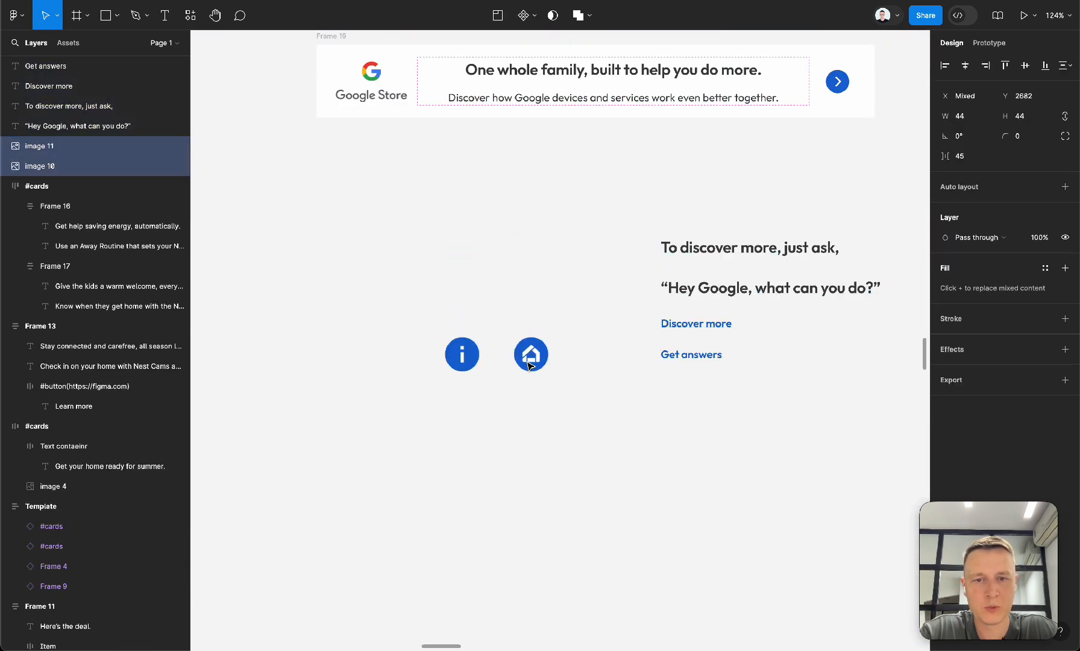
scroll(528, 365, "down", 3)
scroll(529, 364, "right", 10)
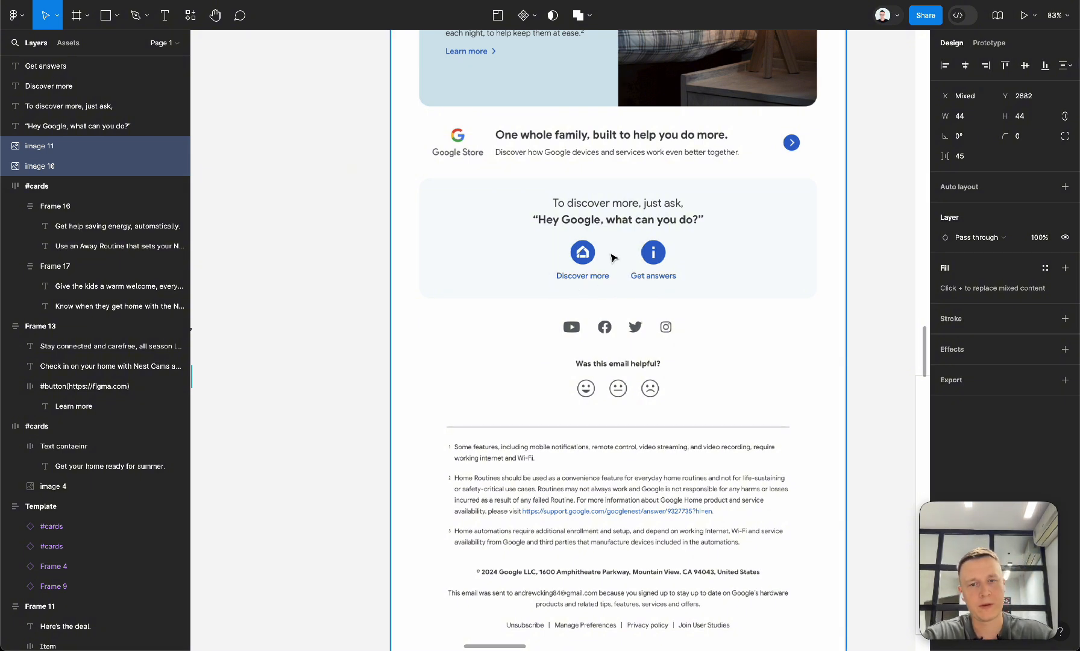
scroll(548, 256, "left", 10)
left_click(374, 355)
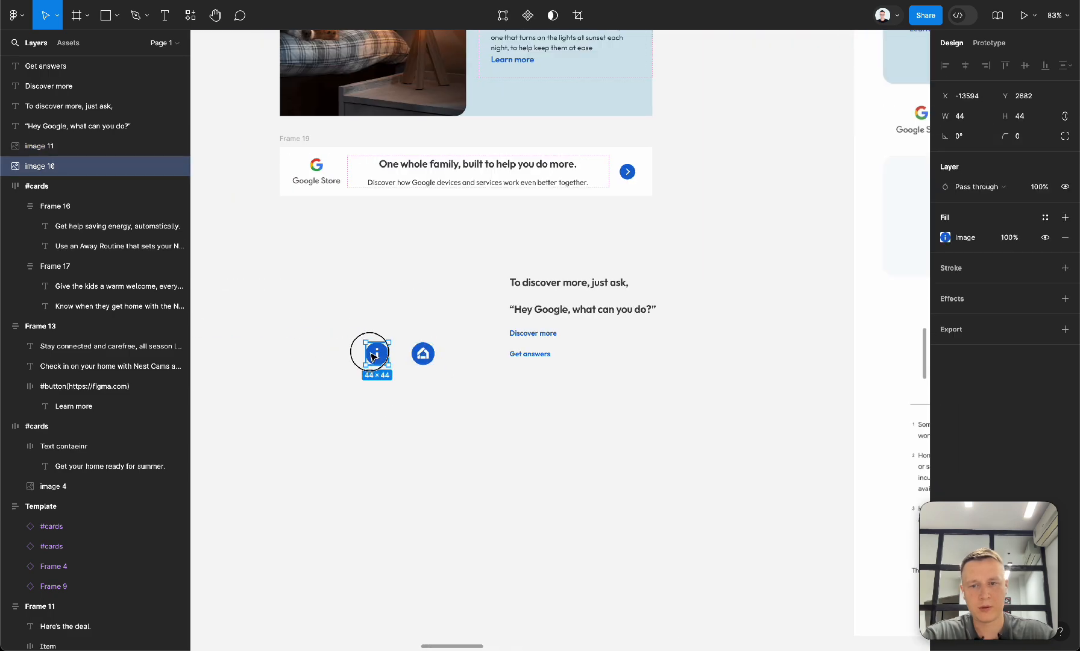
left_click_drag(375, 355, 373, 297)
scroll(374, 297, "right", 5)
scroll(374, 297, "left", 5)
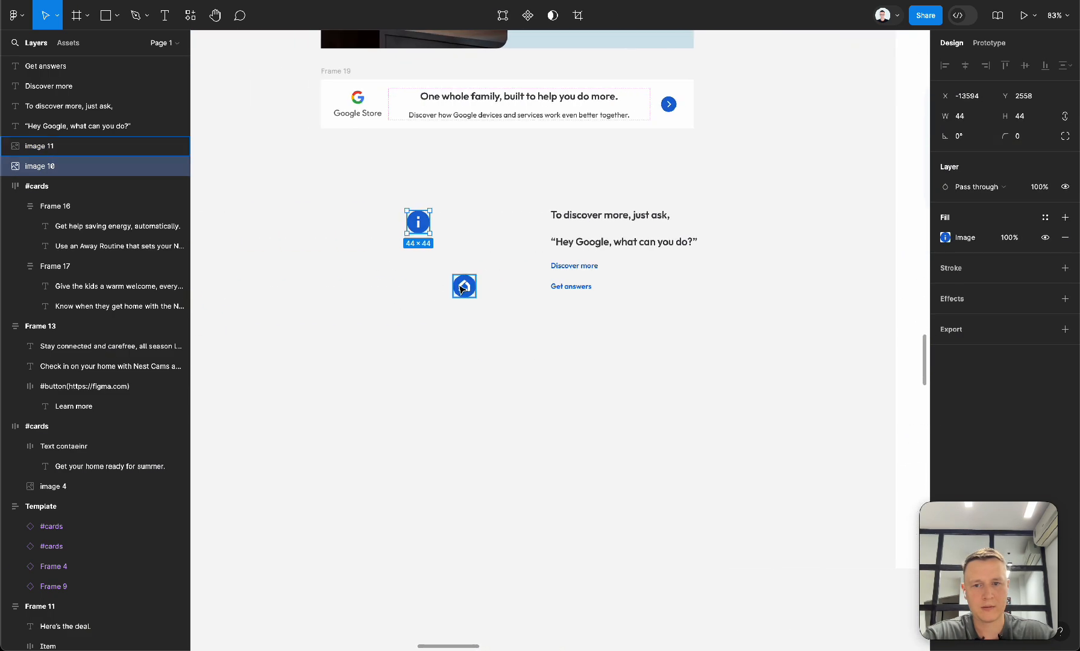
left_click_drag(462, 290, 432, 350)
Place the "Discover more" link beneath the home icon and wrap both in a vertical auto layout frame.
scroll(432, 351, "right", 1)
scroll(430, 350, "right", 5)
scroll(429, 350, "left", 4)
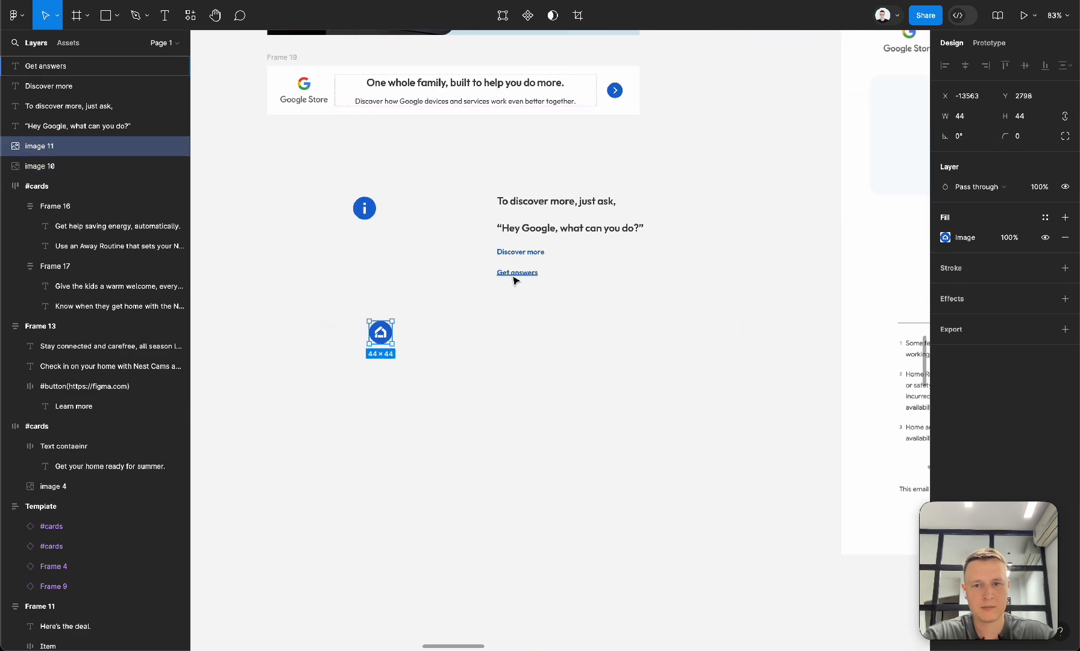
left_click(522, 256)
left_click_drag(522, 258, 382, 364)
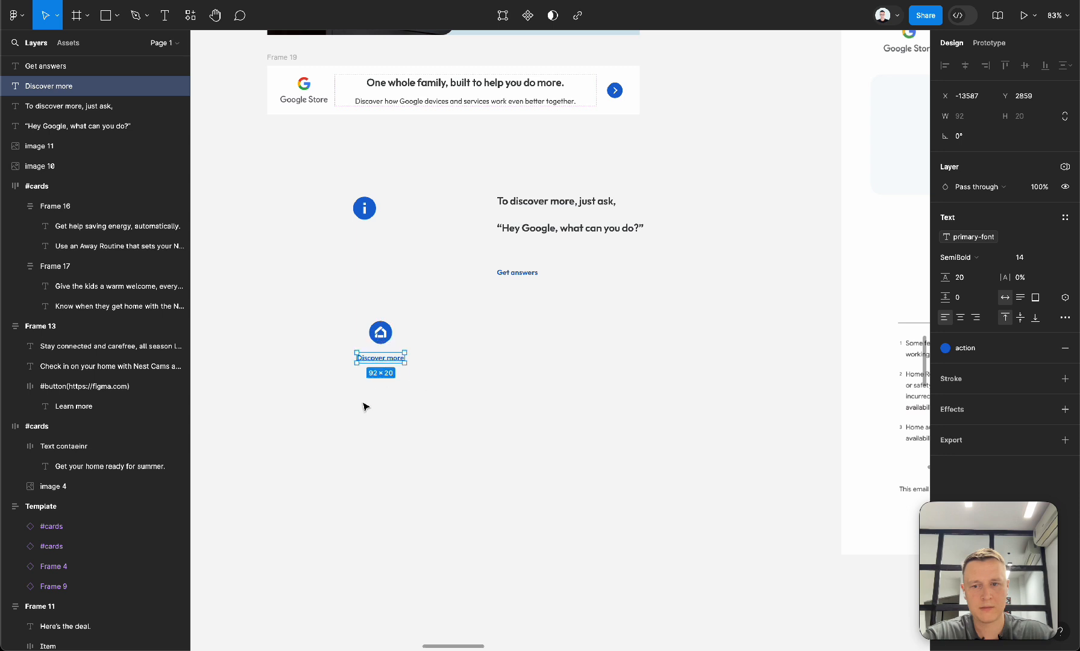
left_click_drag(323, 440, 401, 314)
key("shift+a")
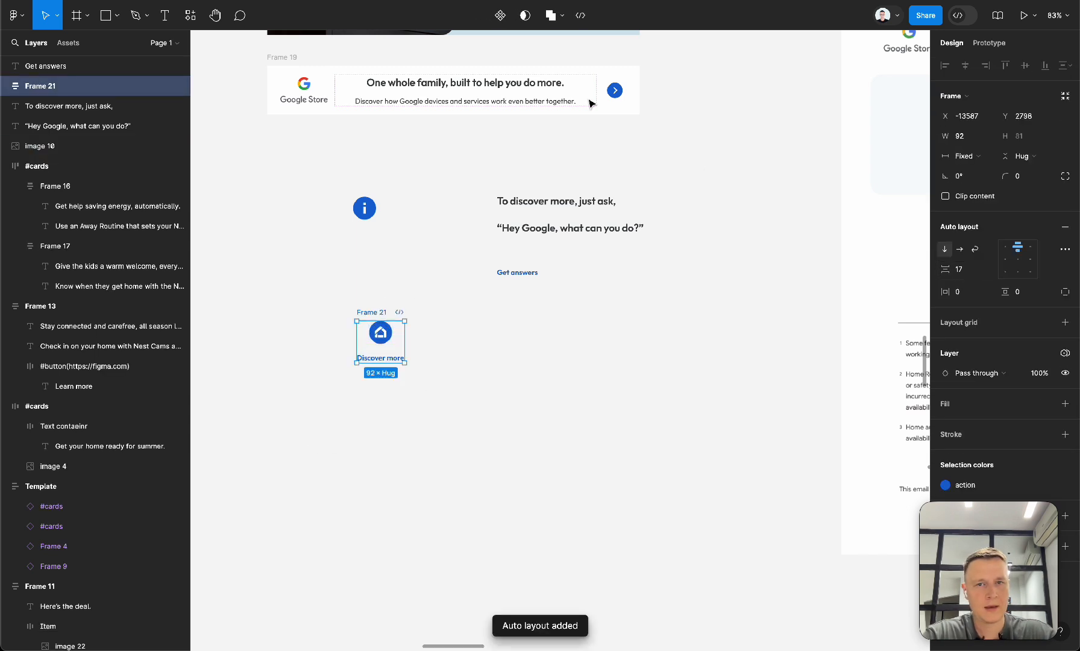
Turn the home icon frame into a component and move it outside the chess style layout, at about X -14039, Y 2179.
left_click(500, 23)
scroll(430, 354, "down", 3)
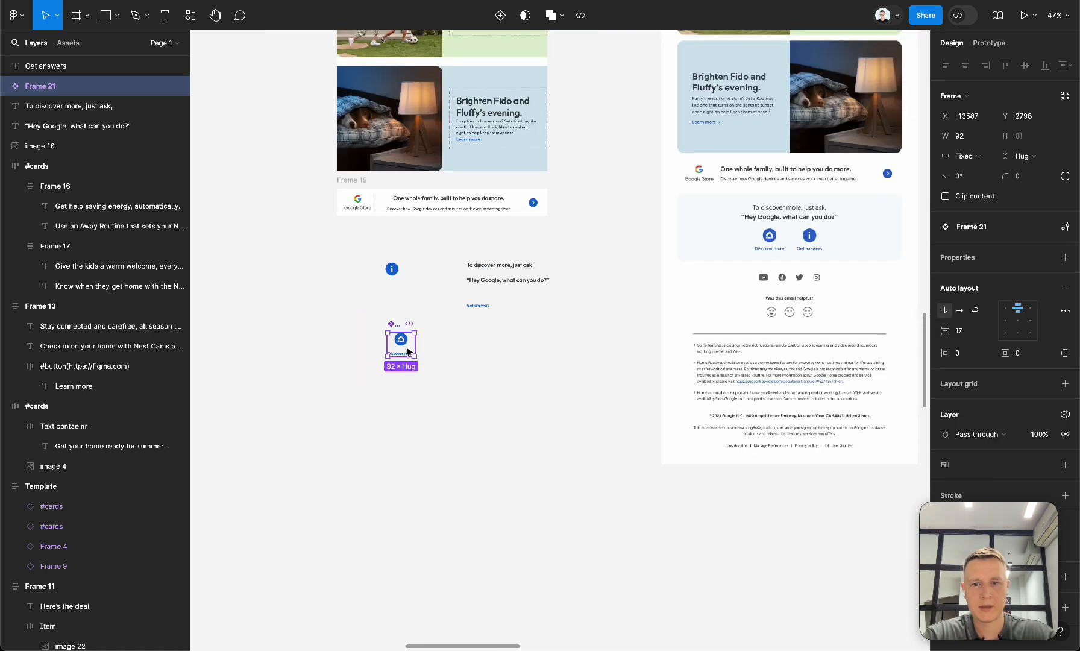
left_click(407, 352)
left_click_drag(406, 351, 275, 172)
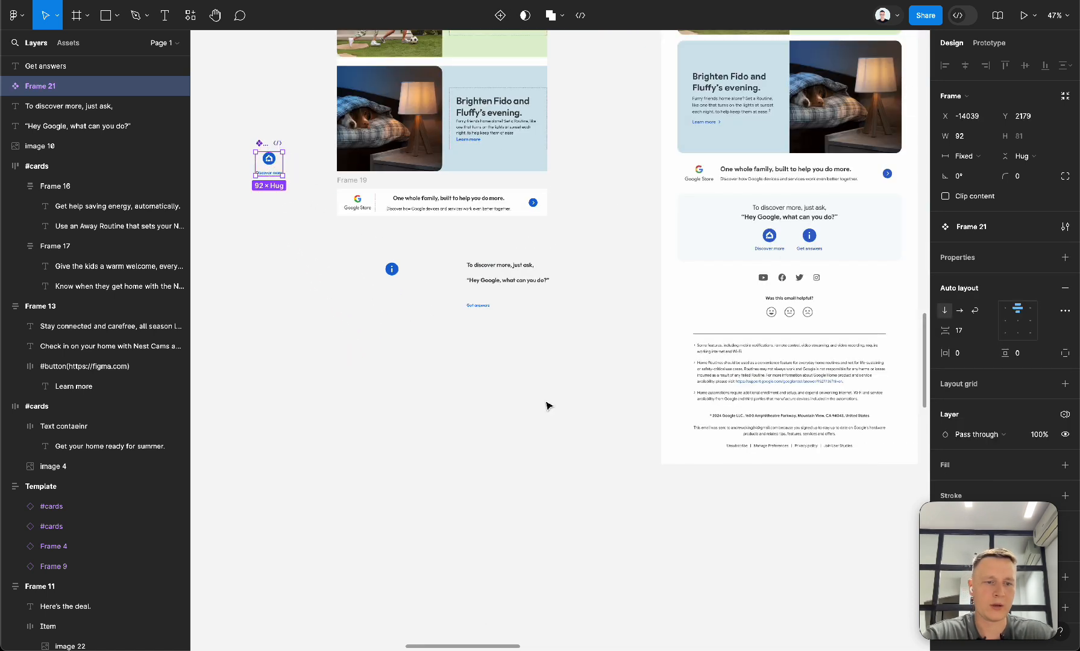
scroll(548, 405, "right", 5)
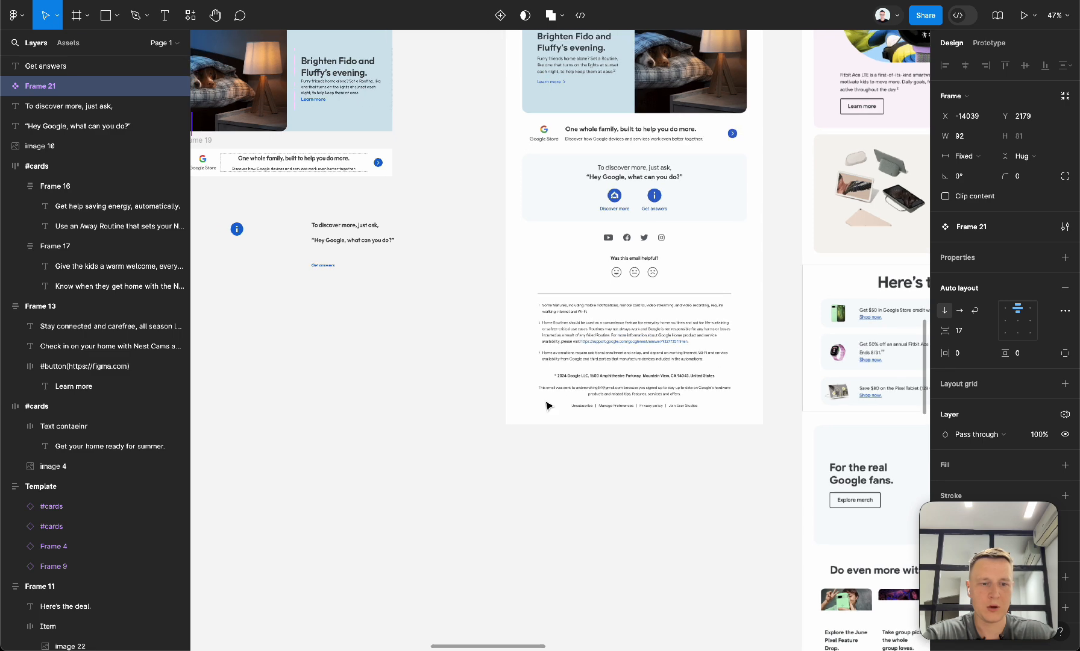
scroll(547, 406, "left", 5)
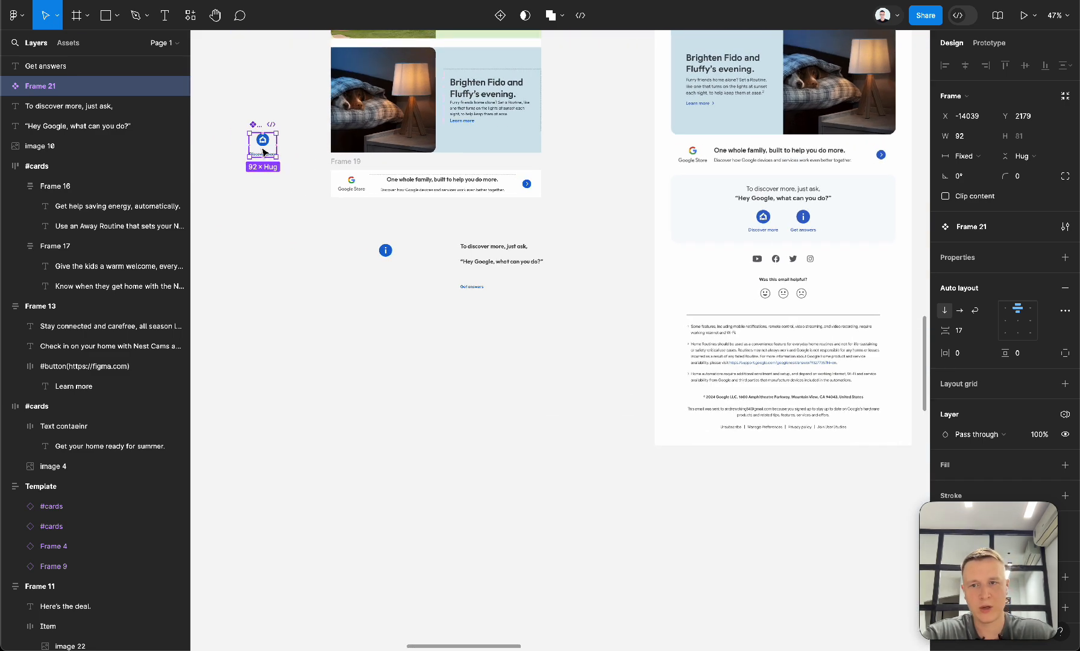
Place two instances of the home icon component side by side beneath the Google Store row.
left_click_drag(263, 151, 416, 286)
scroll(351, 285, "up", 3)
scroll(595, 424, "right", 5)
scroll(596, 424, "right", 6)
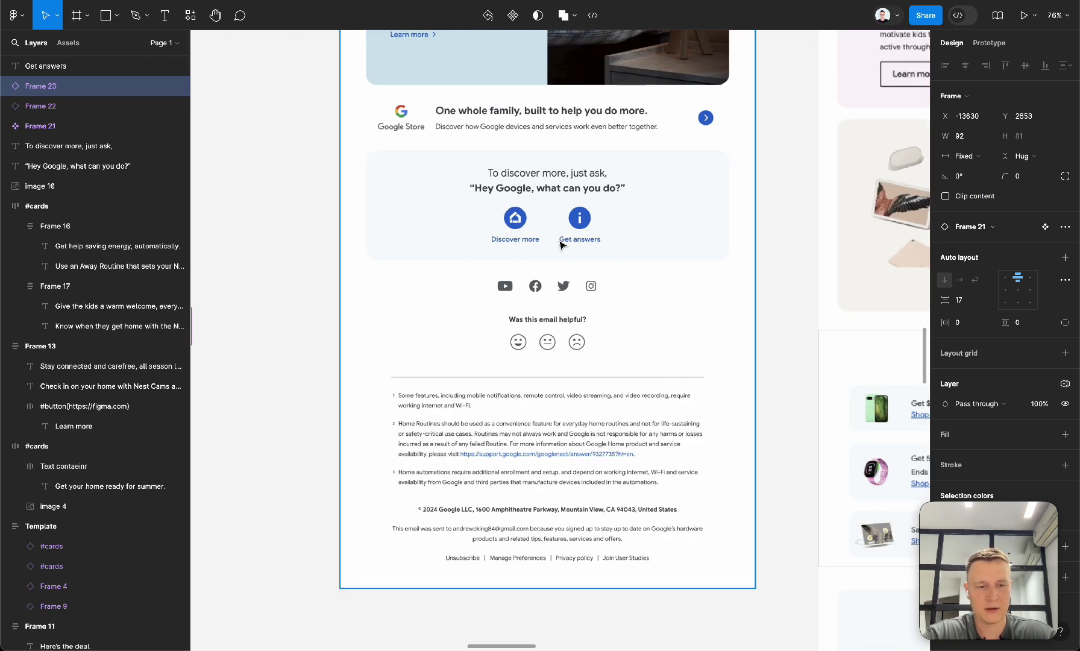
scroll(500, 318, "left", 10)
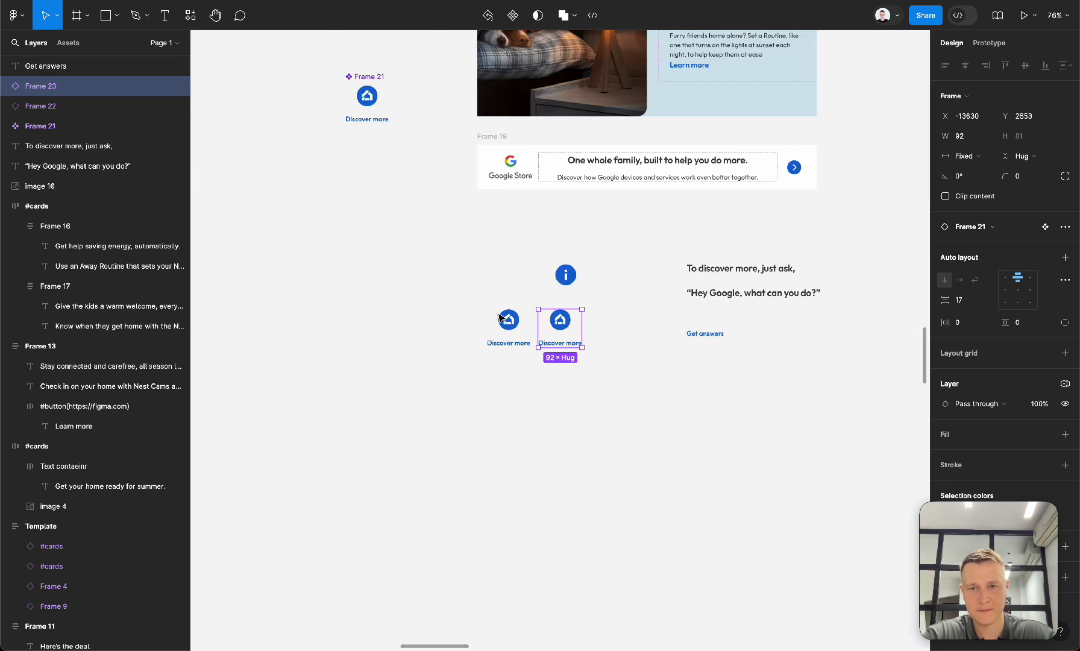
scroll(500, 301, "right", 2)
Replace the home image fill in the second instance with the info icon's fill, and move the loose info icon aside.
left_click(498, 277)
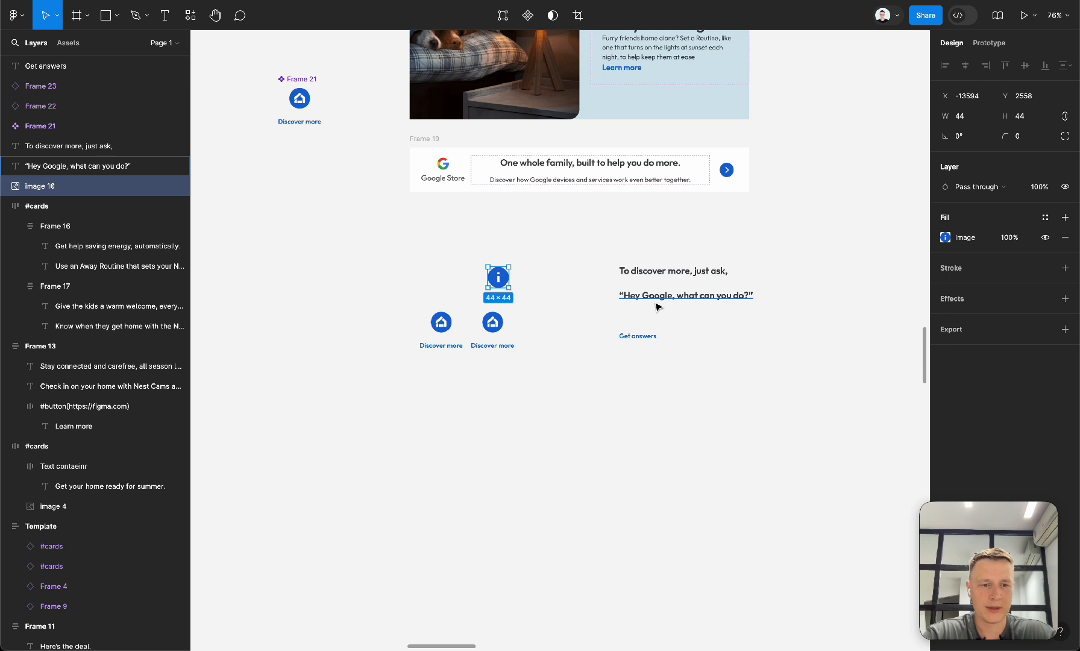
left_click(936, 241)
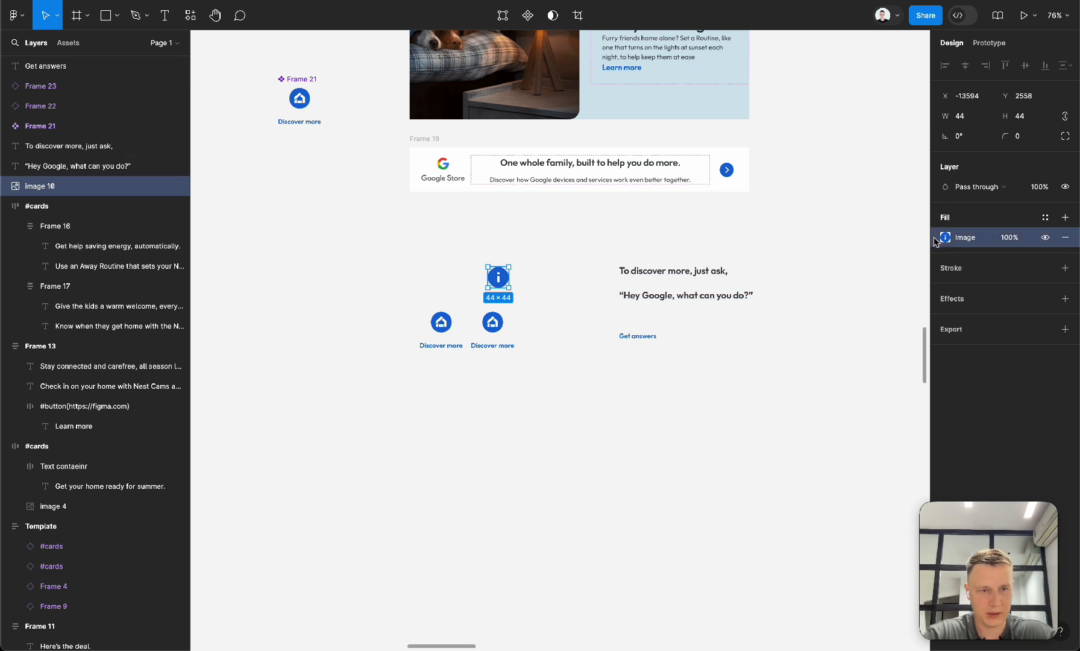
double_click(493, 321)
key("ctrl+v")
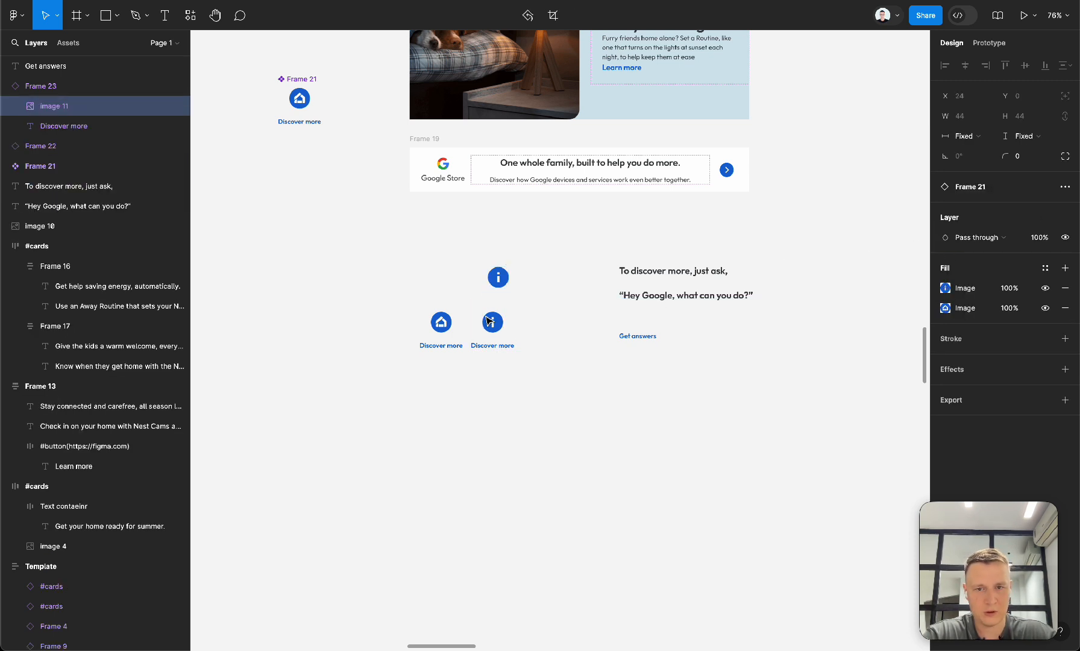
left_click(1065, 308)
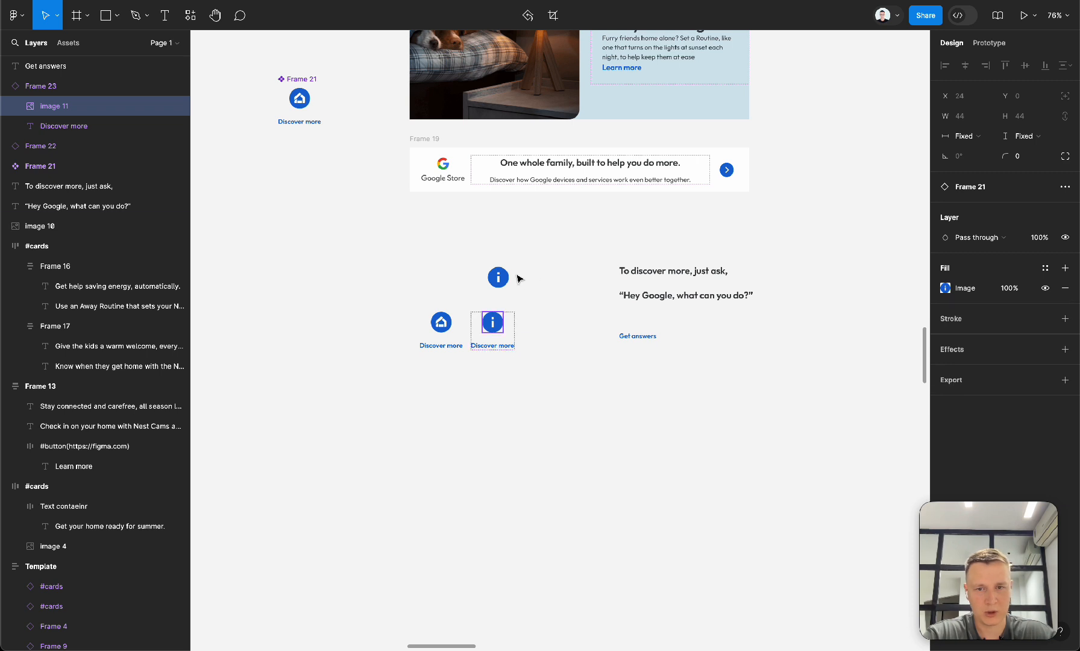
left_click_drag(498, 277, 321, 208)
Change the second instance's link text to "Get answers" and shift that instance away from the first to about X -13588.
double_click(628, 336)
key("ctrl+c")
double_click(490, 345)
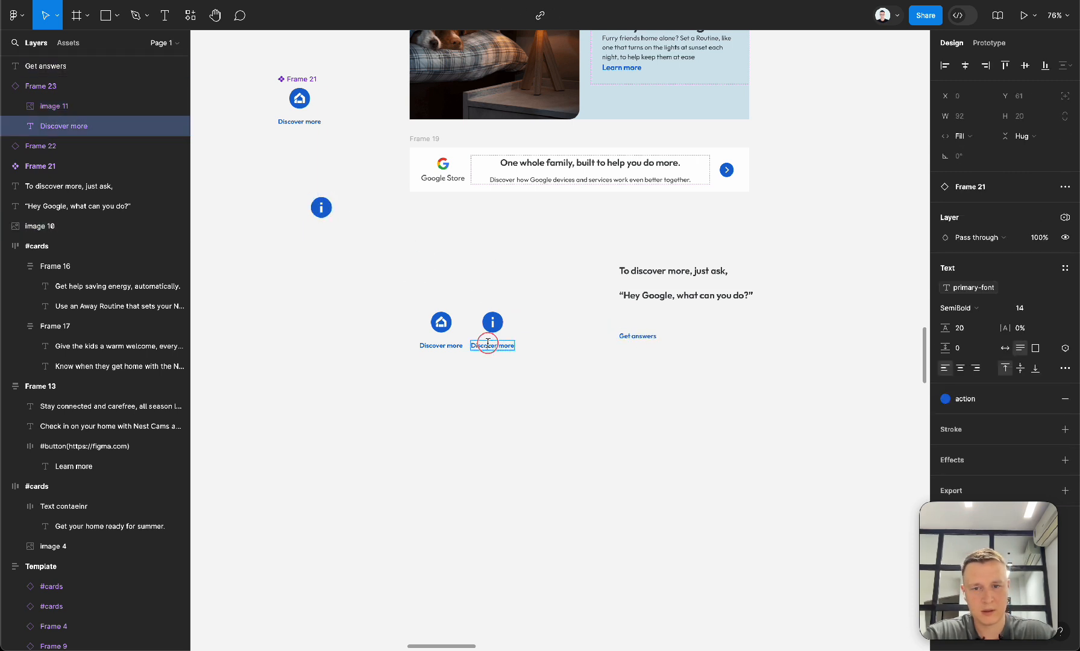
double_click(490, 345)
key("ctrl+v")
left_click(536, 453)
left_click_drag(493, 341, 513, 341)
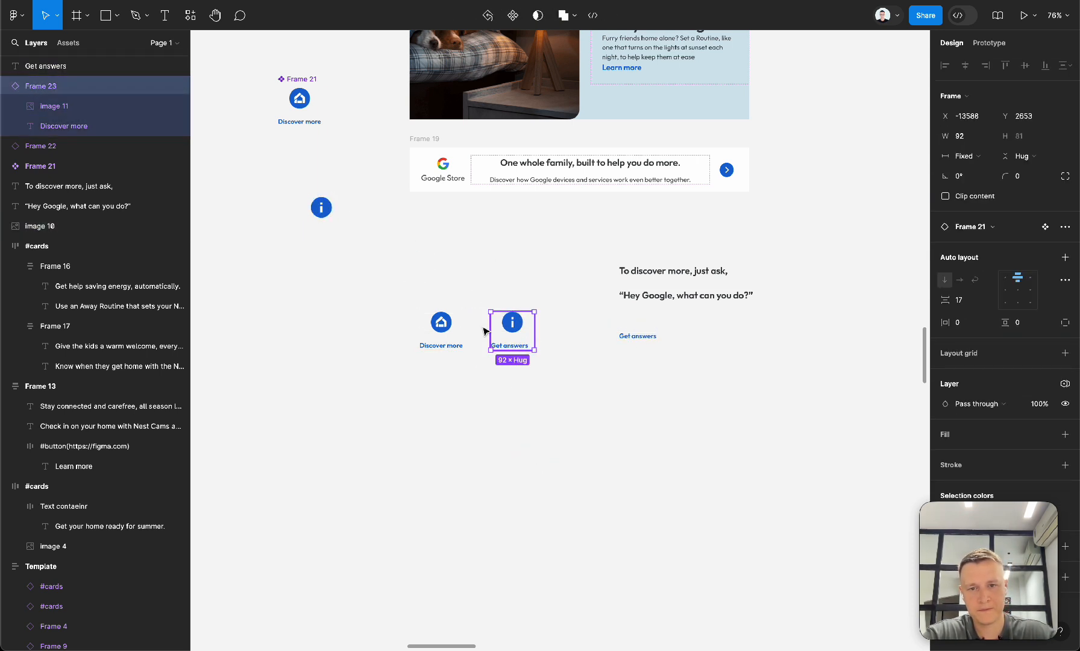
Centre-align the "Discover more" text in the main component and set the component's vertical item spacing to 9.
double_click(304, 124)
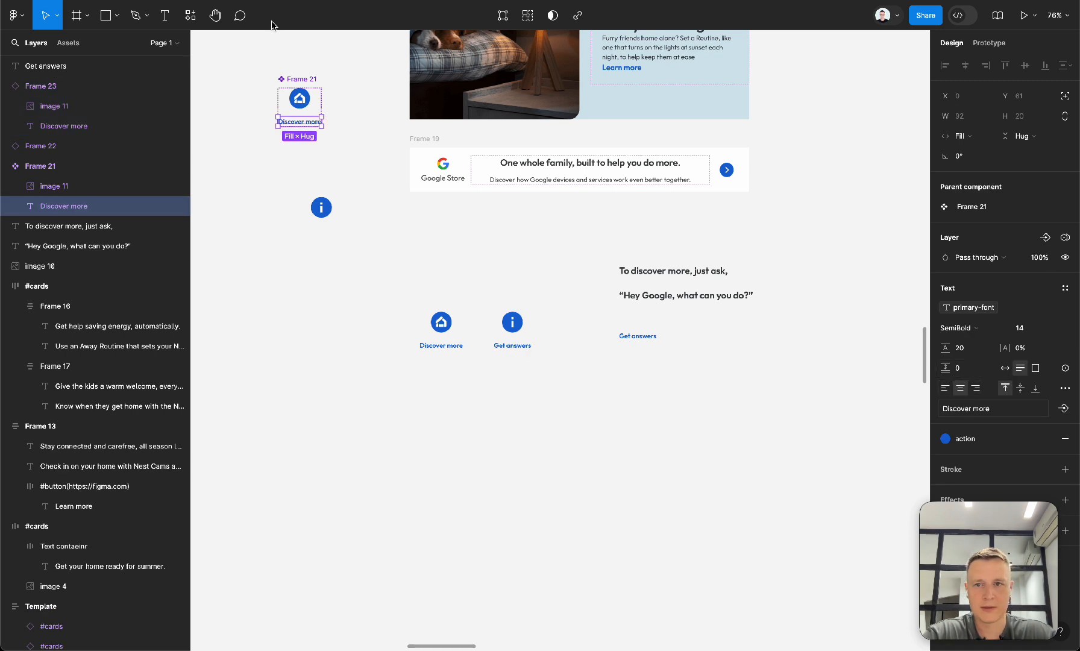
left_click(298, 79)
left_click(964, 331)
key("Down")
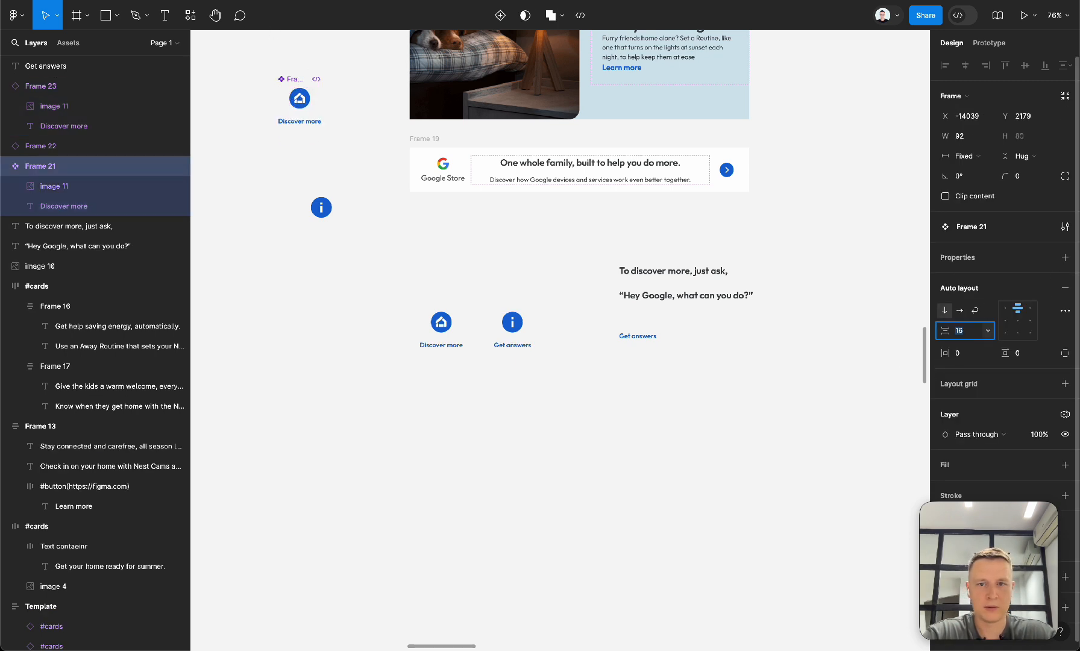
key("Down")
key("Down")
key("Down")
key("Down")
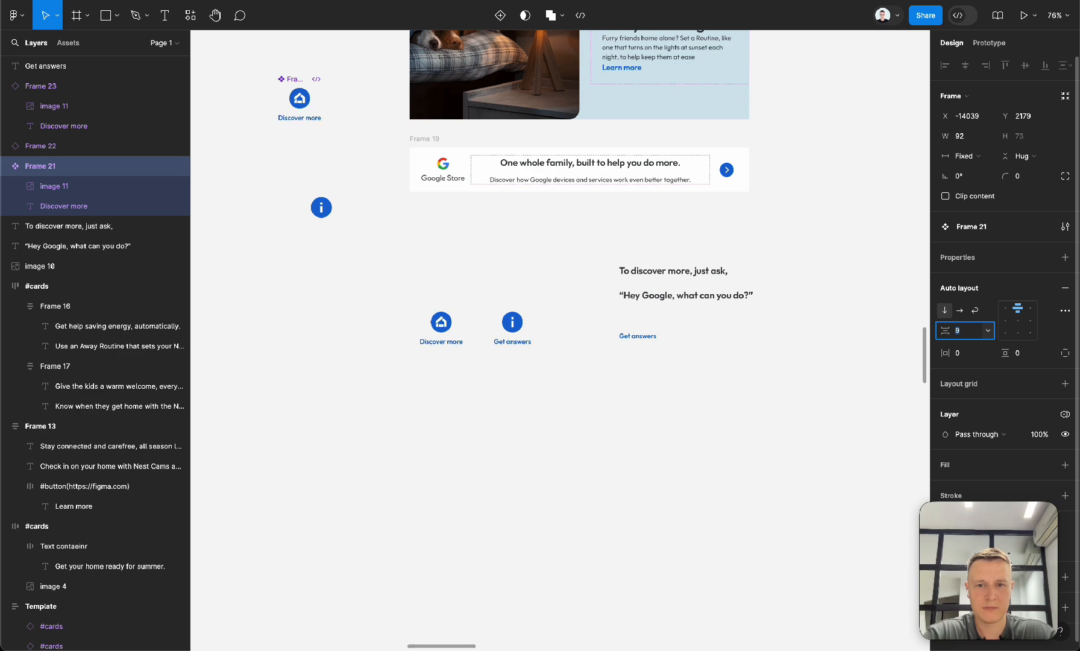
scroll(813, 424, "right", 6)
scroll(813, 423, "left", 6)
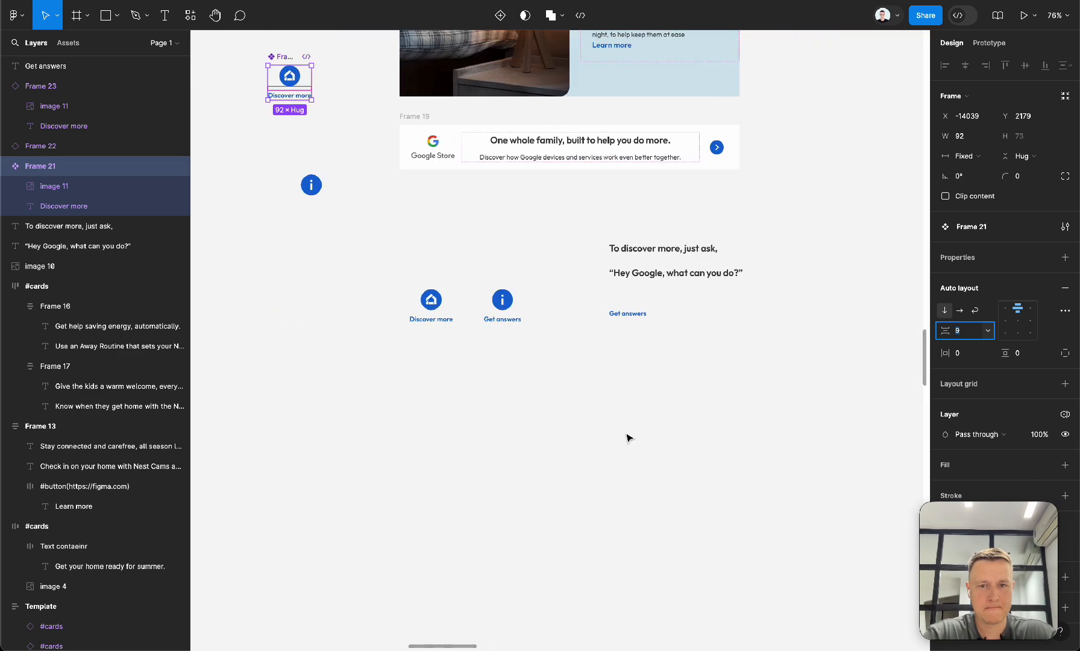
left_click(620, 435)
left_click(502, 302)
left_click(432, 304, "shift")
right_click(634, 380)
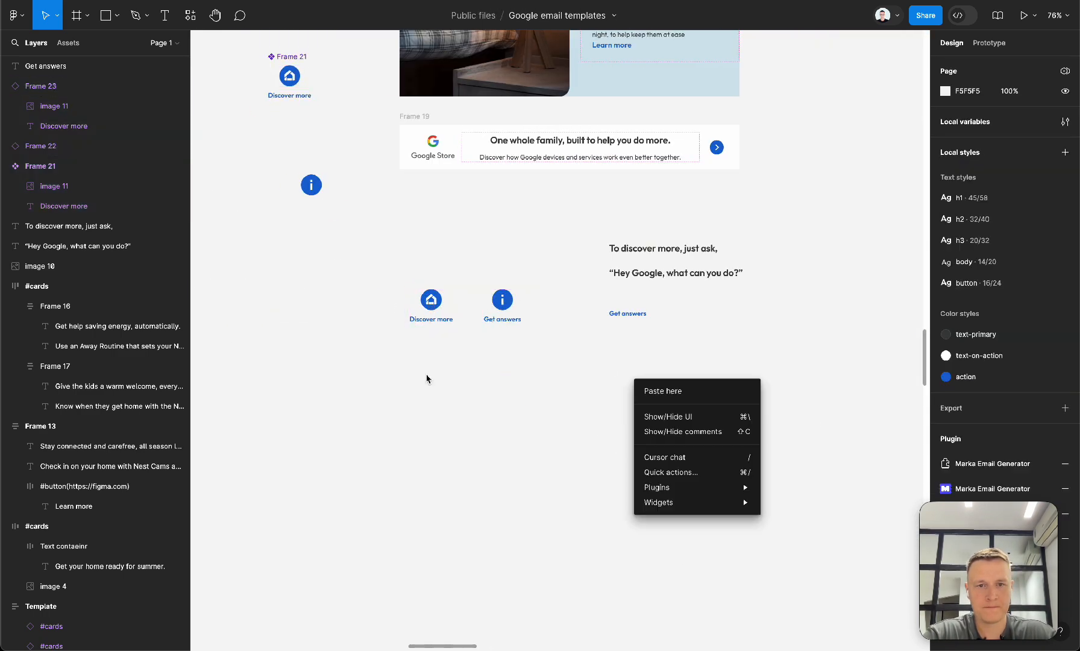
Move the "Hey Google, what can you do?" text above the icon instances, with "To discover more, just ask," over it.
scroll(427, 380, "right", 3)
scroll(428, 380, "right", 8)
scroll(428, 379, "left", 9)
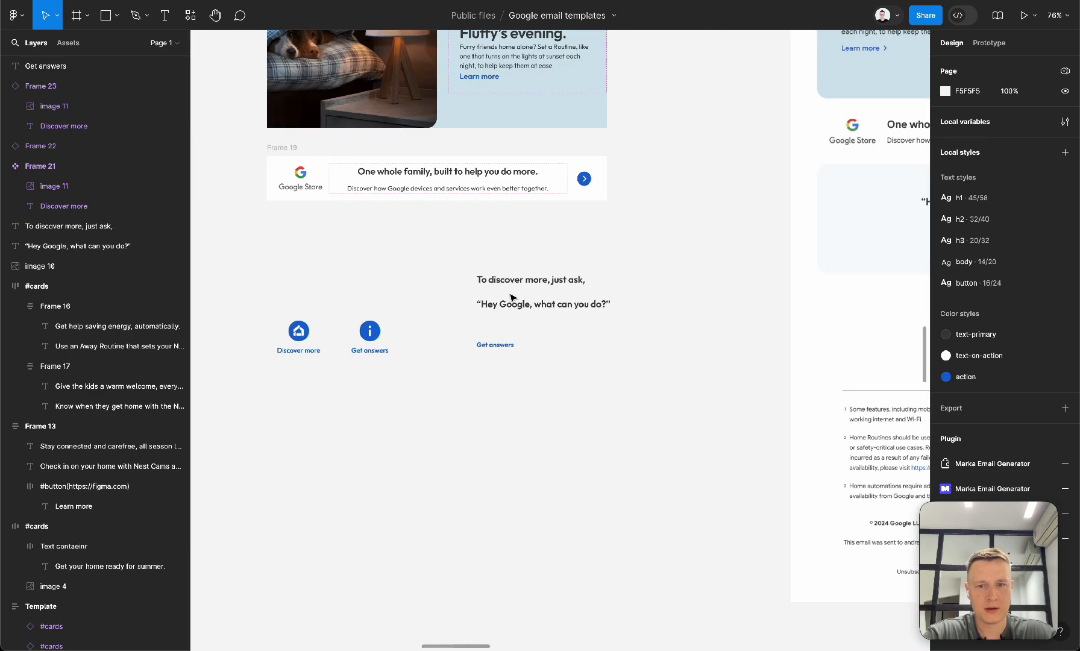
left_click_drag(511, 304, 302, 300)
left_click_drag(519, 281, 318, 279)
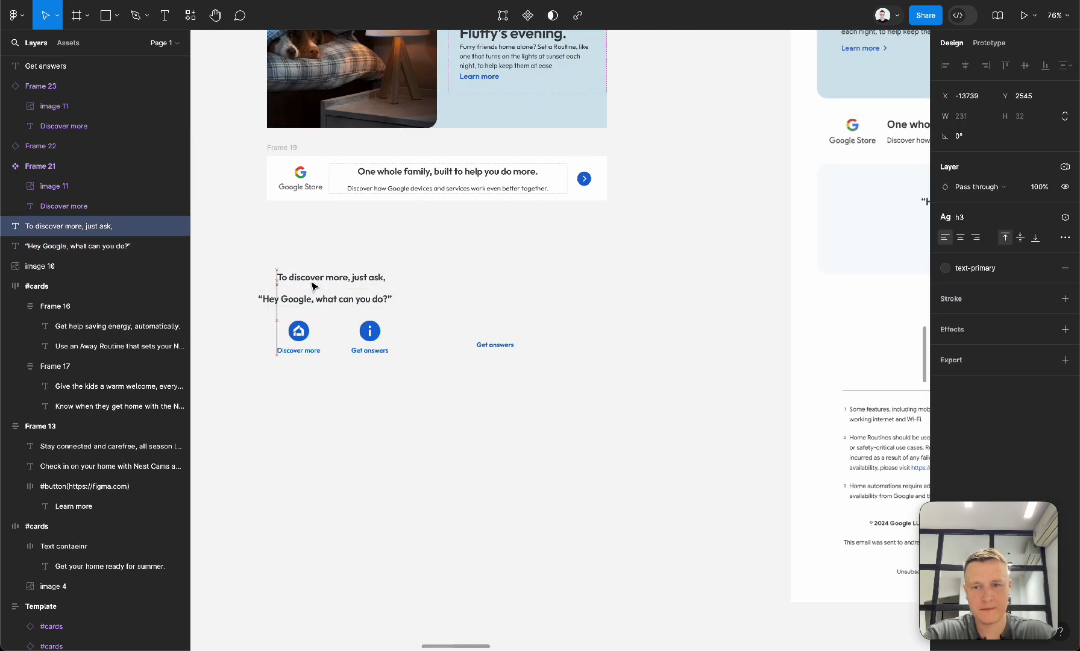
Wrap the two heading texts in a vertical auto layout frame, paste the copied highlight-color stroke properties, and place it over the icons at X -13739, Y 2520.
scroll(504, 307, "right", 6)
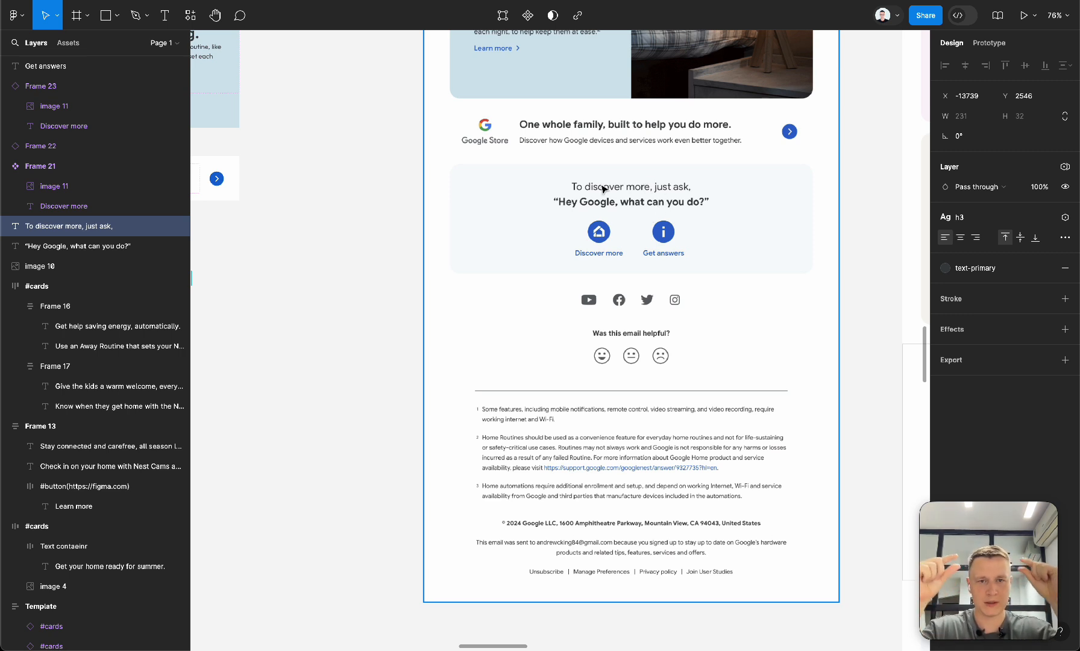
scroll(603, 189, "left", 8)
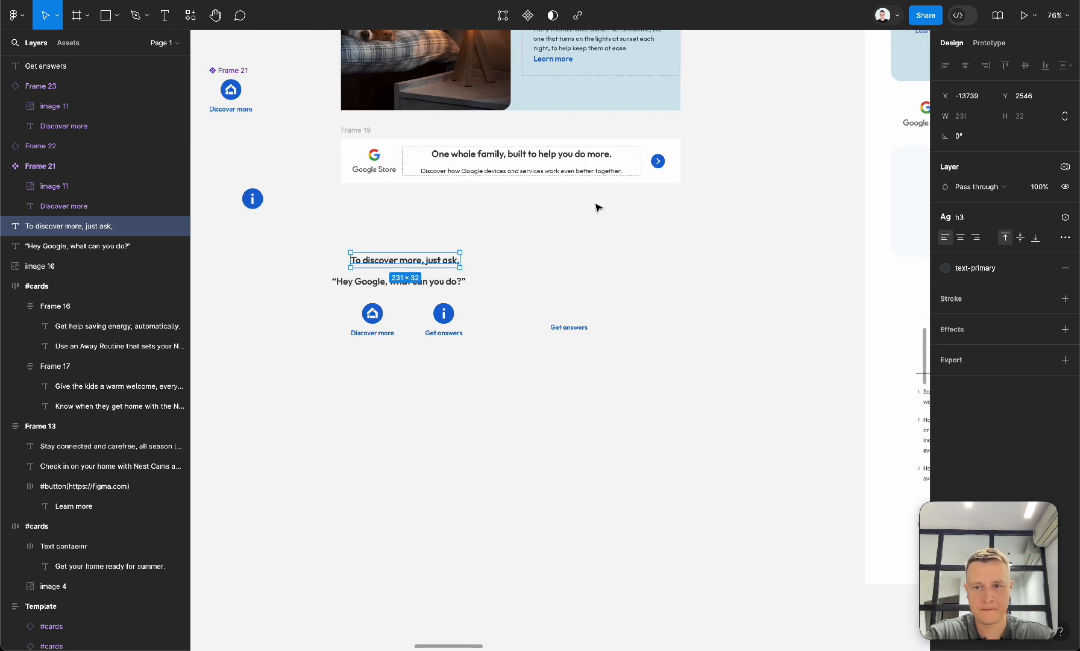
left_click(438, 281, "shift")
key("shift+a")
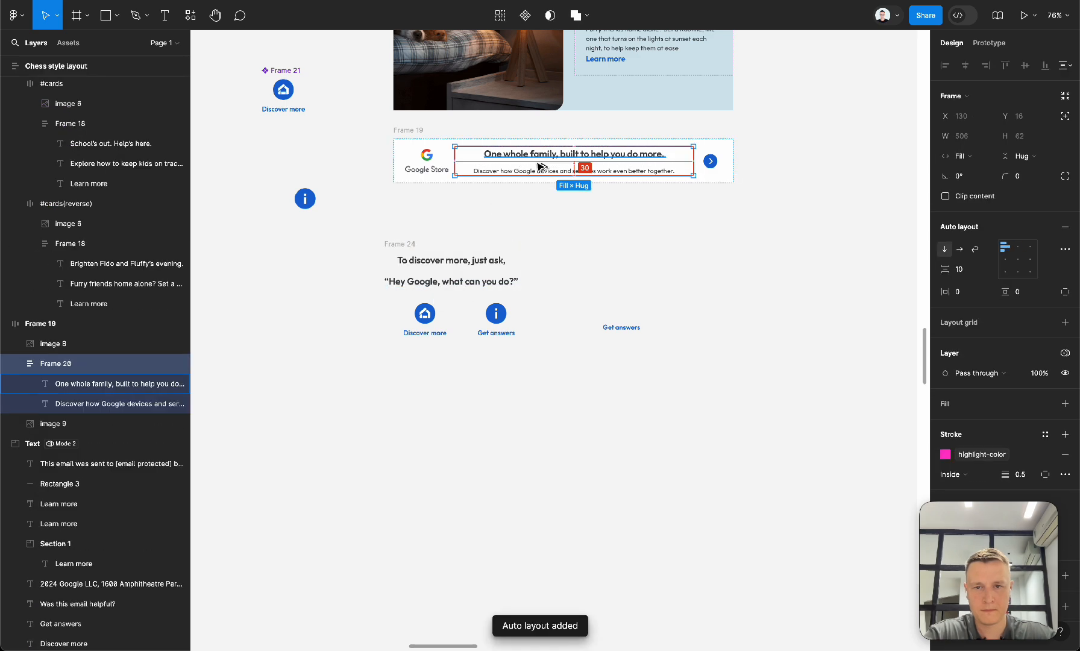
key("super+alt+v")
left_click_drag(479, 271, 496, 259)
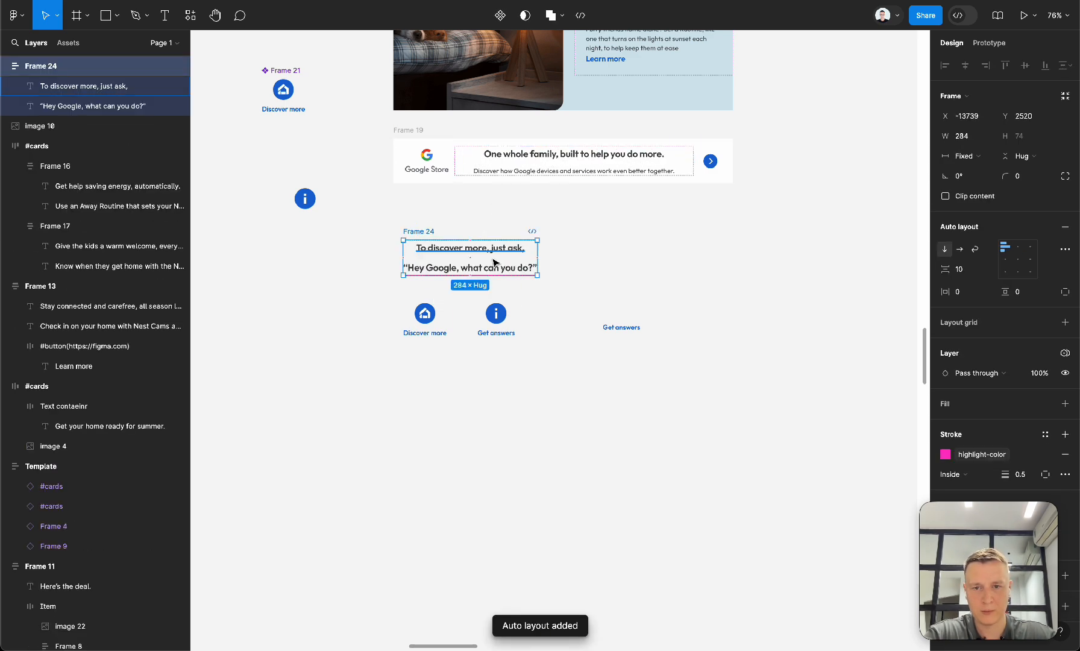
Wrap the two icon instances in a horizontal auto layout frame and apply the heading frame's highlight stroke and item spacing to it.
left_click_drag(370, 393, 579, 291)
scroll(578, 292, "right", 8)
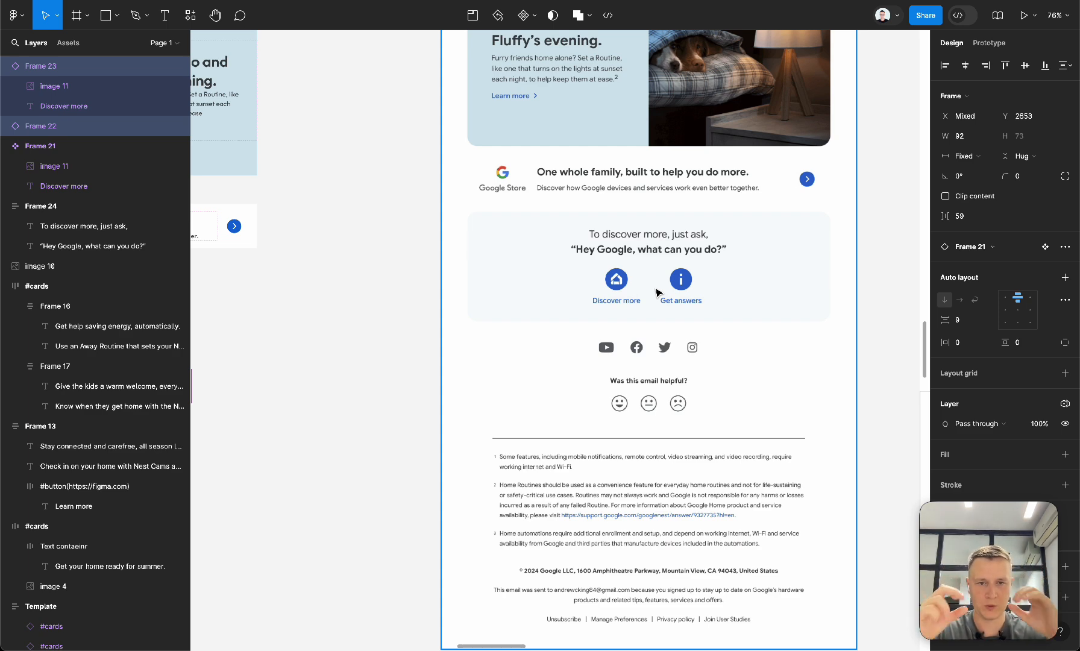
scroll(659, 292, "left", 8)
scroll(667, 285, "up", 5)
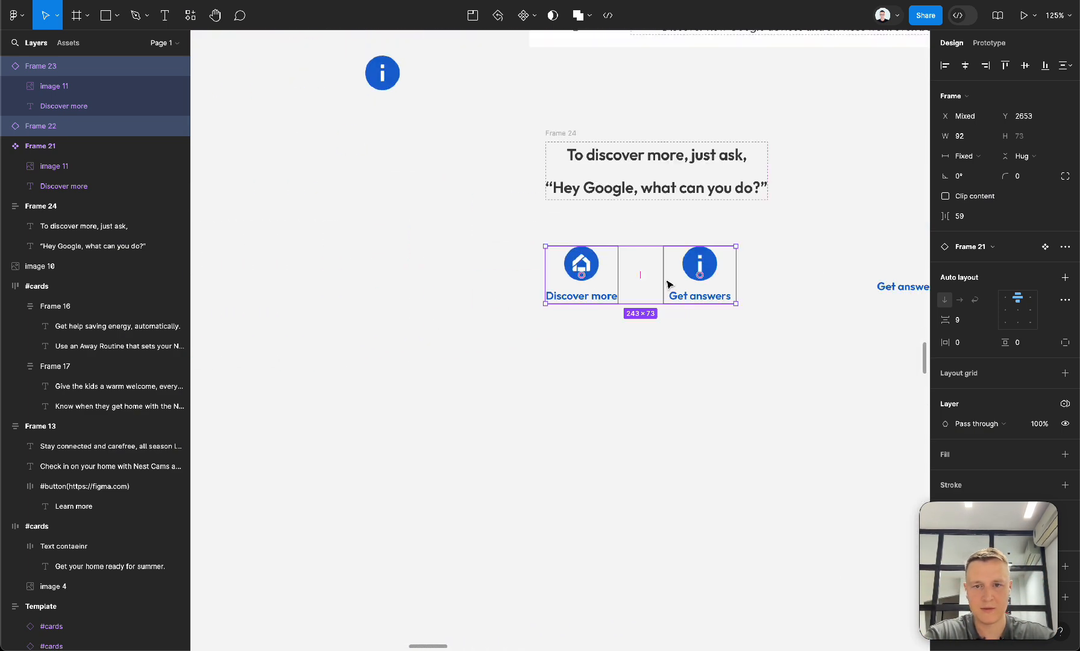
key("shift+a")
left_click(572, 161)
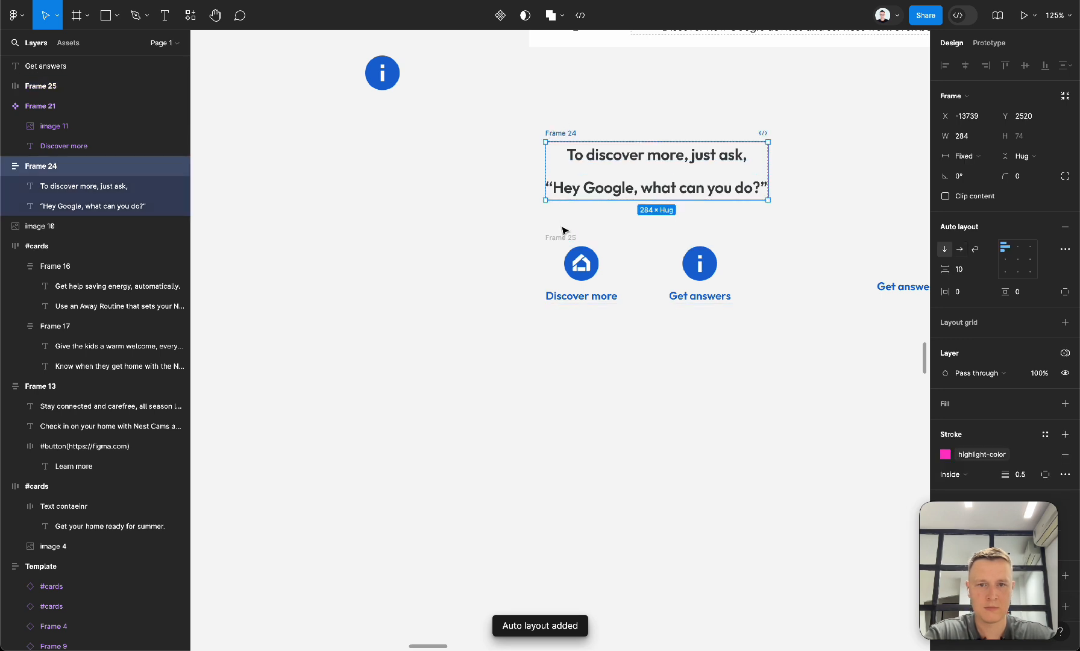
left_click(561, 238)
Delete the loose "Get answers" text and wrap the heading and icon frames together in one vertical auto layout frame.
scroll(561, 238, "right", 6)
left_click_drag(707, 358, 577, 482)
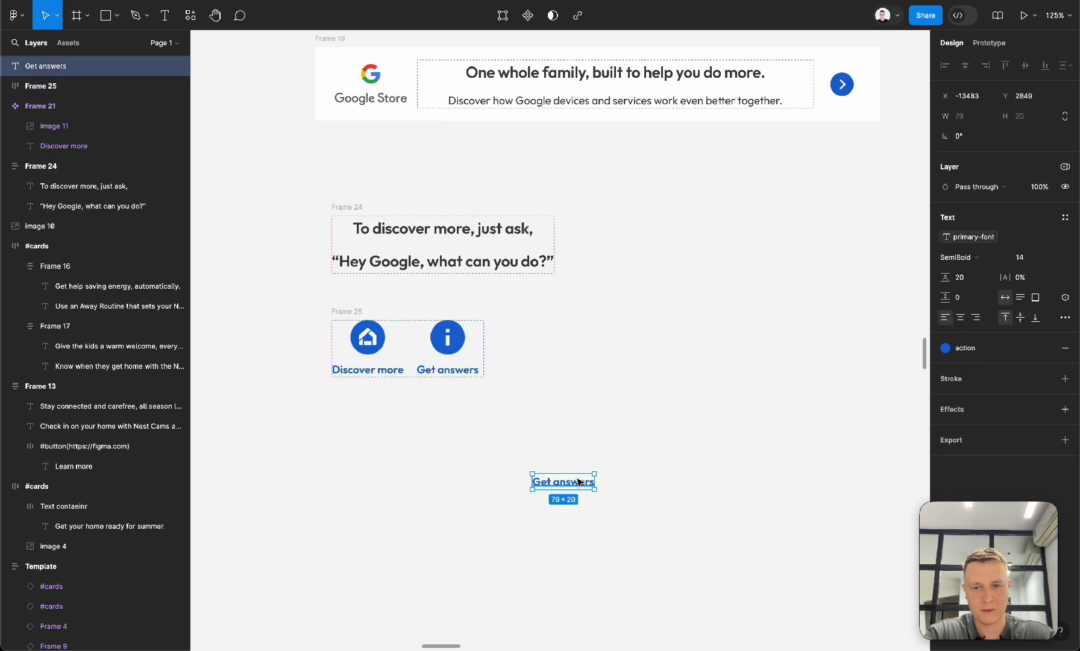
key("Delete")
left_click_drag(288, 446, 726, 140)
key("shift+a")
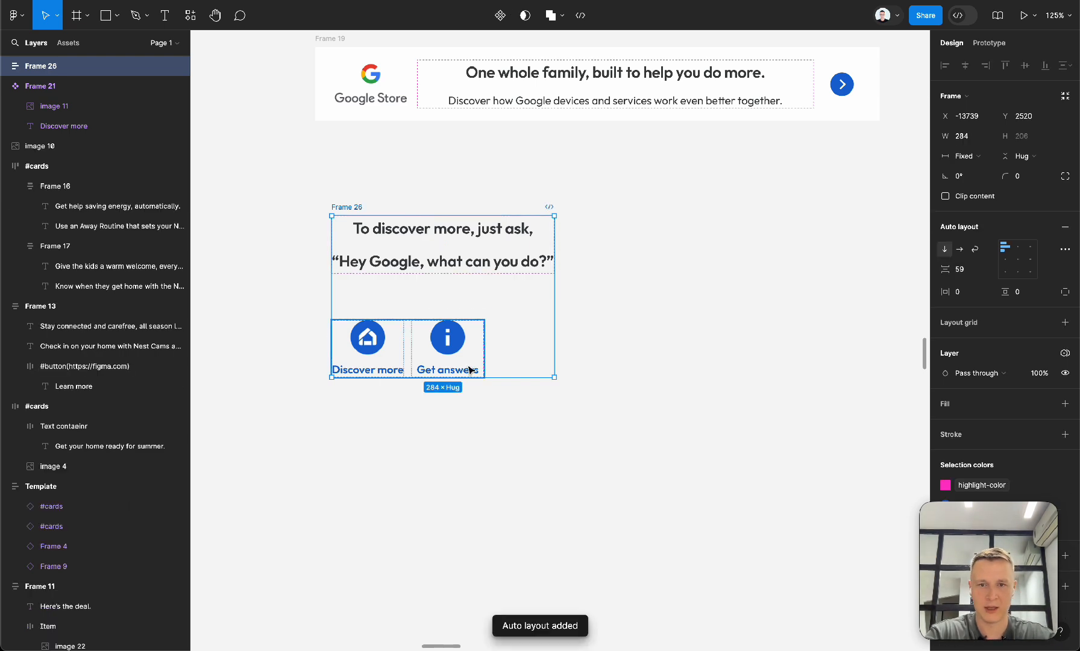
Fill the combined frame with F7FAFB sampled from the reference section, move it under the Google Store block, and widen it to 720.
left_click_drag(556, 326, 784, 326)
scroll(784, 332, "down", 3)
scroll(786, 332, "right", 2)
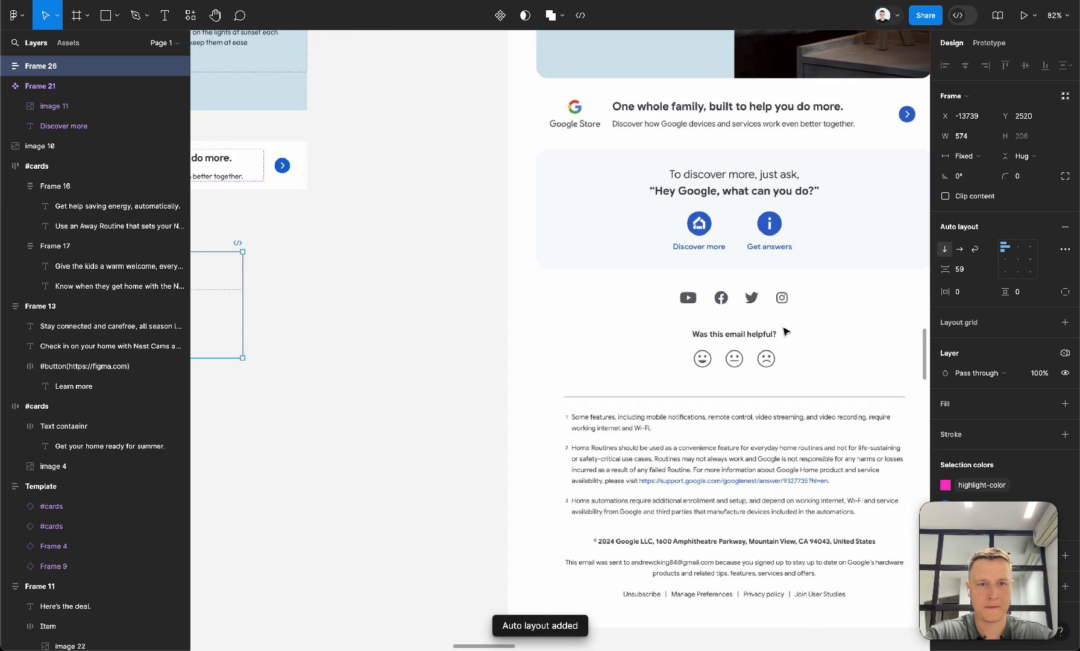
key("i")
left_click(592, 213)
scroll(593, 214, "left", 6)
mouse_move(514, 294)
left_mouse_down()
mouse_move(512, 272)
mouse_move(502, 275)
left_mouse_up()
left_click_drag(584, 270, 660, 273)
scroll(663, 276, "right", 3)
scroll(663, 276, "up", 2)
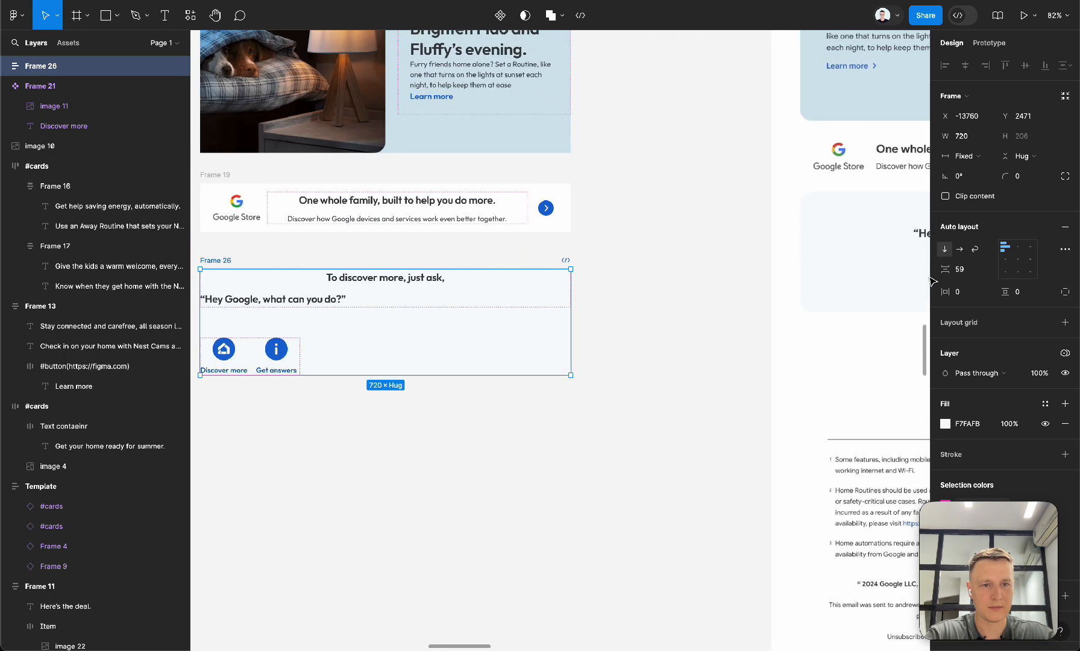
Set the "Hey Google" frame's item spacing to 24, horizontal and vertical padding to 32, and corner radius to 24.
key("Tab")
type("24")
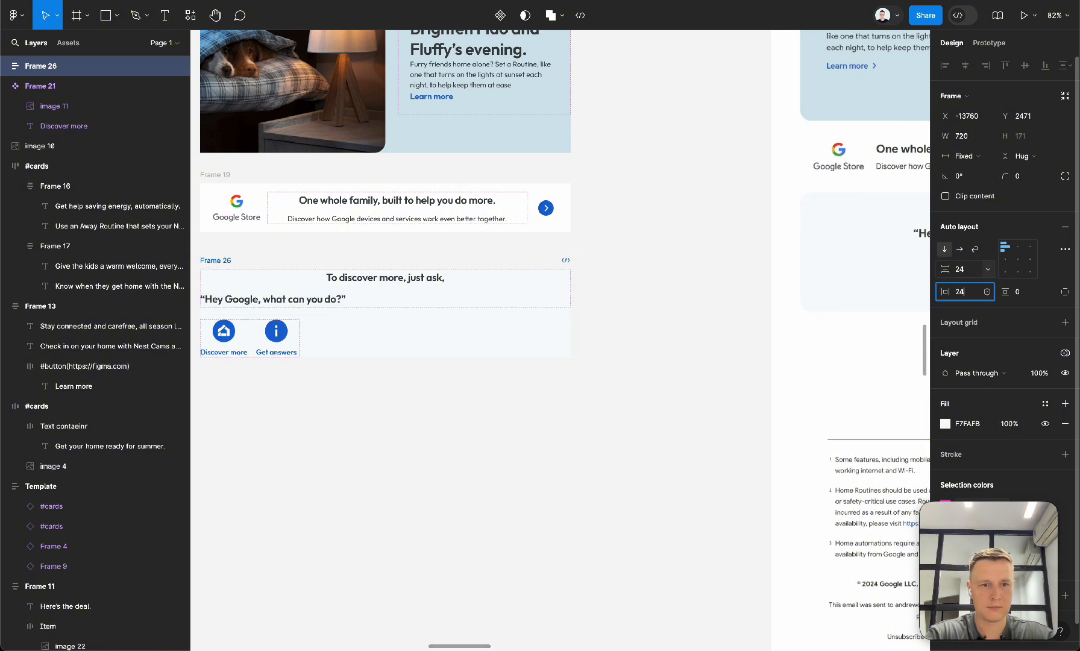
key("Tab")
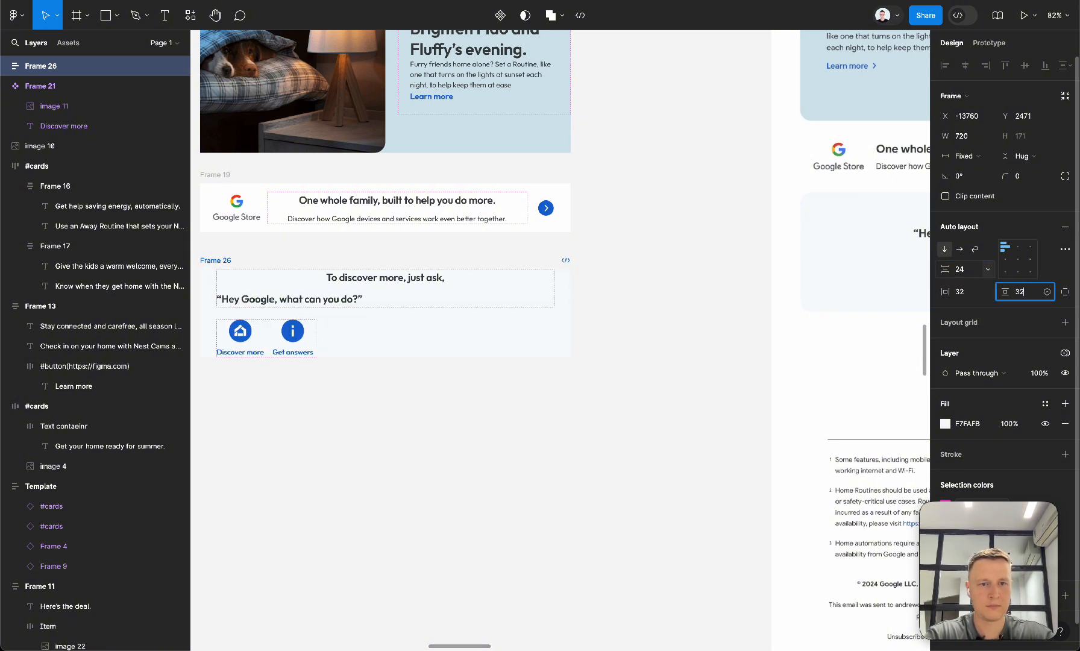
type("32")
key("Tab")
left_click(1037, 181)
type("17")
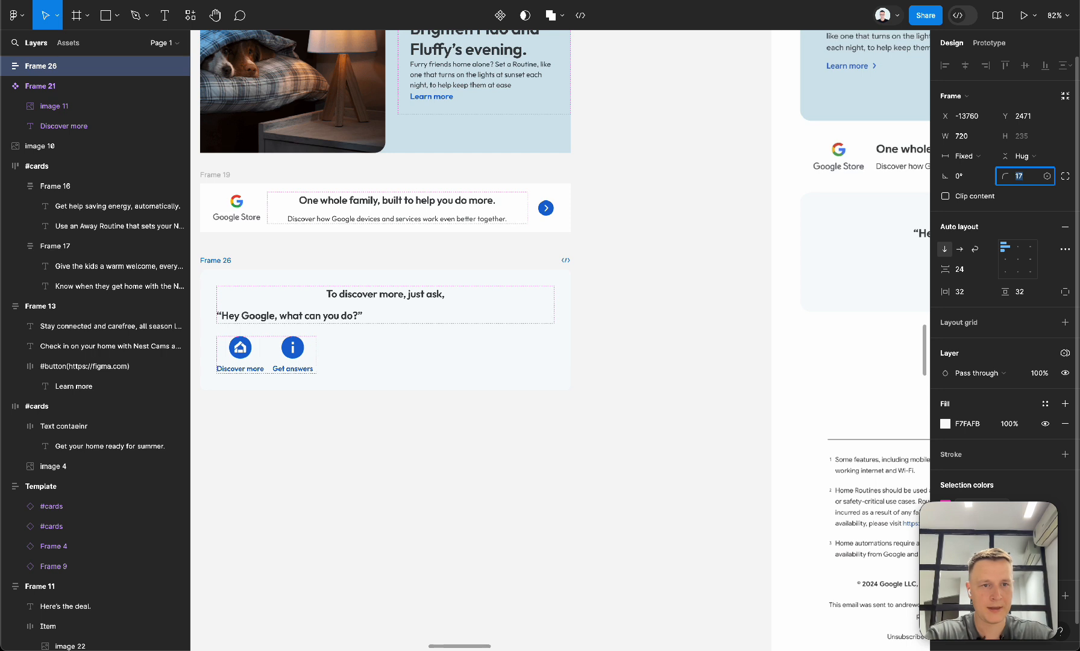
type("24")
key("Tab")
left_click(651, 417)
scroll(651, 416, "left", 3)
scroll(651, 416, "down", 1)
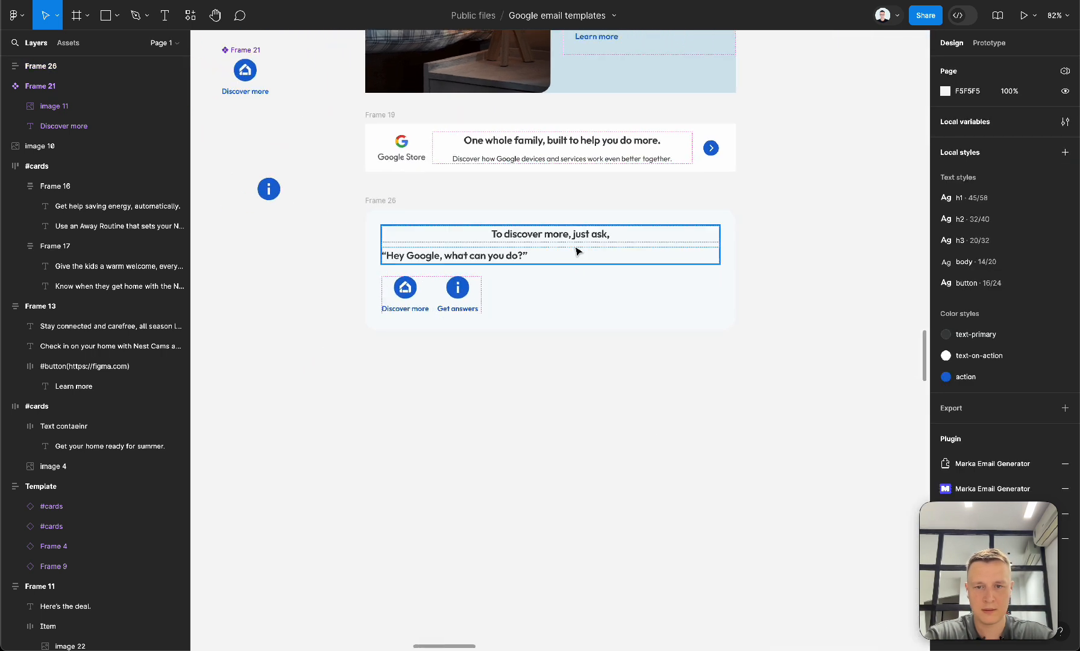
Align the contents of the "Hey Google" frame to the top centre.
left_click(384, 201)
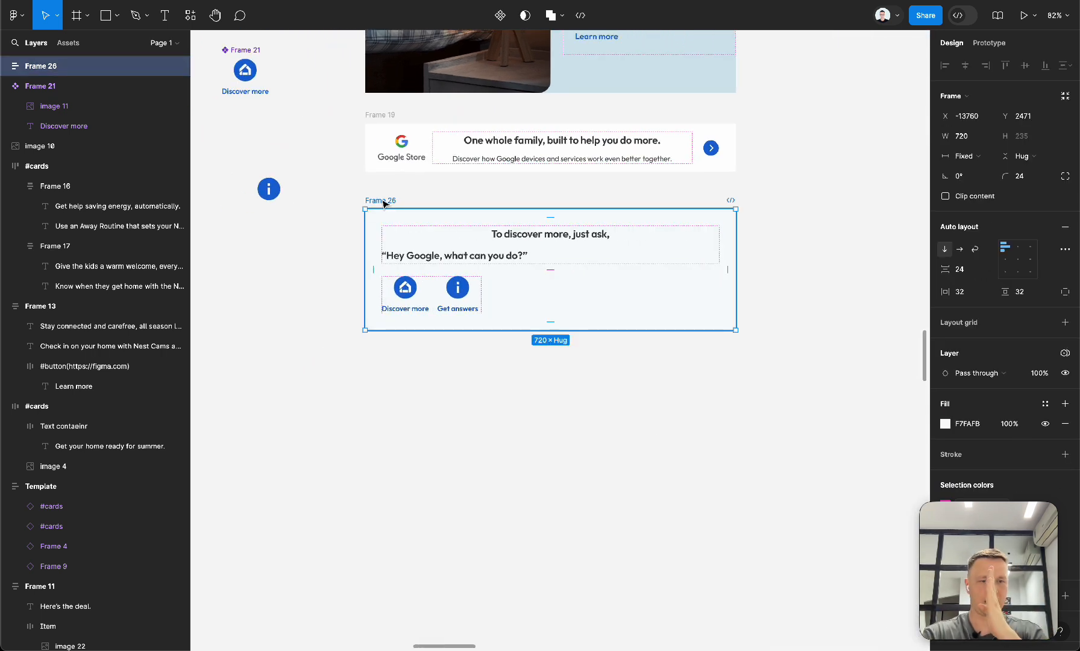
left_click(1017, 249)
left_click(701, 436)
left_click(526, 224)
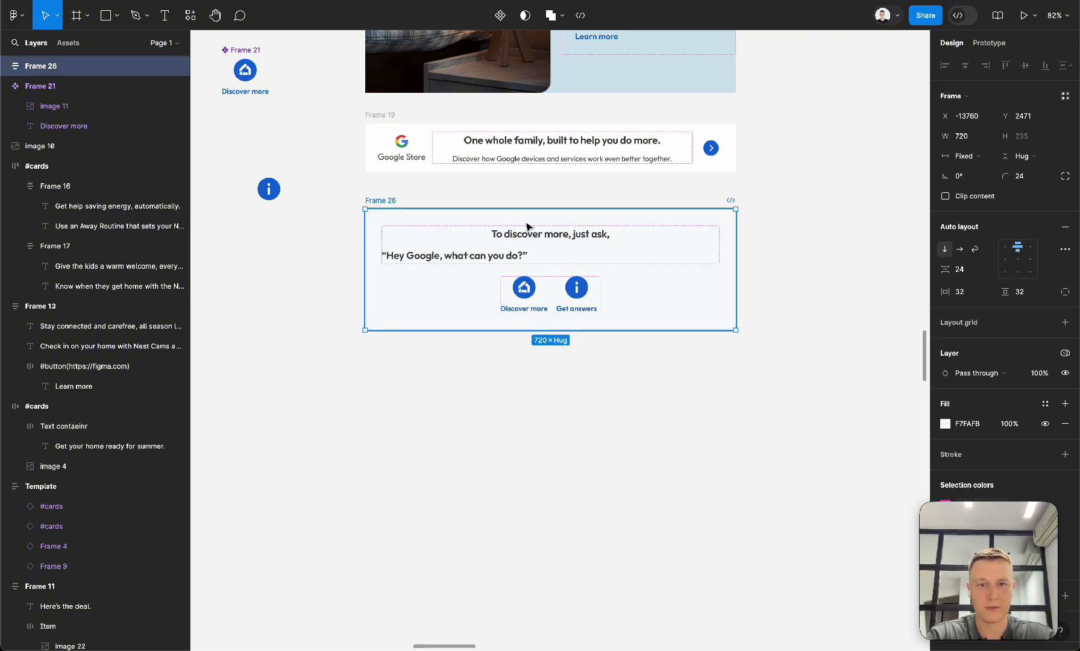
Centre-align the text of both headings and nudge the whole "Hey Google" frame up to Y 2469.
double_click(526, 240)
left_click(470, 256, "shift")
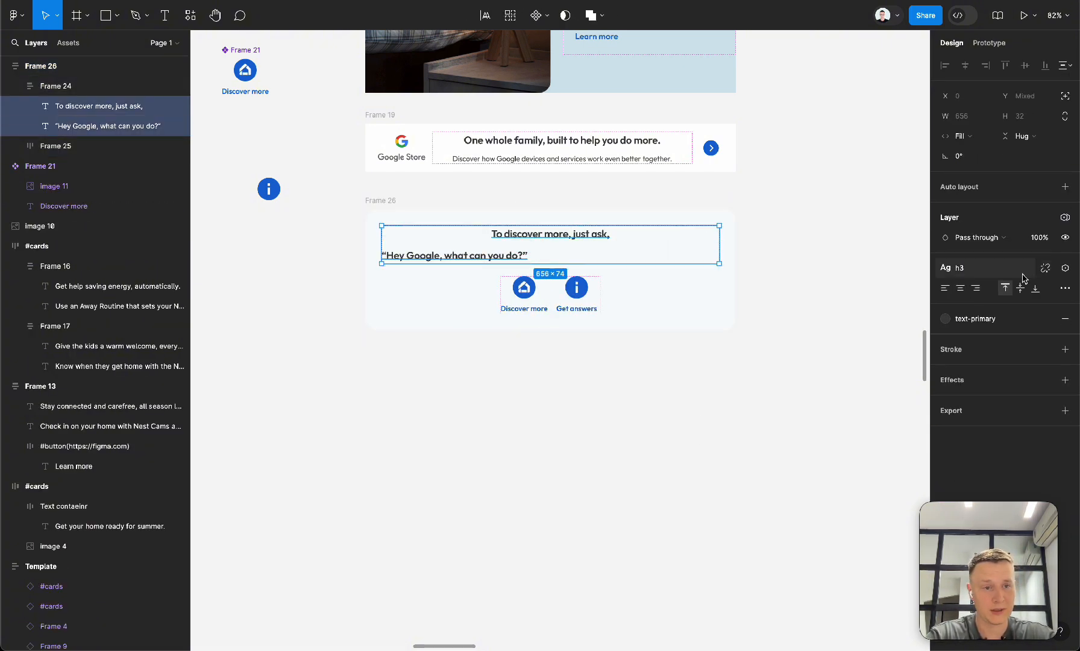
left_click(961, 288)
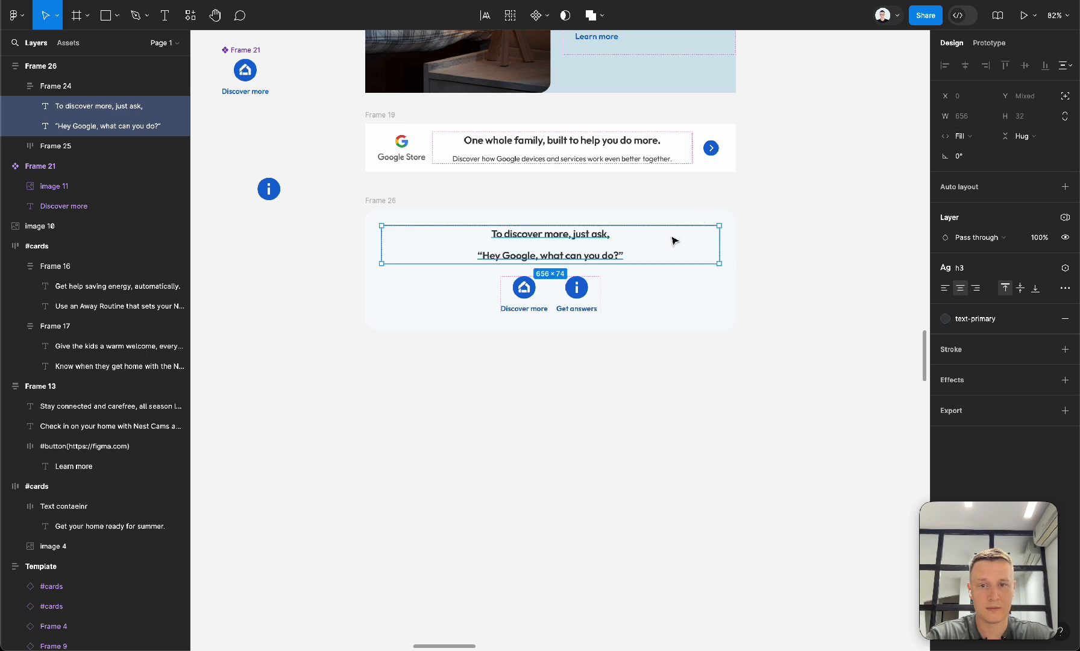
key("shift+Return")
left_click(378, 203)
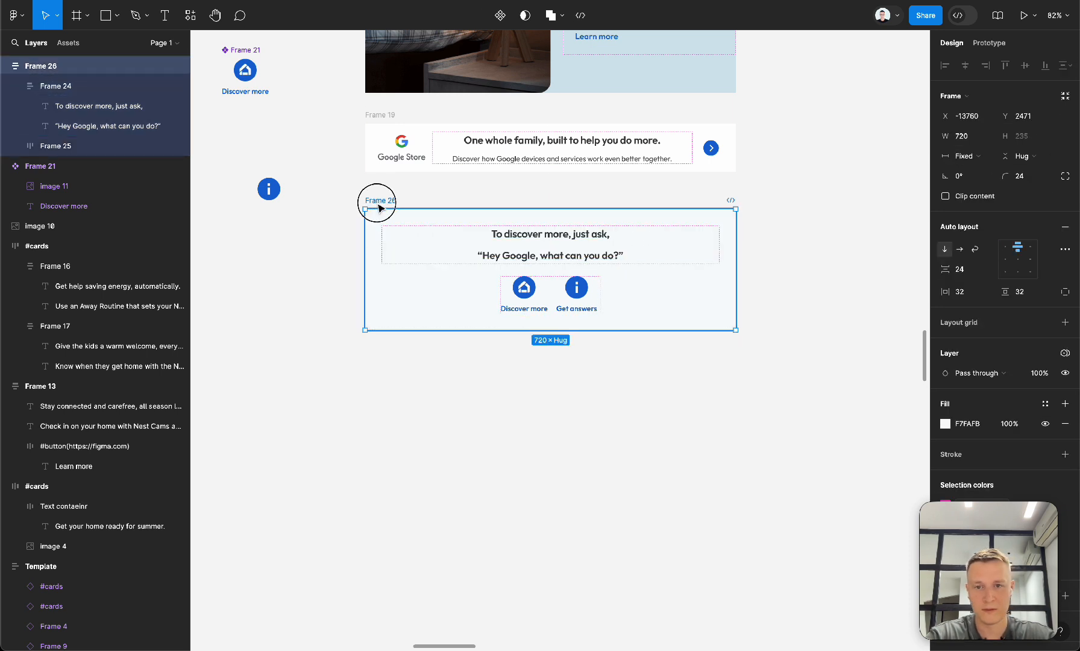
left_click(848, 349)
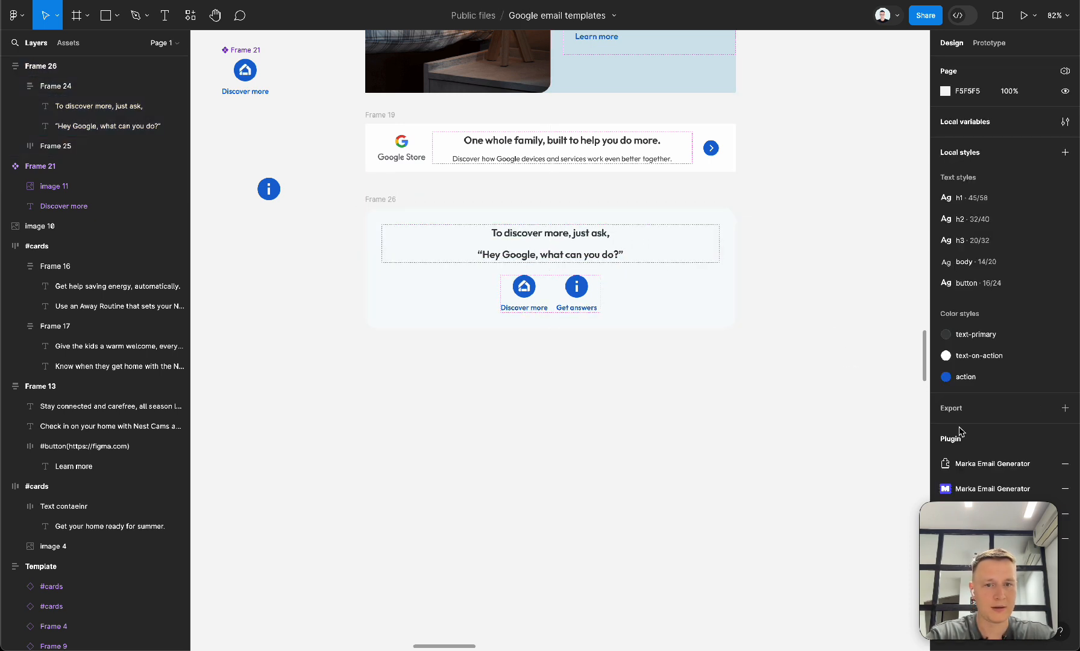
Generate a preview of the "Hey Google" section with the Marka Email Generator plugin, check how it resizes, and close it.
left_click(989, 490)
scroll(779, 405, "left", 4)
left_click(623, 169)
left_click(565, 73)
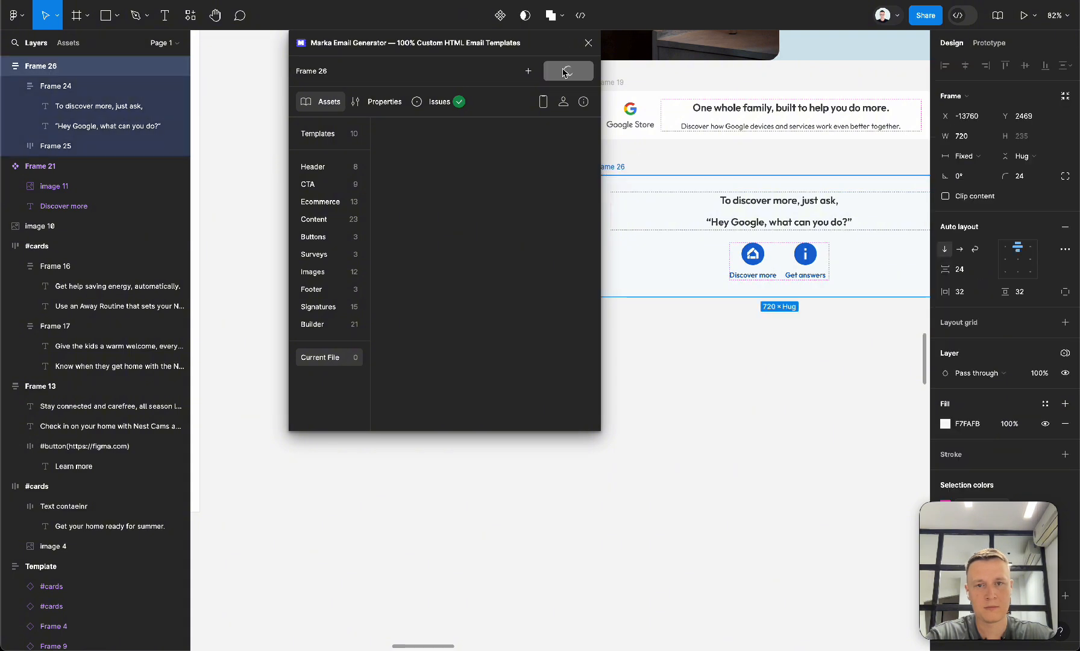
left_click_drag(866, 487, 768, 490)
left_click(760, 43)
Delete the loose info icon beside the sections.
scroll(514, 321, "up", 5)
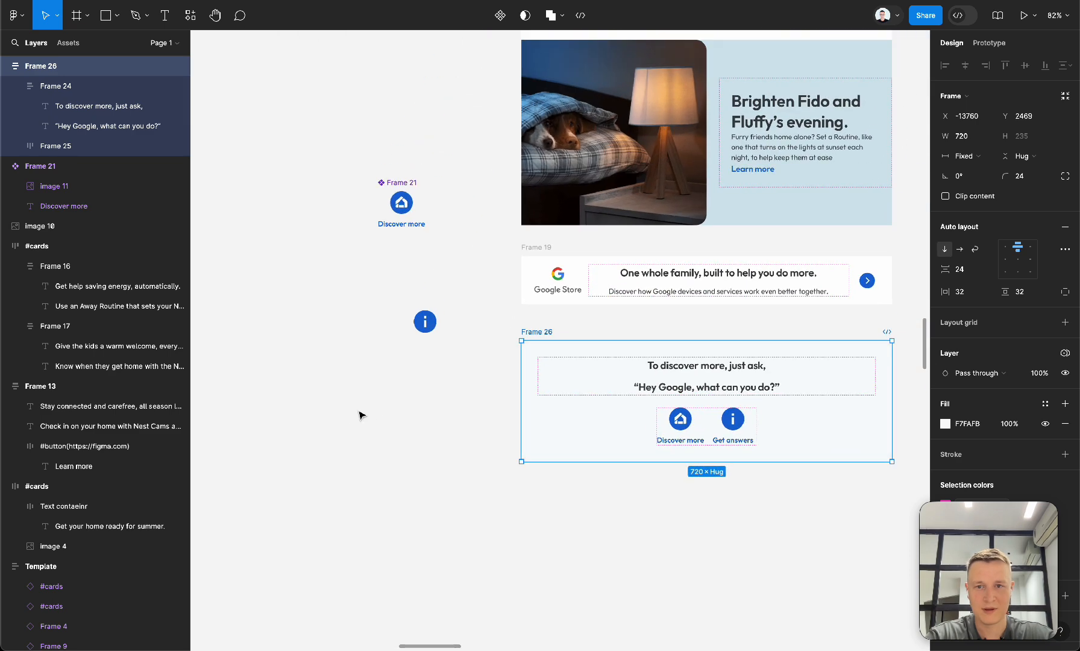
left_click_drag(358, 408, 431, 308)
key("Delete")
left_click(533, 333)
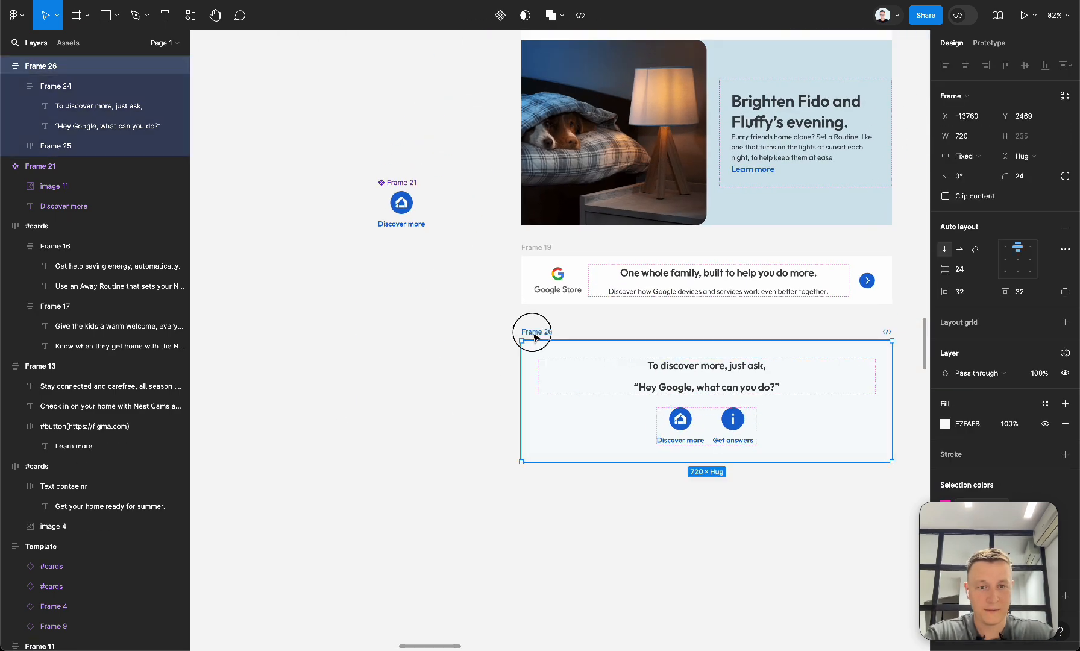
left_click(495, 448)
Copy the YouTube, Facebook, X and Instagram icons from the Assets frame and paste them centred below the "Hey Google" section.
scroll(495, 448, "right", 11)
scroll(492, 447, "down", 3)
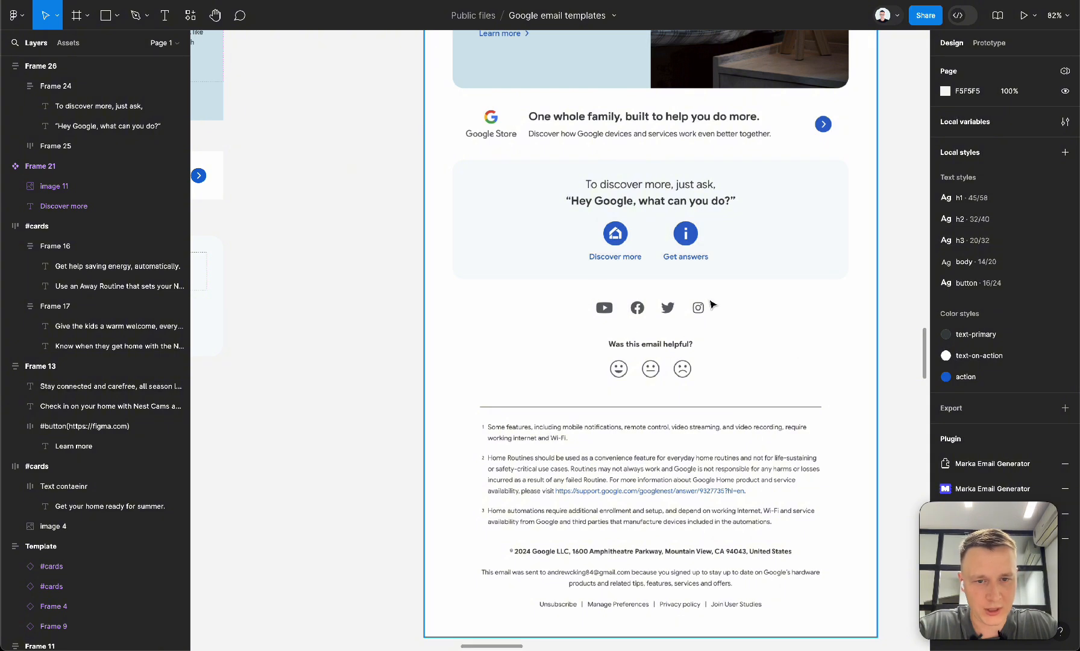
scroll(711, 305, "left", 20)
scroll(711, 305, "down", 5)
scroll(711, 305, "up", 3)
scroll(711, 305, "left", 3)
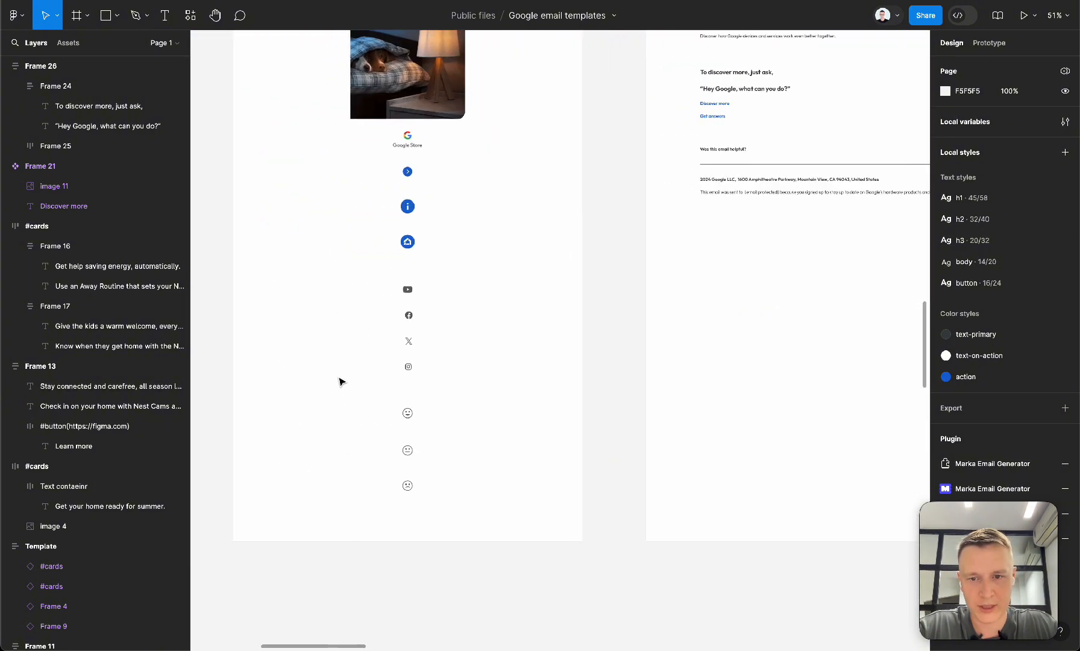
left_click_drag(339, 381, 482, 291)
scroll(484, 290, "right", 10)
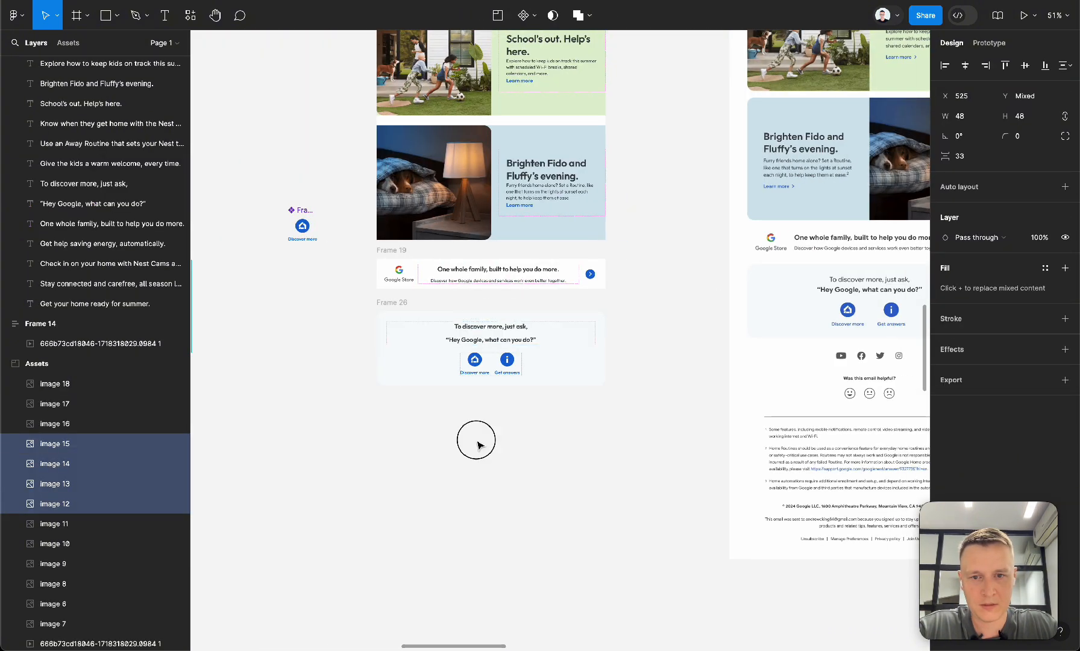
scroll(476, 443, "up", 5)
key("ctrl+v")
left_click_drag(560, 353, 514, 499)
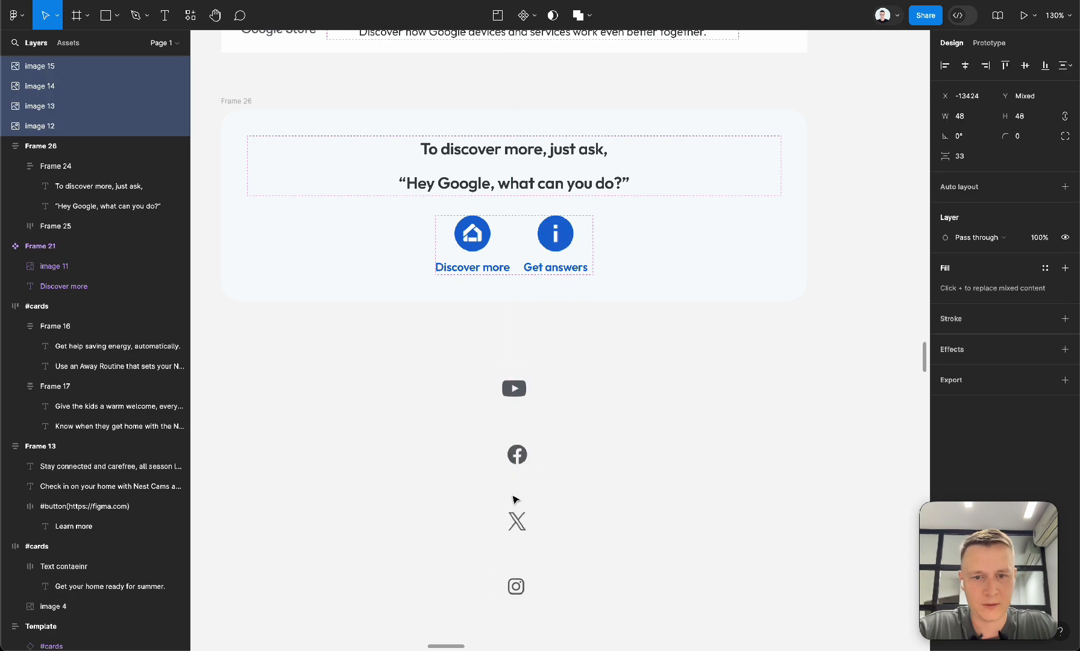
Wrap the four social icons in an auto layout frame and switch its direction to horizontal.
key("shift+a")
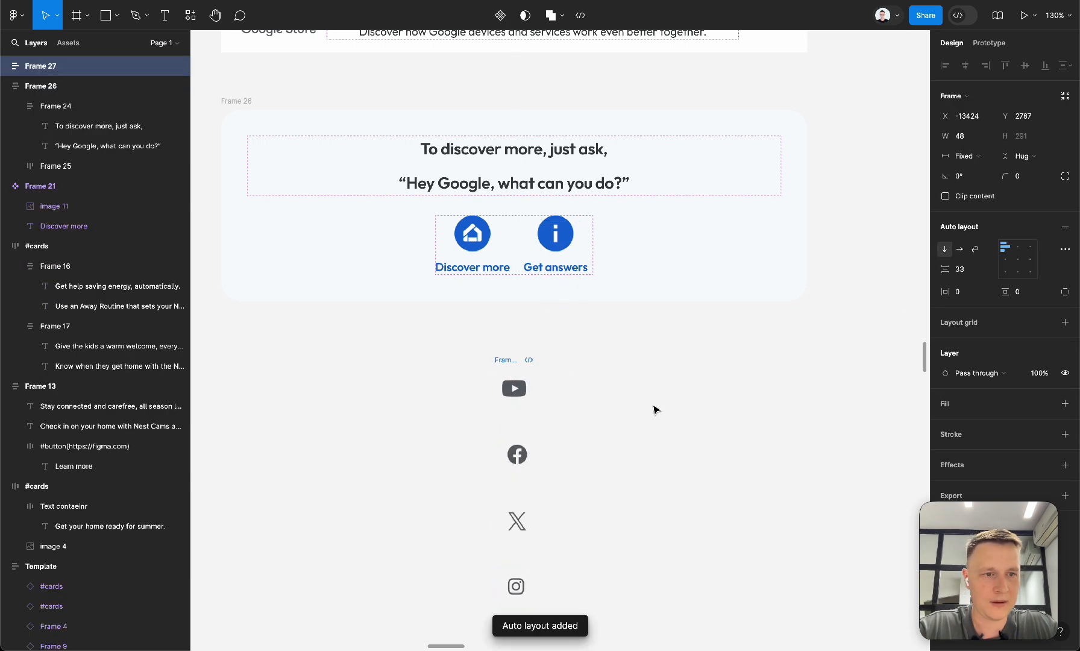
left_click(962, 251)
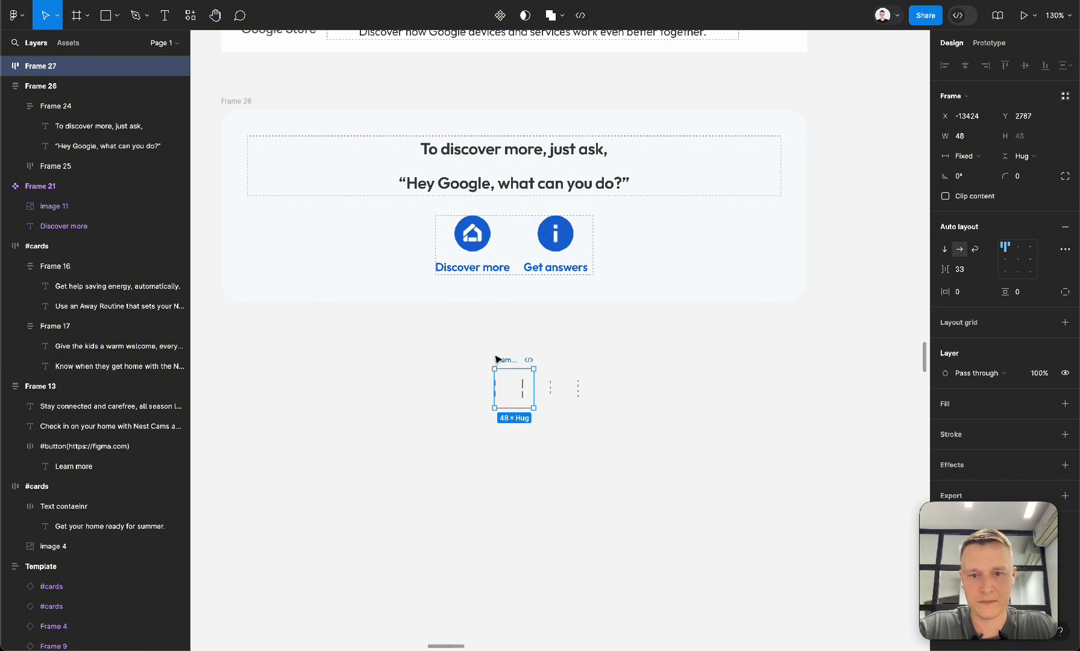
scroll(506, 432, "up", 5)
scroll(506, 432, "down", 4)
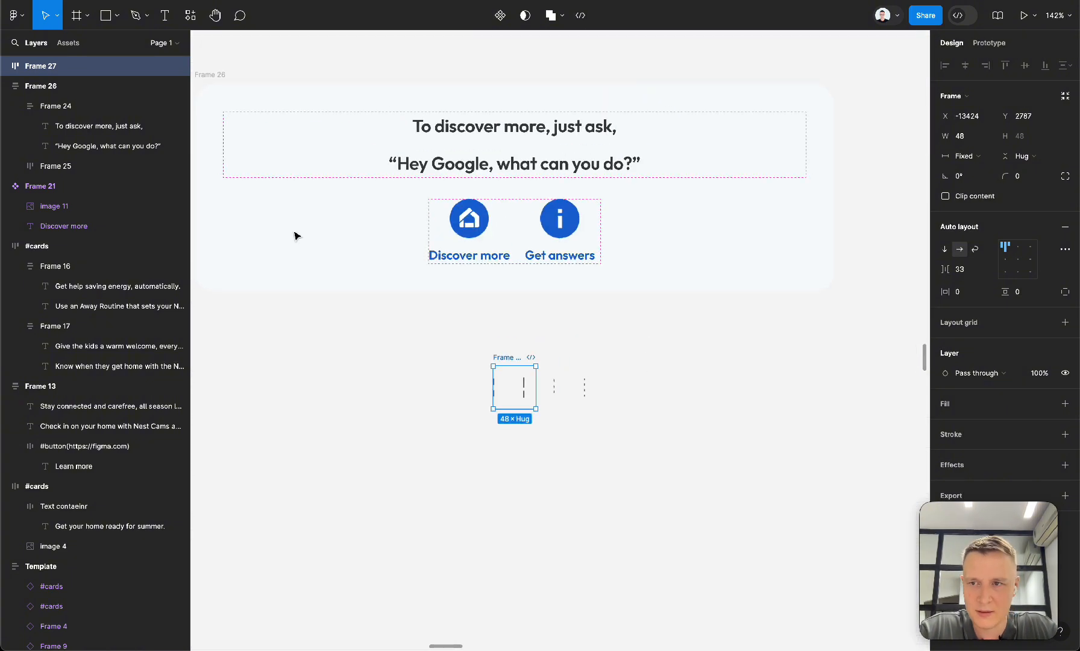
Select the four social icon images inside their frame and give them a fixed width of 48.
left_click(5, 66)
left_click(55, 86)
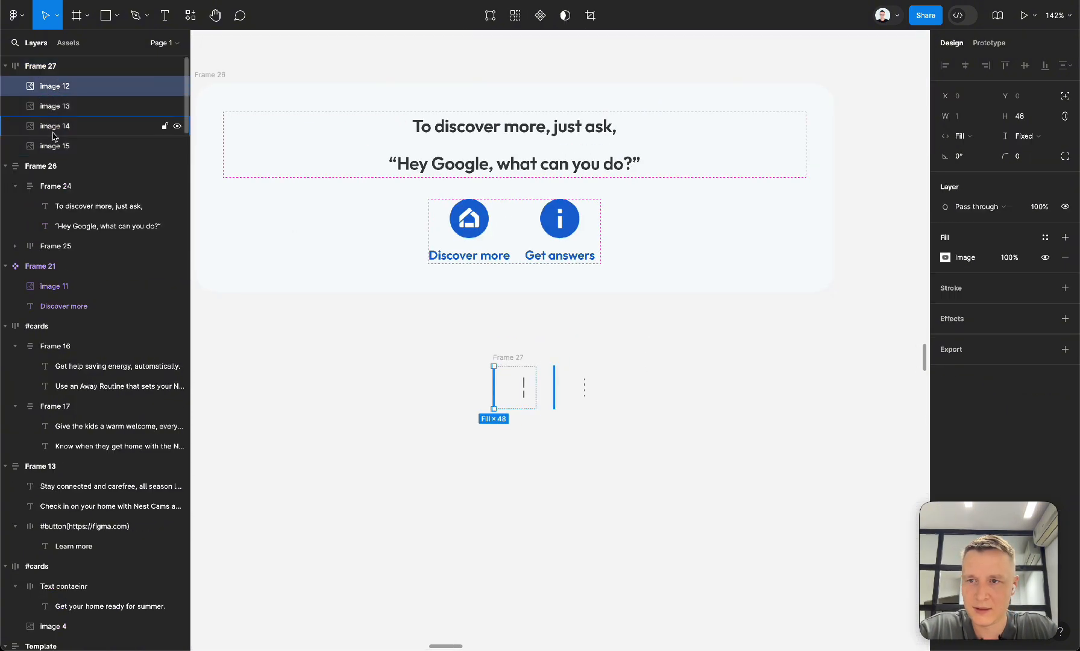
left_click(54, 145, "shift")
left_click(961, 138)
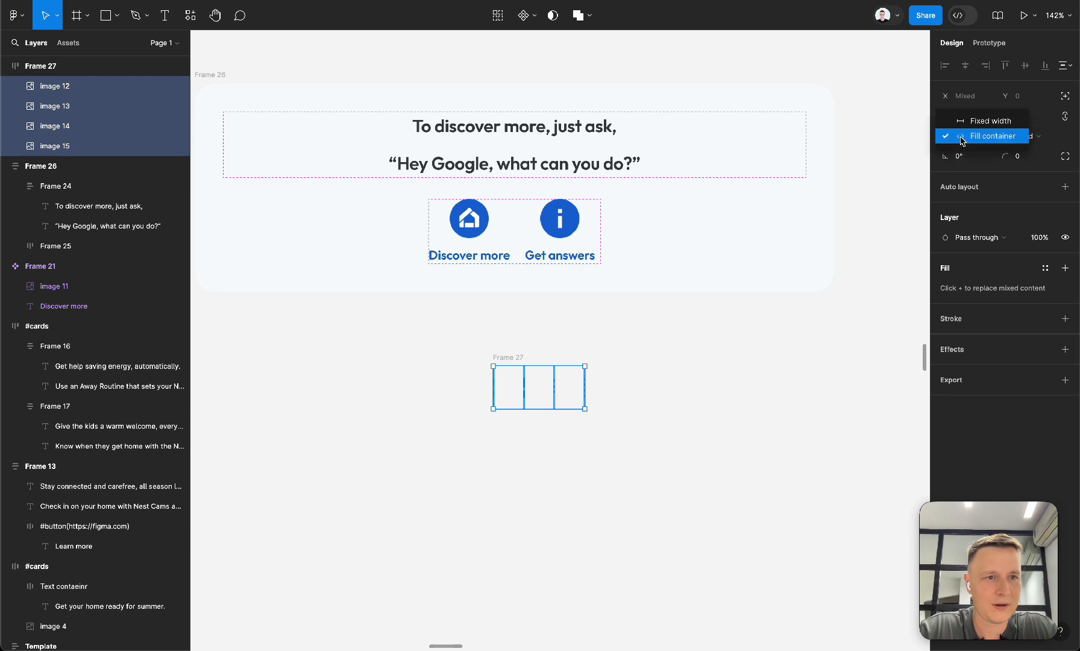
left_click(964, 117)
left_click(965, 123)
type("4")
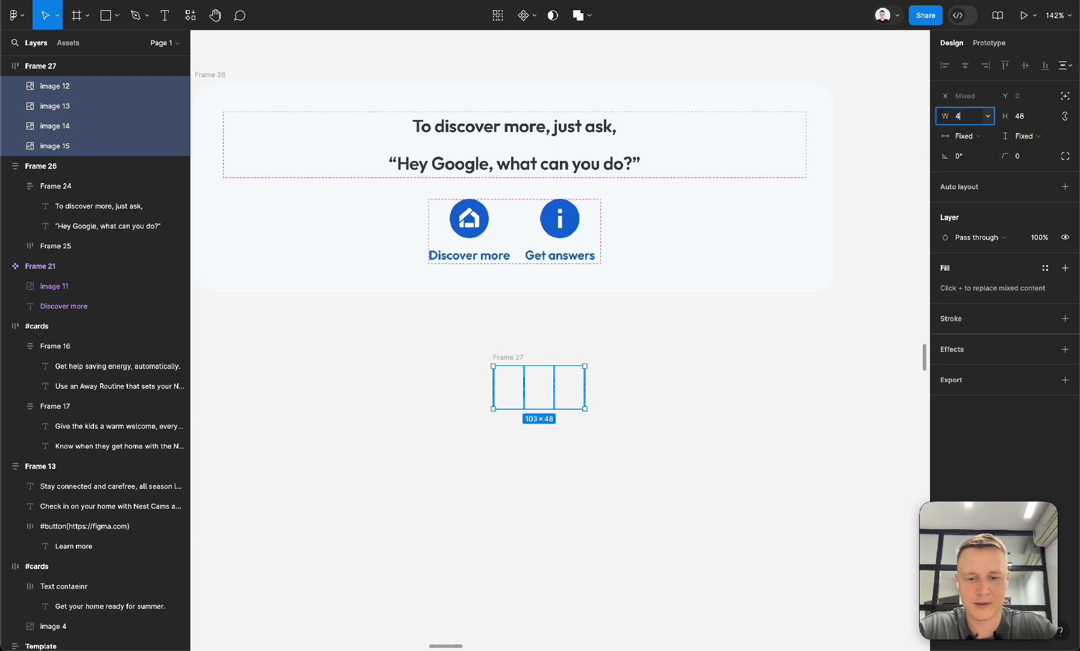
type("8")
key("Tab")
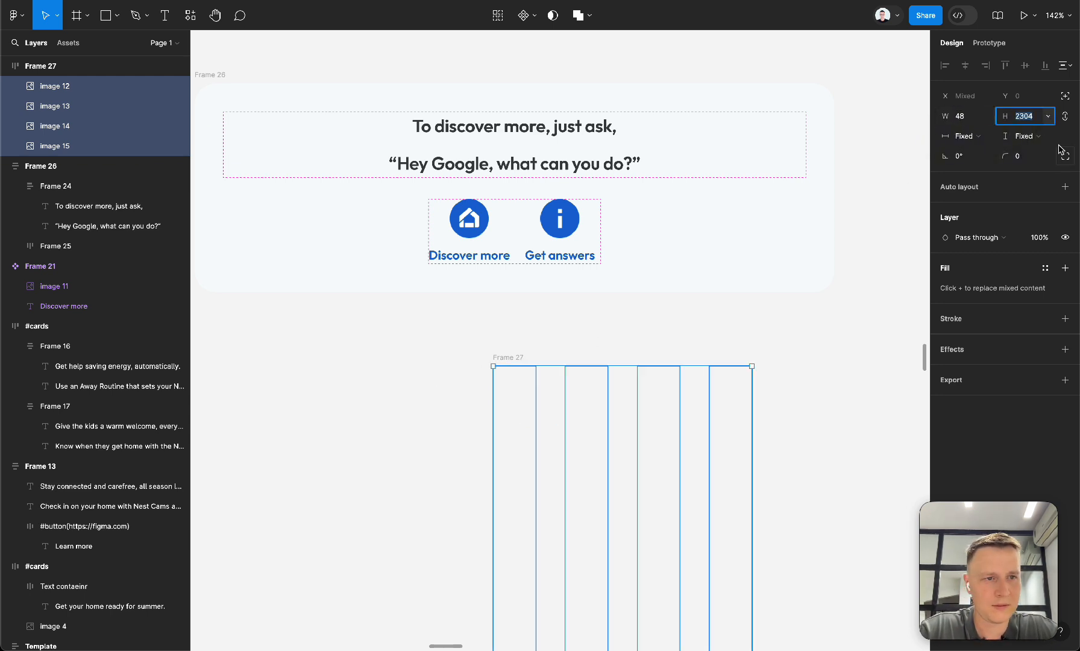
Unlock the social icons' proportions and set their height to 48.
left_click(1065, 122)
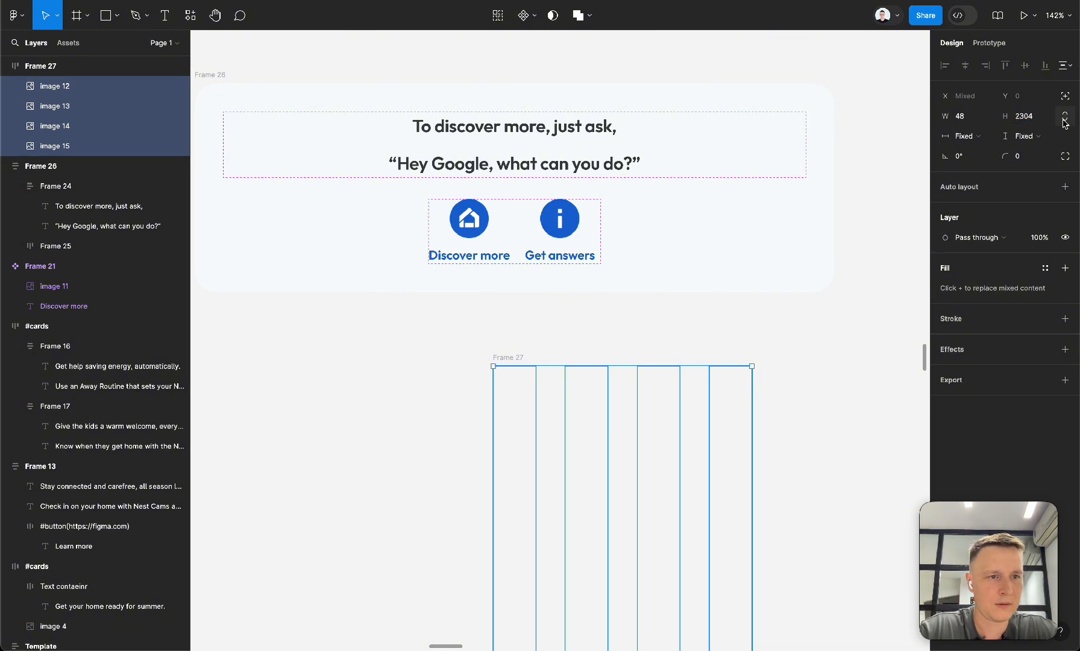
left_click(1024, 117)
type("24")
key("Return")
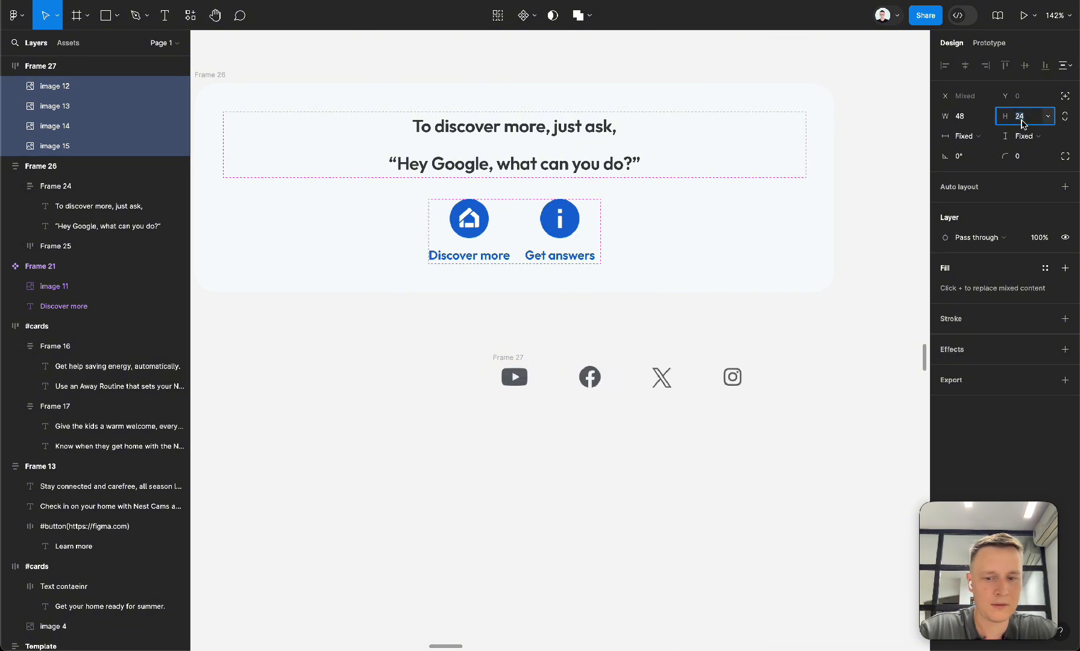
type("48")
key("Tab")
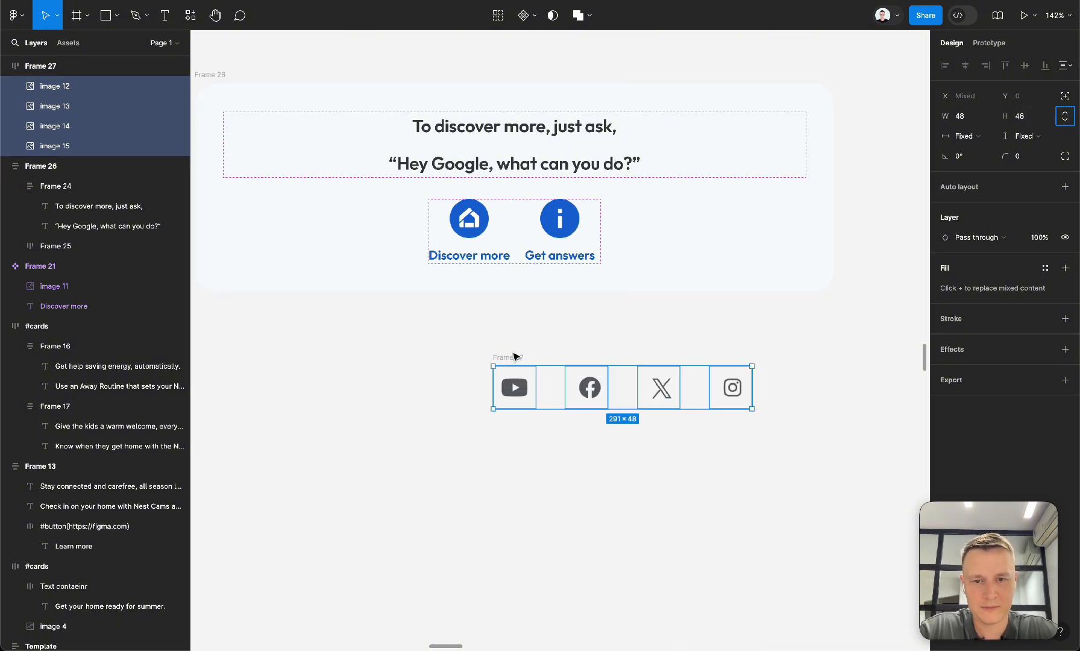
Set the social icons frame's width to hug contents and centre the frame below the "Hey Google" section.
left_click_drag(513, 351, 401, 369)
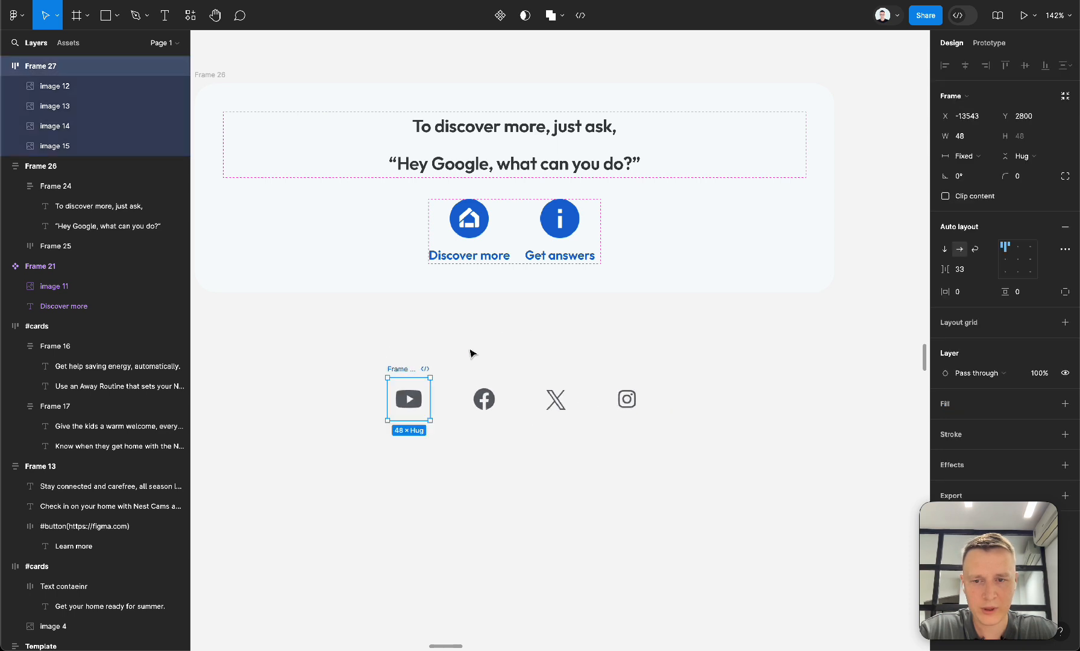
left_click(965, 156)
left_click(976, 169)
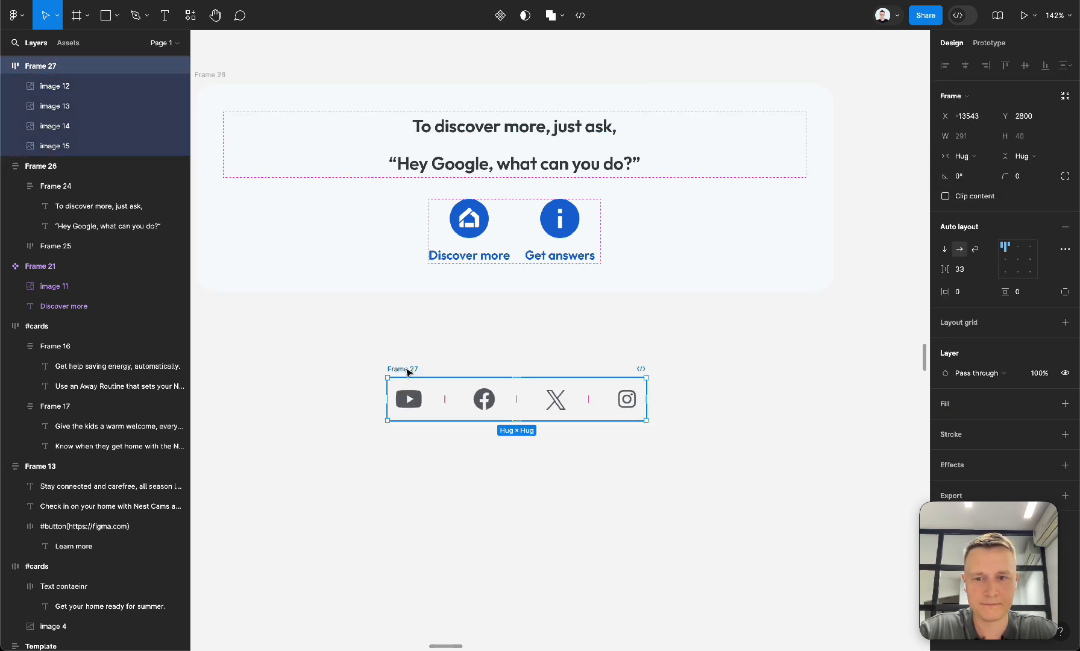
left_click_drag(408, 369, 433, 369)
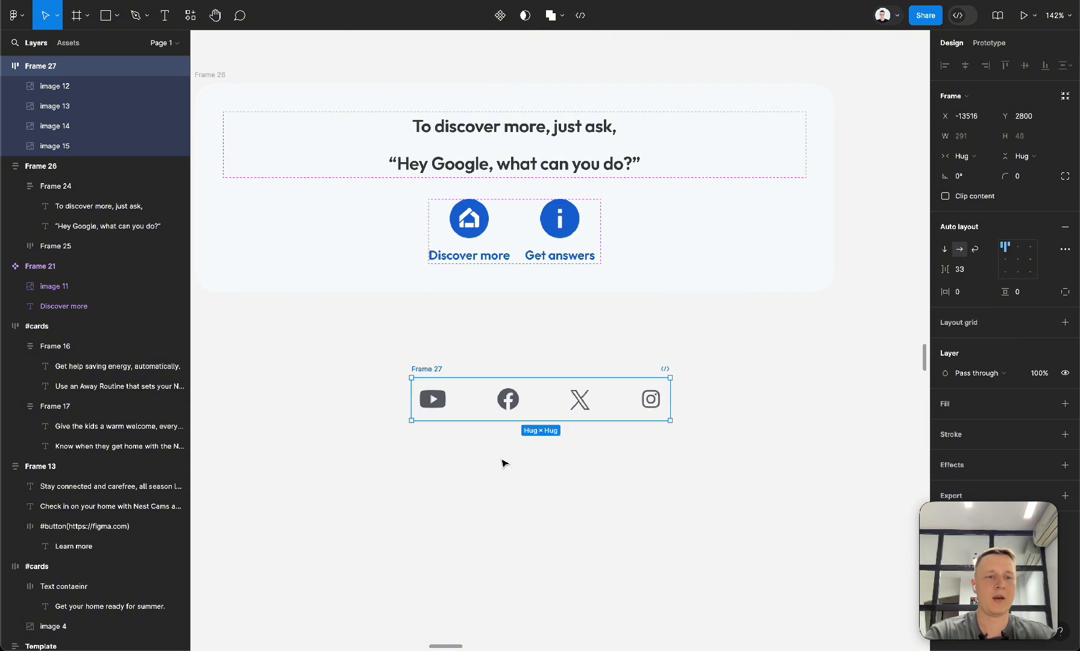
left_click(784, 481)
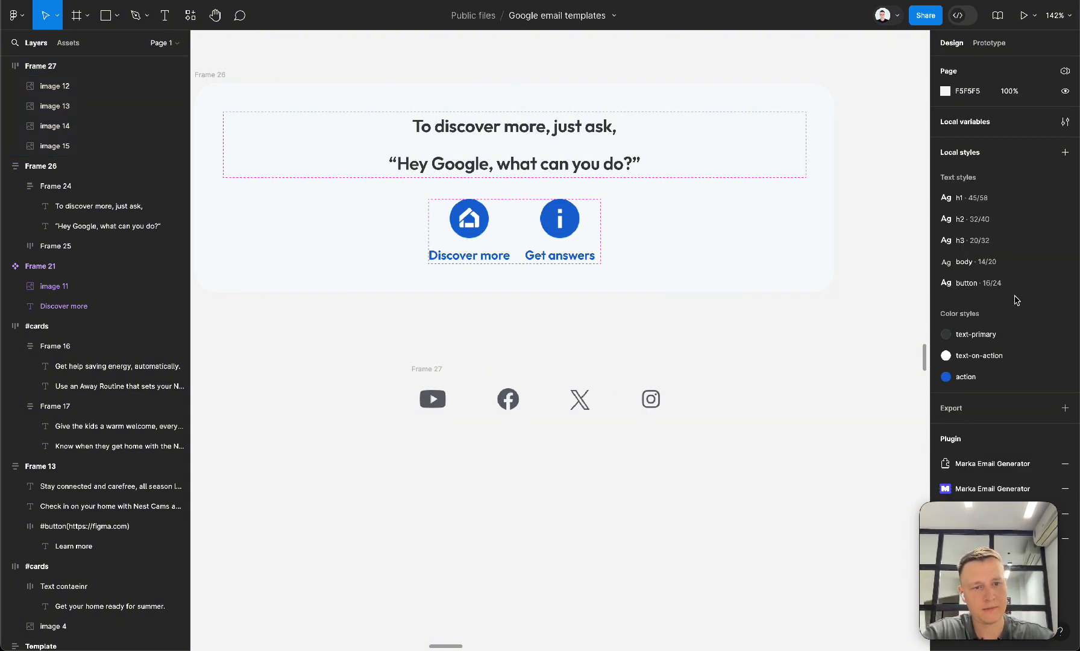
left_click(985, 489)
scroll(808, 388, "left", 5)
scroll(807, 388, "down", 1)
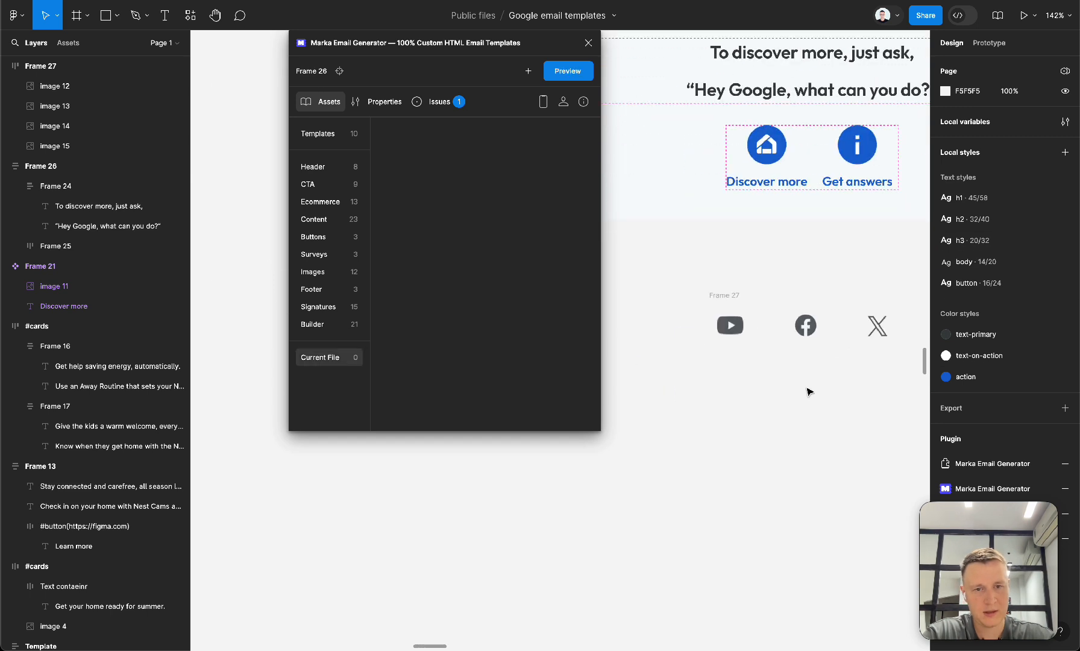
left_click(752, 324)
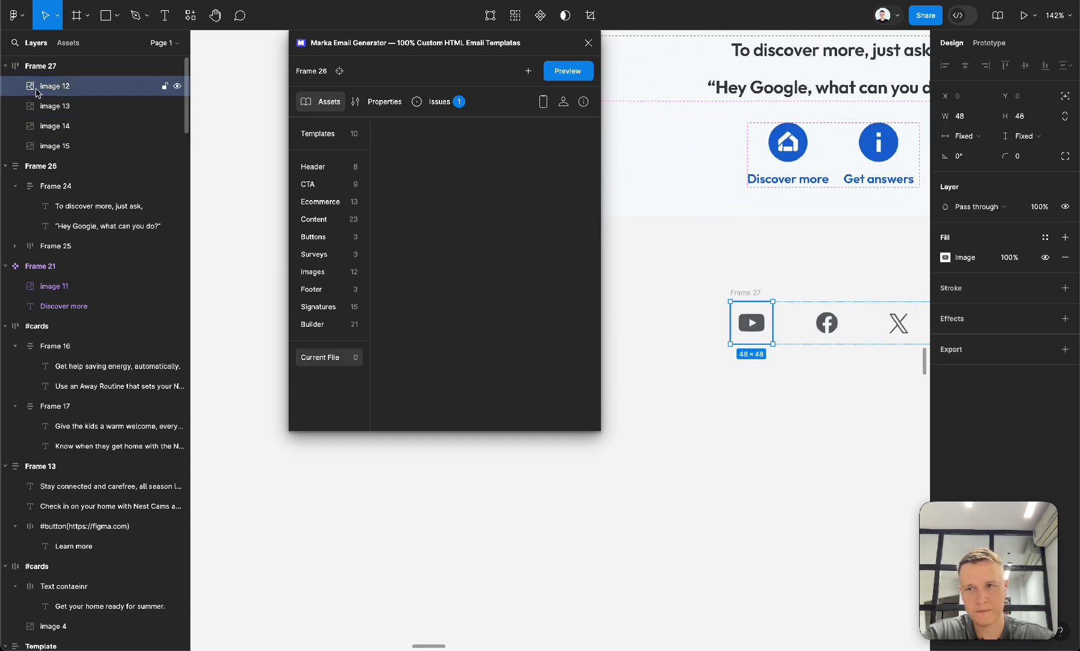
left_click(385, 102)
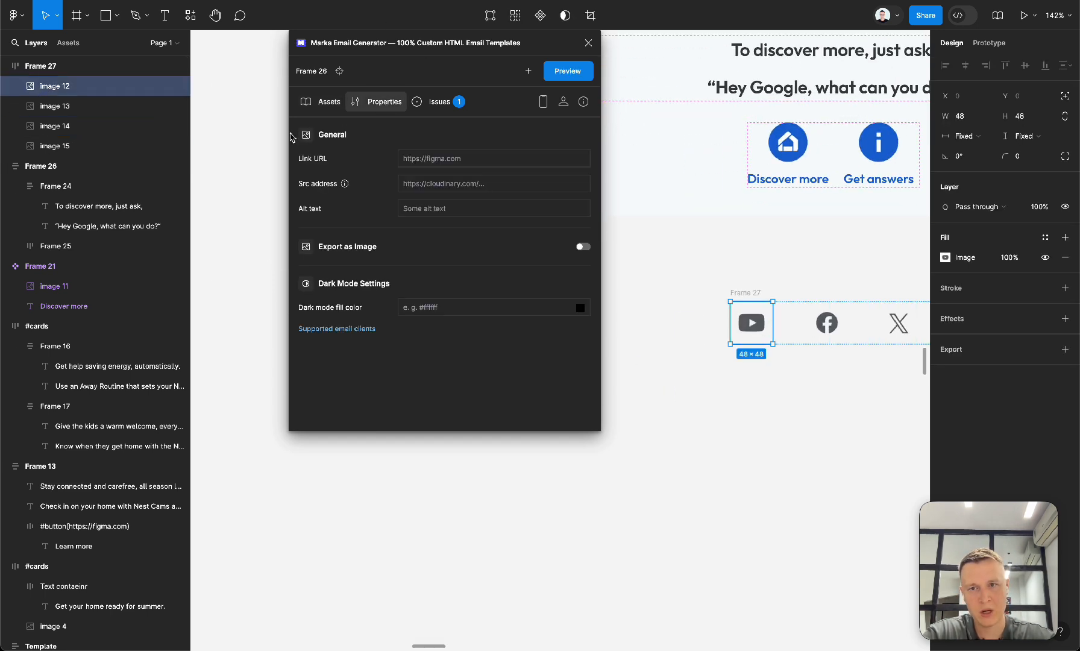
left_click(431, 156)
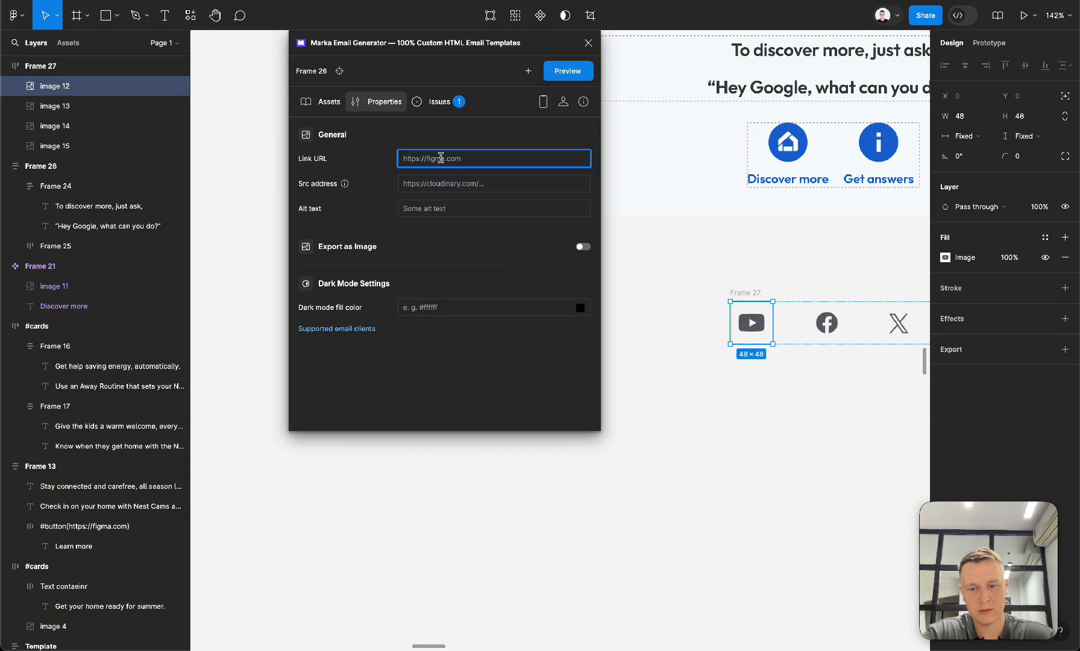
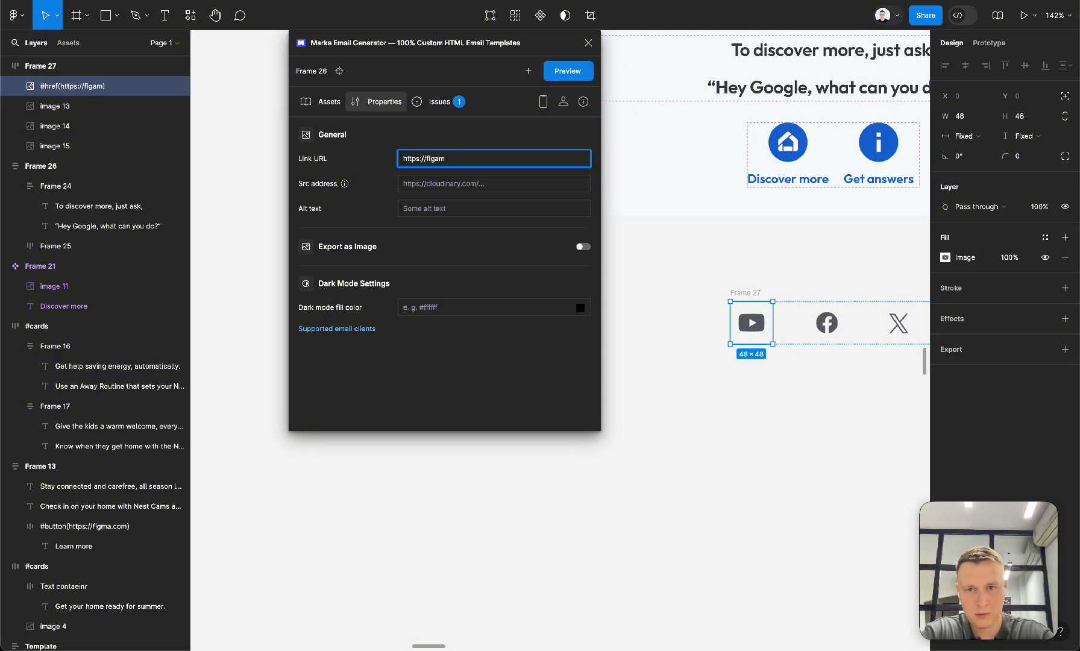
left_click(497, 228)
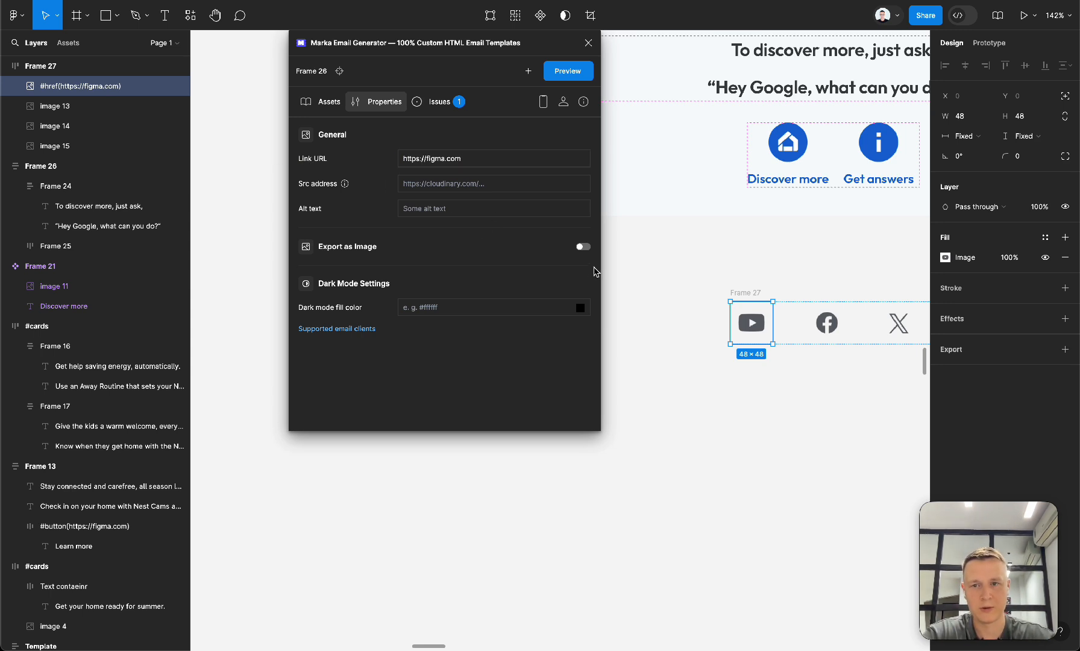
left_click(465, 212)
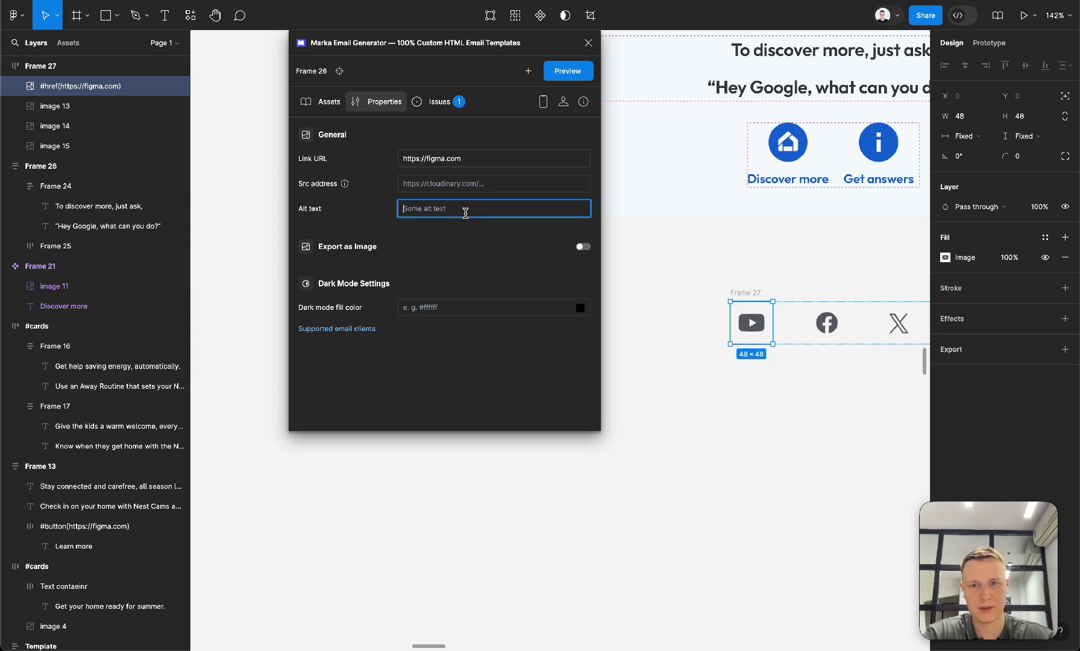
type("Youtube logo")
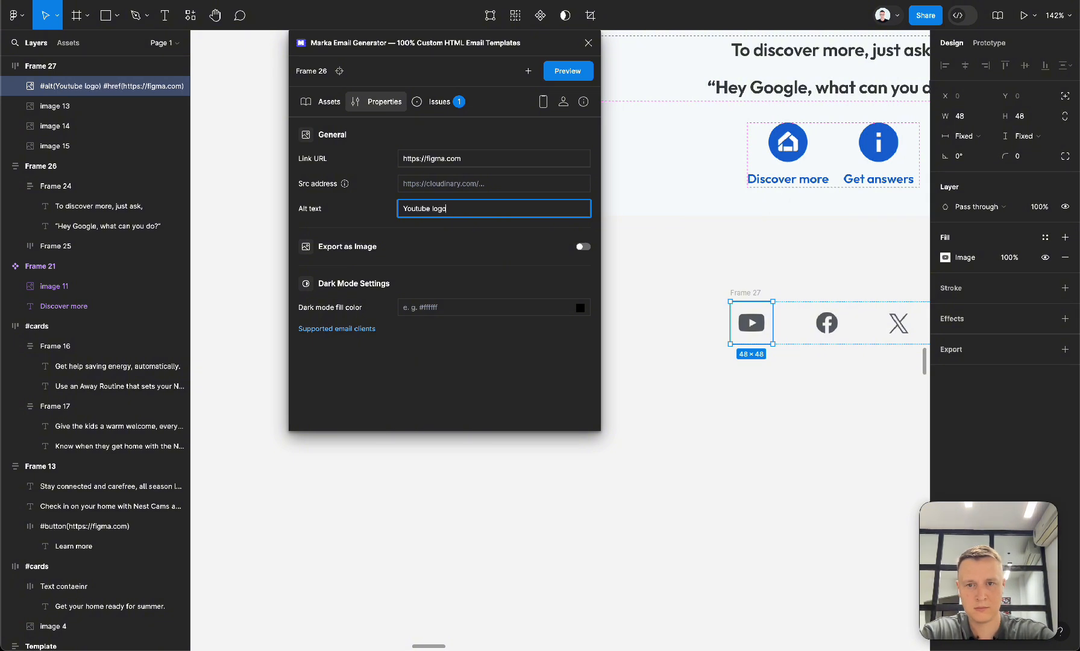
left_click(463, 245)
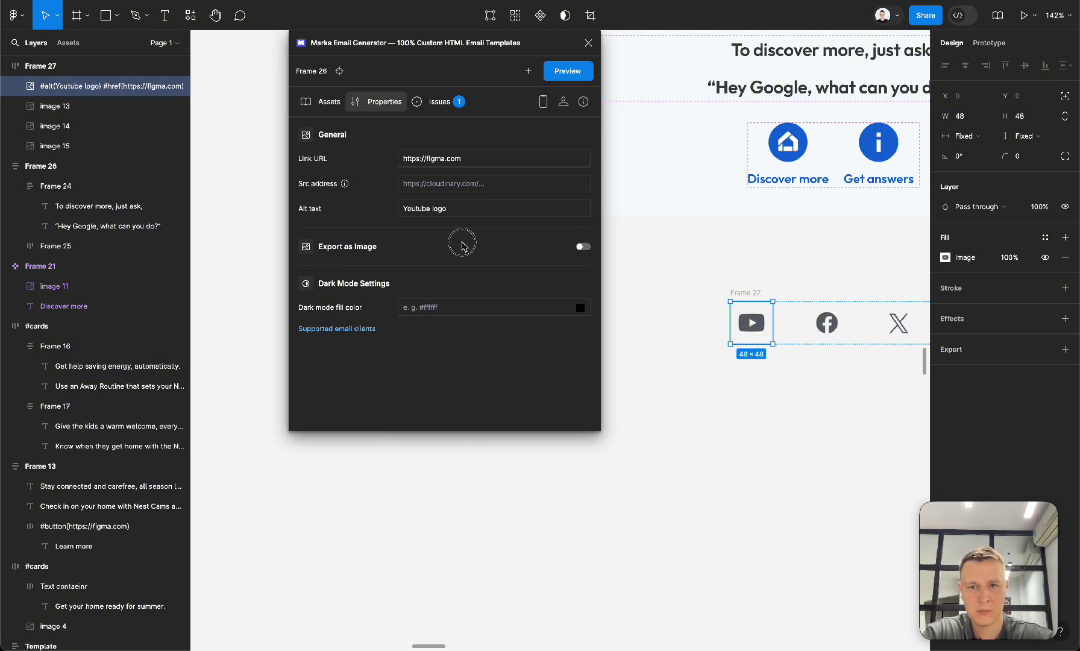
Preview the social icons row in the plugin, check the linked YouTube icon, and close the plugin.
left_click(737, 291)
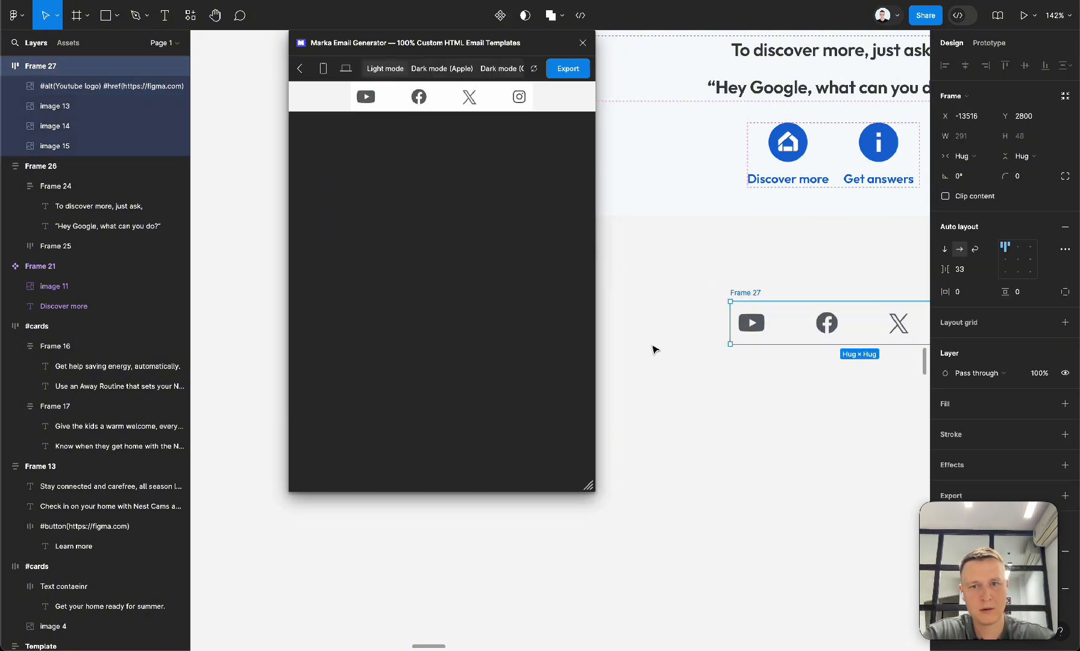
mouse_move(583, 487)
left_mouse_down()
mouse_move(458, 484)
mouse_move(589, 504)
left_mouse_up()
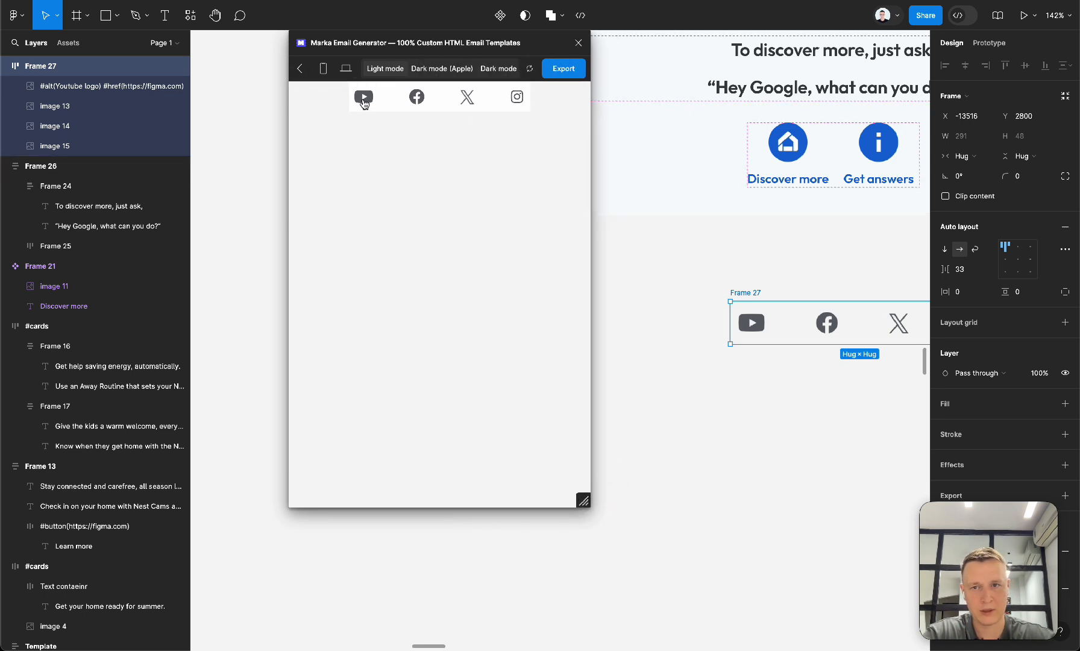
left_click(300, 68)
left_click(588, 43)
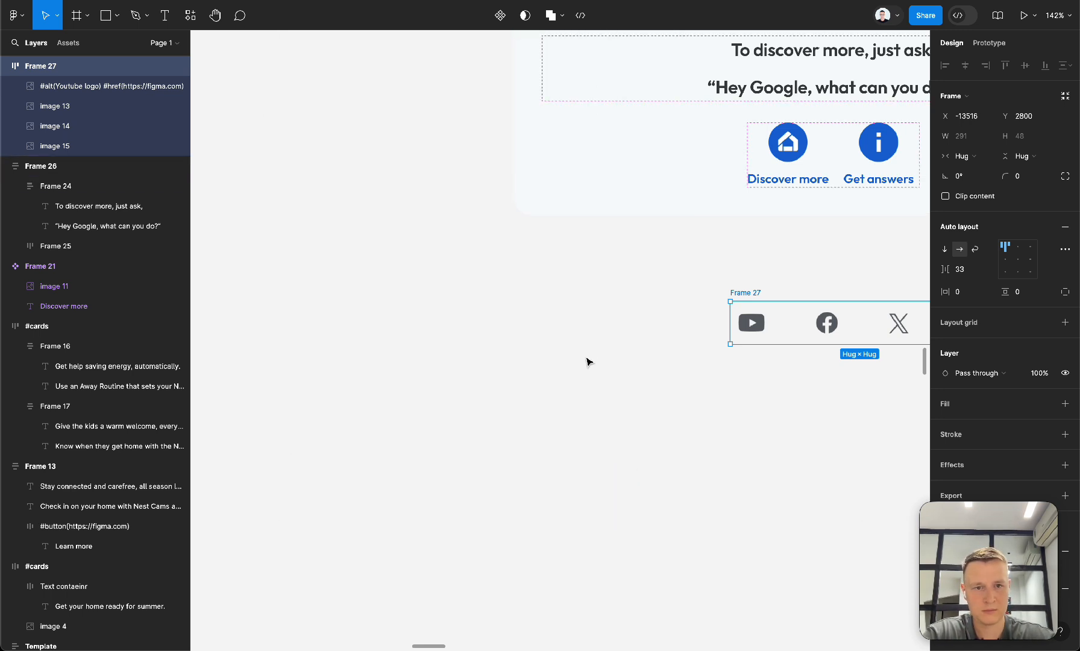
Move the social icons row up to Y 2768, closer to the "Hey Google" section.
left_click(588, 361)
scroll(588, 362, "right", 6)
left_click_drag(417, 311, 403, 285)
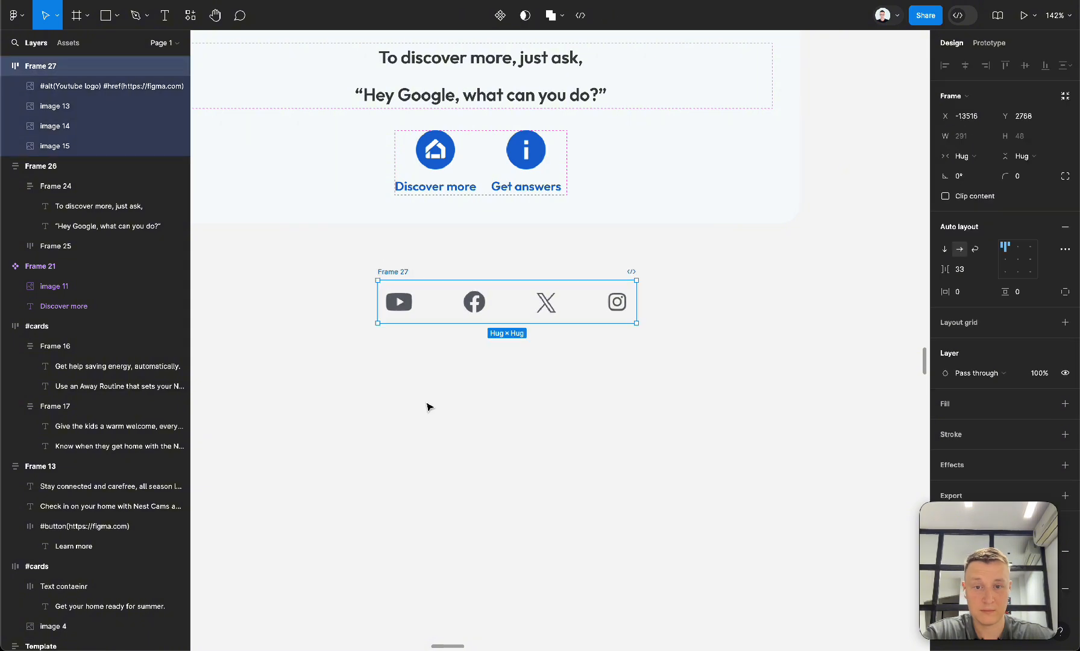
Copy the happy, neutral and sad face icons from the Assets frame and paste them below the social icons row.
scroll(427, 405, "down", 5)
scroll(429, 405, "right", 5)
scroll(429, 405, "up", 1)
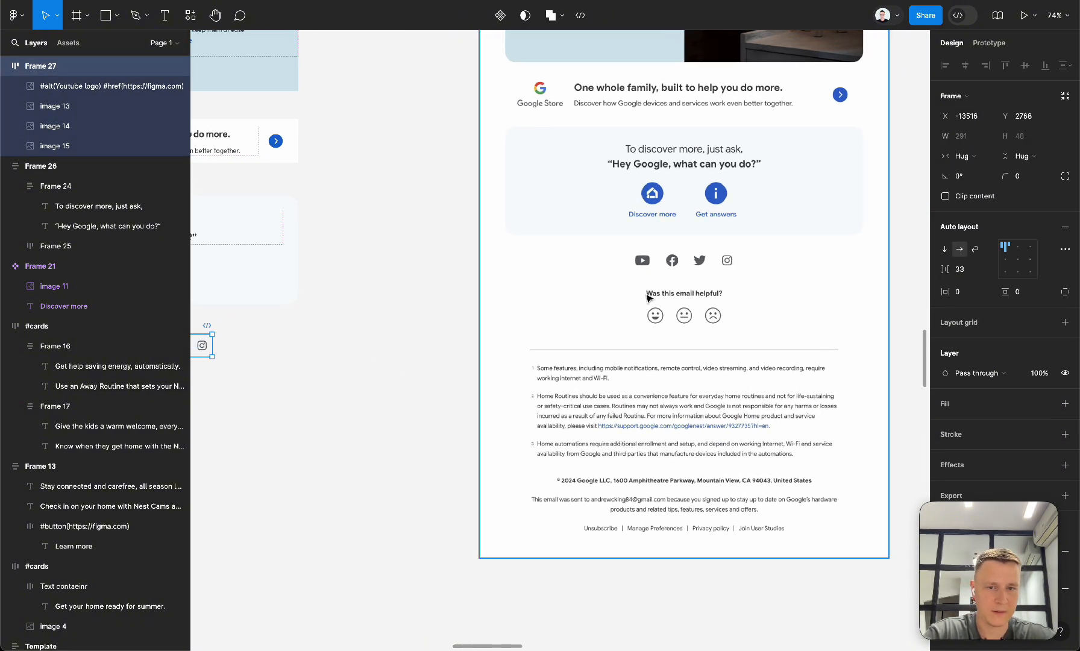
scroll(646, 299, "down", 5)
scroll(646, 299, "left", 5)
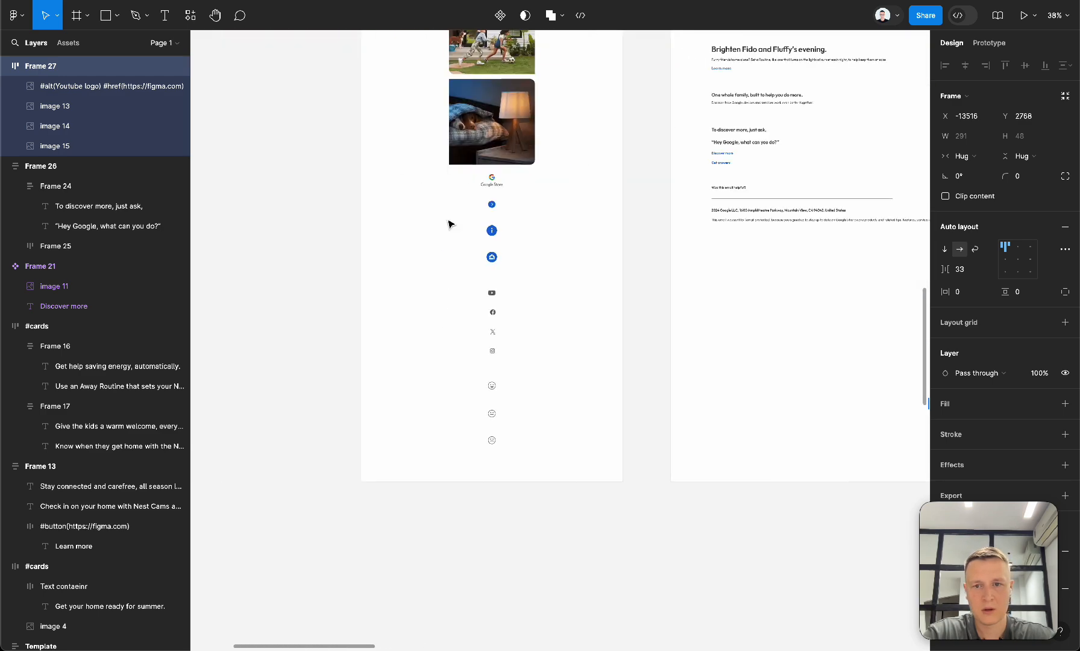
scroll(448, 225, "up", 3)
left_click_drag(469, 575, 552, 439)
scroll(553, 441, "right", 10)
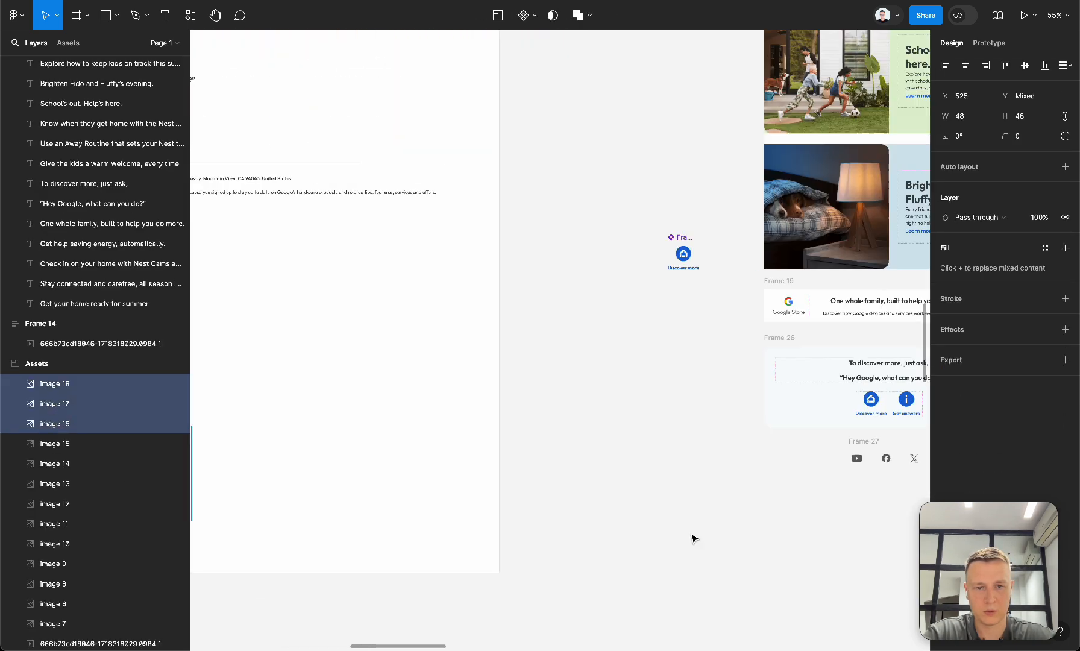
scroll(677, 544, "right", 6)
scroll(677, 544, "down", 1)
left_click(603, 554)
scroll(594, 555, "up", 5)
key("super+v")
Wrap the three face icons in a horizontal auto layout frame and give them a fixed size of 48 by 48.
key("shift+a")
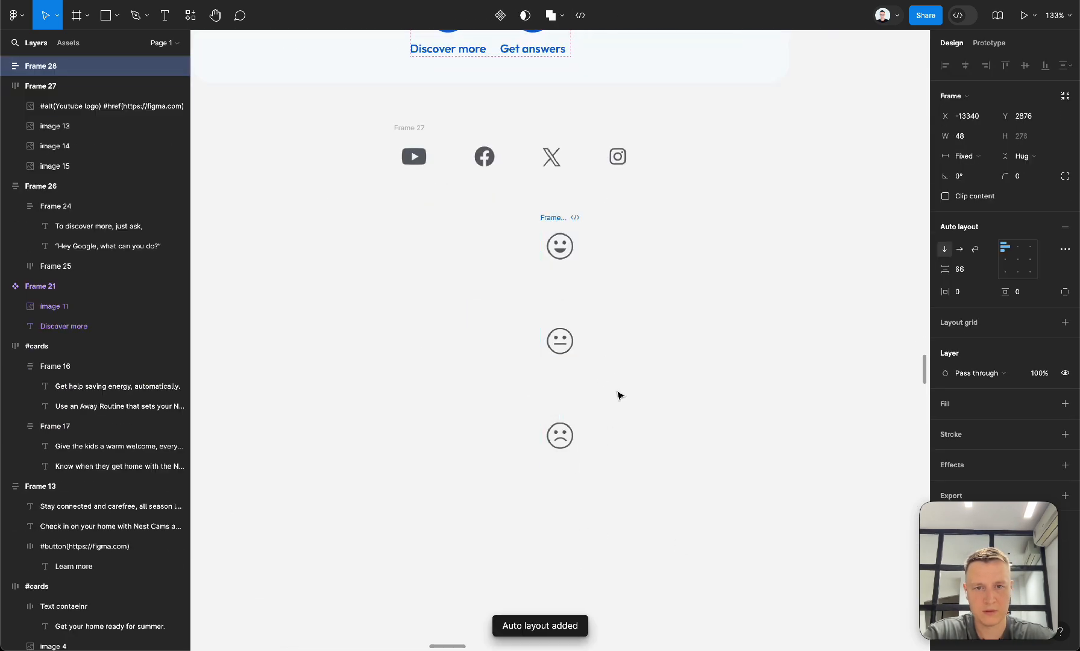
left_click(959, 254)
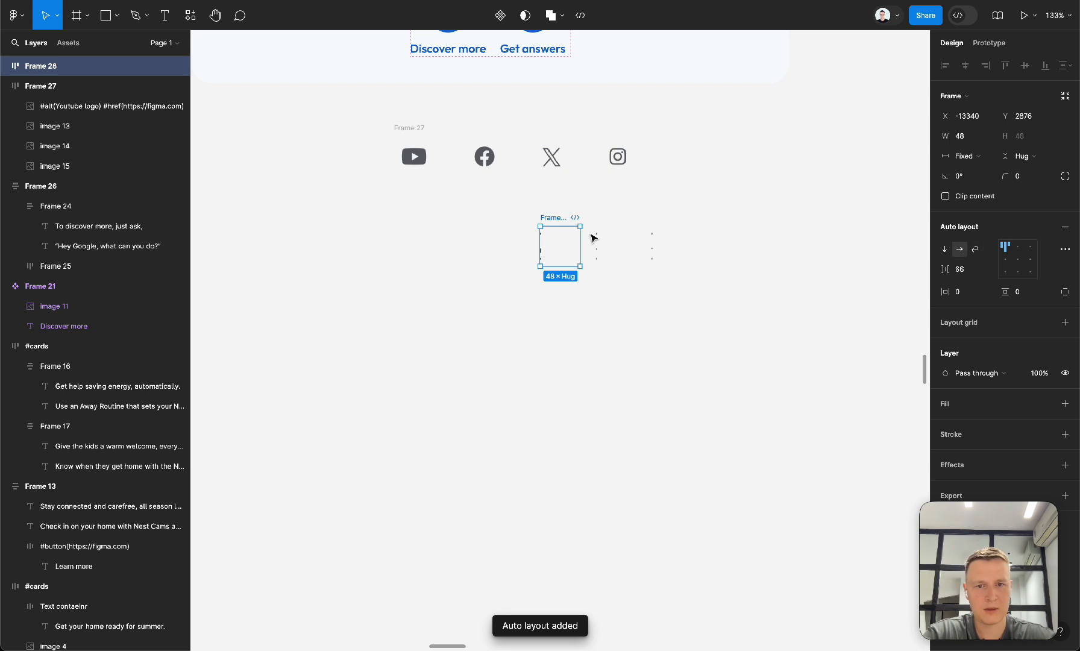
key("Return")
left_click(975, 134)
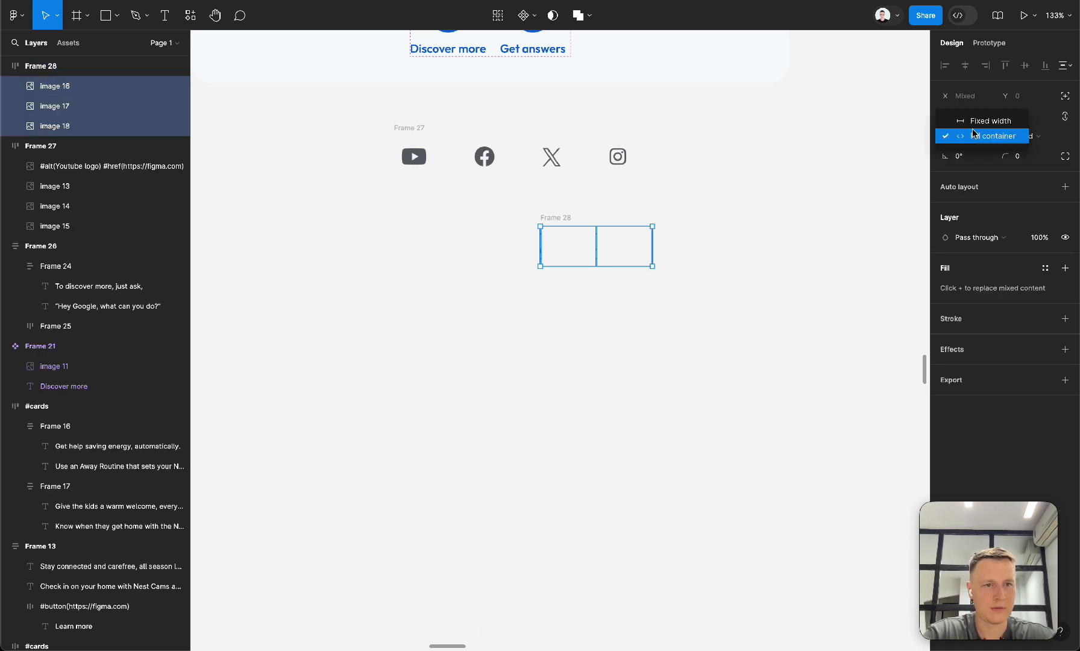
left_click(978, 124)
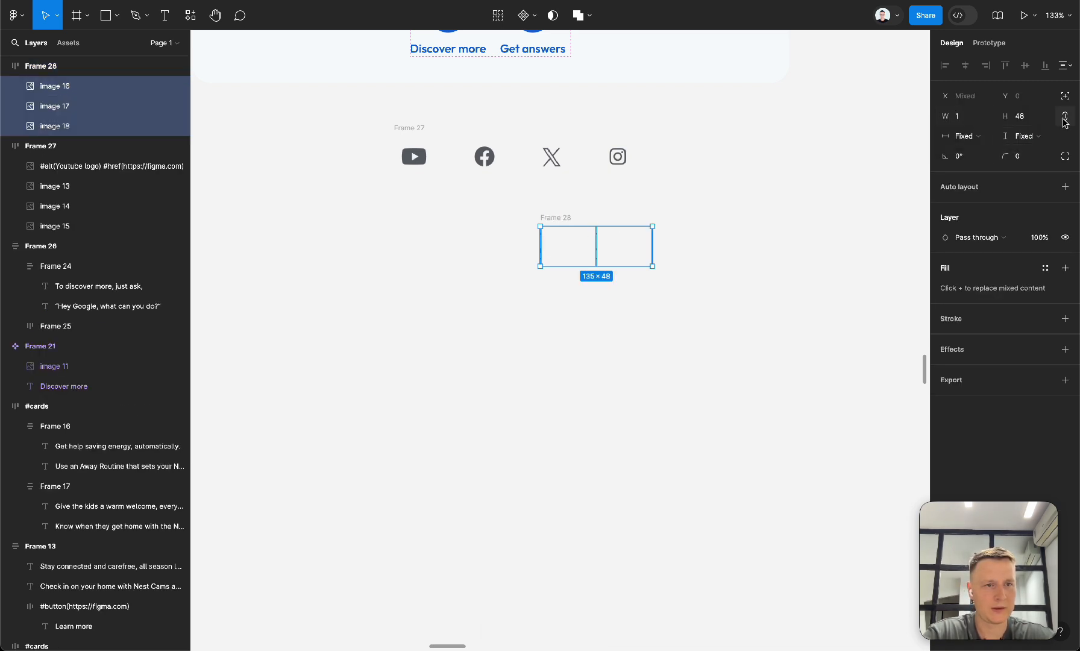
left_click(963, 120)
type("48")
key("Tab")
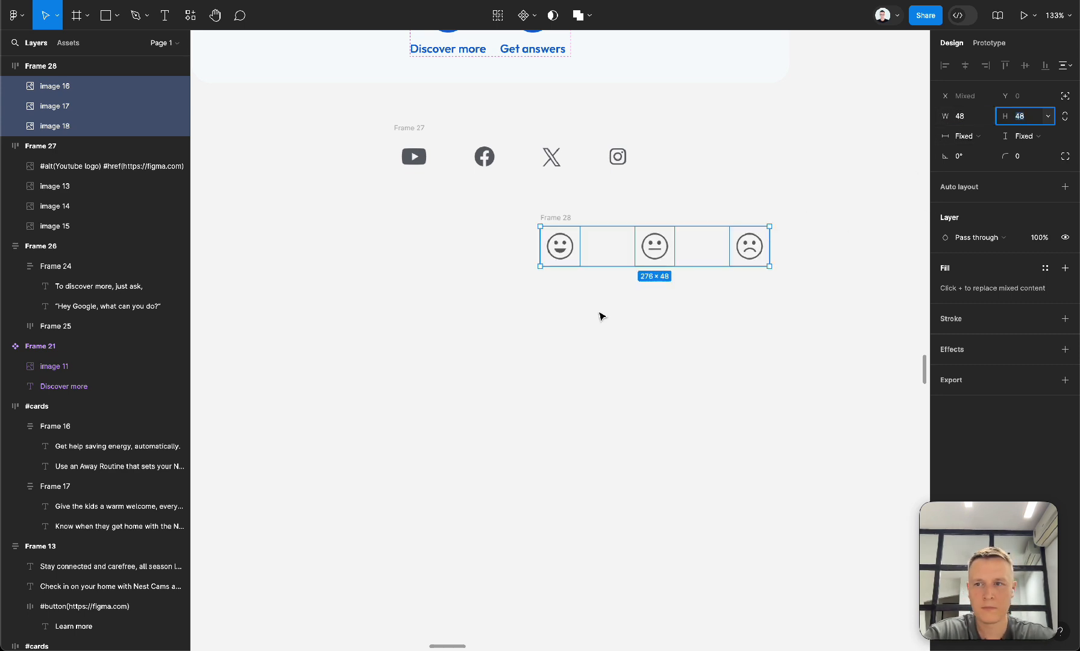
Place the face icons frame flush left below the social icons row, hugging its contents with a gap of 24.
left_click(418, 424)
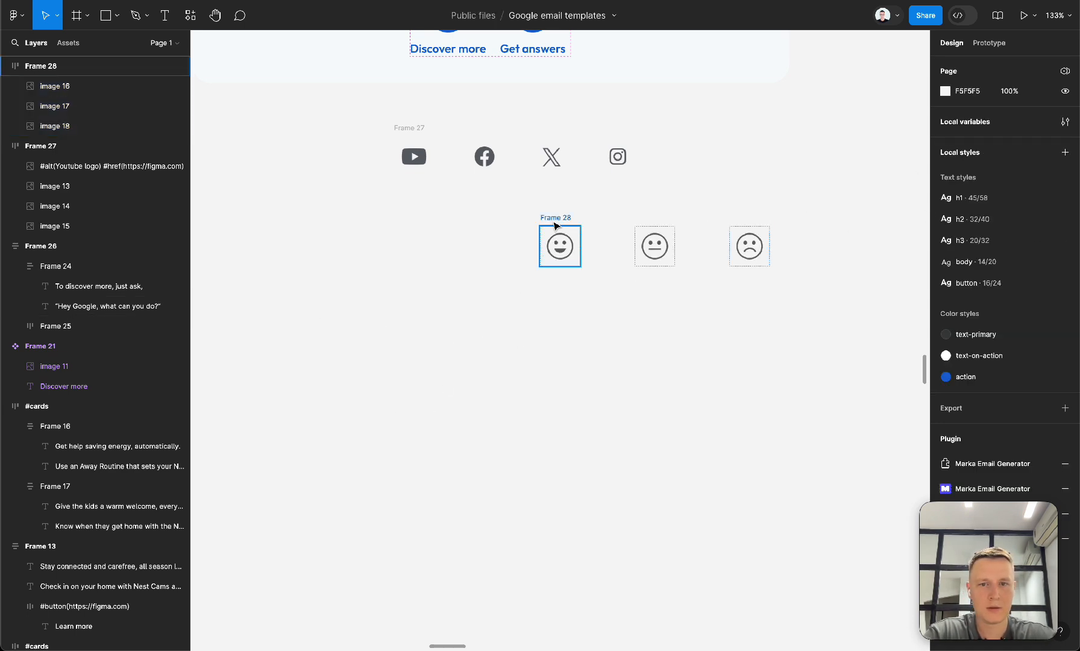
left_click_drag(554, 226, 409, 240)
left_click(961, 153)
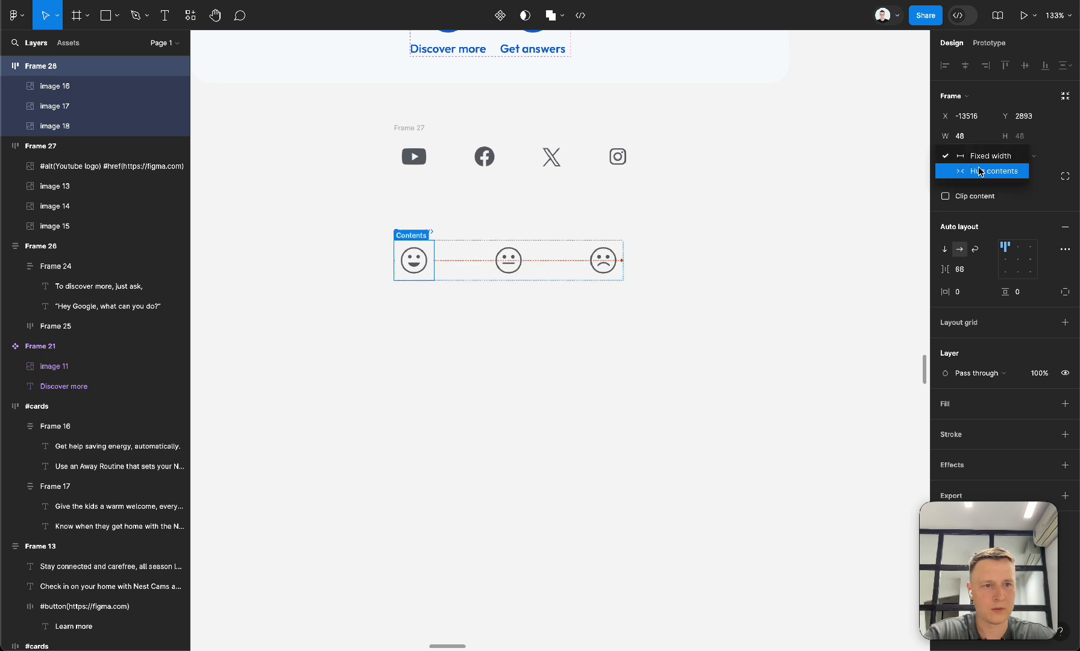
left_click(980, 171)
left_click(969, 272)
key("Return")
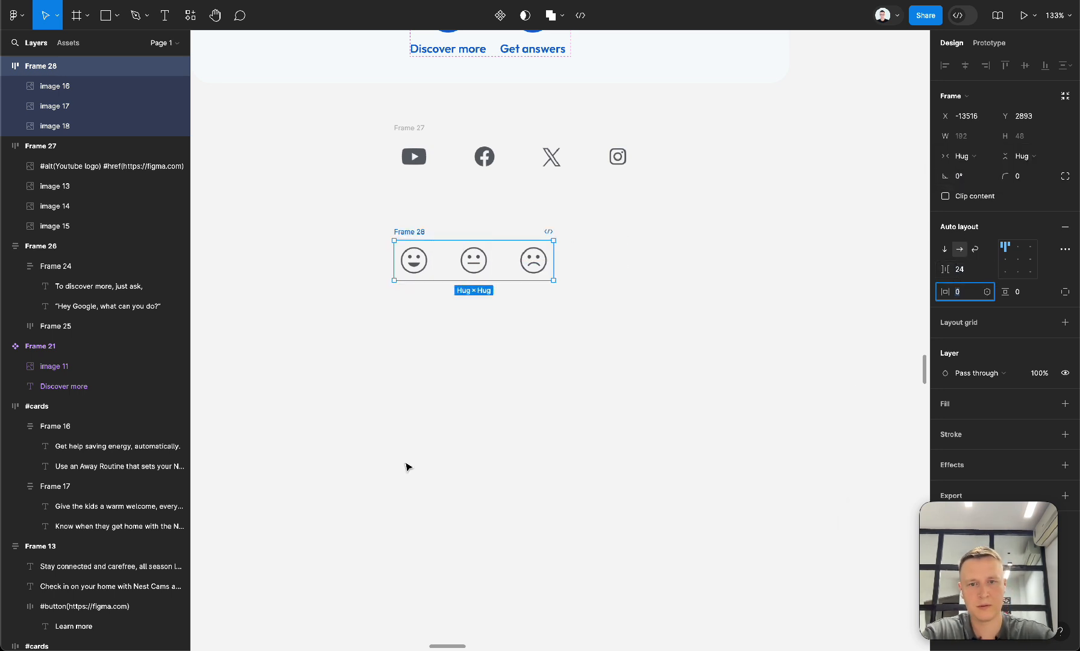
Move the face icons frame to X -13472, Y 2886, centred below the social icons row.
left_click_drag(460, 271, 494, 265)
scroll(526, 402, "down", 5)
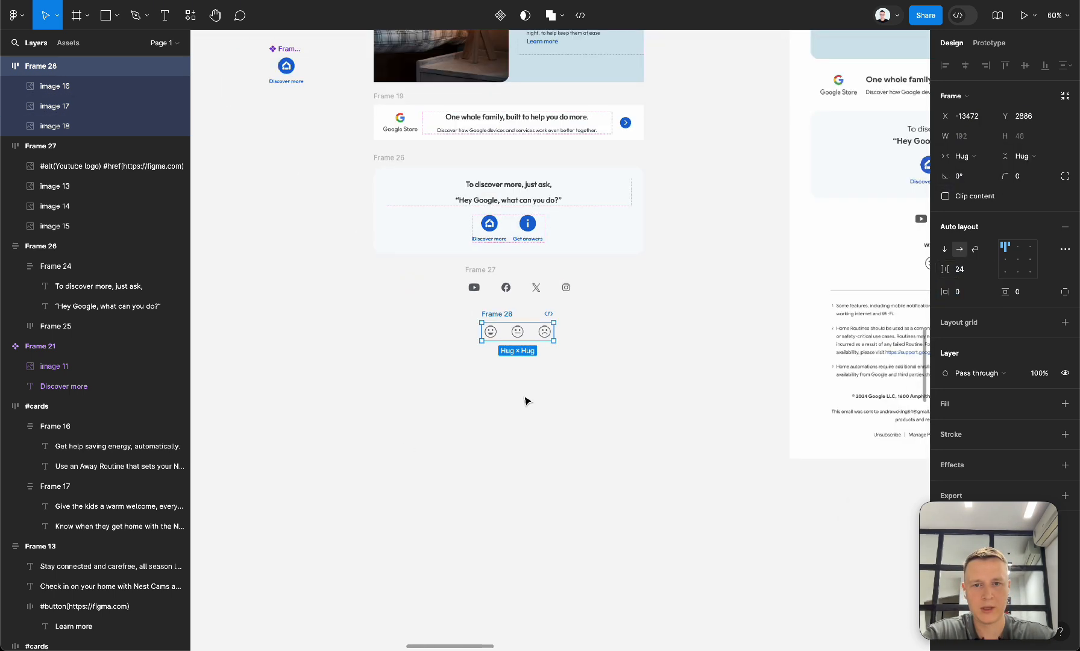
Copy the "Was this email helpful?" text from the Text frame and paste it centred above the face icons, making room for it.
scroll(527, 402, "right", 3)
scroll(678, 253, "left", 9)
scroll(678, 253, "left", 8)
scroll(678, 253, "up", 2)
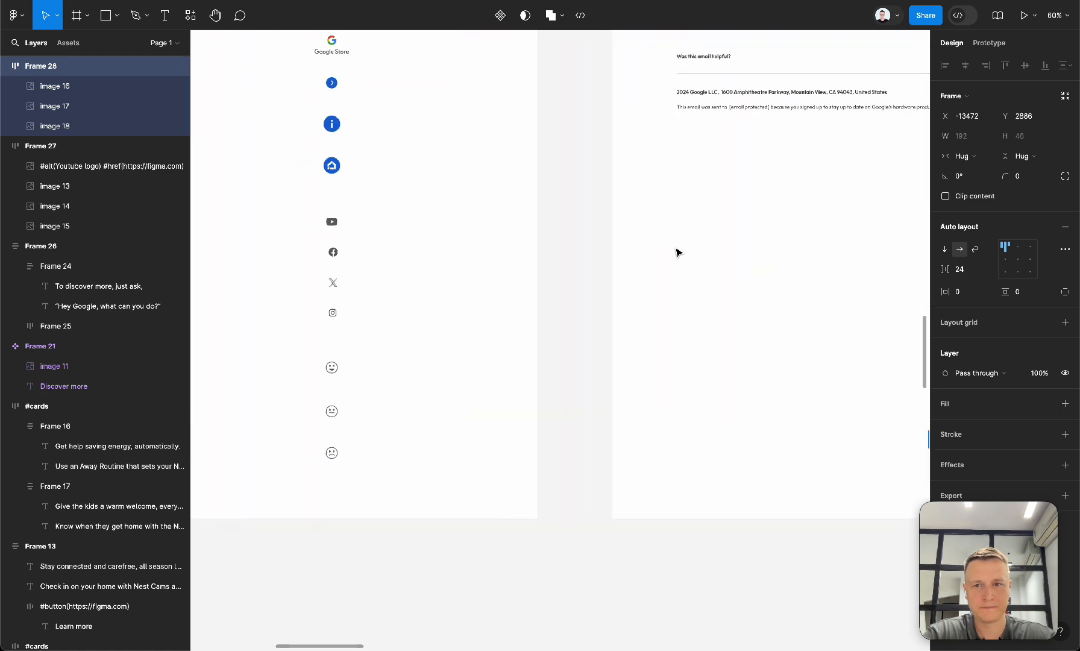
scroll(678, 253, "right", 6)
scroll(679, 253, "up", 3)
left_click(411, 214)
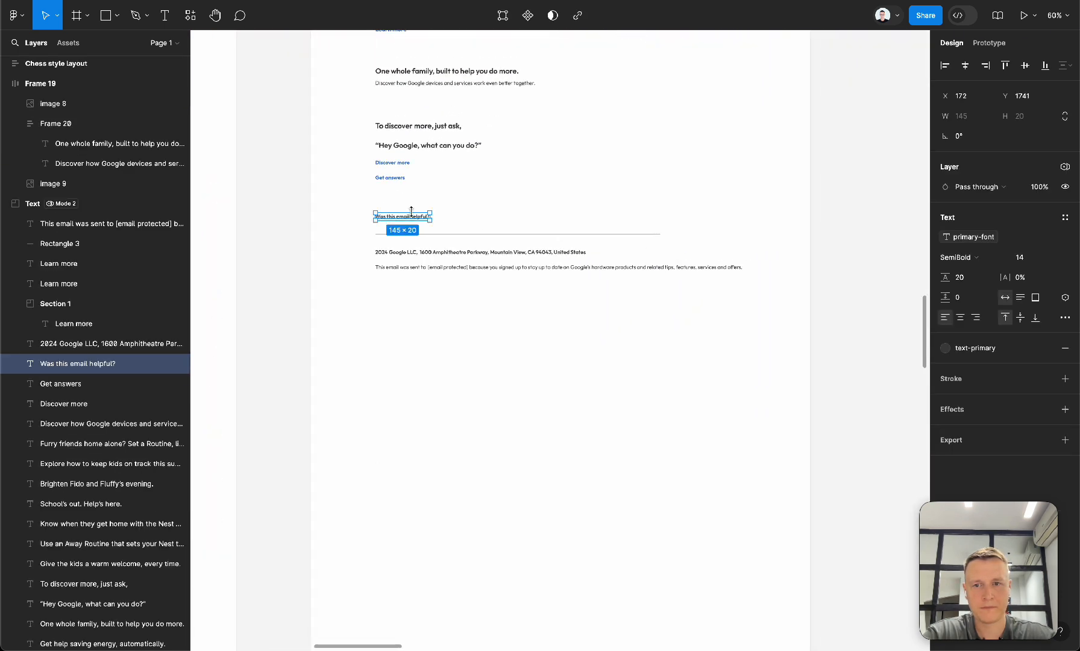
scroll(540, 342, "right", 9)
scroll(540, 341, "down", 3)
scroll(540, 341, "up", 4)
scroll(741, 395, "up", 3)
scroll(741, 396, "right", 4)
scroll(741, 396, "down", 3)
left_click_drag(460, 295, 461, 344)
left_click(488, 299)
scroll(488, 299, "up", 4)
key("super+v")
left_click_drag(557, 339, 573, 340)
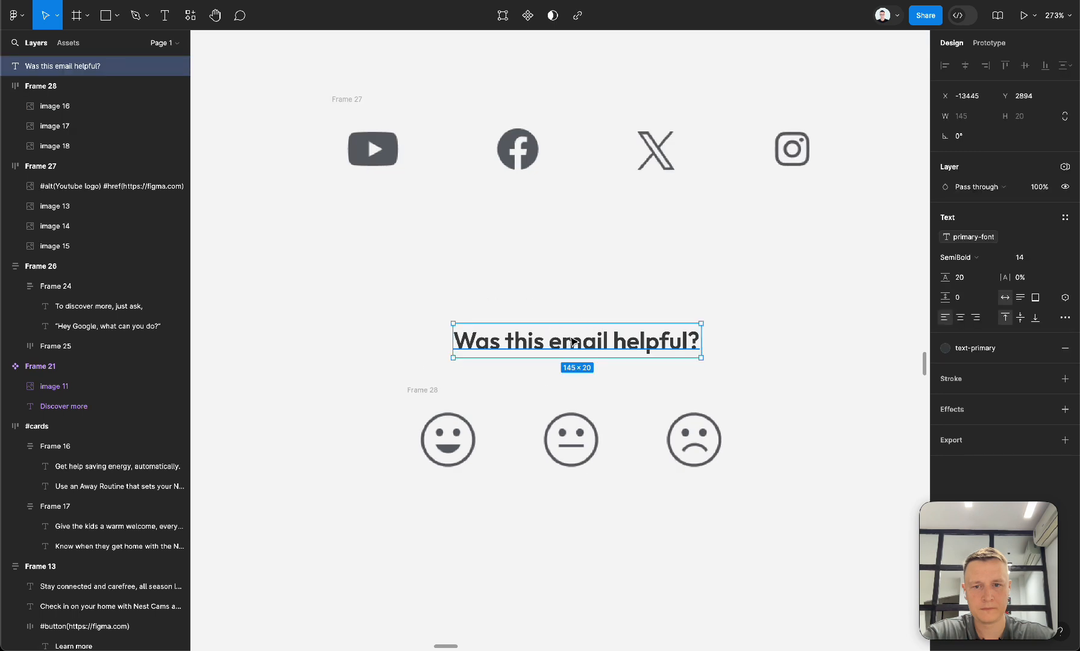
Copy the divider line, company address line and "This email was sent to" text from the Text frame and paste them below the face icons.
scroll(573, 340, "down", 3)
scroll(572, 341, "left", 8)
scroll(573, 340, "up", 4)
scroll(571, 341, "left", 1)
left_click_drag(309, 251, 429, 148)
scroll(430, 149, "right", 2)
scroll(430, 151, "right", 10)
scroll(430, 150, "down", 5)
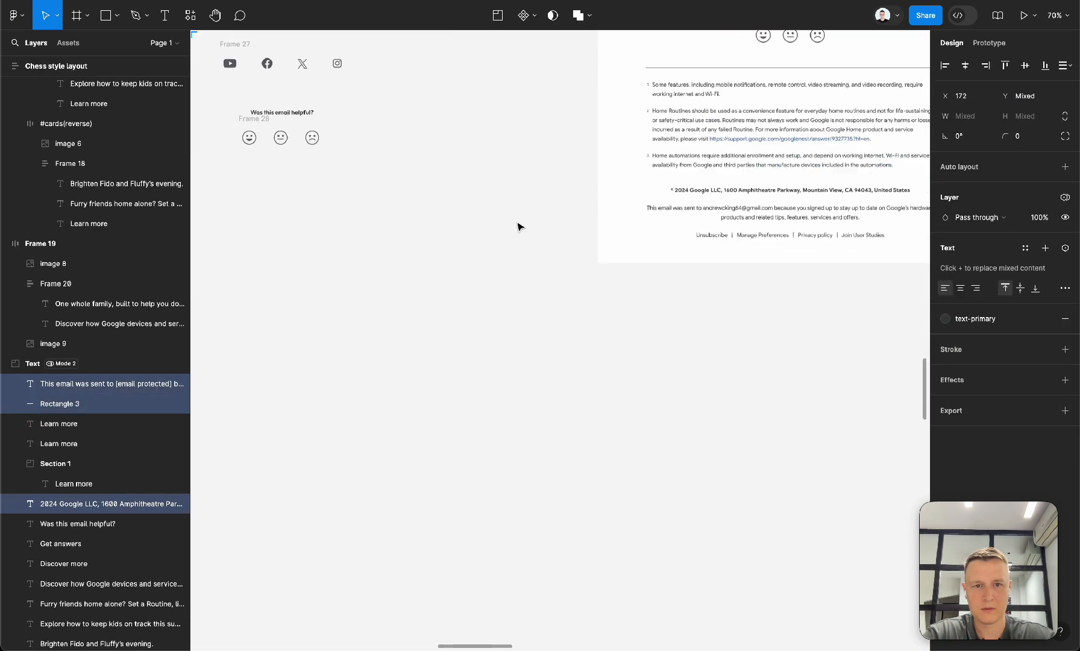
scroll(528, 239, "up", 3)
scroll(719, 311, "left", 6)
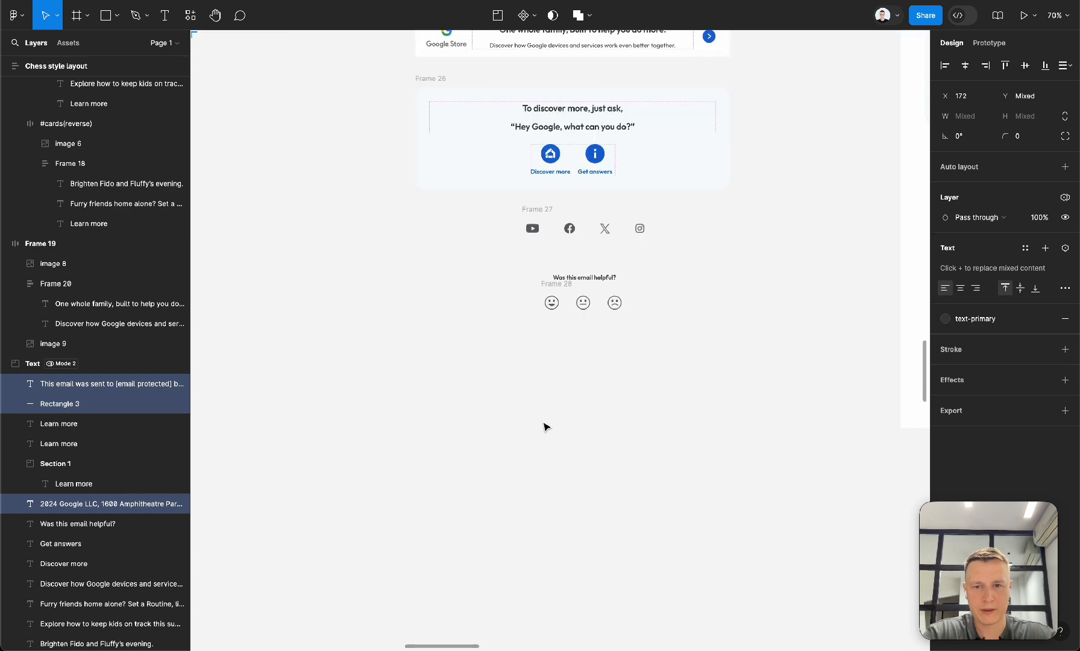
scroll(545, 427, "up", 4)
key("ctrl+v")
left_click_drag(504, 333, 538, 320)
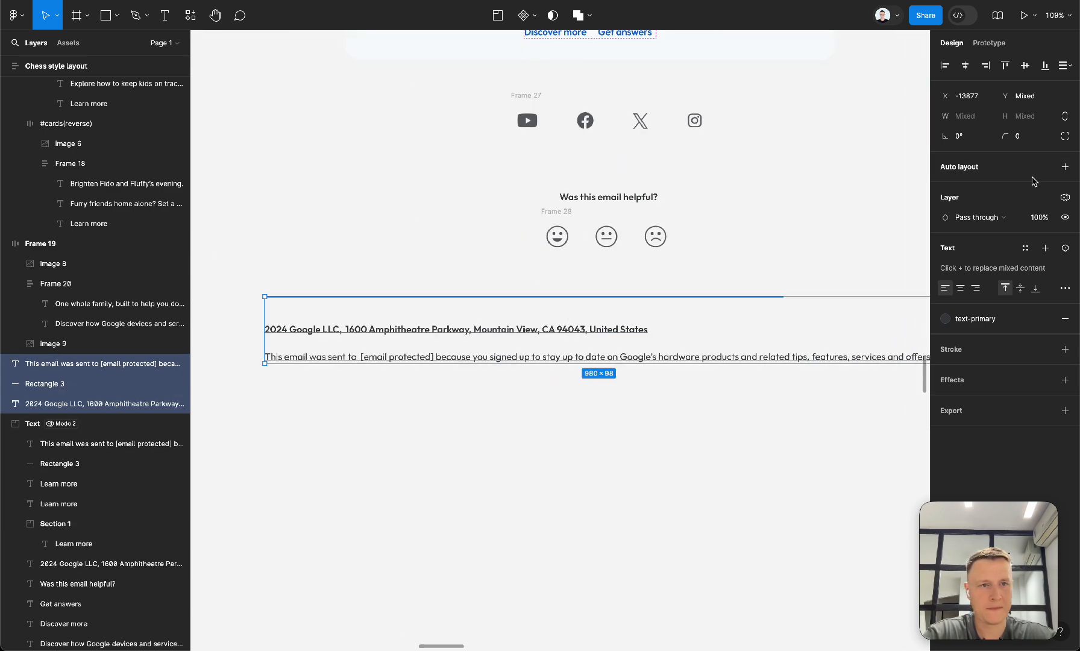
Wrap the pasted divider and two footer text lines in a vertical auto layout frame with a fixed width of 720.
scroll(741, 285, "right", 10)
scroll(742, 286, "left", 3)
scroll(741, 286, "left", 2)
scroll(741, 286, "up", 1)
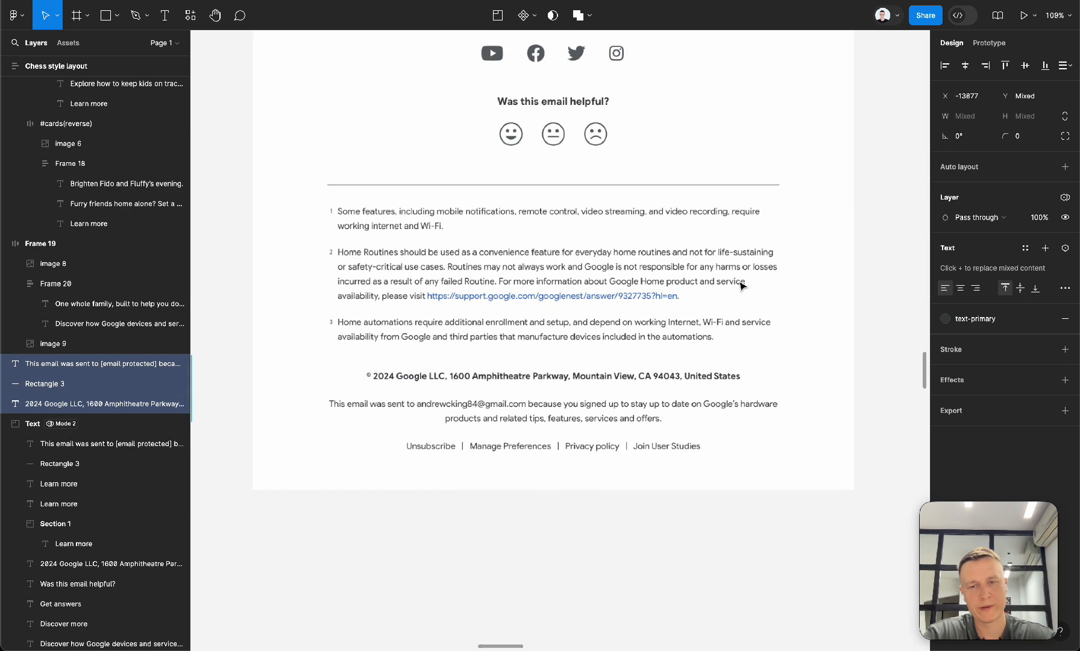
scroll(742, 286, "left", 10)
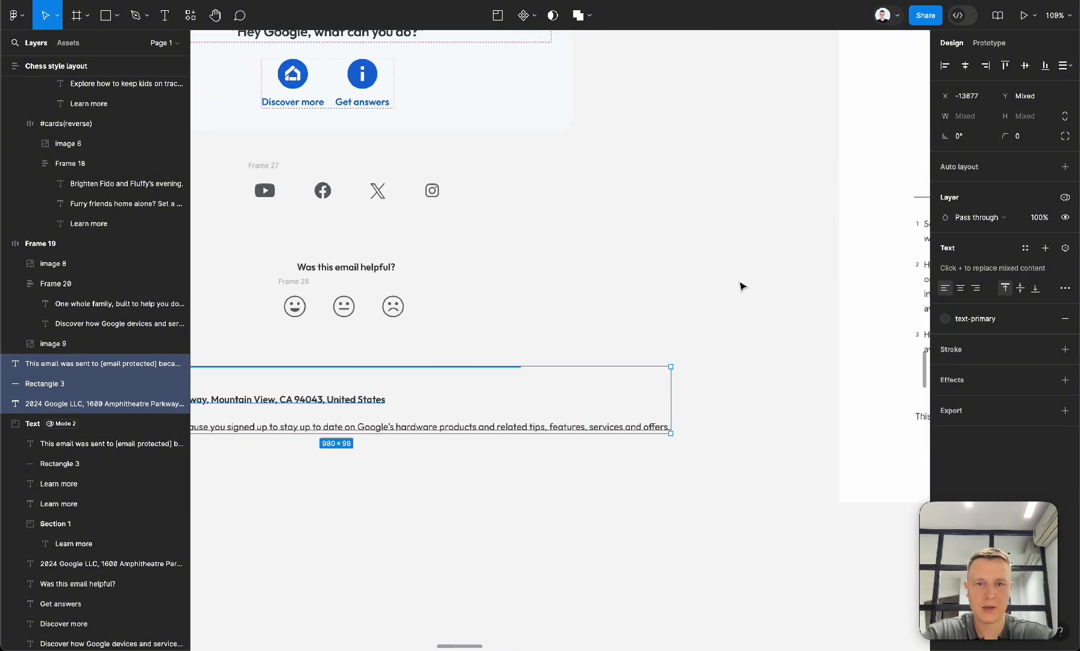
scroll(866, 285, "left", 5)
left_click(808, 254)
left_click(753, 333)
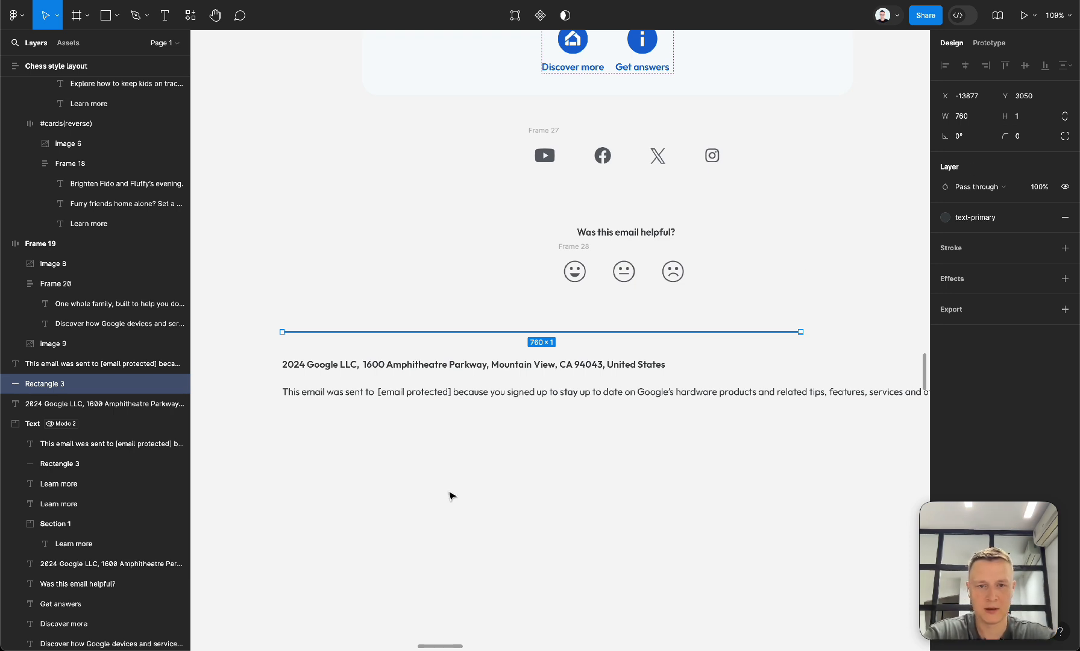
left_click_drag(448, 493, 762, 319)
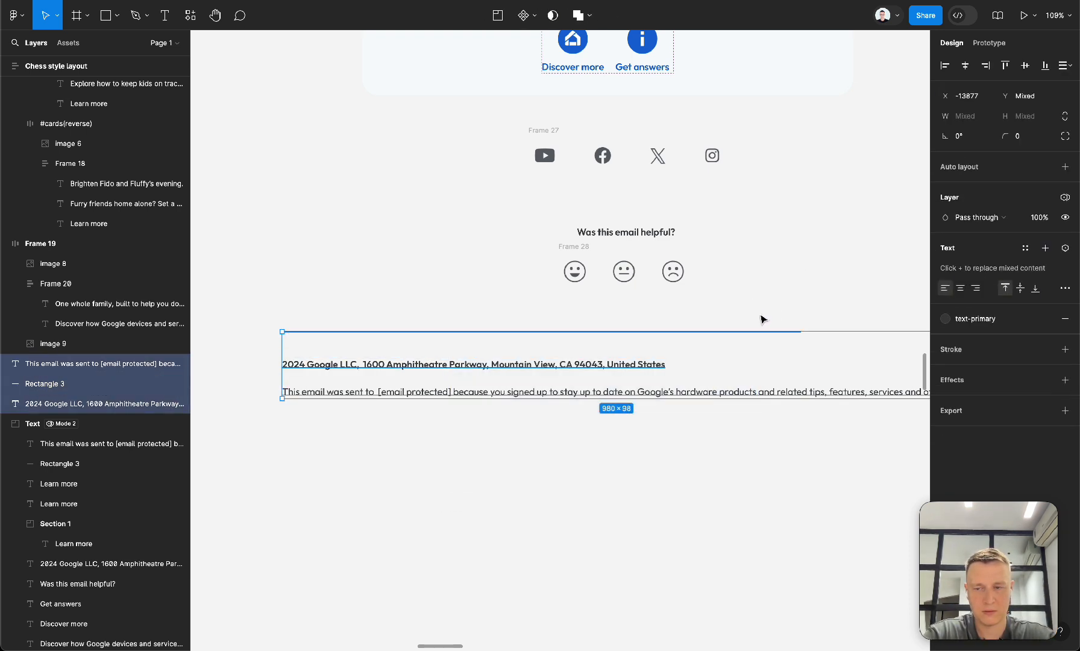
key("shift+a")
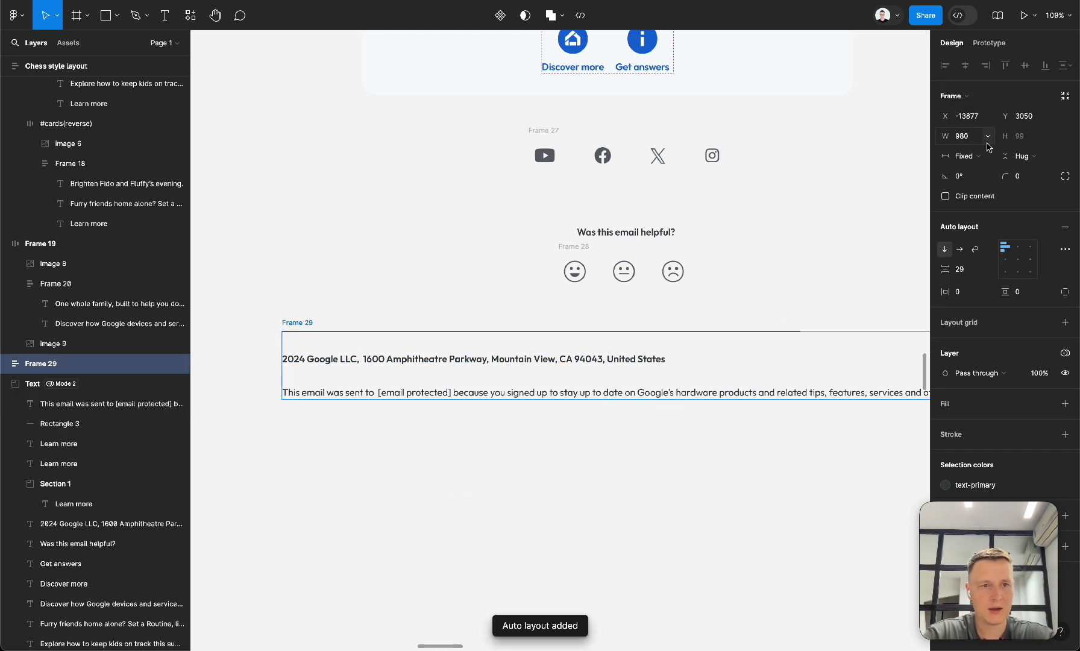
left_click(989, 136)
left_click(976, 158)
left_click(963, 136)
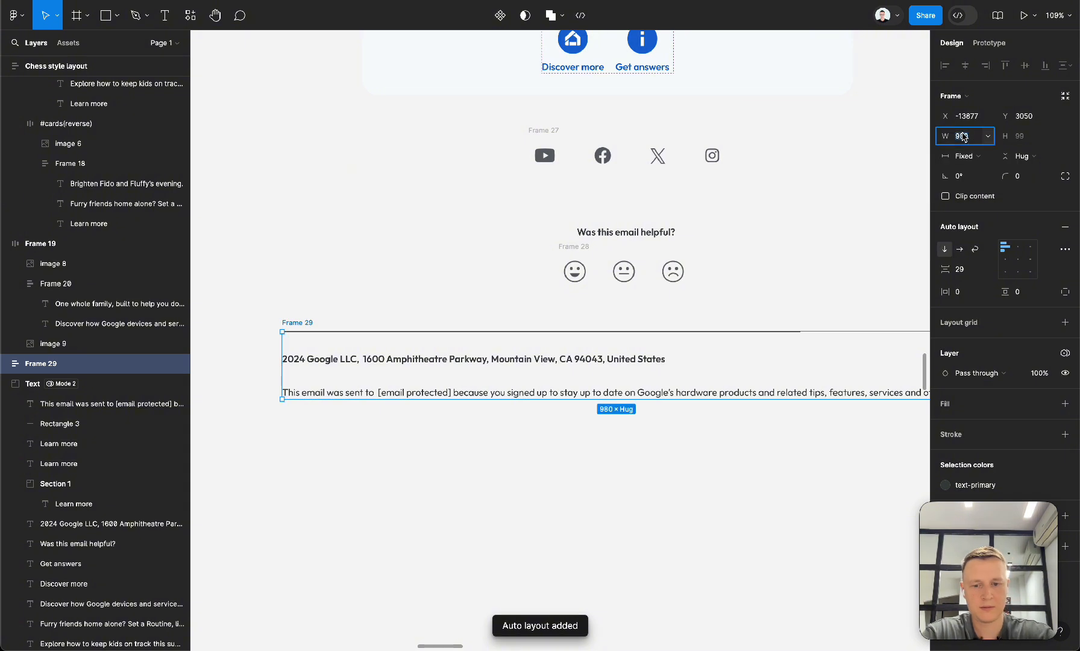
type("720")
key("Return")
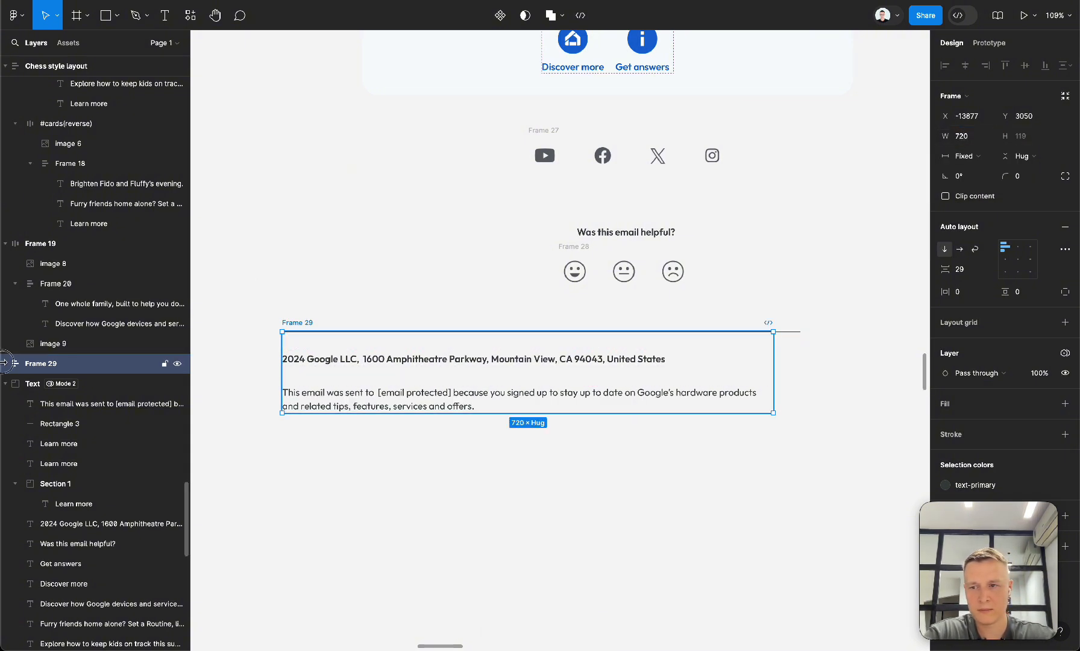
Make the divider and both text lines inside the footer frame fill the container width.
left_click(5, 364)
left_click(55, 383)
left_click(55, 423, "shift")
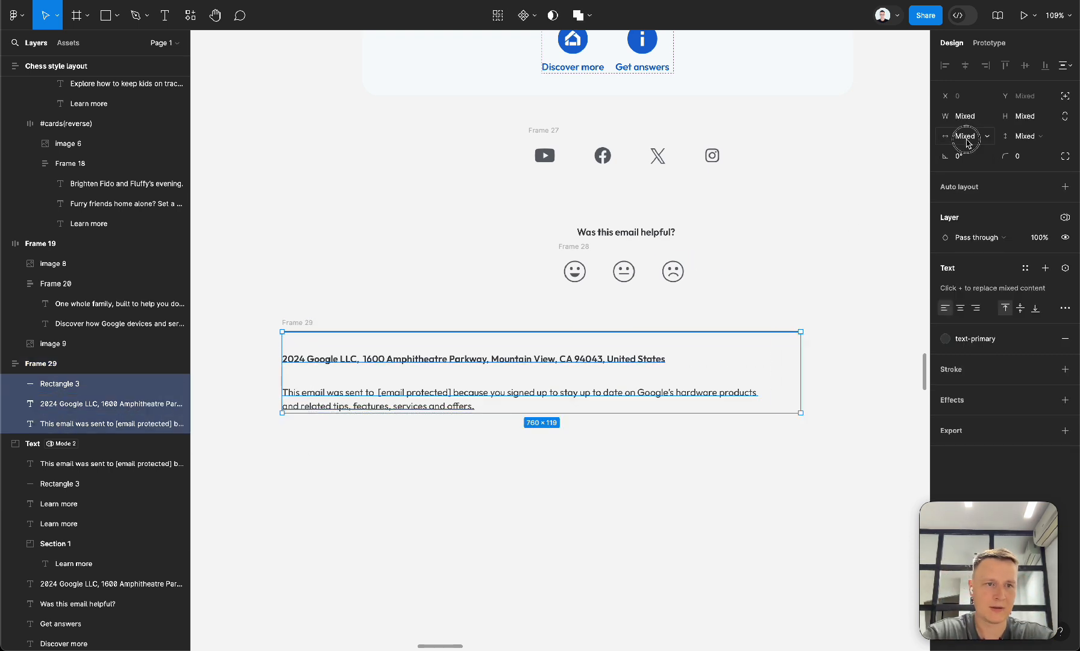
left_click(967, 137)
left_click(973, 189)
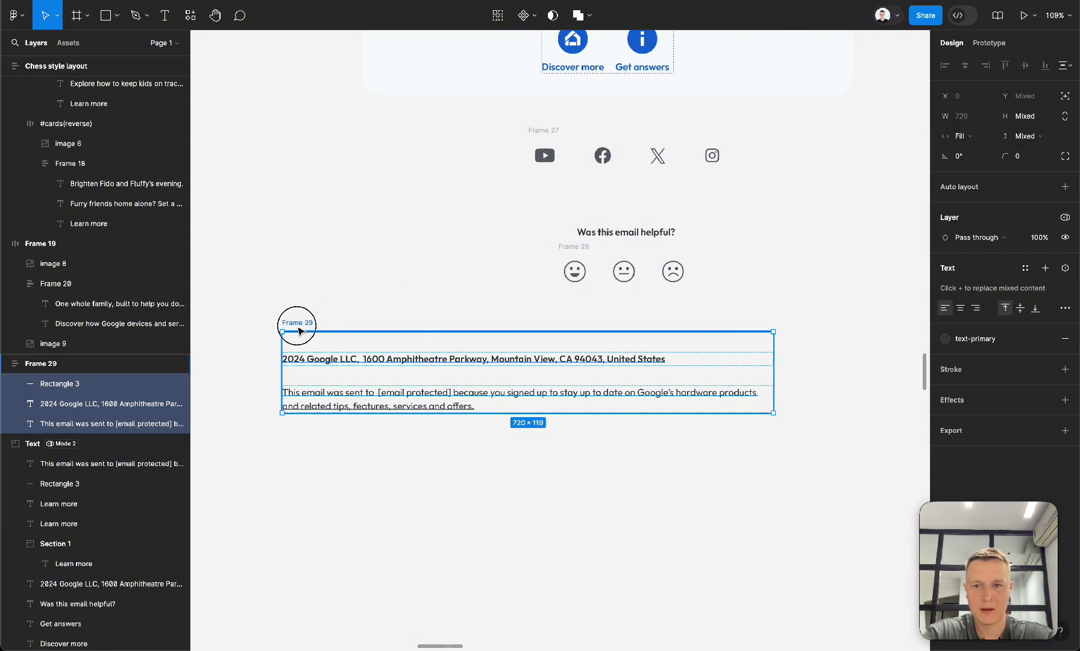
Align the footer frame's contents top centre, with a gap of 24 and horizontal and vertical padding of 32.
left_click_drag(300, 330, 339, 334)
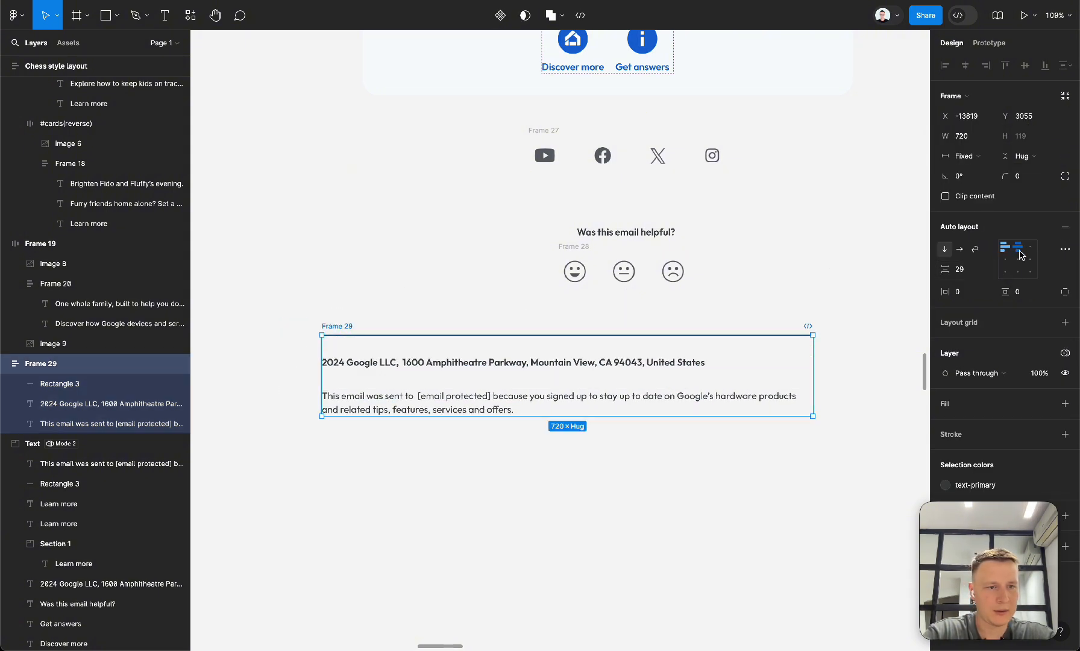
left_click(1019, 248)
left_click(966, 270)
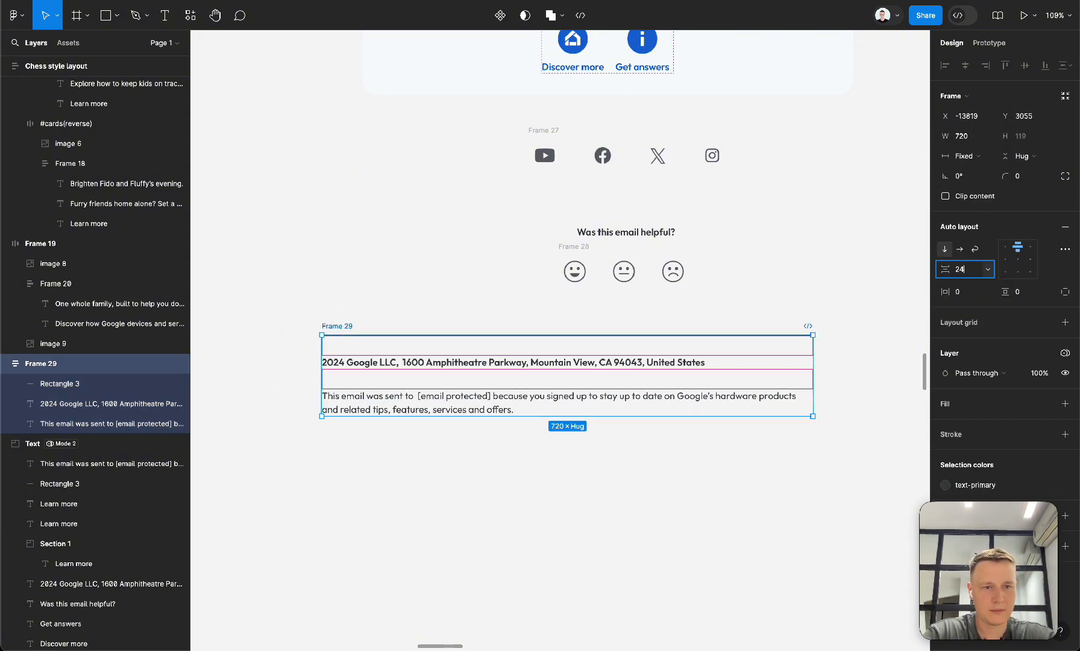
type("24")
key("Tab")
type("32")
key("Tab")
type("32")
key("Tab")
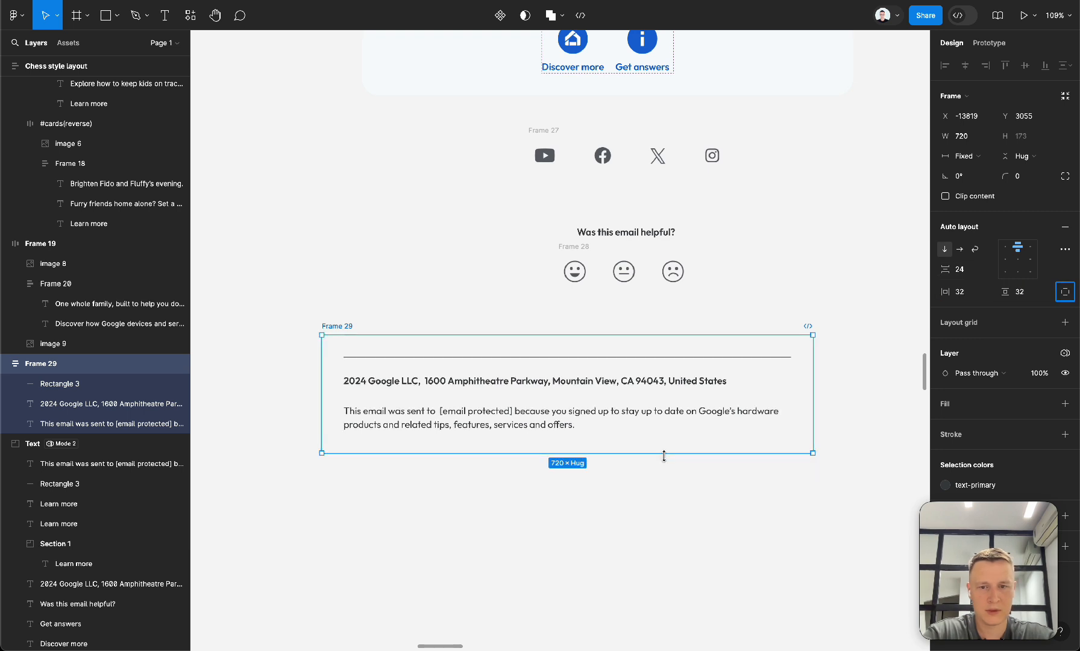
Centre-align the text of the address line and the "This email was sent to" paragraph.
double_click(659, 385)
left_click(652, 416, "shift")
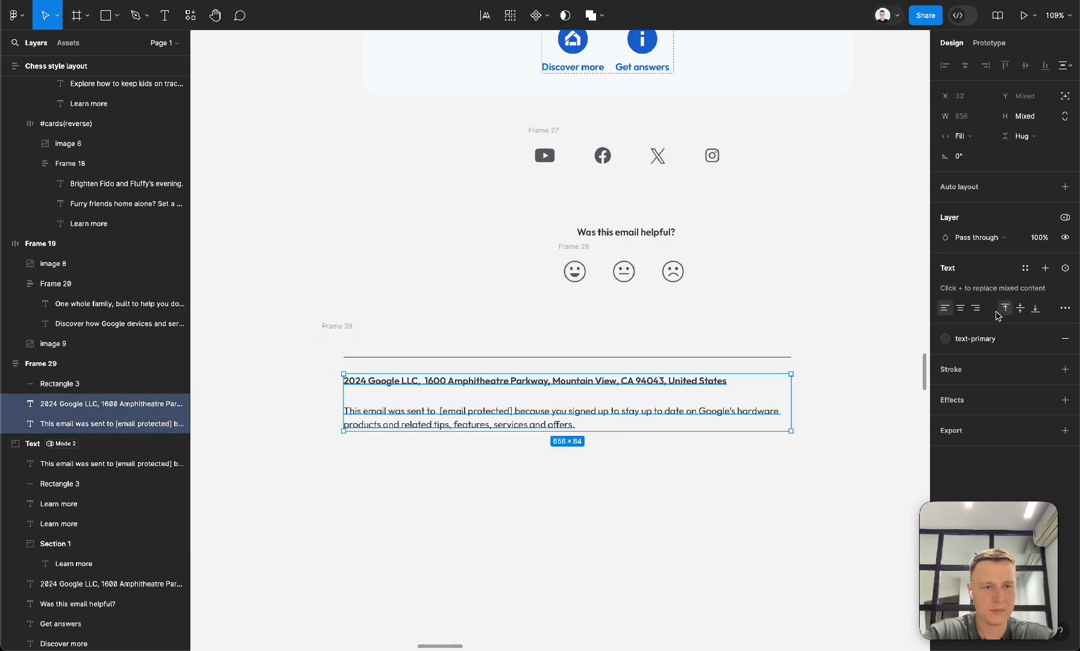
left_click(961, 309)
scroll(603, 362, "right", 10)
key("i")
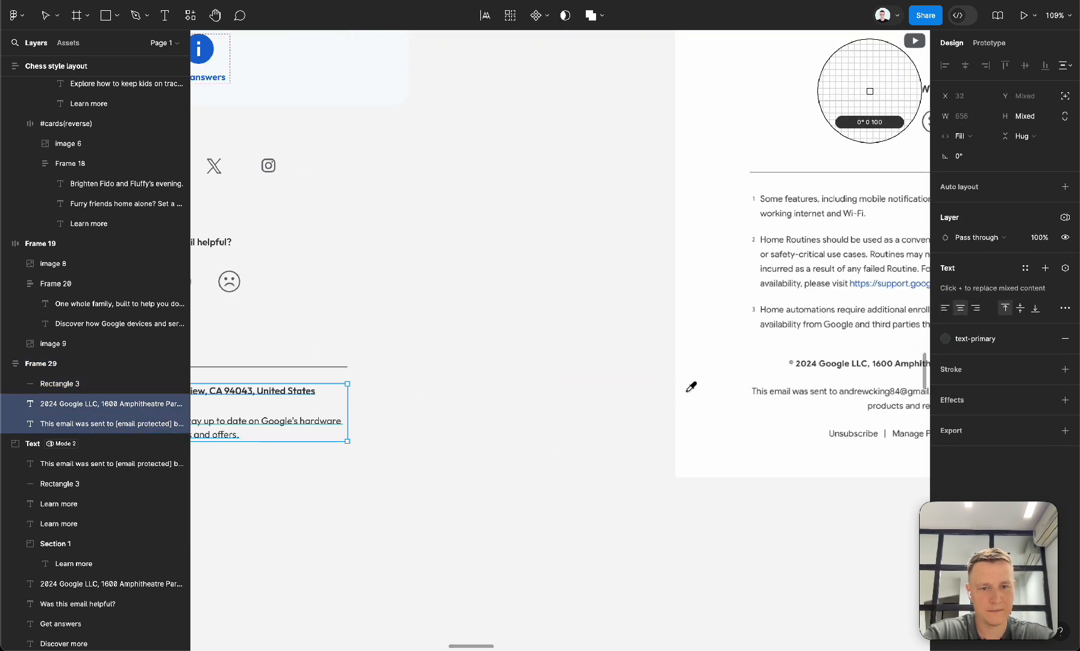
left_click(692, 386)
left_click(533, 462)
key("super+z")
key("super+z")
Fill the footer's auto layout frame with white FFFFFF, sampled from the reference email's background.
key("shift+Return")
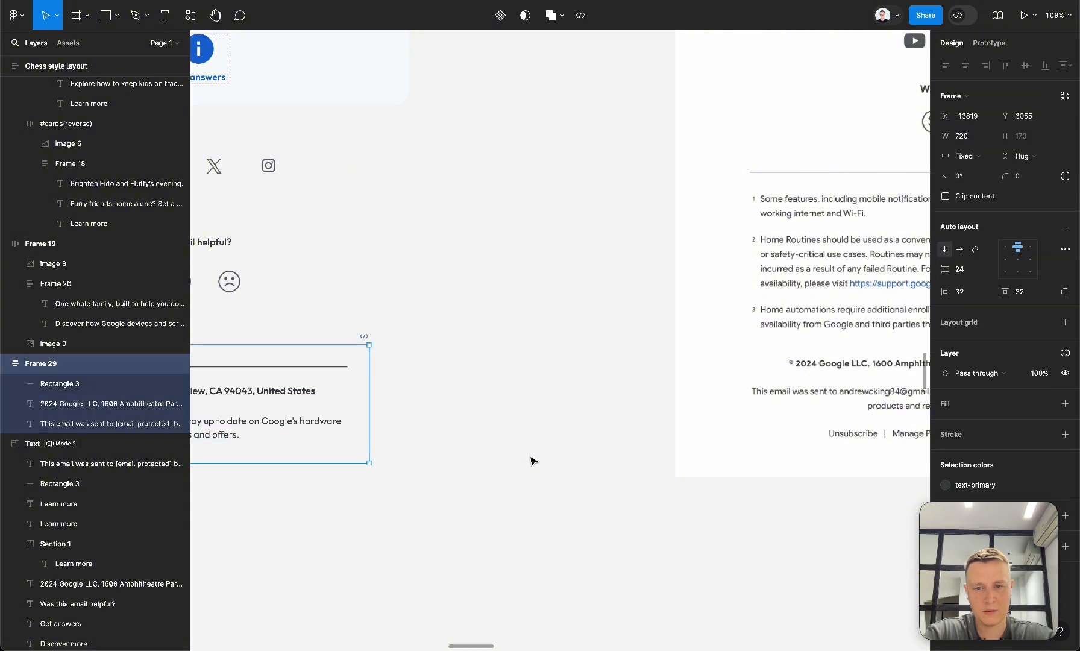
key("i")
left_click(731, 451)
scroll(522, 490, "left", 6)
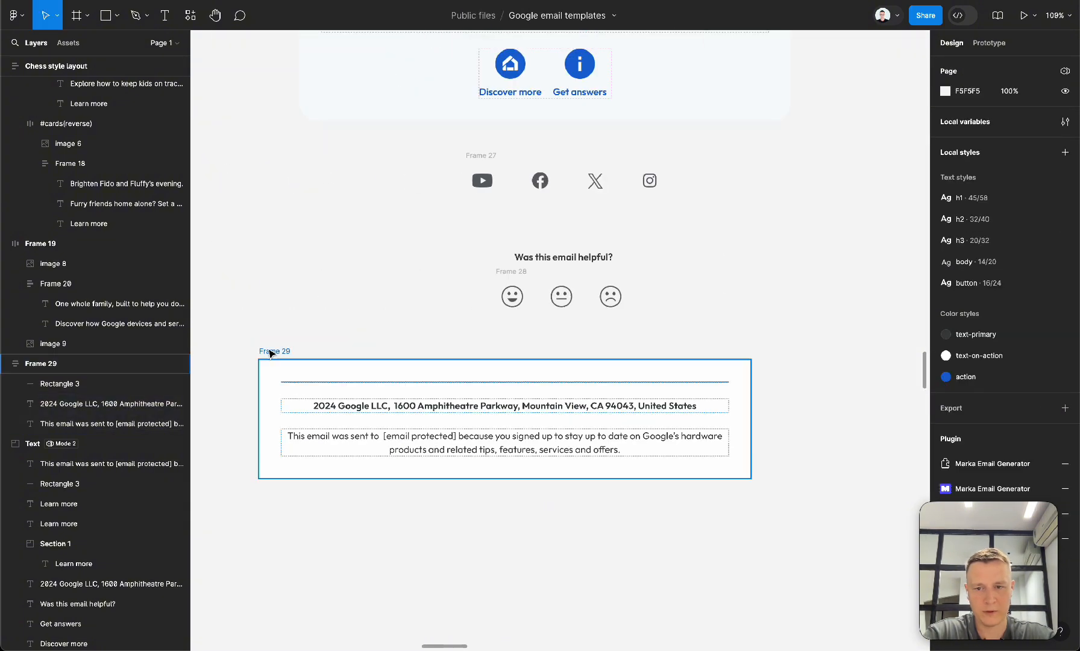
Move the white footer frame to X -13731, Y 3050 below the face icons and rename it FOOTER.
left_click_drag(274, 352, 333, 348)
key("super+r")
type("F")
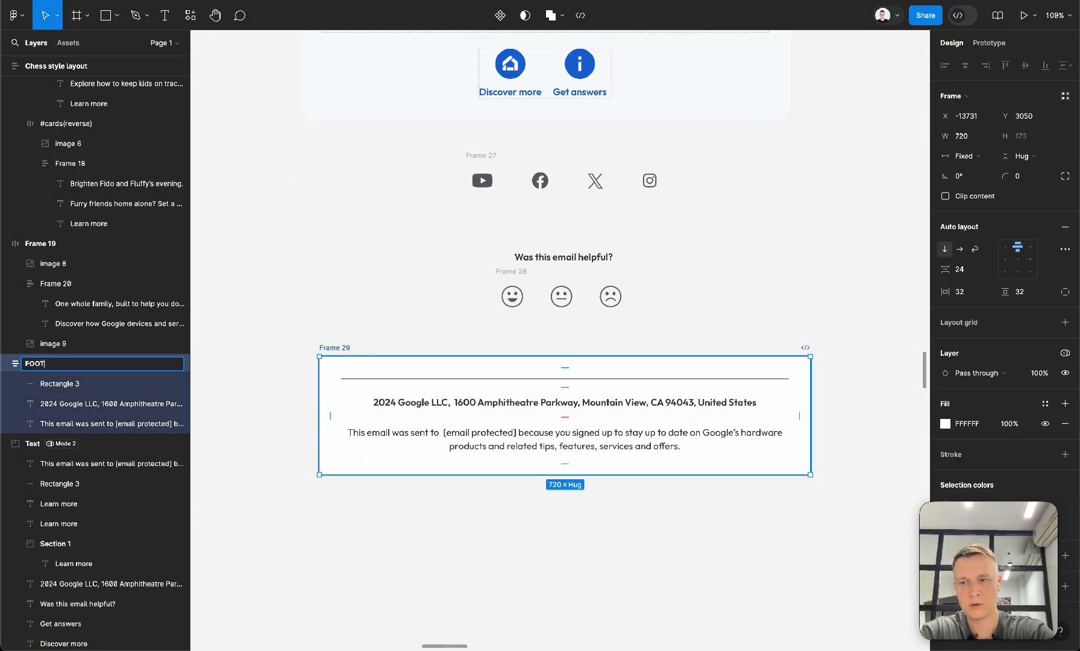
key("Return")
scroll(413, 374, "down", 5)
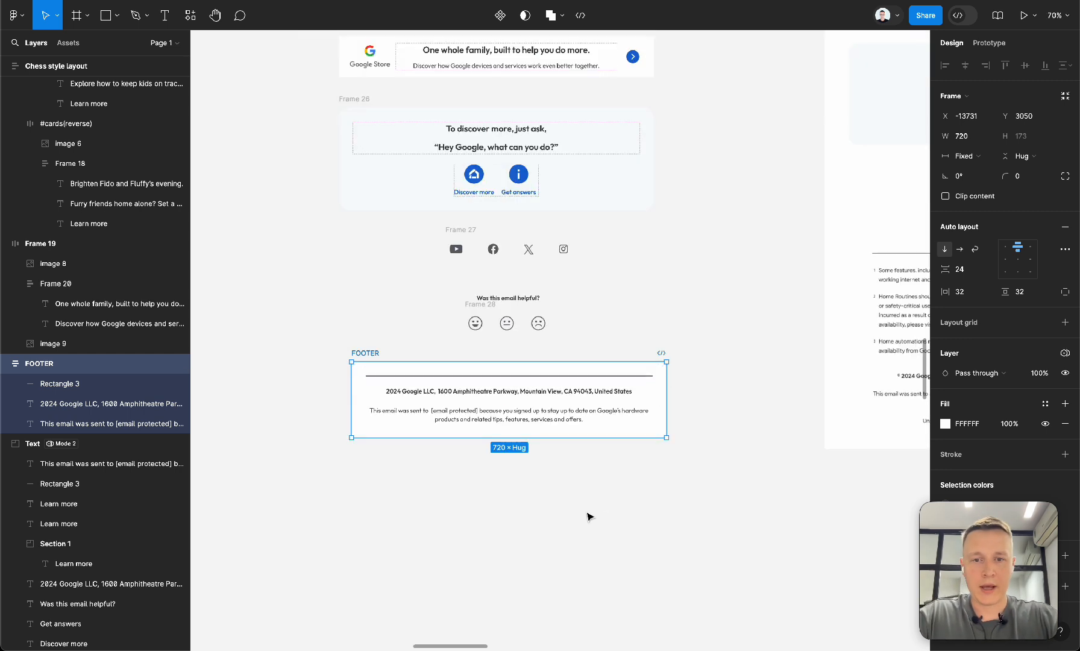
Wrap the "Was this email helpful?" text and face icons in a vertical auto layout frame with a fixed width of 720.
left_click(588, 516)
scroll(589, 516, "up", 2)
scroll(550, 425, "up", 5)
left_click_drag(381, 439, 676, 331)
key("shift+a")
left_click(967, 157)
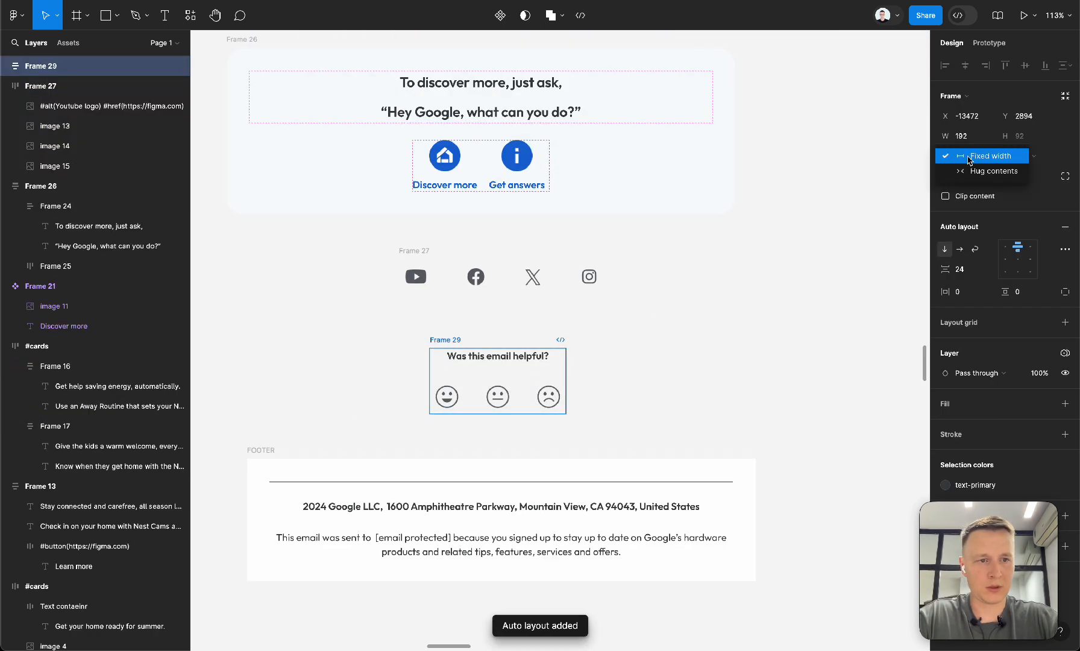
left_click(990, 156)
left_click(964, 135)
type("720")
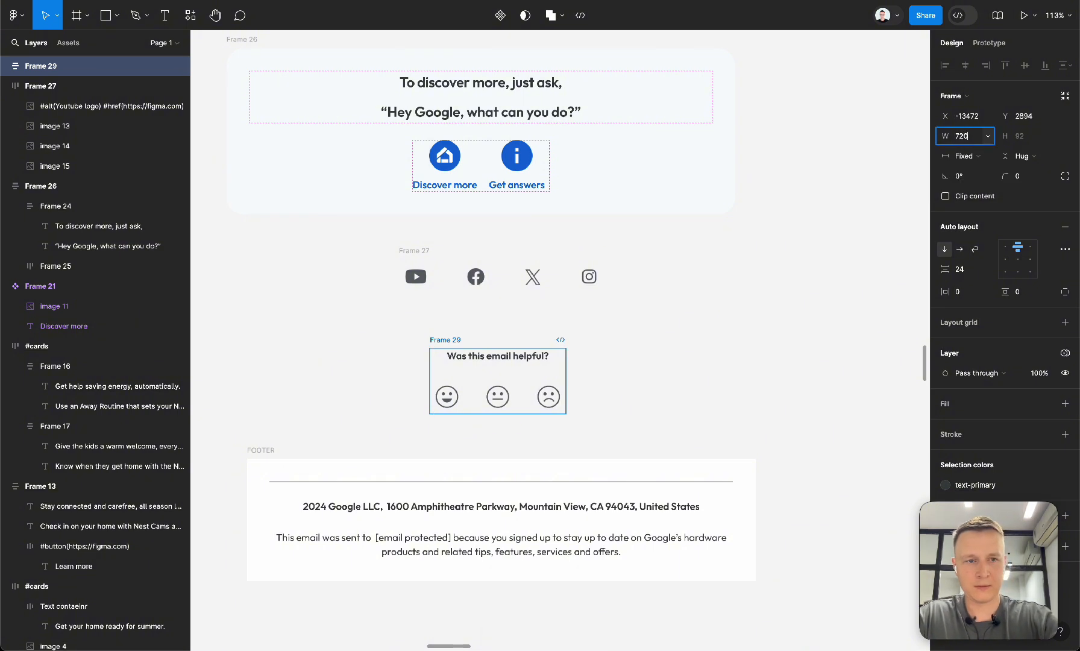
key("Tab")
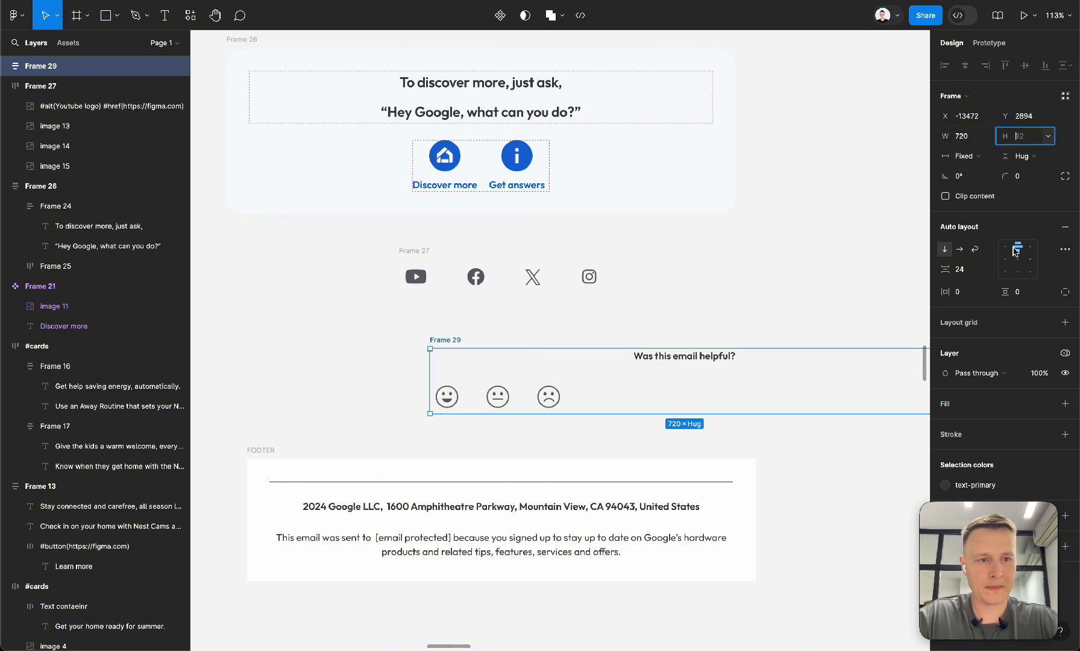
Align the face icons top centre within their row and move the enclosing frame to X -13752, Y 2887 above the footer.
left_click(570, 397)
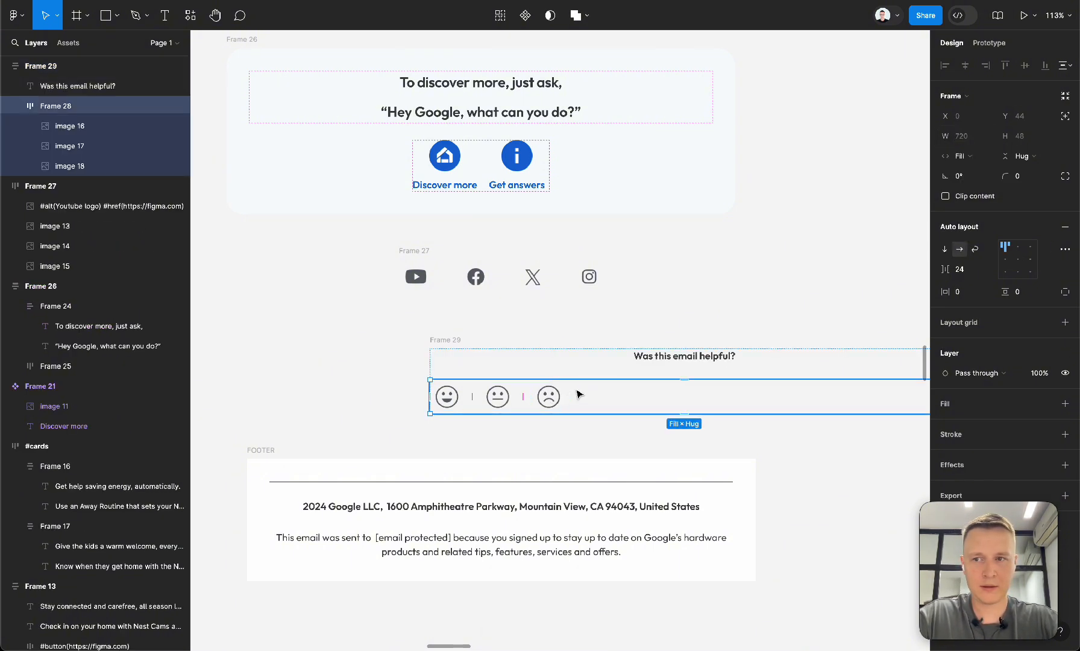
left_click(1029, 258)
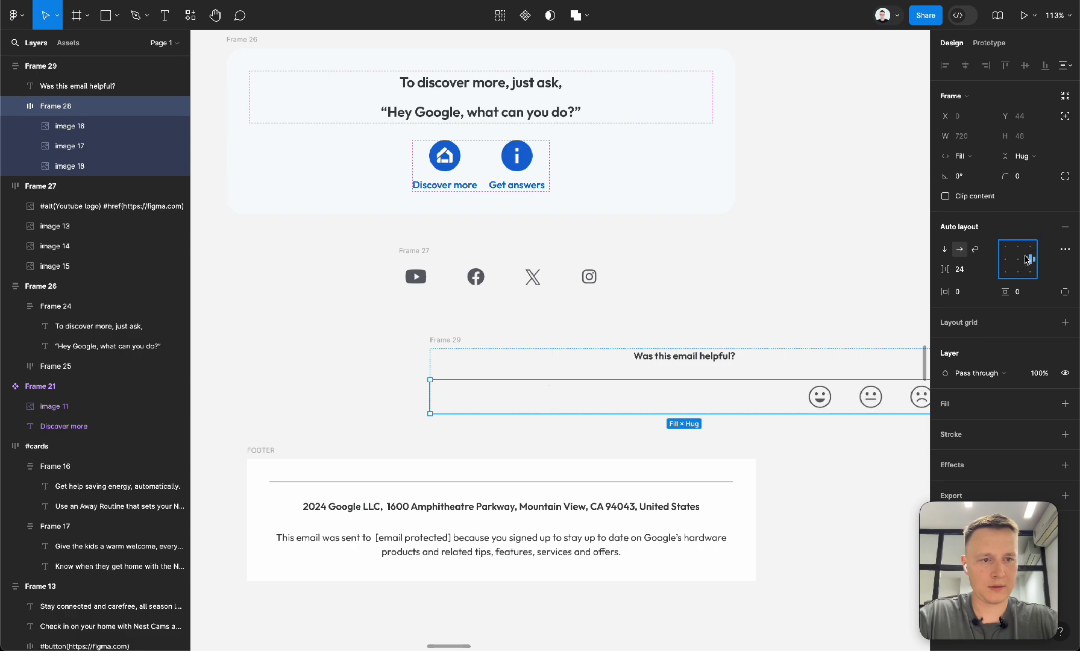
left_click(1017, 246)
left_click_drag(452, 338, 258, 337)
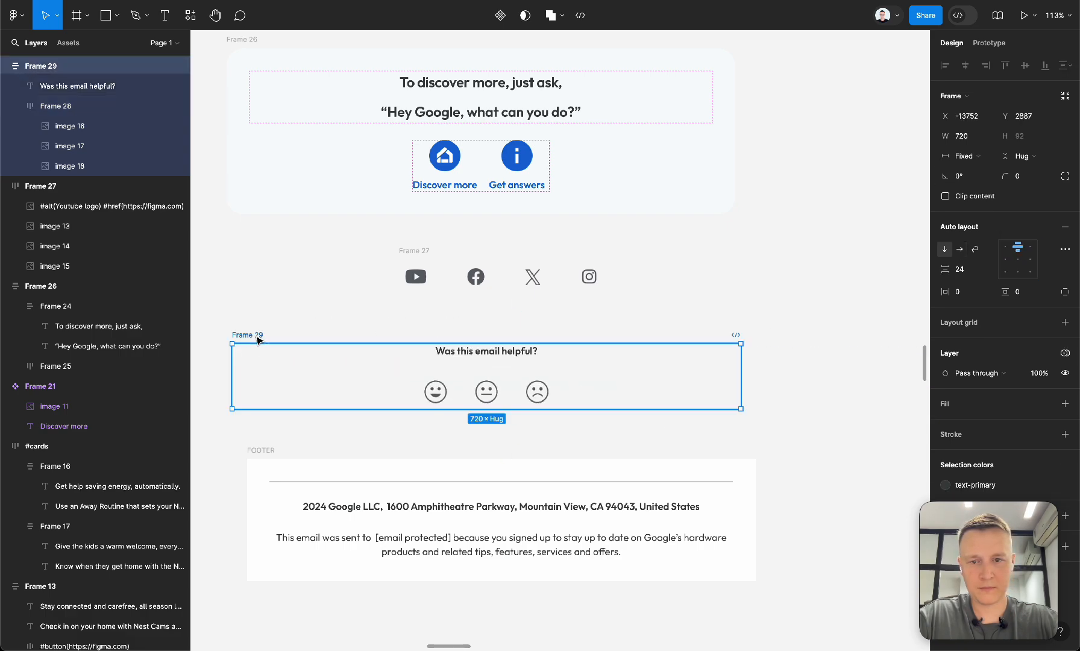
Move the social icons row into the feedback frame, above the "Was this email helpful?" text.
scroll(670, 337, "down", 5)
scroll(671, 336, "right", 5)
scroll(670, 336, "left", 5)
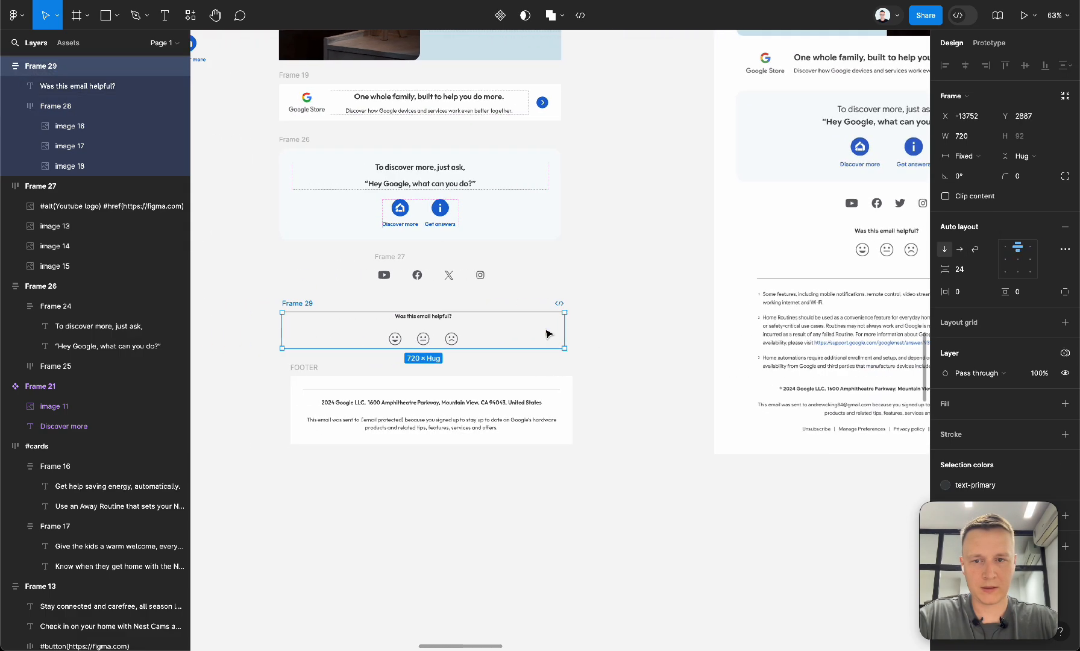
left_click_drag(420, 279, 446, 344)
left_click(658, 297)
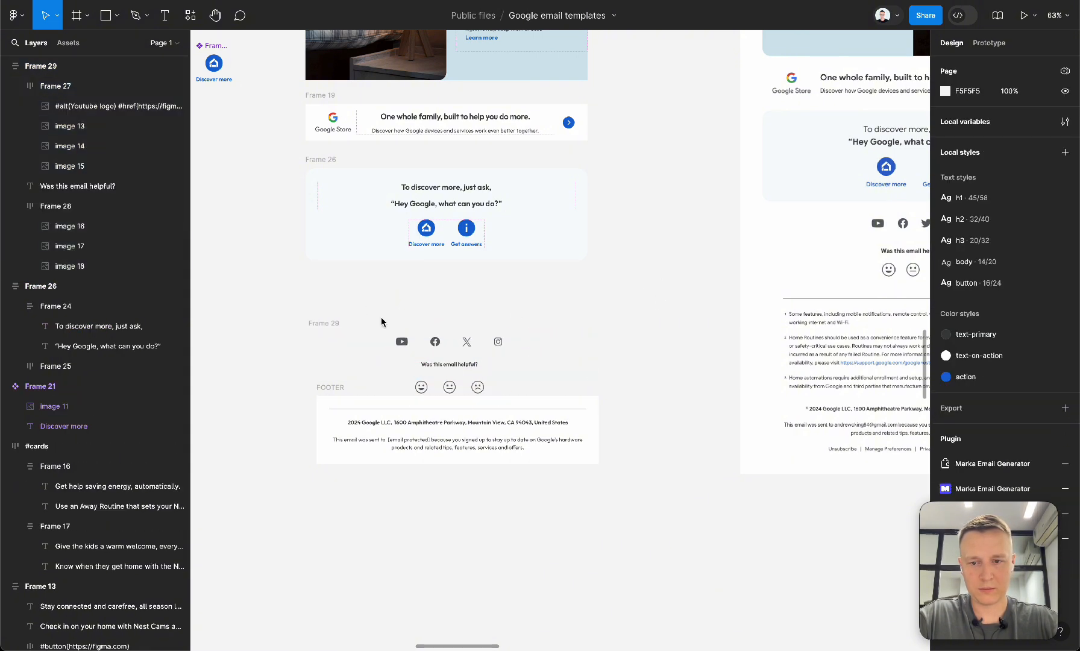
Move the combined social and feedback frame up to Y 2752 beneath the "Hey Google" section and rename it pre-footer.
left_click_drag(332, 322, 328, 286)
mouse_move(369, 343)
left_mouse_down()
mouse_move(381, 320)
mouse_move(375, 326)
left_mouse_up()
key("super+r")
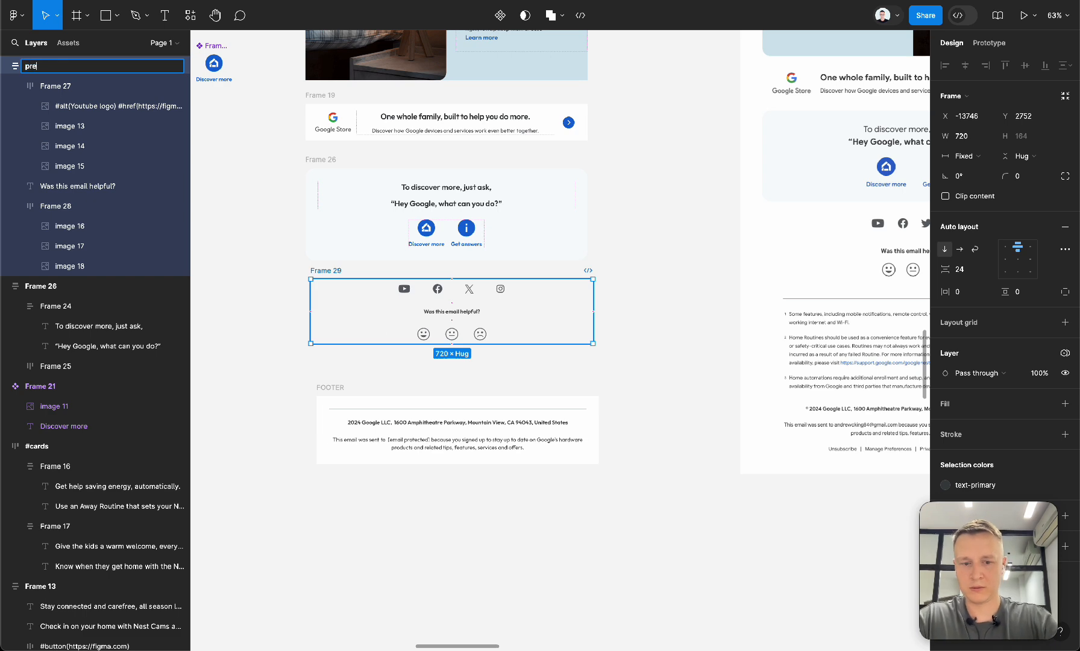
type("pre-footer")
key("Return")
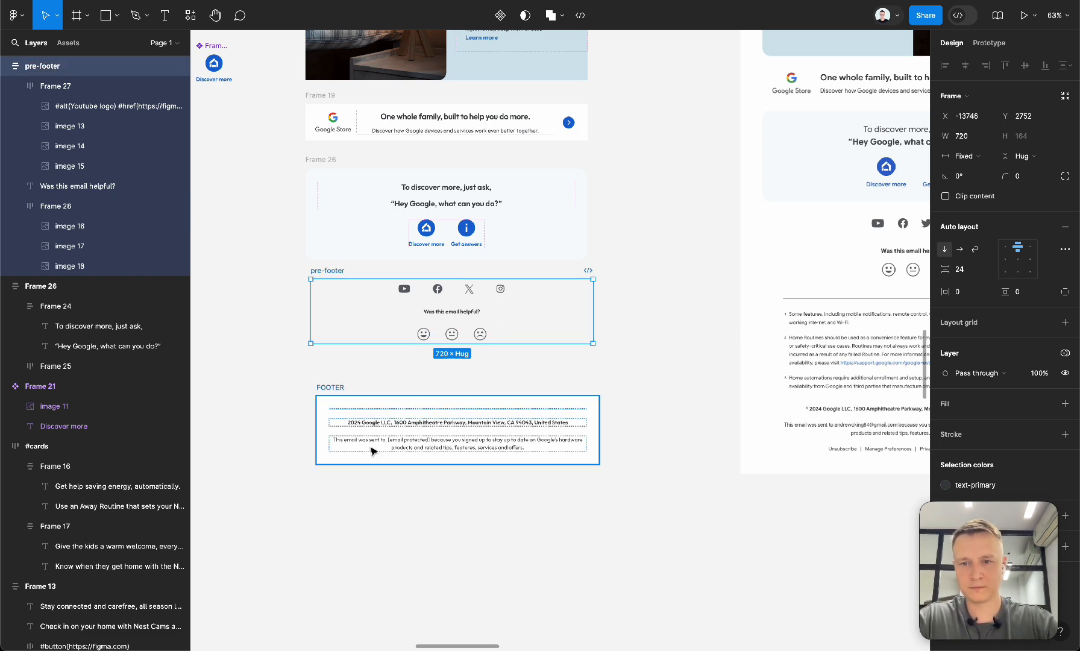
Move the FOOTER frame to X -13731, Y 3028 beneath the pre-footer, and shift the standalone "Discover more" component down beside the sections.
left_click_drag(331, 388, 325, 378)
scroll(513, 399, "down", 3)
scroll(543, 407, "left", 2)
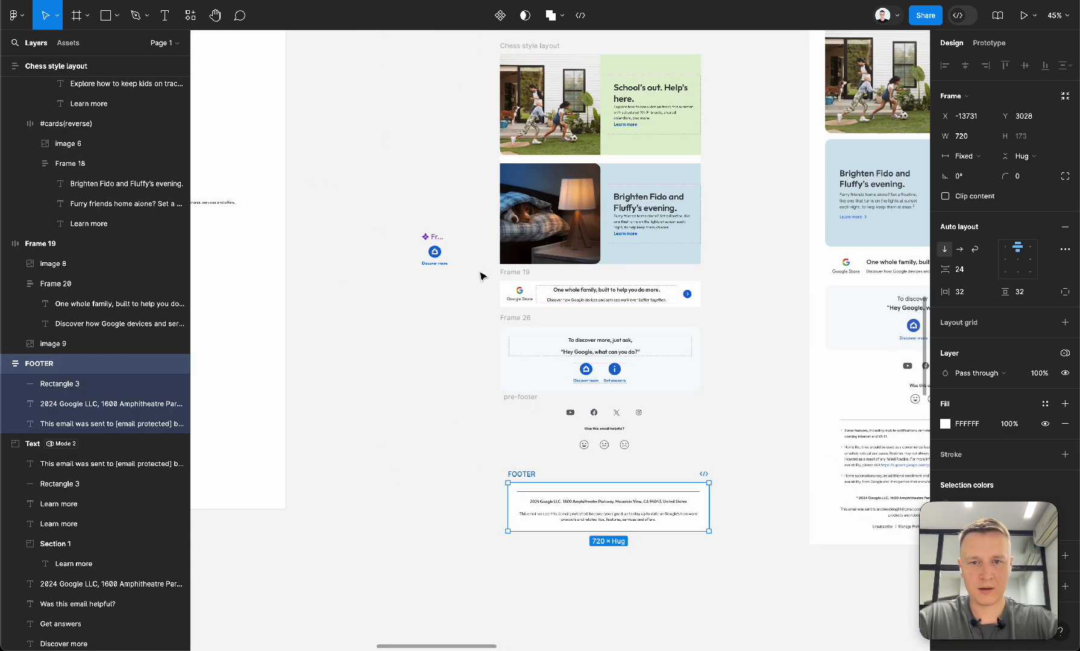
left_click_drag(434, 252, 415, 422)
left_click(412, 421)
Compare the rebuilt email sections with the original Google email design beside them.
scroll(413, 421, "up", 10)
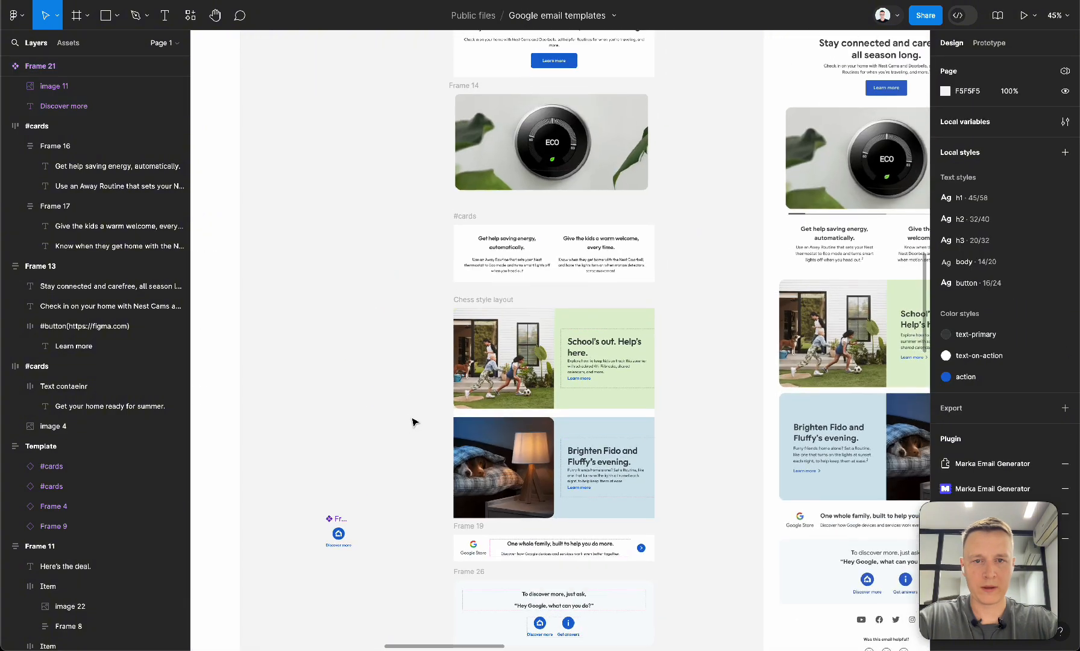
scroll(413, 422, "down", 3)
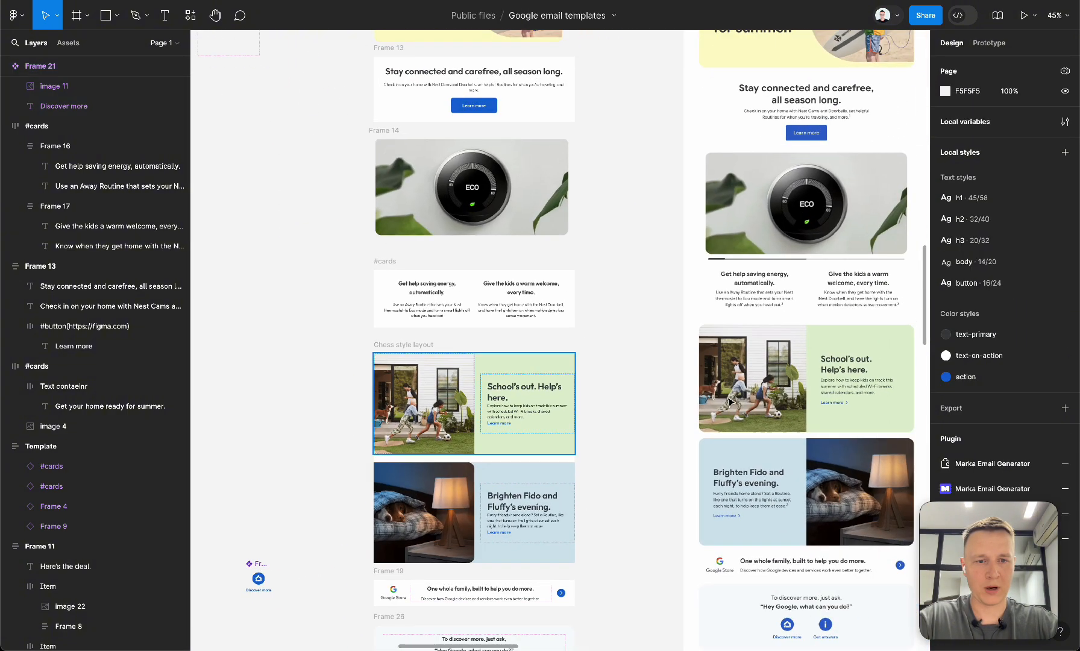
scroll(747, 337, "down", 2)
scroll(750, 330, "right", 1)
scroll(750, 331, "down", 3)
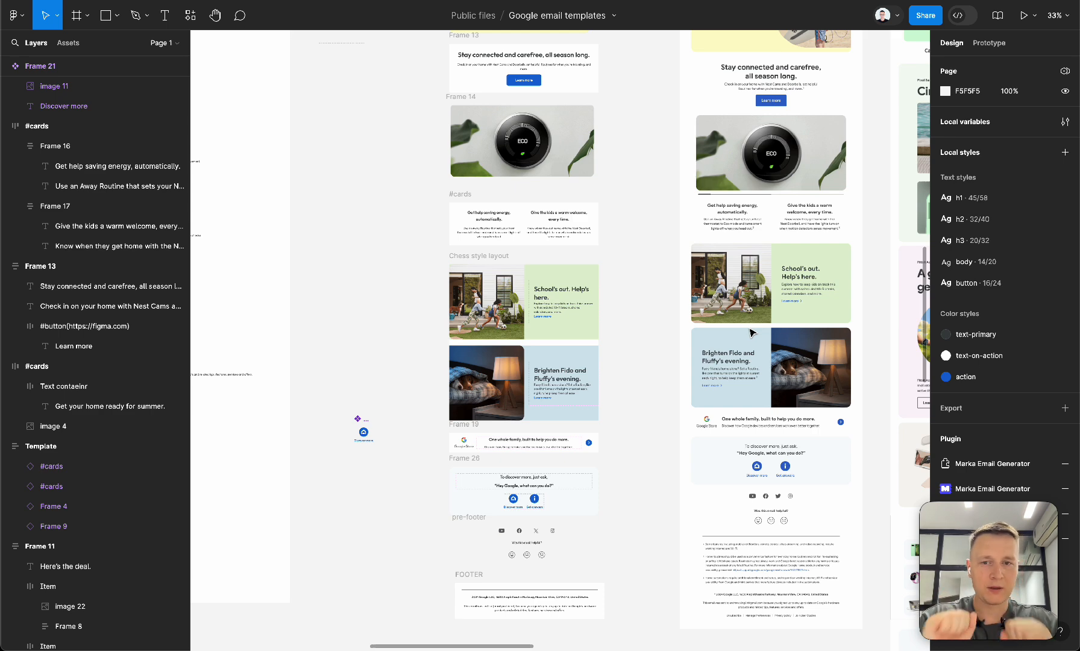
scroll(751, 333, "up", 5)
scroll(752, 332, "left", 1)
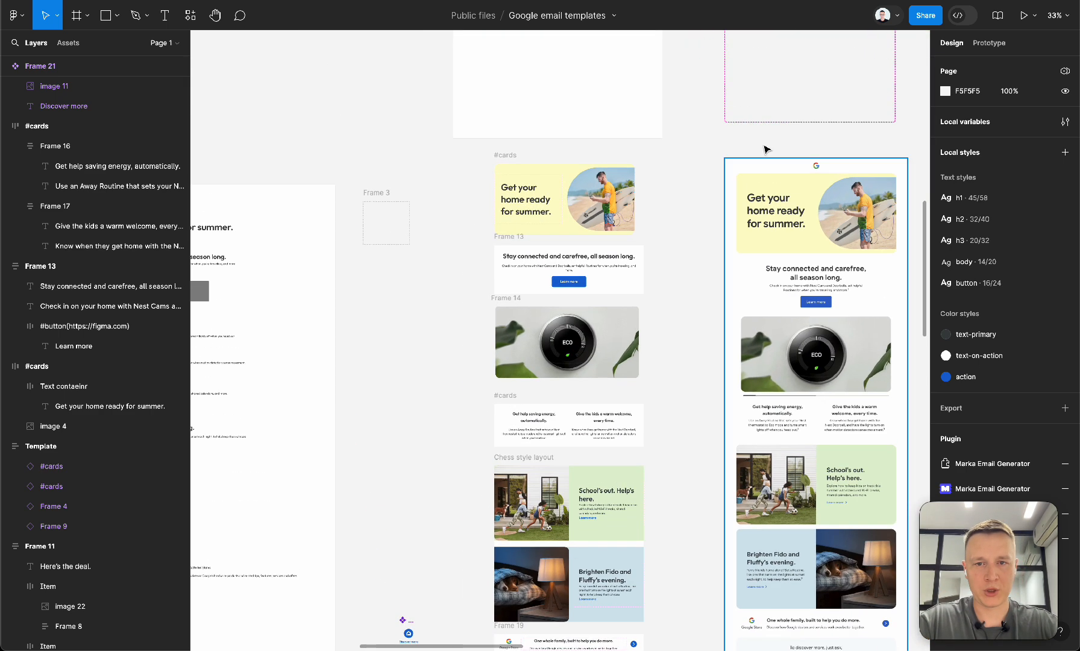
scroll(508, 161, "down", 1)
Set the width of all rebuilt sections from the hero #cards to FOOTER to 720 and align them to their left edges.
left_click(505, 162)
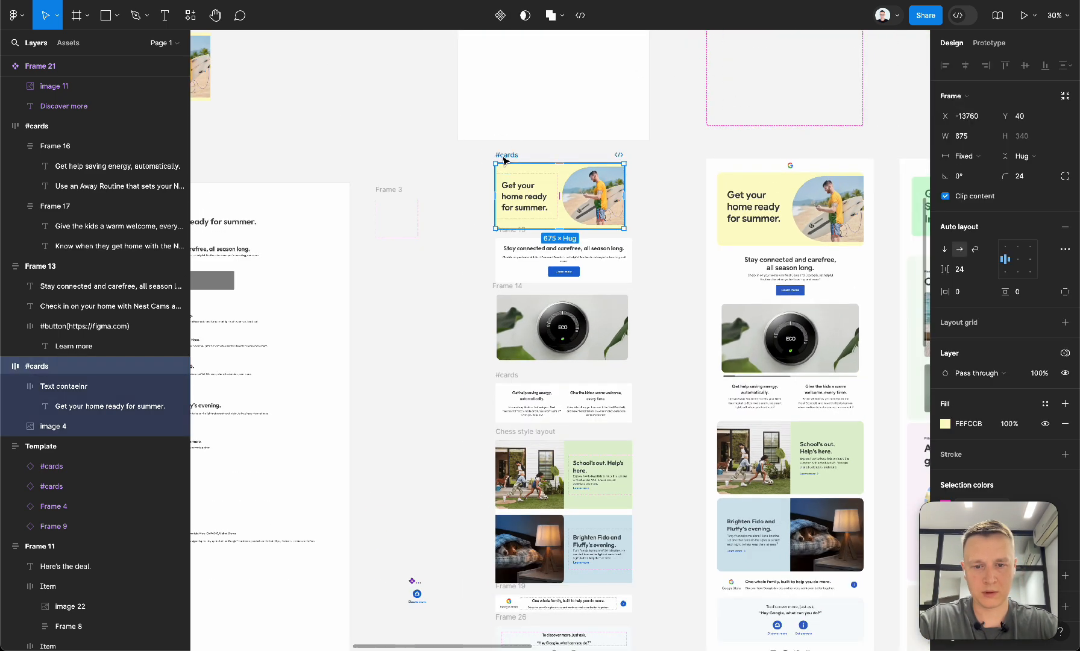
scroll(505, 159, "down", 2)
left_click_drag(487, 611, 621, 155)
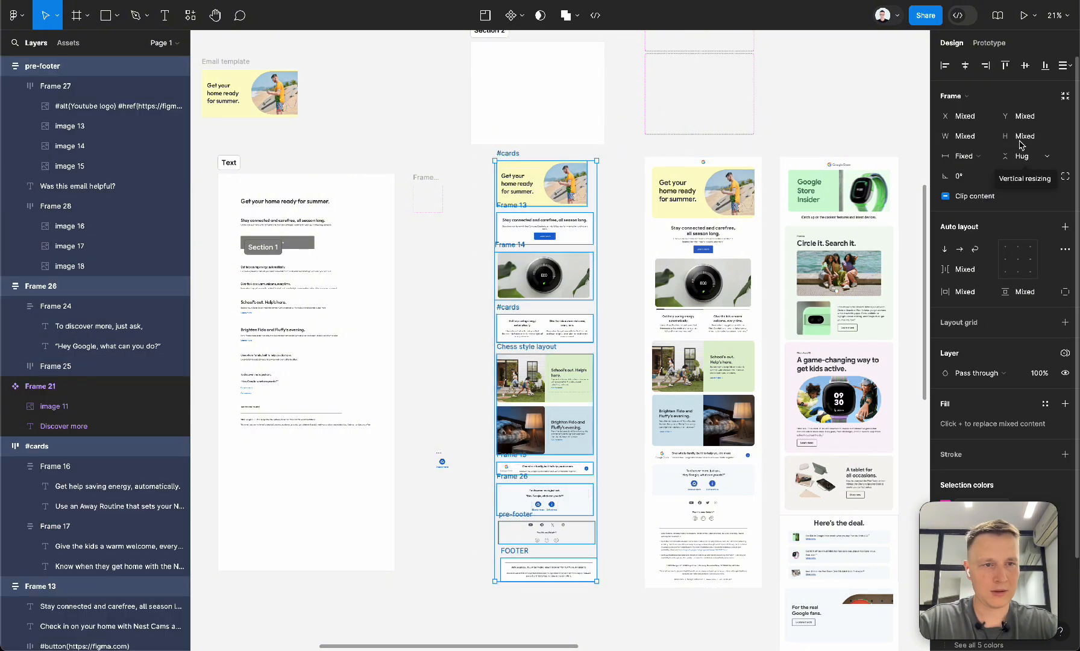
left_click(980, 135)
type("72")
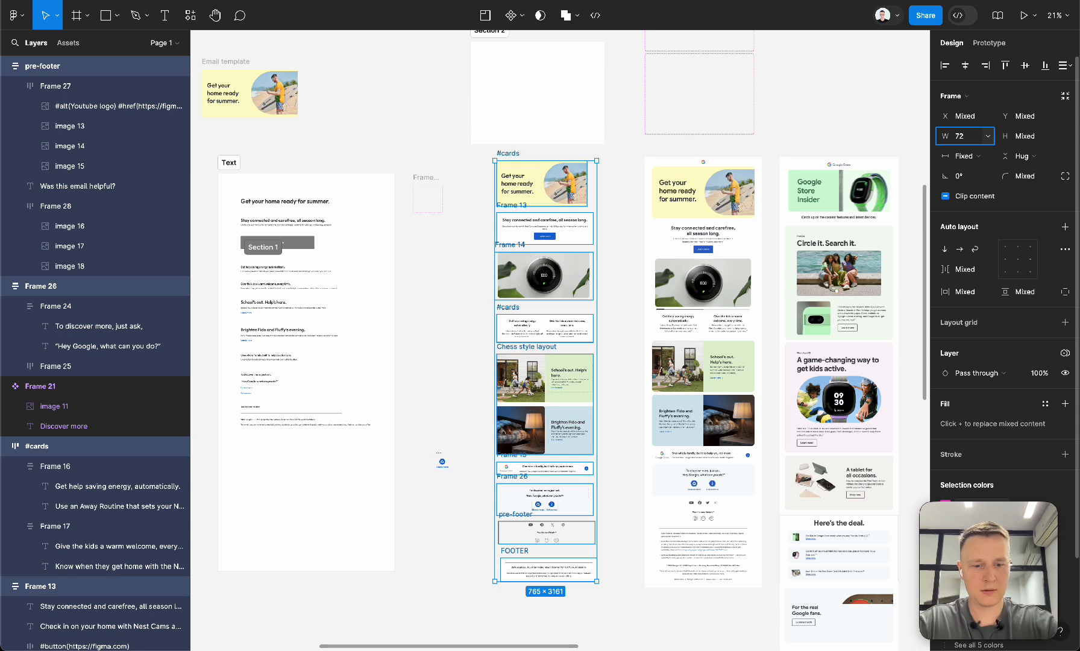
type("0")
key("Tab")
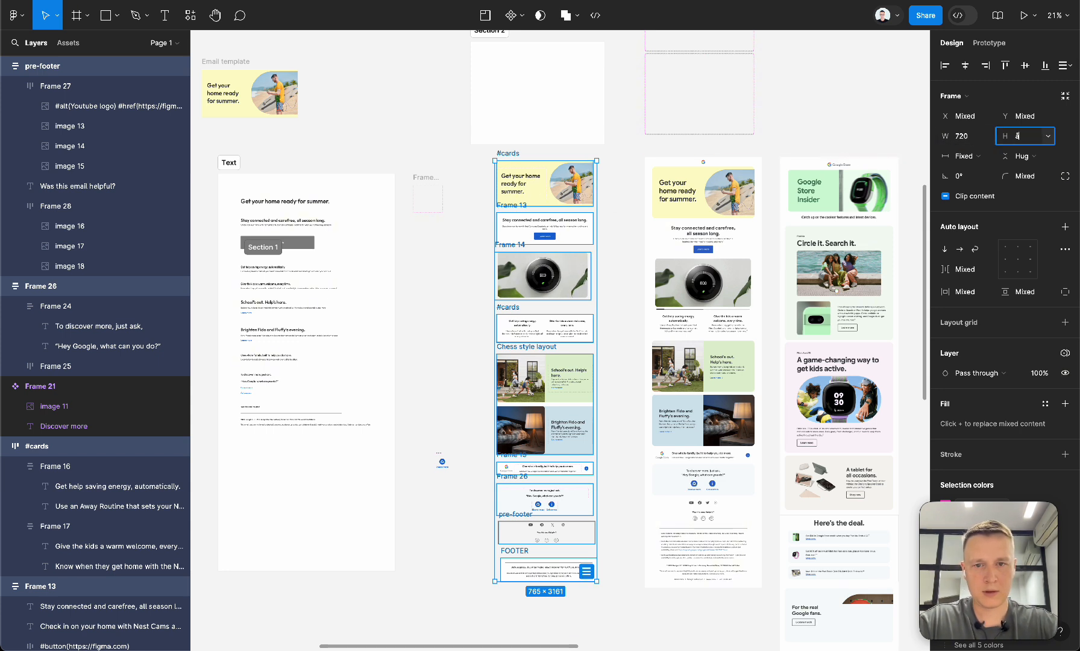
key("Escape")
key("alt+a")
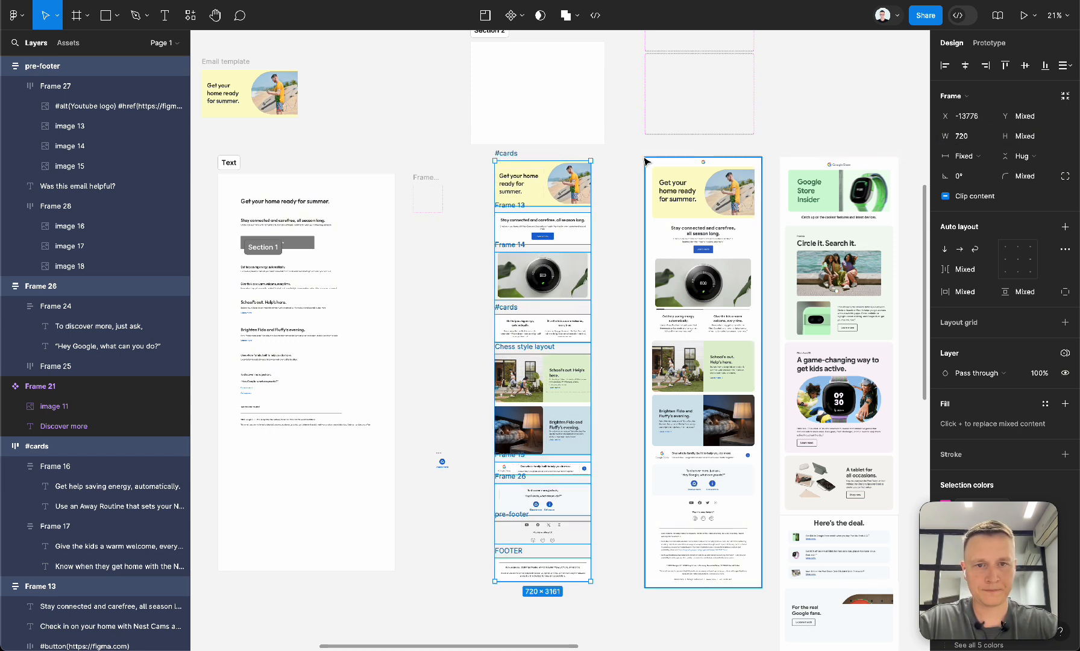
Turn each selected email section into its own component by creating multiple components at once.
left_click(522, 18)
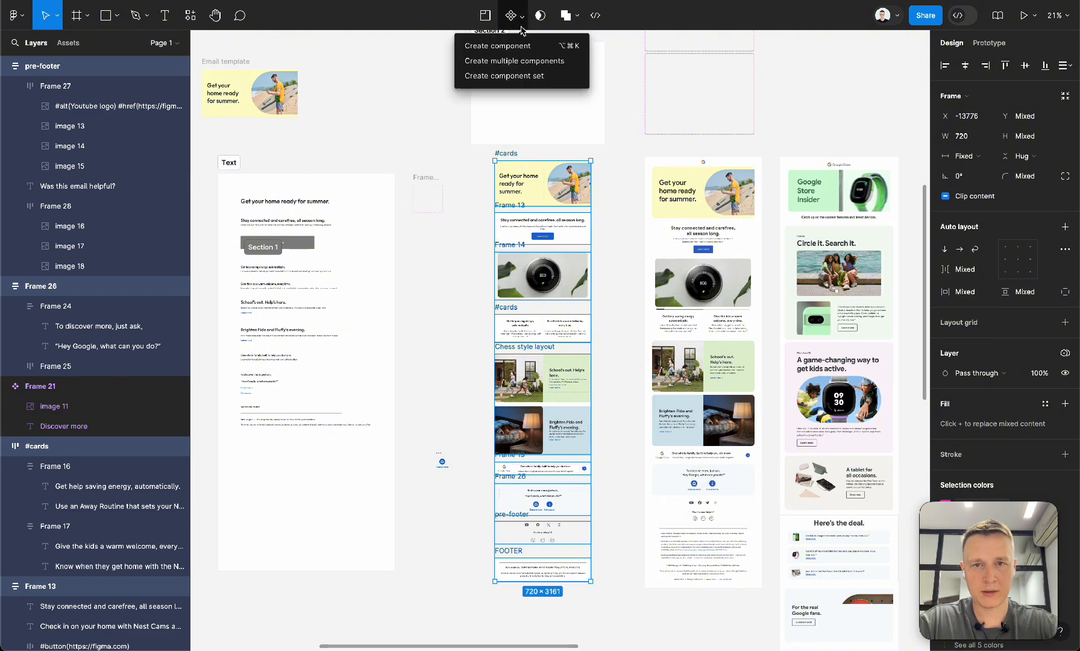
left_click(514, 60)
left_click(621, 282)
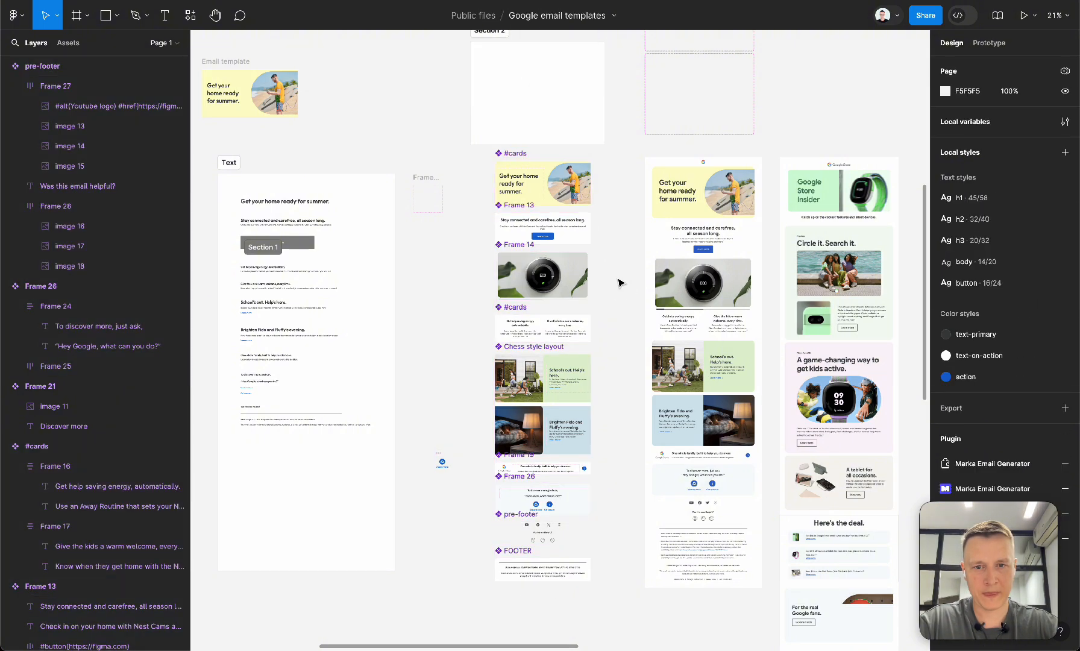
Open the Marka Email Generator plugin and show the current file's custom components with the hero #cards section selected.
scroll(620, 282, "up", 3)
scroll(620, 362, "down", 2)
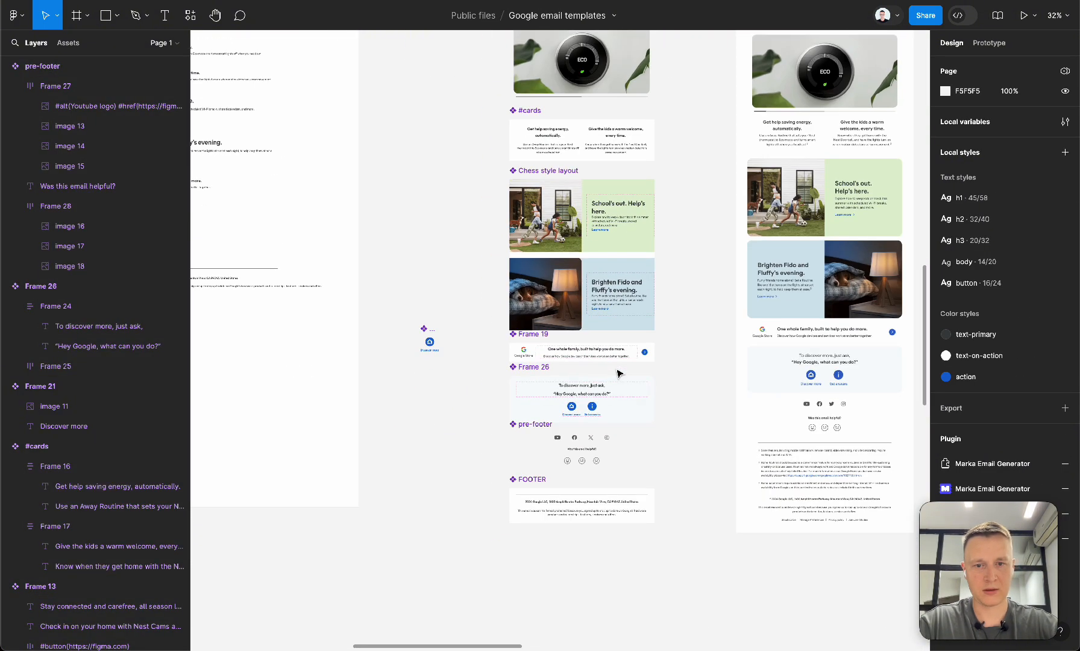
scroll(619, 374, "up", 4)
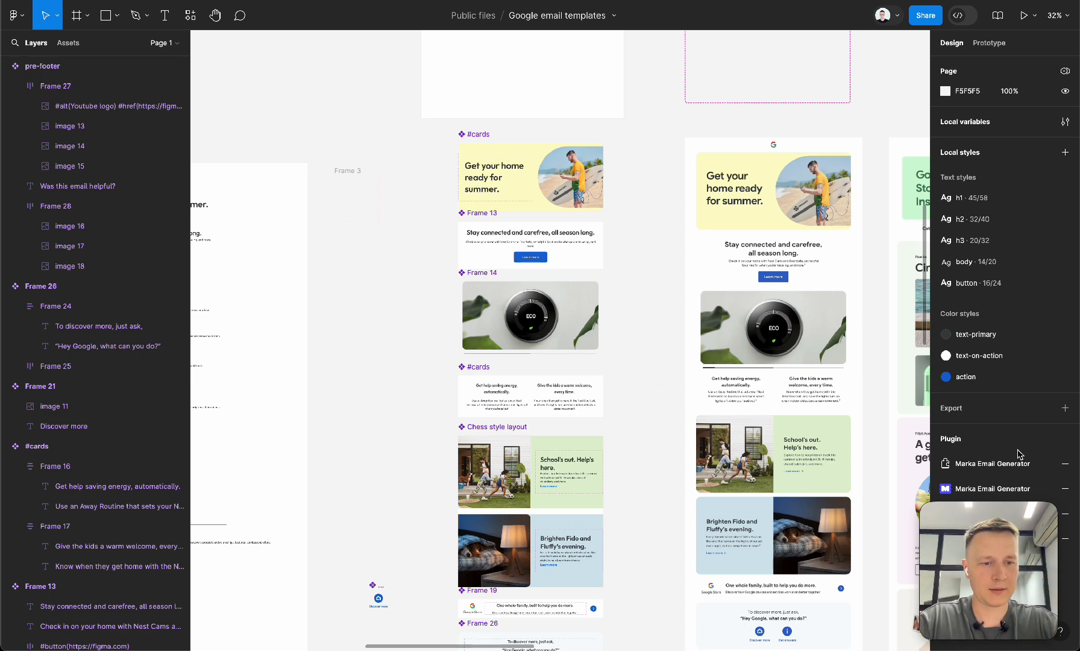
left_click(986, 488)
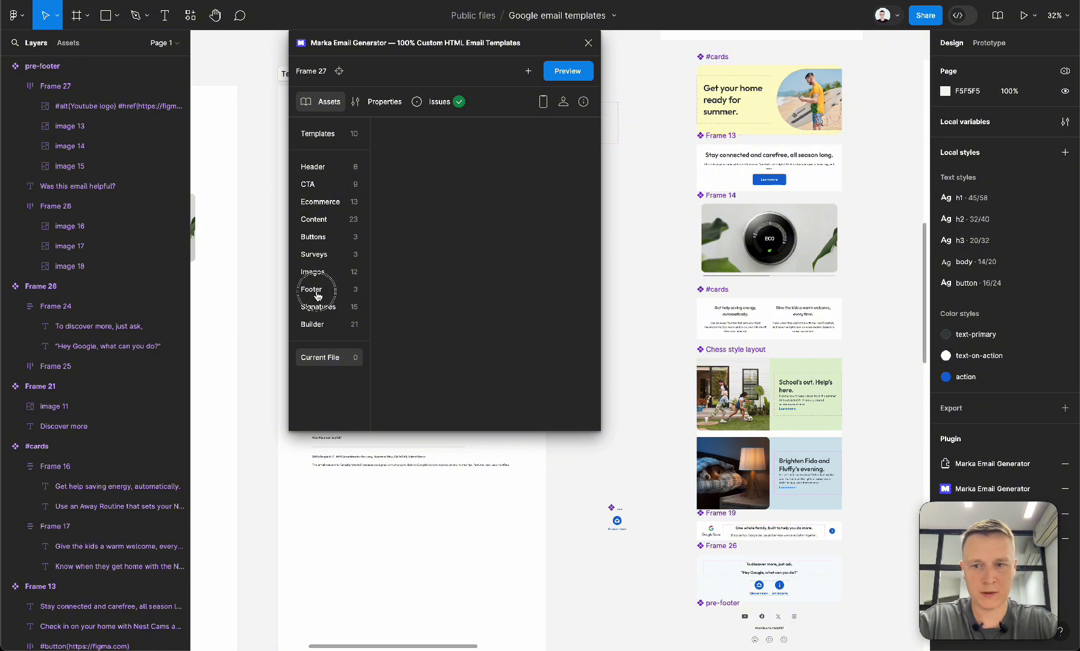
left_click(320, 358)
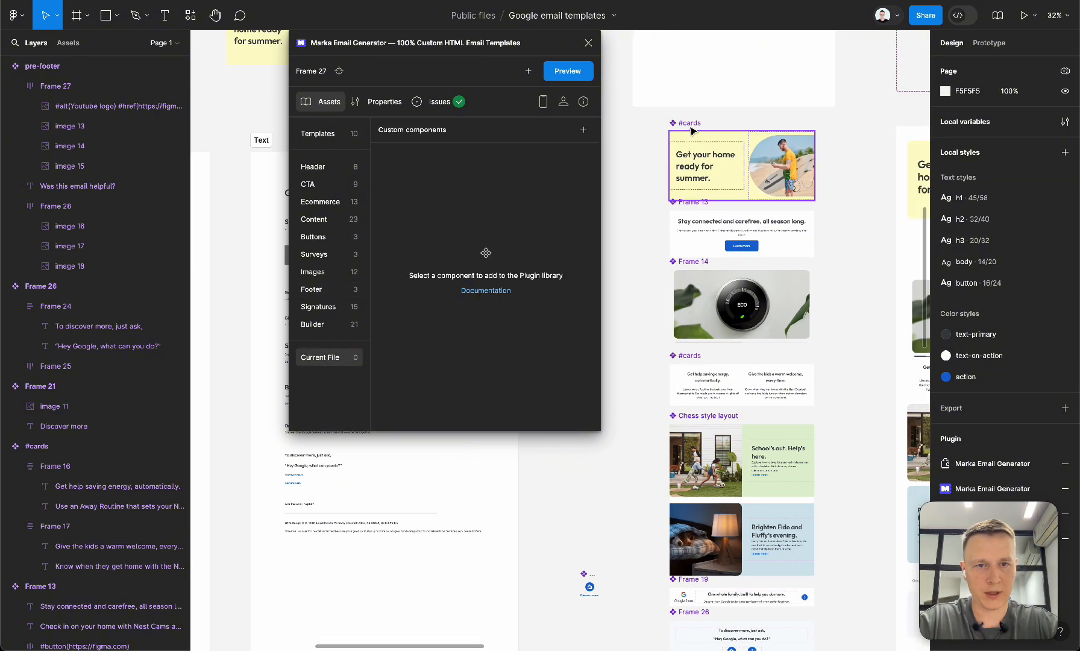
left_click(748, 169)
scroll(769, 347, "down", 5)
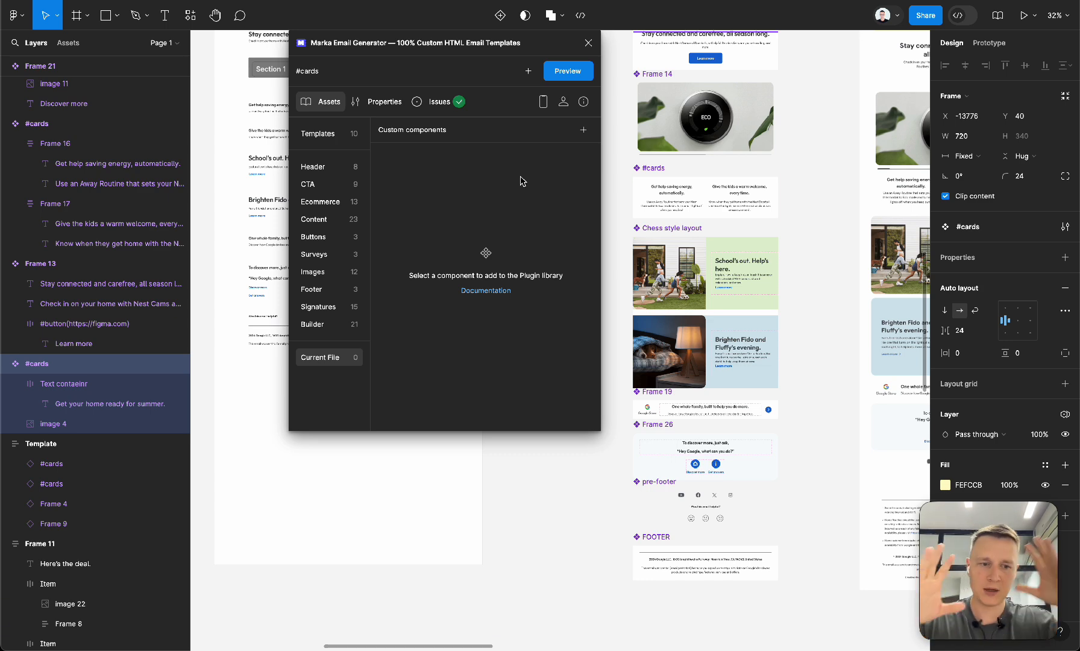
scroll(675, 120, "up", 4)
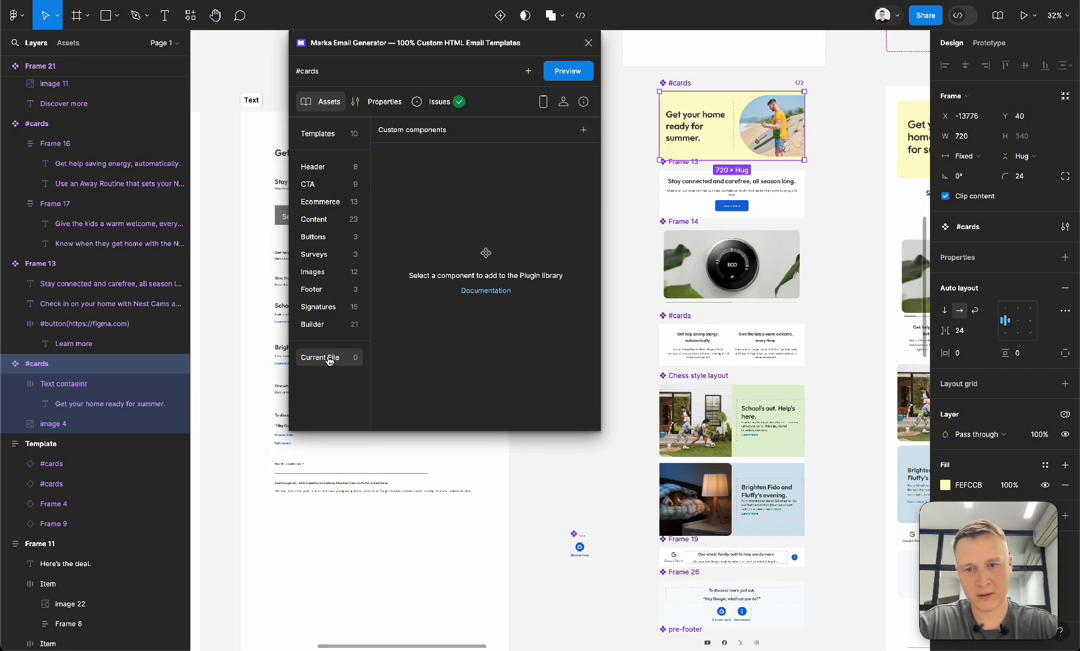
Add the hero #cards, Frame 13 and Frame 14 components to the plugin's custom component library.
left_click(638, 101)
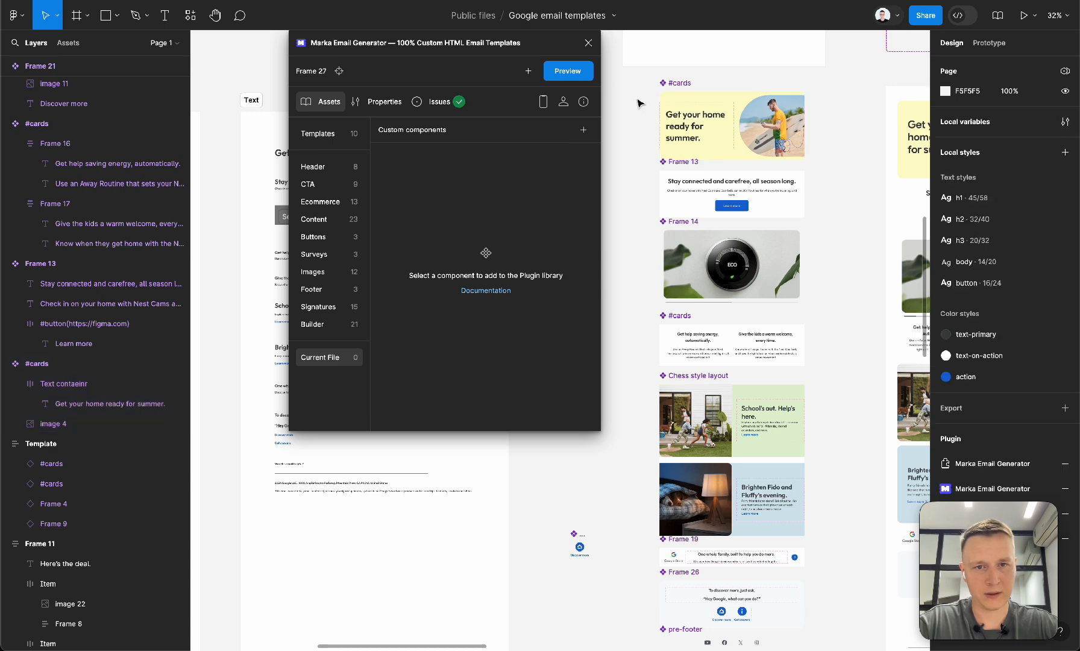
left_click(686, 81)
left_click(590, 135)
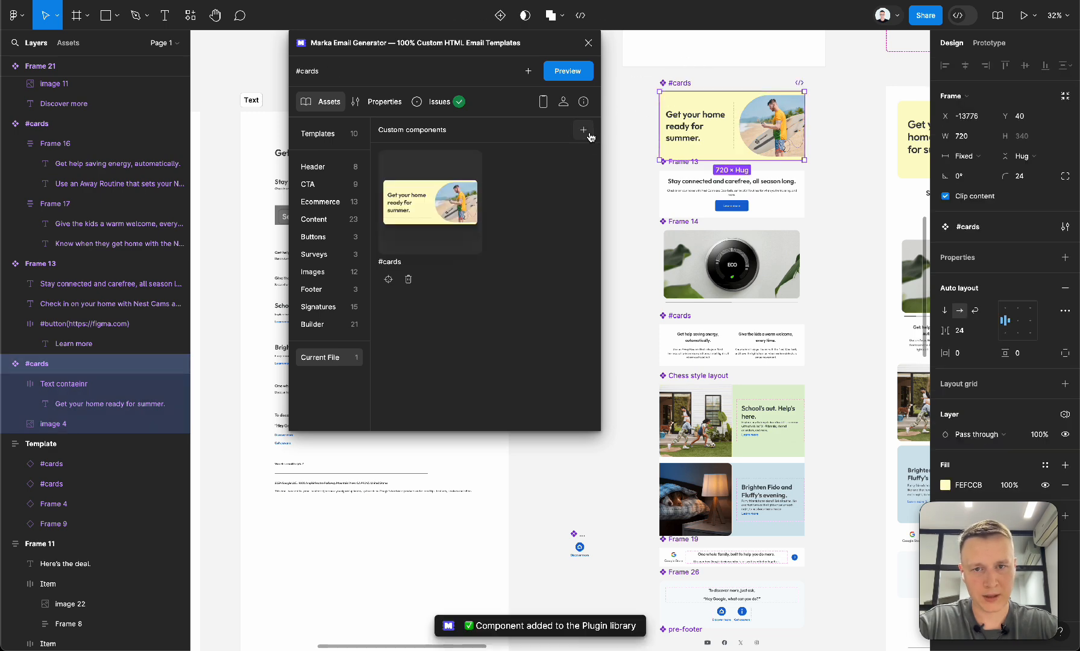
scroll(680, 164, "up", 3)
left_click(665, 165)
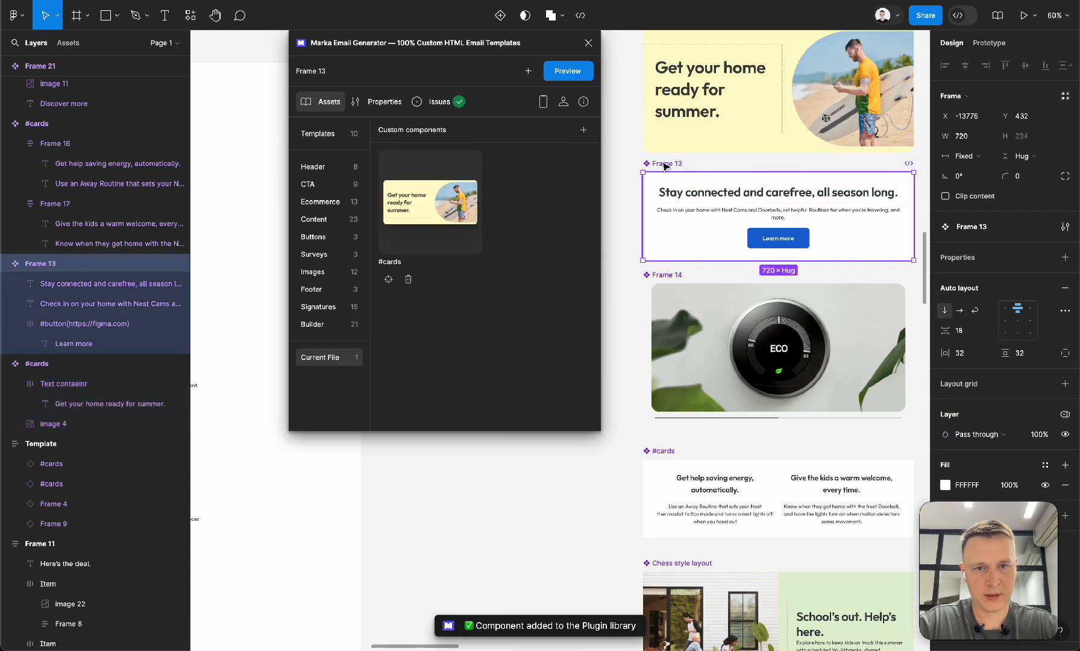
left_click(586, 136)
left_click(723, 346)
left_click(590, 137)
Add the two-column text #cards and the Chess style layout components to the plugin library.
scroll(778, 302, "down", 5)
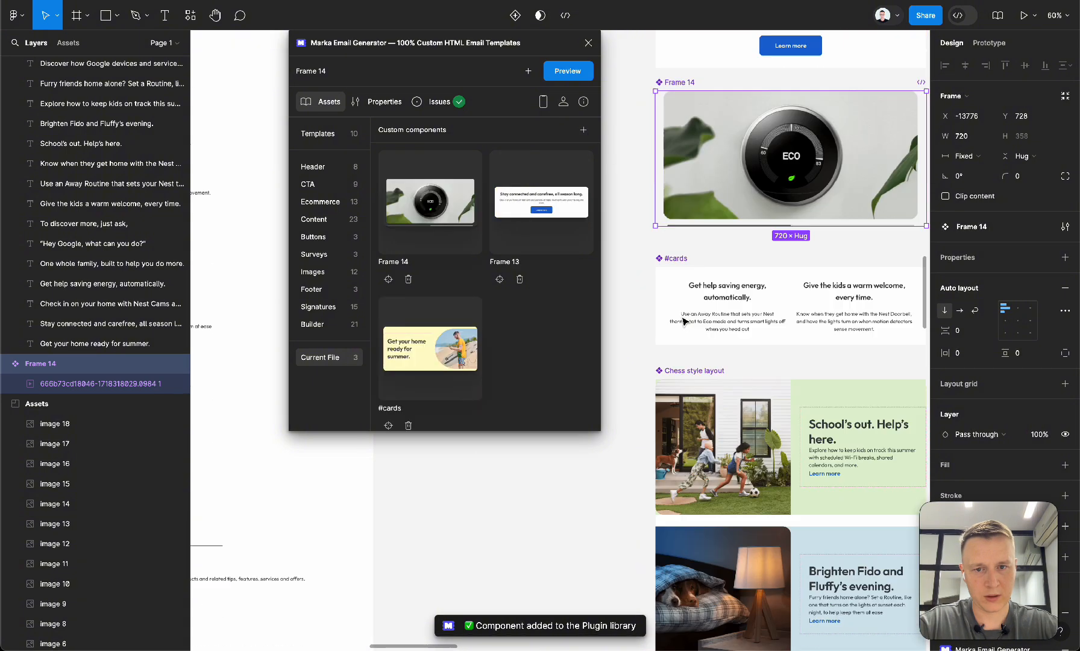
left_click(783, 253)
left_click(584, 130)
left_click(741, 397)
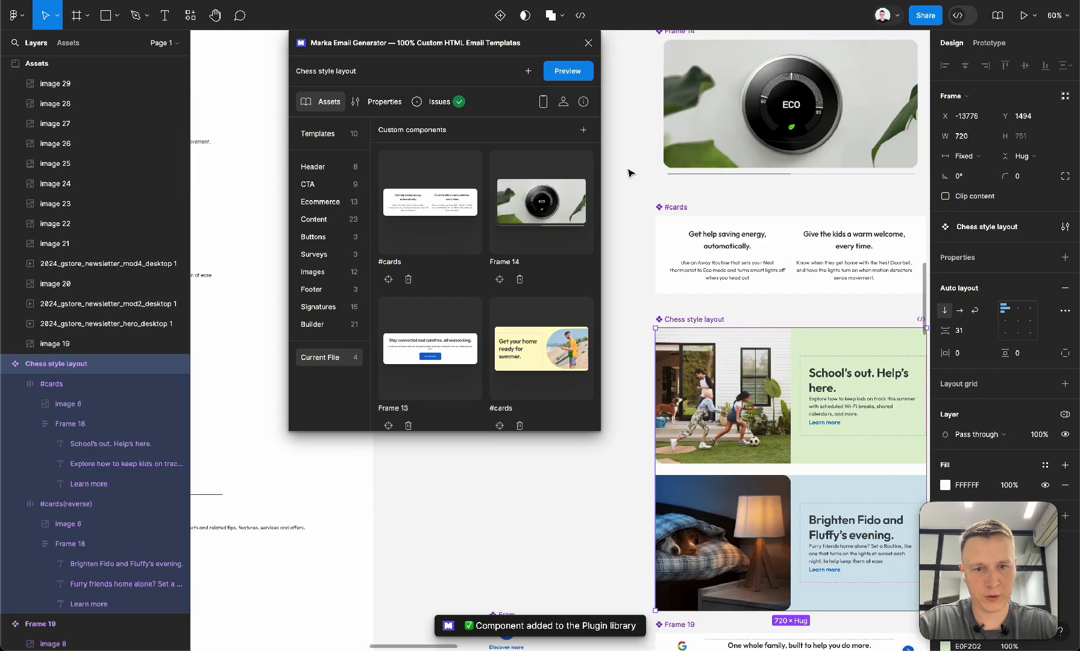
left_click(583, 131)
Add the Google Store banner Frame 19 and the "Hey Google" Frame 26 components to the plugin library.
scroll(722, 241, "down", 8)
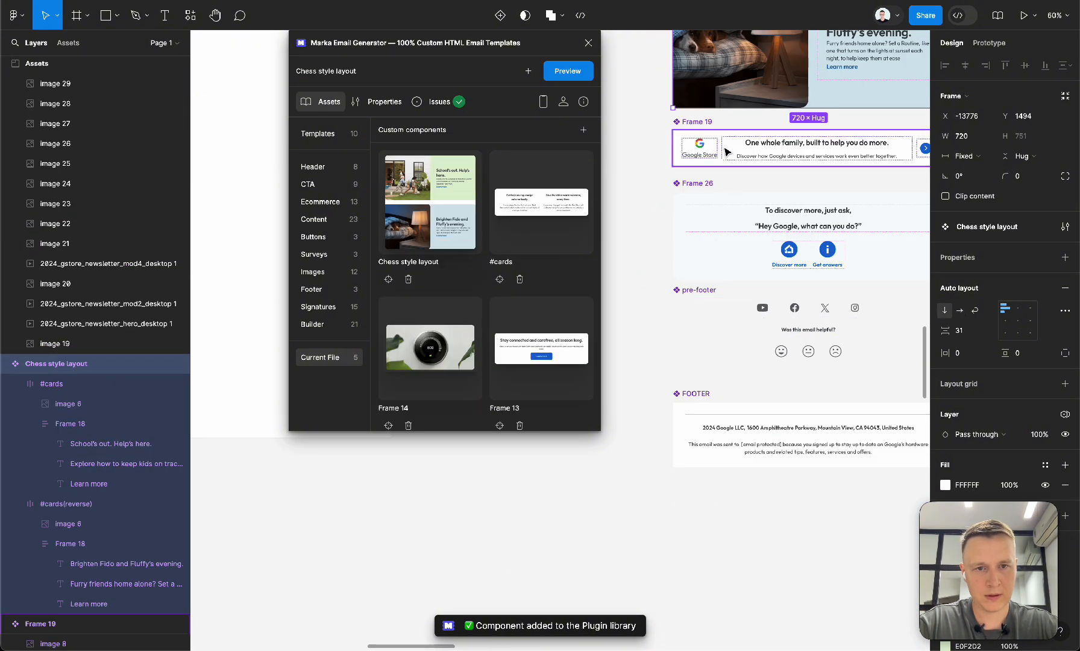
left_click(684, 138)
left_click(582, 130)
key("Tab")
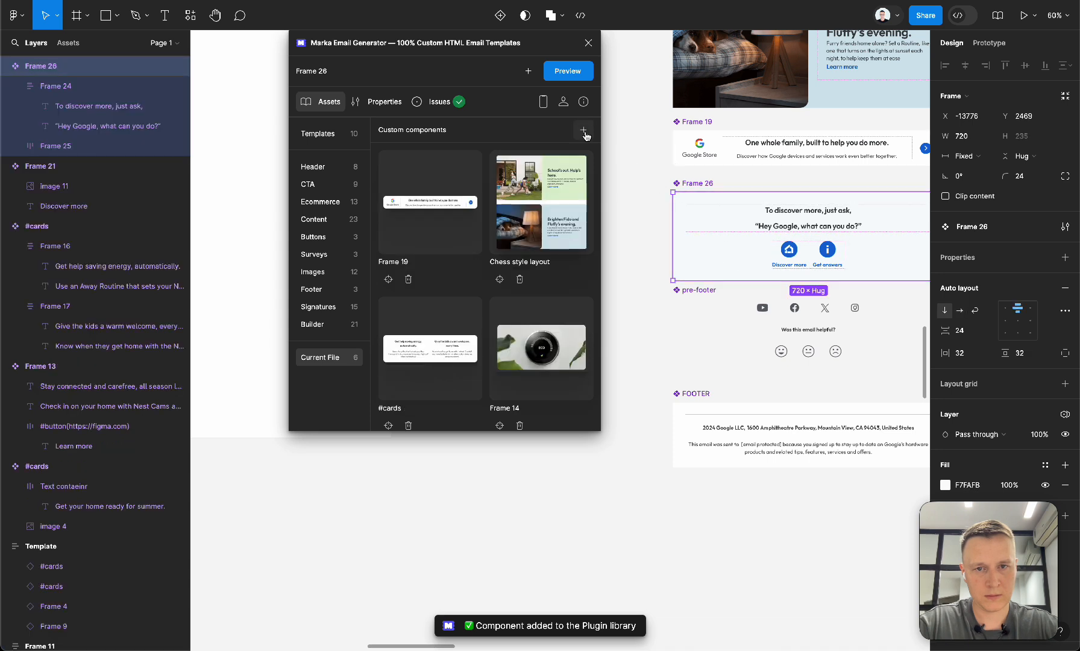
left_click(582, 130)
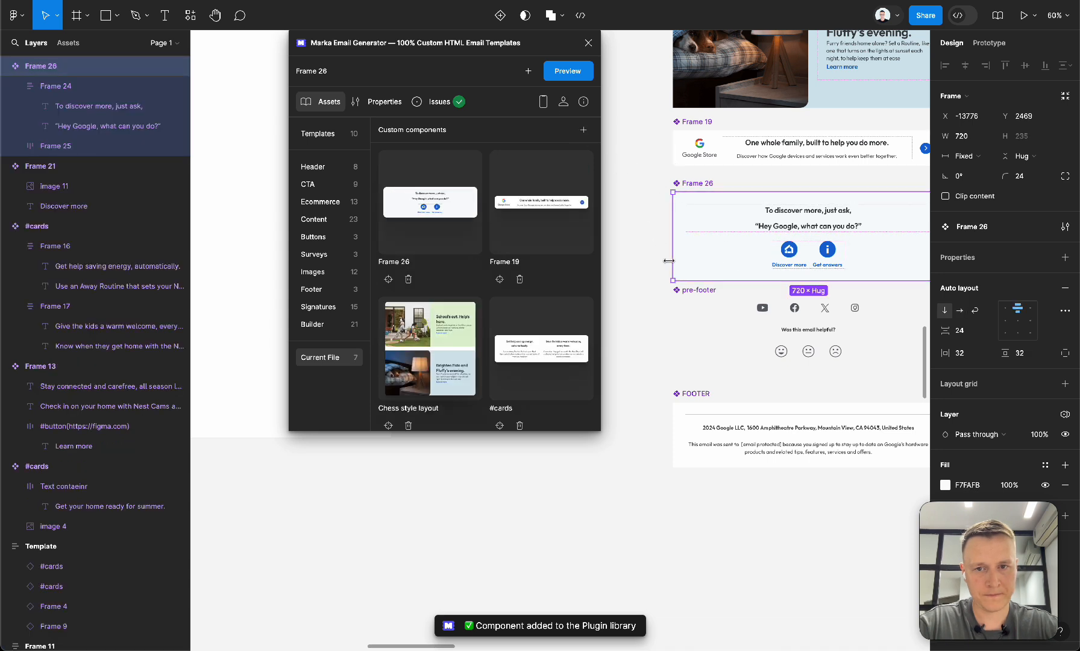
Add the pre-footer and FOOTER components to the plugin library.
left_click(693, 309)
left_click(583, 129)
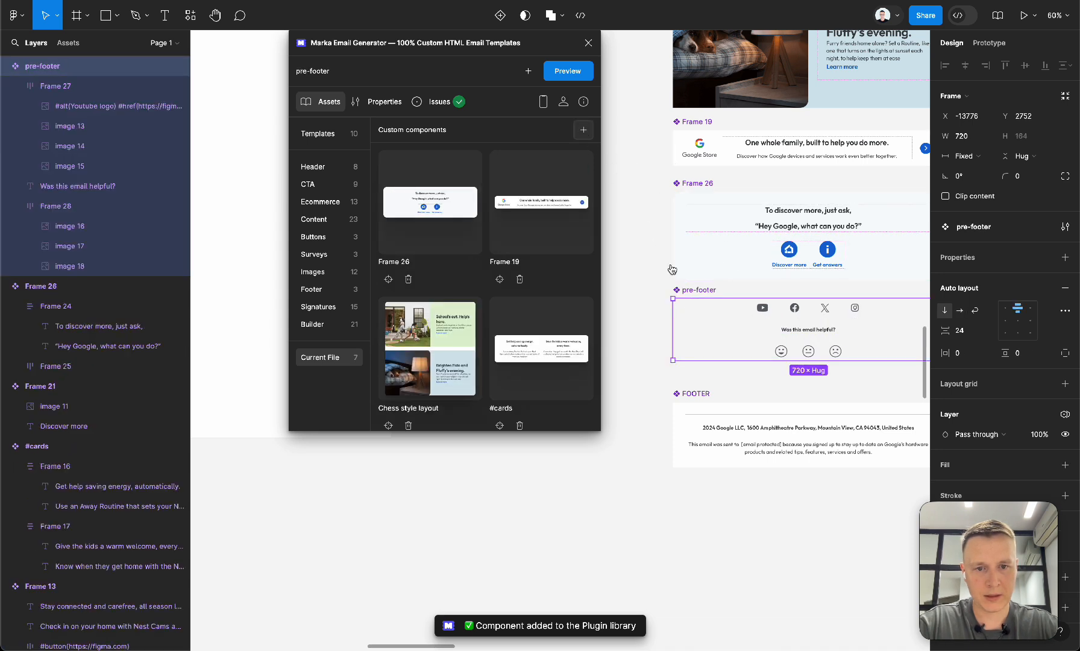
key("Tab")
left_click(584, 131)
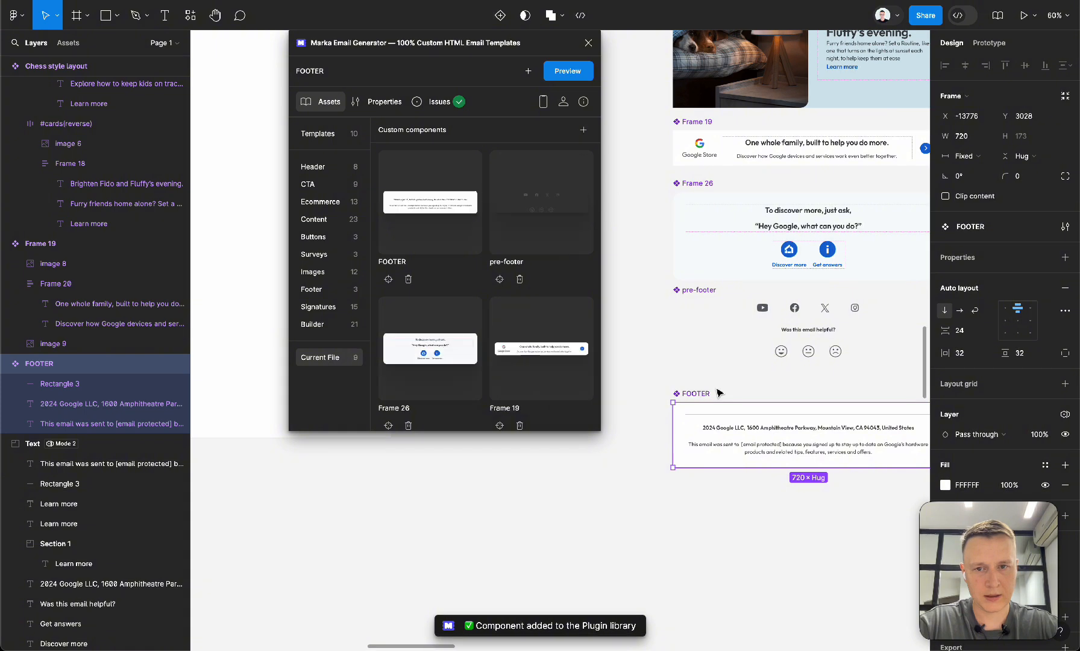
Reopen the Marka Email Generator plugin with nothing selected and add a new blank email template frame to the canvas.
scroll(718, 388, "down", 3)
scroll(477, 338, "down", 5)
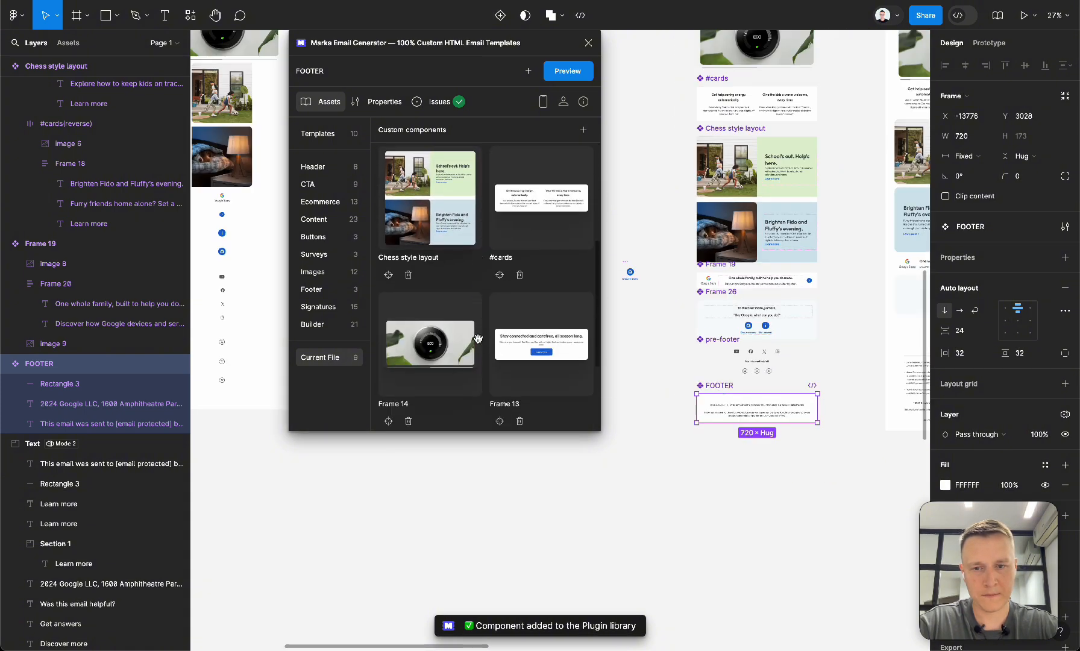
scroll(478, 338, "up", 5)
scroll(680, 248, "up", 10)
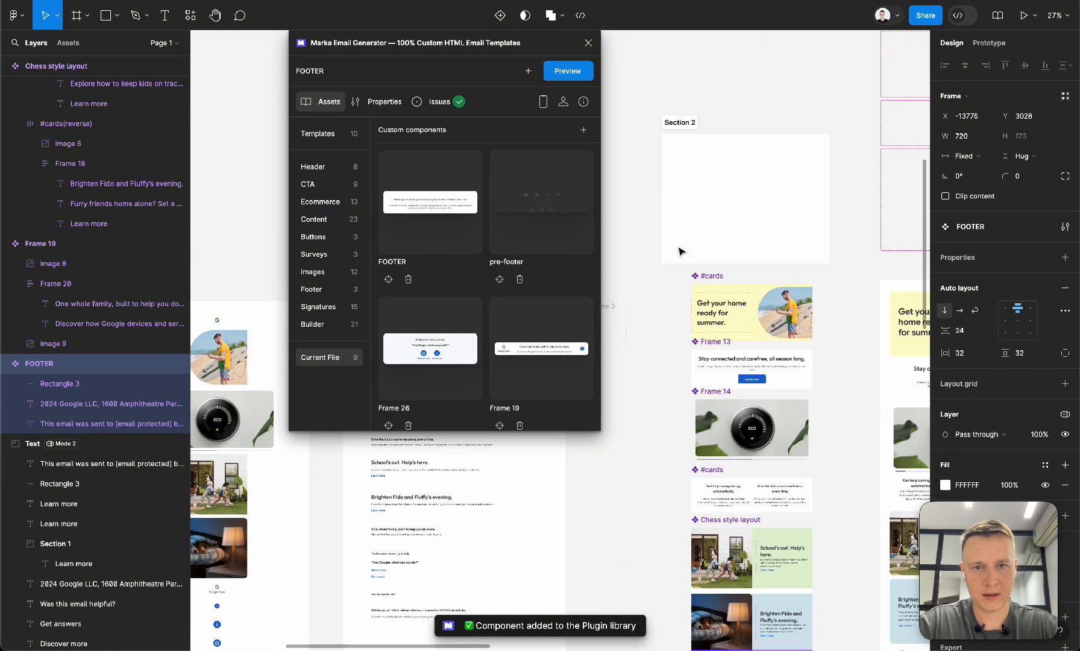
scroll(669, 205, "up", 5)
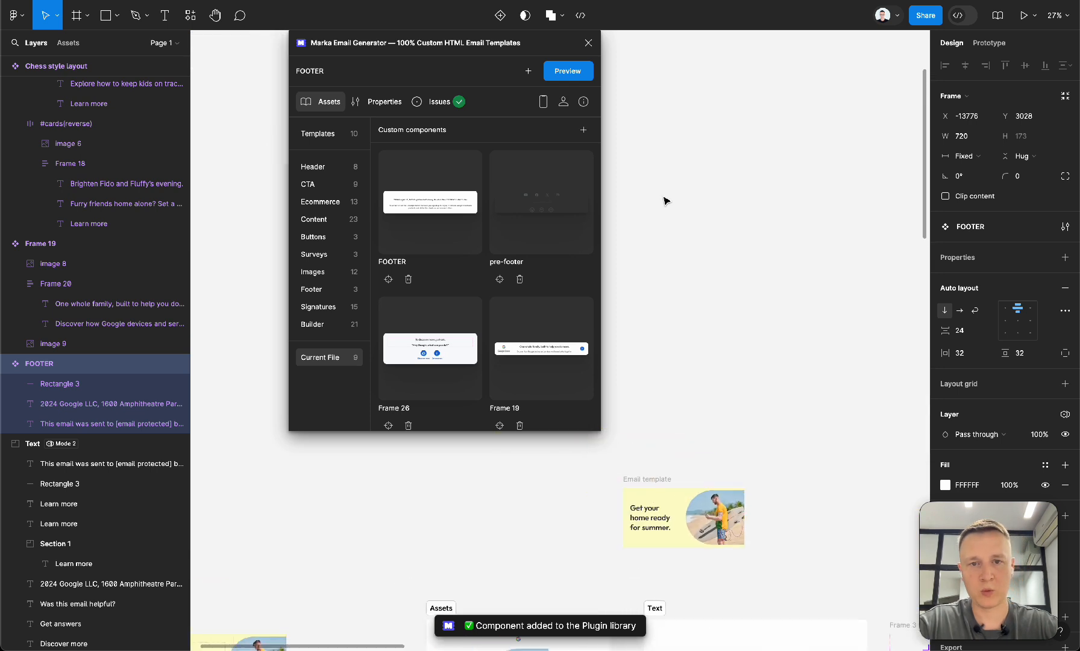
left_click(589, 43)
scroll(670, 268, "right", 5)
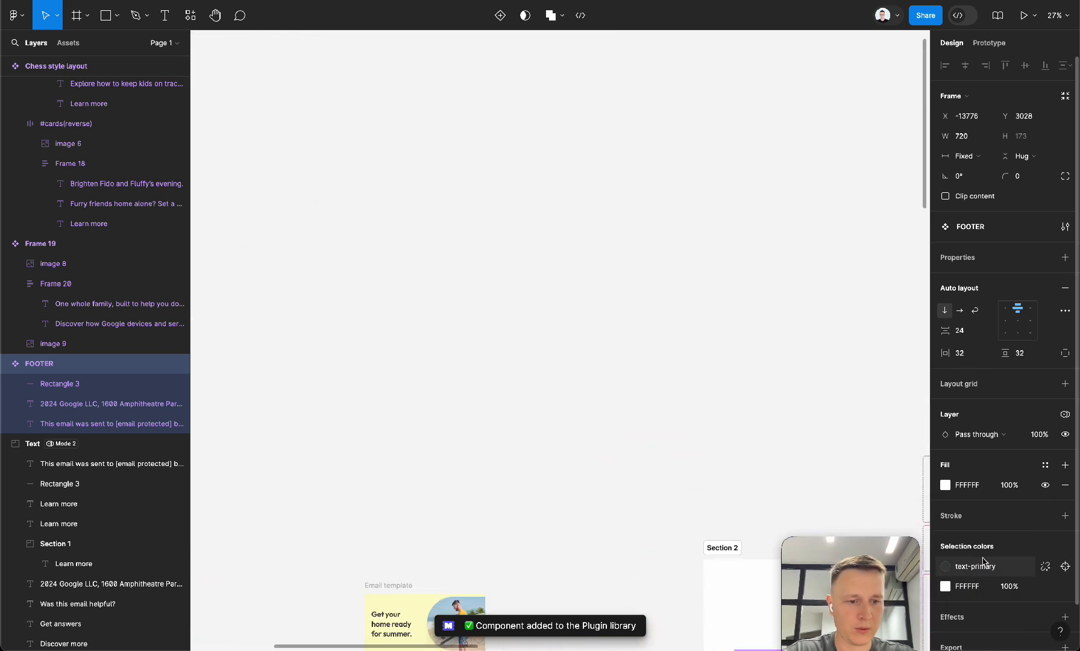
left_click(824, 361)
left_click(957, 489)
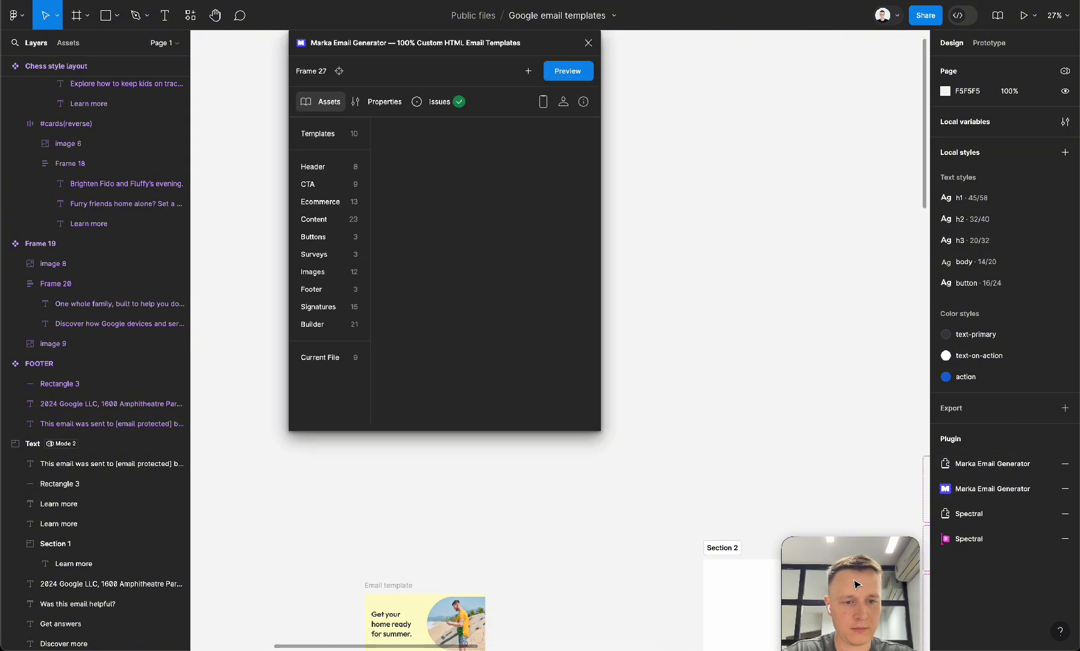
left_click(527, 72)
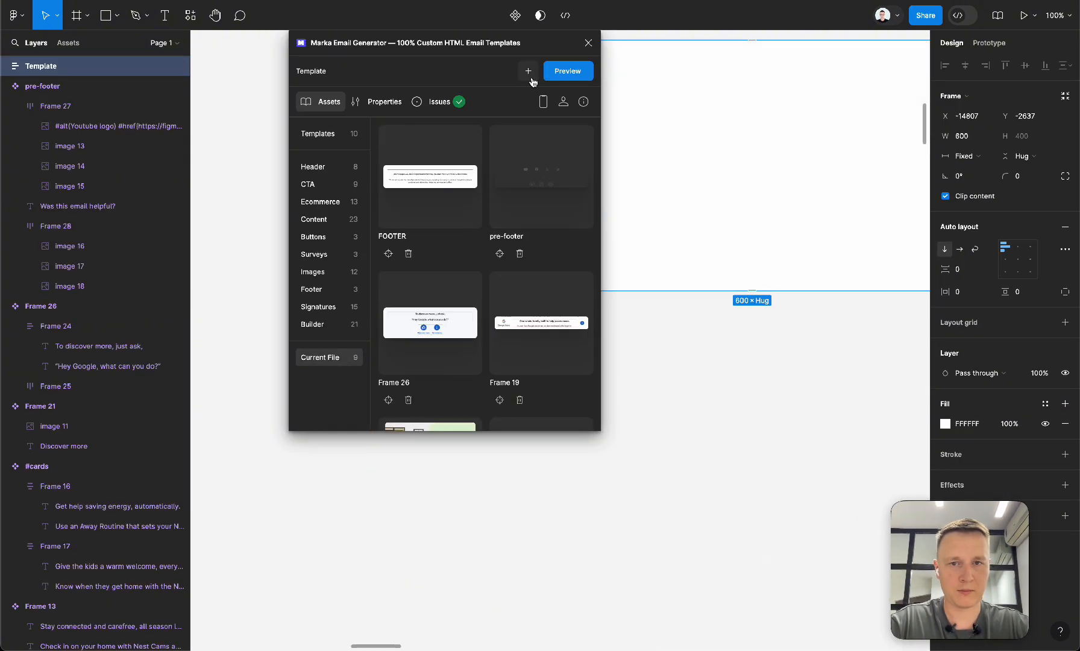
scroll(795, 252, "down", 5)
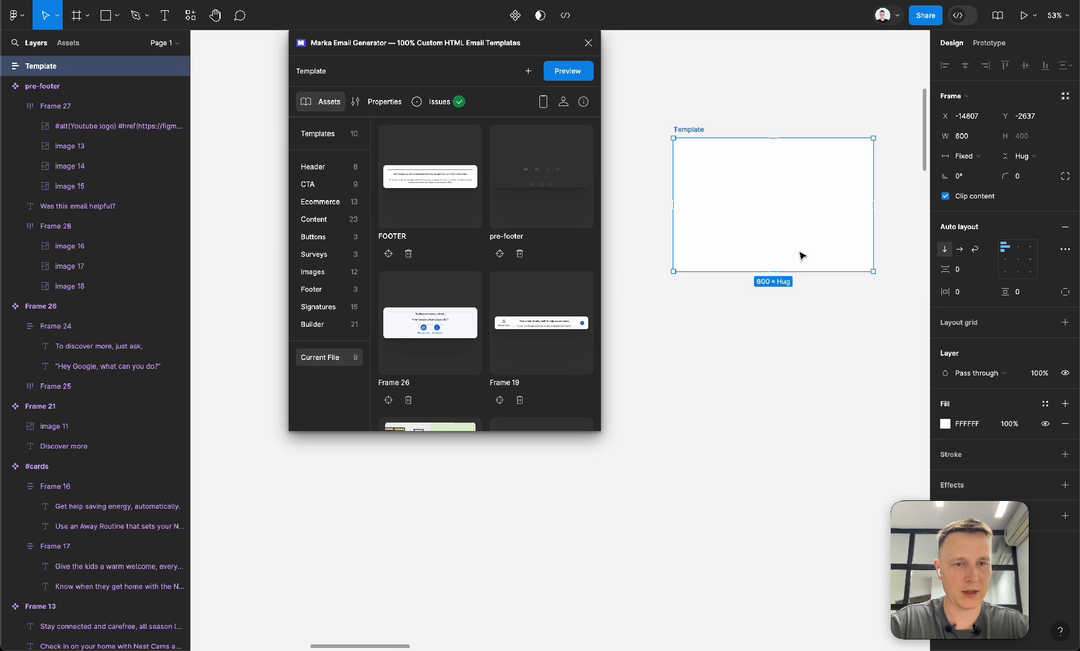
Set the Template frame's width to 720 and move the frame slightly up on the canvas.
left_click(966, 142)
type("720")
key("Return")
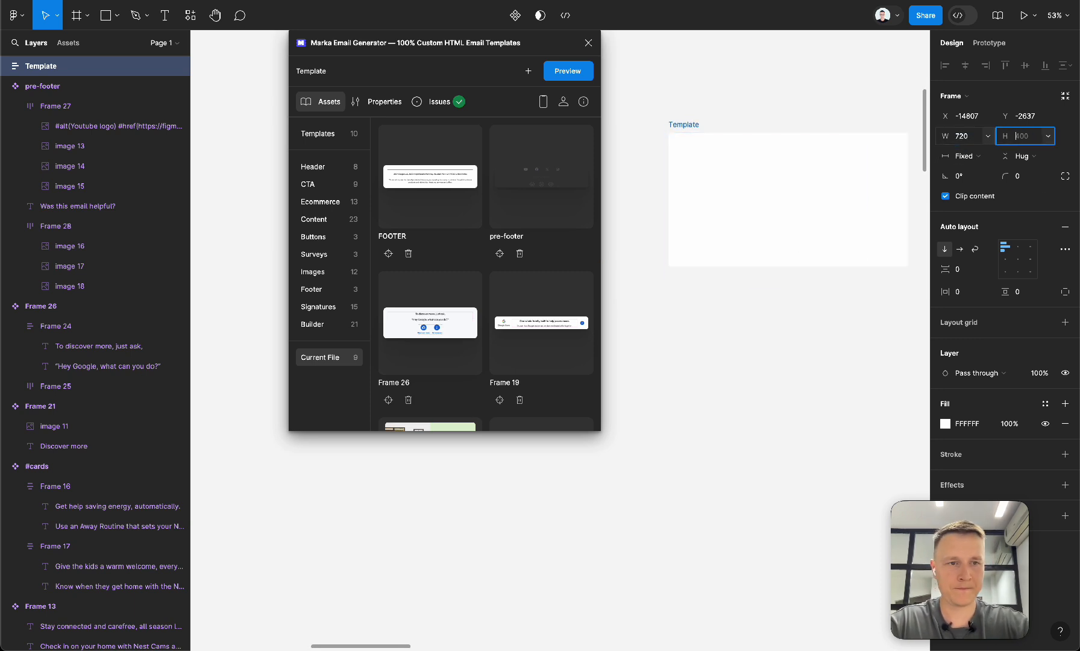
left_click_drag(773, 205, 761, 187)
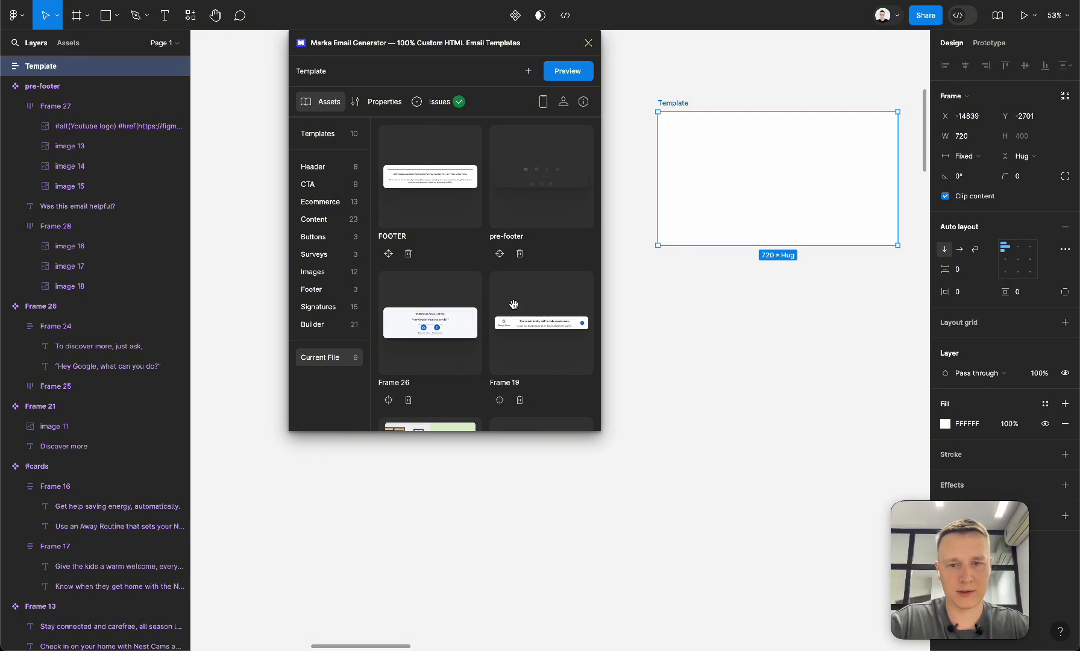
Insert the yellow hero #cards, the thermostat Frame 14 and the "Stay connected" Frame 13 components into the Template frame, in that order.
scroll(514, 305, "down", 7)
left_click_drag(432, 339, 749, 180)
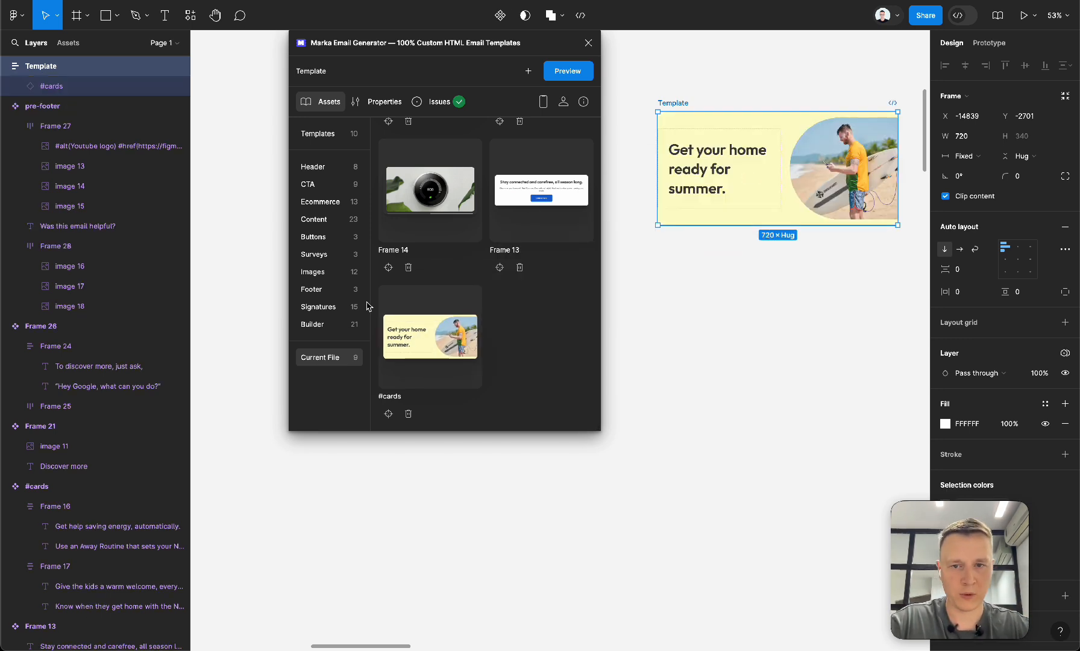
left_click_drag(452, 208, 750, 196)
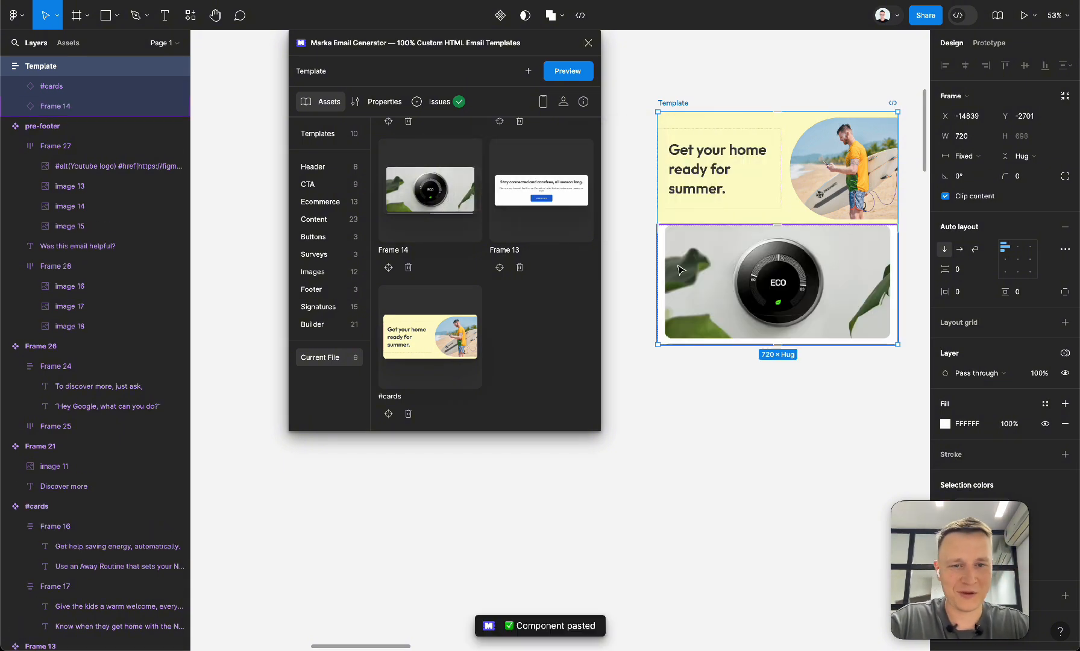
left_click_drag(549, 212, 791, 239)
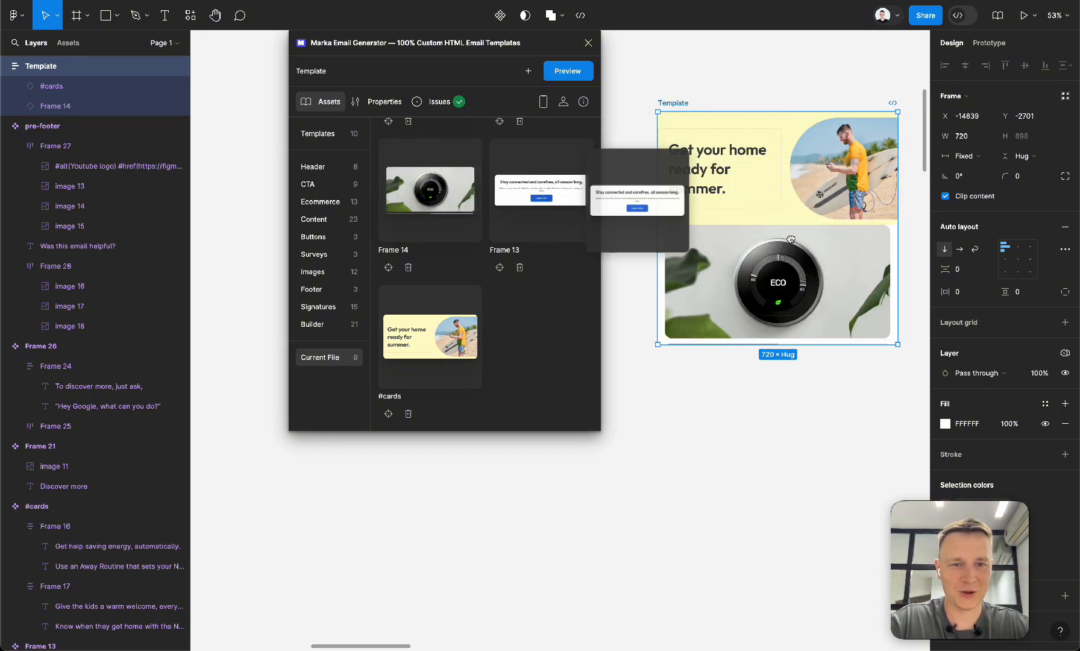
Insert the Chess style layout component at the end of the Template frame.
scroll(784, 362, "down", 5)
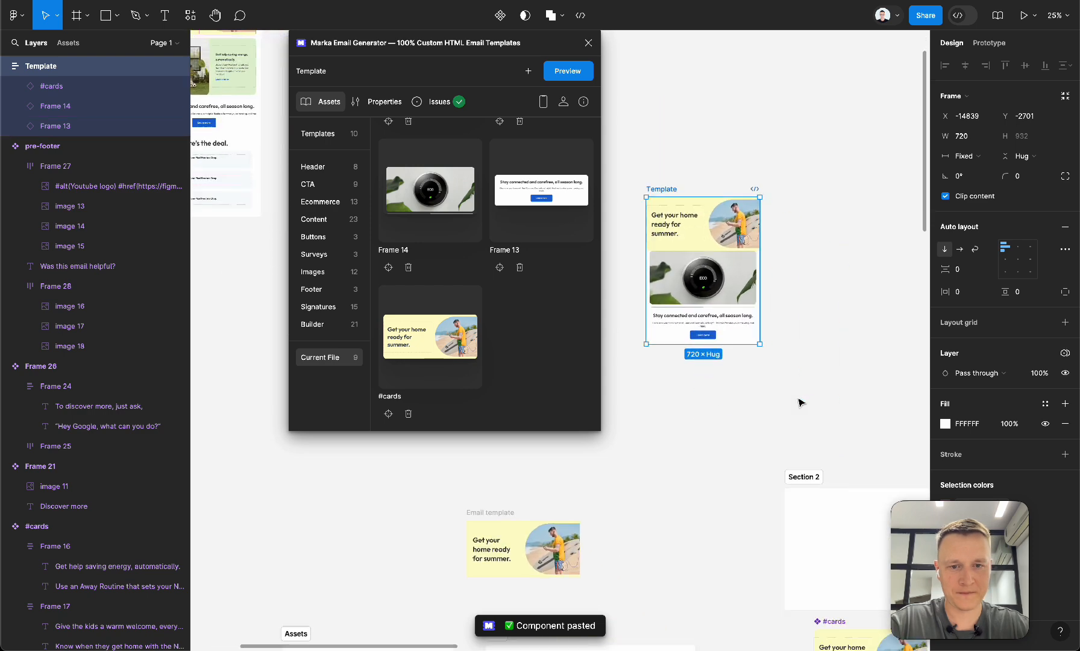
scroll(724, 385, "up", 4)
scroll(528, 301, "up", 3)
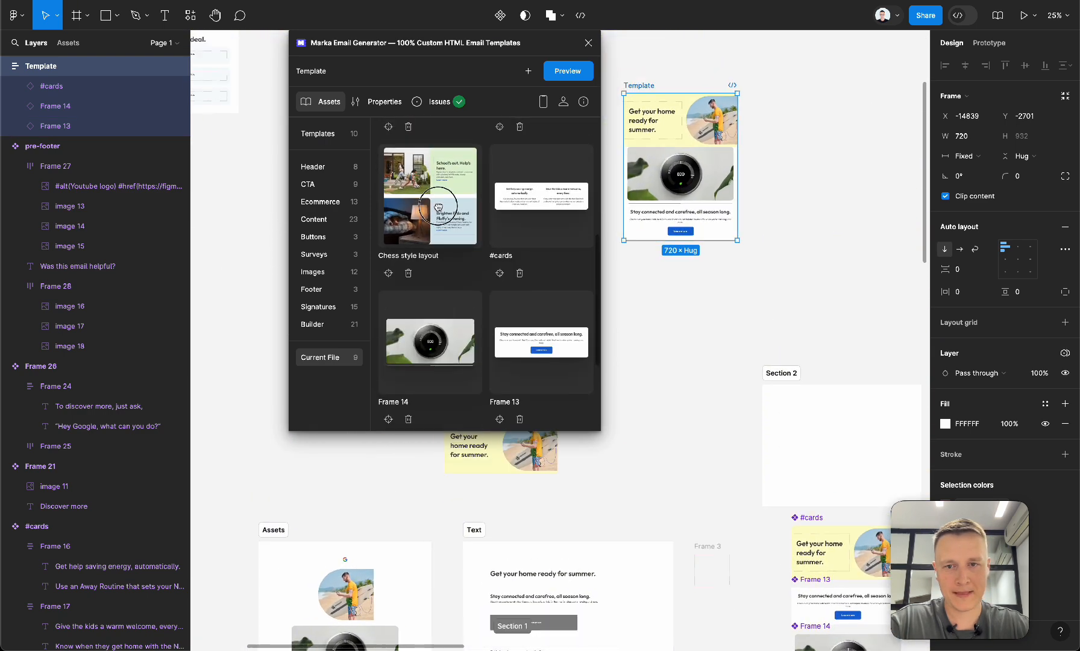
left_click_drag(430, 194, 674, 189)
left_click_drag(674, 188, 707, 223)
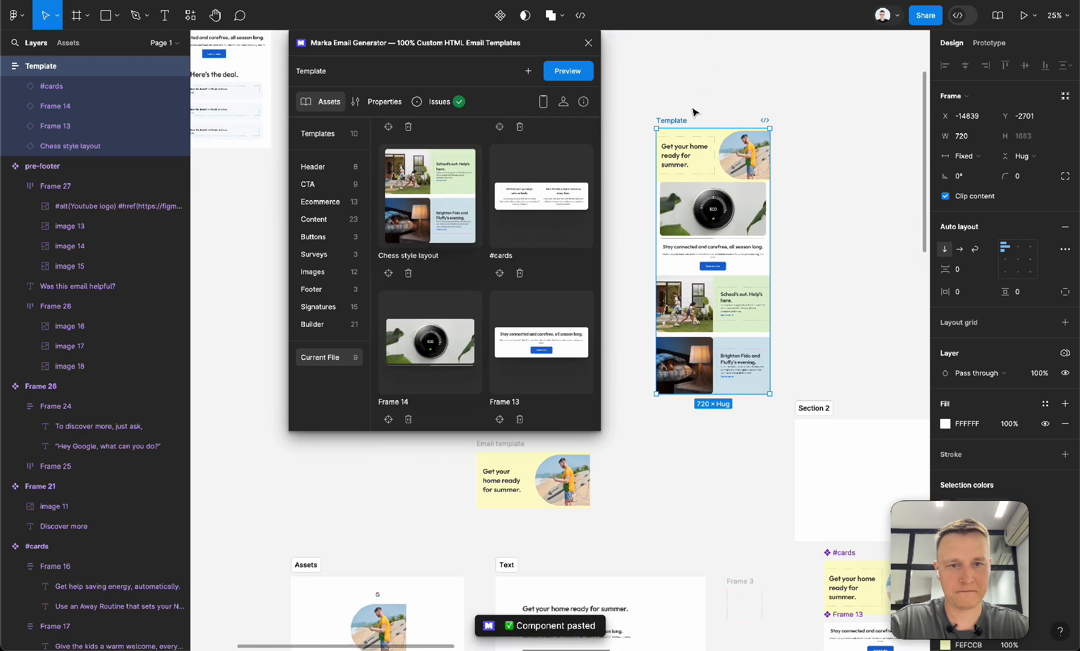
Move the Template frame higher on the canvas and set its horizontal and vertical padding to 42.
left_click_drag(672, 119, 673, 73)
scroll(843, 326, "right", 10)
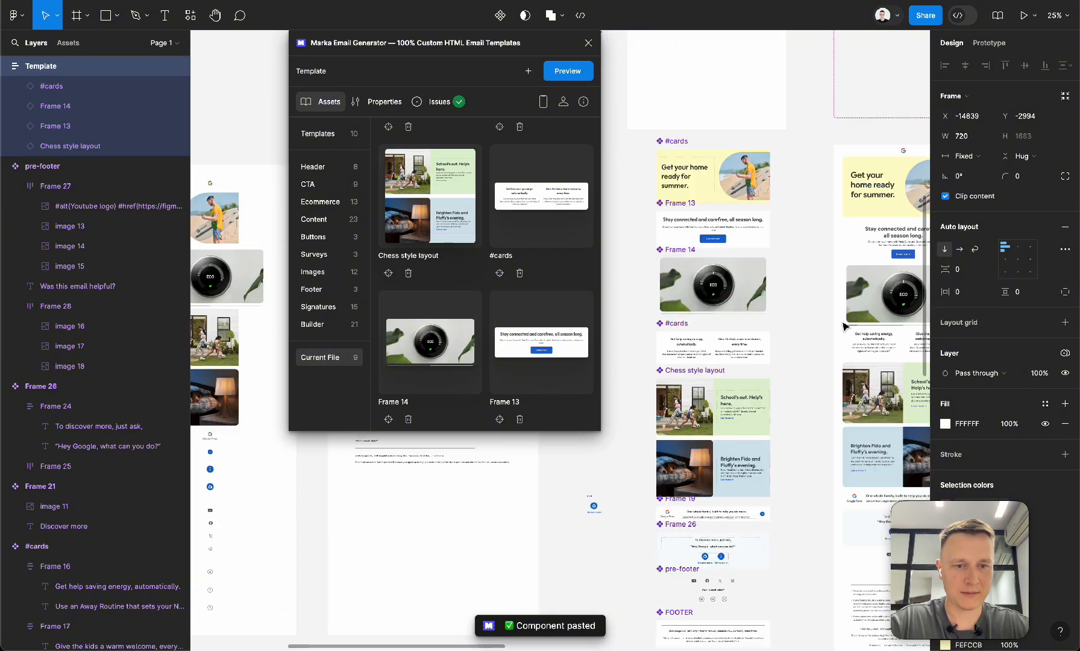
scroll(843, 326, "up", 5)
scroll(842, 326, "left", 5)
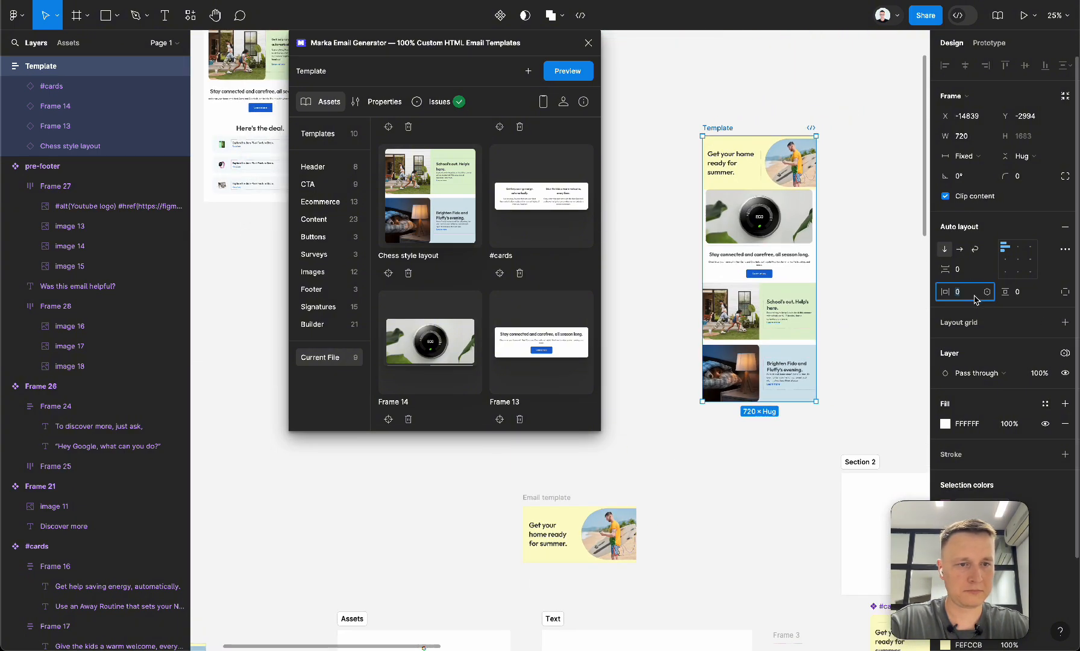
key("Tab")
type("42")
key("Return")
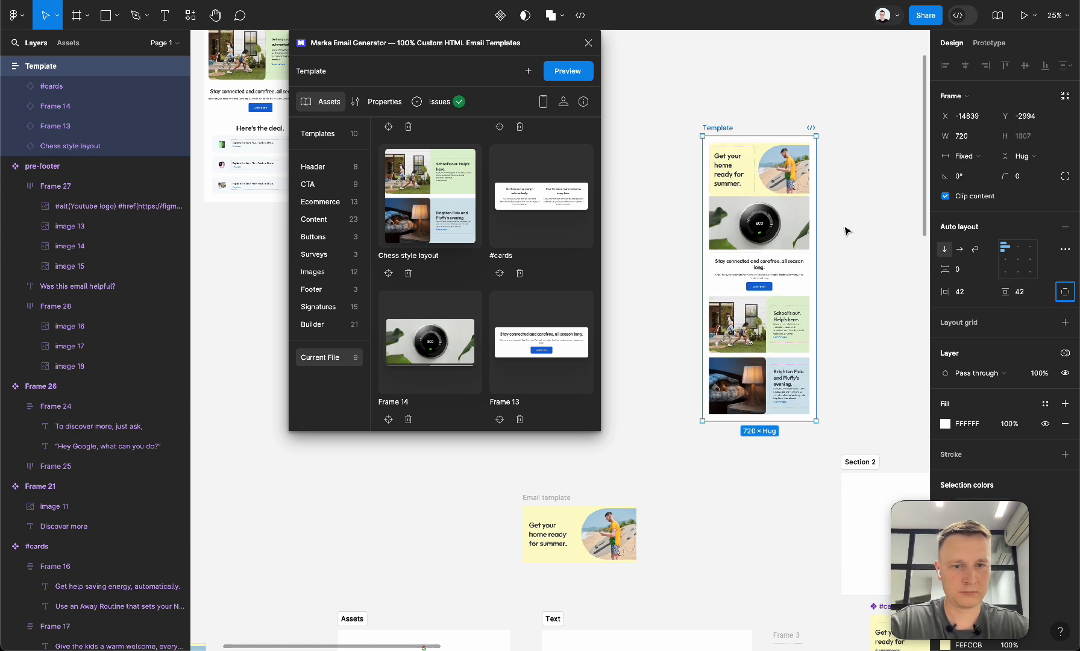
Preview the Template email through to the Chess style layout rows, and close the plugin.
left_click(846, 231)
left_click(724, 129)
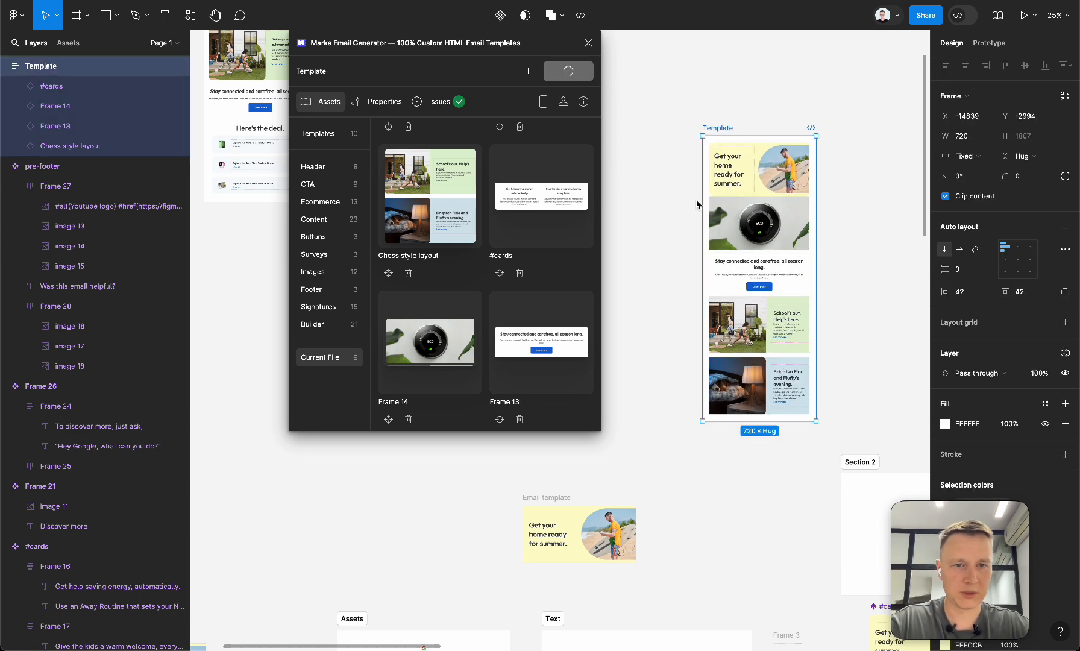
scroll(693, 362, "down", 10)
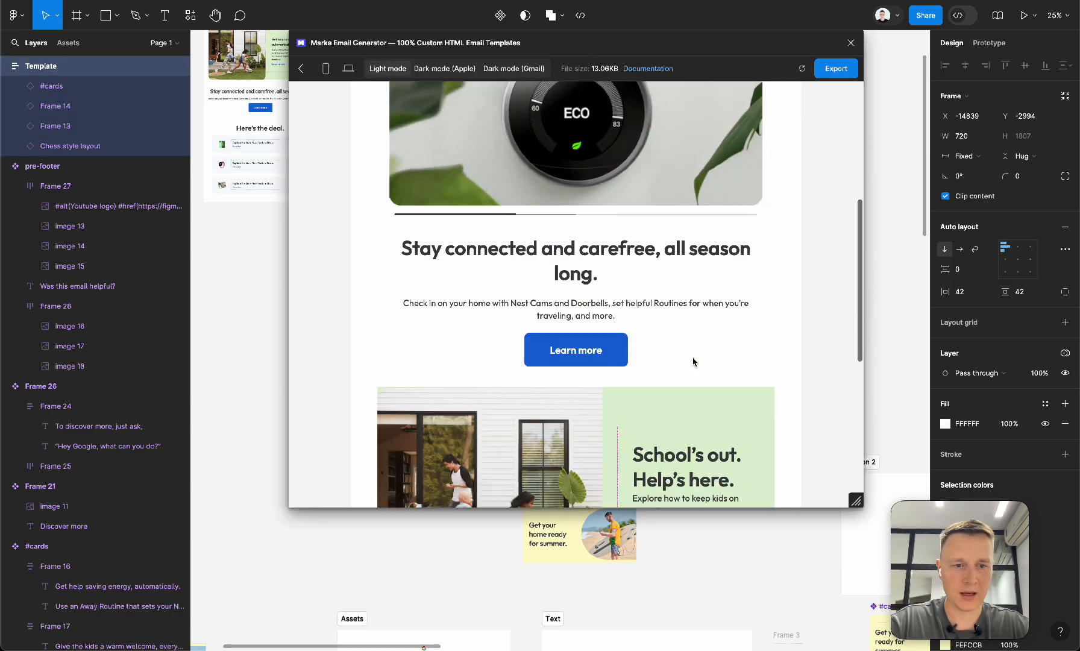
left_click_drag(855, 499, 823, 531)
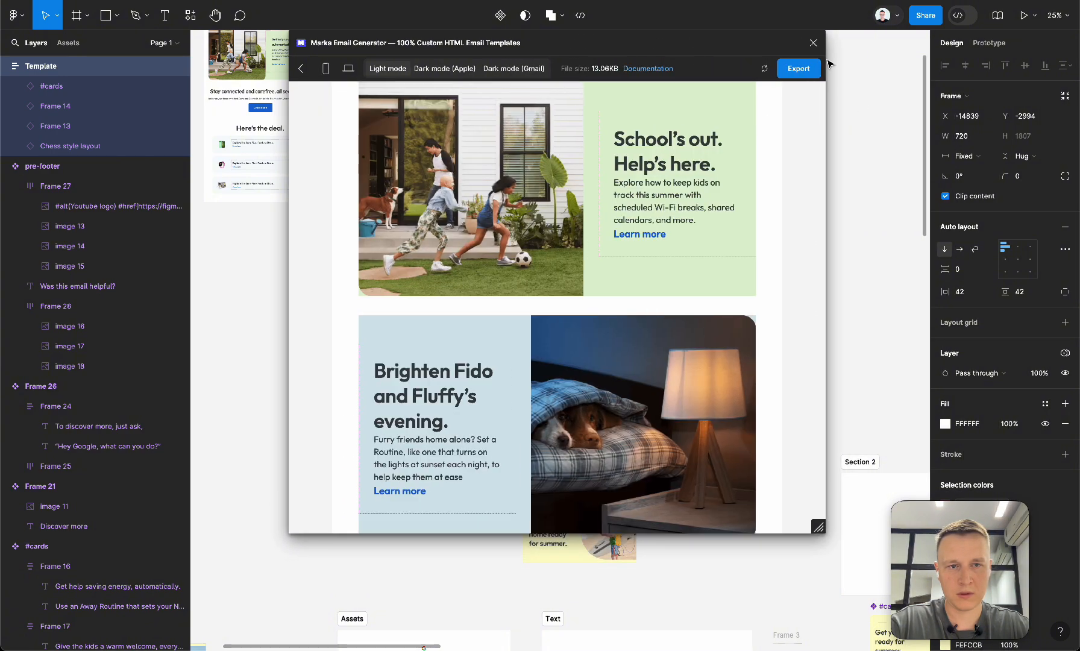
left_click(813, 43)
Inspect both images in the main Chess style layout component among the component masters.
scroll(745, 359, "down", 10)
scroll(745, 359, "right", 5)
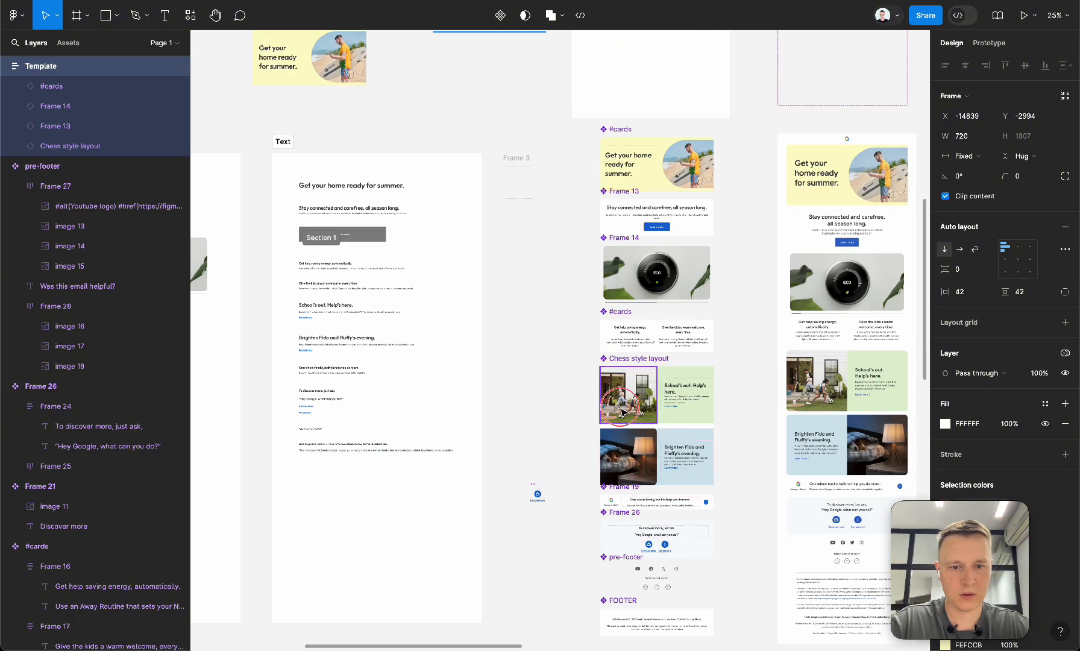
left_click(623, 413, "super")
left_click(622, 474, "super")
scroll(638, 443, "up", 10)
left_click(672, 325)
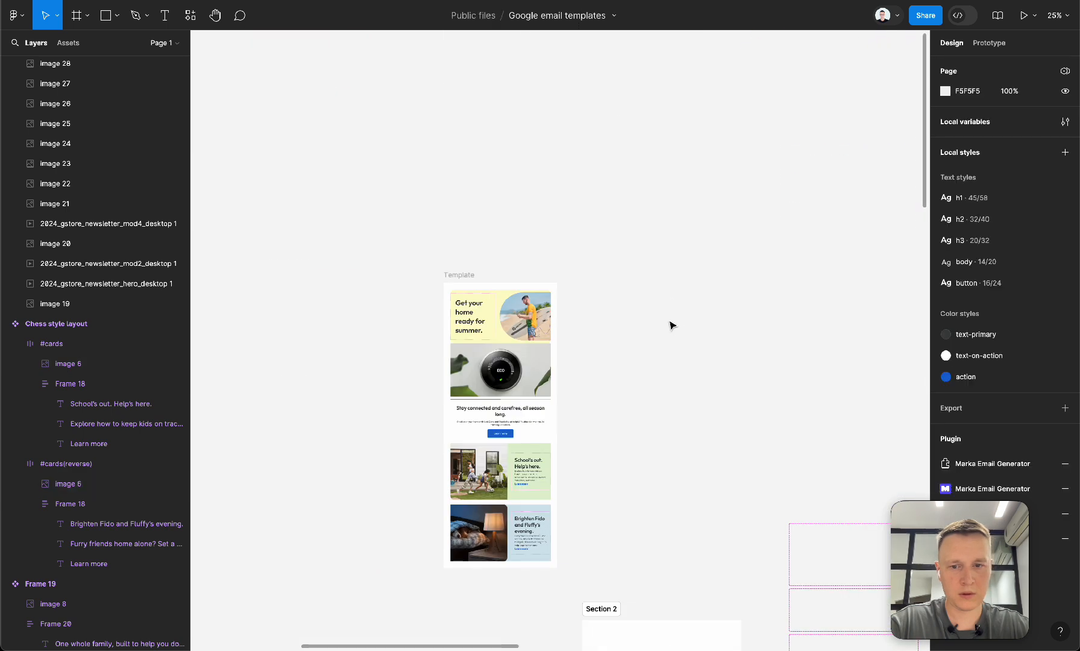
Inspect the image, text frame and auto layout settings of the green "School's out" row in the Template's Chess style layout.
scroll(671, 326, "down", 5)
scroll(672, 326, "left", 3)
left_click(571, 326, "super")
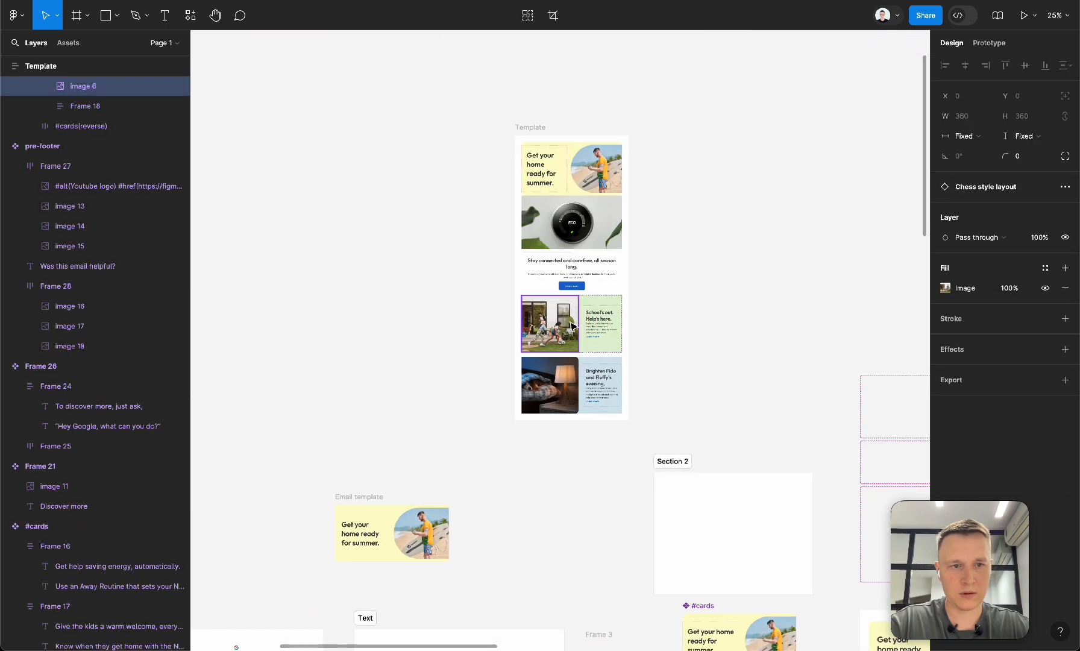
left_click(601, 334, "super")
scroll(598, 342, "up", 5)
left_click(596, 344)
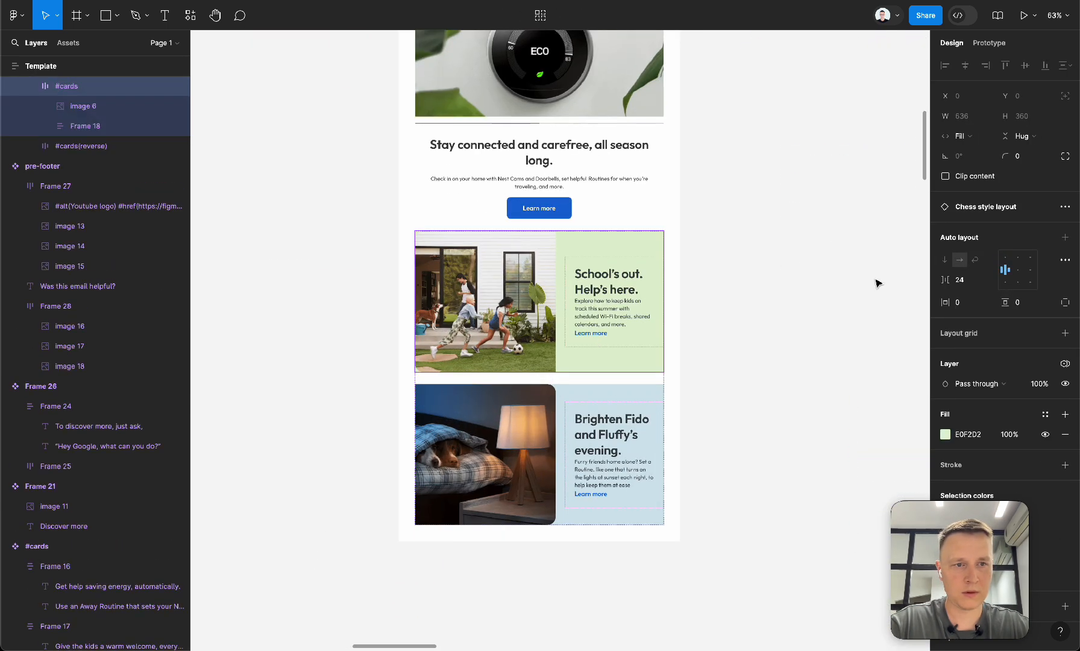
left_click(794, 297)
Widen the Template frame to about 847.
scroll(795, 296, "down", 5)
left_click(518, 82)
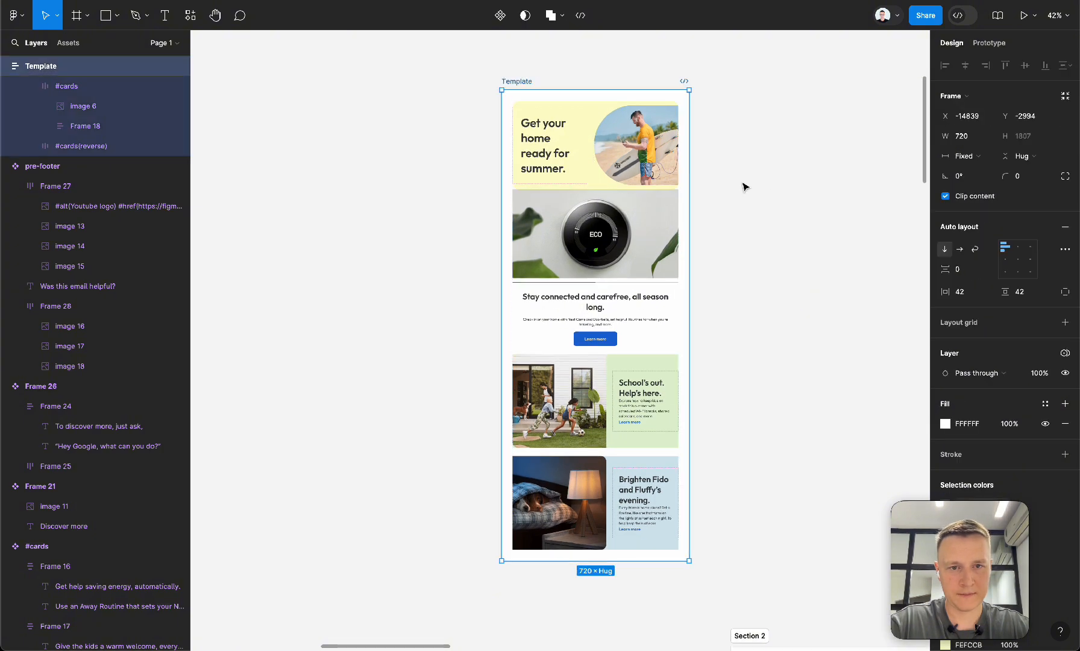
left_click_drag(692, 180, 702, 181)
key("super+z")
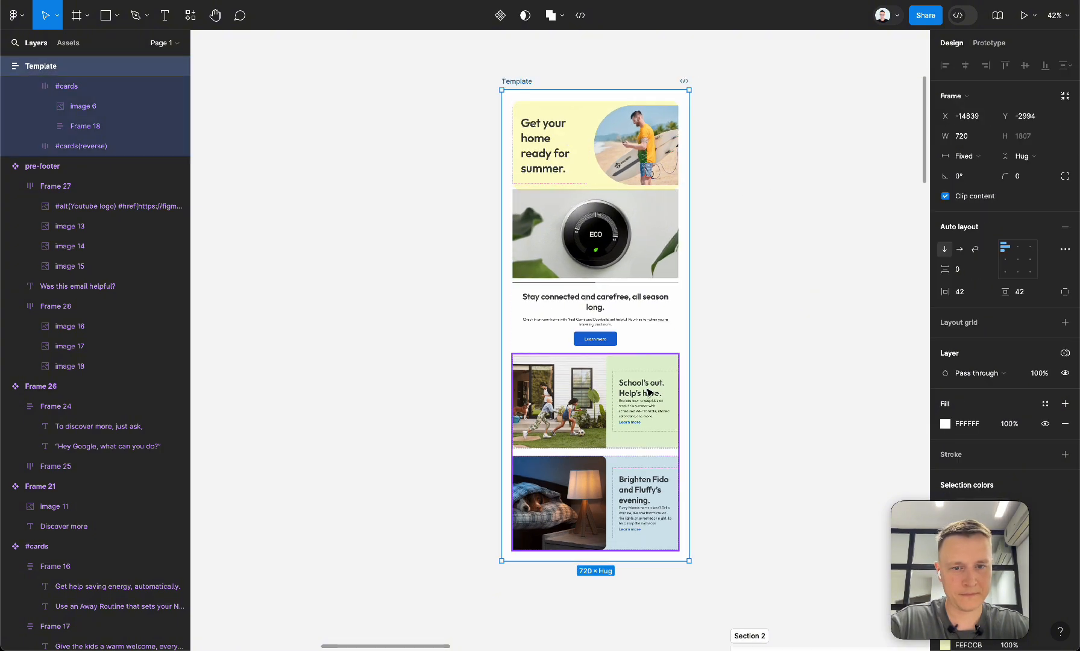
left_click_drag(692, 334, 715, 333)
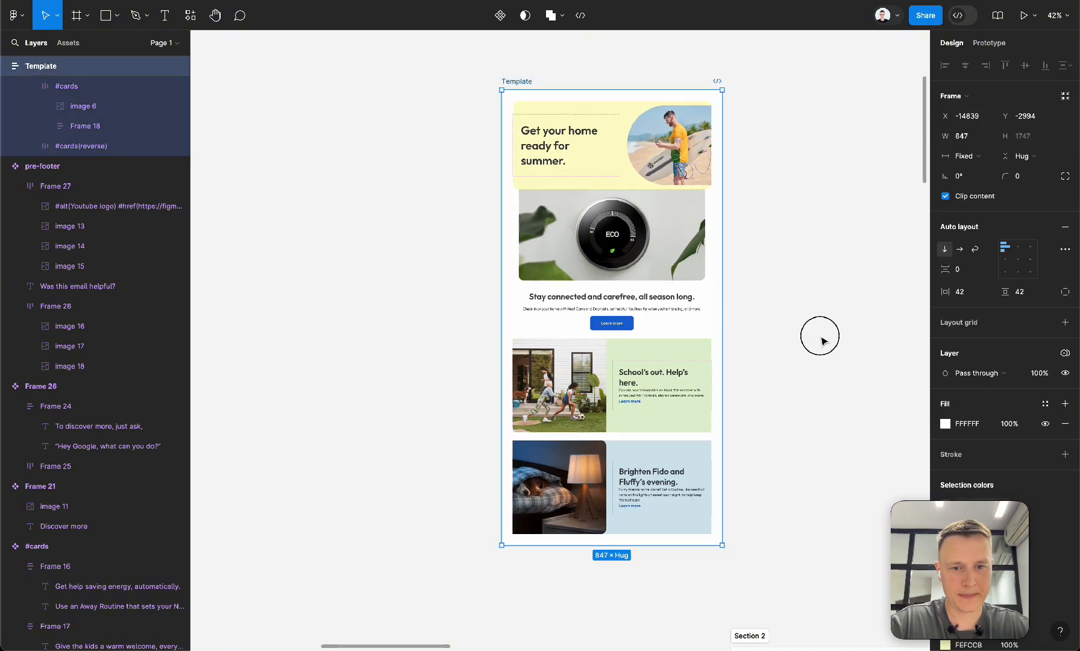
left_click(821, 339)
Look over the component masters and reference emails, and move the Template frame down the canvas to just above Section 2.
scroll(823, 340, "down", 3)
scroll(822, 341, "down", 4)
scroll(823, 341, "down", 5)
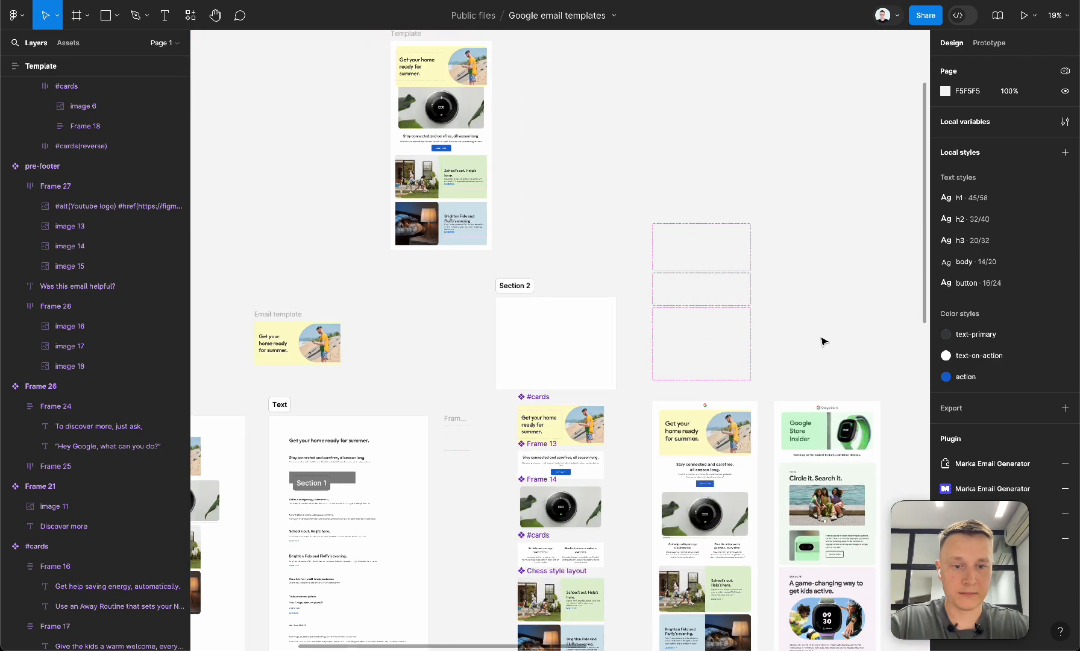
scroll(823, 342, "down", 5)
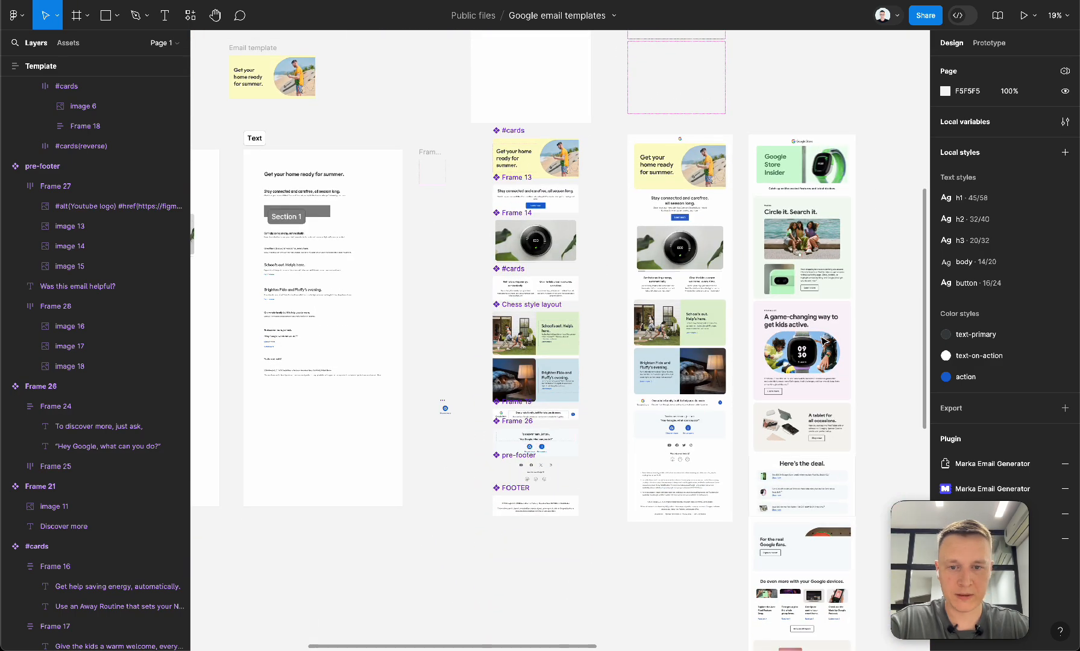
scroll(823, 341, "up", 5)
scroll(824, 342, "left", 2)
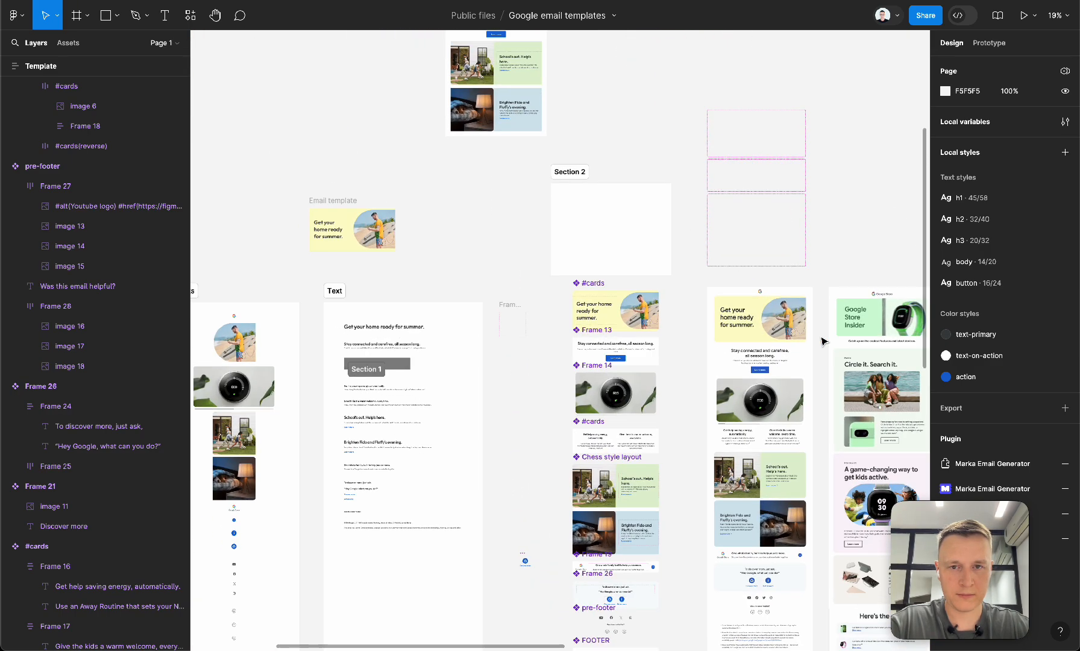
scroll(824, 341, "up", 4)
scroll(824, 341, "left", 2)
left_click_drag(511, 47, 515, 88)
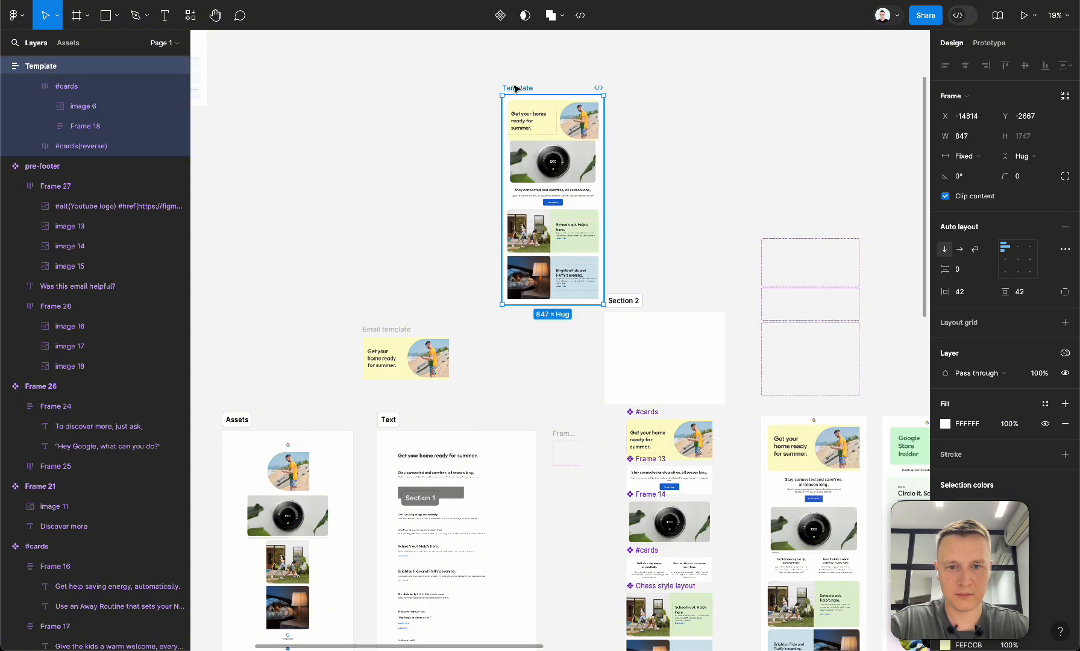
scroll(515, 88, "down", 3)
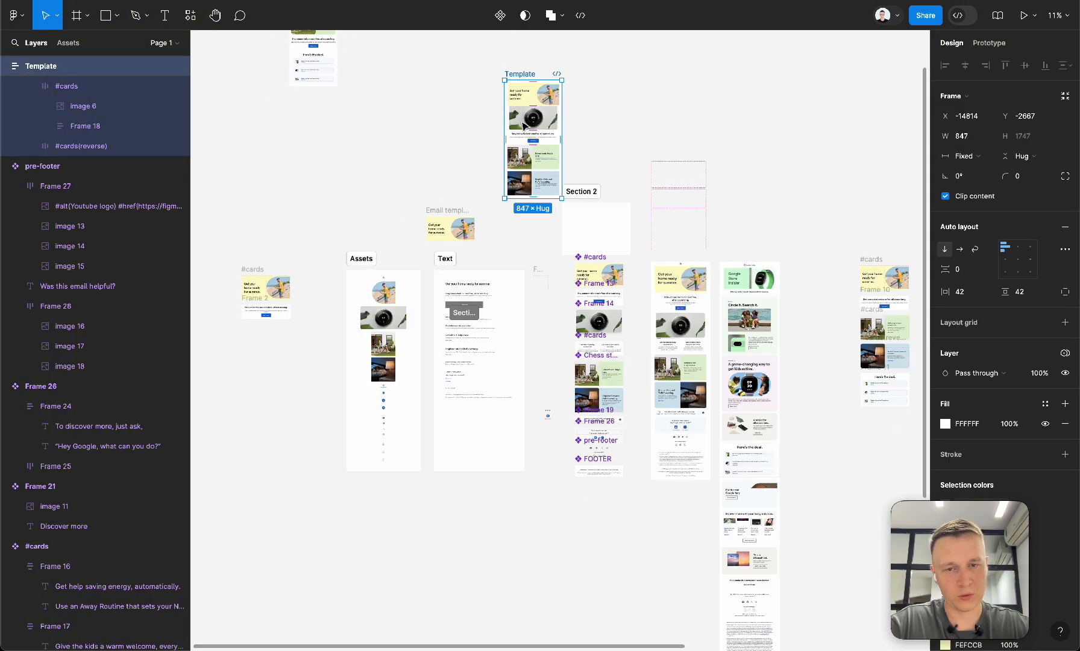